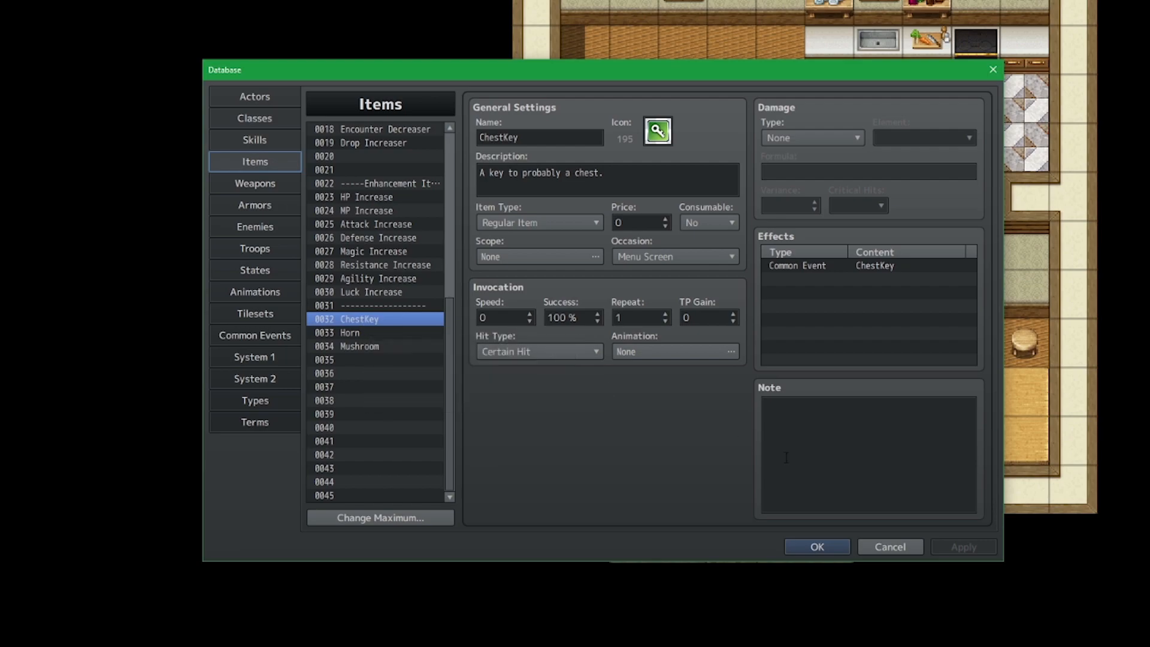
Close the database and examine the switch conditions on the second pages of the Chest2 and Chest1 events.
{"action": "left_click", "coordinate": [894, 547]}
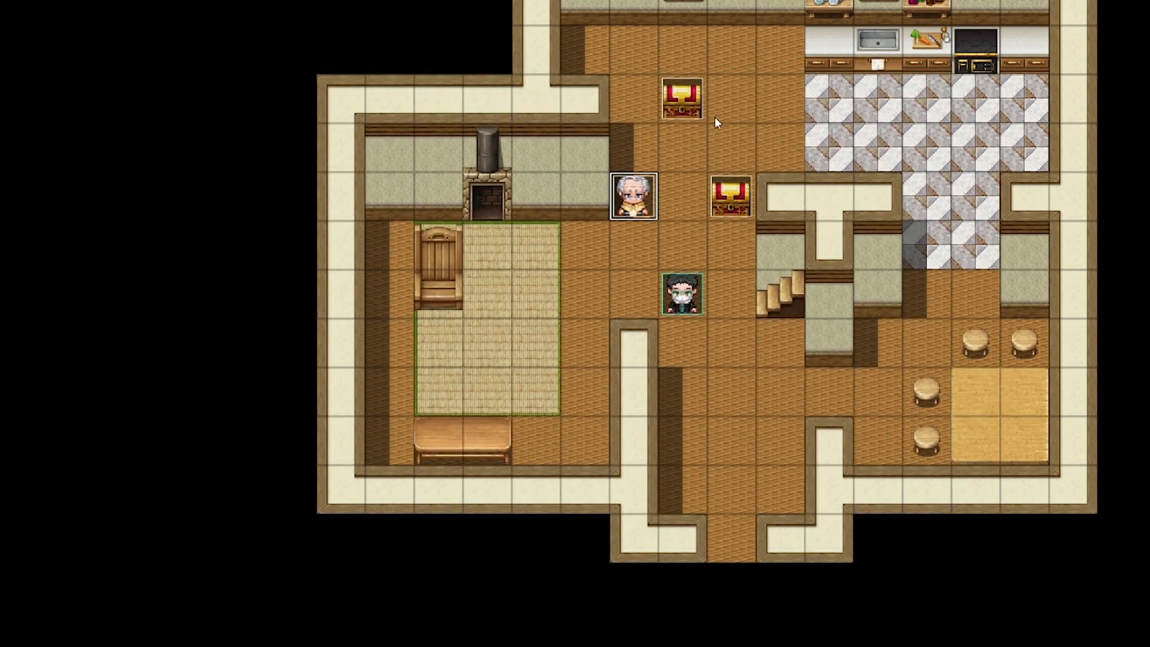
{"action": "double_click", "coordinate": [699, 93]}
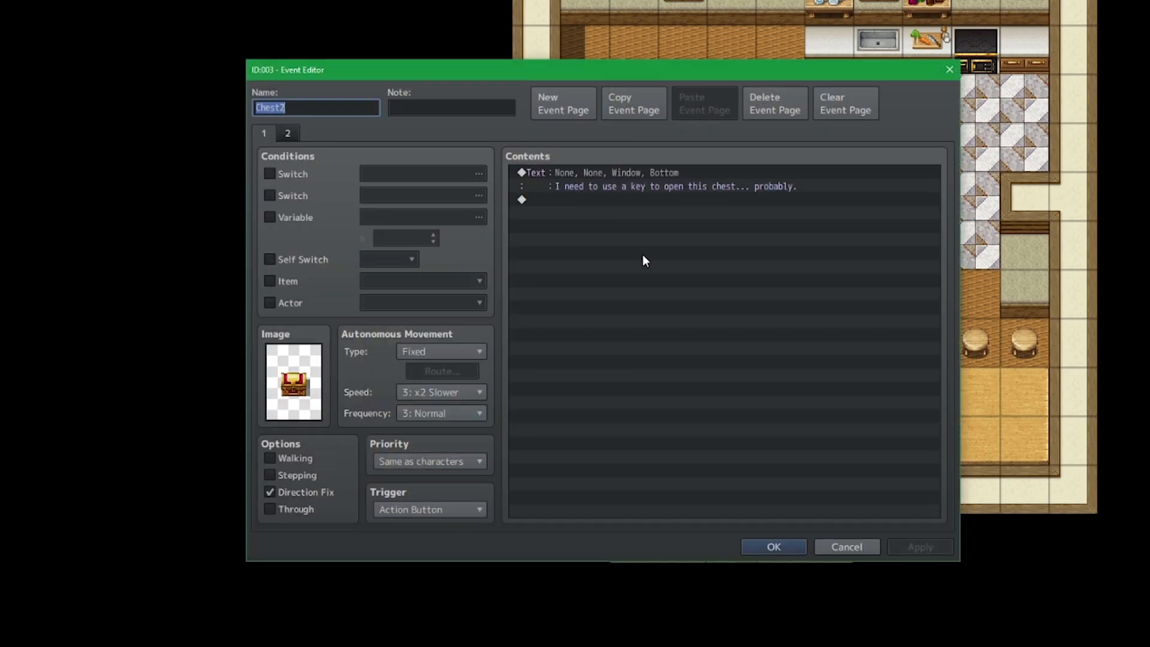
{"action": "left_click", "coordinate": [305, 108]}
{"action": "left_click", "coordinate": [288, 130]}
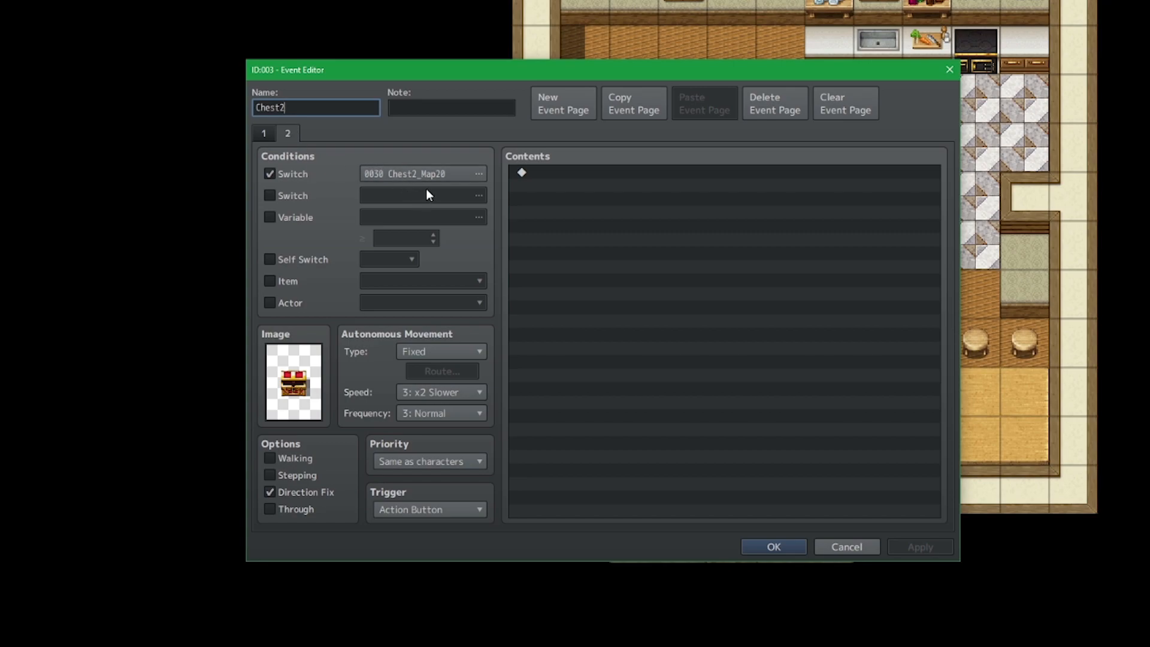
{"action": "key", "text": "Escape"}
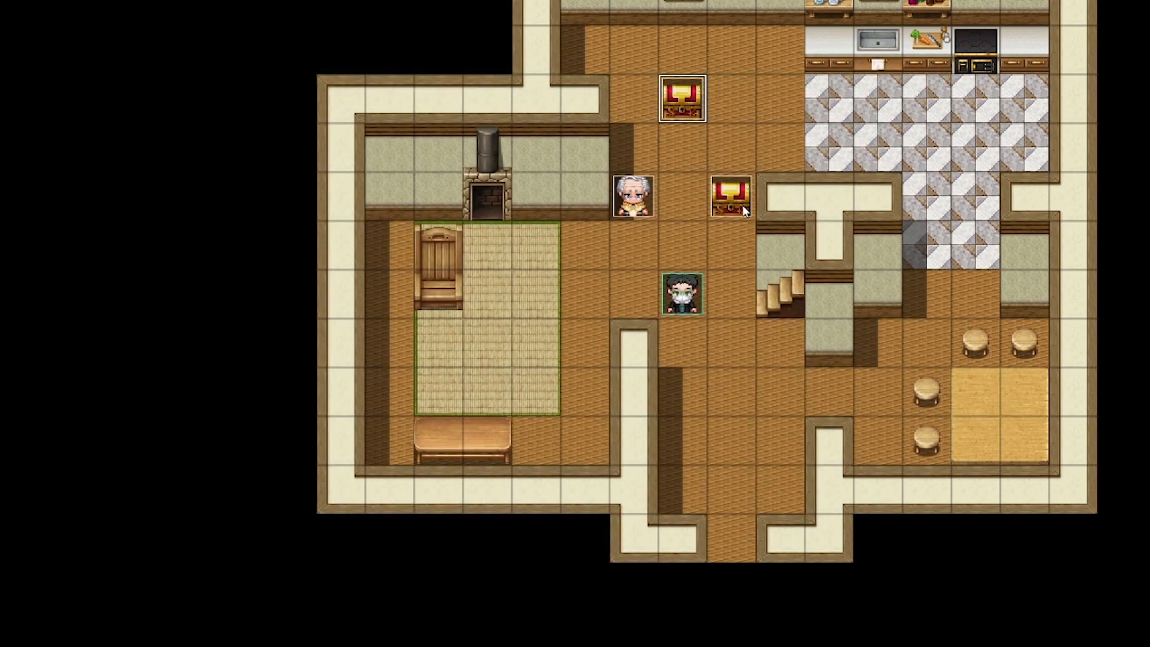
{"action": "double_click", "coordinate": [683, 99]}
{"action": "left_click", "coordinate": [289, 136]}
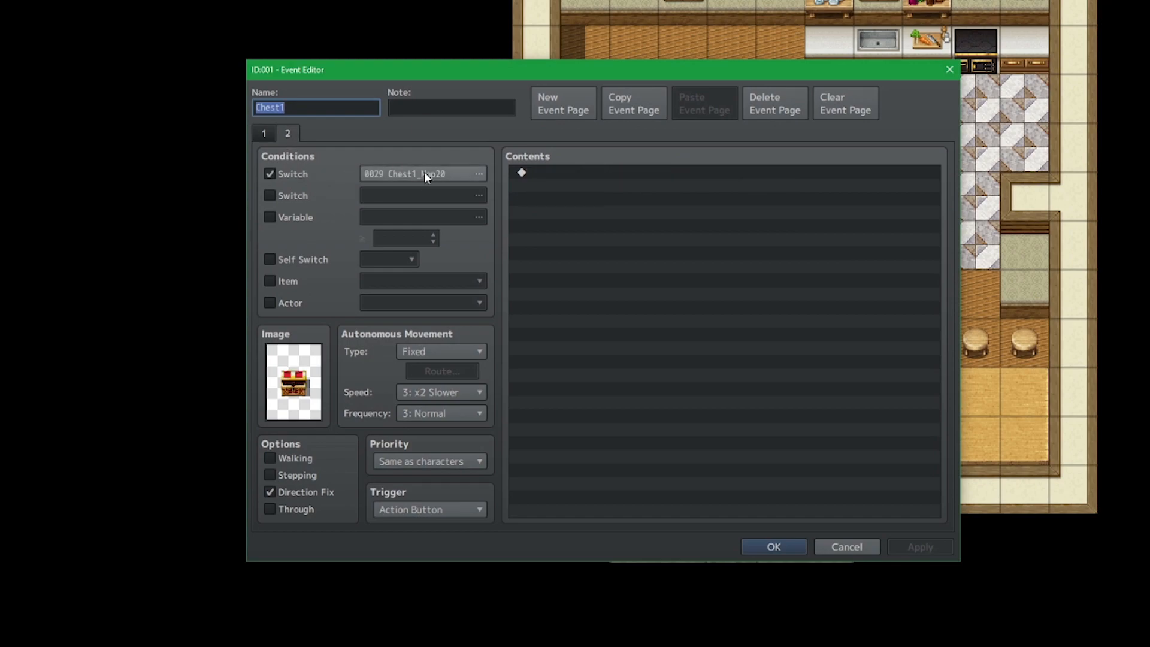
{"action": "key", "text": "Escape"}
Examine the old man NPC's event commands and preview its Teleport sound effect, leaving the event unchanged.
{"action": "left_click", "coordinate": [626, 201]}
{"action": "double_click", "coordinate": [626, 201]}
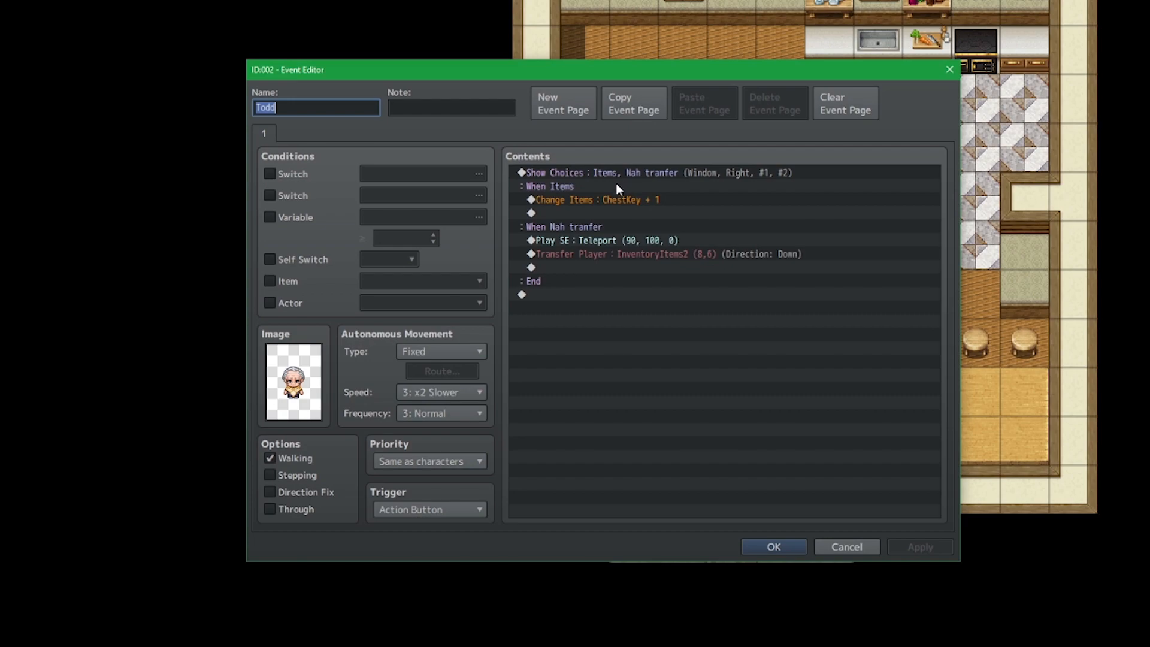
{"action": "left_click", "coordinate": [628, 231]}
{"action": "left_click", "coordinate": [644, 241]}
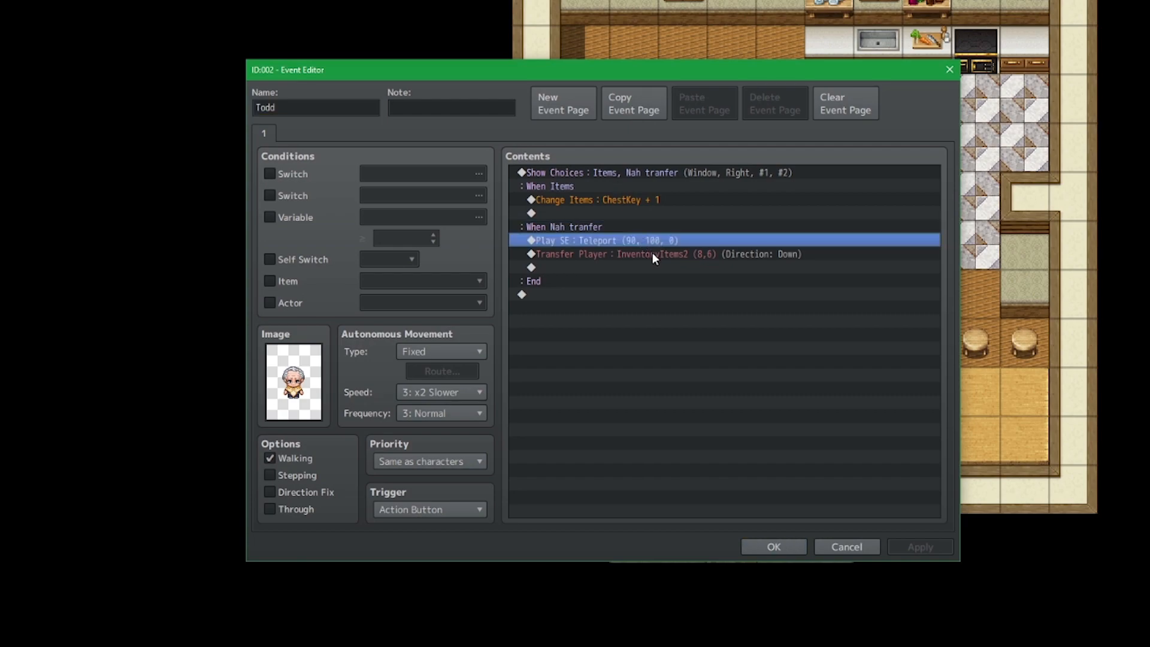
{"action": "left_click", "coordinate": [652, 253]}
{"action": "double_click", "coordinate": [652, 243]}
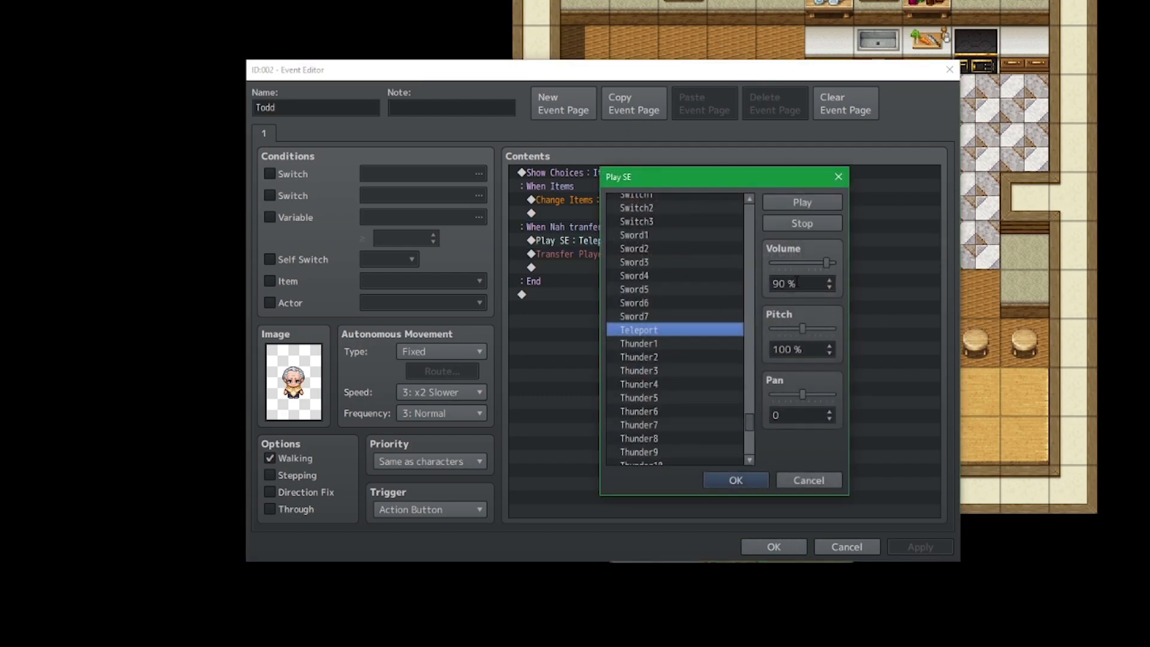
{"action": "left_click", "coordinate": [797, 206]}
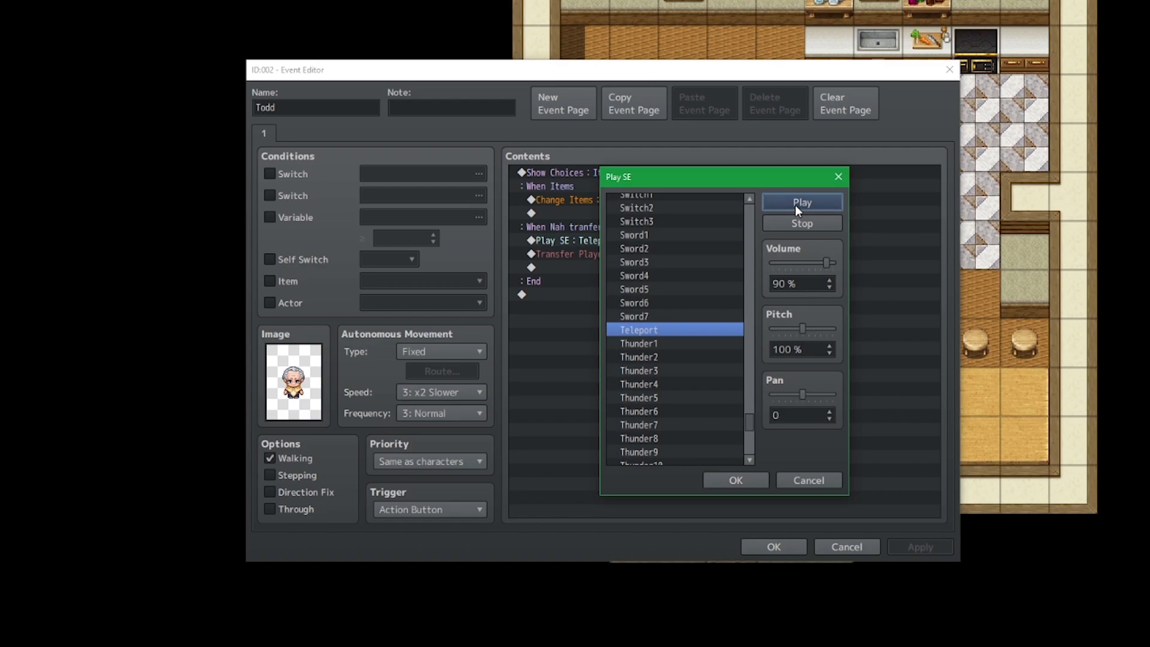
{"action": "left_click", "coordinate": [829, 482]}
{"action": "left_click", "coordinate": [865, 545]}
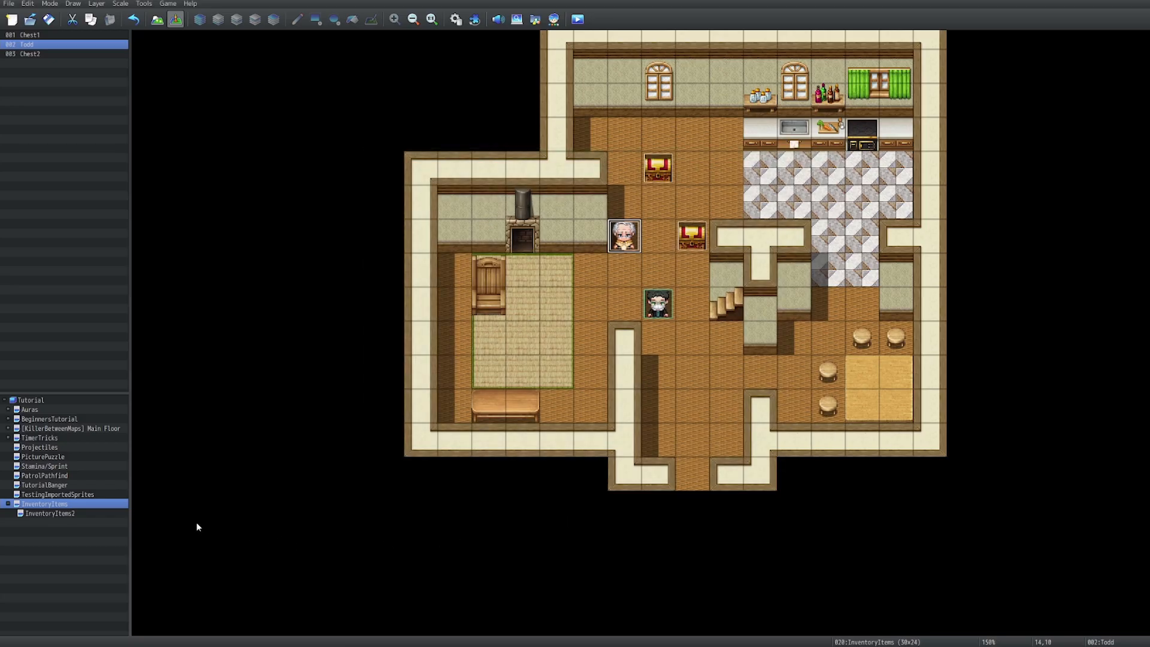
Open the InventoryItems2 map and examine the commands of its Transfer event.
{"action": "left_click", "coordinate": [114, 514]}
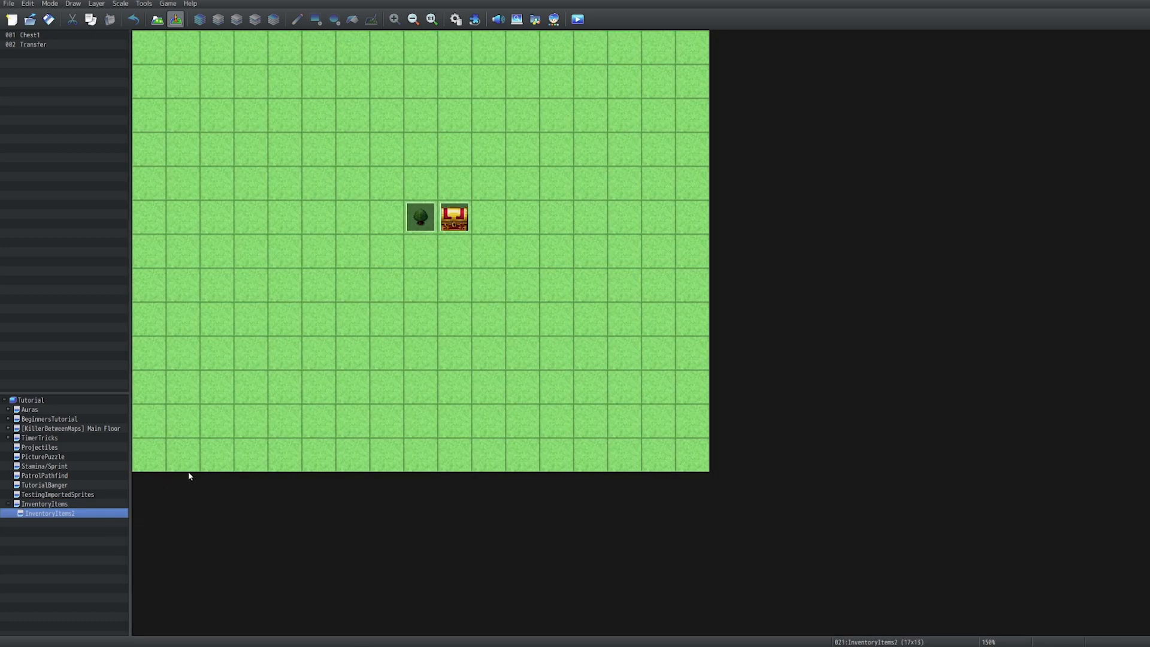
{"action": "left_click", "coordinate": [422, 218]}
{"action": "double_click", "coordinate": [423, 220]}
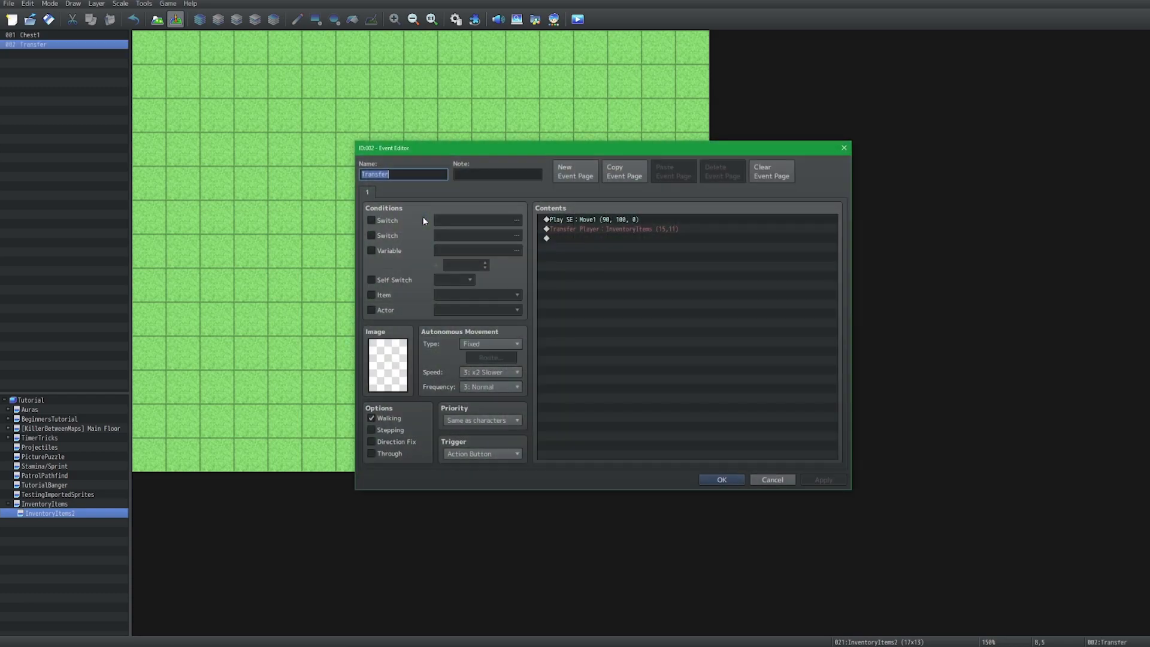
{"action": "left_click", "coordinate": [776, 482]}
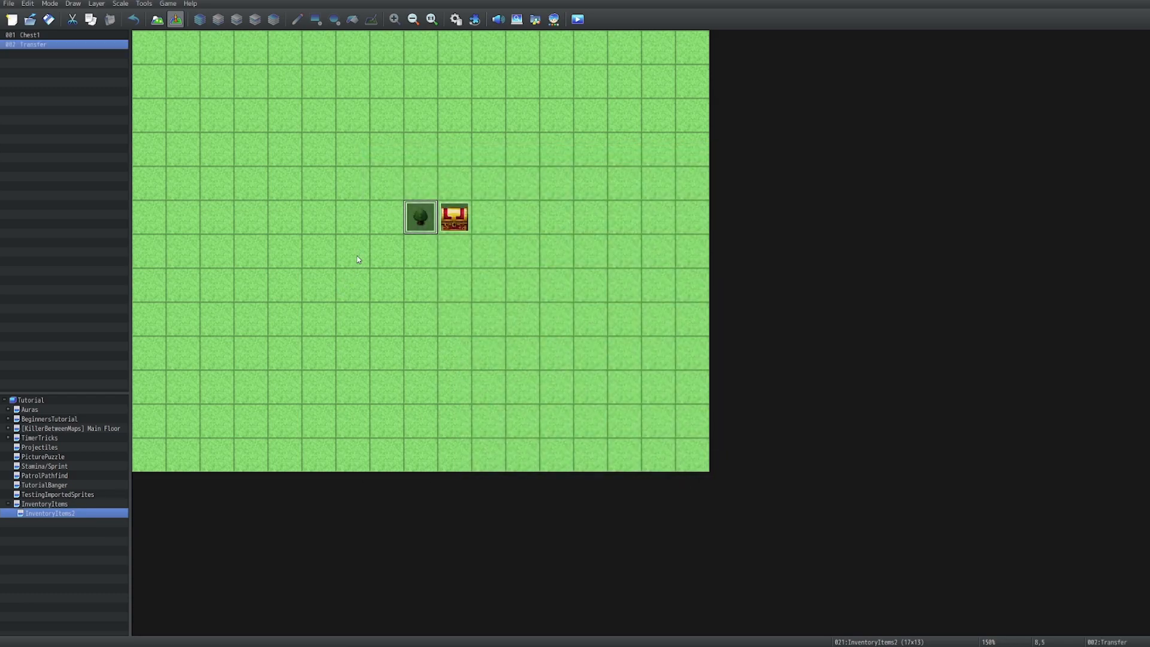
Rename switch 0031 to Chest1_Map21 in the second-page condition of the chest event on the InventoryItems2 map.
{"action": "double_click", "coordinate": [444, 226]}
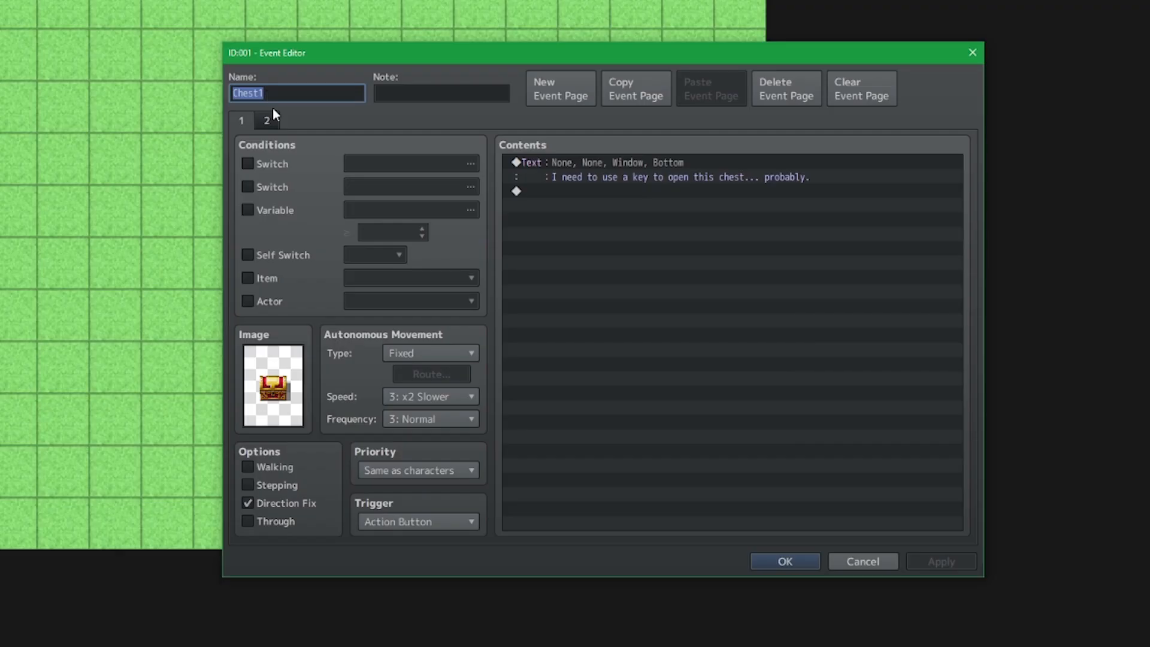
{"action": "left_click", "coordinate": [384, 191]}
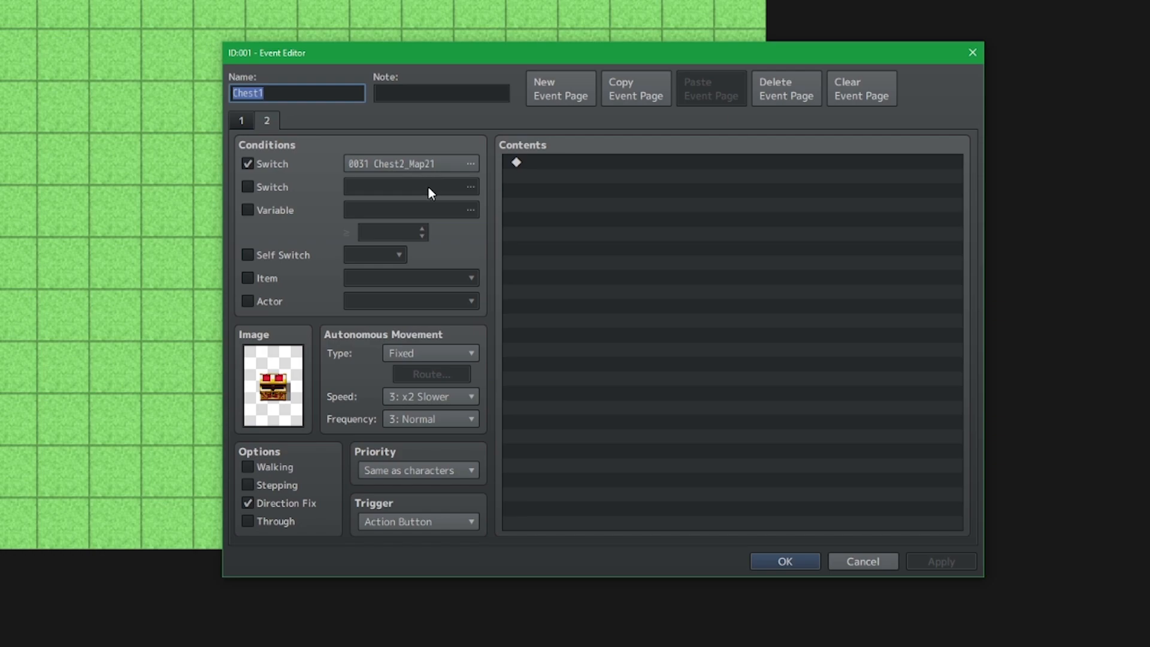
{"action": "left_click", "coordinate": [405, 164]}
{"action": "left_click", "coordinate": [664, 457]}
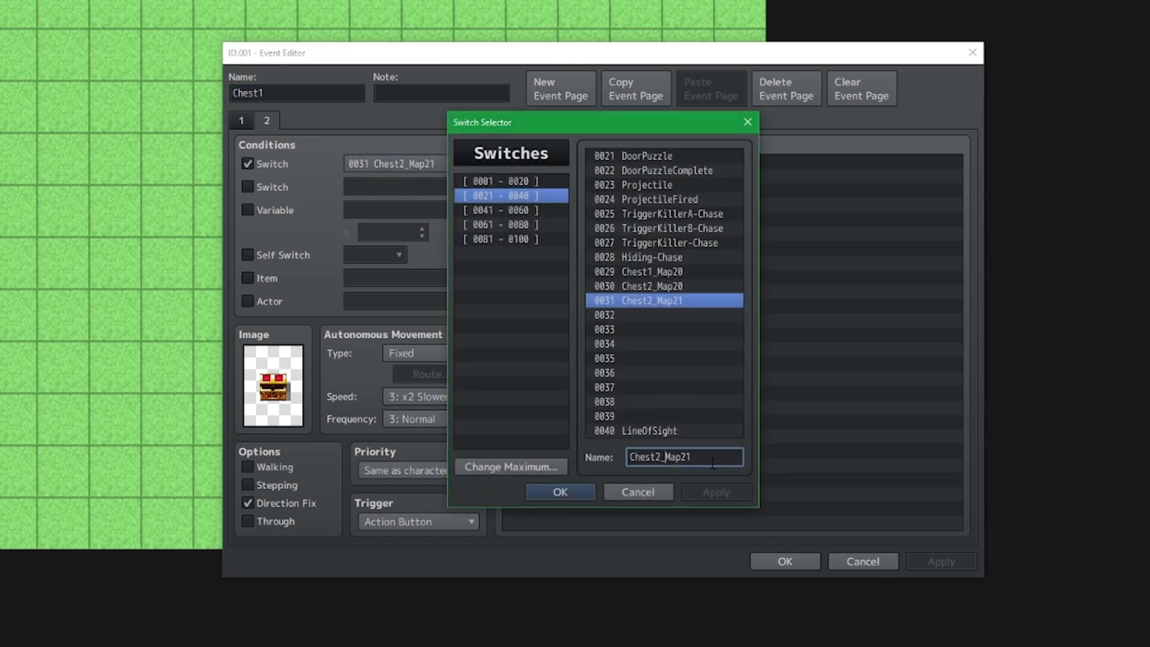
{"action": "key", "text": "BackSpace"}
{"action": "type", "text": "1"}
{"action": "key", "text": "Return"}
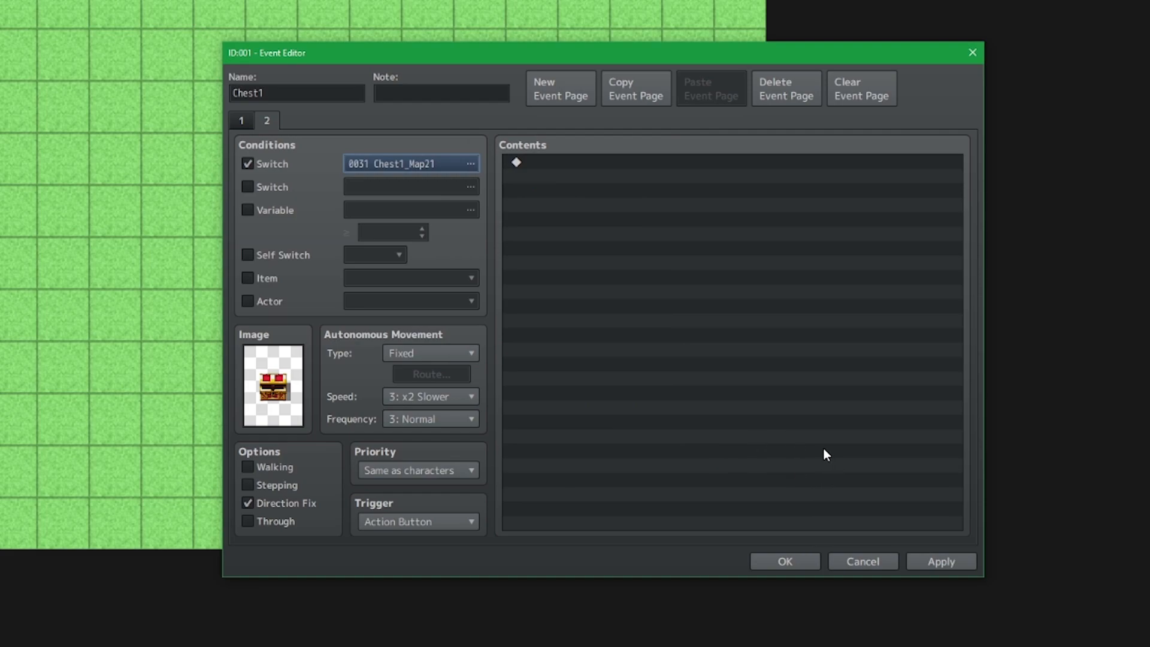
{"action": "left_click", "coordinate": [789, 568]}
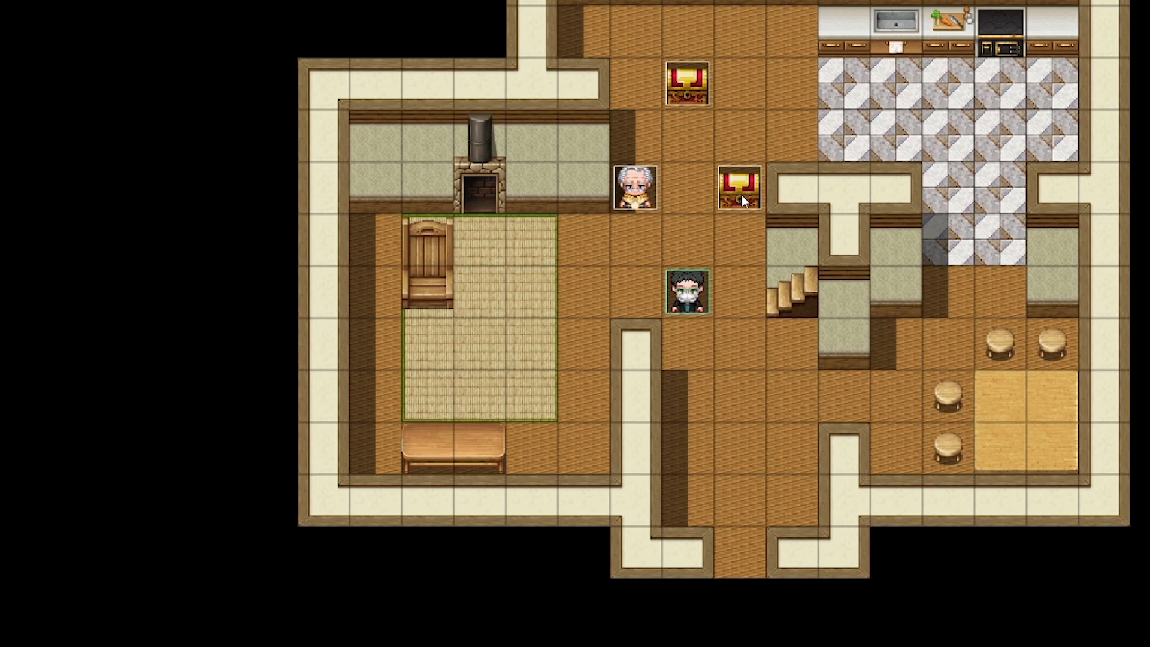
Check the second-page switch condition of the Chest1 event on the InventoryItems map.
{"action": "double_click", "coordinate": [741, 195]}
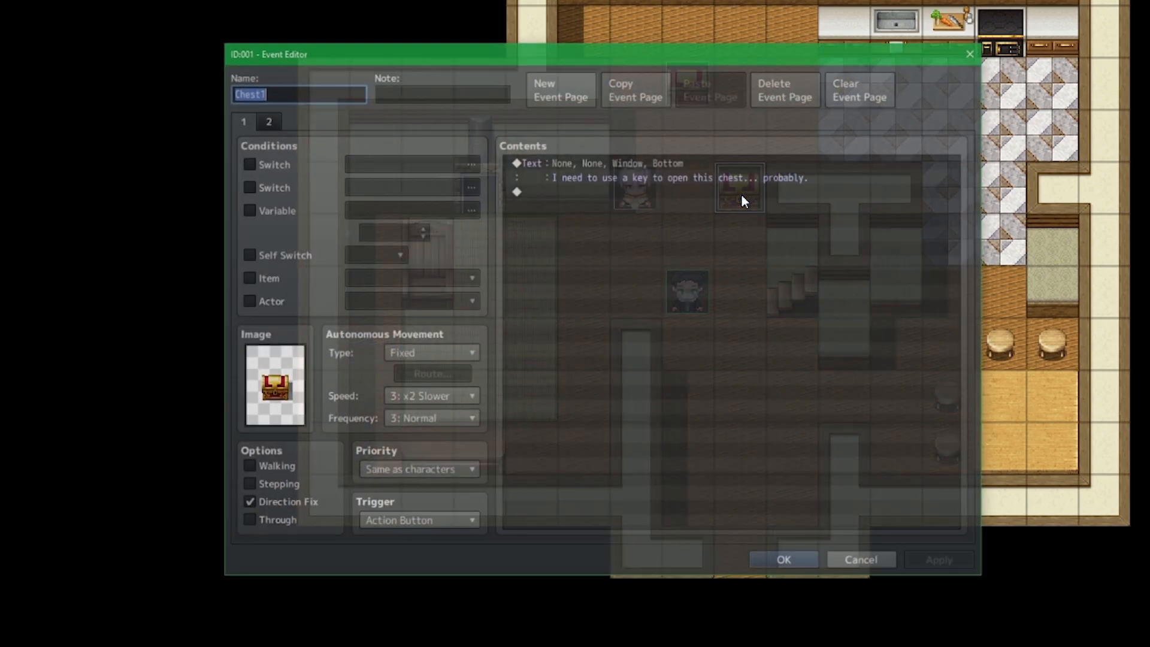
{"action": "left_click", "coordinate": [267, 120]}
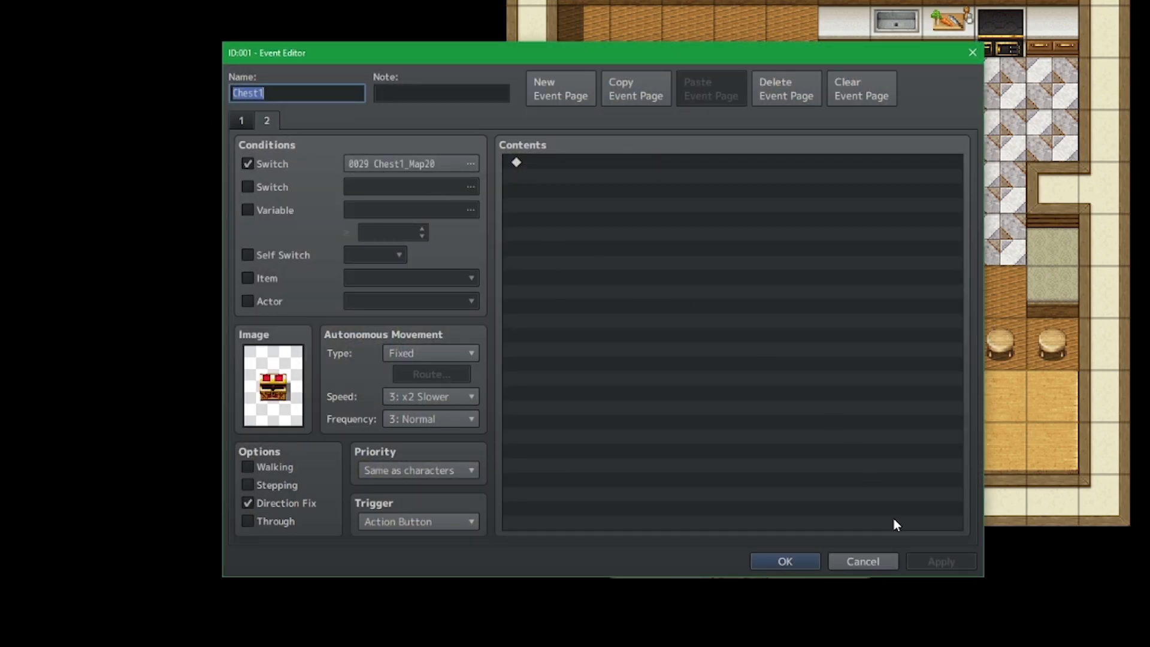
{"action": "left_click", "coordinate": [862, 560]}
Duplicate the whole "Chest1_Map20 is OFF" conditional branch at the end of the ChestKey common event.
{"action": "key", "text": "F9"}
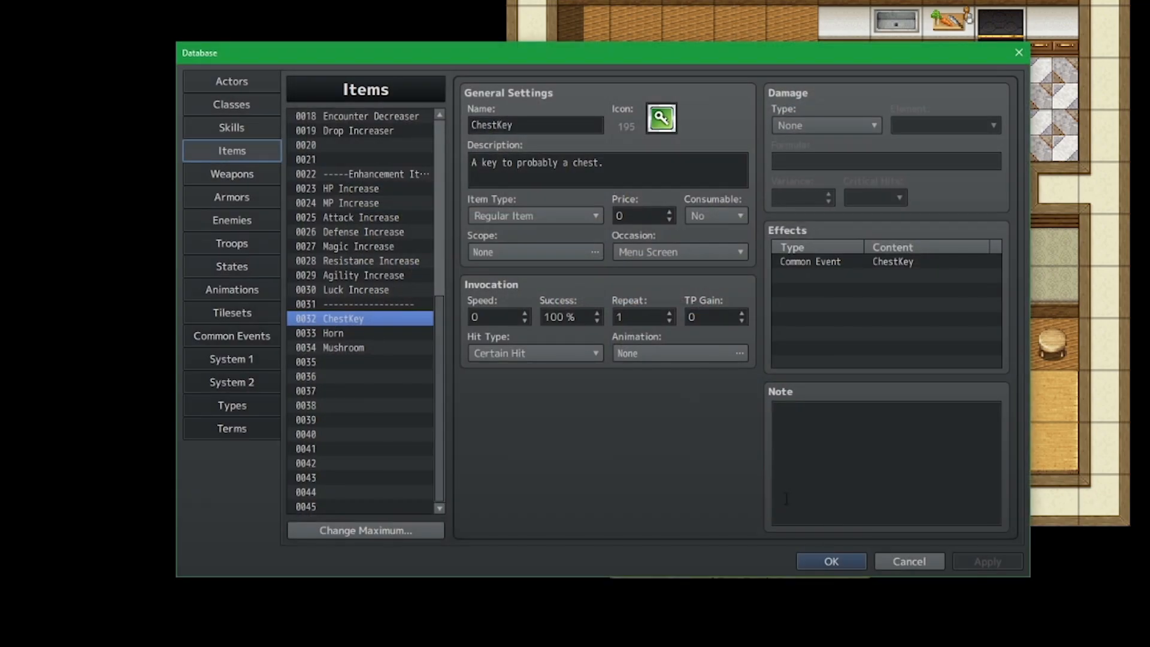
{"action": "left_click", "coordinate": [246, 333]}
{"action": "scroll", "coordinate": [705, 403], "scroll_direction": "up", "scroll_amount": 8}
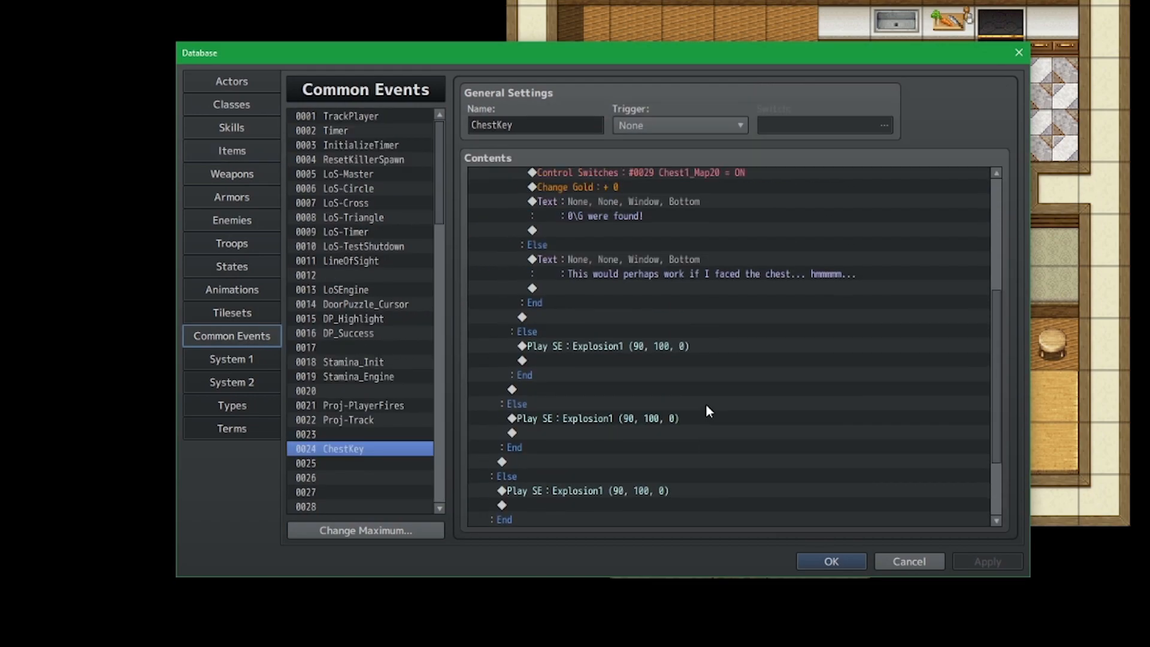
{"action": "scroll", "coordinate": [767, 432], "scroll_direction": "up", "scroll_amount": 2}
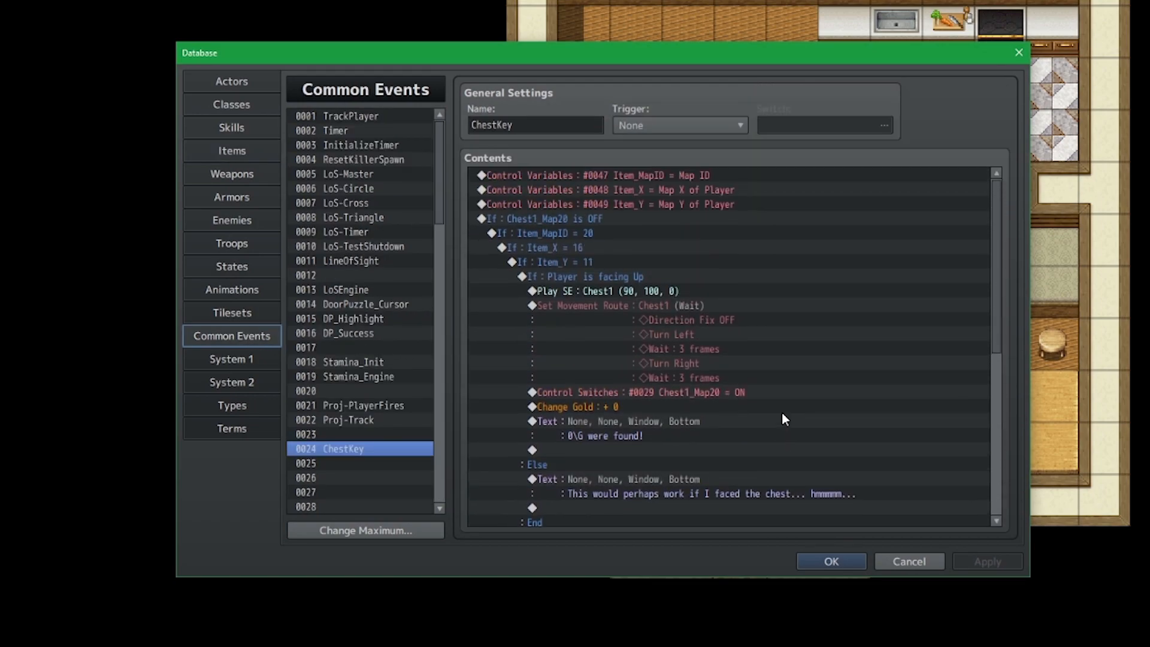
{"action": "left_click", "coordinate": [751, 220]}
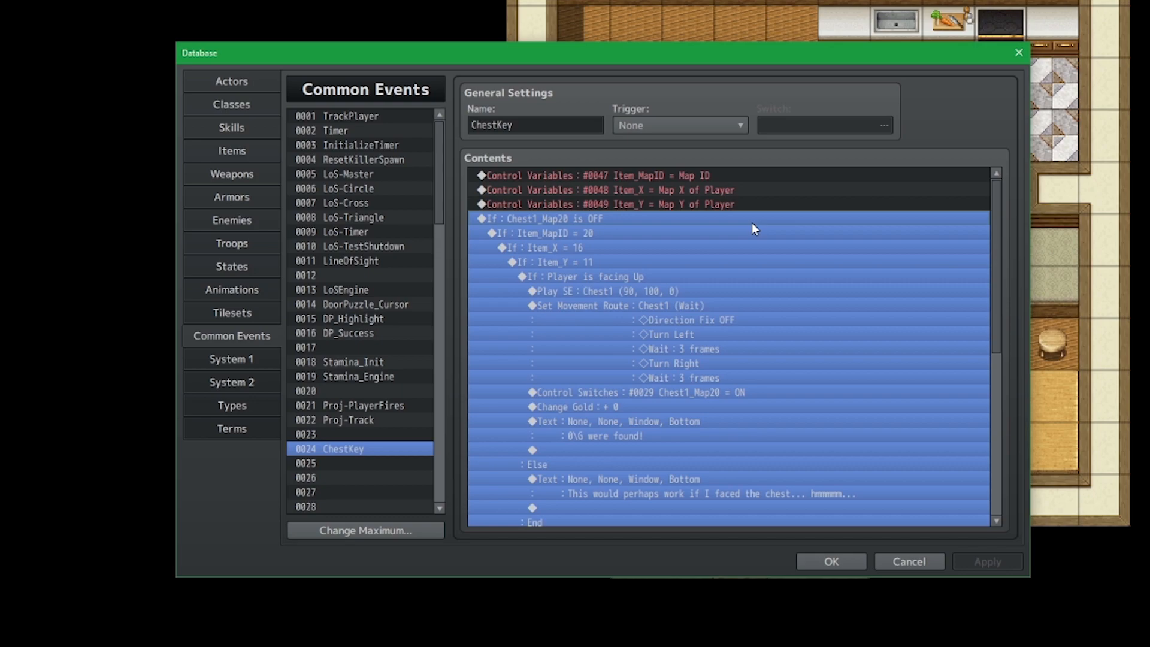
{"action": "scroll", "coordinate": [755, 252], "scroll_direction": "down", "scroll_amount": 7}
{"action": "left_click", "coordinate": [521, 519]}
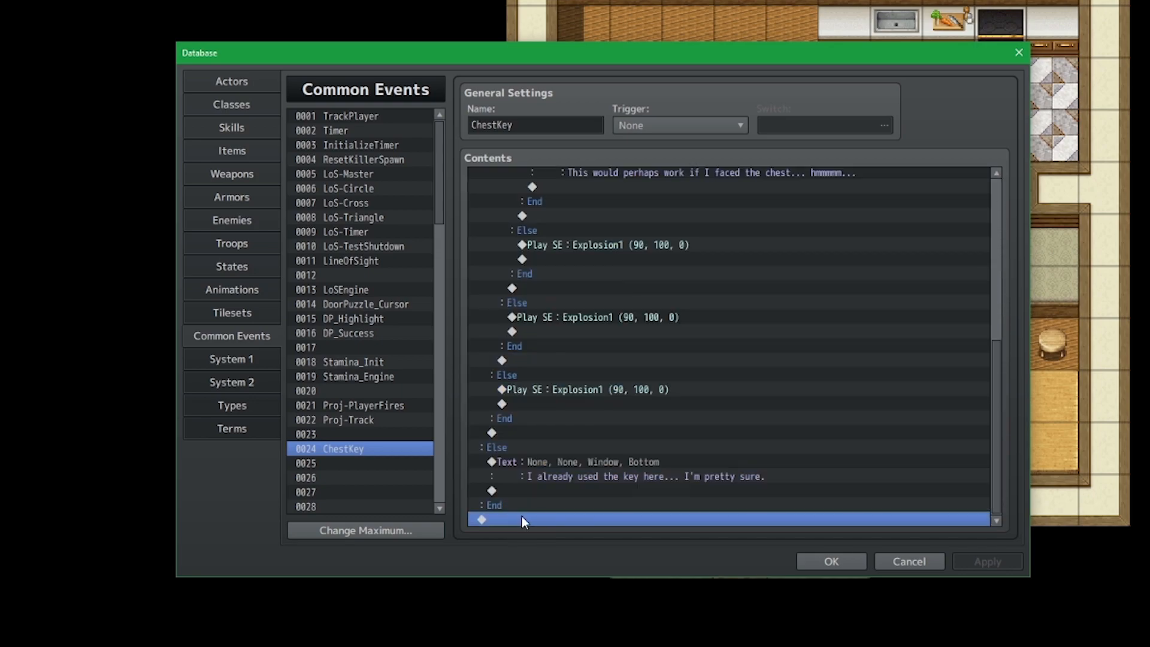
{"action": "key", "text": "ctrl+v"}
{"action": "scroll", "coordinate": [635, 519], "scroll_direction": "down", "scroll_amount": 12}
{"action": "scroll", "coordinate": [630, 505], "scroll_direction": "up", "scroll_amount": 4}
{"action": "scroll", "coordinate": [630, 497], "scroll_direction": "up", "scroll_amount": 1}
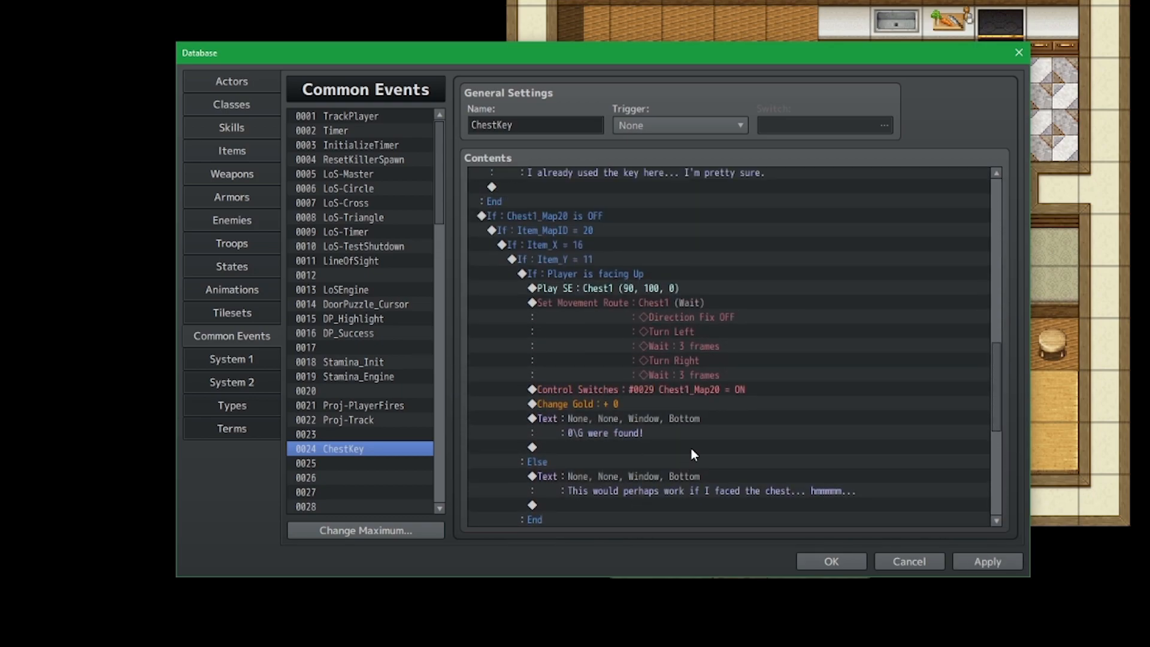
Change the Control Switches command in the copied branch to turn on switch 0030 Chest2_Map20.
{"action": "left_click", "coordinate": [728, 388]}
{"action": "double_click", "coordinate": [728, 390]}
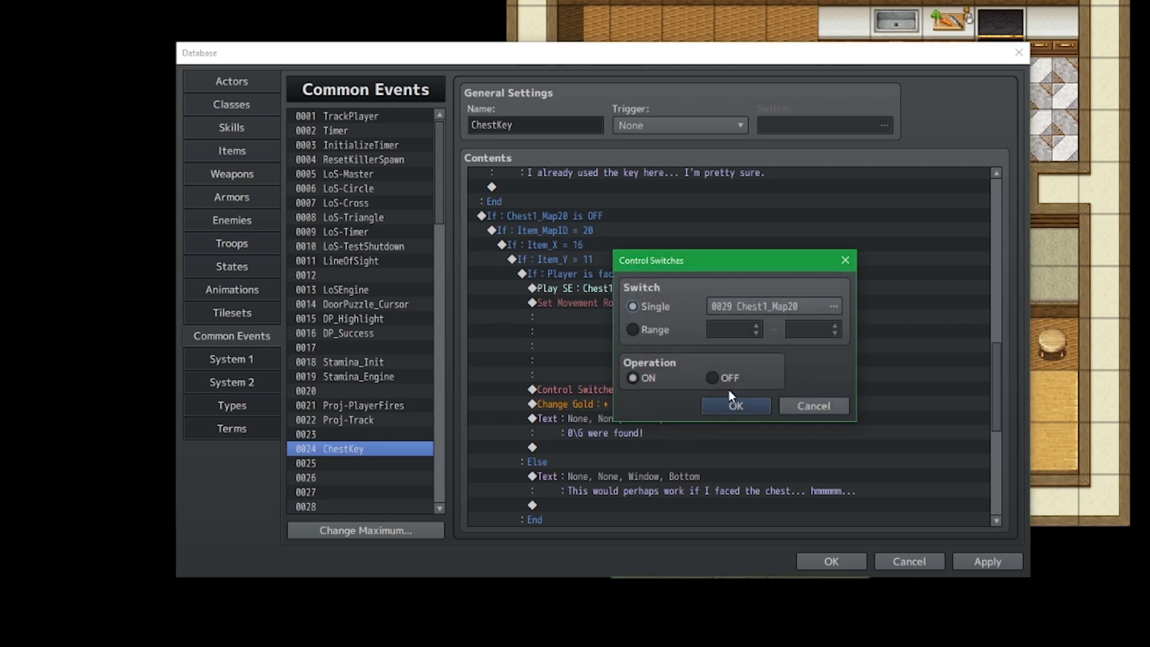
{"action": "left_click", "coordinate": [799, 311]}
{"action": "key", "text": "Down"}
{"action": "key", "text": "Down"}
{"action": "double_click", "coordinate": [815, 311]}
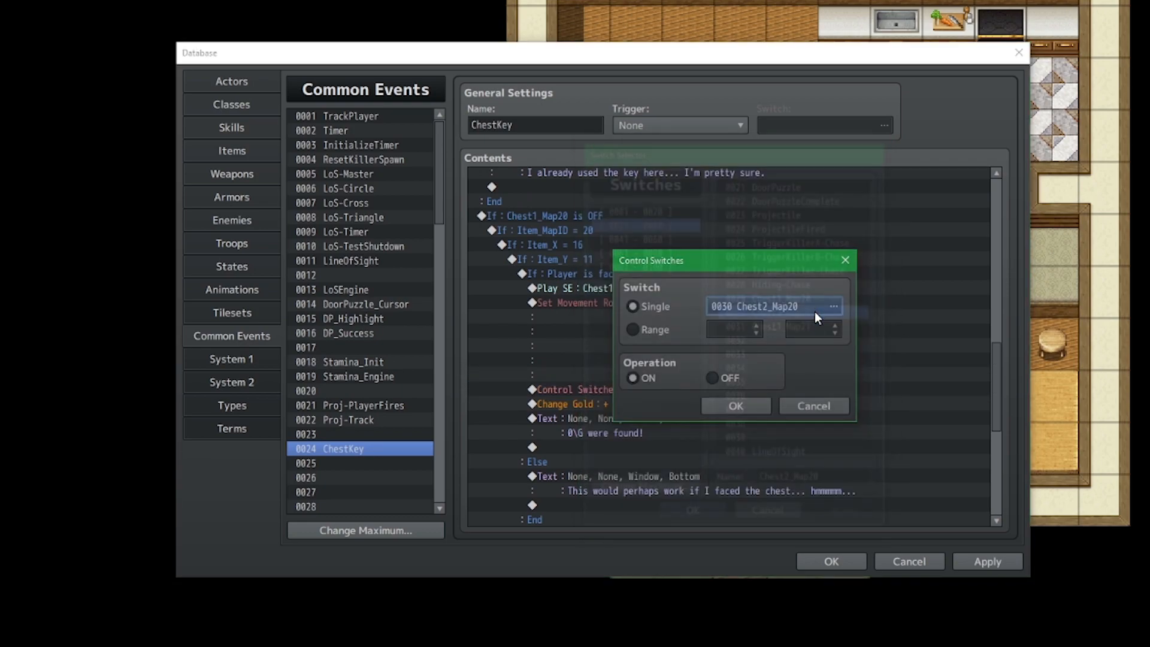
{"action": "left_click", "coordinate": [747, 398]}
Set the copied branch's outer condition to switch 0030 Chest2_Map20 is OFF and apply the database changes.
{"action": "double_click", "coordinate": [617, 217]}
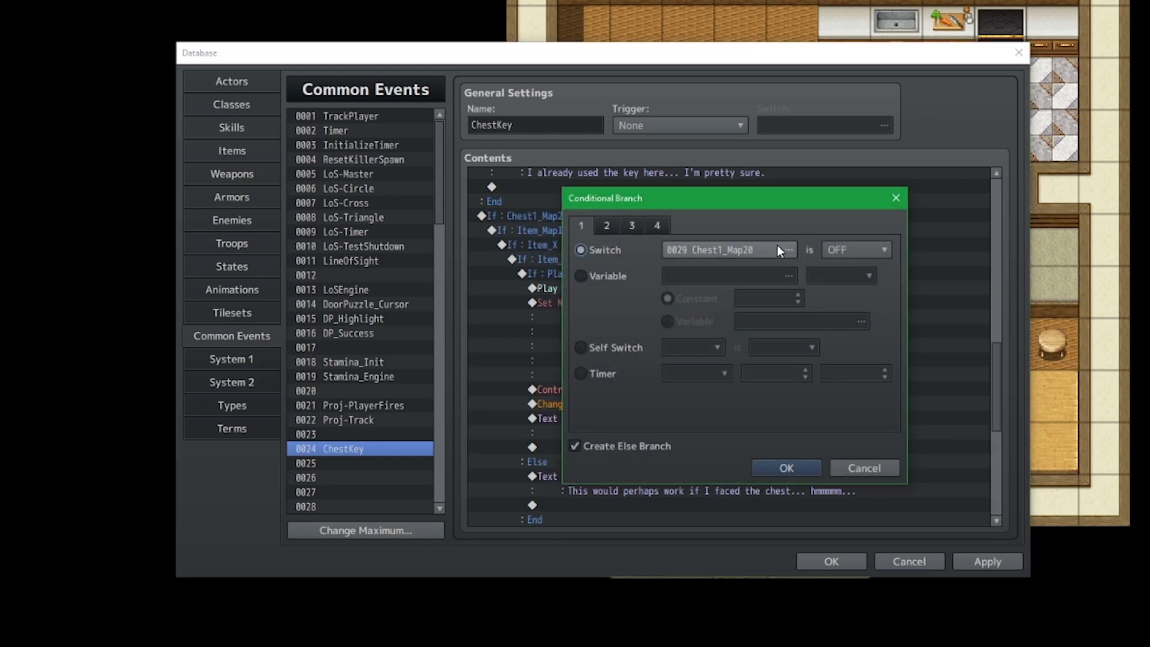
{"action": "left_click", "coordinate": [779, 249]}
{"action": "left_click", "coordinate": [782, 306]}
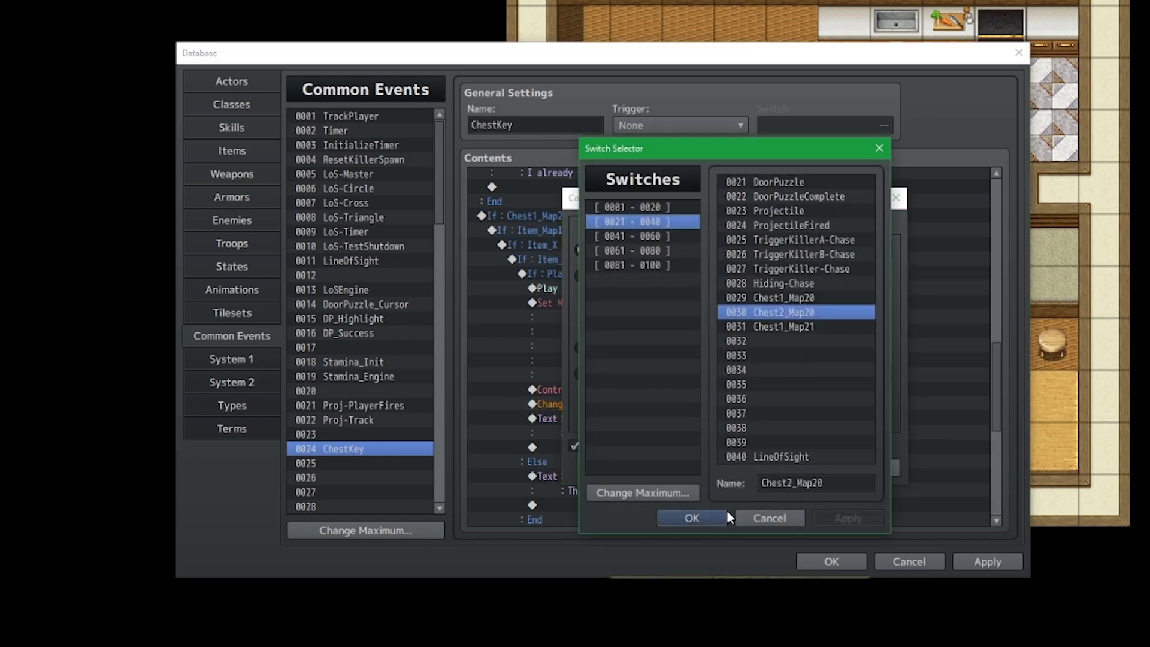
{"action": "left_click", "coordinate": [693, 519]}
{"action": "left_click", "coordinate": [787, 469]}
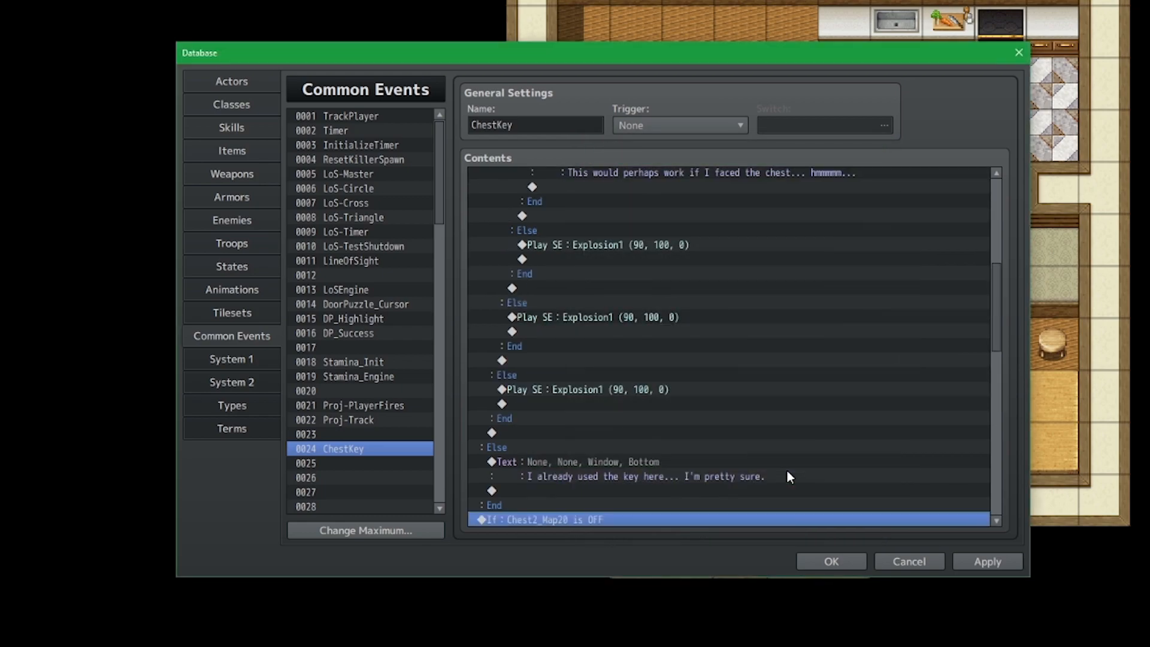
{"action": "scroll", "coordinate": [764, 457], "scroll_direction": "down", "scroll_amount": 5}
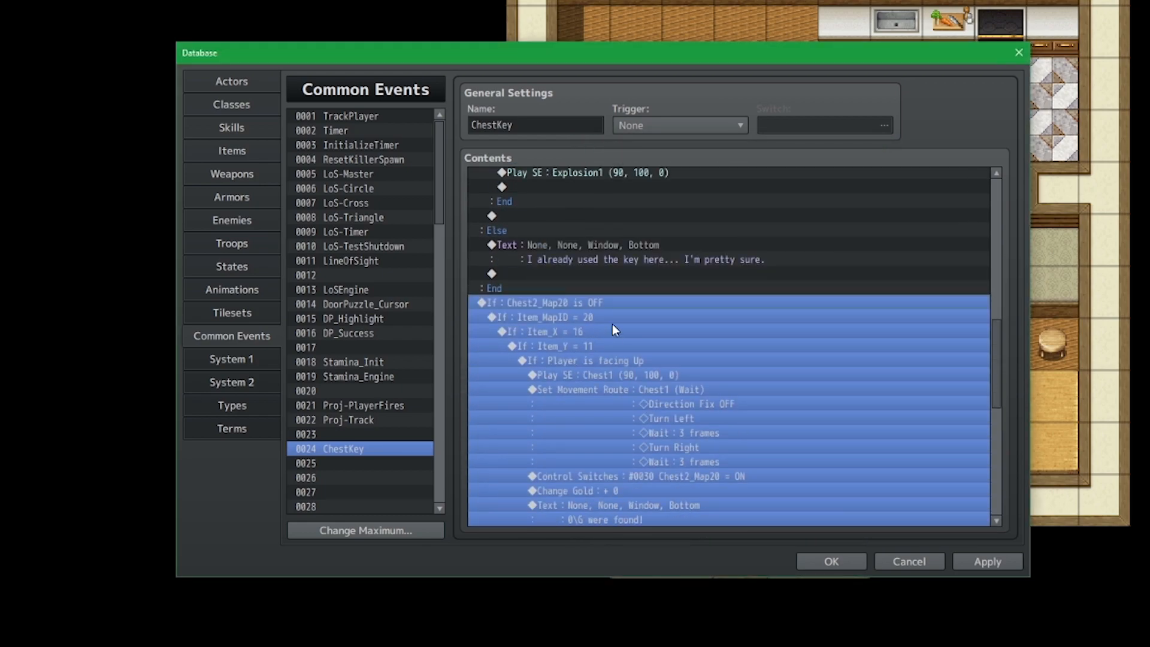
{"action": "left_click", "coordinate": [962, 560]}
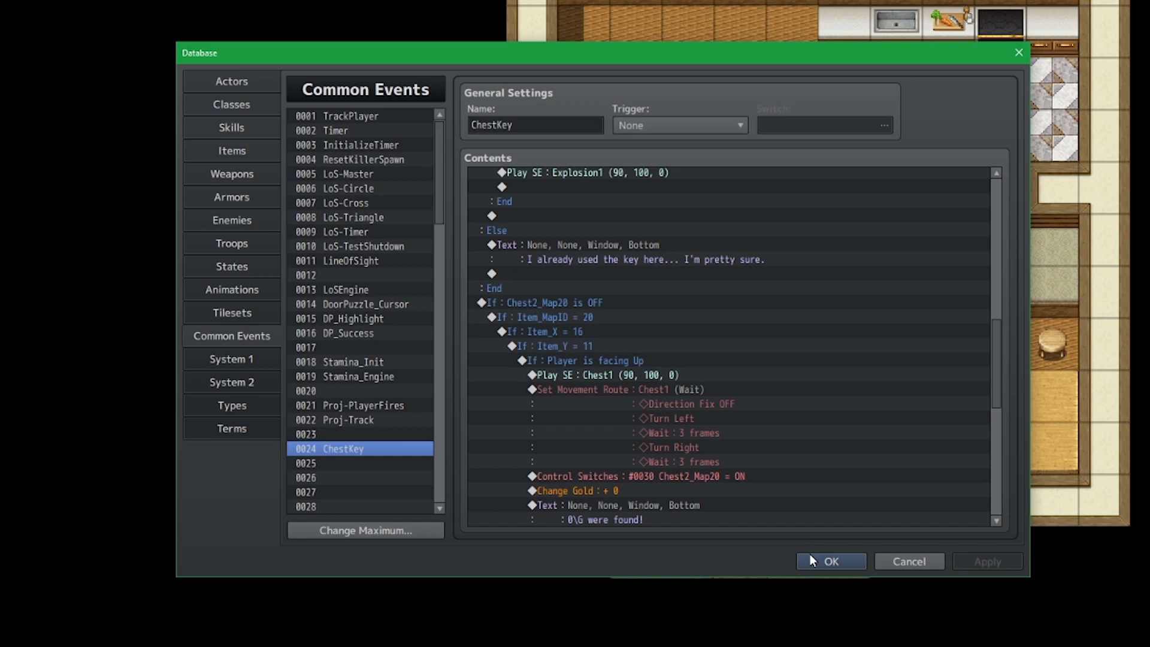
Review the copied branch's coordinate conditions, close the database and select the floor tile directly below Chest2 to check its coordinates.
{"action": "left_click", "coordinate": [613, 336]}
{"action": "left_click", "coordinate": [631, 342]}
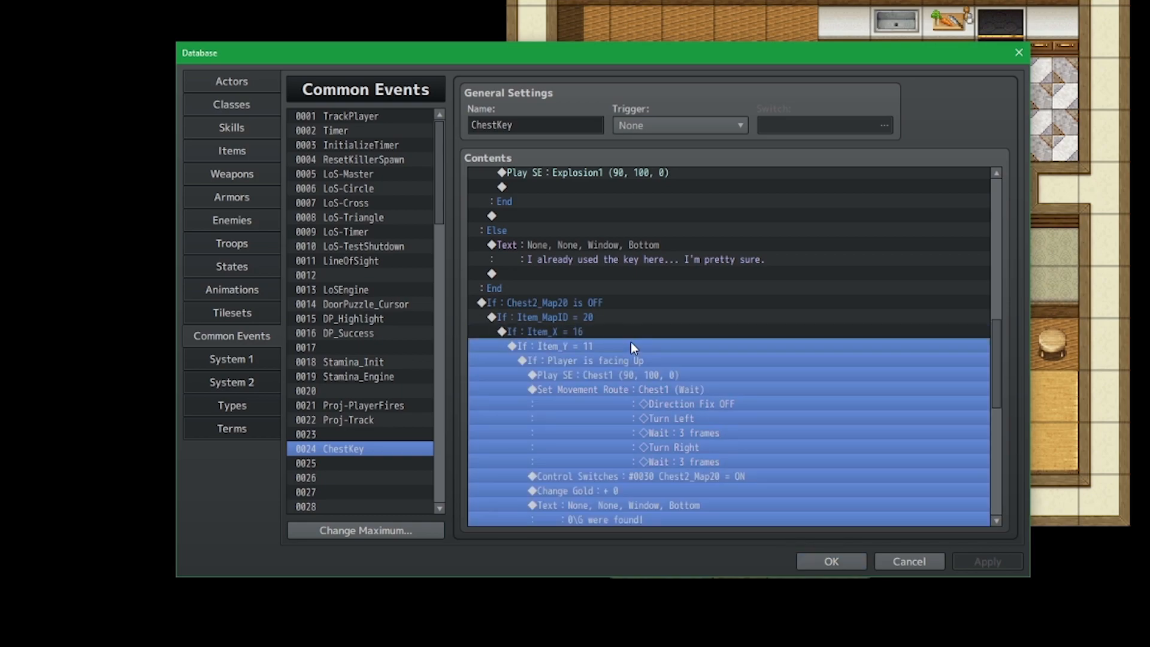
{"action": "left_click", "coordinate": [814, 558]}
{"action": "left_click", "coordinate": [695, 143]}
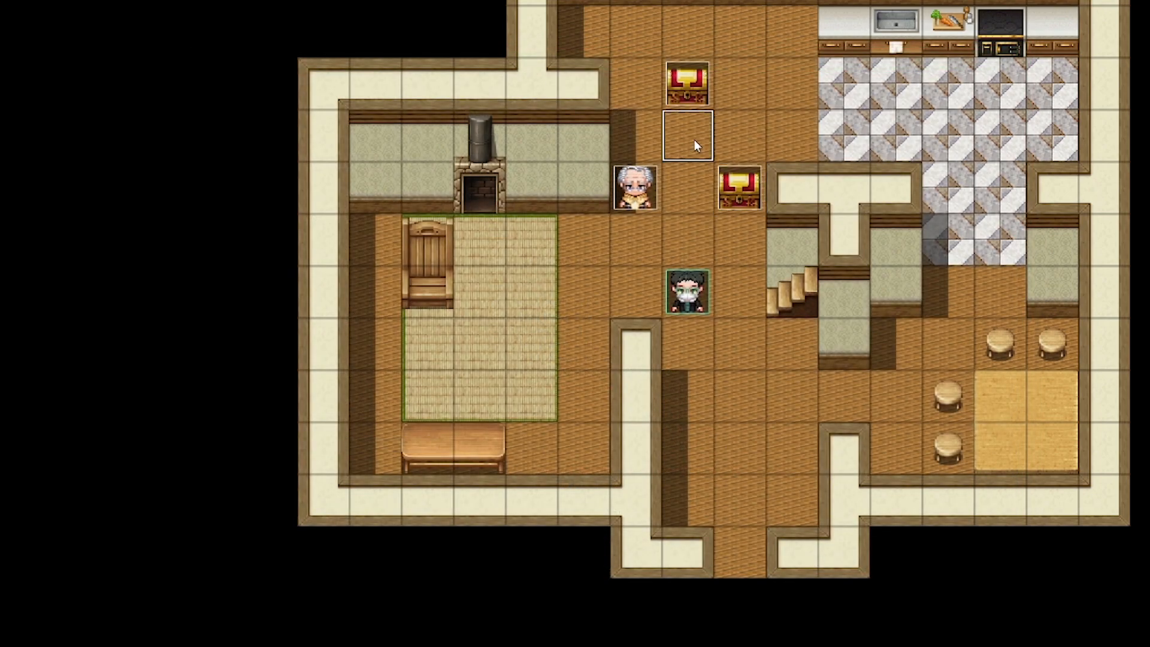
Set the Chest2_Map20 branch's coordinate conditions in the ChestKey common event to Item_X = 15 and Item_Y = 9.
{"action": "key", "text": "F9"}
{"action": "double_click", "coordinate": [634, 330]}
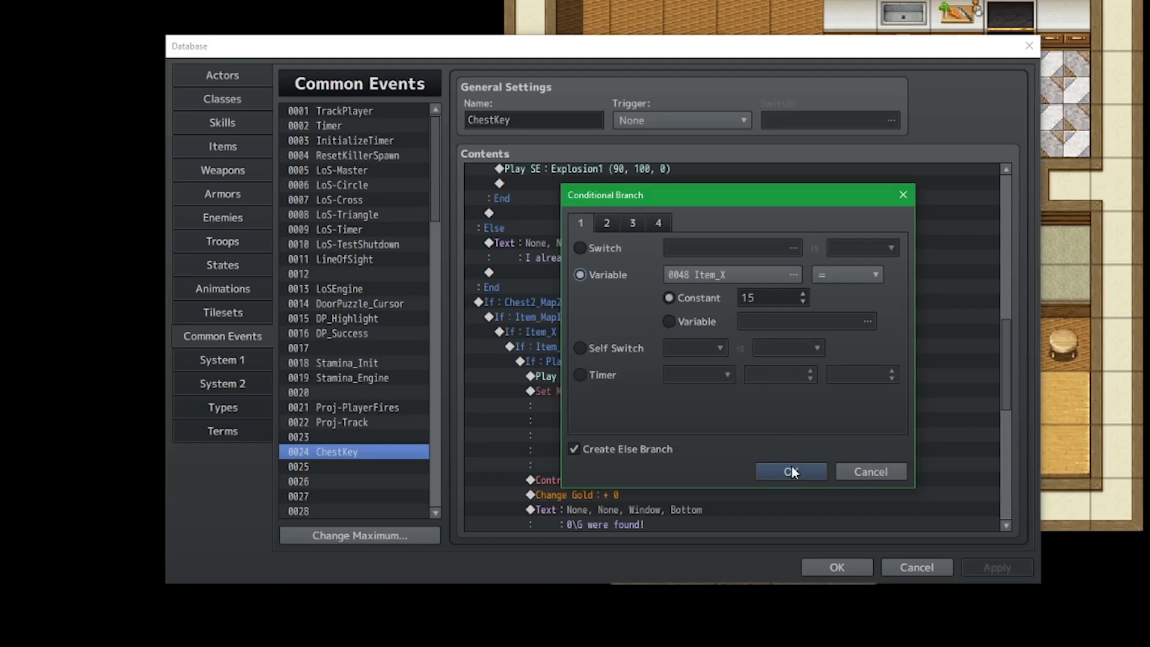
{"action": "left_click", "coordinate": [723, 419]}
{"action": "left_click", "coordinate": [594, 364]}
{"action": "double_click", "coordinate": [589, 378]}
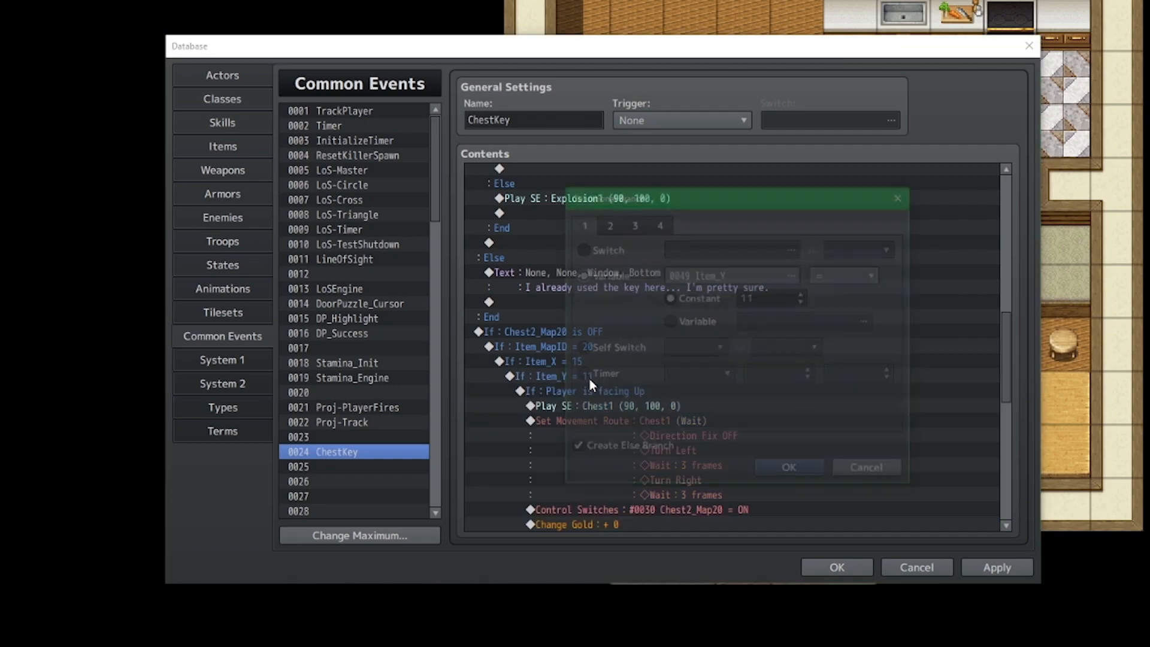
{"action": "left_click", "coordinate": [804, 302]}
{"action": "left_click", "coordinate": [804, 302]}
{"action": "left_click", "coordinate": [786, 470]}
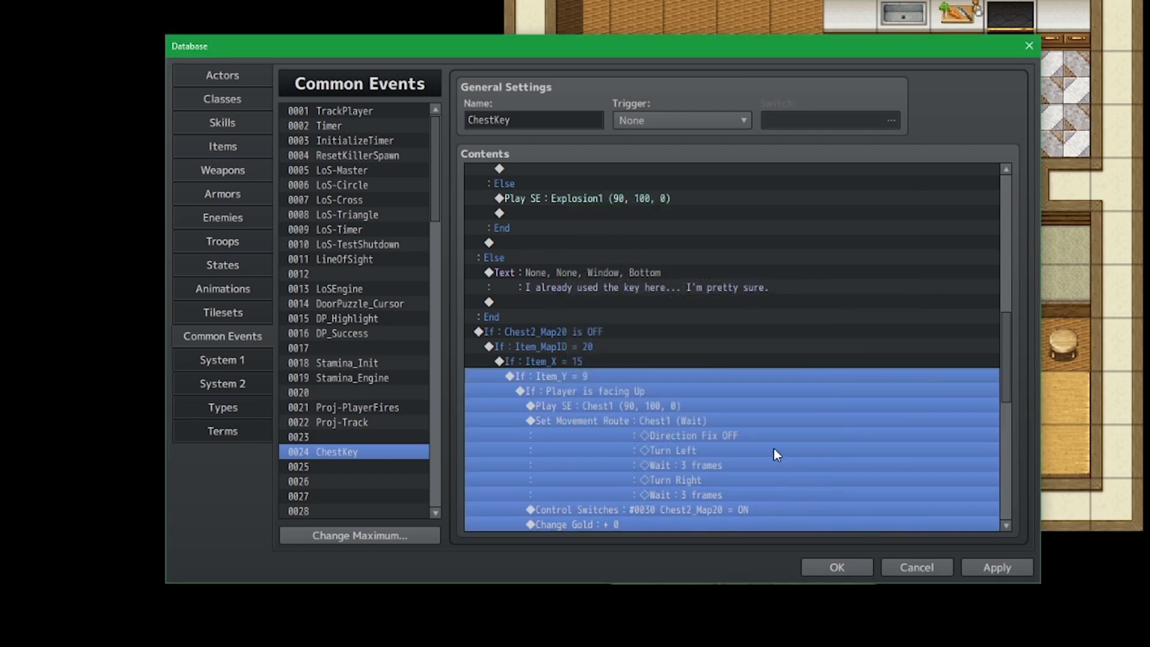
Compare the movement routes in both chest branches and check that the first branch's route targets Chest1.
{"action": "scroll", "coordinate": [749, 425], "scroll_direction": "down", "scroll_amount": 4}
{"action": "scroll", "coordinate": [701, 311], "scroll_direction": "up", "scroll_amount": 1}
{"action": "left_click", "coordinate": [716, 289]}
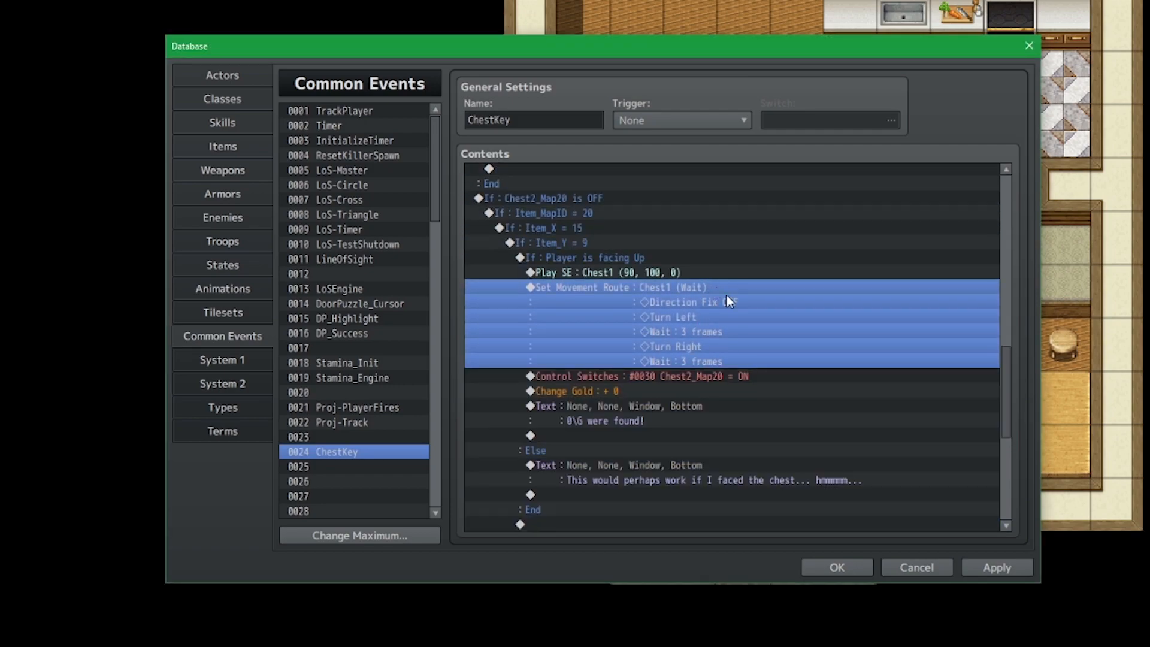
{"action": "scroll", "coordinate": [893, 437], "scroll_direction": "up", "scroll_amount": 10}
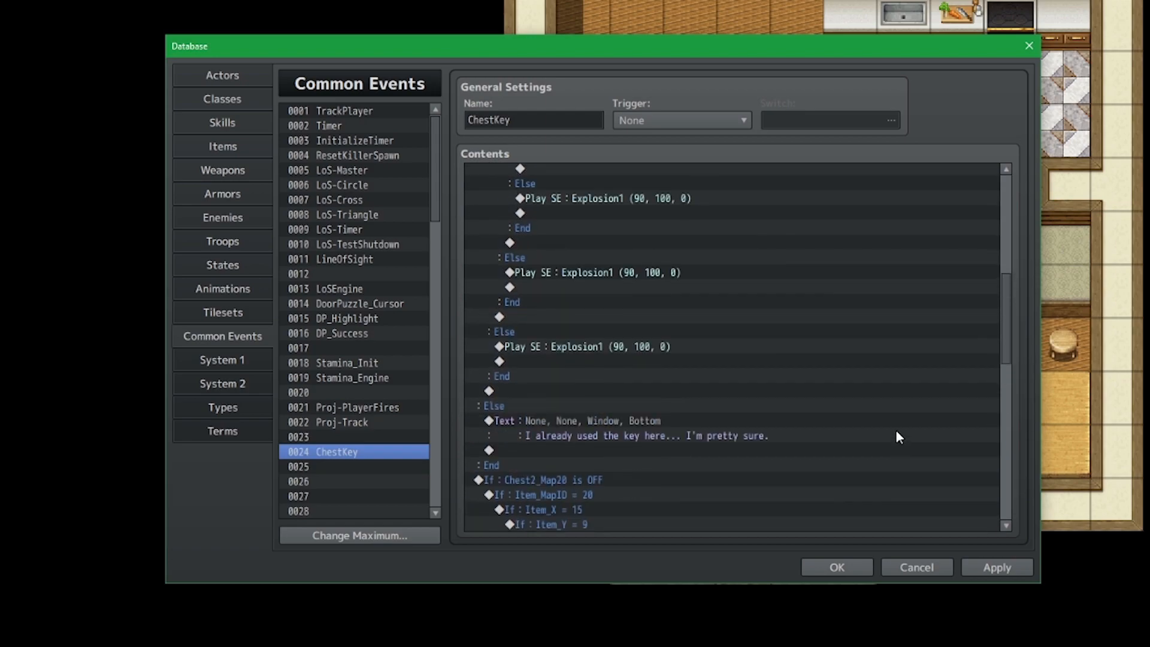
{"action": "scroll", "coordinate": [897, 429], "scroll_direction": "up", "scroll_amount": 6}
{"action": "left_click", "coordinate": [747, 298]}
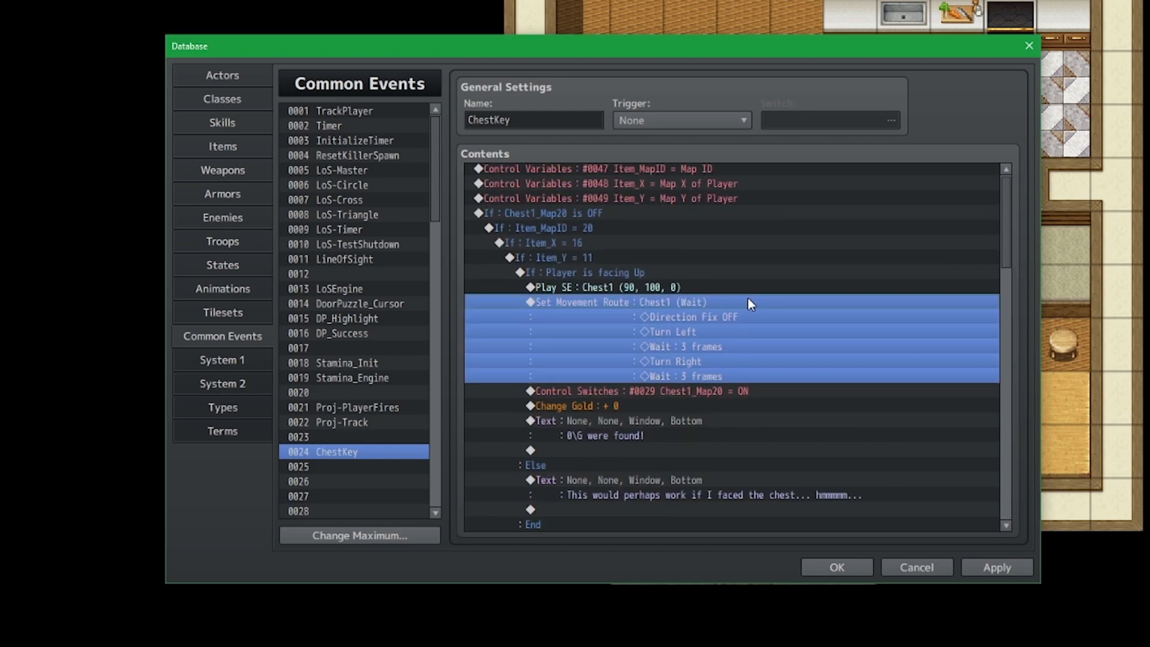
{"action": "double_click", "coordinate": [748, 297]}
{"action": "left_click", "coordinate": [506, 187]}
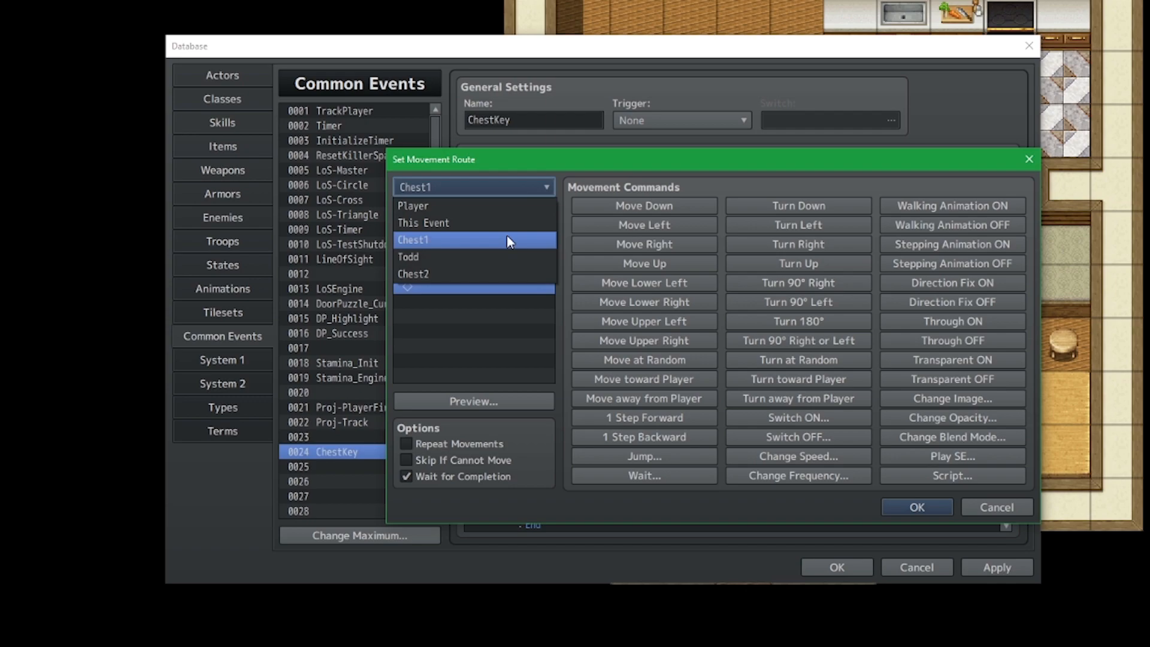
{"action": "left_click", "coordinate": [503, 247]}
{"action": "left_click", "coordinate": [916, 505]}
Retarget the movement route in the Chest2_Map20 branch to Chest2, review the rest of the branch and accept the database changes.
{"action": "scroll", "coordinate": [759, 404], "scroll_direction": "down", "scroll_amount": 6}
{"action": "scroll", "coordinate": [756, 399], "scroll_direction": "down", "scroll_amount": 9}
{"action": "left_click", "coordinate": [741, 333]}
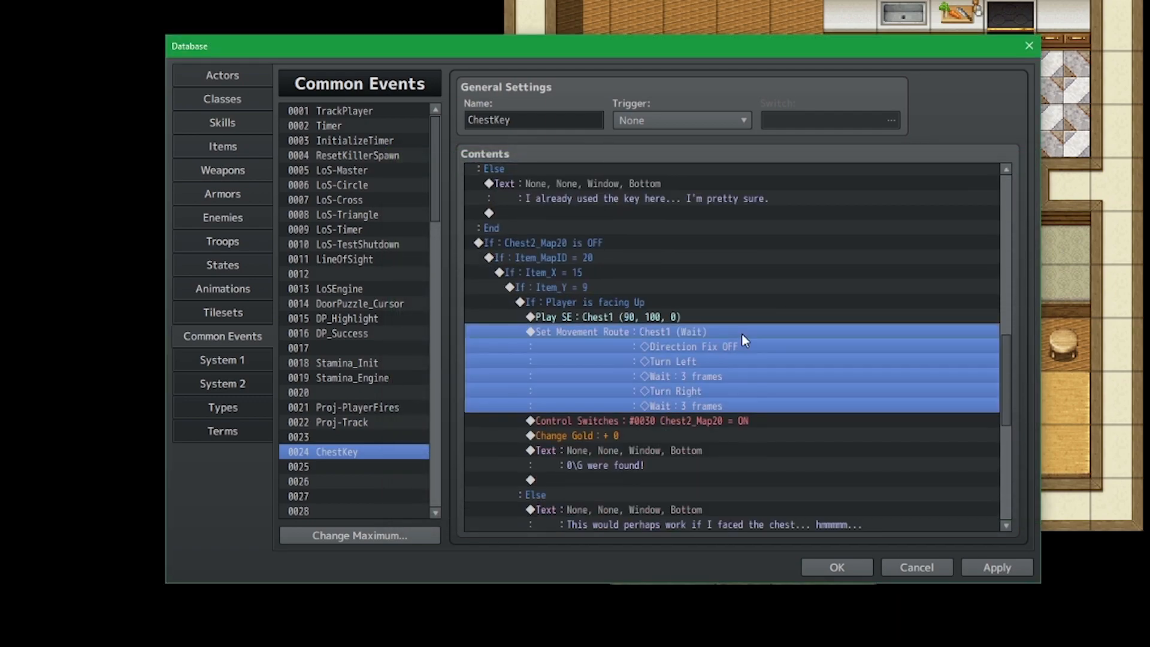
{"action": "double_click", "coordinate": [731, 347]}
{"action": "left_click", "coordinate": [511, 184]}
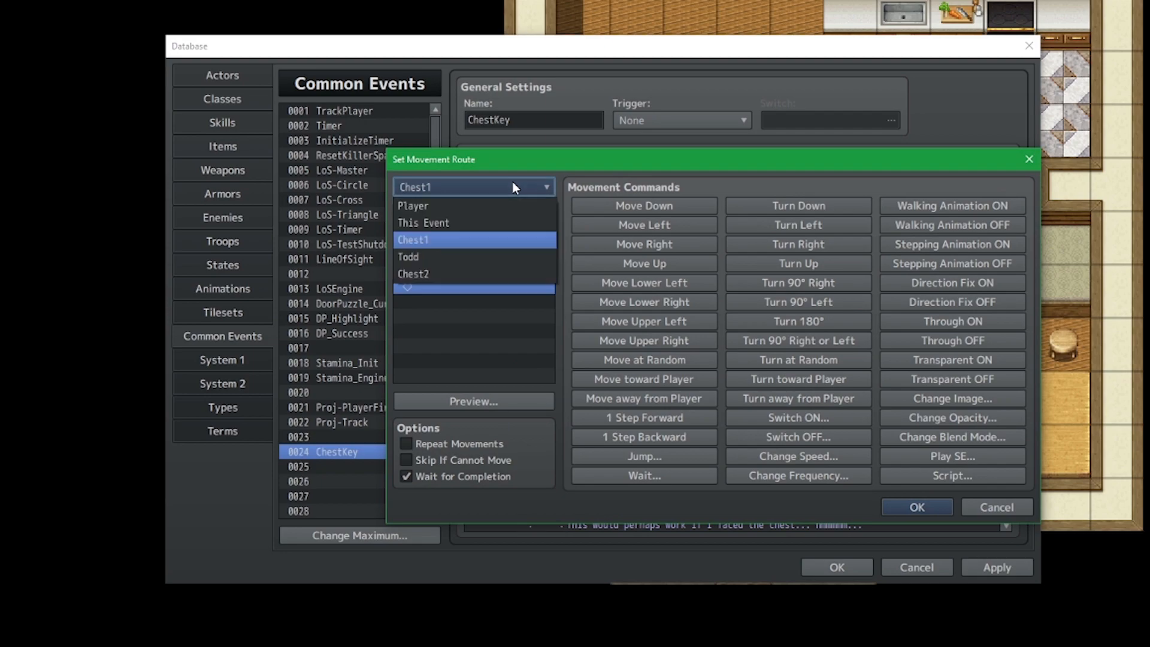
{"action": "left_click", "coordinate": [521, 274]}
{"action": "left_click", "coordinate": [916, 507]}
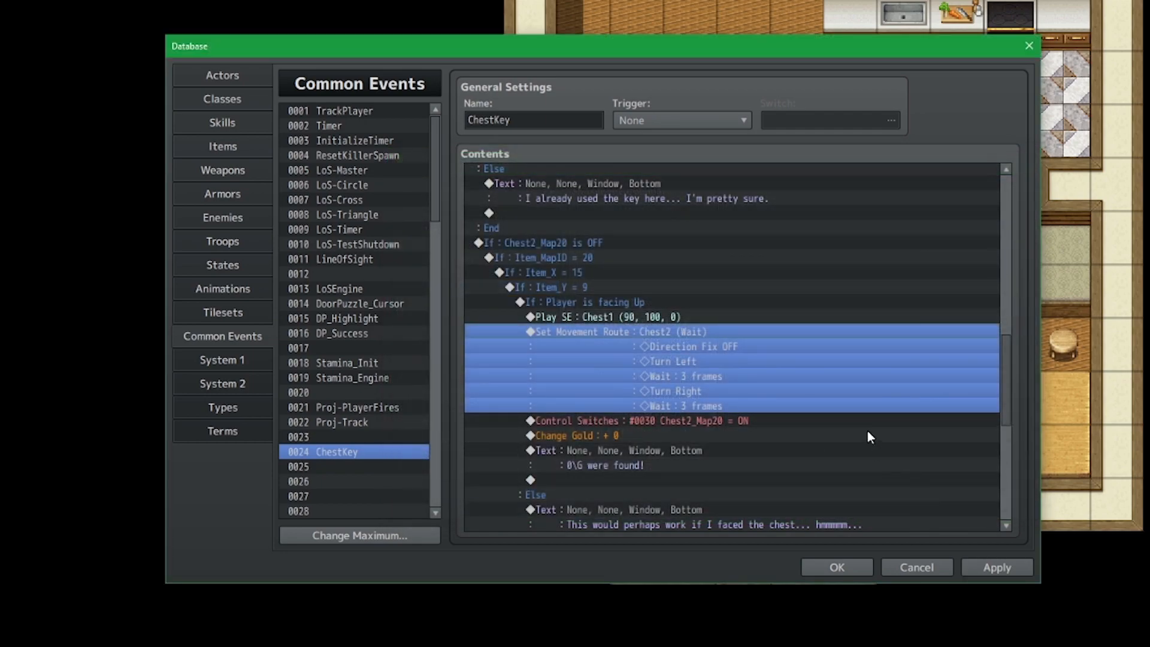
{"action": "scroll", "coordinate": [867, 431], "scroll_direction": "down", "scroll_amount": 5}
{"action": "scroll", "coordinate": [869, 436], "scroll_direction": "down", "scroll_amount": 3}
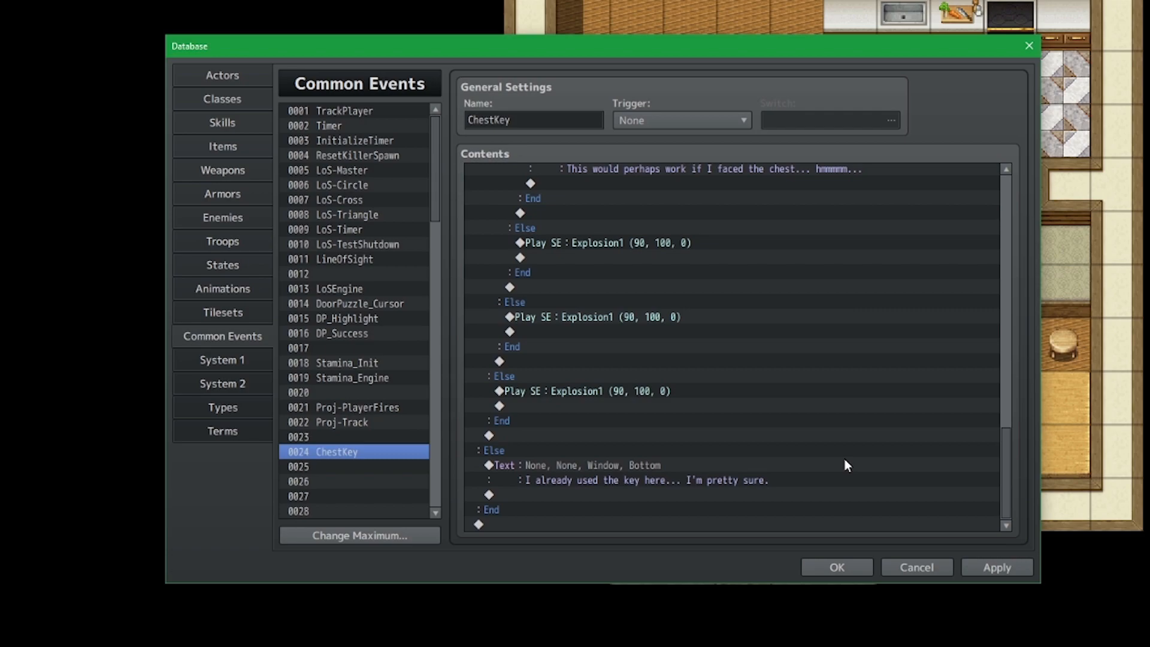
{"action": "scroll", "coordinate": [854, 442], "scroll_direction": "up", "scroll_amount": 6}
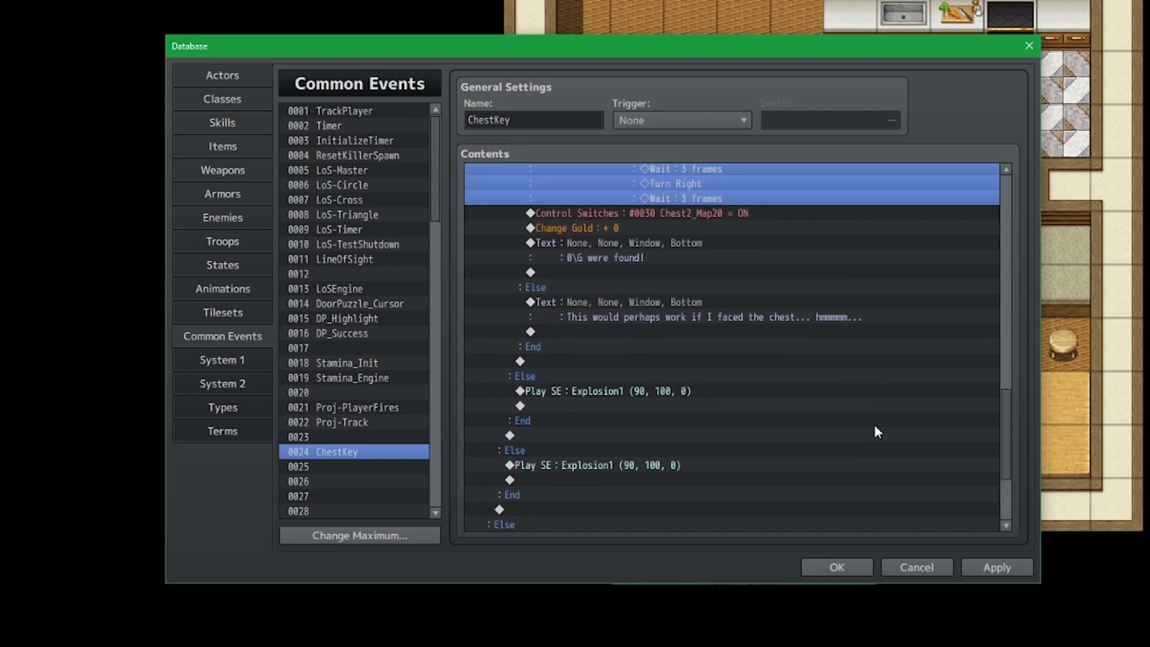
{"action": "left_click", "coordinate": [838, 568]}
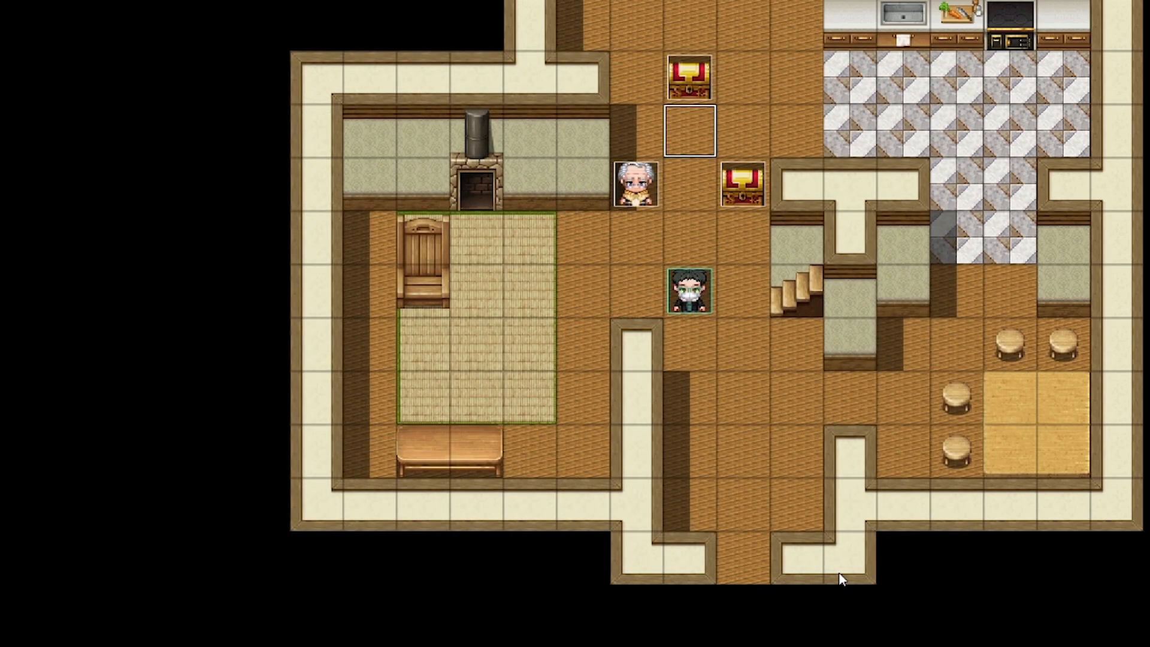
Start a playtest with a new game, walk to two tiles below Chest1, and look into the item menu before leaving it.
{"action": "key", "text": "ctrl+r"}
{"action": "key", "text": "Return"}
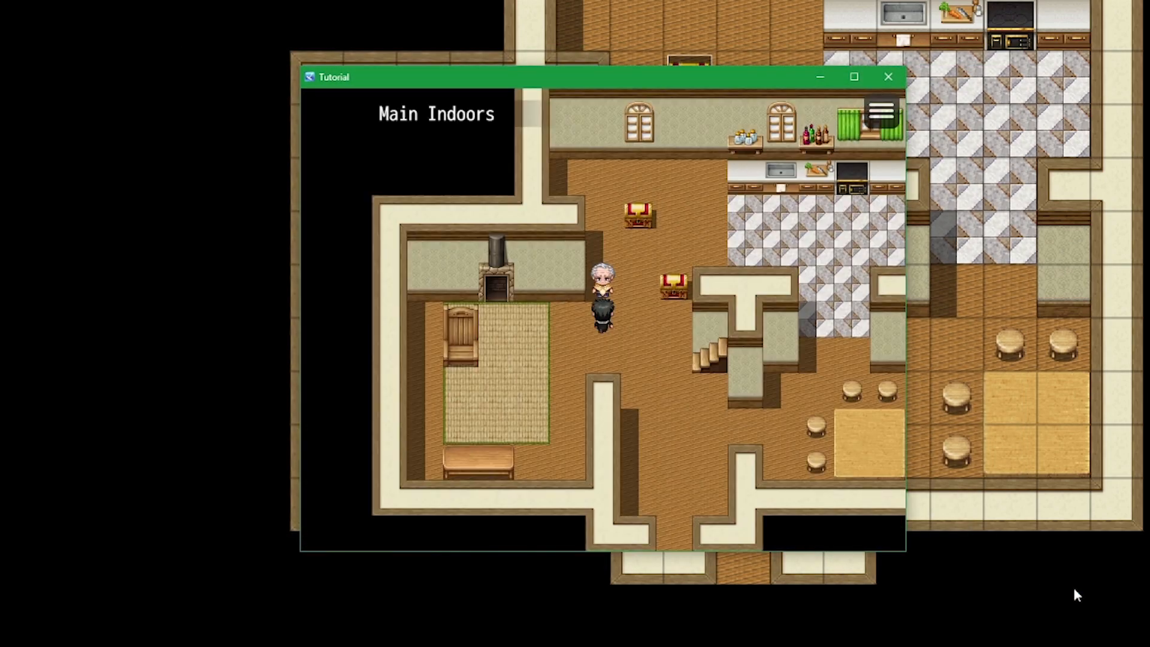
{"action": "key", "text": "Return"}
{"action": "key", "text": "Return"}
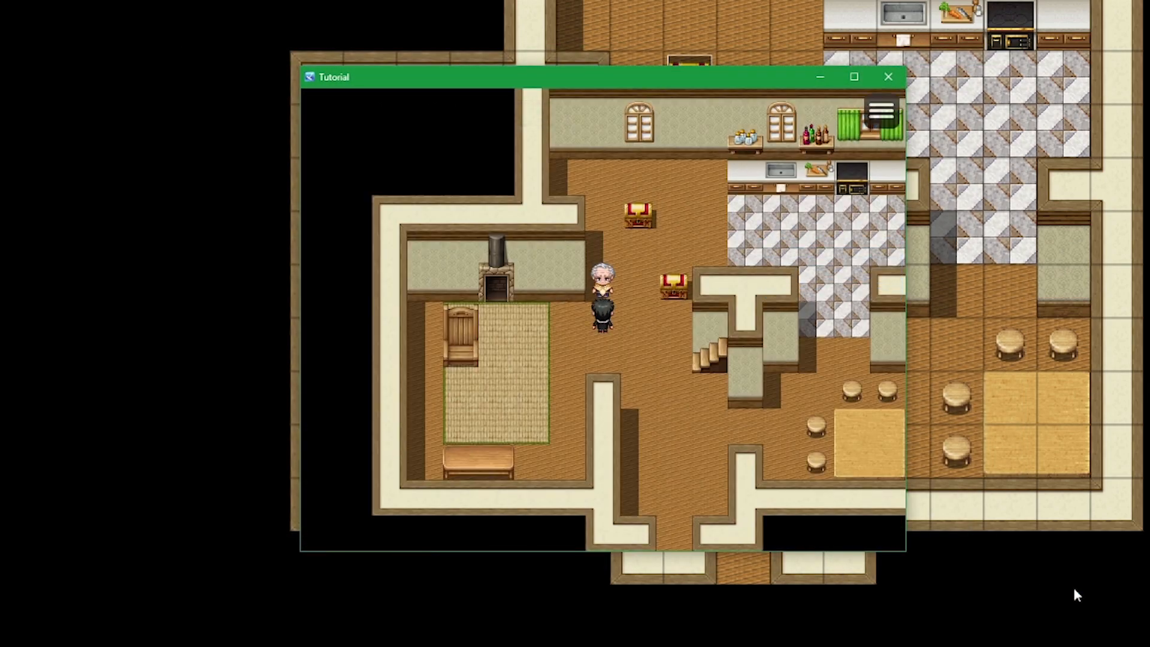
{"action": "key", "text": "Right"}
{"action": "key", "text": "Right"}
{"action": "key", "text": "Down"}
{"action": "key", "text": "Escape"}
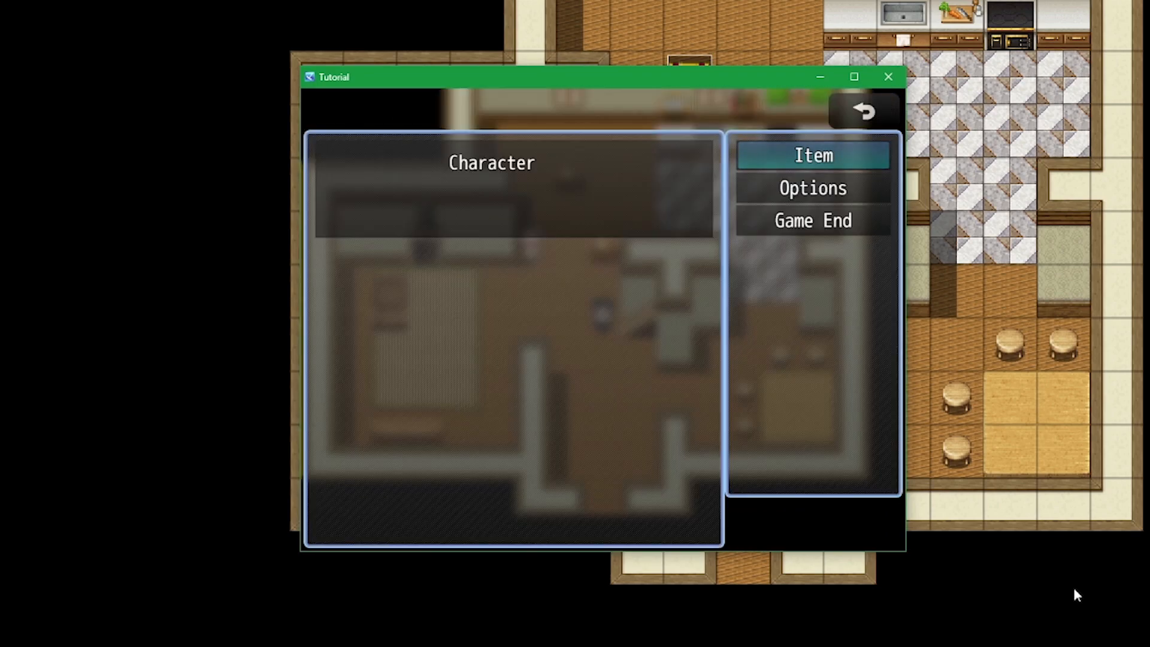
{"action": "key", "text": "Return"}
{"action": "key", "text": "Return"}
{"action": "key", "text": "Escape"}
{"action": "key", "text": "Escape"}
{"action": "key", "text": "Escape"}
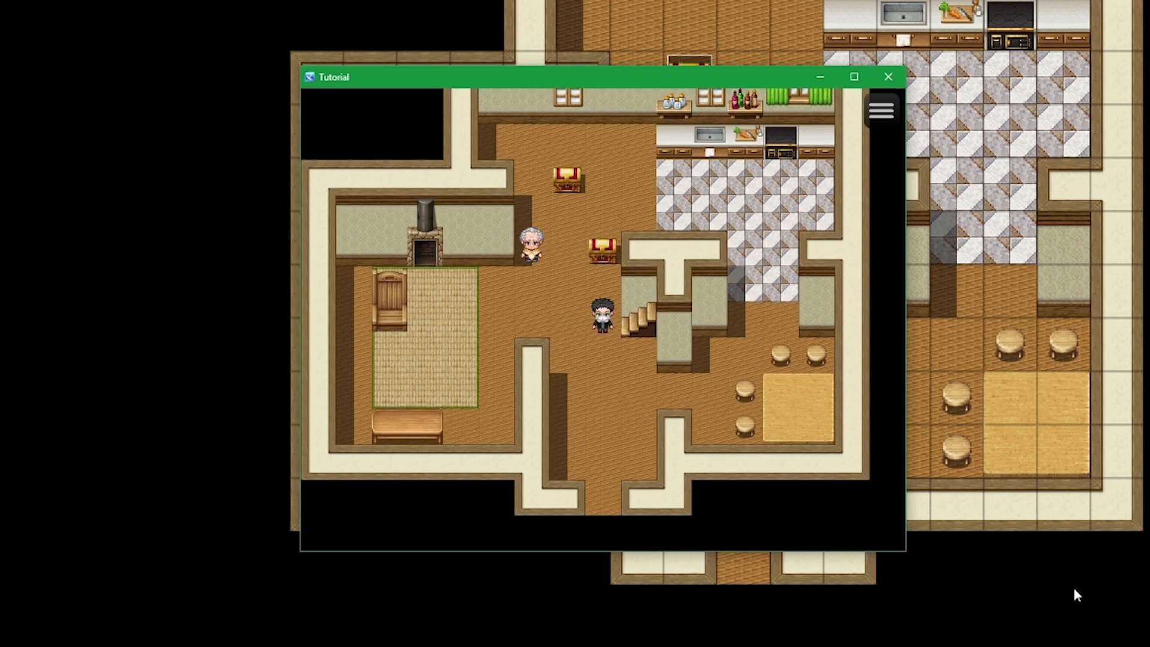
Step onto the tile directly below Chest1 and test the chest key while facing away from the chest.
{"action": "key", "text": "Up"}
{"action": "key", "text": "Escape"}
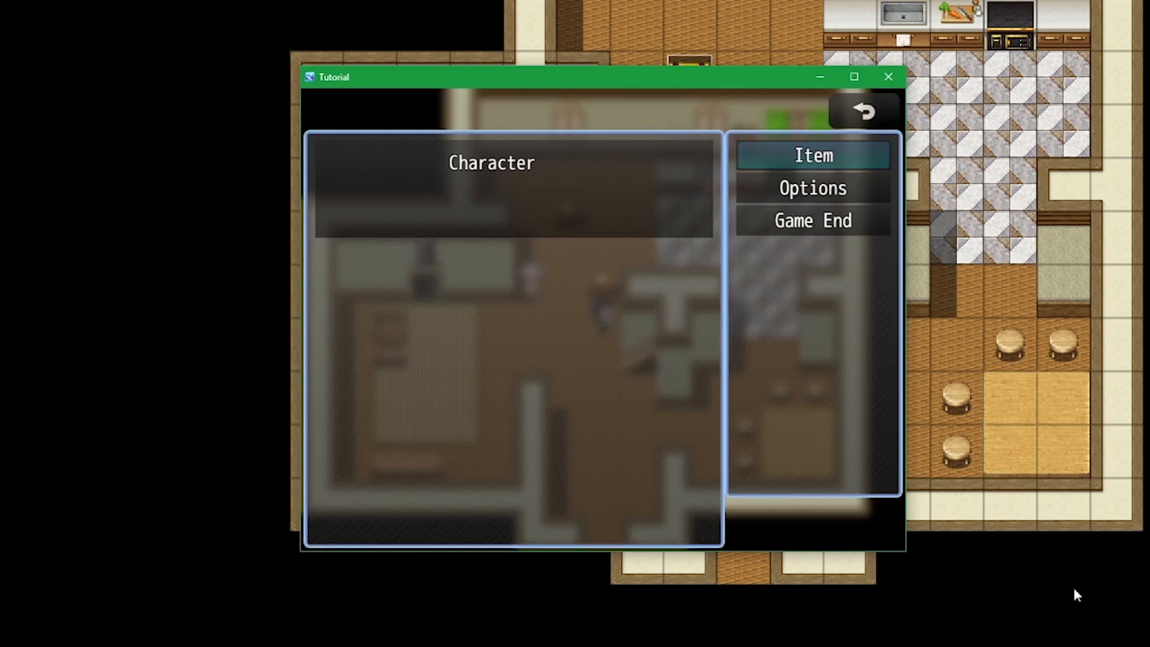
{"action": "key", "text": "Return"}
{"action": "key", "text": "Return"}
{"action": "key", "text": "Return"}
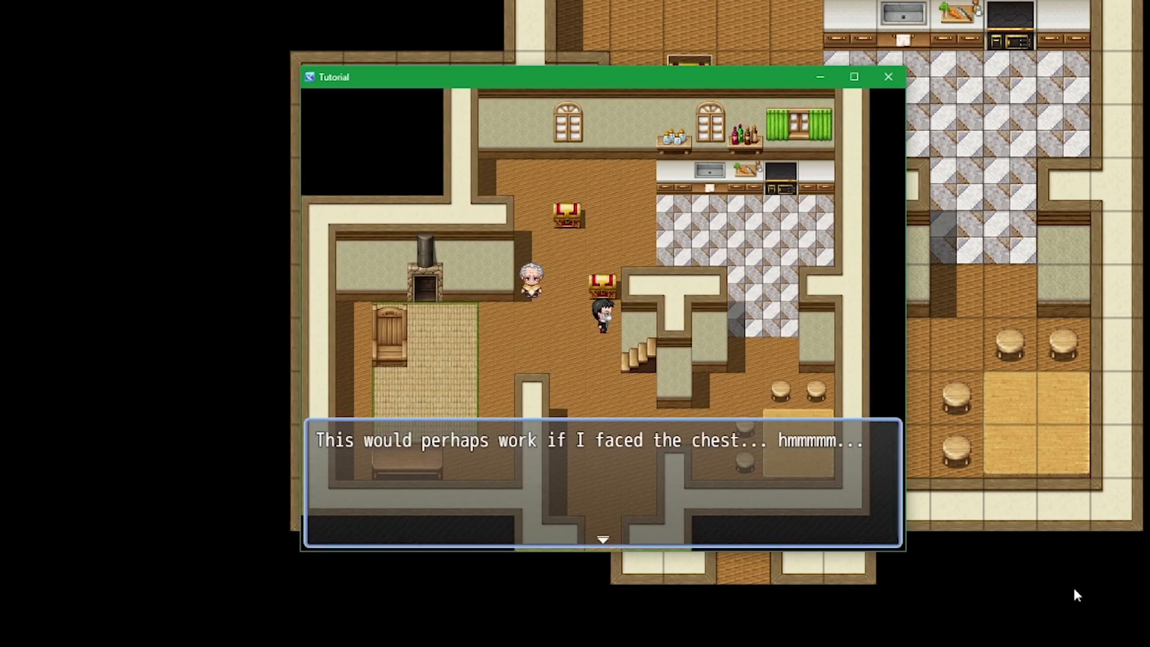
{"action": "key", "text": "Return"}
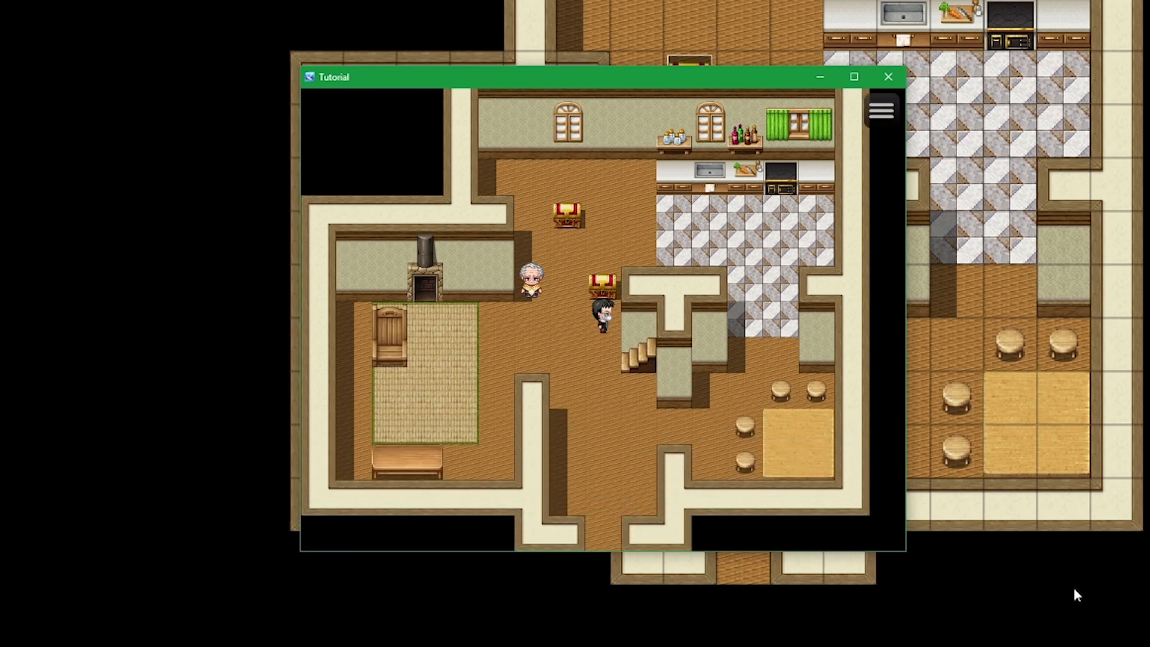
Face up toward Chest1, use the chest key from the inventory and dismiss the message.
{"action": "key", "text": "Up"}
{"action": "key", "text": "Escape"}
{"action": "key", "text": "Return"}
{"action": "key", "text": "Return"}
{"action": "key", "text": "Return"}
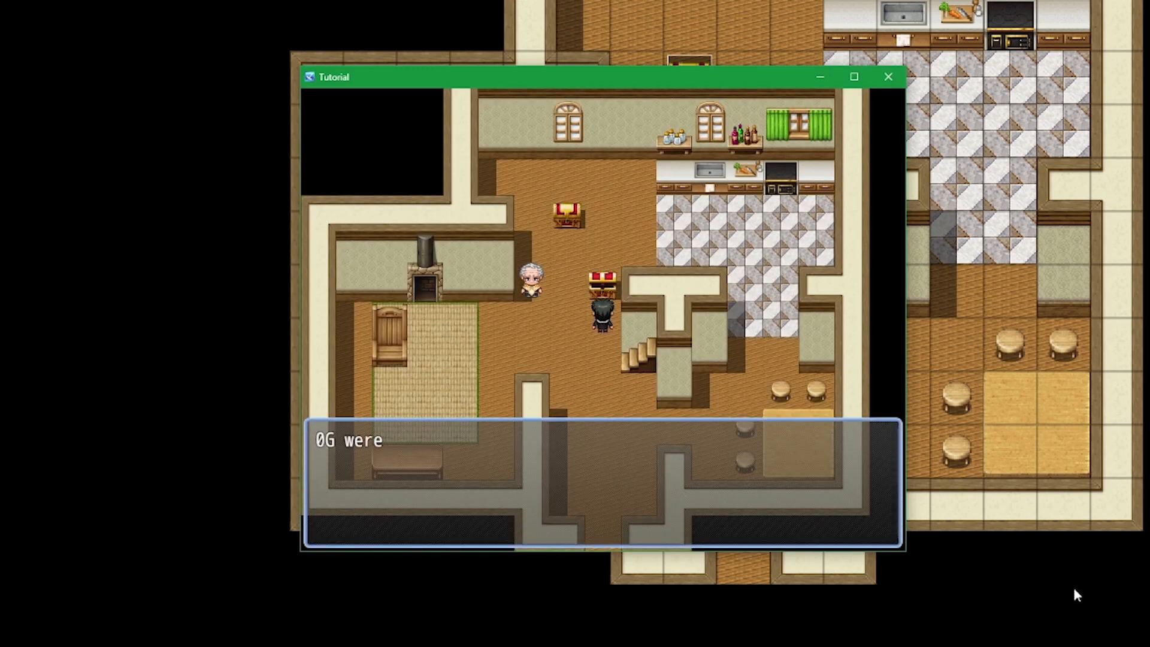
{"action": "key", "text": "Return"}
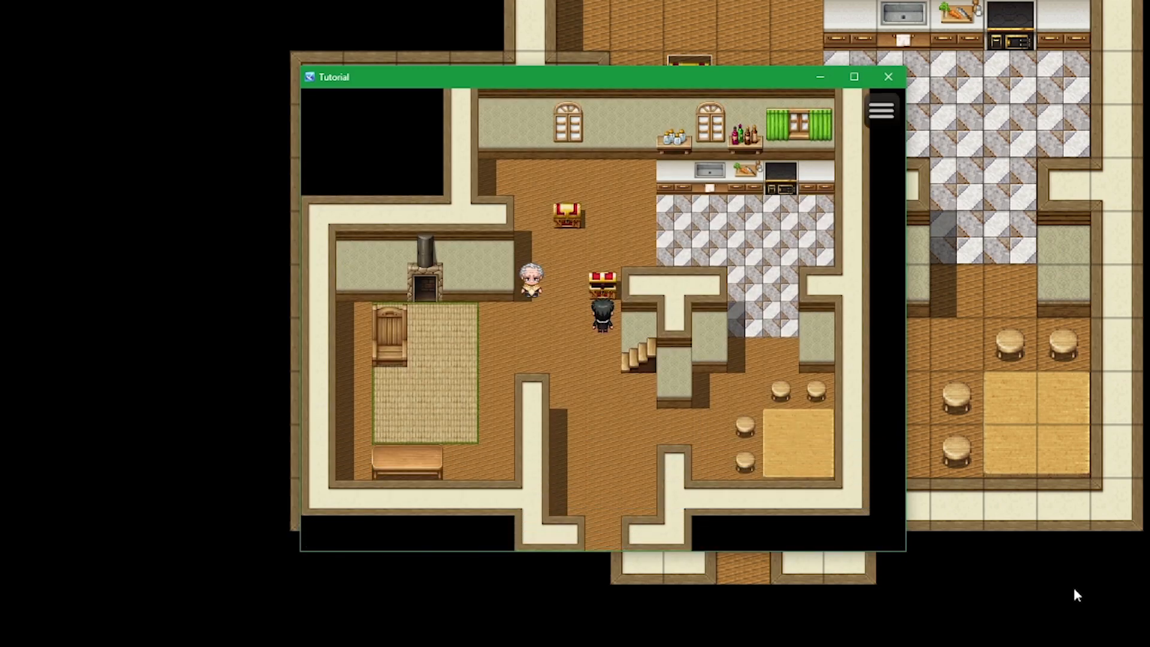
Walk to the tile directly below Chest2 and test the chest key while facing left, dismissing the messages.
{"action": "key", "text": "Left"}
{"action": "key", "text": "Up"}
{"action": "key", "text": "Up"}
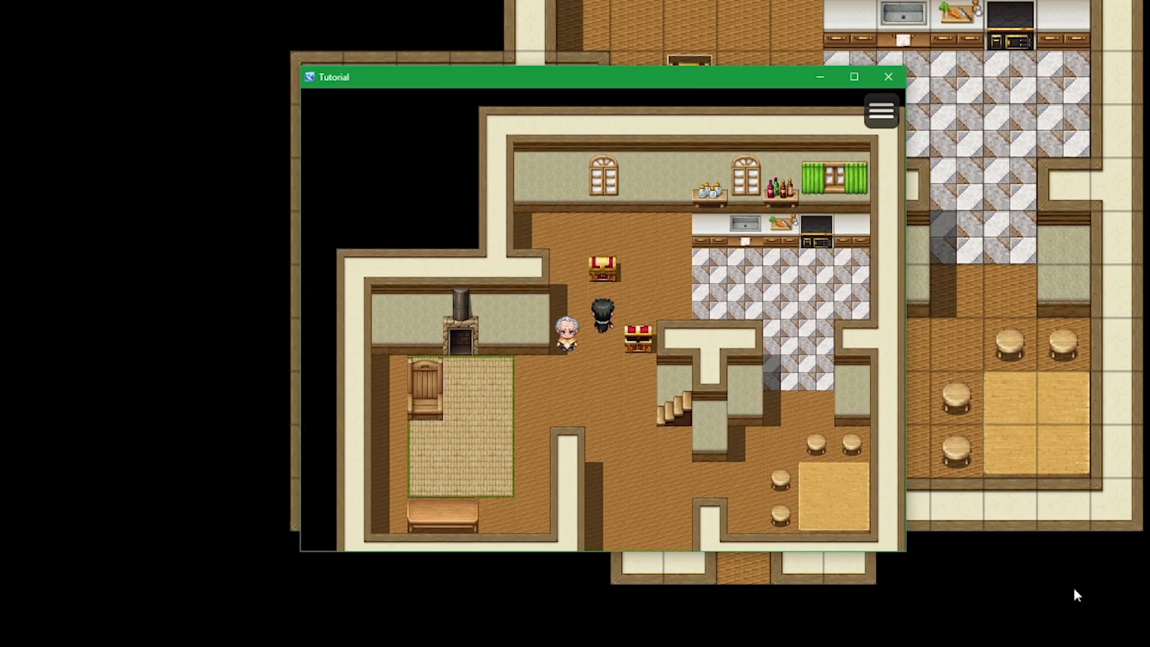
{"action": "key", "text": "Right"}
{"action": "key", "text": "Left"}
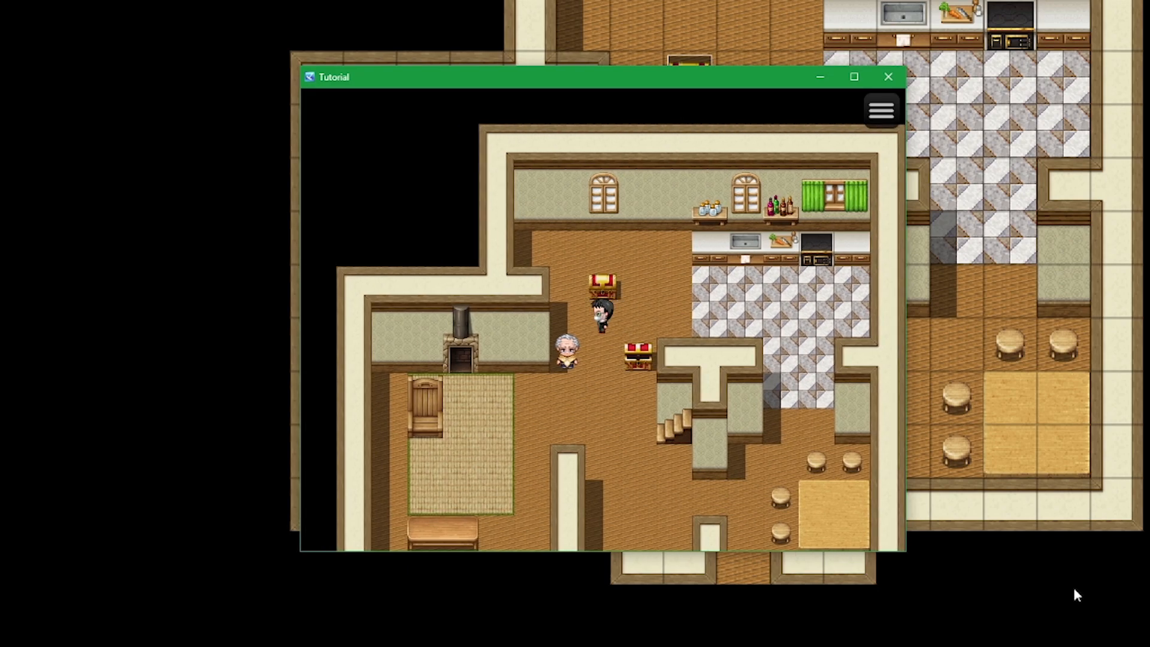
{"action": "key", "text": "Escape"}
{"action": "key", "text": "Return"}
{"action": "key", "text": "Return"}
{"action": "key", "text": "Return"}
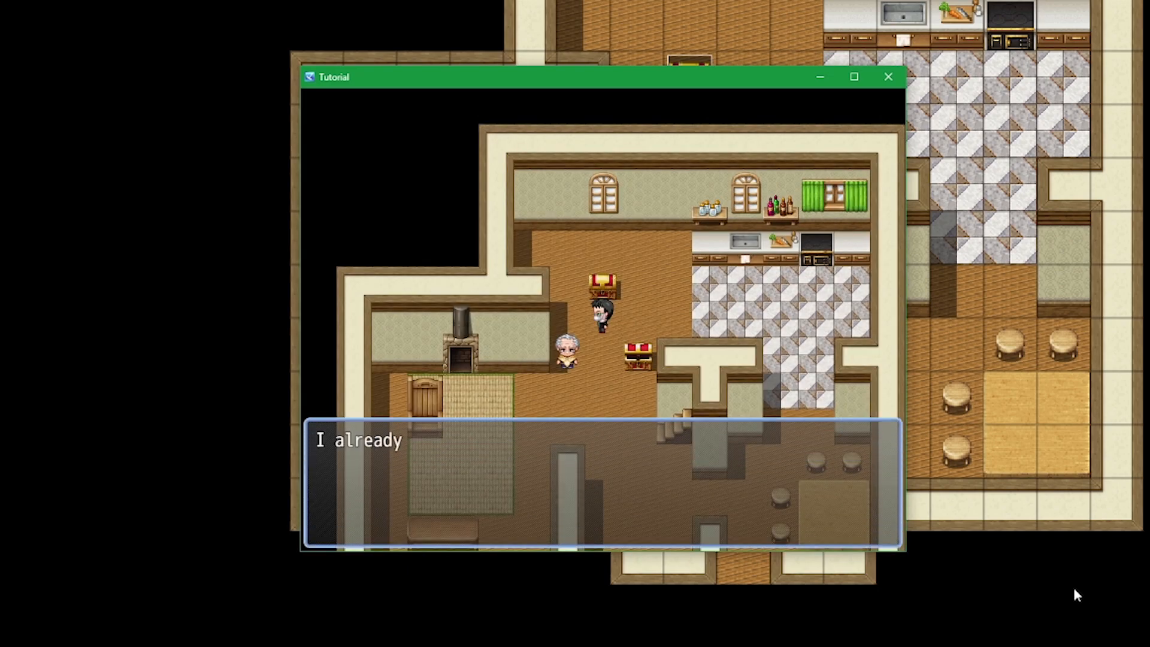
{"action": "key", "text": "Return"}
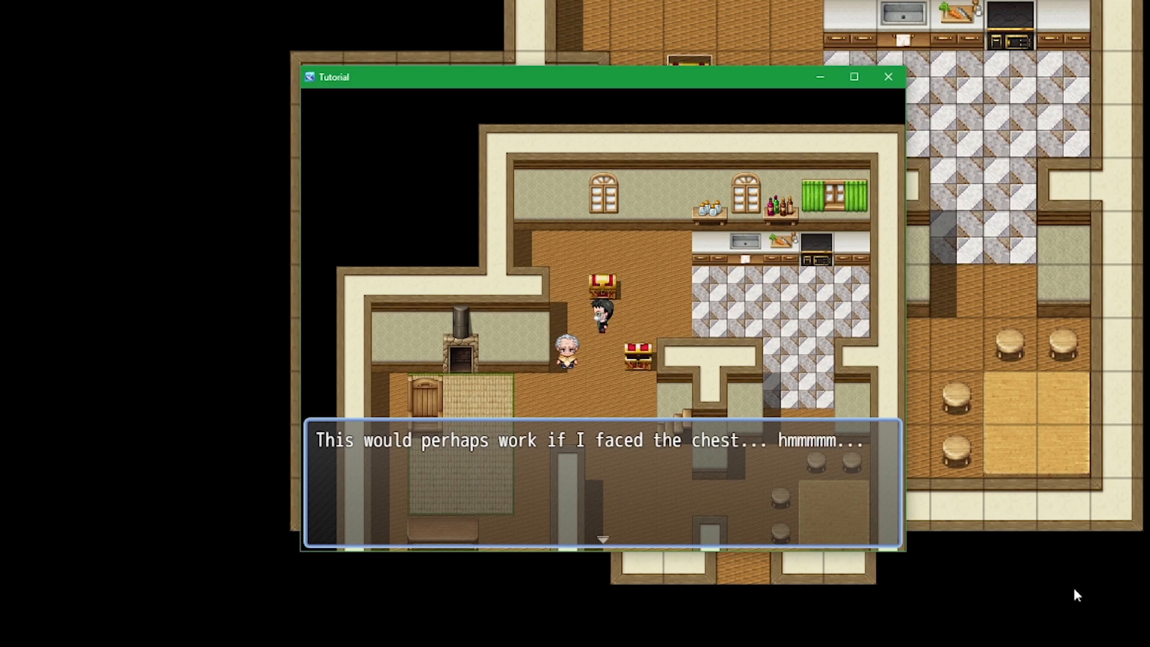
{"action": "key", "text": "Return"}
Face up toward Chest2, use the chest key, dismiss the messages and end the playtest.
{"action": "key", "text": "Up"}
{"action": "key", "text": "Escape"}
{"action": "key", "text": "Return"}
{"action": "key", "text": "Return"}
{"action": "key", "text": "Return"}
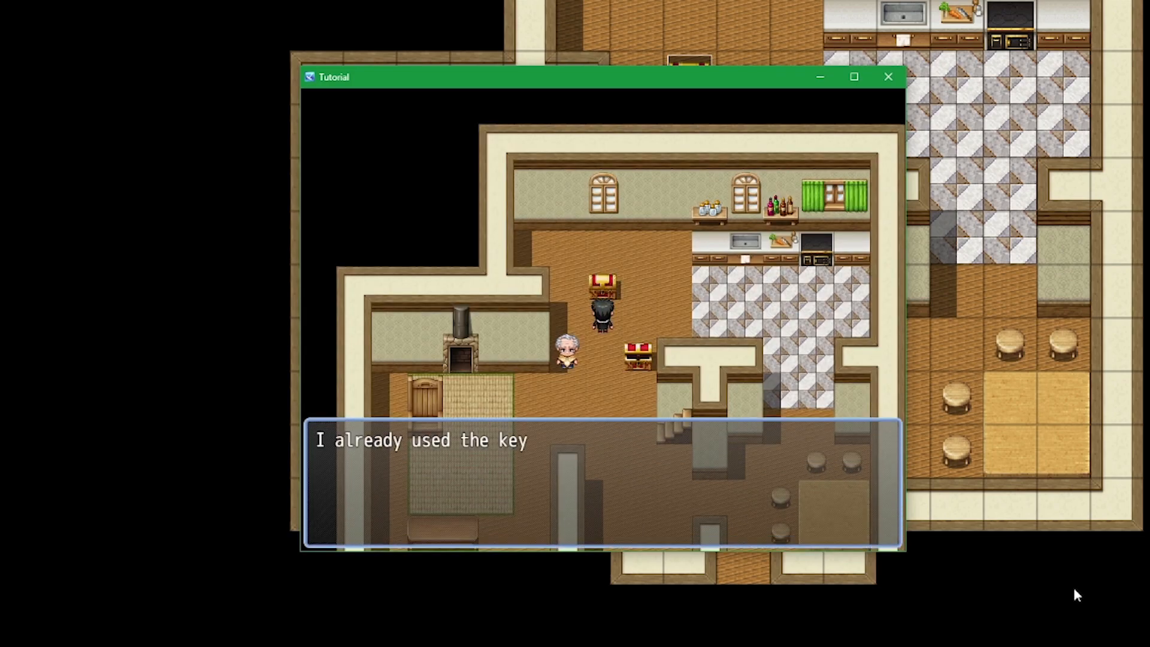
{"action": "key", "text": "Return"}
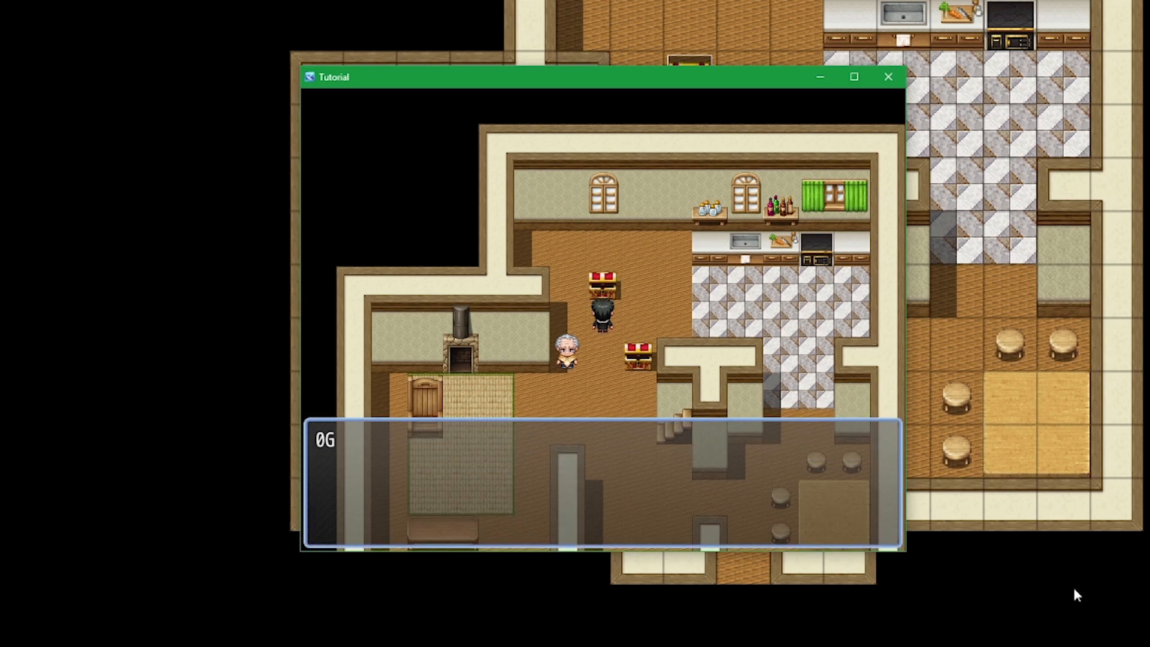
{"action": "key", "text": "Return"}
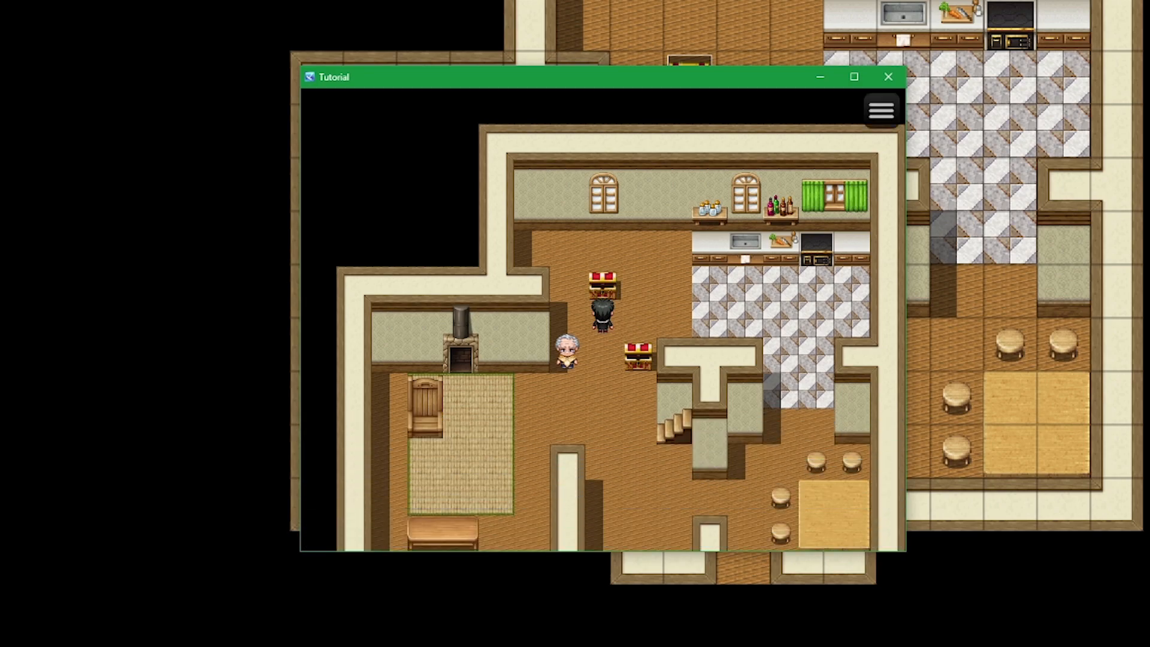
{"action": "left_click", "coordinate": [889, 77]}
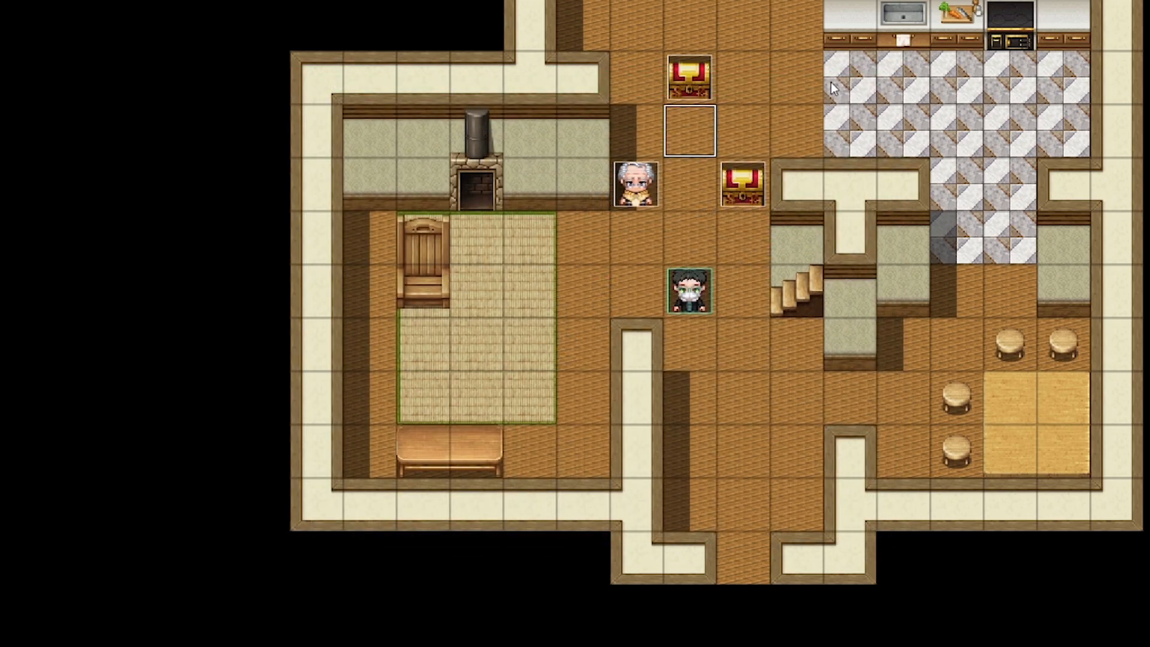
Check the switch condition on Chest2's second event page and leave the event unchanged.
{"action": "double_click", "coordinate": [692, 77]}
{"action": "left_click", "coordinate": [261, 120]}
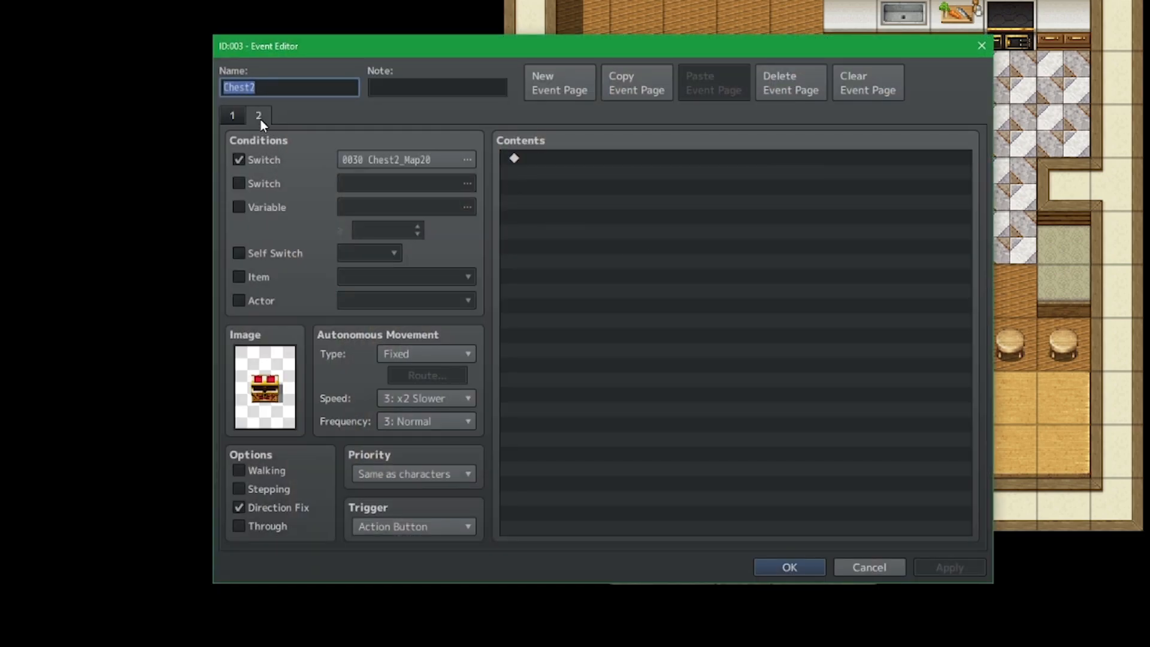
{"action": "left_click", "coordinate": [869, 567]}
Set the gold reward in the Chest2_Map20 branch of the ChestKey common event to an increase of 69.
{"action": "key", "text": "F9"}
{"action": "scroll", "coordinate": [689, 346], "scroll_direction": "down", "scroll_amount": 5}
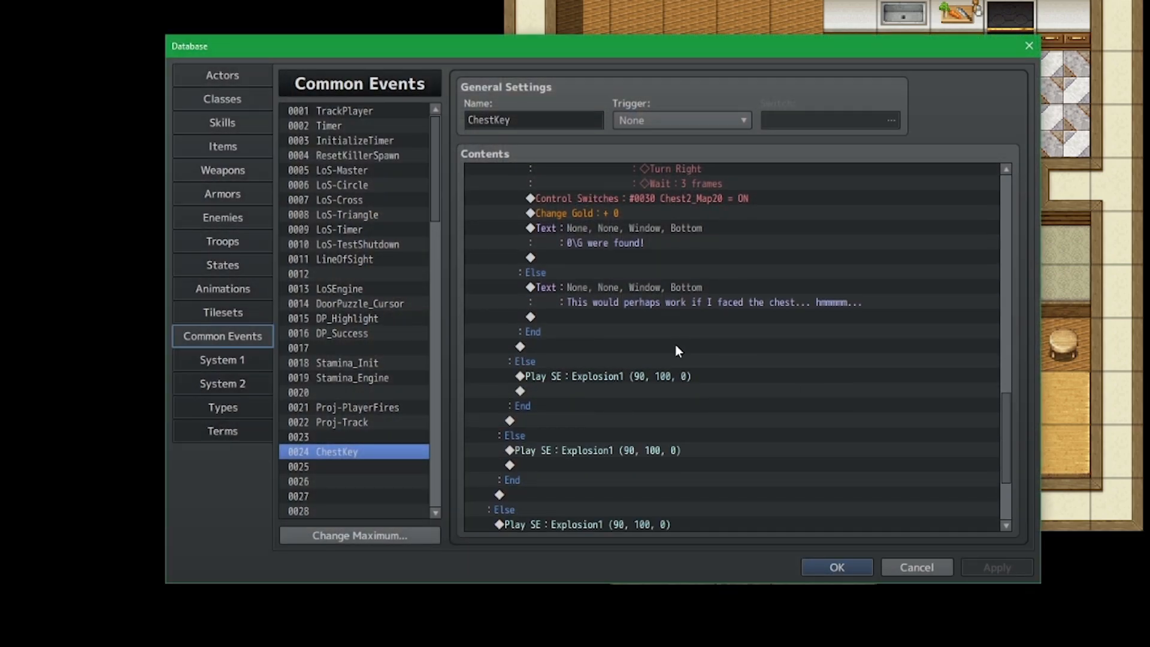
{"action": "scroll", "coordinate": [660, 319], "scroll_direction": "up", "scroll_amount": 6}
{"action": "scroll", "coordinate": [682, 414], "scroll_direction": "up", "scroll_amount": 1}
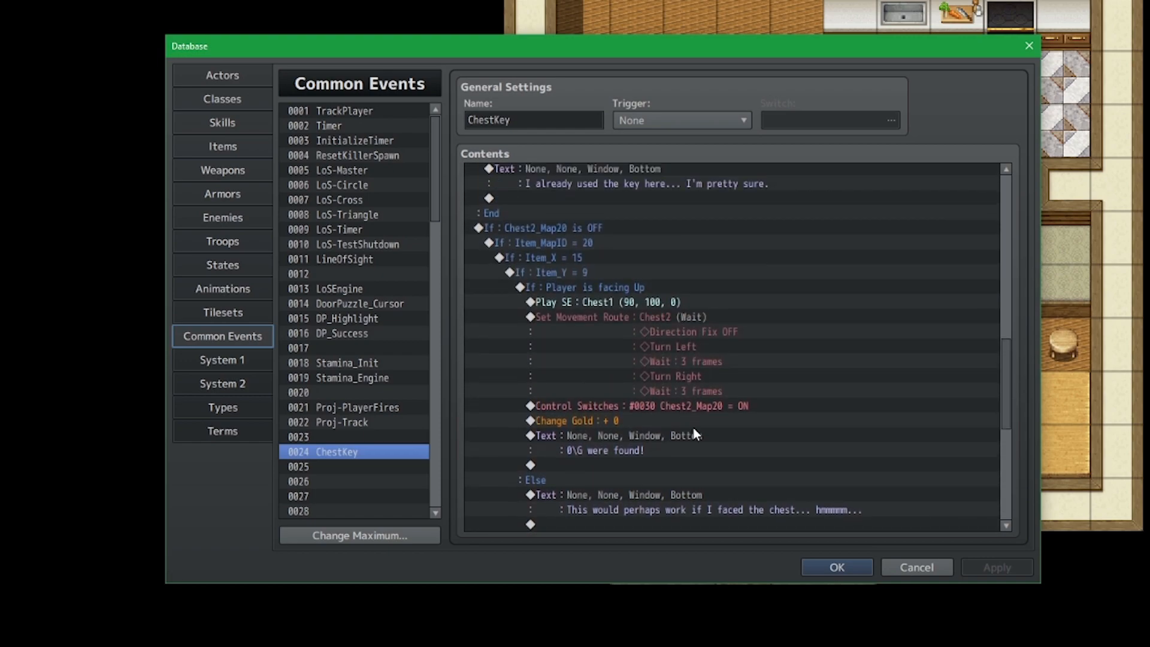
{"action": "left_click", "coordinate": [694, 433]}
{"action": "double_click", "coordinate": [695, 420]}
{"action": "double_click", "coordinate": [747, 349]}
{"action": "type", "text": "69"}
{"action": "key", "text": "Return"}
Change the reward message in the Chest2_Map20 branch to "69\G were found!".
{"action": "key", "text": "Down"}
{"action": "key", "text": "Return"}
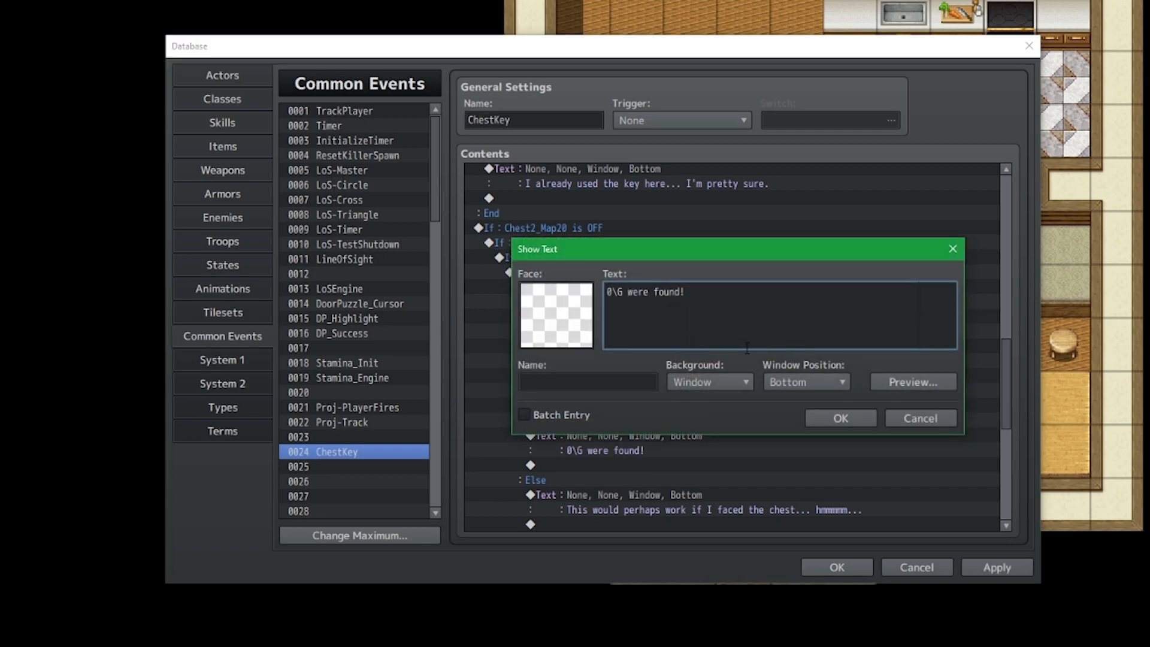
{"action": "key", "text": "BackSpace"}
{"action": "type", "text": "69"}
{"action": "key", "text": "ctrl+Return"}
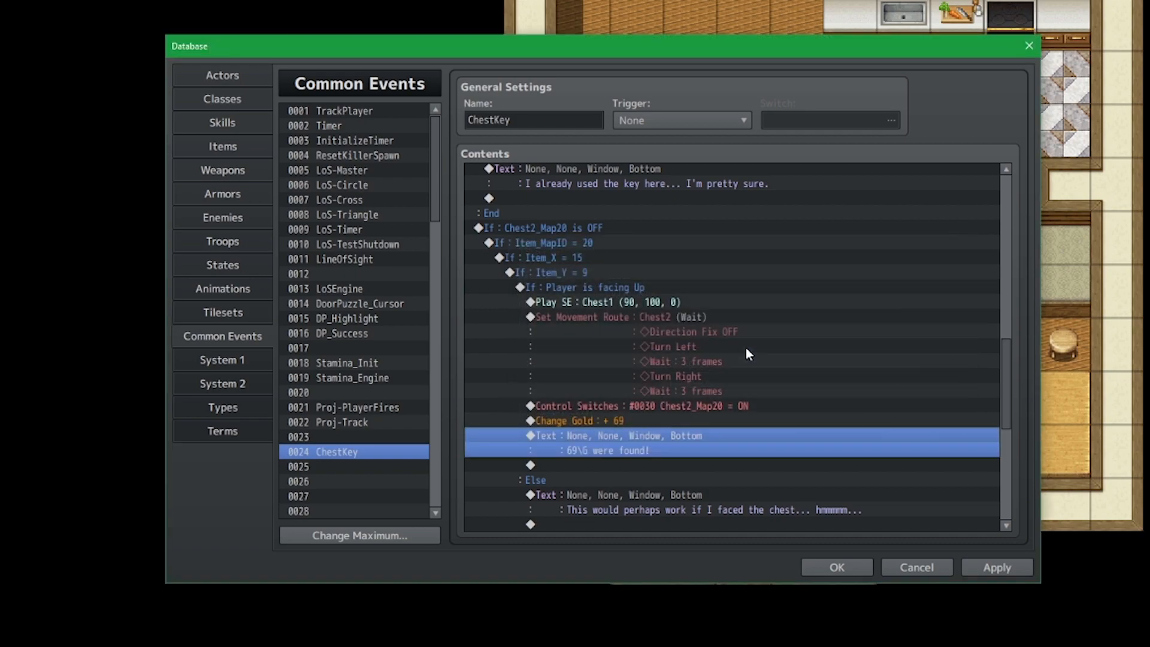
Apply the database changes and review the Chest1_Map20 and Chest2_Map20 branches of the ChestKey common event.
{"action": "left_click", "coordinate": [1006, 568]}
{"action": "scroll", "coordinate": [878, 462], "scroll_direction": "down", "scroll_amount": 4}
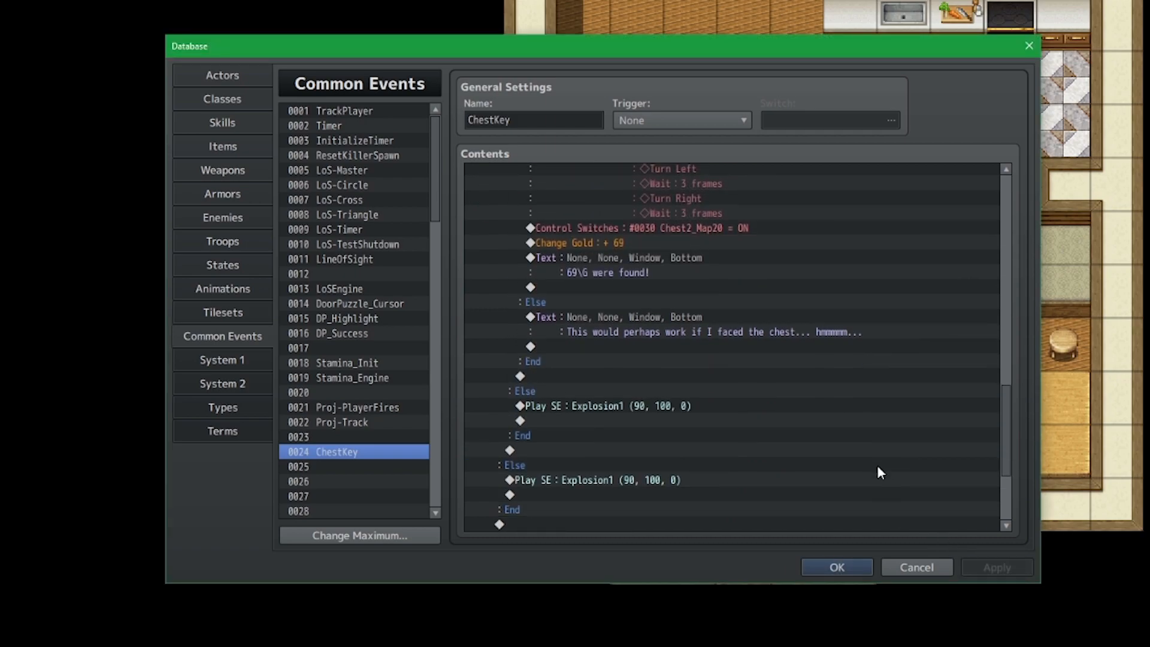
{"action": "scroll", "coordinate": [899, 455], "scroll_direction": "down", "scroll_amount": 4}
{"action": "scroll", "coordinate": [903, 396], "scroll_direction": "up", "scroll_amount": 7}
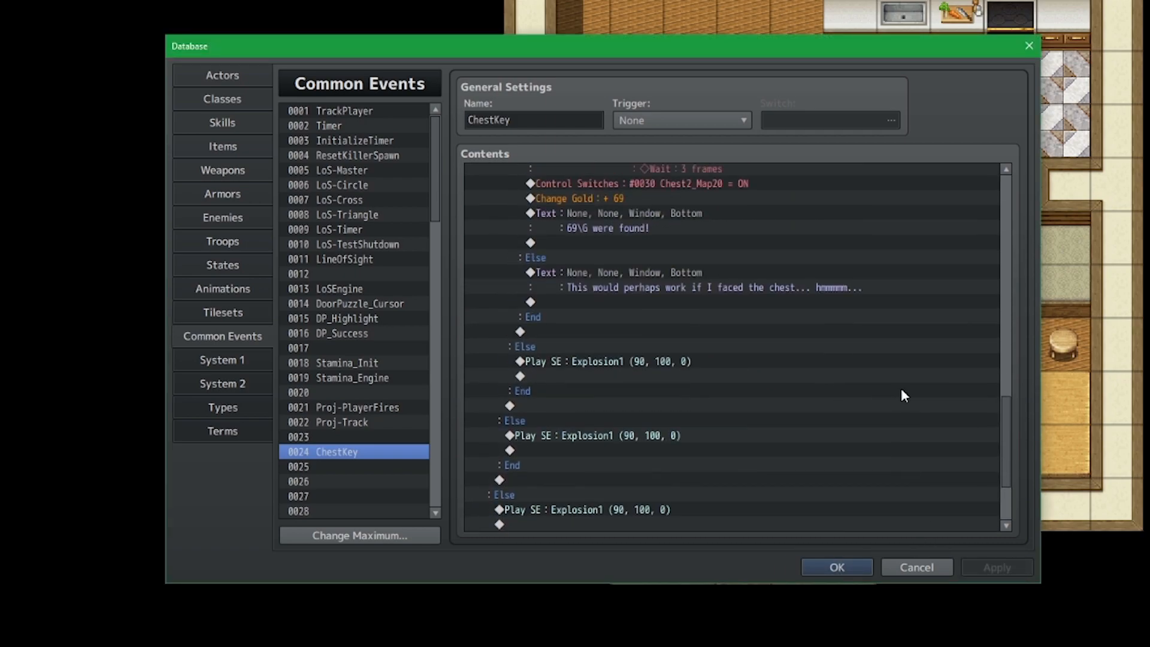
{"action": "scroll", "coordinate": [907, 379], "scroll_direction": "up", "scroll_amount": 9}
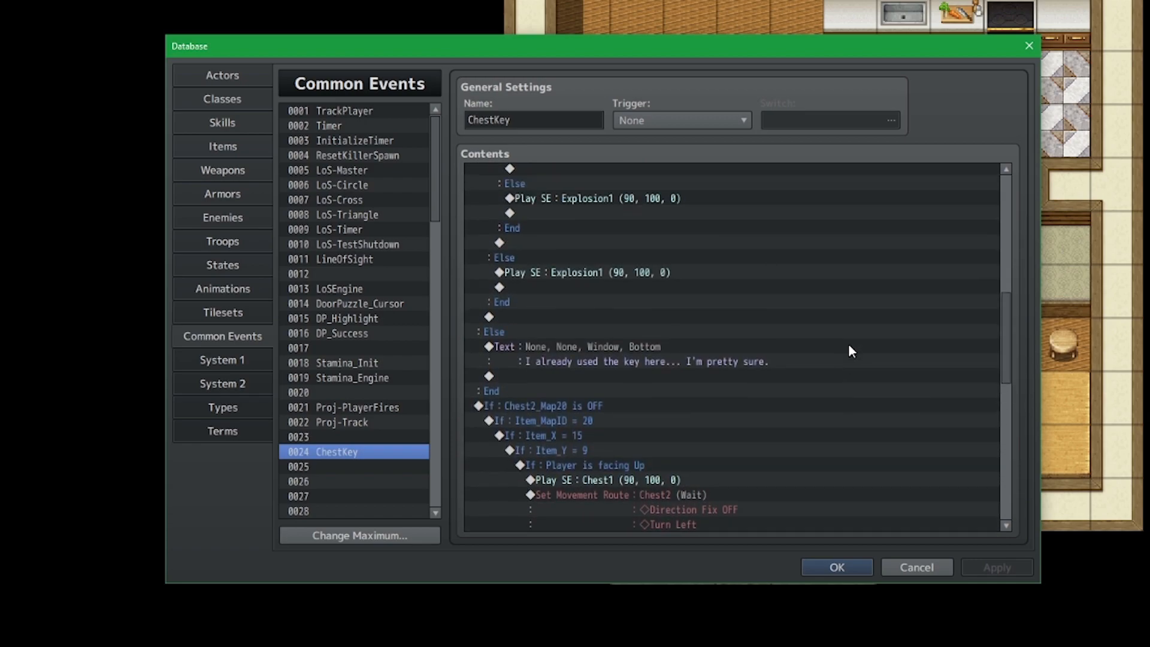
{"action": "scroll", "coordinate": [899, 342], "scroll_direction": "up", "scroll_amount": 6}
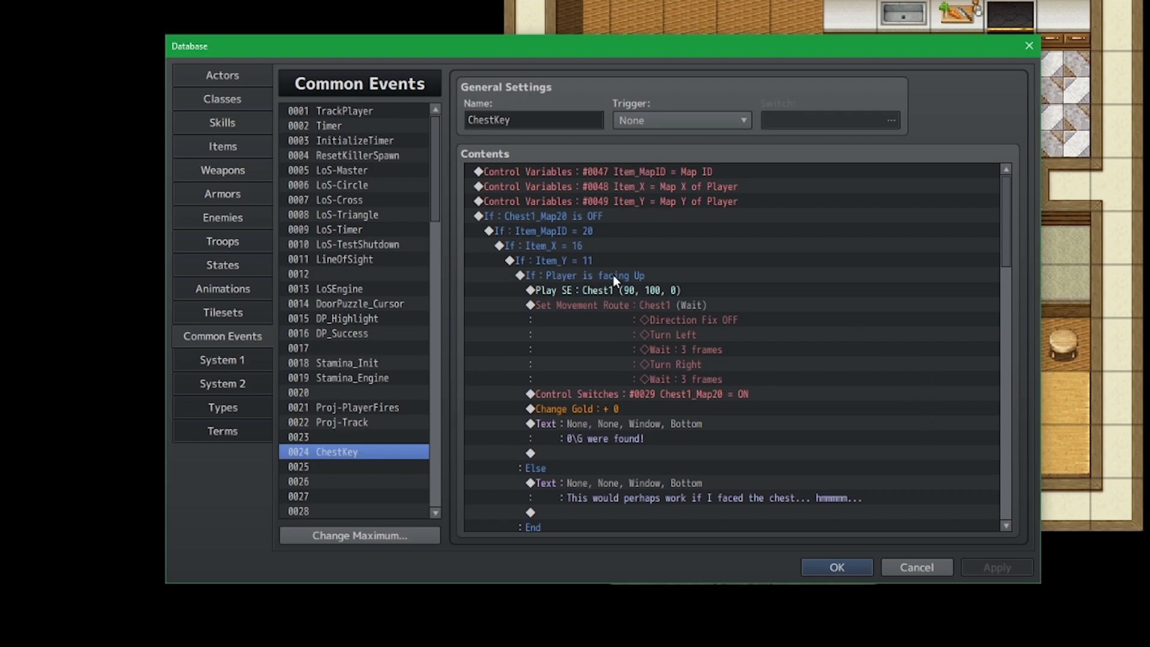
{"action": "scroll", "coordinate": [641, 232], "scroll_direction": "down", "scroll_amount": 17}
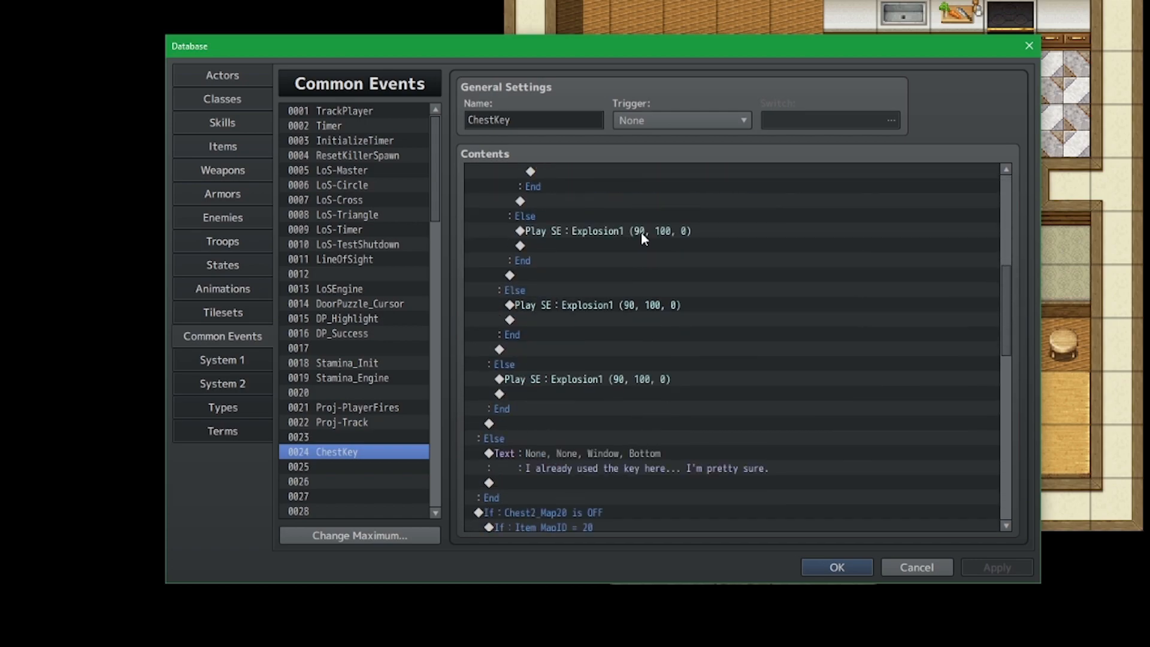
{"action": "scroll", "coordinate": [674, 264], "scroll_direction": "down", "scroll_amount": 4}
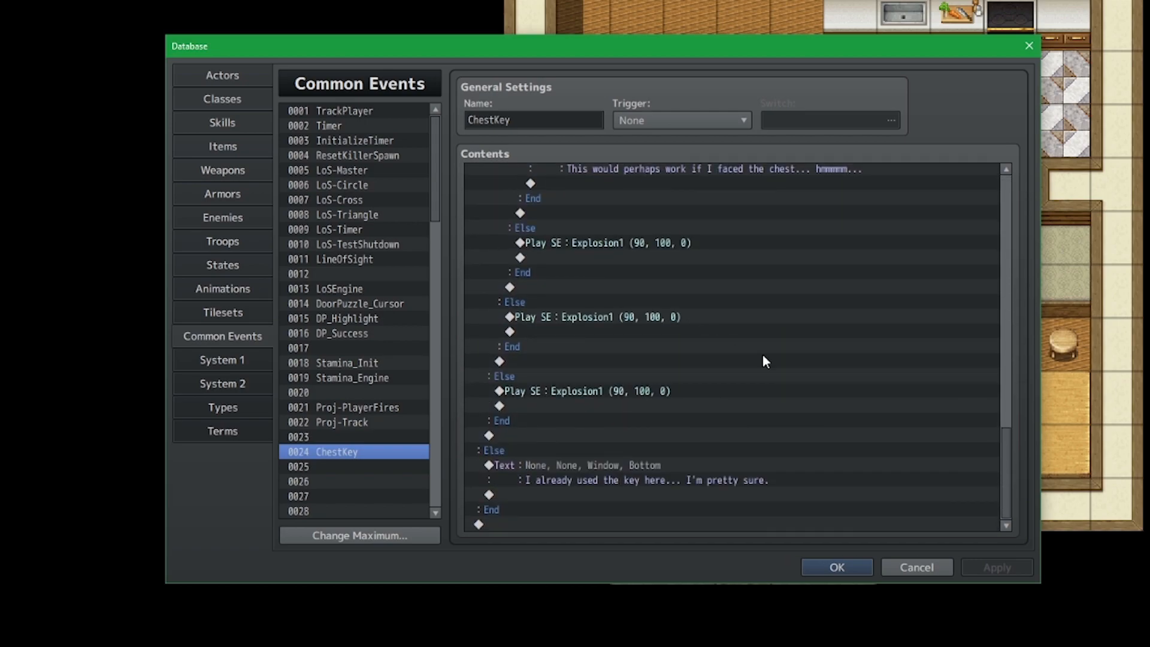
{"action": "left_click_drag", "start_coordinate": [1003, 466], "coordinate": [975, 154]}
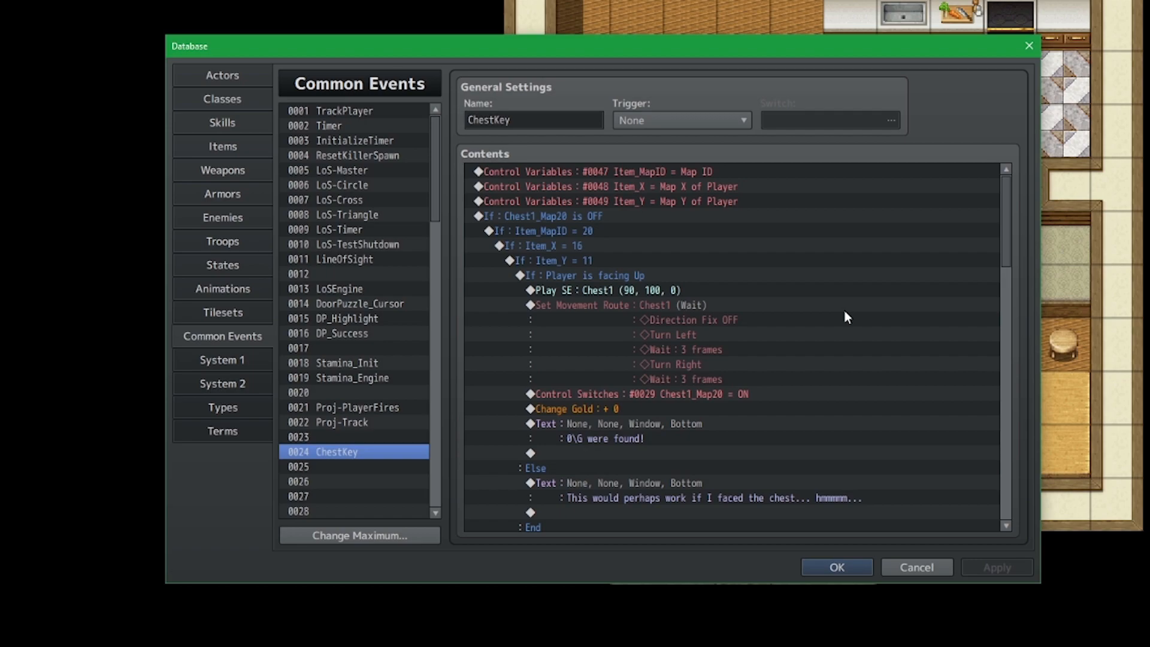
{"action": "scroll", "coordinate": [785, 361], "scroll_direction": "down", "scroll_amount": 10}
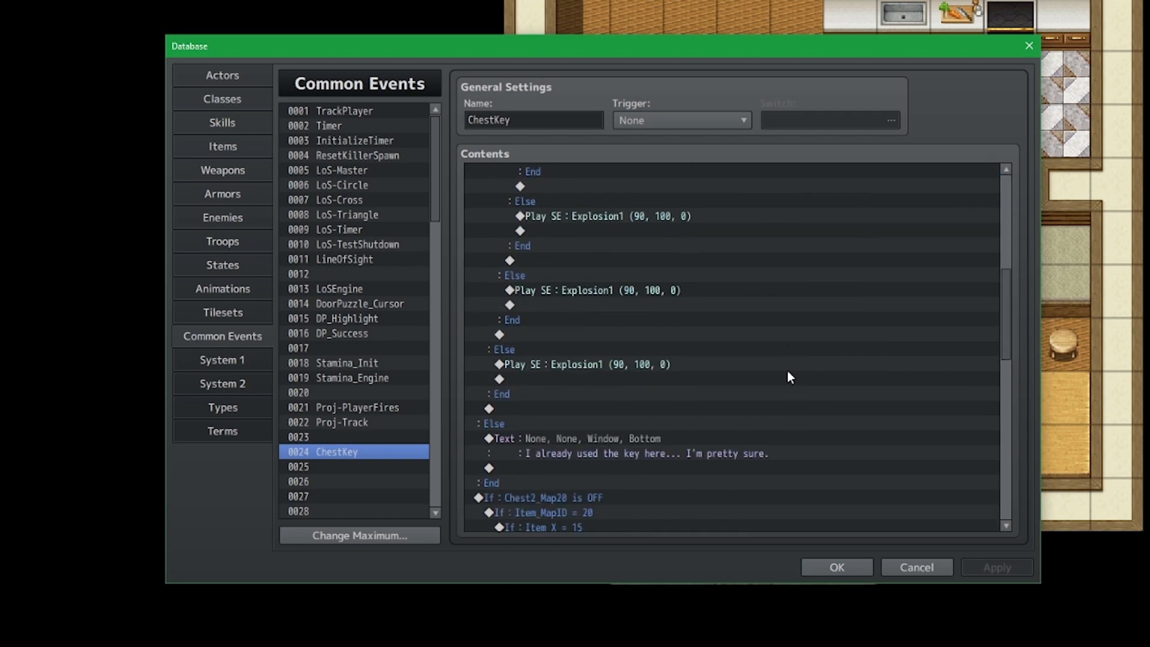
{"action": "scroll", "coordinate": [783, 402], "scroll_direction": "up", "scroll_amount": 4}
{"action": "scroll", "coordinate": [782, 409], "scroll_direction": "up", "scroll_amount": 3}
Move the Database window off the map chests and examine the Chest1_Map20 branch's nested switch, map ID and coordinate conditions with their Else sections.
{"action": "left_click_drag", "start_coordinate": [842, 50], "coordinate": [420, 81]}
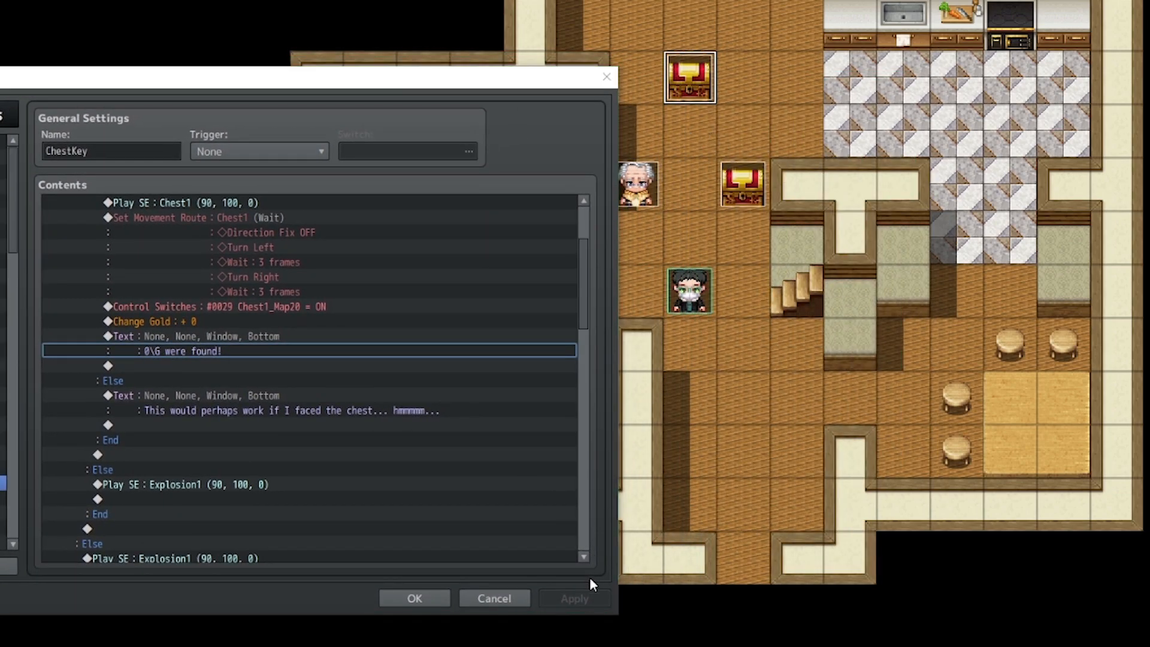
{"action": "scroll", "coordinate": [414, 377], "scroll_direction": "up", "scroll_amount": 1}
{"action": "scroll", "coordinate": [411, 365], "scroll_direction": "up", "scroll_amount": 3}
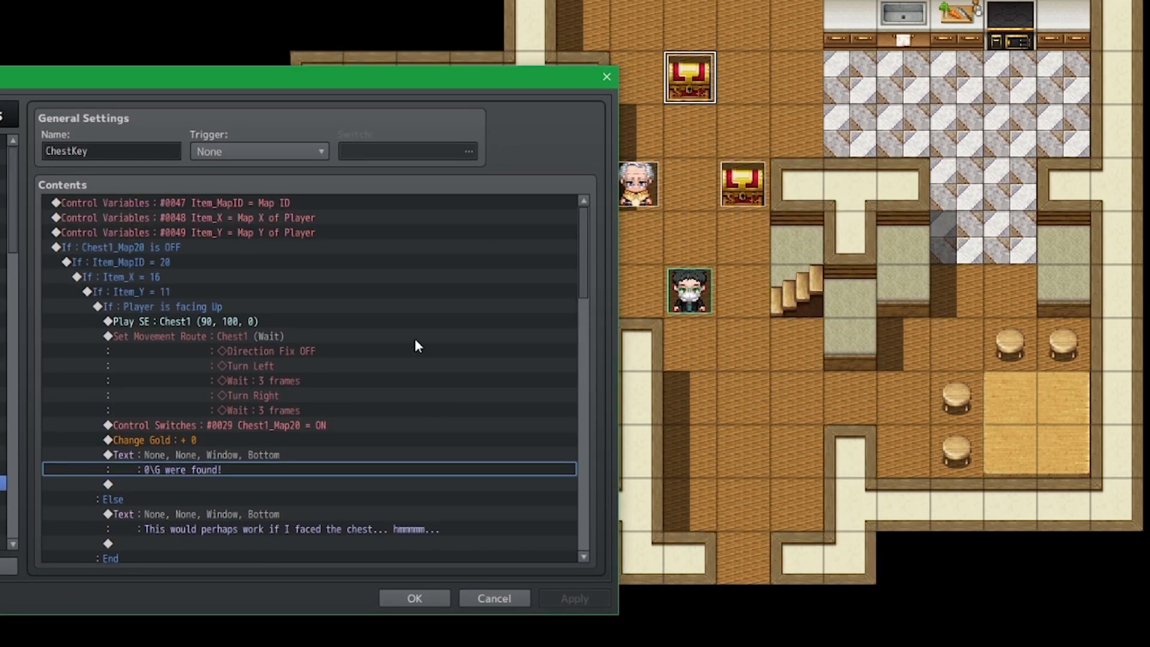
{"action": "left_click", "coordinate": [344, 252]}
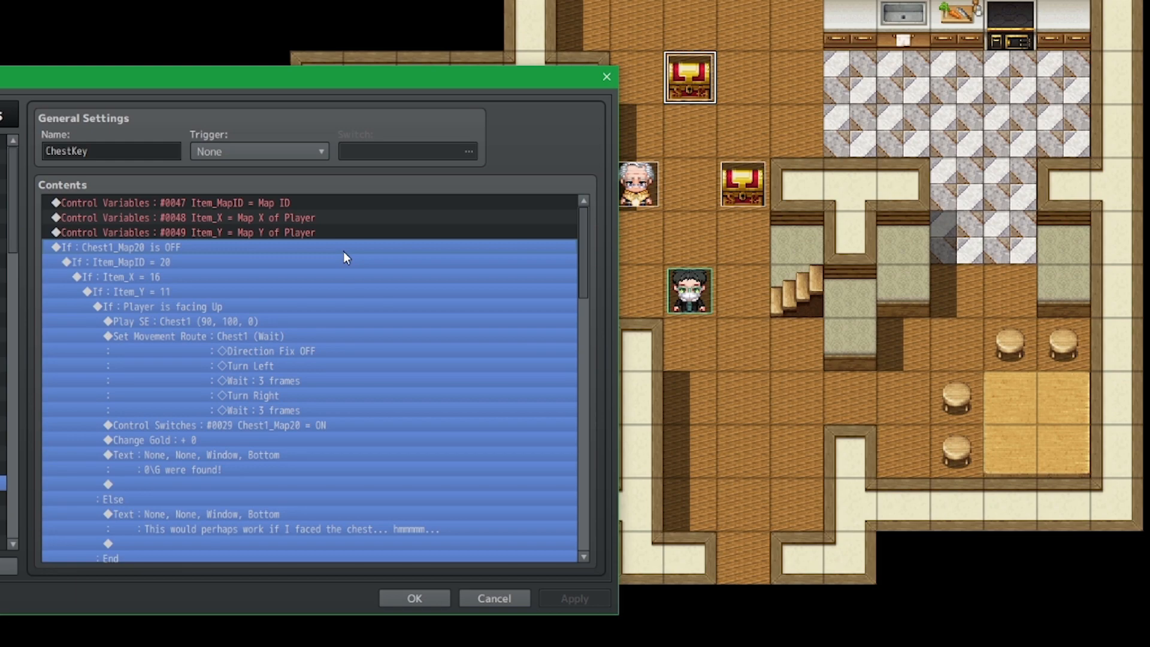
{"action": "left_click", "coordinate": [332, 266]}
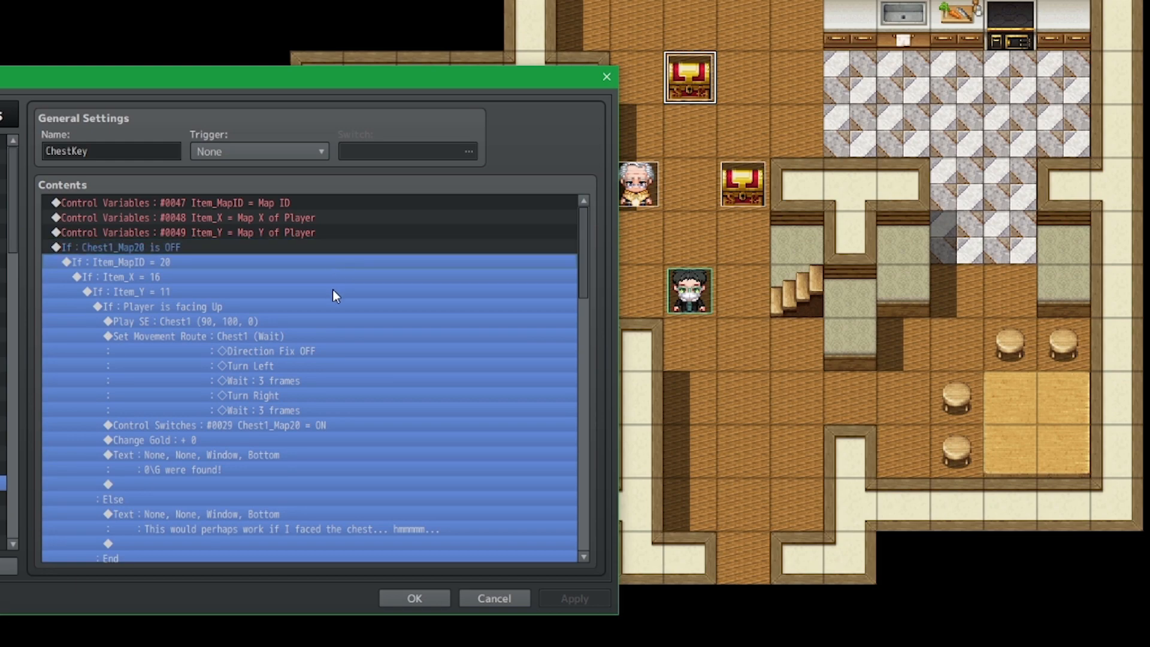
{"action": "left_click", "coordinate": [337, 278]}
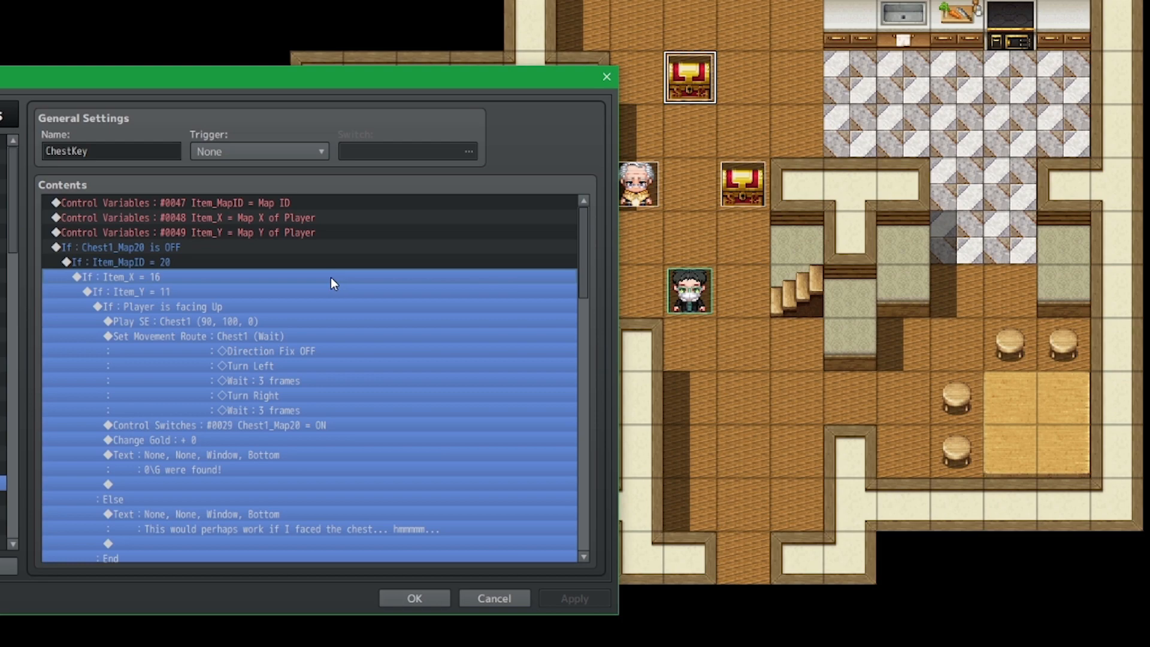
{"action": "scroll", "coordinate": [332, 281], "scroll_direction": "down", "scroll_amount": 8}
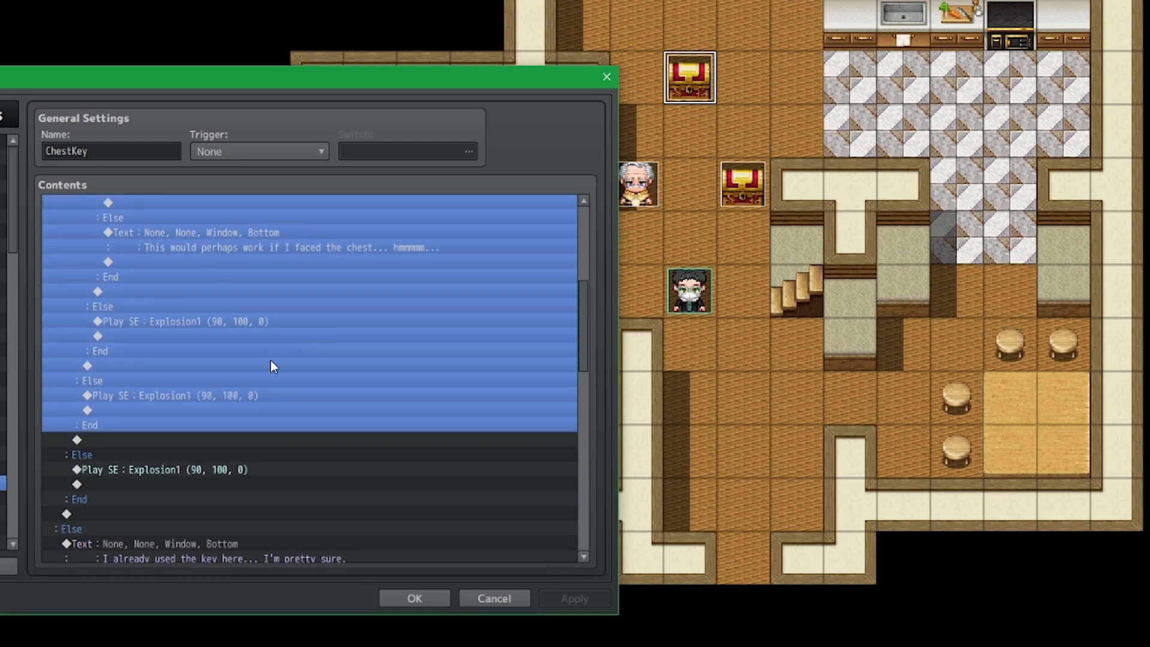
{"action": "left_click", "coordinate": [260, 321]}
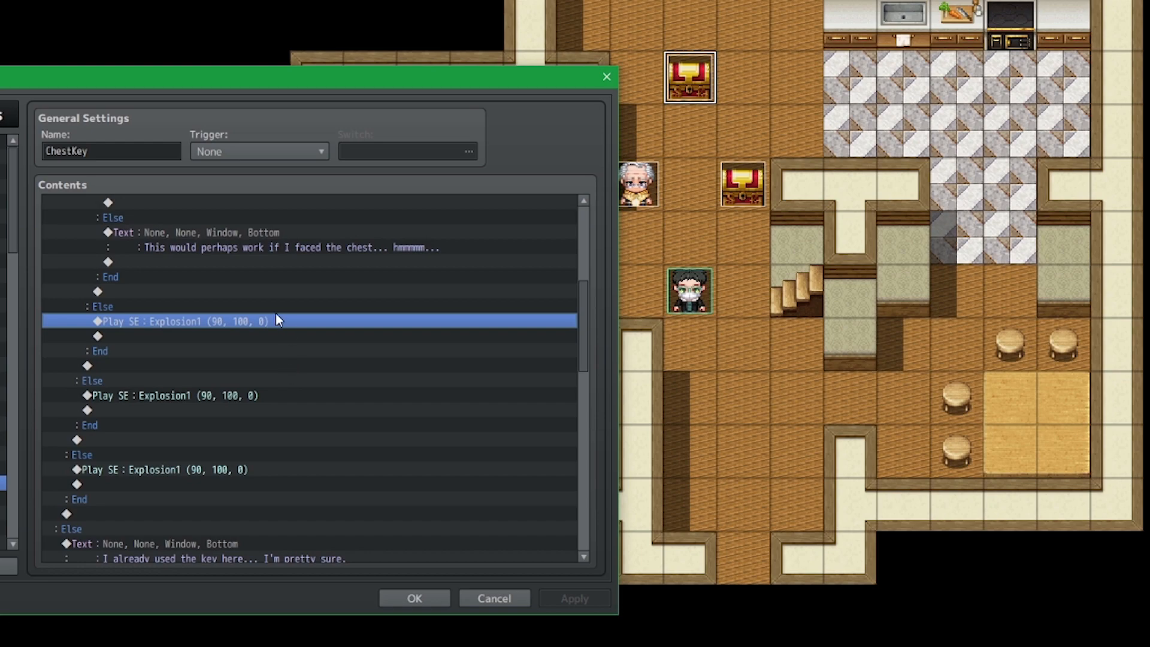
Examine the full extent of the Chest2_Map20 branch against the Chest1_Map20 branch and move the Database window back over the map.
{"action": "scroll", "coordinate": [272, 323], "scroll_direction": "down", "scroll_amount": 6}
{"action": "left_click", "coordinate": [211, 334]}
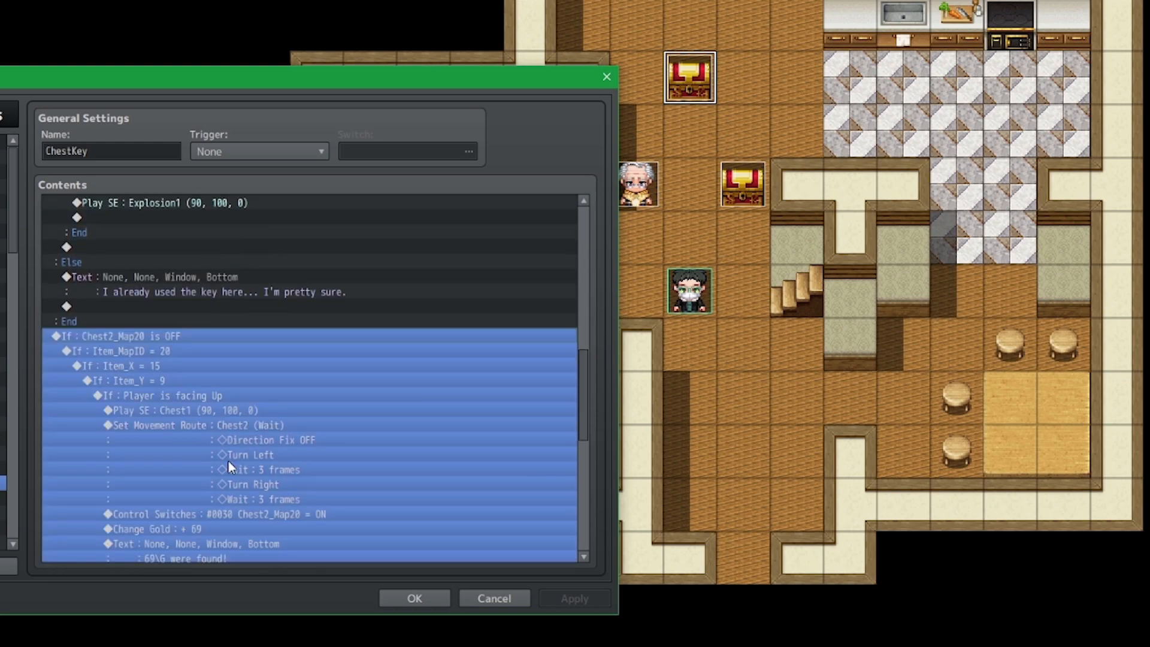
{"action": "scroll", "coordinate": [264, 338], "scroll_direction": "up", "scroll_amount": 6}
{"action": "scroll", "coordinate": [281, 422], "scroll_direction": "down", "scroll_amount": 7}
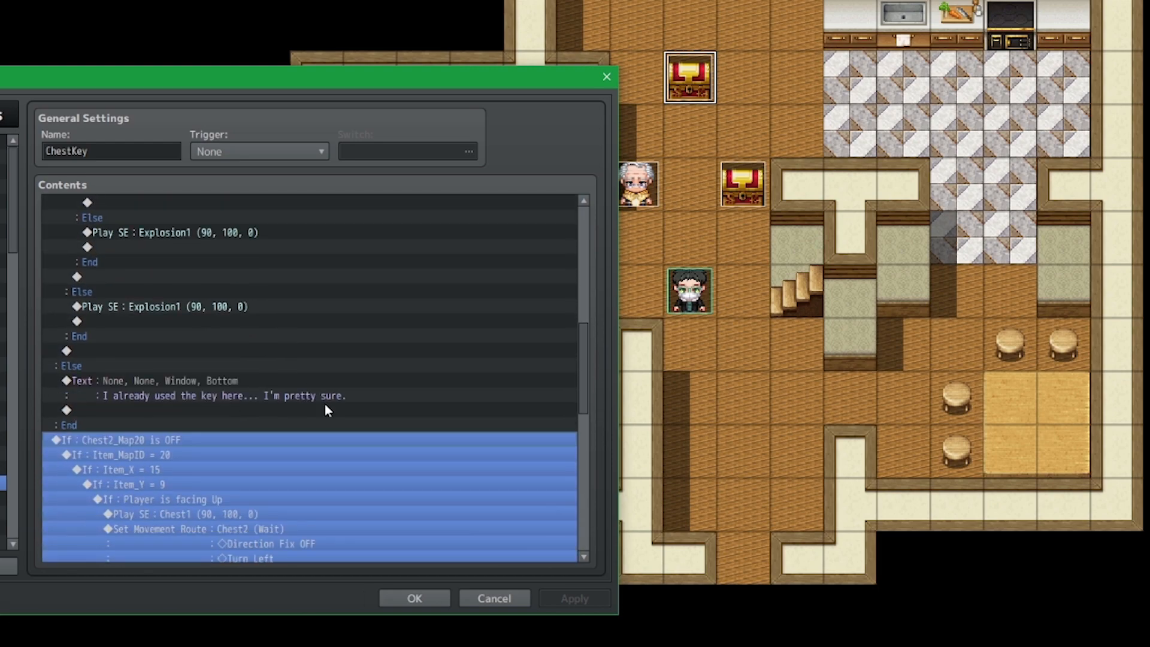
{"action": "scroll", "coordinate": [311, 253], "scroll_direction": "down", "scroll_amount": 8}
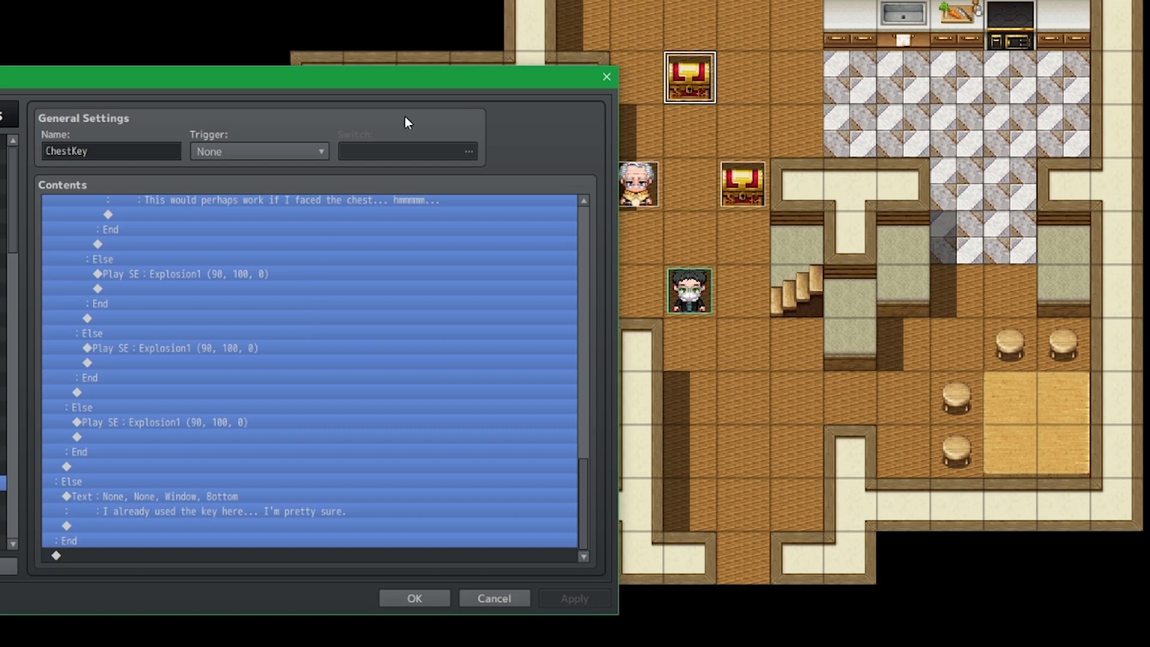
{"action": "left_click_drag", "start_coordinate": [388, 69], "coordinate": [689, 46]}
{"action": "scroll", "coordinate": [595, 329], "scroll_direction": "up", "scroll_amount": 2}
{"action": "scroll", "coordinate": [595, 329], "scroll_direction": "up", "scroll_amount": 7}
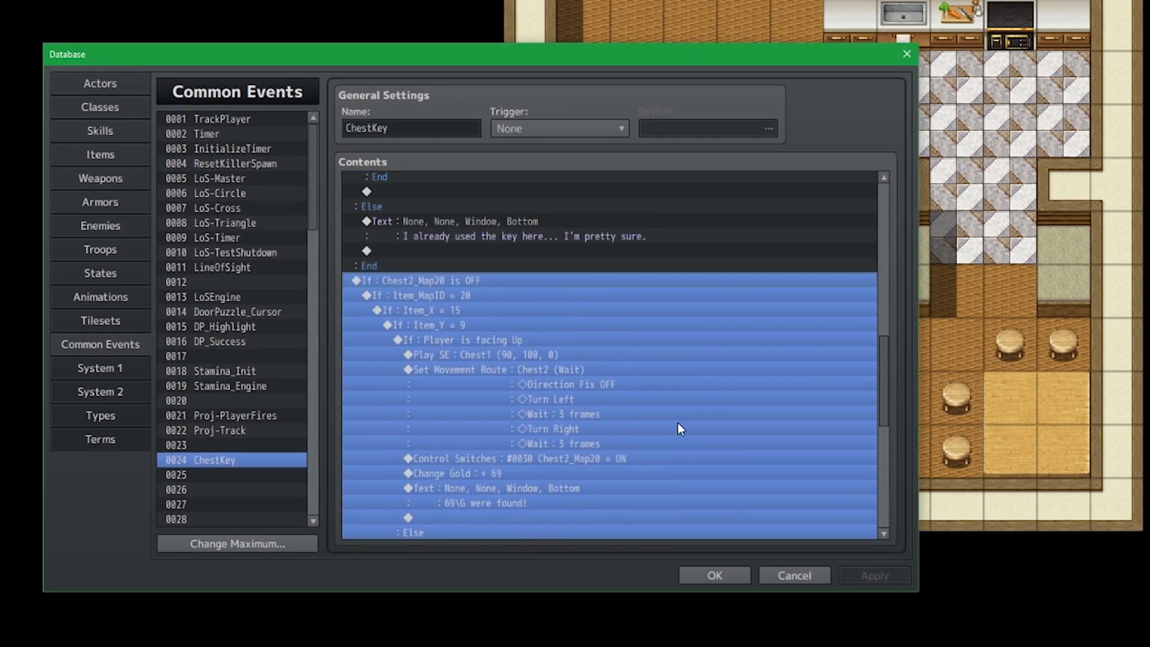
{"action": "scroll", "coordinate": [559, 366], "scroll_direction": "up", "scroll_amount": 5}
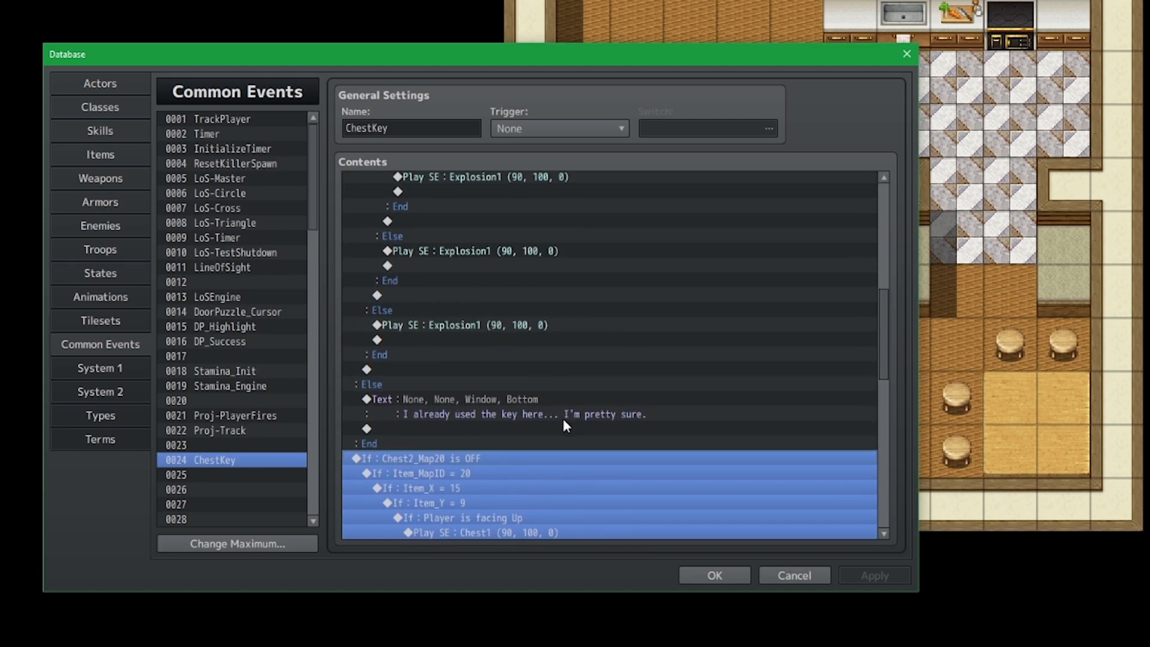
{"action": "scroll", "coordinate": [569, 473], "scroll_direction": "up", "scroll_amount": 13}
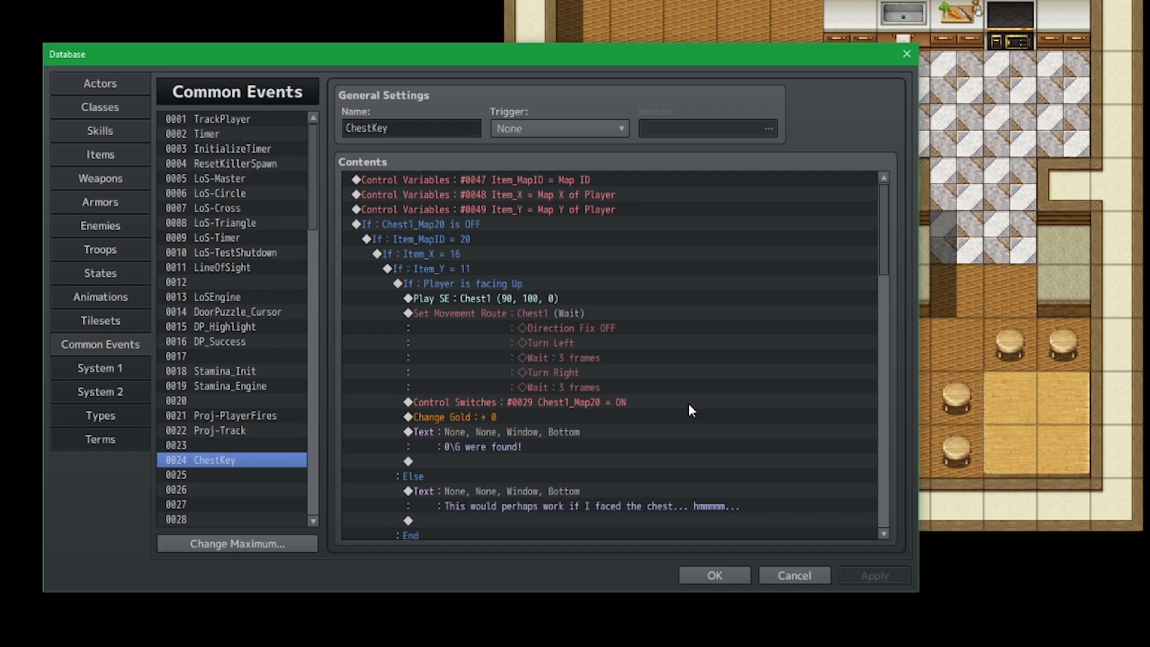
Examine the Explosion1 sounds and fallback messages in the Else sections of both chest branches.
{"action": "scroll", "coordinate": [701, 354], "scroll_direction": "down", "scroll_amount": 6}
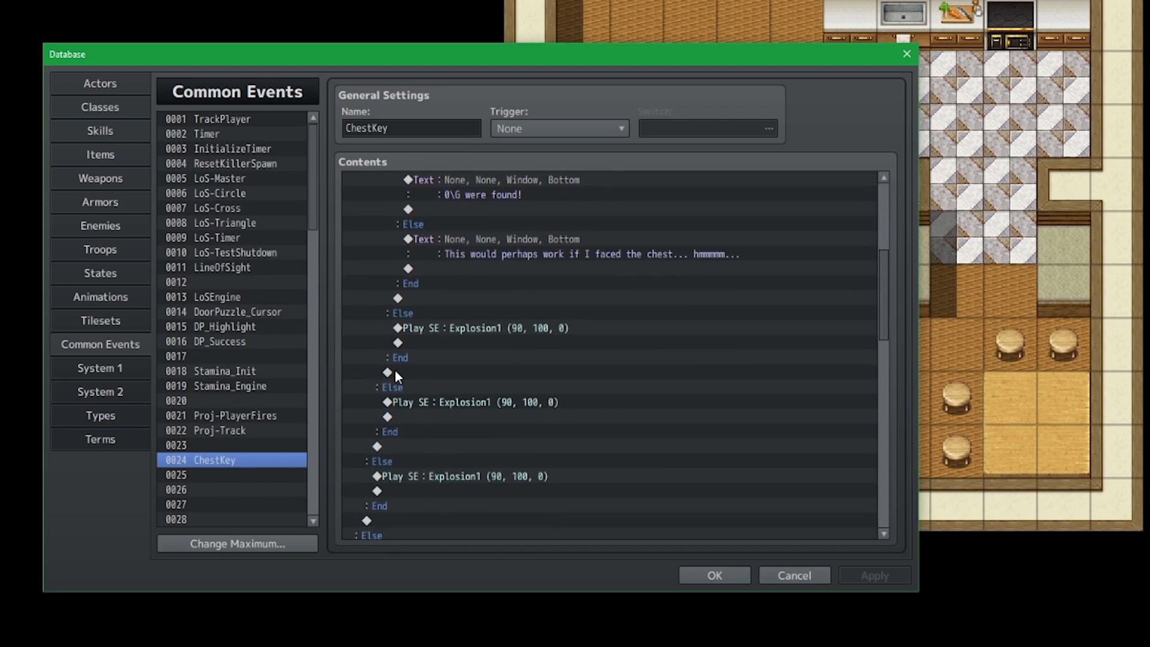
{"action": "left_click", "coordinate": [508, 329]}
{"action": "scroll", "coordinate": [504, 401], "scroll_direction": "down", "scroll_amount": 1}
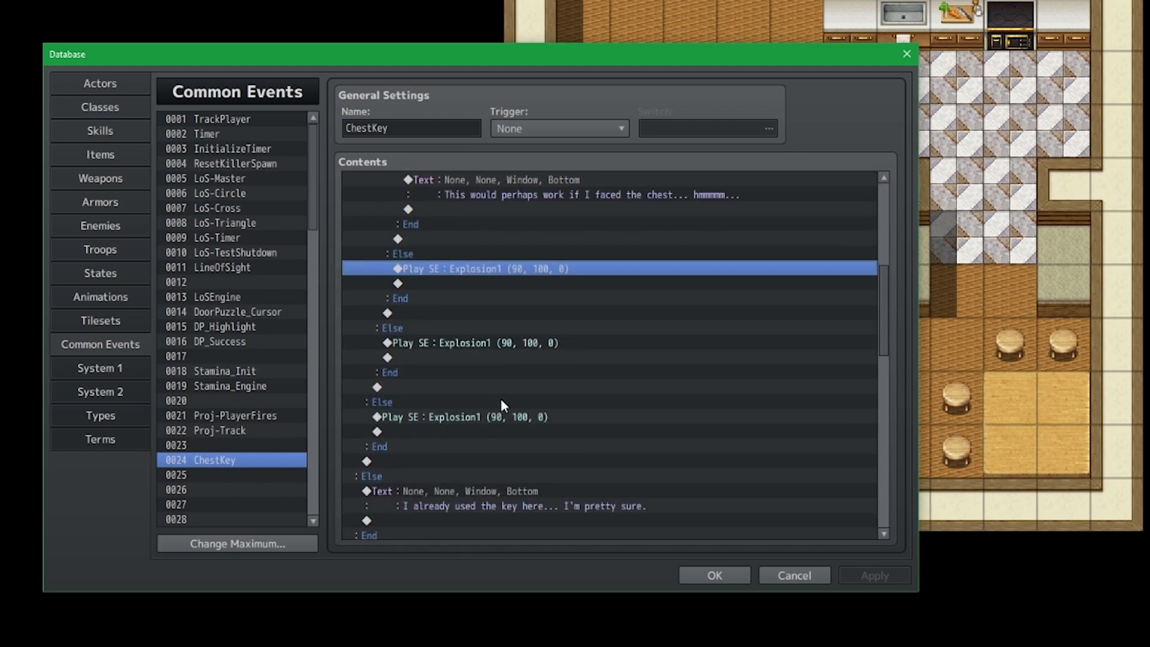
{"action": "scroll", "coordinate": [527, 378], "scroll_direction": "up", "scroll_amount": 2}
{"action": "left_click", "coordinate": [570, 269]}
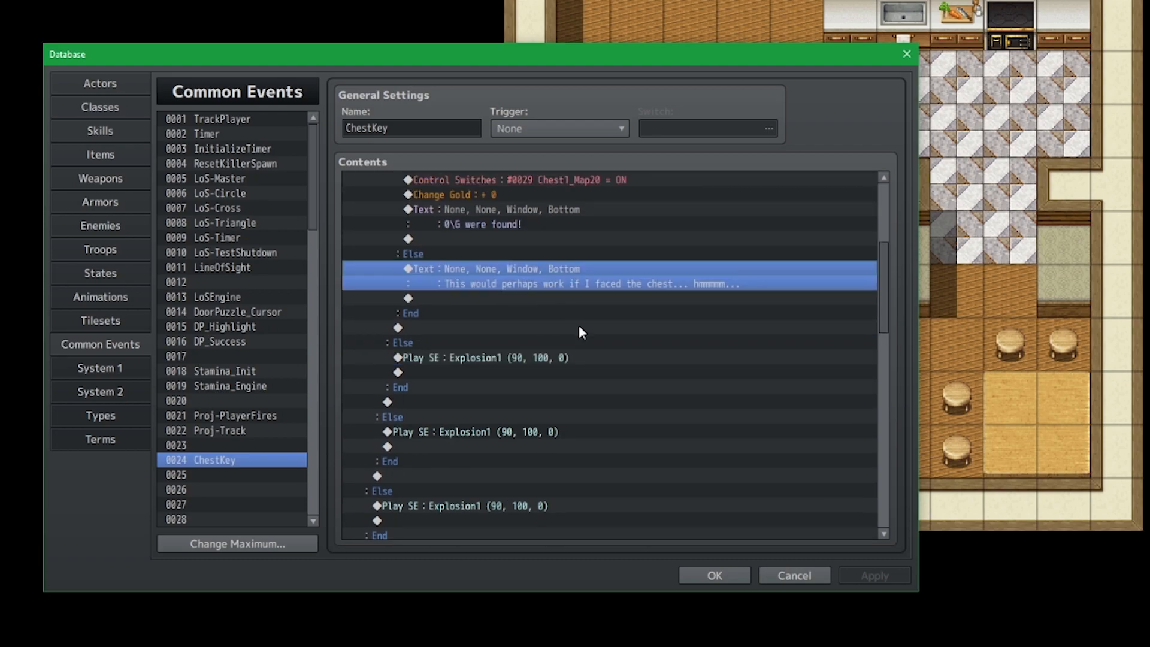
{"action": "scroll", "coordinate": [574, 354], "scroll_direction": "down", "scroll_amount": 12}
{"action": "scroll", "coordinate": [577, 387], "scroll_direction": "up", "scroll_amount": 11}
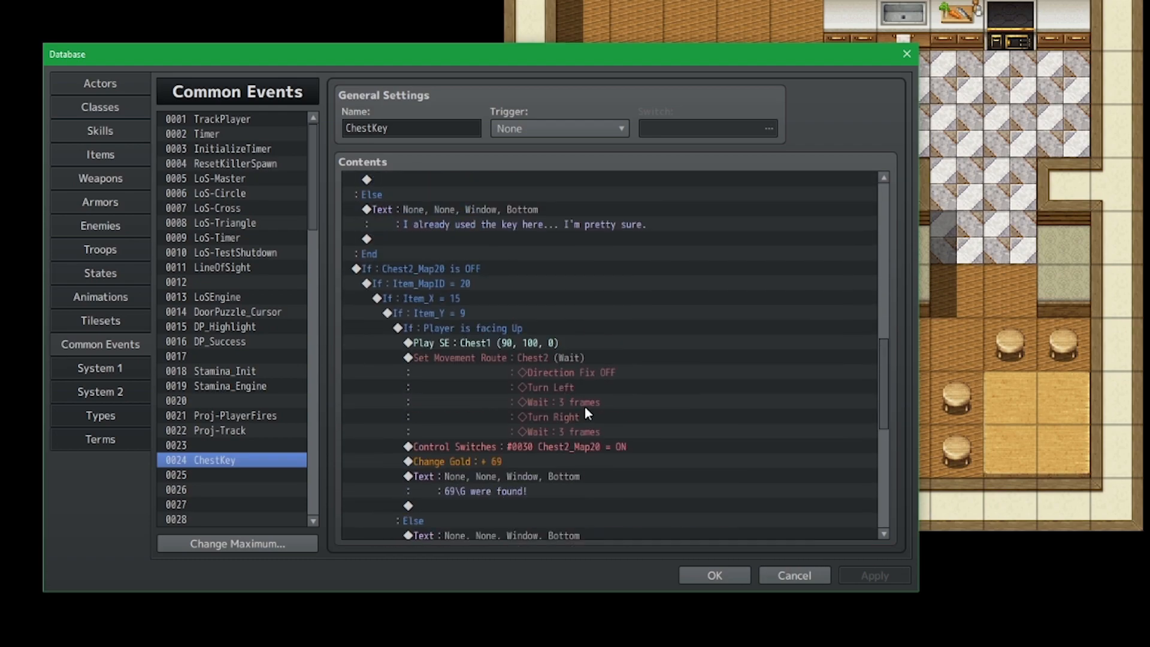
{"action": "scroll", "coordinate": [569, 368], "scroll_direction": "down", "scroll_amount": 7}
Delete the three Explosion1 sound effects from the Else sections of the Chest1_Map20 branch.
{"action": "left_click", "coordinate": [574, 358]}
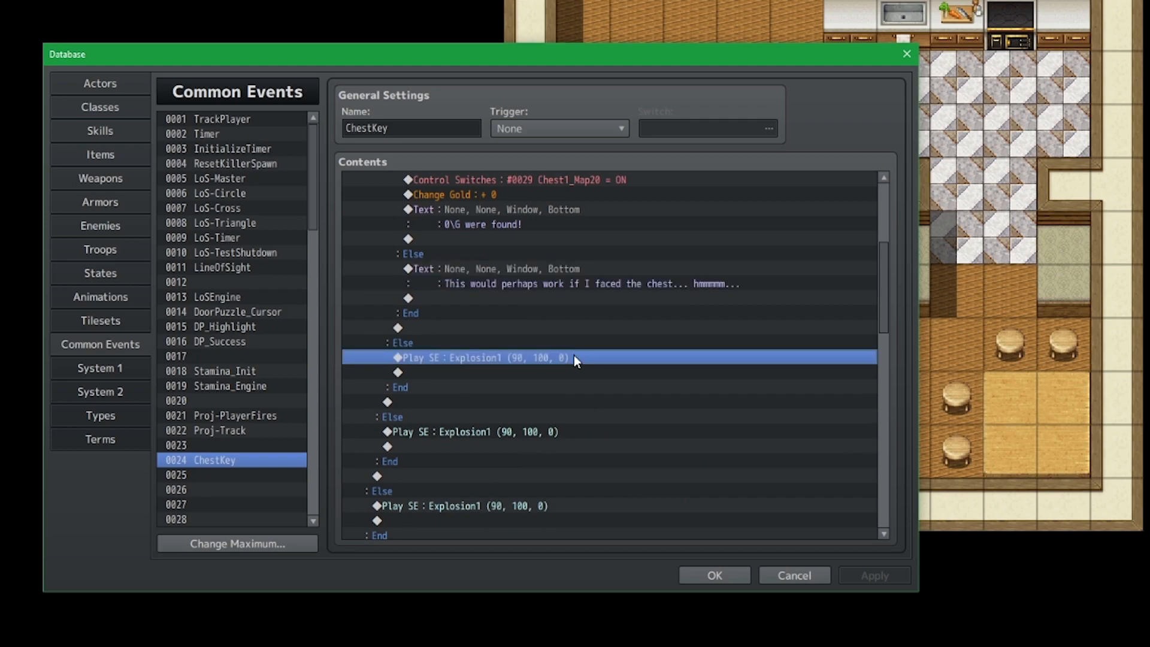
{"action": "key", "text": "Delete"}
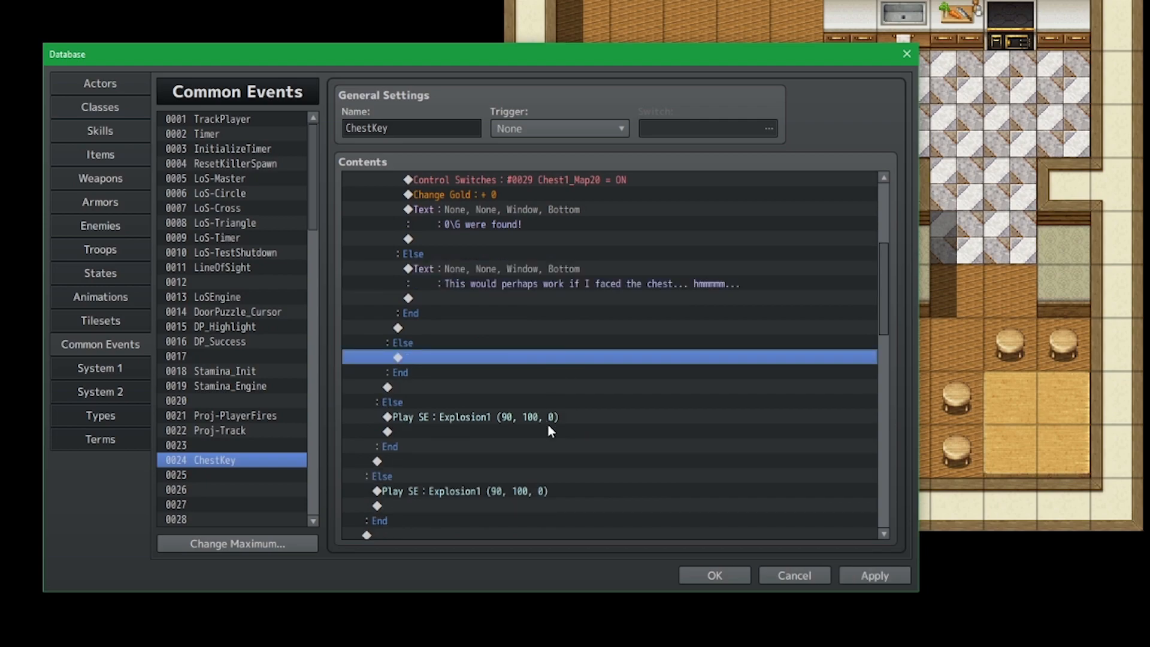
{"action": "left_click", "coordinate": [549, 418]}
{"action": "key", "text": "Delete"}
{"action": "left_click", "coordinate": [556, 480]}
{"action": "key", "text": "Delete"}
Delete the facing hint and the "I already used the key here" message from the Chest1_Map20 branch's Else sections.
{"action": "left_click", "coordinate": [595, 270]}
{"action": "key", "text": "Delete"}
{"action": "scroll", "coordinate": [578, 359], "scroll_direction": "down", "scroll_amount": 3}
{"action": "left_click", "coordinate": [581, 358]}
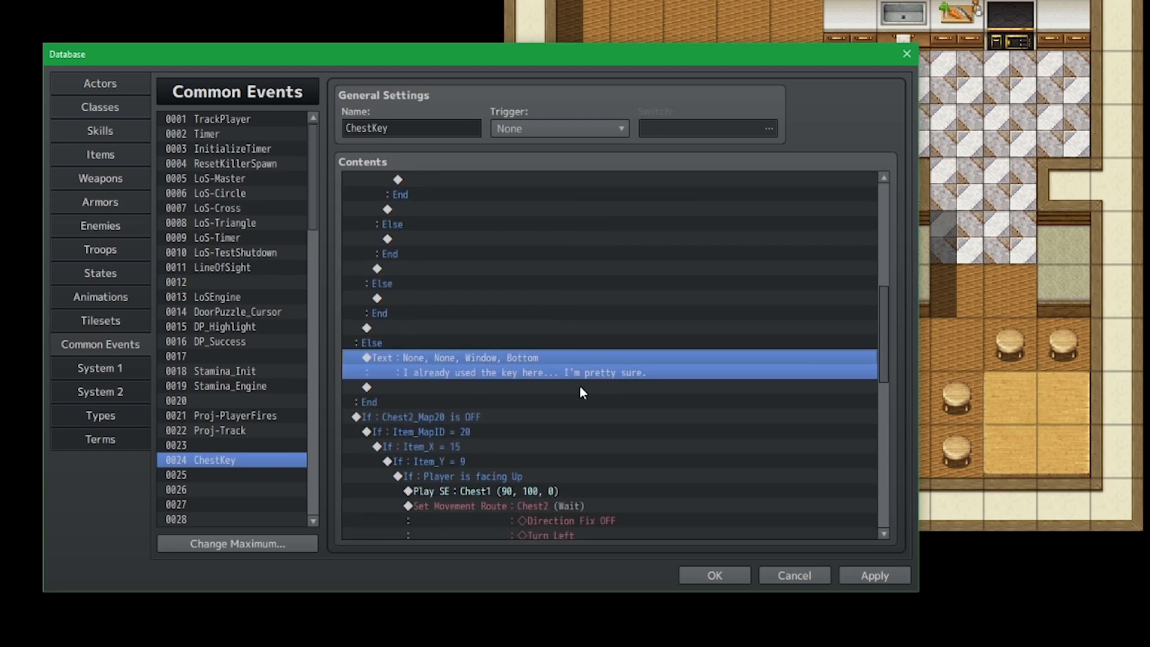
{"action": "key", "text": "Delete"}
Delete the facing hint, the three Explosion1 sounds and the "I already used the key here" message from the Chest2_Map20 branch's Else sections.
{"action": "scroll", "coordinate": [580, 386], "scroll_direction": "down", "scroll_amount": 8}
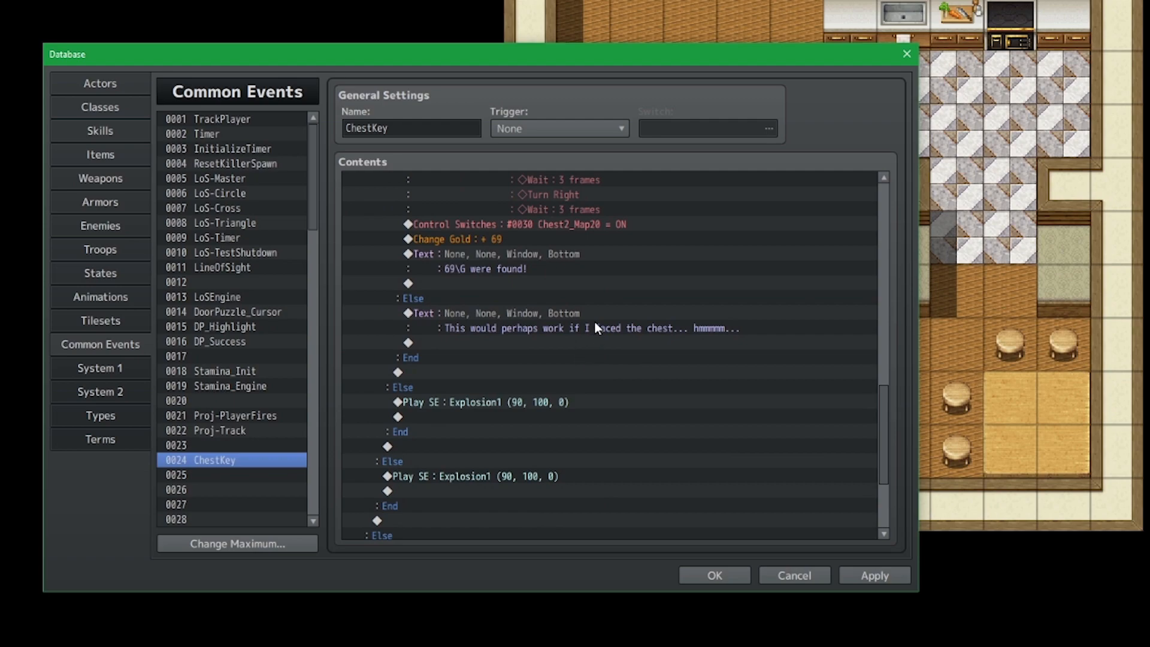
{"action": "left_click", "coordinate": [595, 322]}
{"action": "key", "text": "Delete"}
{"action": "left_click", "coordinate": [595, 372]}
{"action": "key", "text": "Delete"}
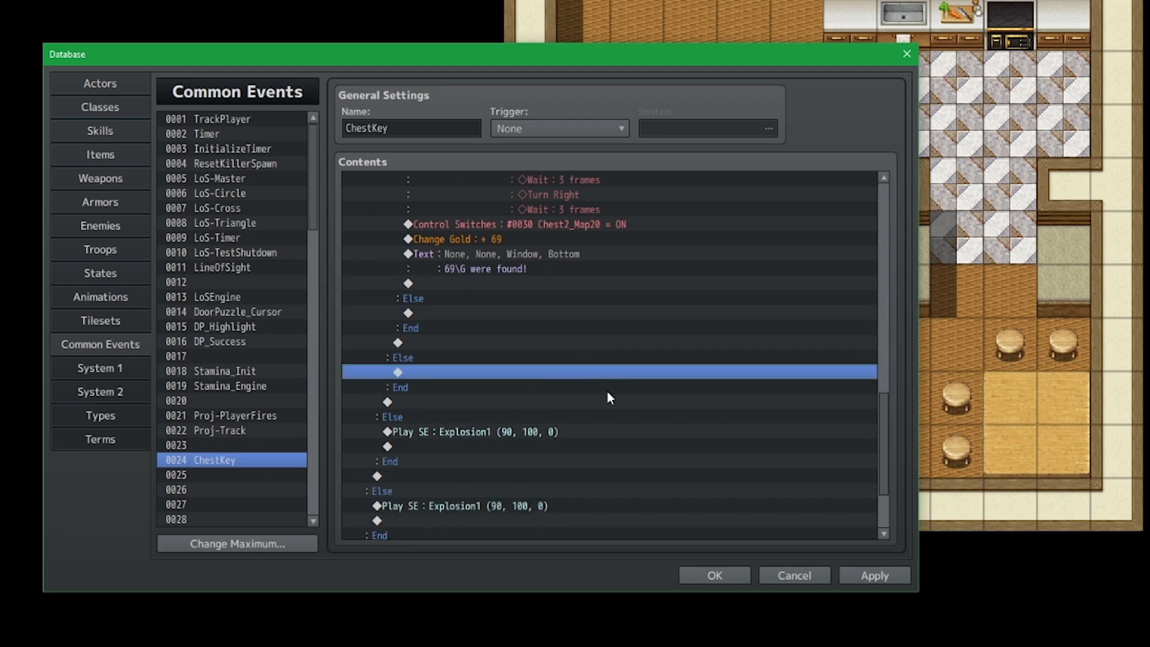
{"action": "left_click", "coordinate": [607, 430]}
{"action": "key", "text": "Delete"}
{"action": "scroll", "coordinate": [608, 433], "scroll_direction": "down", "scroll_amount": 2}
{"action": "left_click", "coordinate": [612, 419]}
{"action": "key", "text": "Delete"}
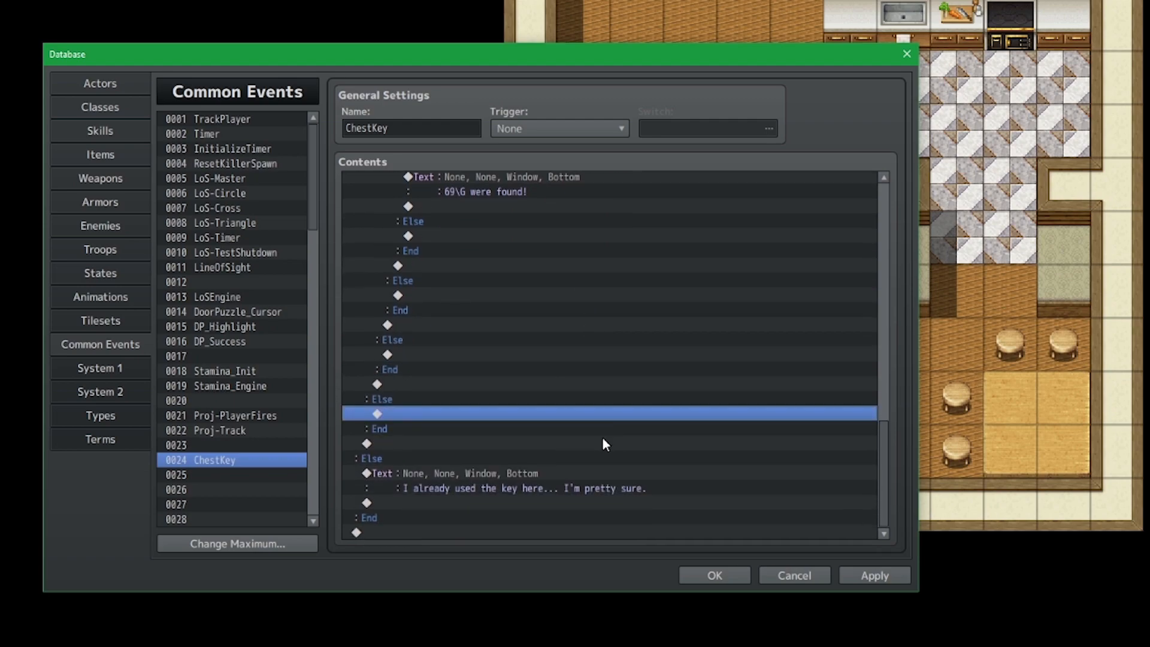
Review the whole ChestKey event for leftover commands in the Else sections of both chest branches.
{"action": "scroll", "coordinate": [607, 480], "scroll_direction": "up", "scroll_amount": 1}
{"action": "scroll", "coordinate": [670, 444], "scroll_direction": "up", "scroll_amount": 7}
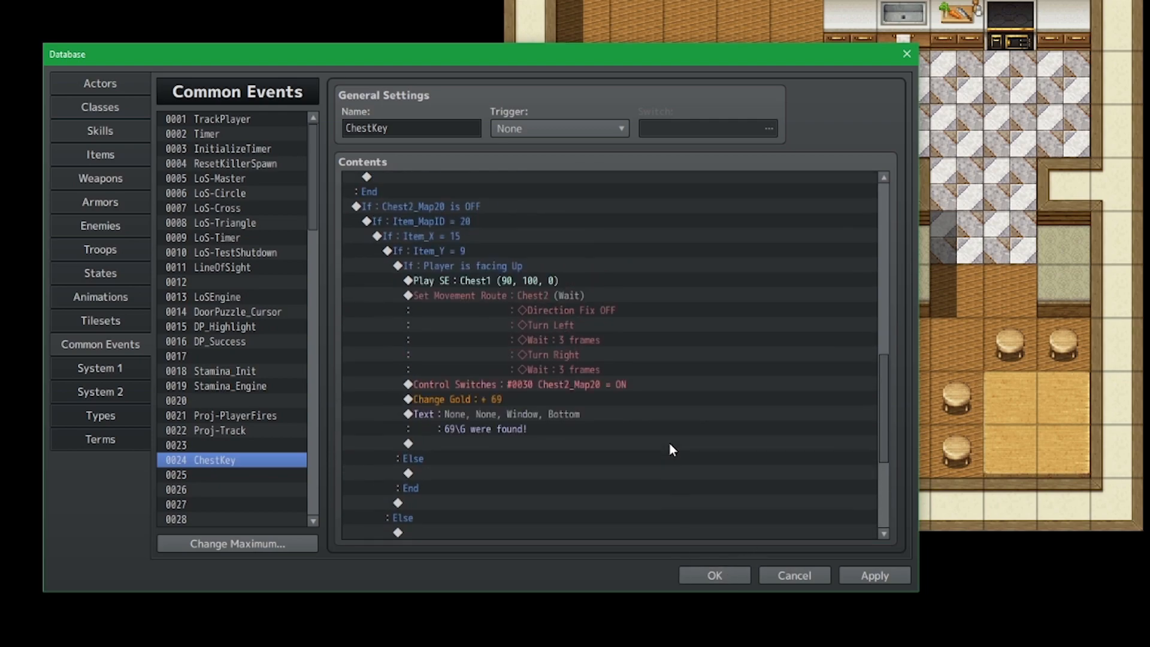
{"action": "scroll", "coordinate": [680, 426], "scroll_direction": "up", "scroll_amount": 10}
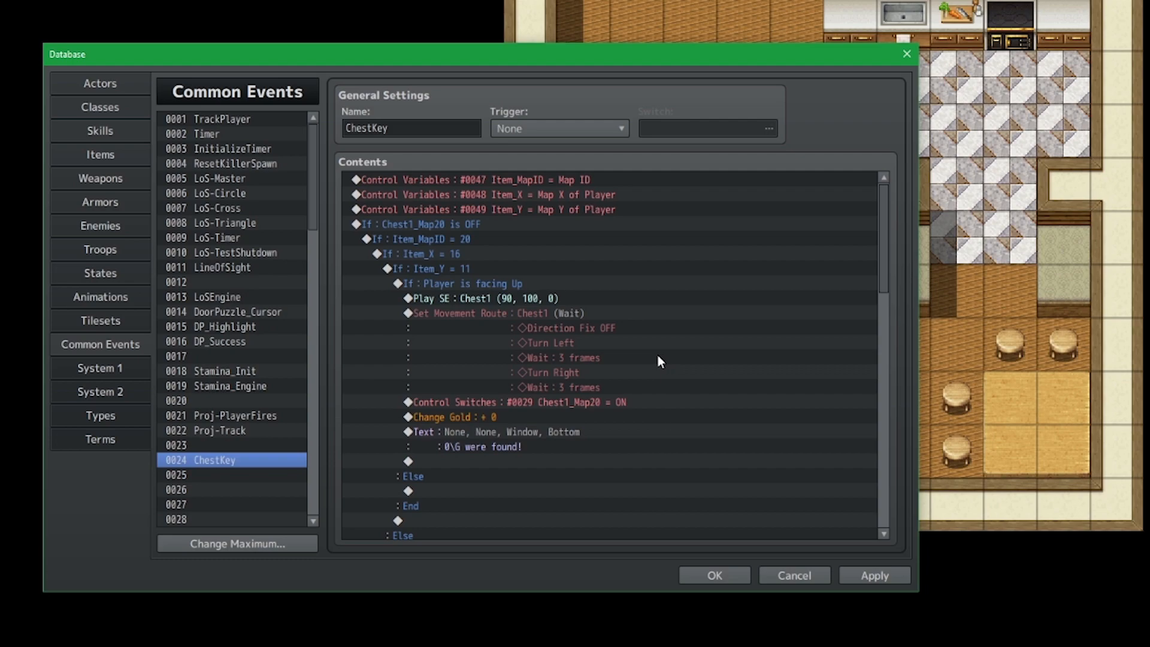
{"action": "scroll", "coordinate": [657, 359], "scroll_direction": "down", "scroll_amount": 5}
{"action": "scroll", "coordinate": [648, 337], "scroll_direction": "down", "scroll_amount": 1}
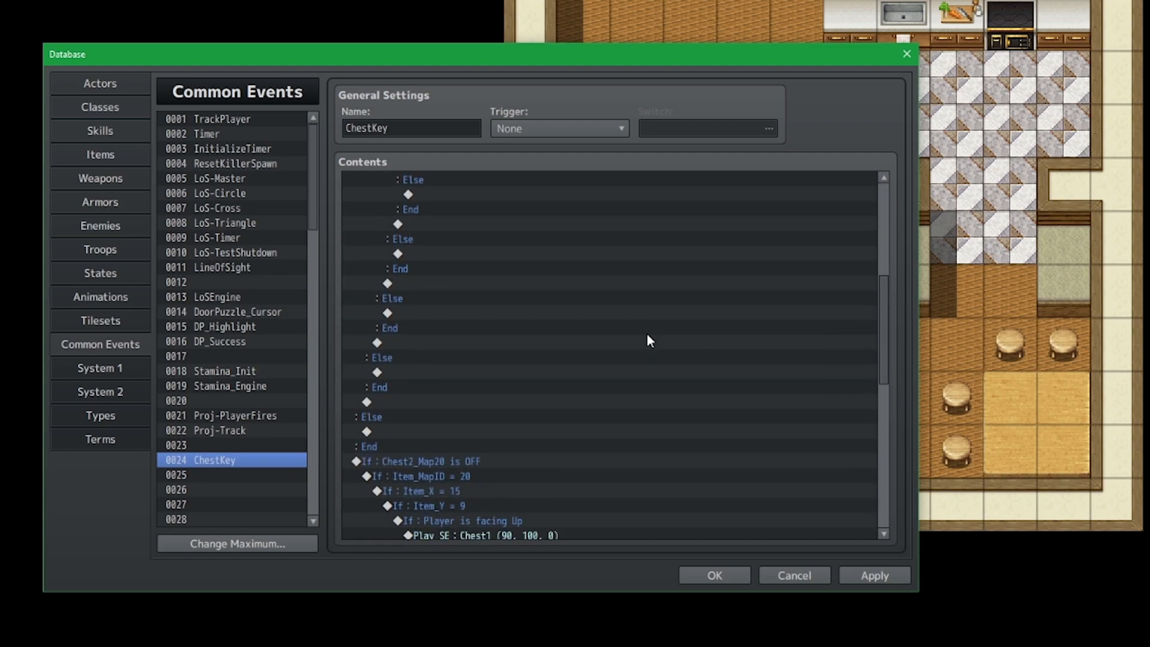
{"action": "scroll", "coordinate": [589, 302], "scroll_direction": "down", "scroll_amount": 8}
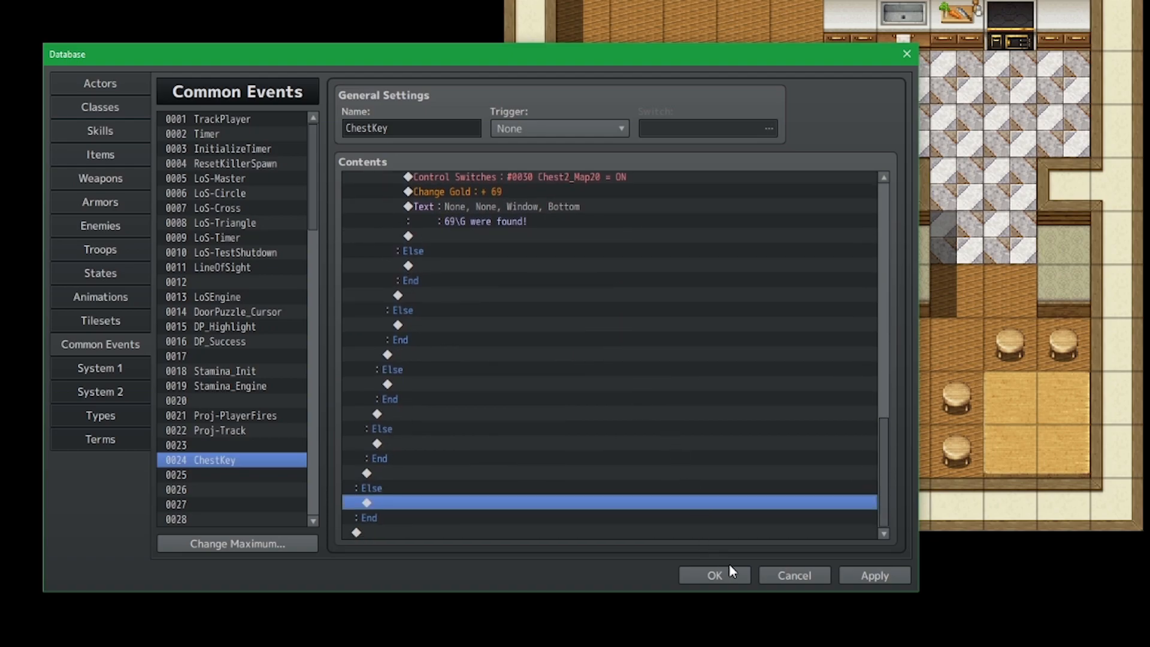
Save the ChestKey changes, start a playtest and try the chest key away from both chests.
{"action": "left_click", "coordinate": [701, 576]}
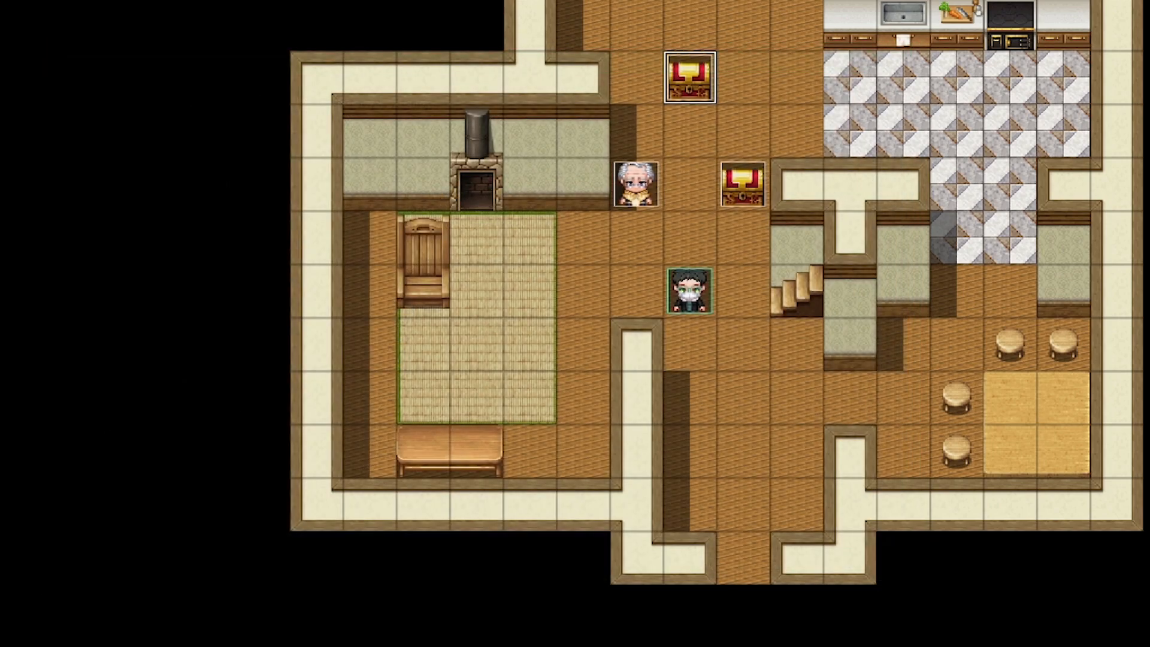
{"action": "key", "text": "Return"}
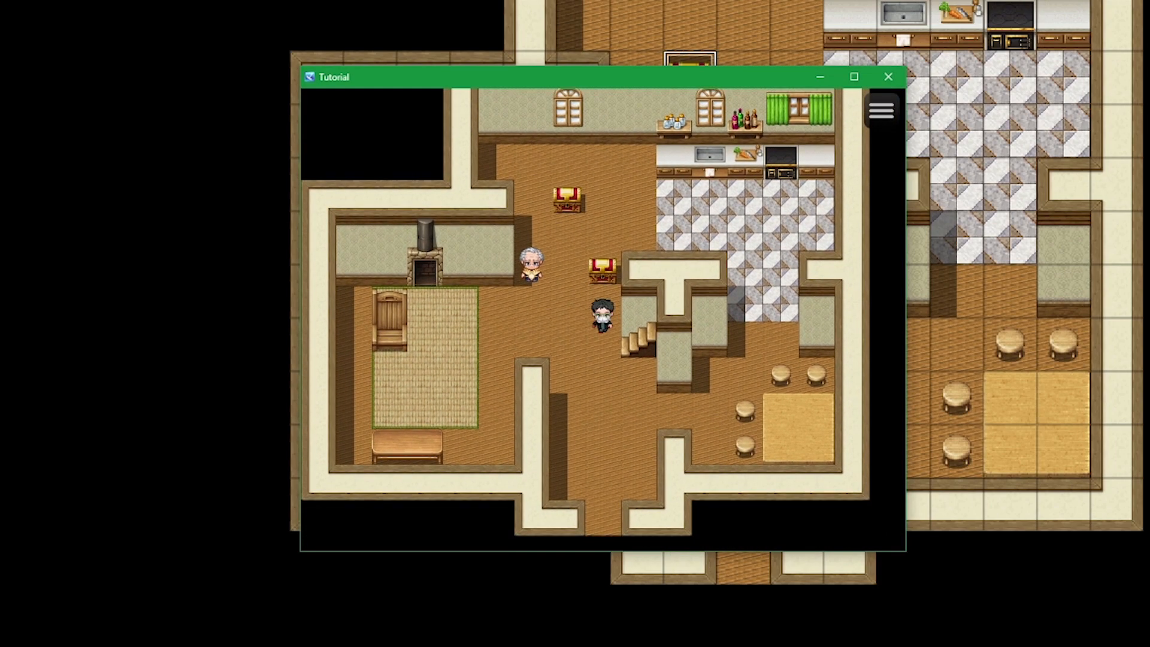
{"action": "key", "text": "Escape"}
{"action": "key", "text": "Return"}
{"action": "key", "text": "Return"}
{"action": "key", "text": "Escape"}
{"action": "key", "text": "Escape"}
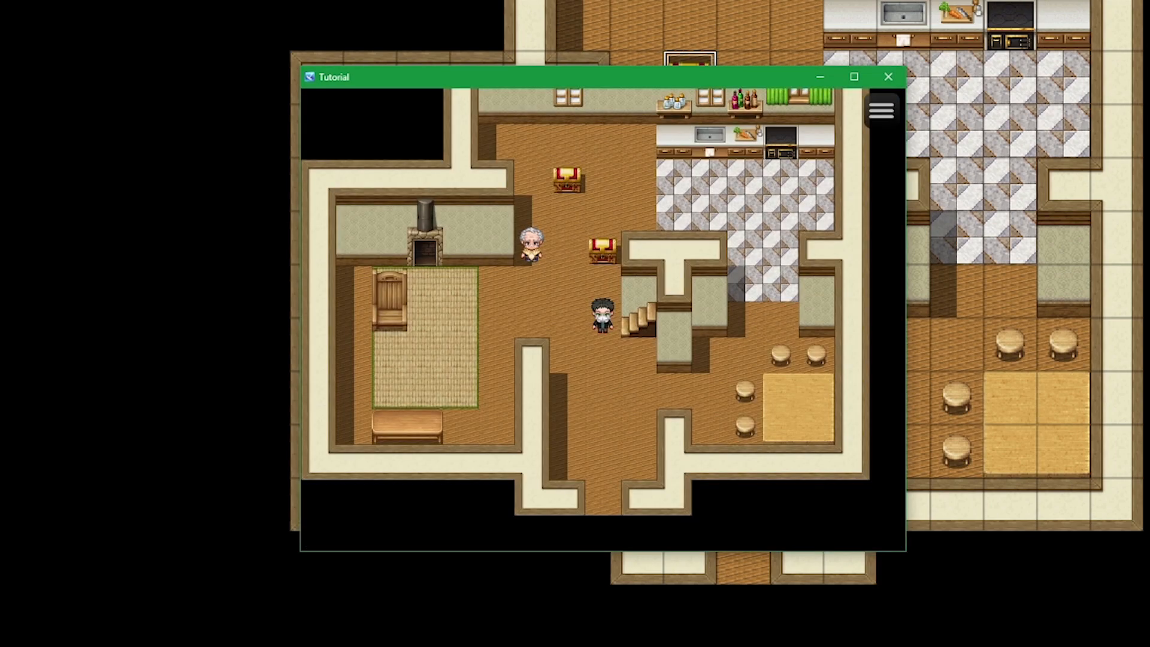
Walk up to the nearer chest in the playtest and use the key directly below it, facing up.
{"action": "key", "text": "Up"}
{"action": "key", "text": "Escape"}
{"action": "key", "text": "Return"}
{"action": "key", "text": "Escape"}
{"action": "key", "text": "Escape"}
{"action": "key", "text": "Up"}
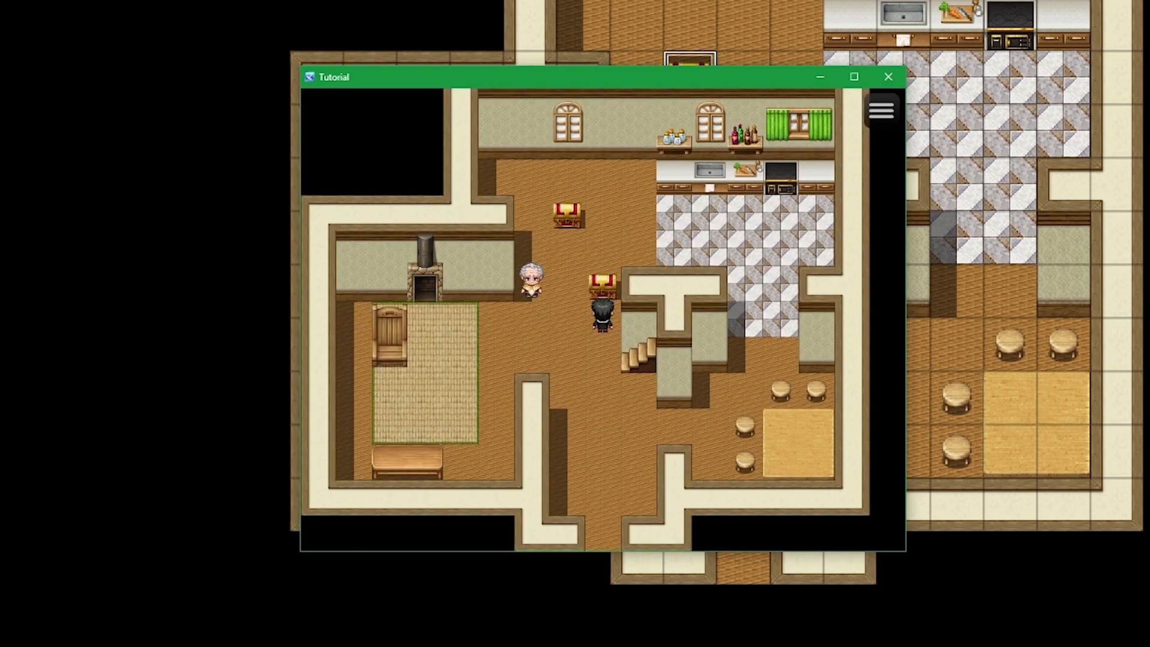
{"action": "key", "text": "Escape"}
{"action": "key", "text": "Return"}
{"action": "key", "text": "Return"}
{"action": "key", "text": "Return"}
{"action": "key", "text": "Return"}
Walk to the tile below the second chest and try the key while facing sideways.
{"action": "key", "text": "Left"}
{"action": "key", "text": "Up"}
{"action": "key", "text": "Up"}
{"action": "key", "text": "Right"}
{"action": "key", "text": "Left"}
{"action": "key", "text": "Escape"}
{"action": "key", "text": "Return"}
{"action": "key", "text": "Escape"}
{"action": "key", "text": "Escape"}
Face up to open the second chest with the key, dismiss the reward message and end the playtest.
{"action": "key", "text": "Up"}
{"action": "key", "text": "Escape"}
{"action": "key", "text": "Return"}
{"action": "key", "text": "Escape"}
{"action": "key", "text": "Escape"}
{"action": "key", "text": "Return"}
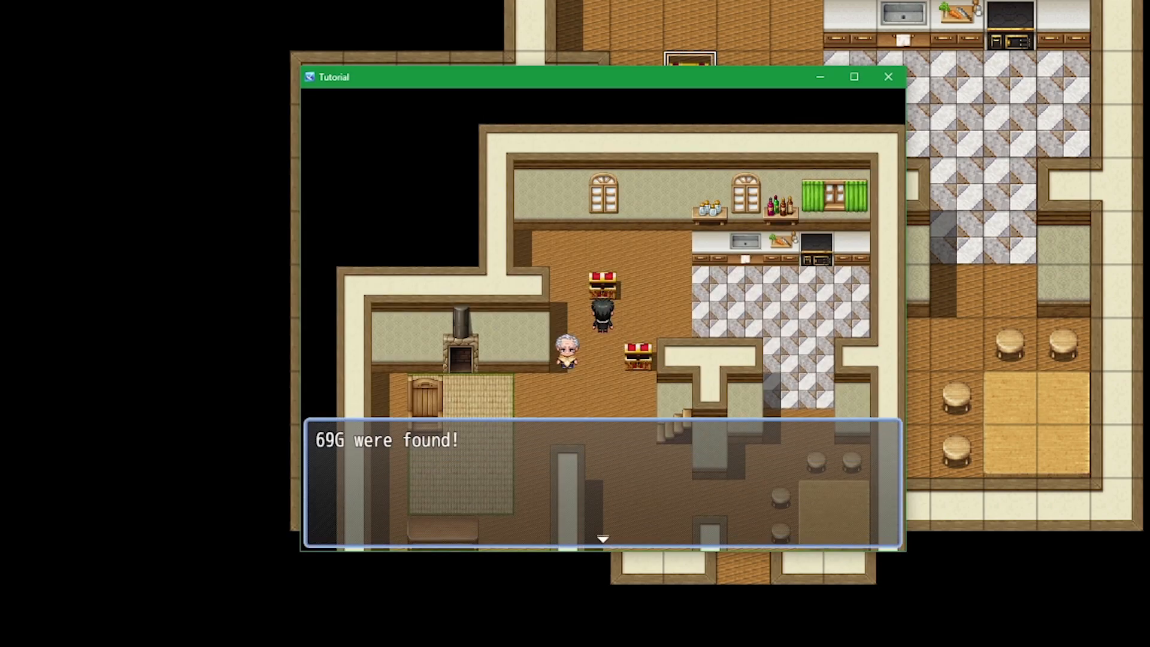
{"action": "key", "text": "Return"}
{"action": "key", "text": "Down"}
{"action": "key", "text": "Down"}
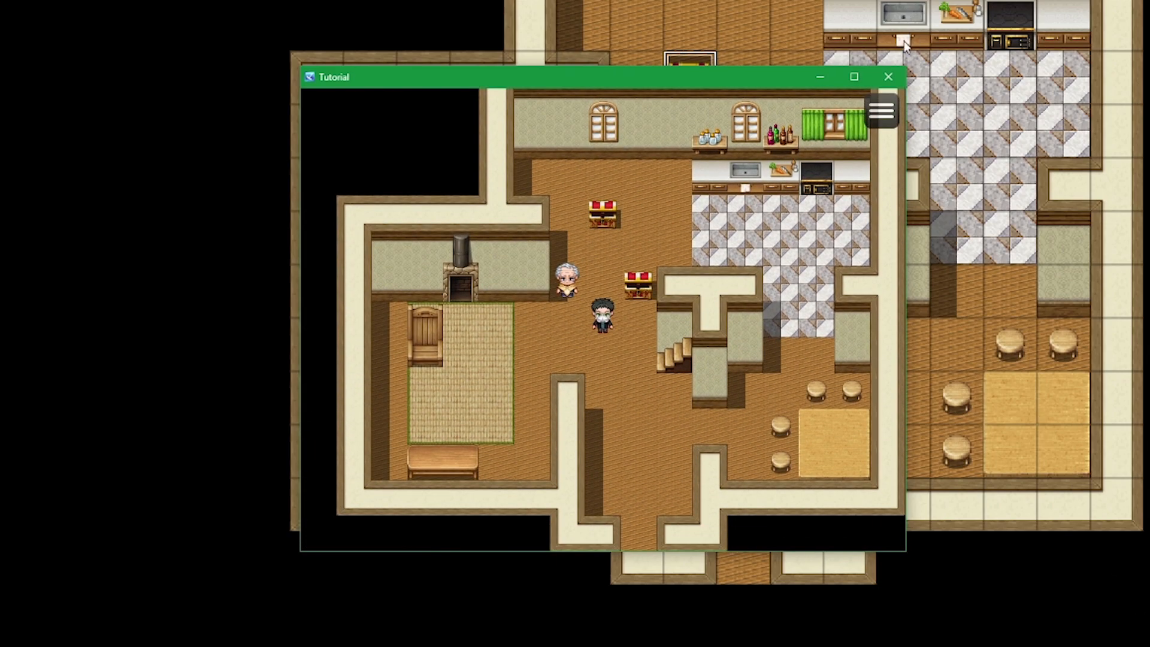
{"action": "left_click", "coordinate": [888, 77]}
Reopen the ChestKey common event and examine the Chest1_Map20 and Chest2_Map20 branches with their Else sections.
{"action": "key", "text": "F9"}
{"action": "scroll", "coordinate": [829, 411], "scroll_direction": "up", "scroll_amount": 10}
{"action": "scroll", "coordinate": [927, 401], "scroll_direction": "up", "scroll_amount": 7}
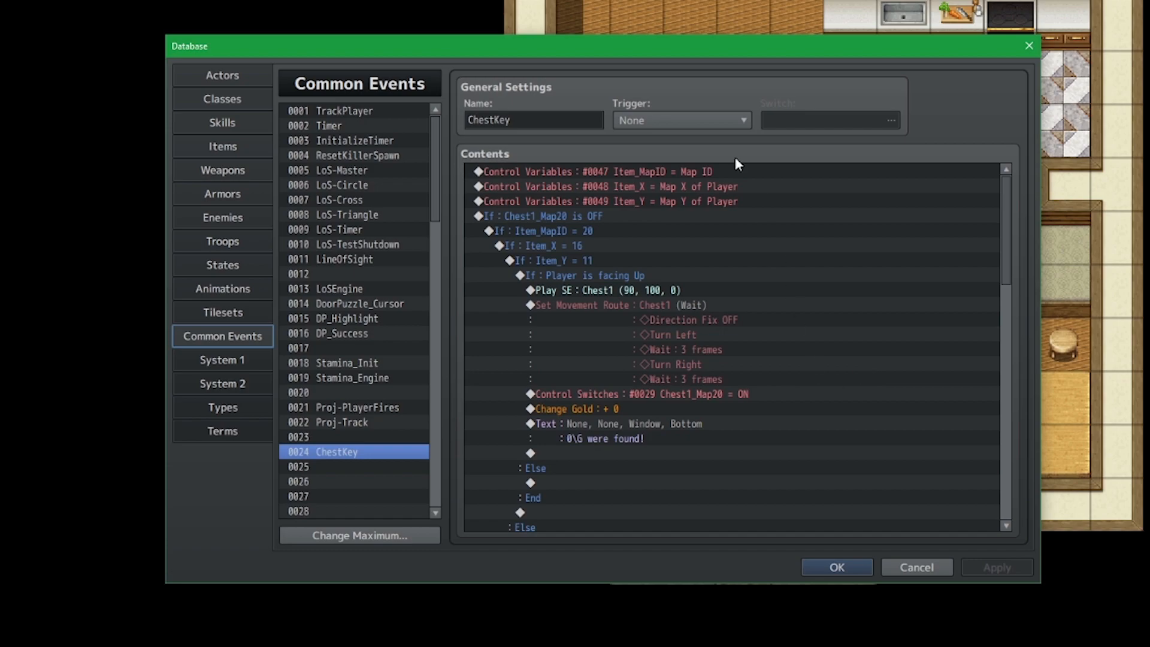
{"action": "scroll", "coordinate": [792, 340], "scroll_direction": "down", "scroll_amount": 11}
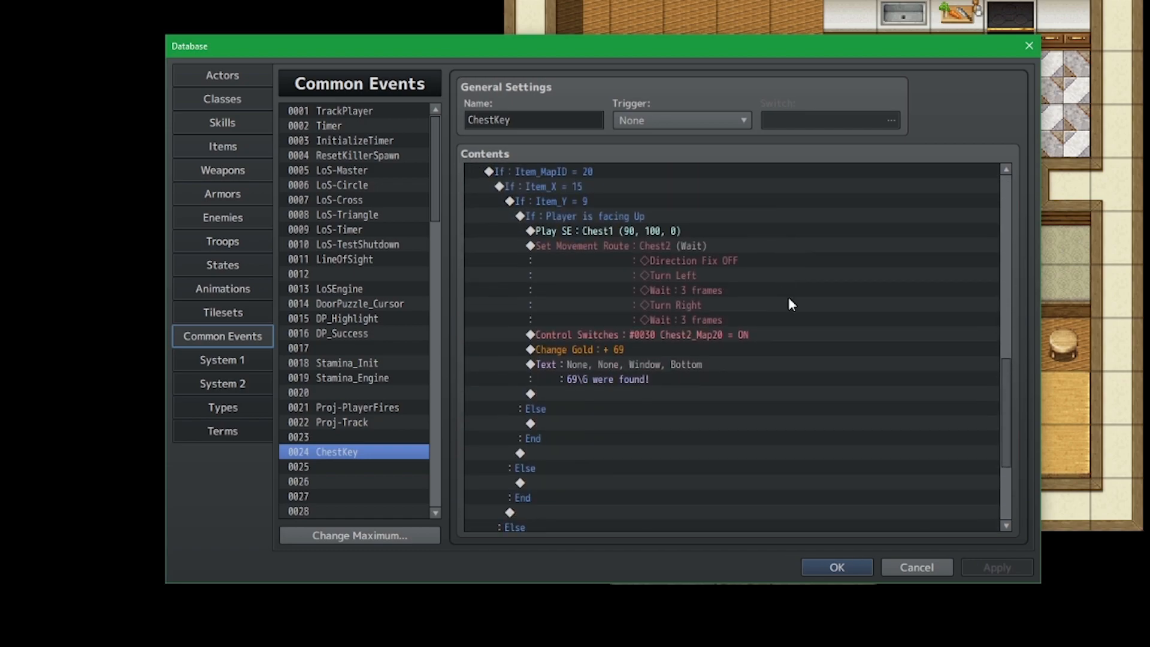
{"action": "left_click", "coordinate": [764, 339]}
{"action": "left_click", "coordinate": [742, 245]}
{"action": "scroll", "coordinate": [689, 280], "scroll_direction": "up", "scroll_amount": 2}
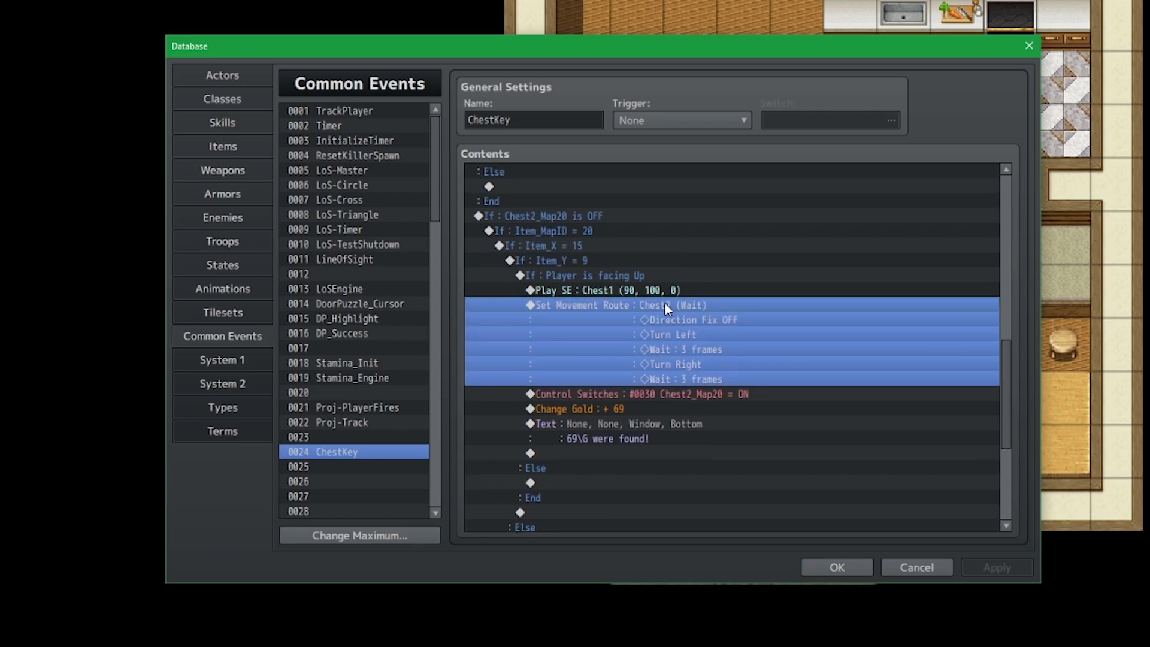
{"action": "left_click", "coordinate": [619, 219]}
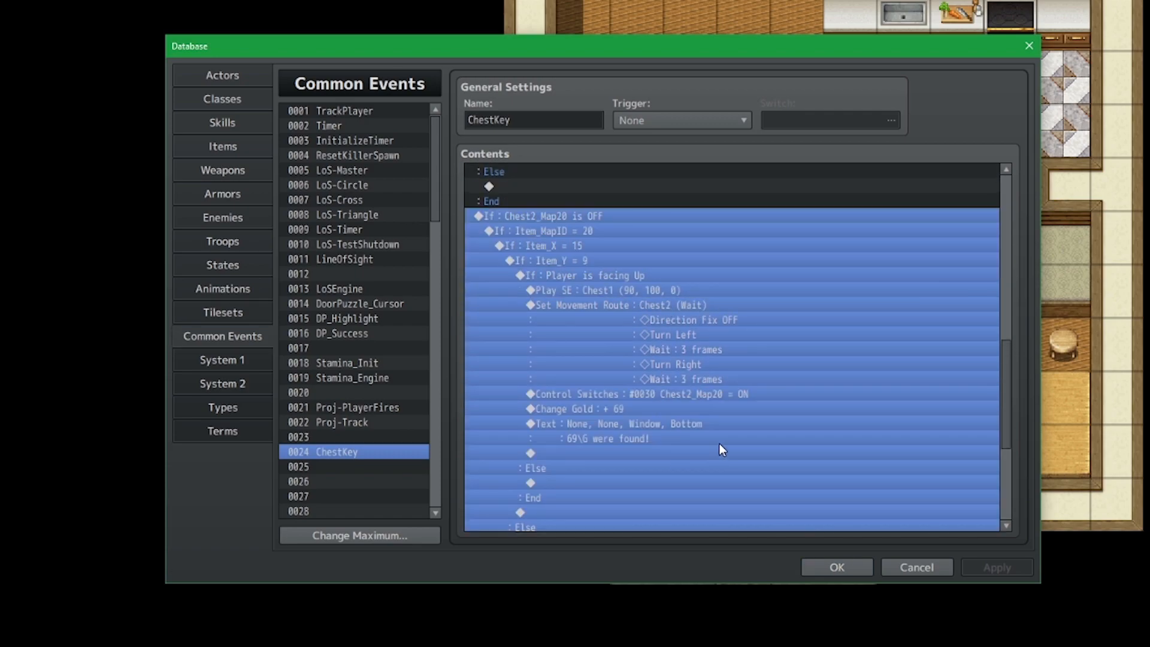
{"action": "left_click", "coordinate": [734, 408]}
{"action": "scroll", "coordinate": [749, 450], "scroll_direction": "down", "scroll_amount": 8}
{"action": "scroll", "coordinate": [766, 467], "scroll_direction": "up", "scroll_amount": 1}
{"action": "scroll", "coordinate": [769, 473], "scroll_direction": "down", "scroll_amount": 1}
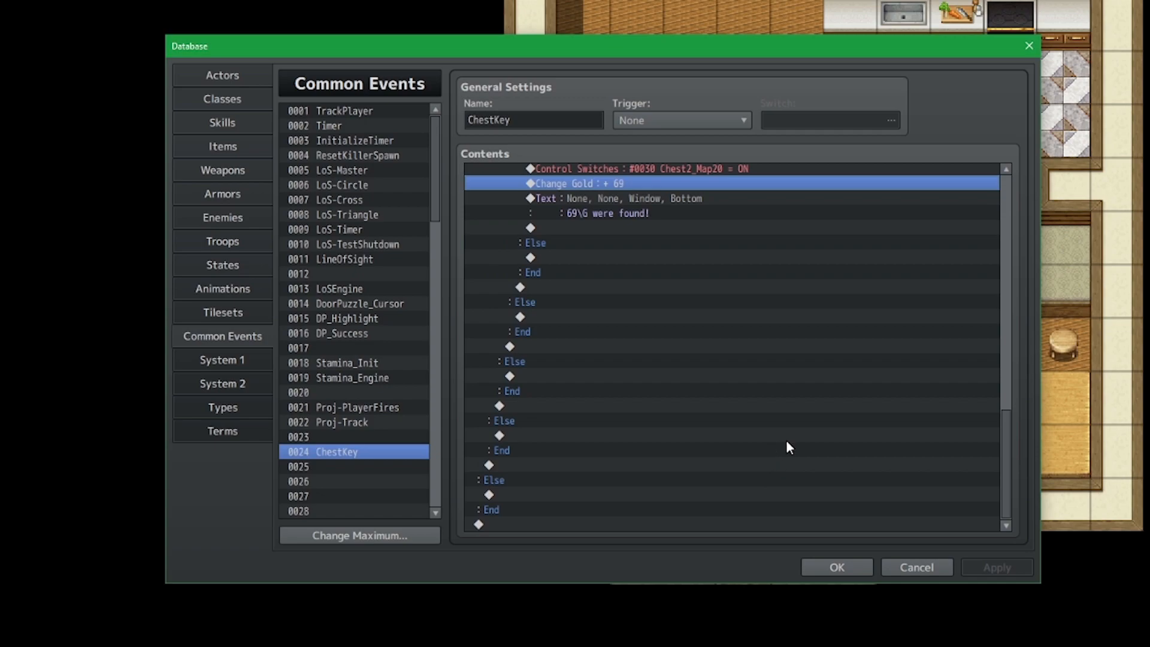
{"action": "scroll", "coordinate": [786, 447], "scroll_direction": "up", "scroll_amount": 6}
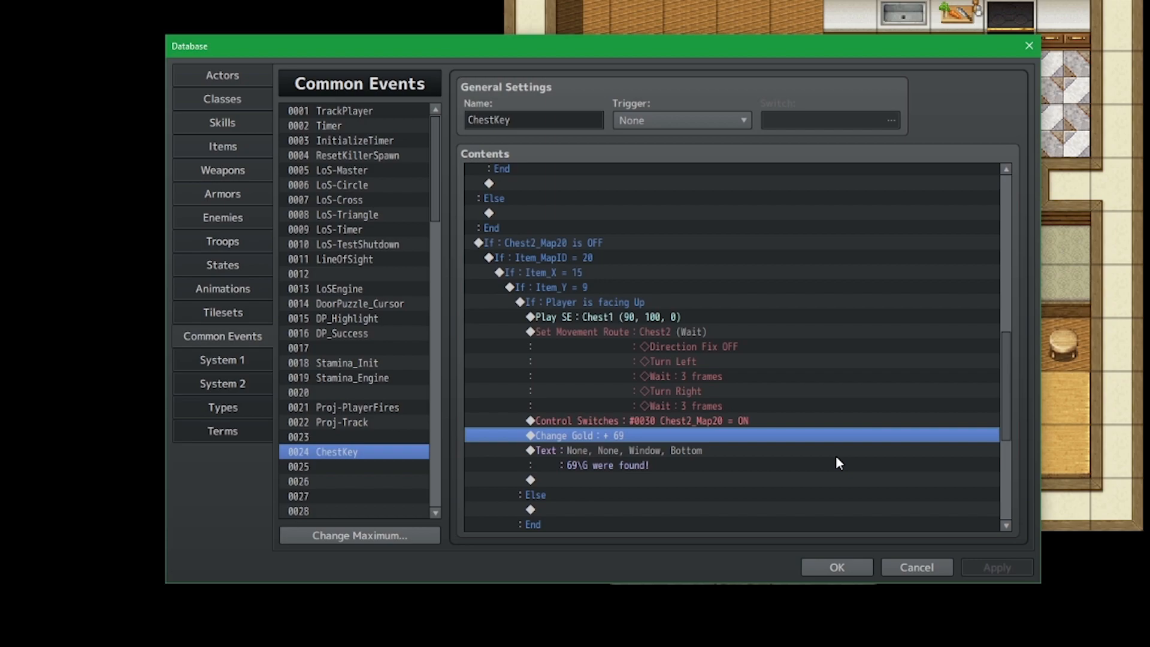
{"action": "scroll", "coordinate": [835, 455], "scroll_direction": "up", "scroll_amount": 9}
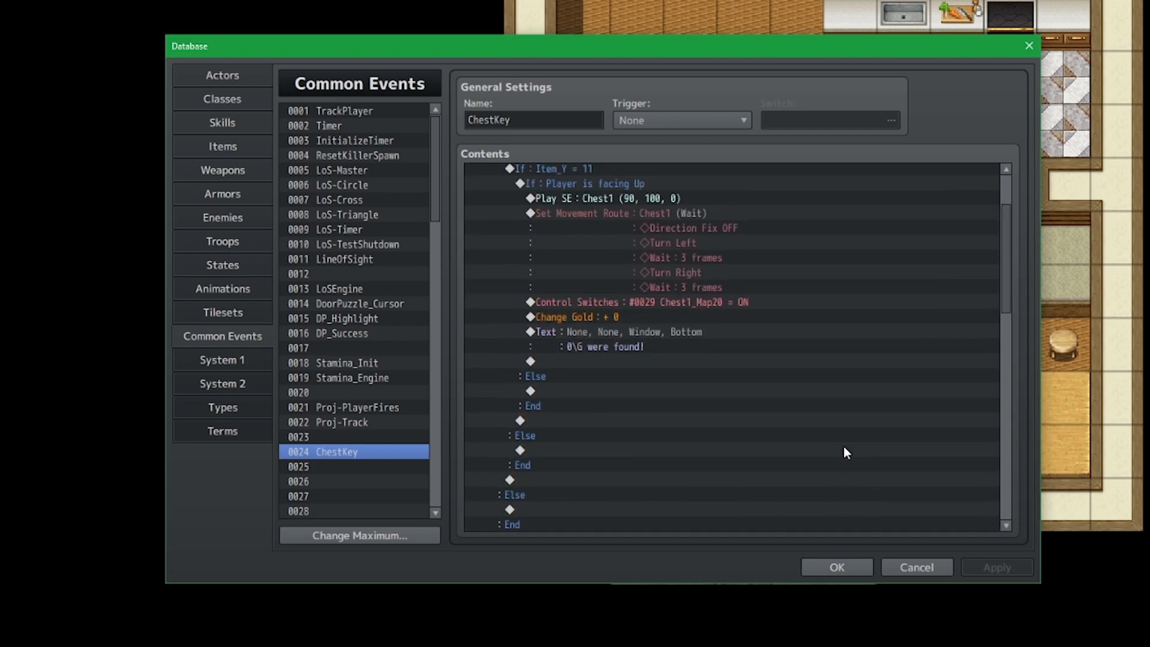
{"action": "scroll", "coordinate": [847, 453], "scroll_direction": "up", "scroll_amount": 2}
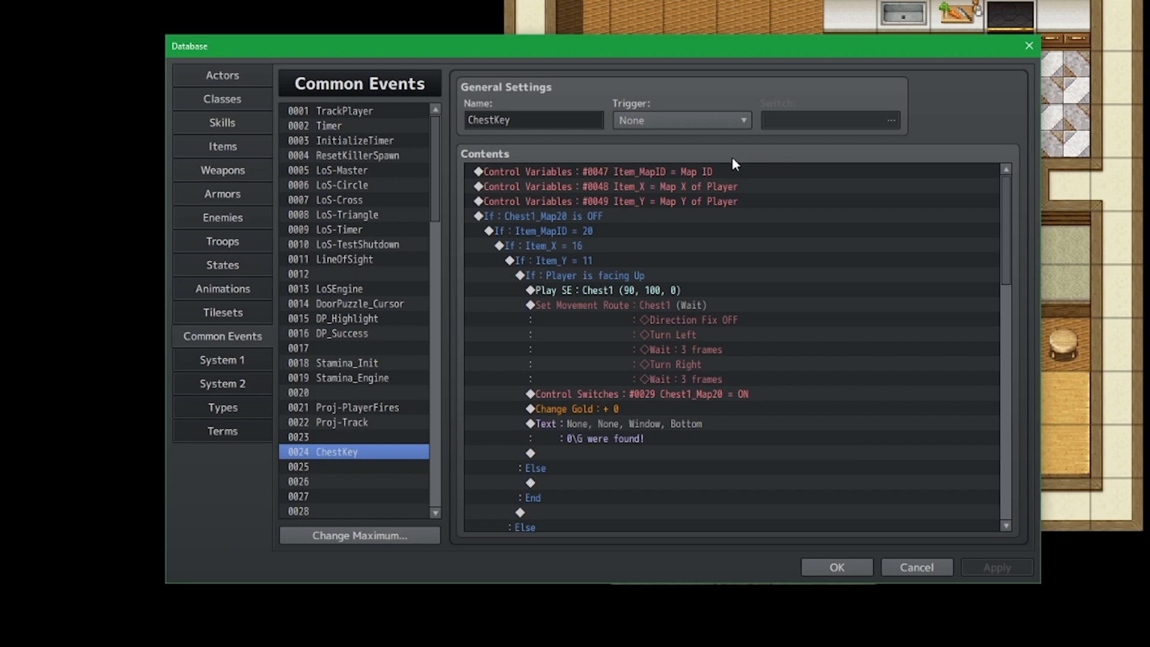
Paste the copied command at the very end of the ChestKey event, below the Chest2_Map20 branch.
{"action": "left_click", "coordinate": [677, 186]}
{"action": "scroll", "coordinate": [758, 473], "scroll_direction": "down", "scroll_amount": 17}
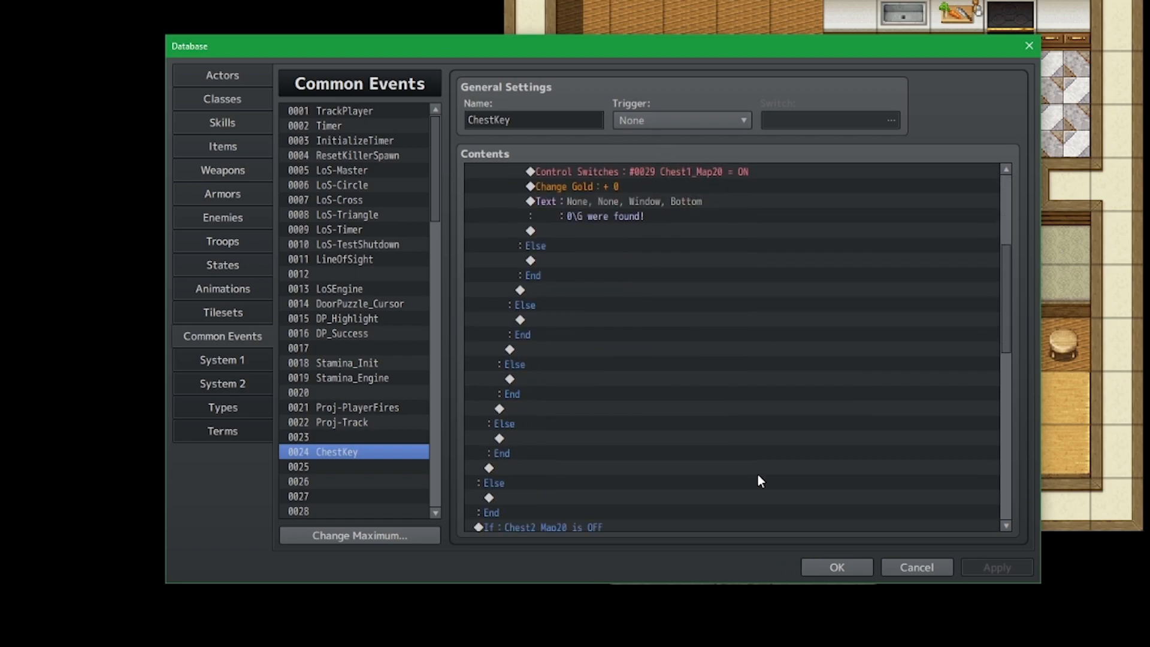
{"action": "left_click", "coordinate": [545, 514]}
{"action": "left_click", "coordinate": [619, 525]}
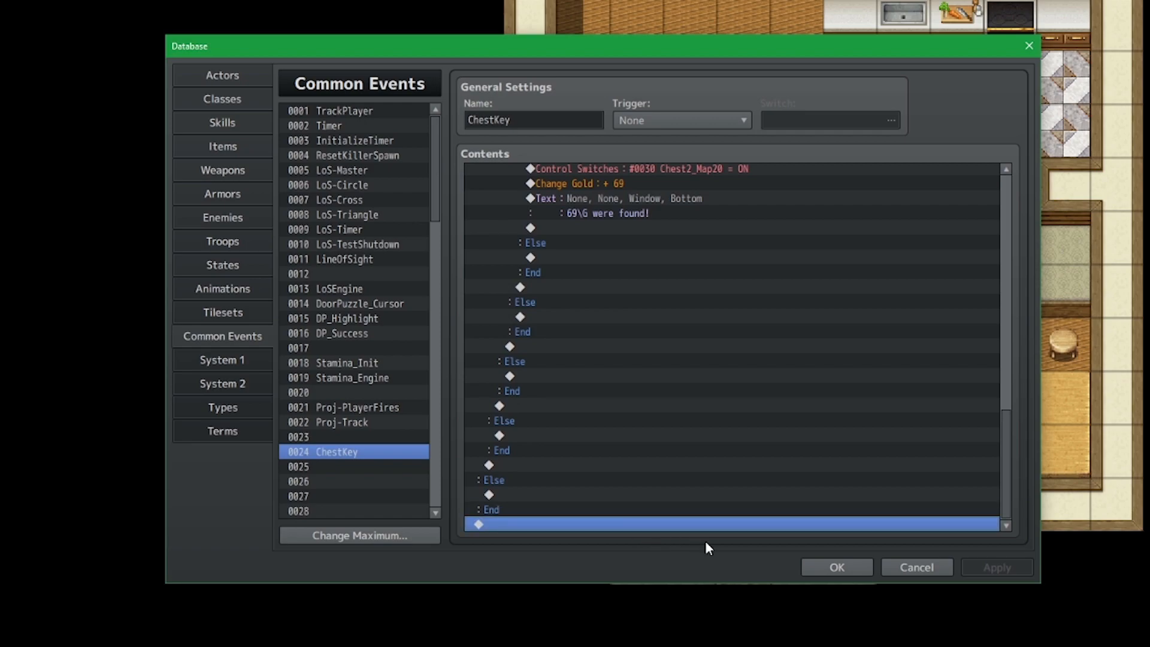
{"action": "key", "text": "ctrl+v"}
{"action": "left_click_drag", "start_coordinate": [1008, 483], "coordinate": [1007, 210]}
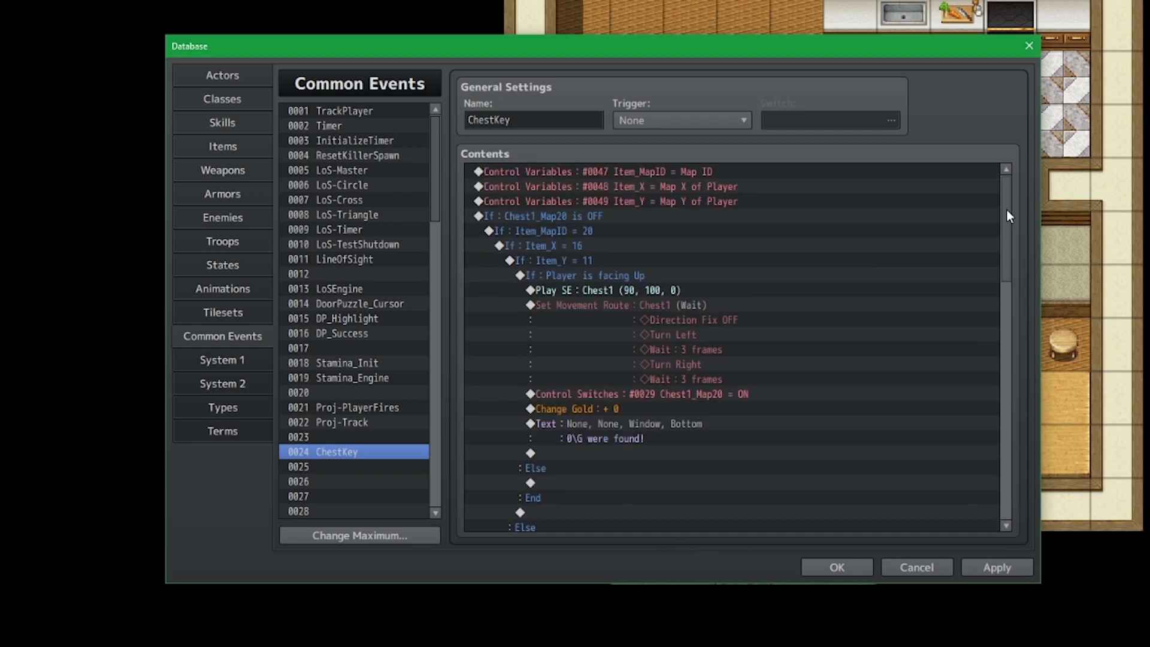
Duplicate the Item_MapID assignment at the event's start and change the copy to set new variable 0032, ChestPrompts, to constant 0.
{"action": "left_click", "coordinate": [717, 171]}
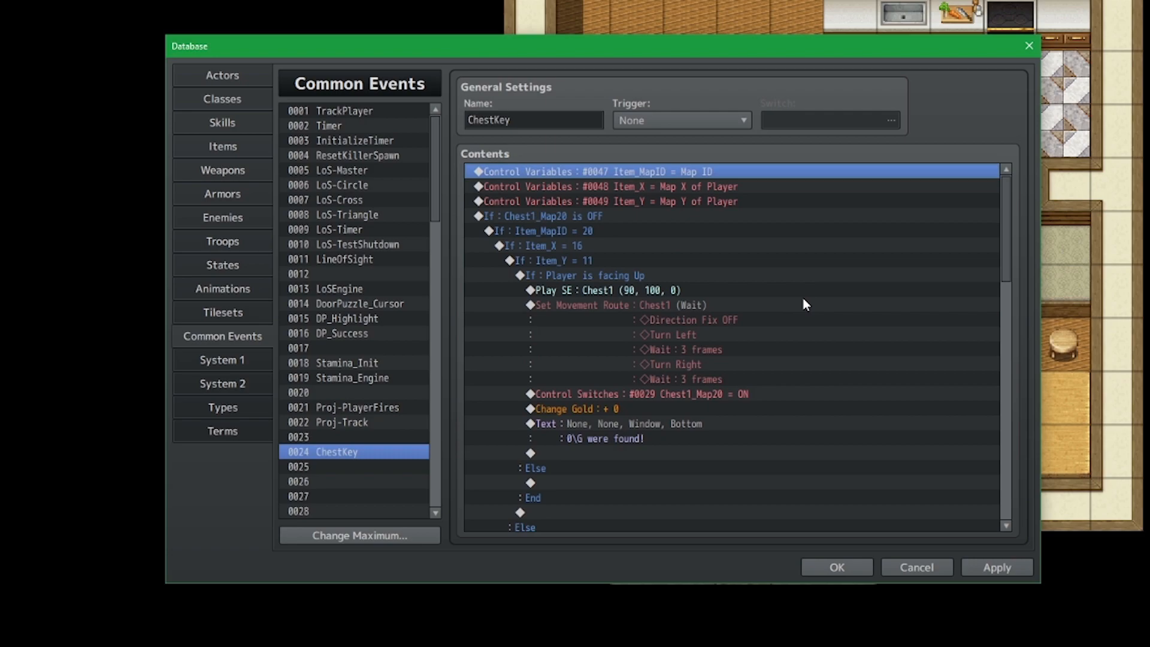
{"action": "key", "text": "ctrl+v"}
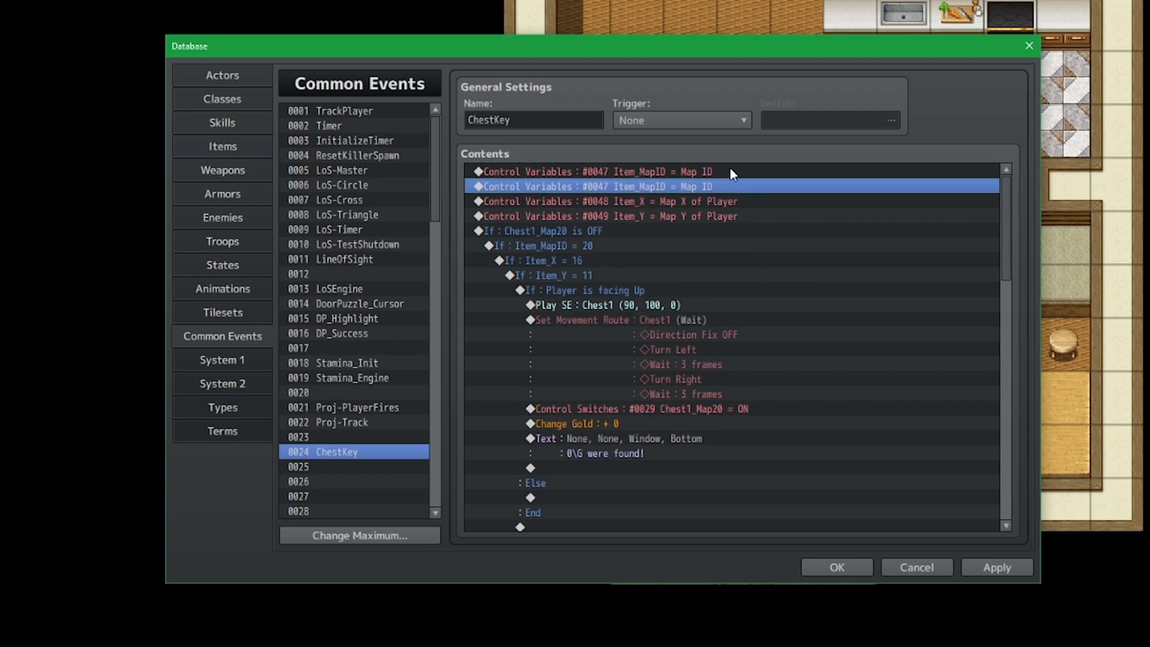
{"action": "double_click", "coordinate": [730, 171]}
{"action": "left_click", "coordinate": [776, 229]}
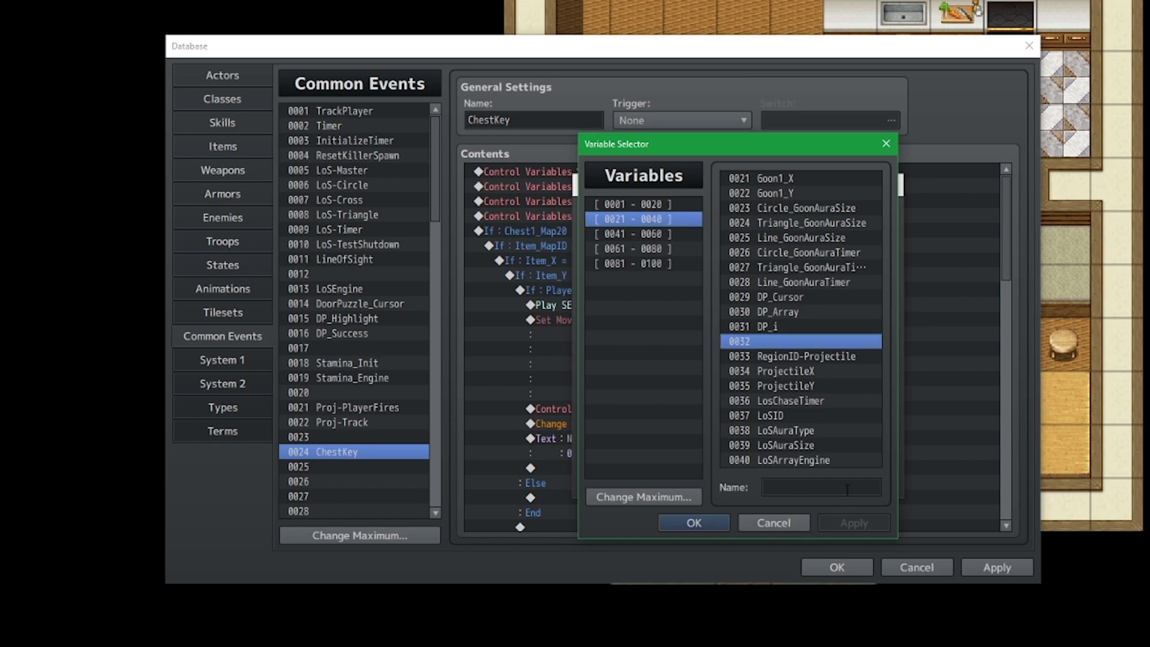
{"action": "left_click", "coordinate": [814, 487]}
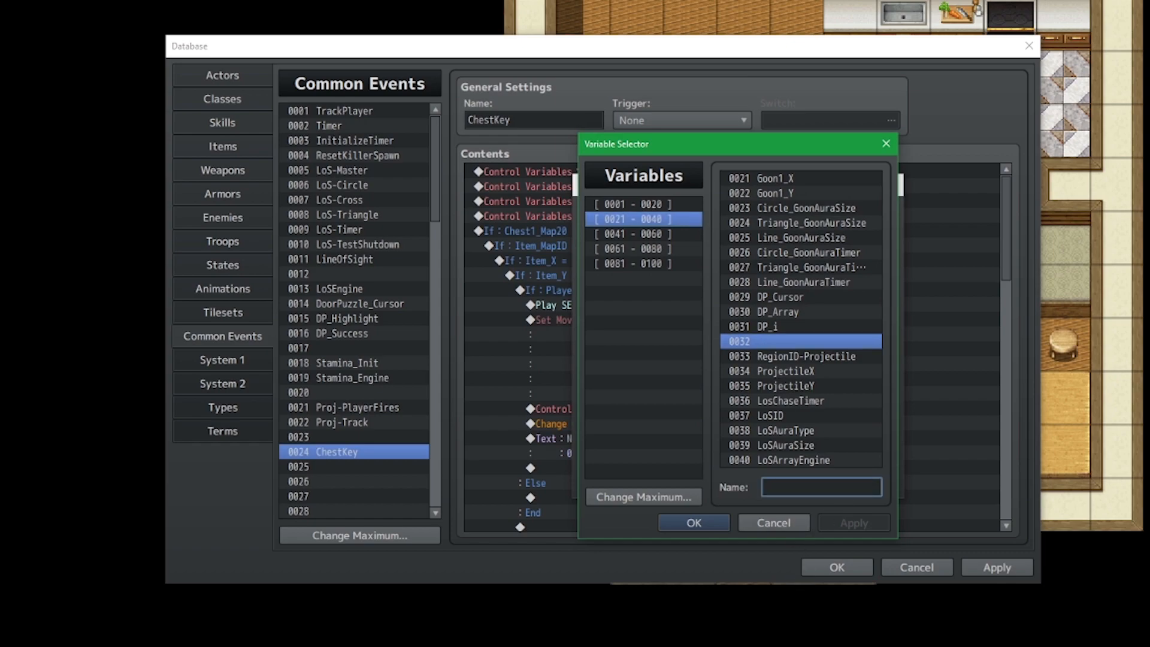
{"action": "type", "text": "ChestPrompts"}
{"action": "key", "text": "Return"}
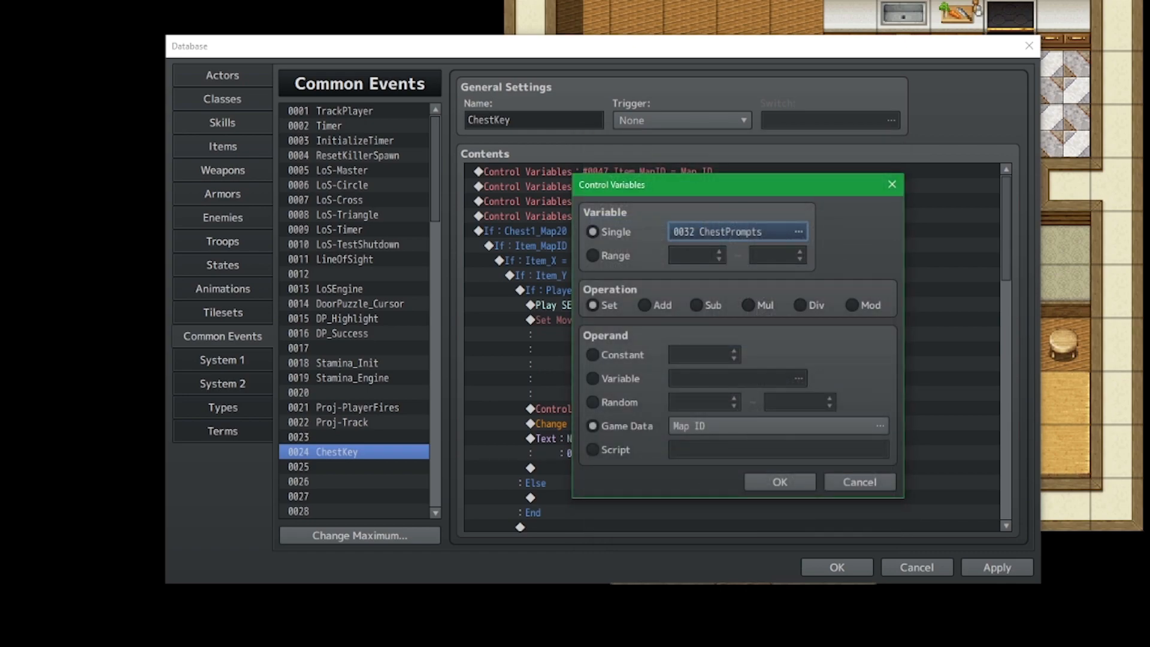
{"action": "left_click", "coordinate": [643, 361]}
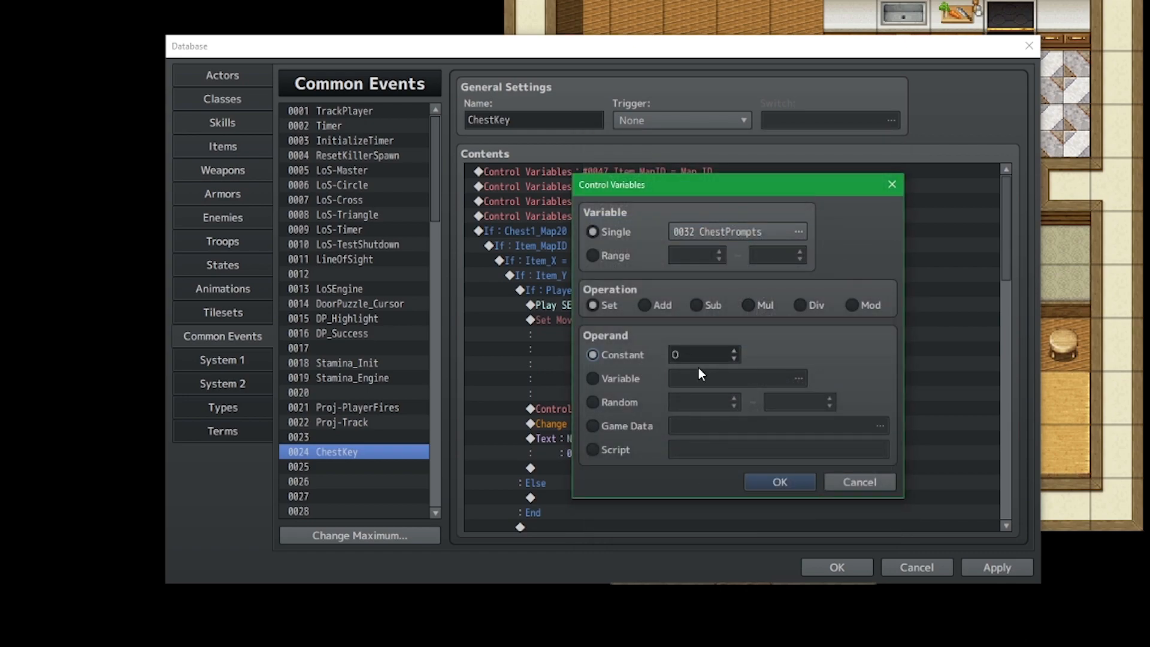
{"action": "left_click", "coordinate": [780, 482]}
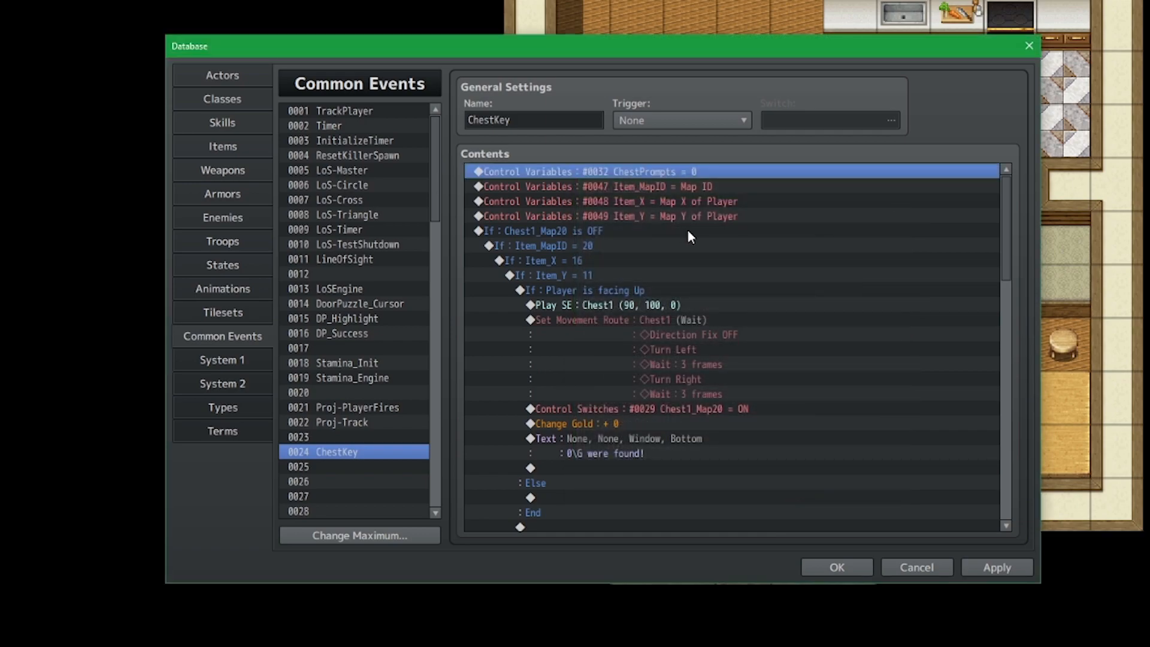
Move the ChestPrompts command into the facing-up condition's Else section of the Chest1_Map20 branch and set its constant to 1.
{"action": "key", "text": "ctrl+x"}
{"action": "scroll", "coordinate": [735, 489], "scroll_direction": "down", "scroll_amount": 2}
{"action": "left_click", "coordinate": [668, 395]}
{"action": "key", "text": "ctrl+v"}
{"action": "scroll", "coordinate": [721, 336], "scroll_direction": "down", "scroll_amount": 2}
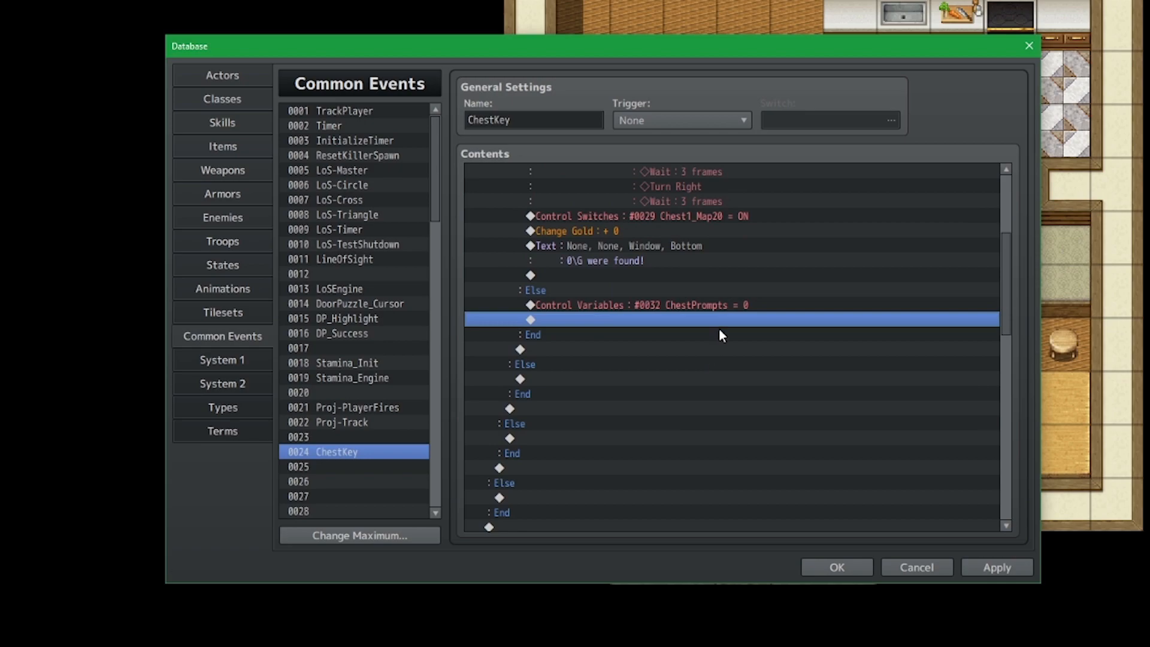
{"action": "double_click", "coordinate": [737, 308]}
{"action": "left_click", "coordinate": [734, 351]}
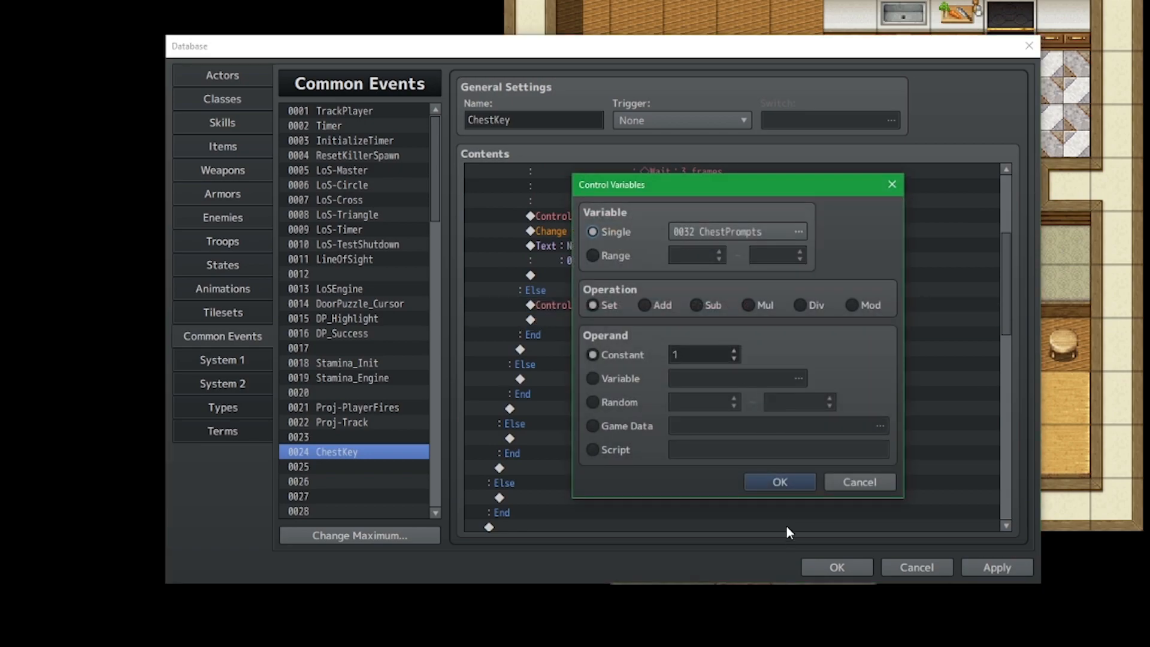
{"action": "left_click", "coordinate": [779, 487]}
Copy the ChestPrompts = 1 command into the facing-up condition's Else section of the Chest2_Map20 branch.
{"action": "scroll", "coordinate": [731, 354], "scroll_direction": "down", "scroll_amount": 10}
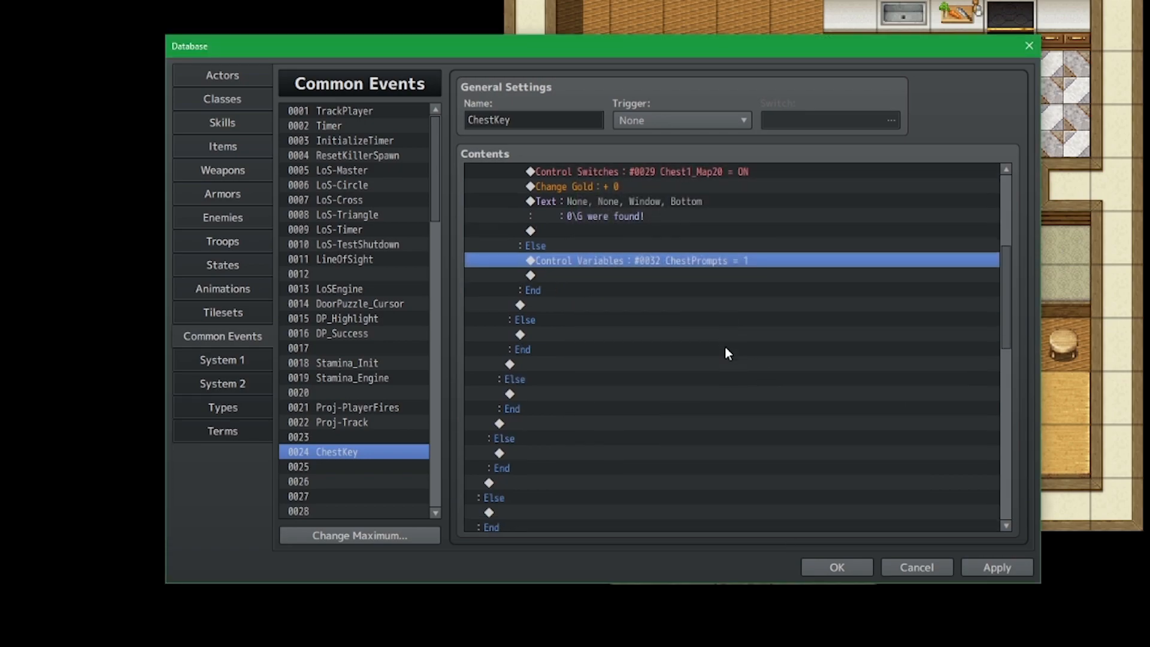
{"action": "left_click", "coordinate": [637, 364]}
{"action": "key", "text": "ctrl+v"}
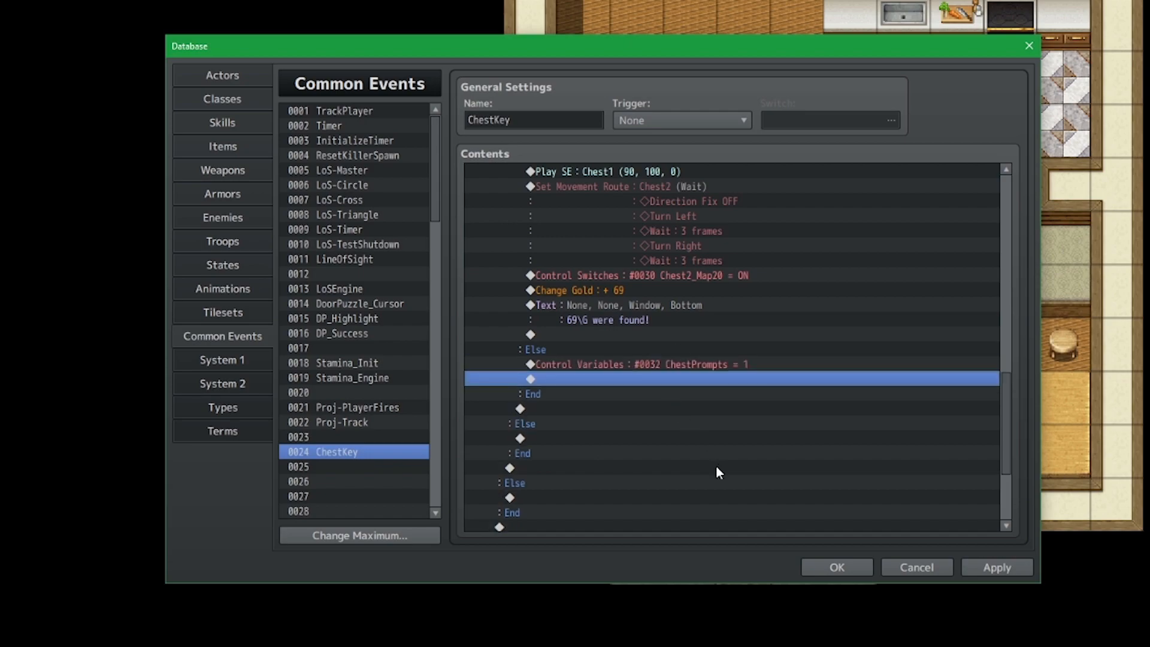
{"action": "scroll", "coordinate": [719, 473], "scroll_direction": "up", "scroll_amount": 6}
{"action": "scroll", "coordinate": [721, 459], "scroll_direction": "down", "scroll_amount": 2}
{"action": "scroll", "coordinate": [713, 452], "scroll_direction": "up", "scroll_amount": 4}
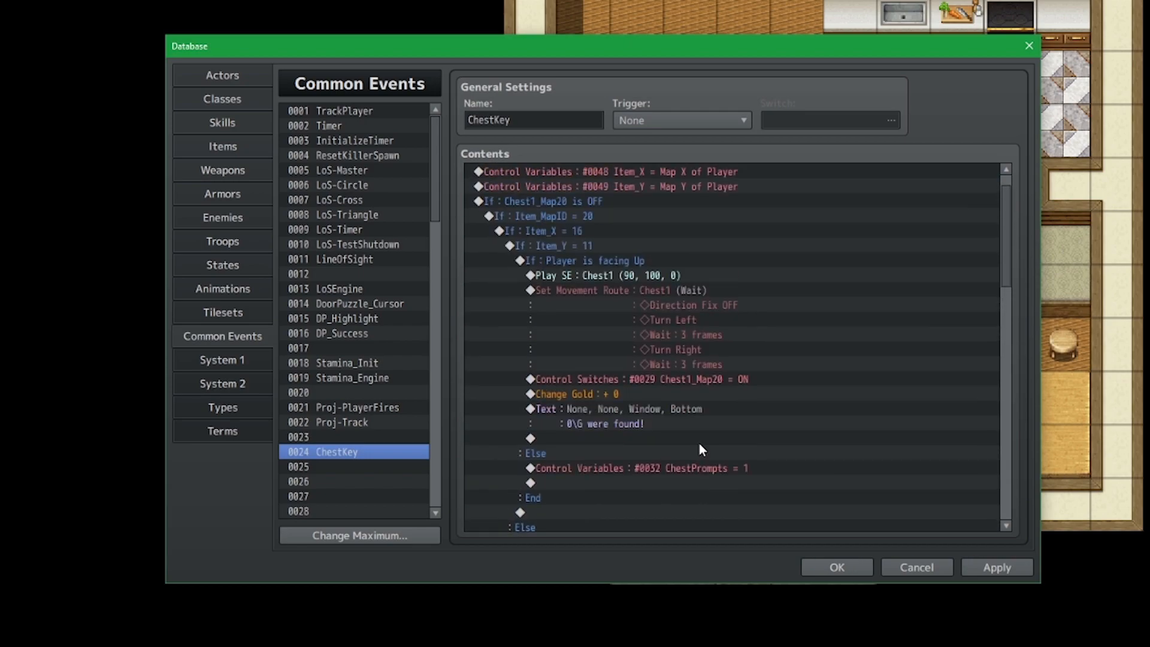
{"action": "scroll", "coordinate": [698, 435], "scroll_direction": "down", "scroll_amount": 1}
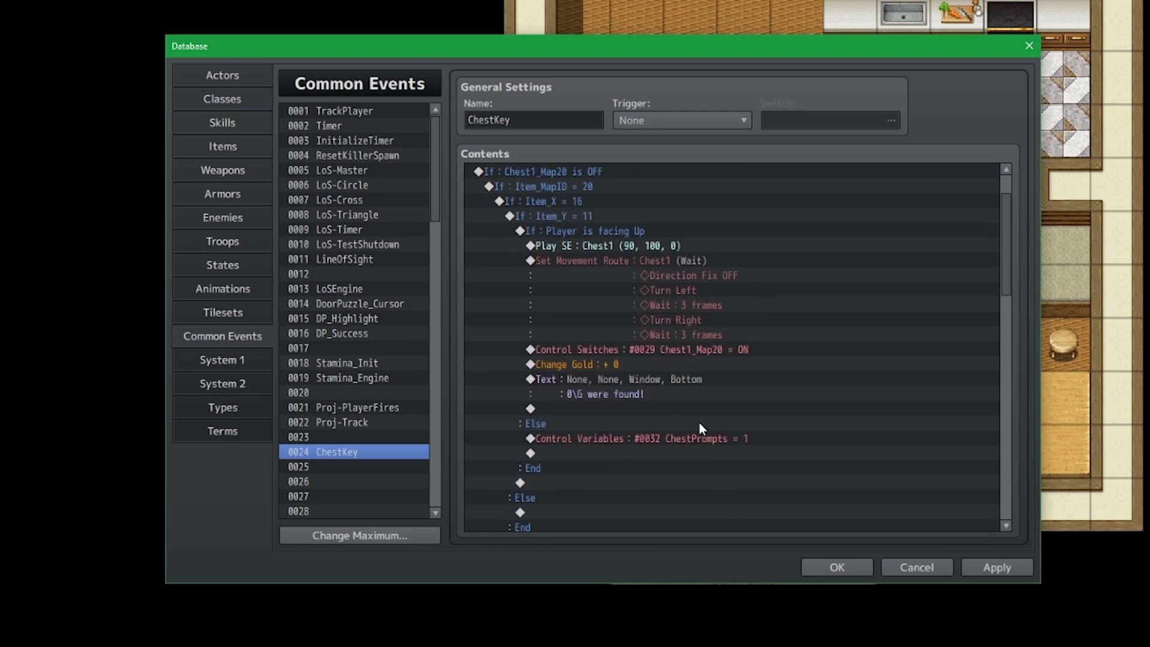
Paste the ChestPrompts command into the Item_Y condition's Else section of the Chest1_Map20 branch and set its constant to 2.
{"action": "left_click", "coordinate": [660, 229]}
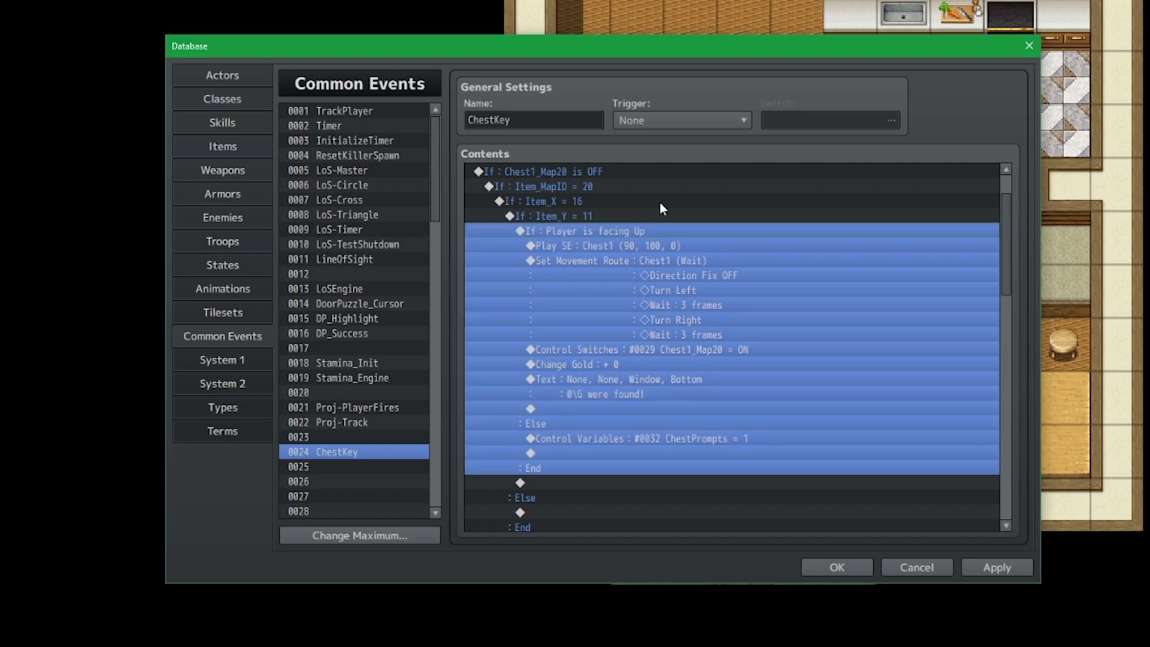
{"action": "left_click", "coordinate": [637, 202]}
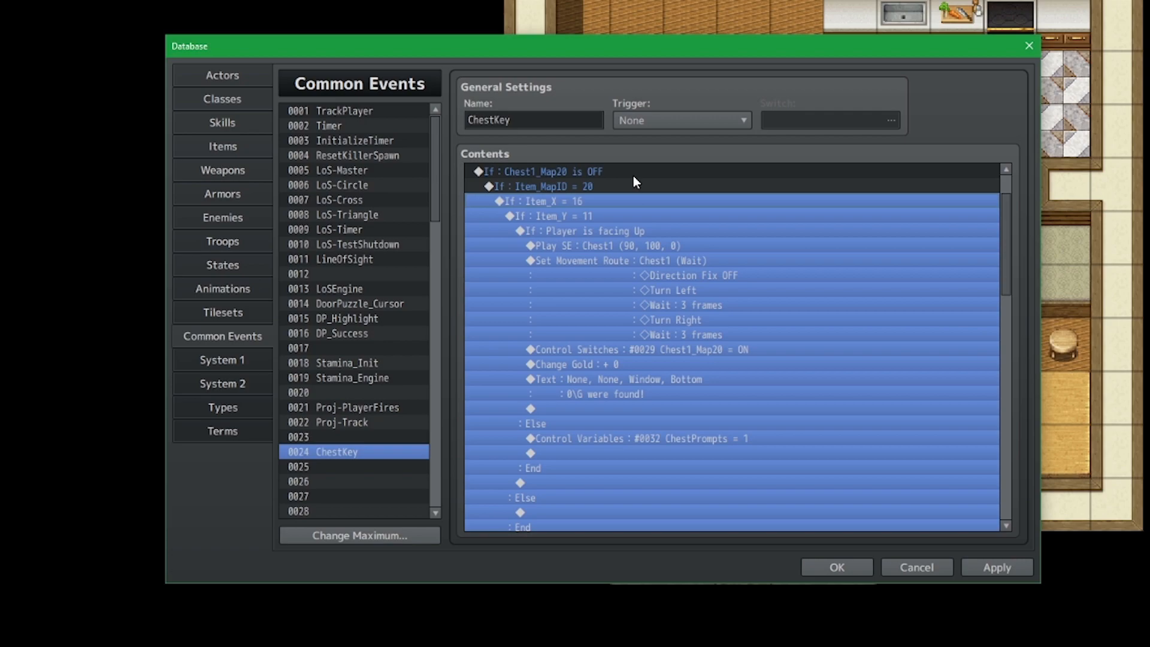
{"action": "scroll", "coordinate": [657, 358], "scroll_direction": "down", "scroll_amount": 3}
{"action": "left_click", "coordinate": [628, 371]}
{"action": "key", "text": "ctrl+v"}
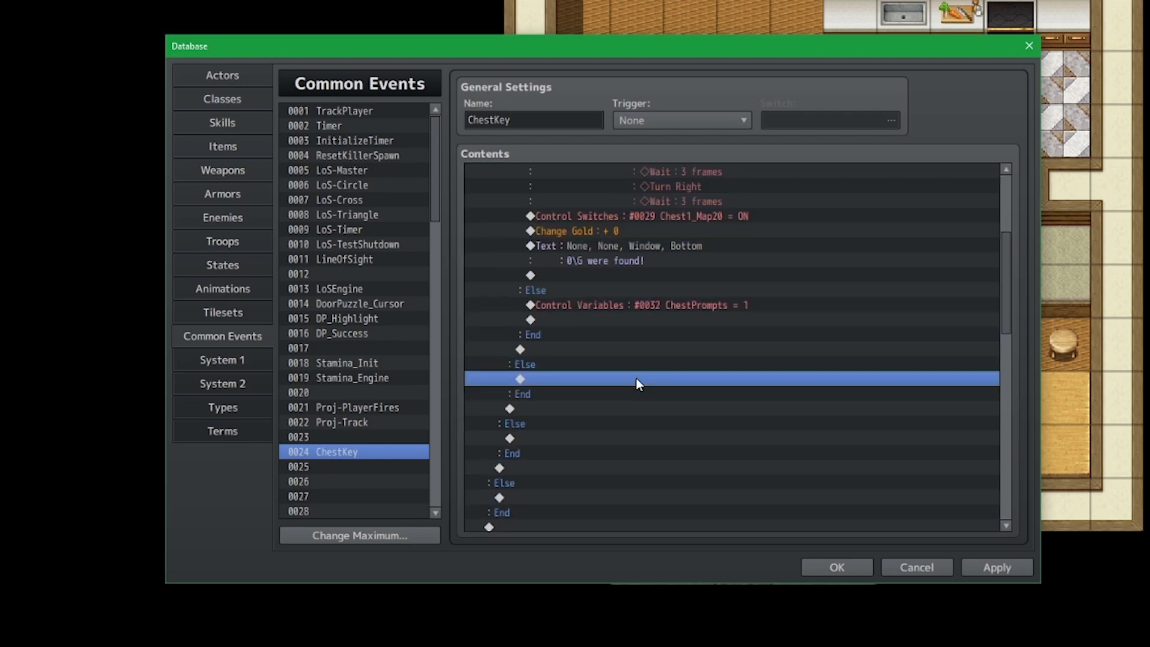
{"action": "double_click", "coordinate": [675, 386]}
{"action": "left_click", "coordinate": [732, 351]}
{"action": "left_click", "coordinate": [769, 483]}
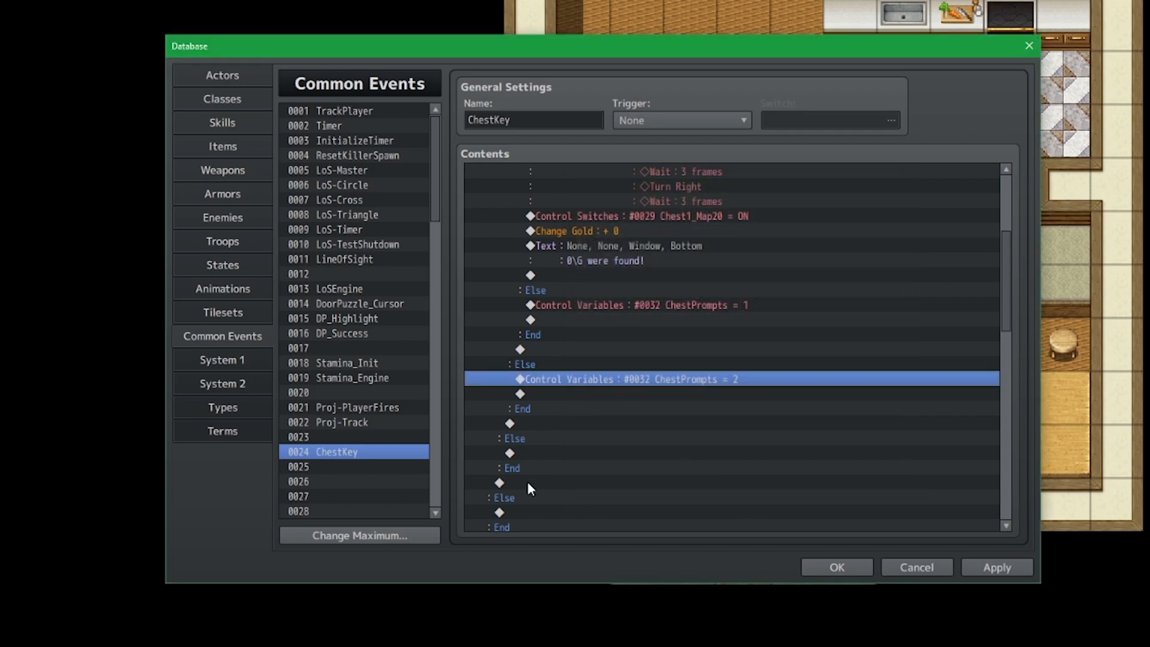
Copy the ChestPrompts = 2 command into the Item_X and Item_MapID conditions' Else sections of the Chest1_Map20 branch.
{"action": "left_click", "coordinate": [539, 442]}
{"action": "left_click", "coordinate": [559, 454]}
{"action": "key", "text": "ctrl+v"}
{"action": "scroll", "coordinate": [559, 454], "scroll_direction": "down", "scroll_amount": 2}
{"action": "left_click", "coordinate": [559, 451]}
{"action": "key", "text": "ctrl+v"}
{"action": "scroll", "coordinate": [559, 455], "scroll_direction": "down", "scroll_amount": 3}
{"action": "scroll", "coordinate": [560, 455], "scroll_direction": "down", "scroll_amount": 3}
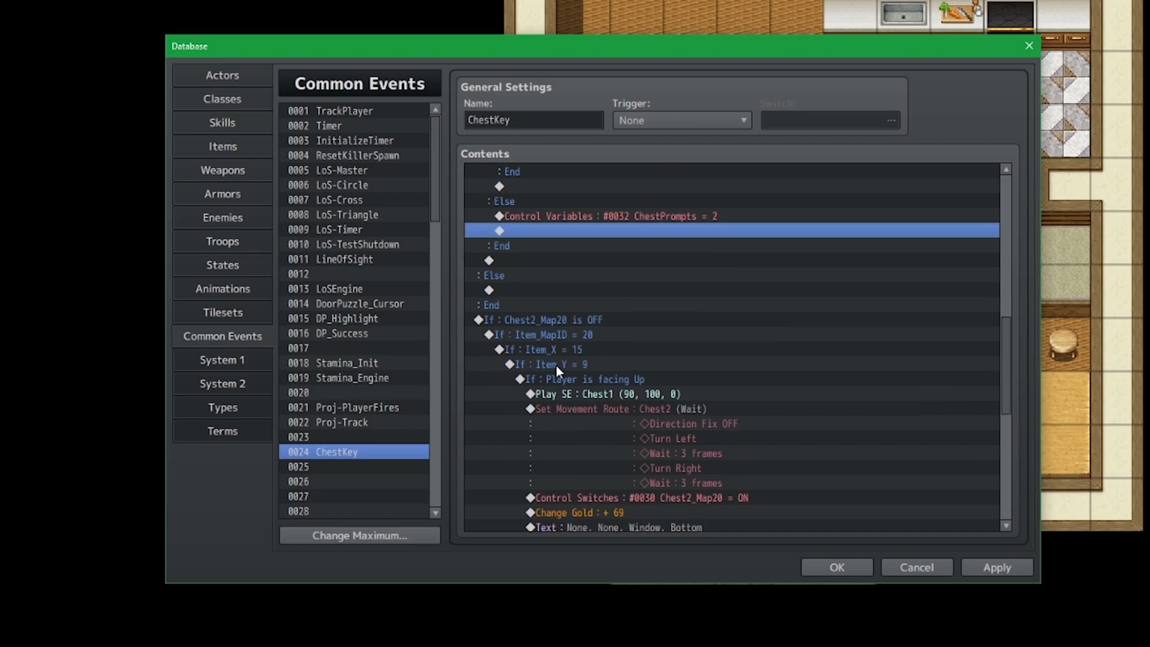
Examine the Chest1_Map20 branch from its outer switch condition through its nested conditions and Else sections.
{"action": "left_click", "coordinate": [542, 279]}
{"action": "key", "text": "ctrl+v"}
{"action": "scroll", "coordinate": [627, 404], "scroll_direction": "up", "scroll_amount": 5}
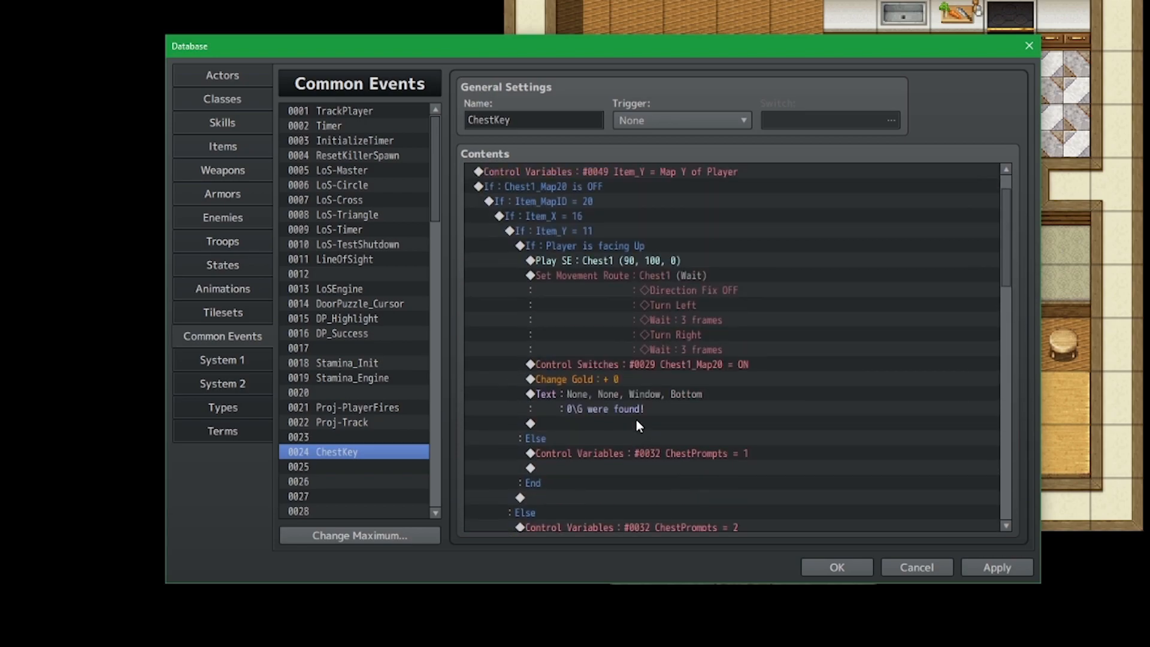
{"action": "scroll", "coordinate": [636, 423], "scroll_direction": "up", "scroll_amount": 1}
{"action": "left_click", "coordinate": [650, 232]}
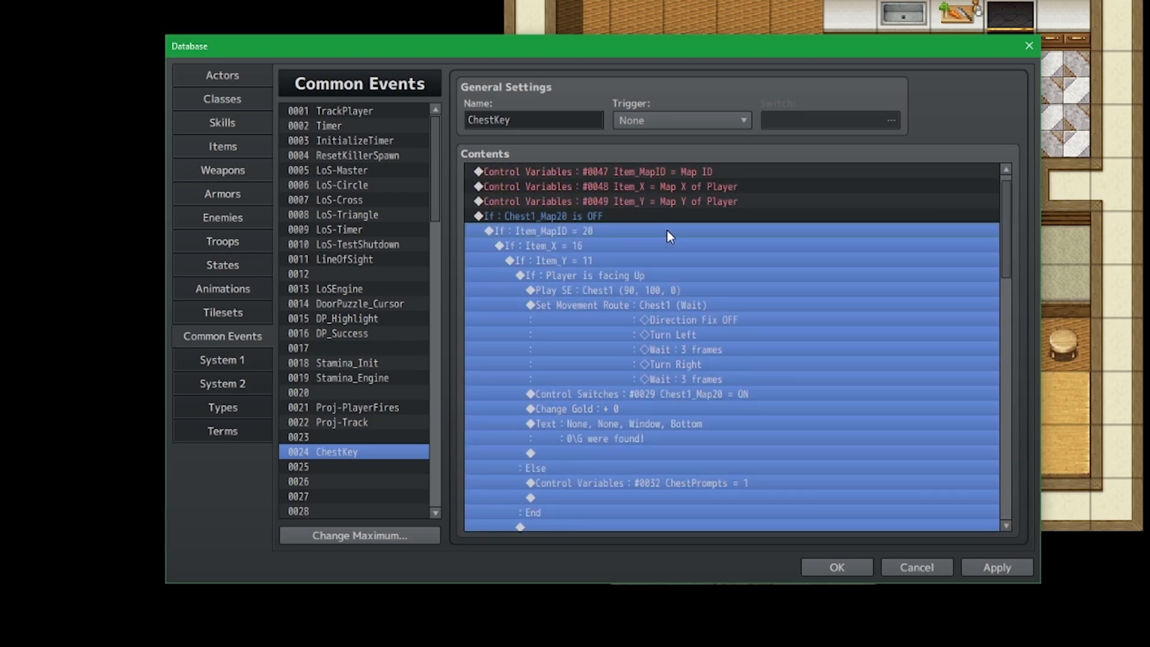
{"action": "scroll", "coordinate": [670, 231], "scroll_direction": "down", "scroll_amount": 8}
{"action": "scroll", "coordinate": [498, 400], "scroll_direction": "down", "scroll_amount": 1}
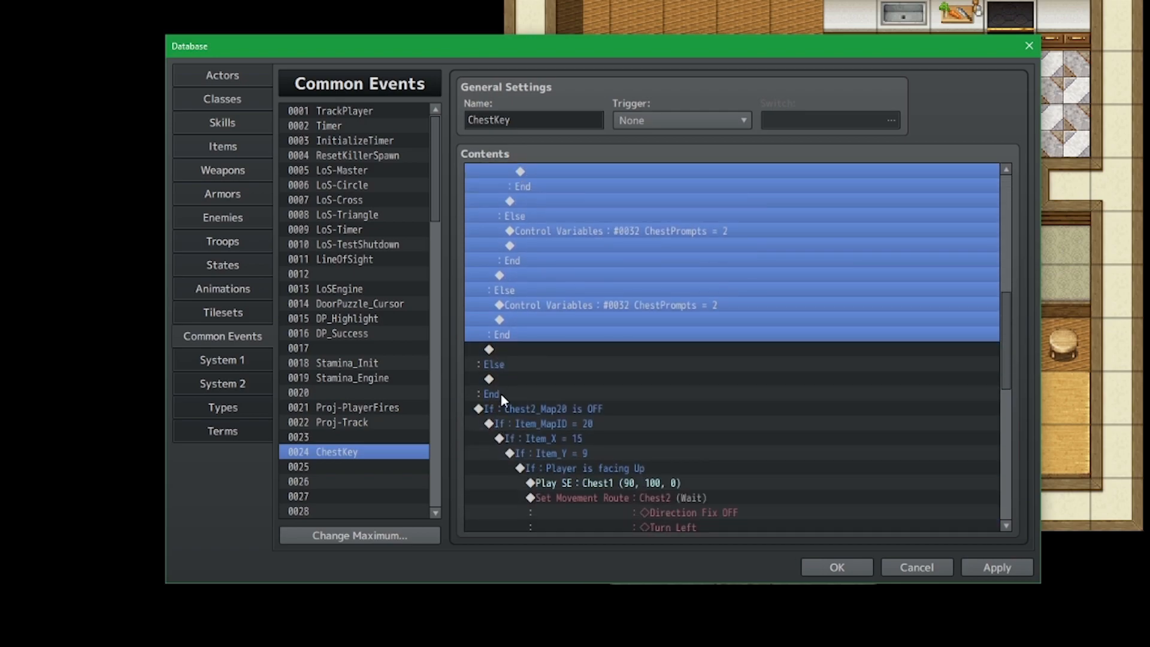
{"action": "scroll", "coordinate": [530, 401], "scroll_direction": "up", "scroll_amount": 9}
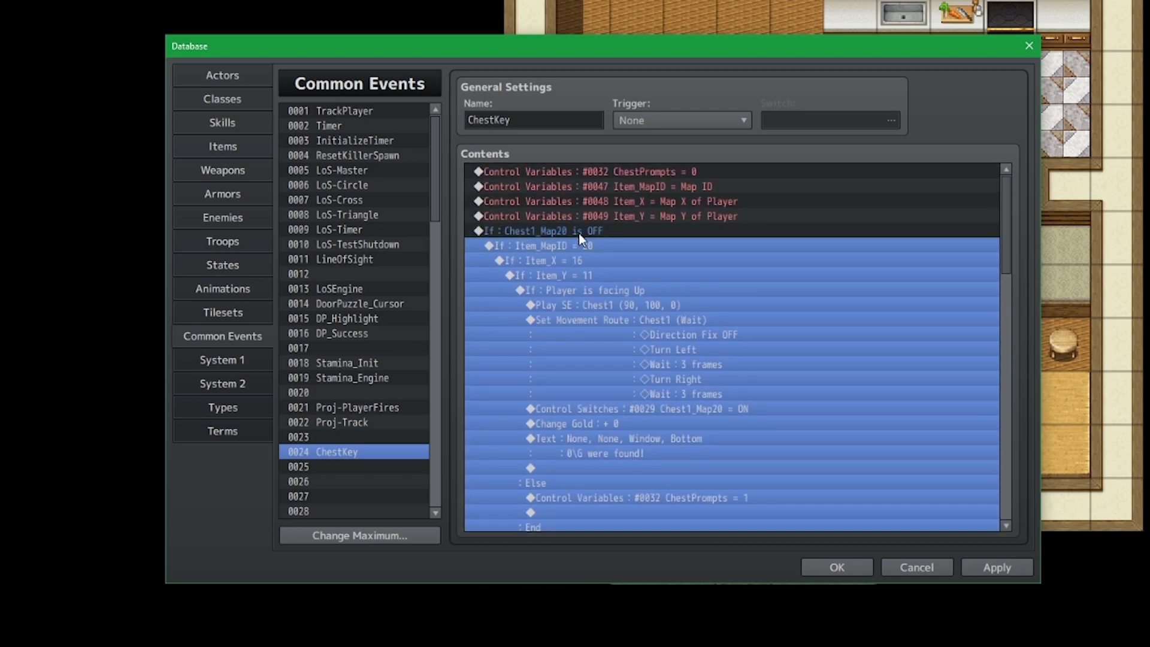
{"action": "left_click", "coordinate": [579, 233]}
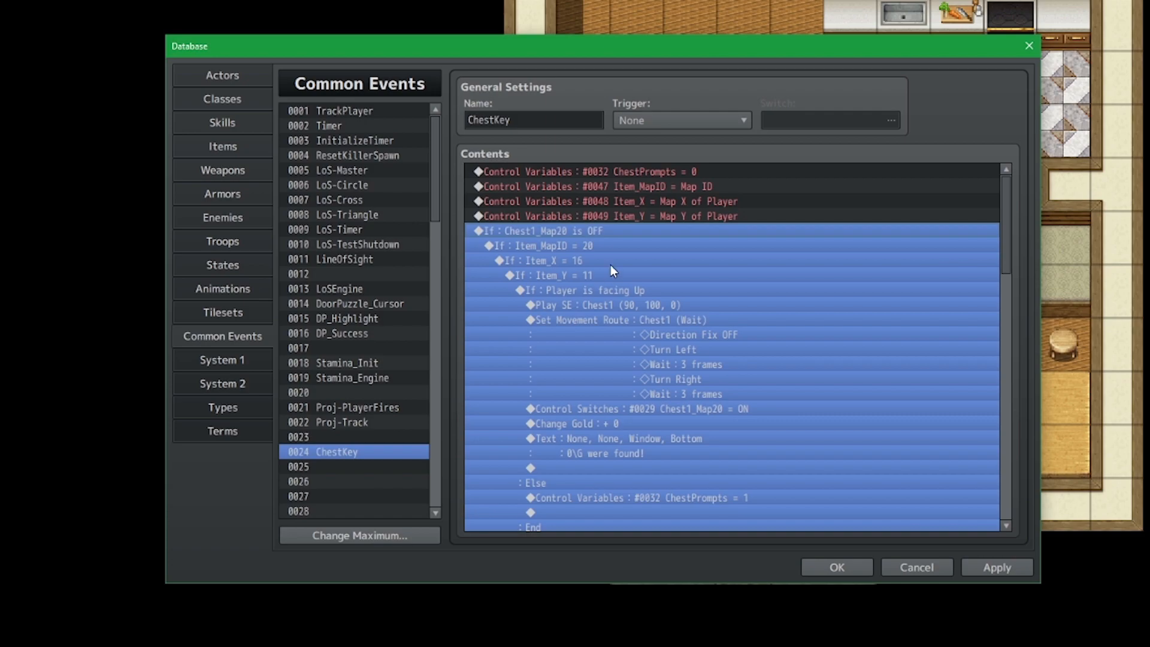
{"action": "scroll", "coordinate": [609, 249], "scroll_direction": "down", "scroll_amount": 8}
{"action": "scroll", "coordinate": [539, 359], "scroll_direction": "down", "scroll_amount": 1}
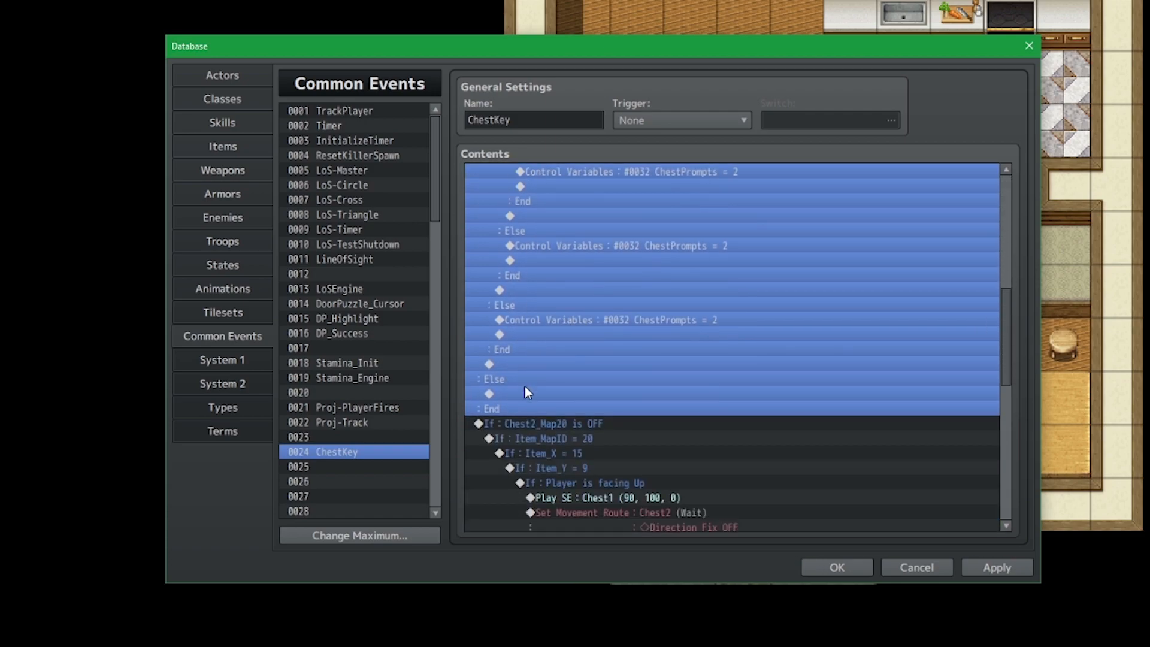
Copy the ChestPrompts = 2 command into the Item_Y, Item_X and Item_MapID conditions' Else sections of the Chest2_Map20 branch.
{"action": "left_click", "coordinate": [524, 380]}
{"action": "scroll", "coordinate": [523, 387], "scroll_direction": "down", "scroll_amount": 9}
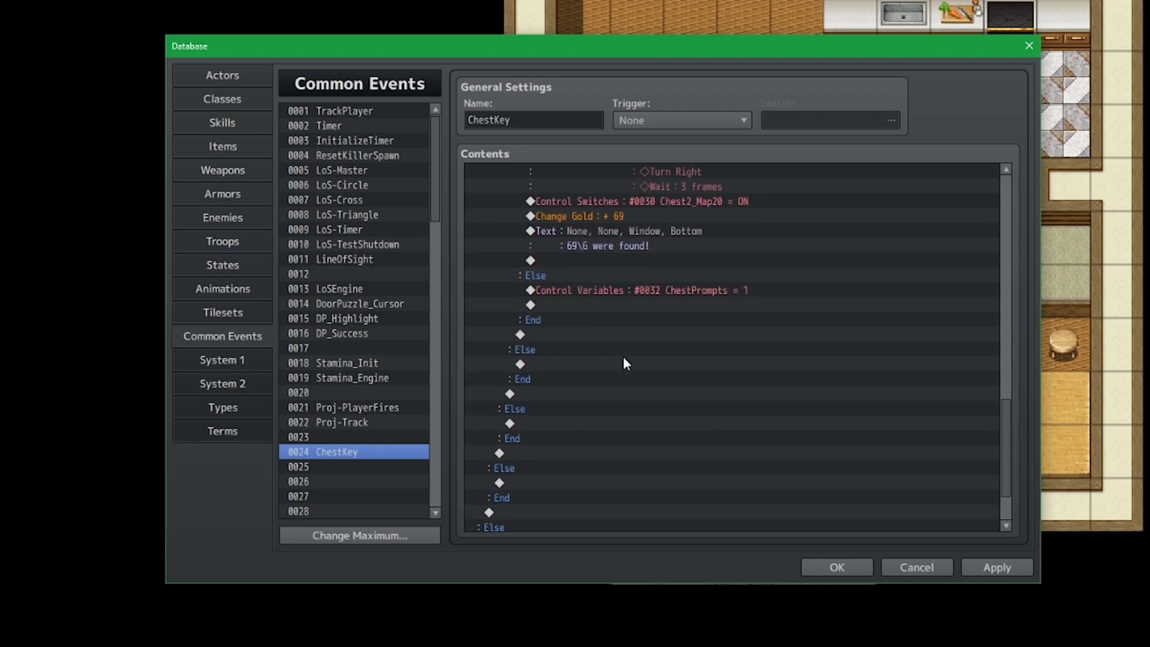
{"action": "left_click", "coordinate": [626, 360]}
{"action": "key", "text": "ctrl+v"}
{"action": "scroll", "coordinate": [642, 394], "scroll_direction": "down", "scroll_amount": 2}
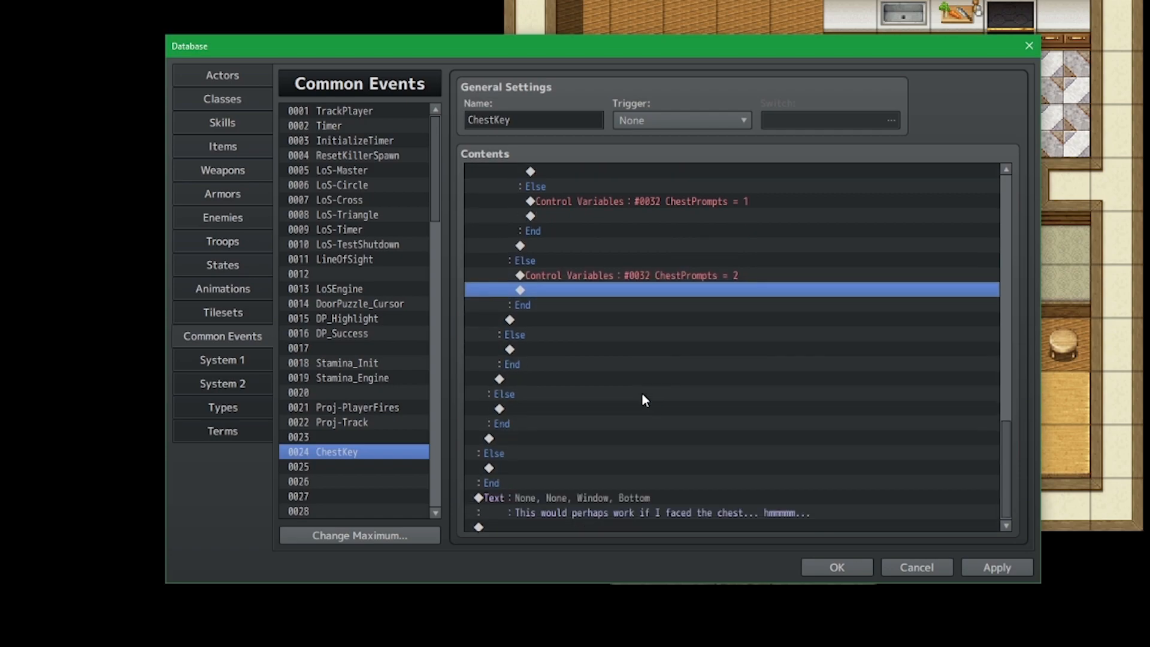
{"action": "left_click", "coordinate": [598, 348]}
{"action": "key", "text": "ctrl+v"}
{"action": "left_click", "coordinate": [580, 425]}
{"action": "key", "text": "ctrl+v"}
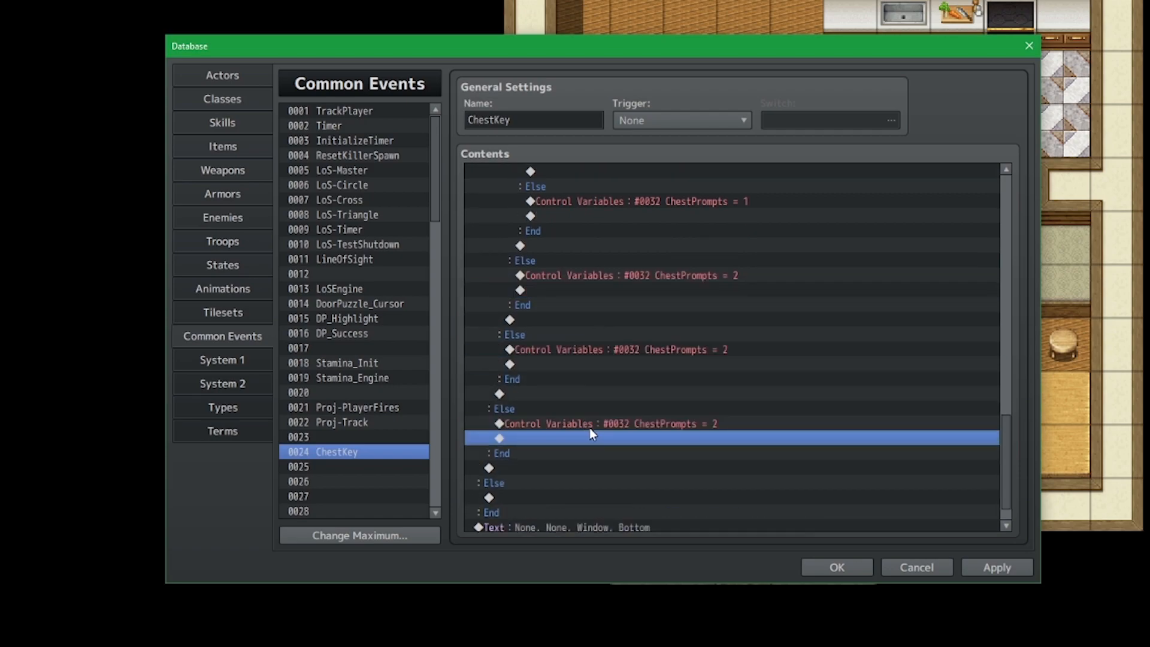
Insert a conditional branch without Else above the final text message, checking that the ChestPrompts variable equals 1.
{"action": "scroll", "coordinate": [602, 443], "scroll_direction": "down", "scroll_amount": 1}
{"action": "left_click", "coordinate": [632, 492]}
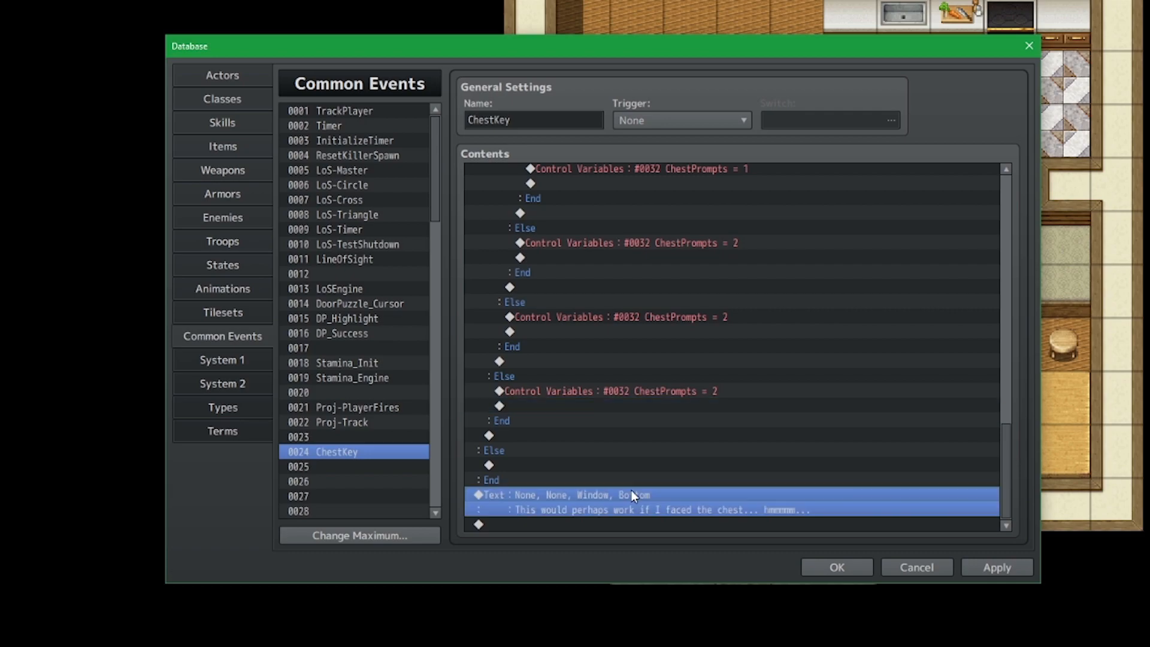
{"action": "key", "text": "Return"}
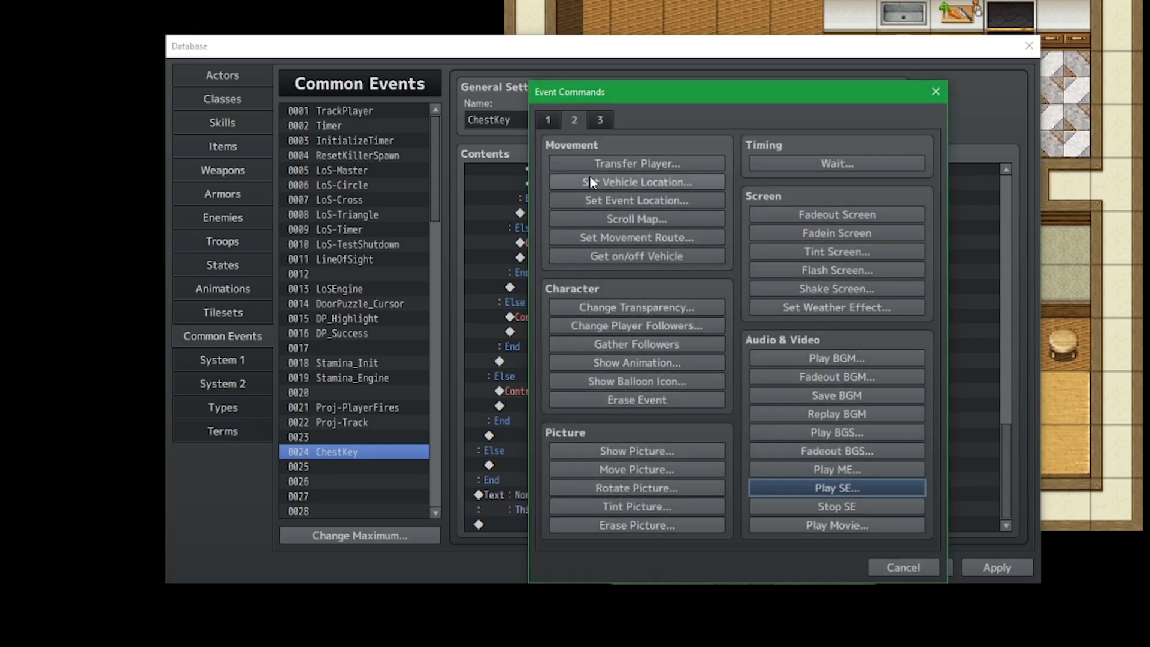
{"action": "left_click", "coordinate": [544, 115]}
{"action": "left_click", "coordinate": [638, 398]}
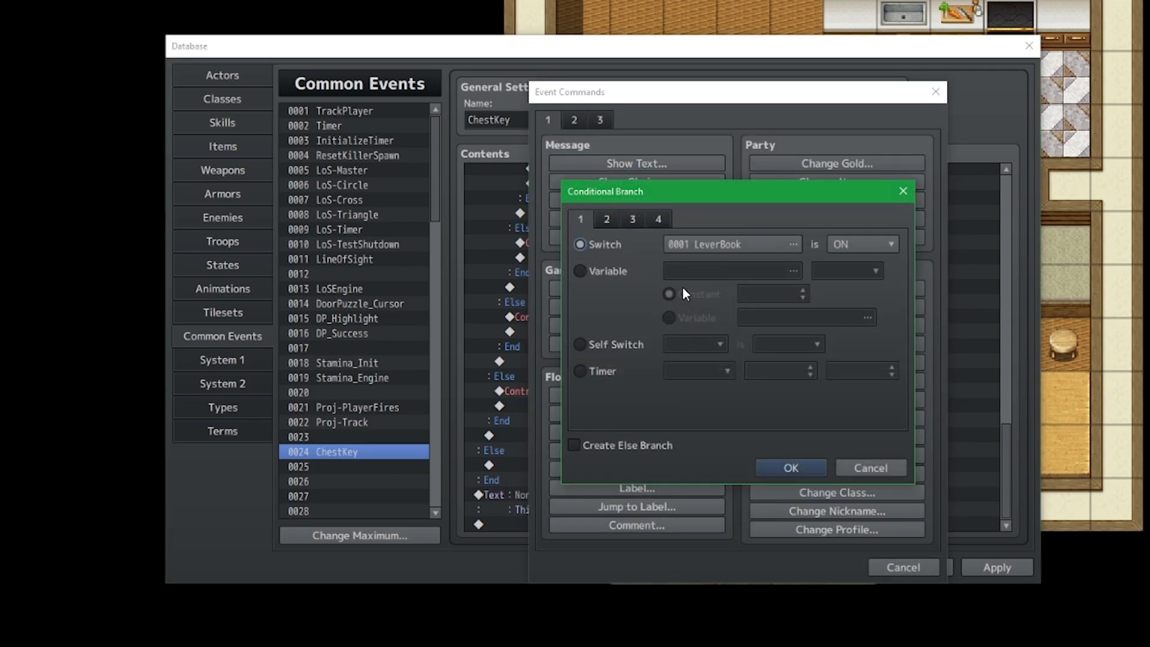
{"action": "left_click", "coordinate": [613, 270]}
{"action": "left_click", "coordinate": [793, 271]}
{"action": "left_click", "coordinate": [773, 337]}
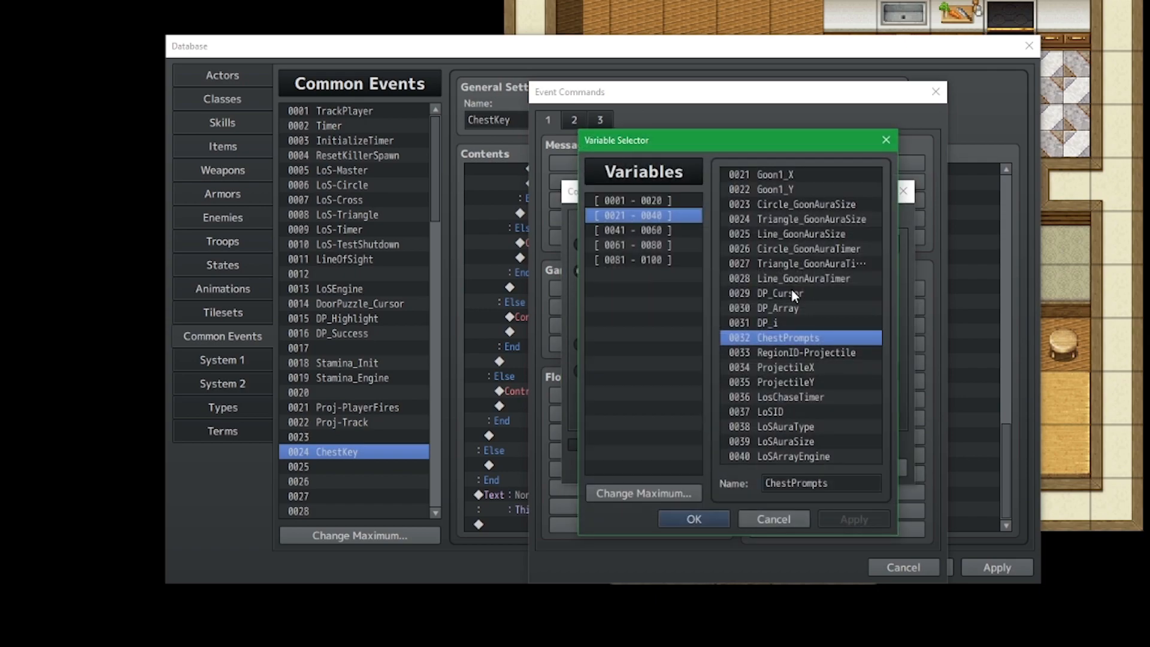
{"action": "left_click", "coordinate": [707, 514]}
{"action": "scroll", "coordinate": [758, 288], "scroll_direction": "up", "scroll_amount": 1}
{"action": "left_click", "coordinate": [807, 462]}
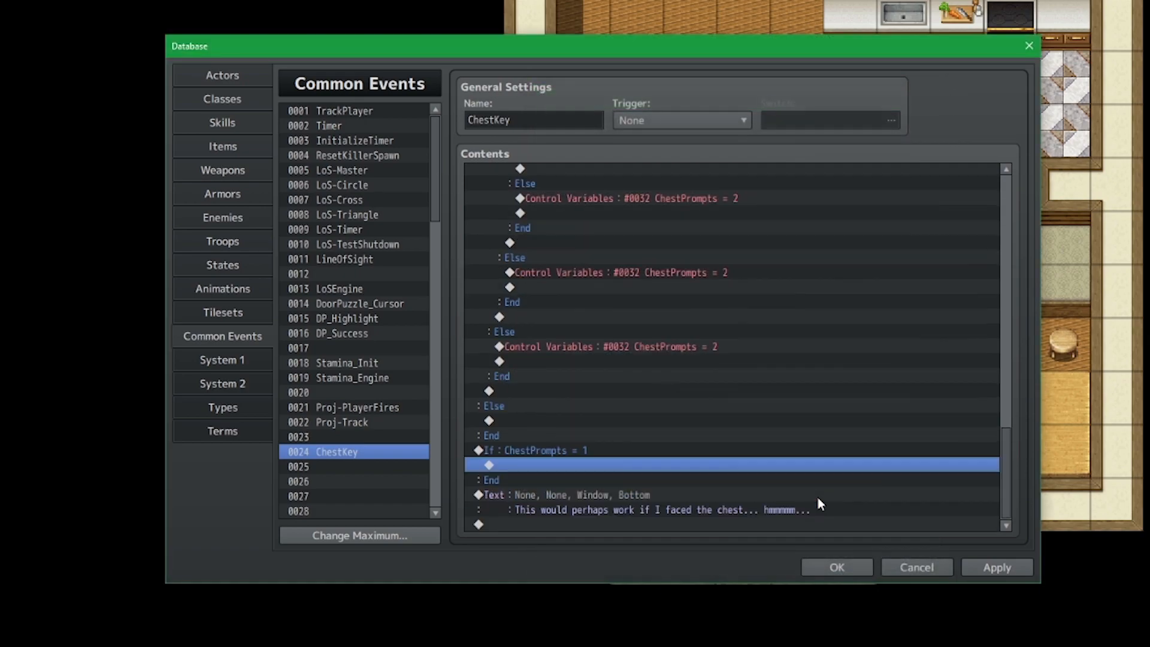
Move the "This would perhaps work if I faced the chest... hmmmmm..." text into the ChestPrompts = 1 branch and apply the changes.
{"action": "left_click", "coordinate": [694, 493]}
{"action": "key", "text": "ctrl+x"}
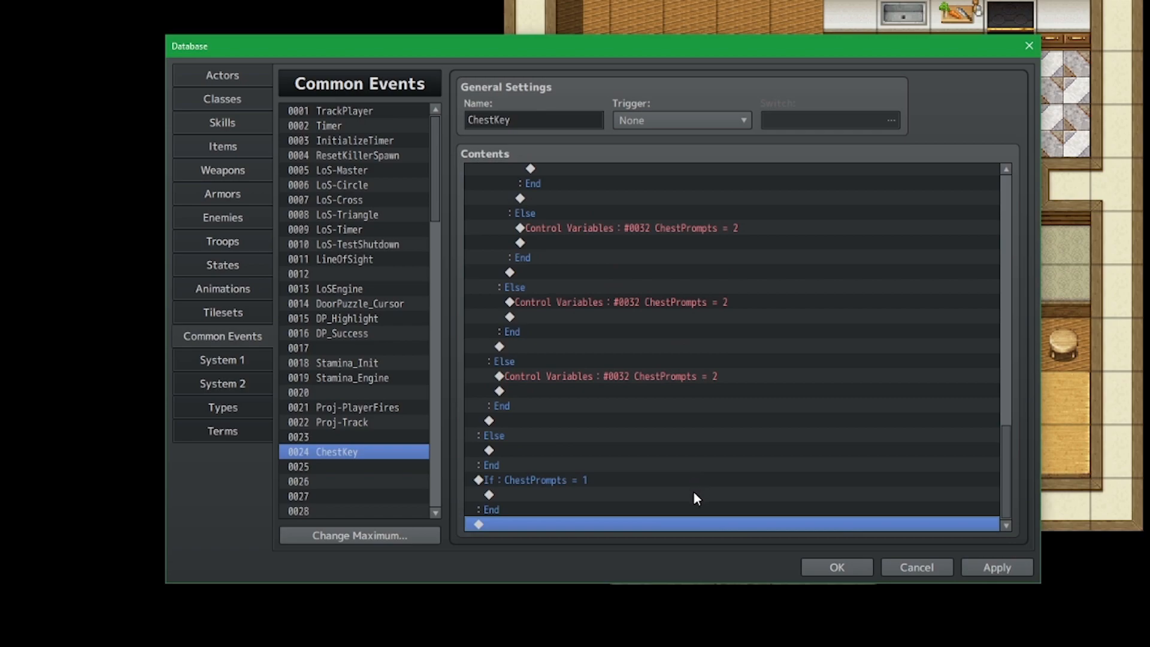
{"action": "left_click", "coordinate": [693, 491]}
{"action": "key", "text": "ctrl+v"}
{"action": "left_click", "coordinate": [994, 566]}
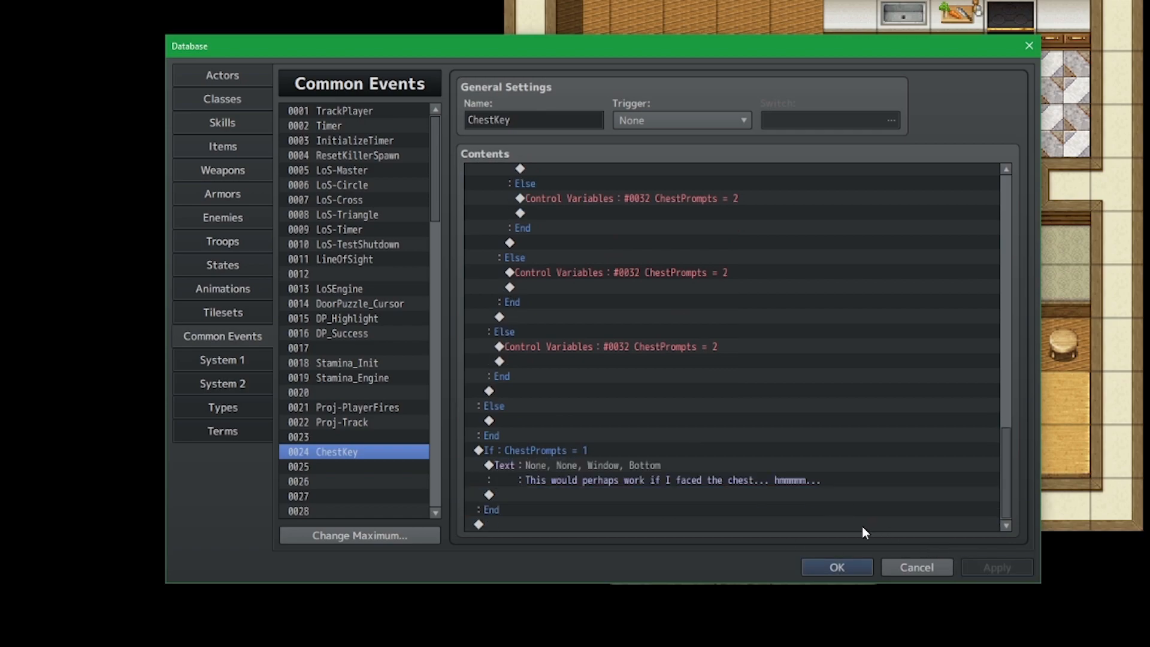
Duplicate the ChestPrompts = 1 branch at the end of the event, set the copy's constant to 2 and apply the changes.
{"action": "left_click", "coordinate": [750, 452]}
{"action": "key", "text": "ctrl+c"}
{"action": "left_click", "coordinate": [617, 525]}
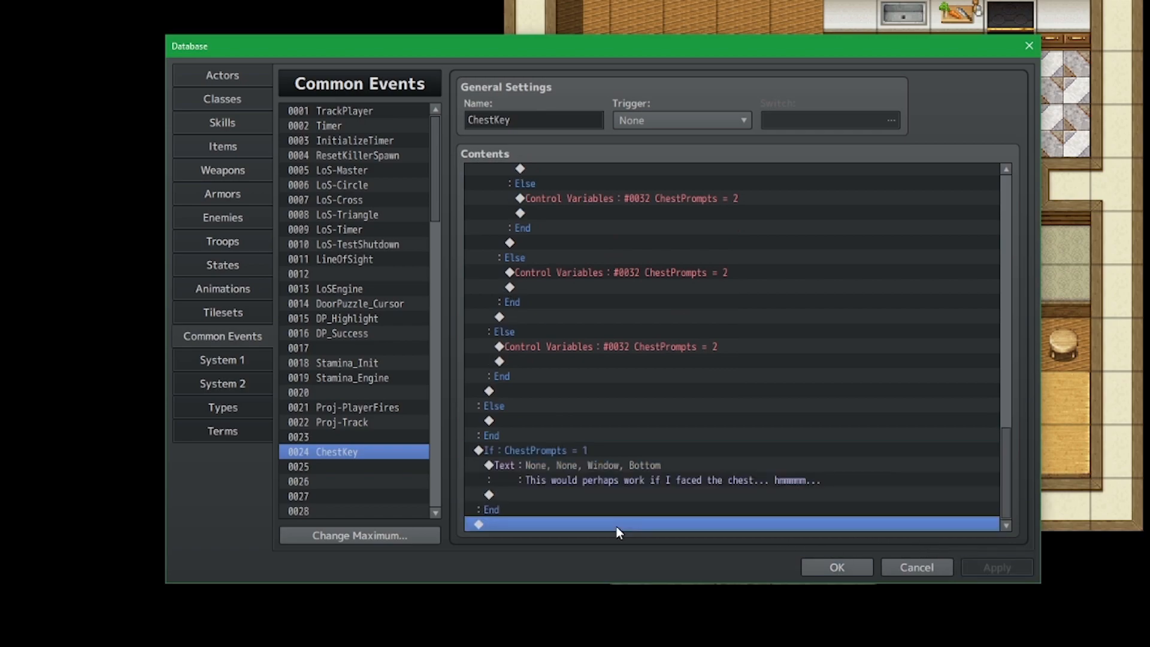
{"action": "key", "text": "ctrl+v"}
{"action": "left_click", "coordinate": [619, 449]}
{"action": "double_click", "coordinate": [618, 449]}
{"action": "scroll", "coordinate": [759, 304], "scroll_direction": "up", "scroll_amount": 1}
{"action": "left_click", "coordinate": [794, 471]}
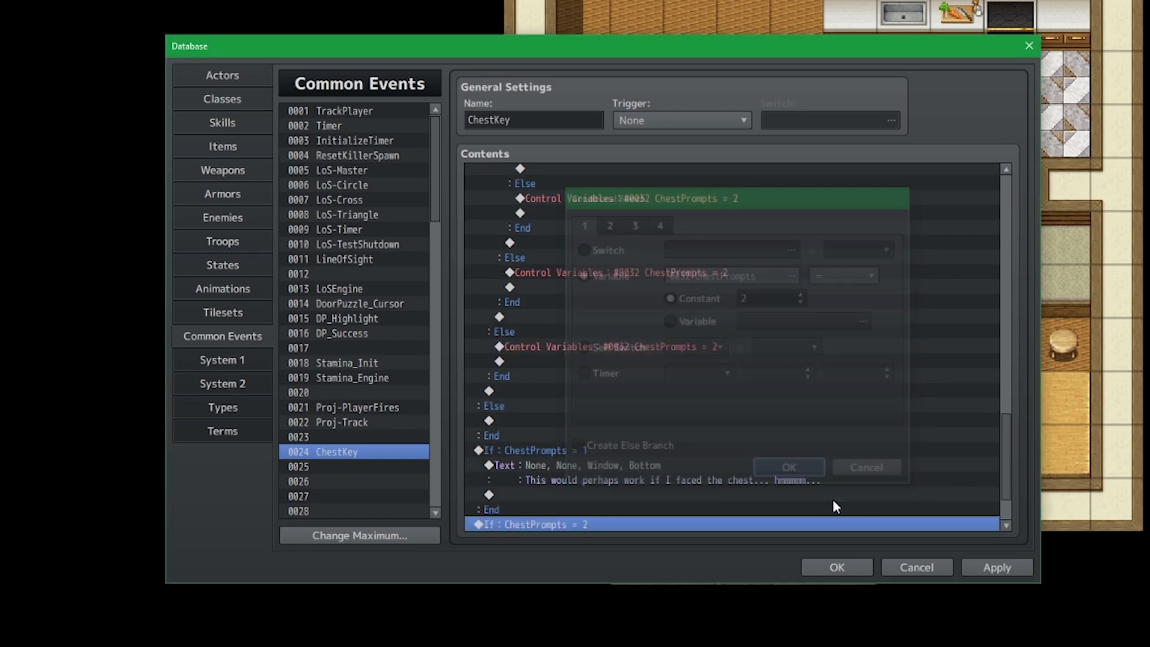
{"action": "left_click", "coordinate": [991, 568]}
Change the ChestPrompts = 2 branch's message to "Am I even doing this correctly anymore?\.\.\. What is life?" and apply the changes.
{"action": "left_click", "coordinate": [710, 482]}
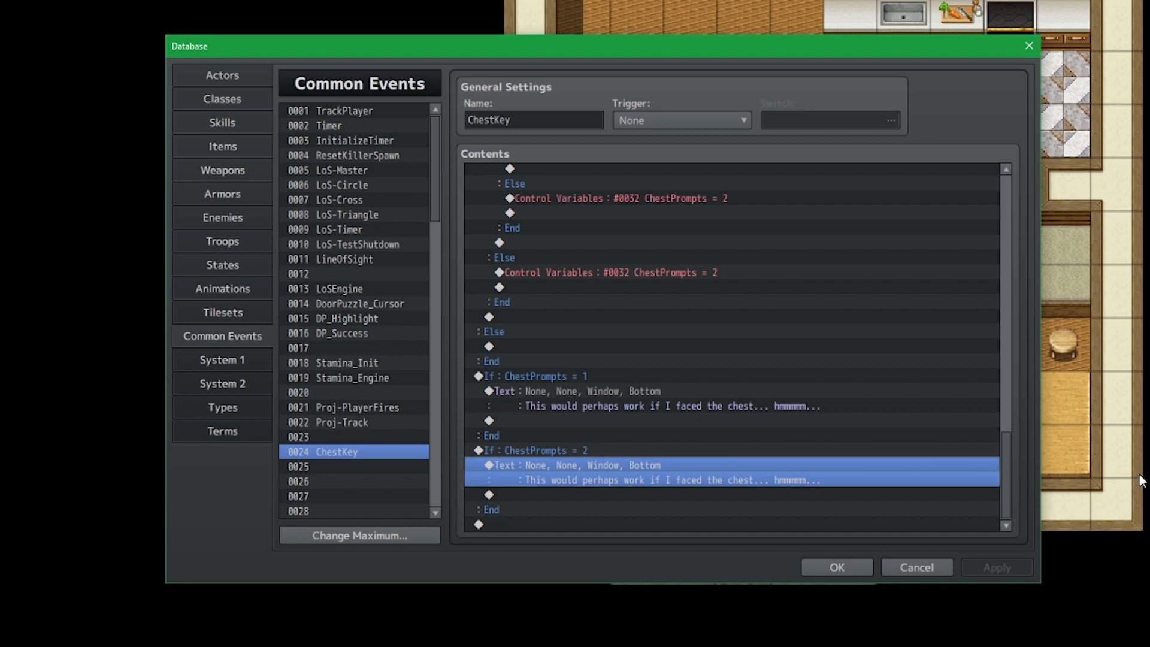
{"action": "key", "text": "Return"}
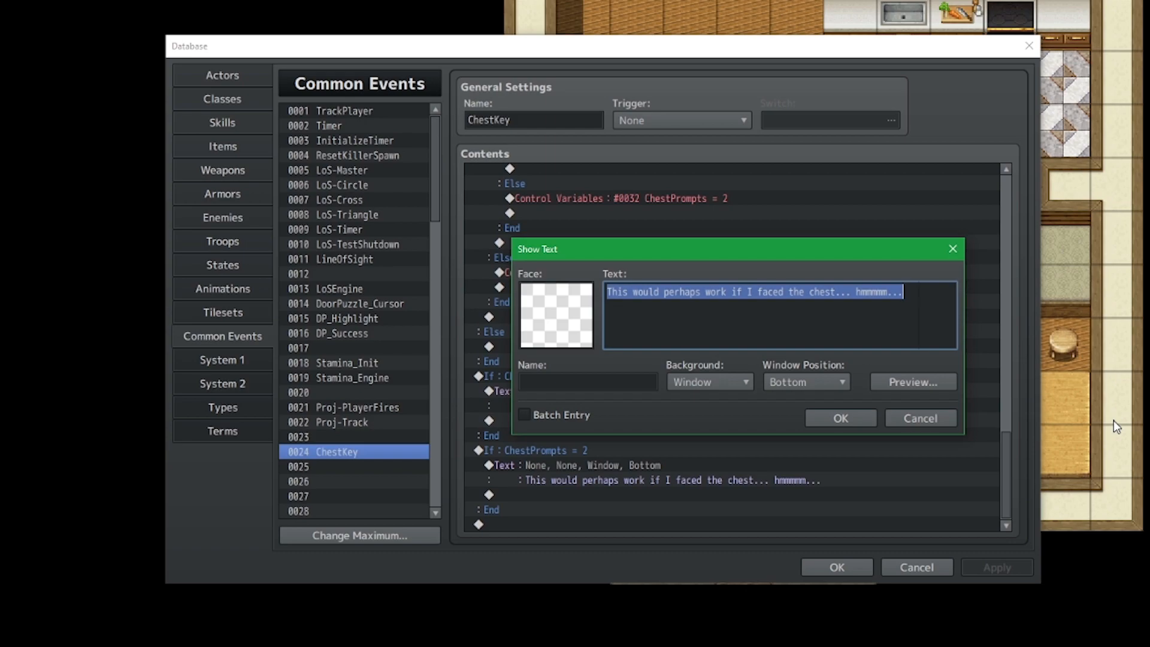
{"action": "type", "text": "A"}
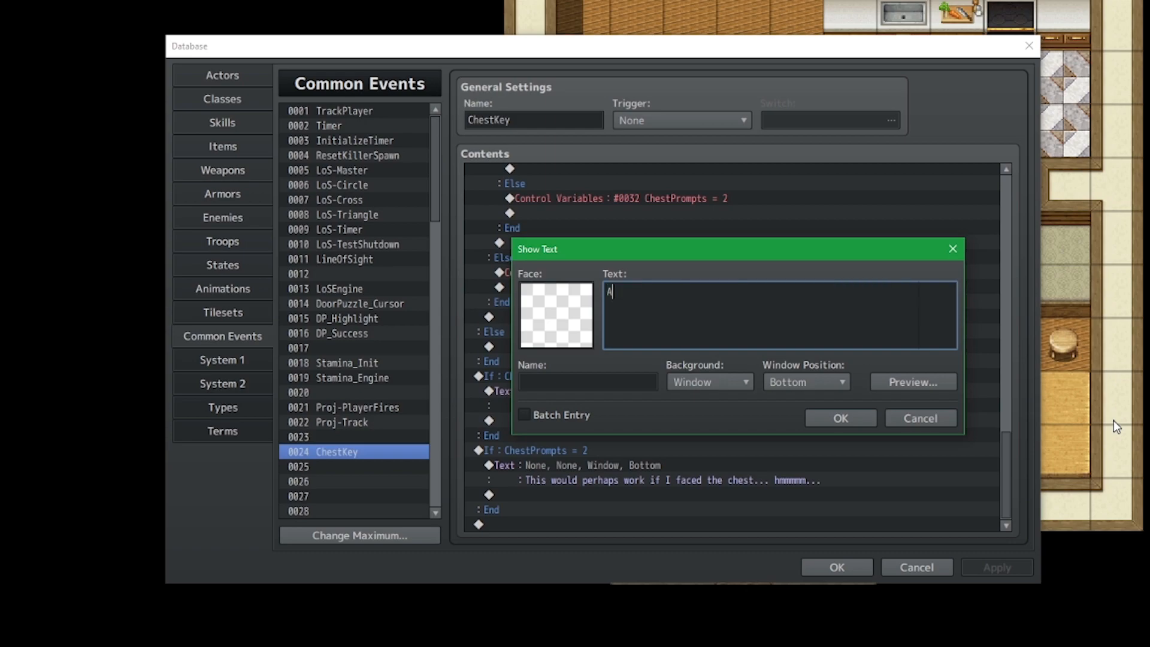
{"action": "type", "text": "m I even doing this corre"}
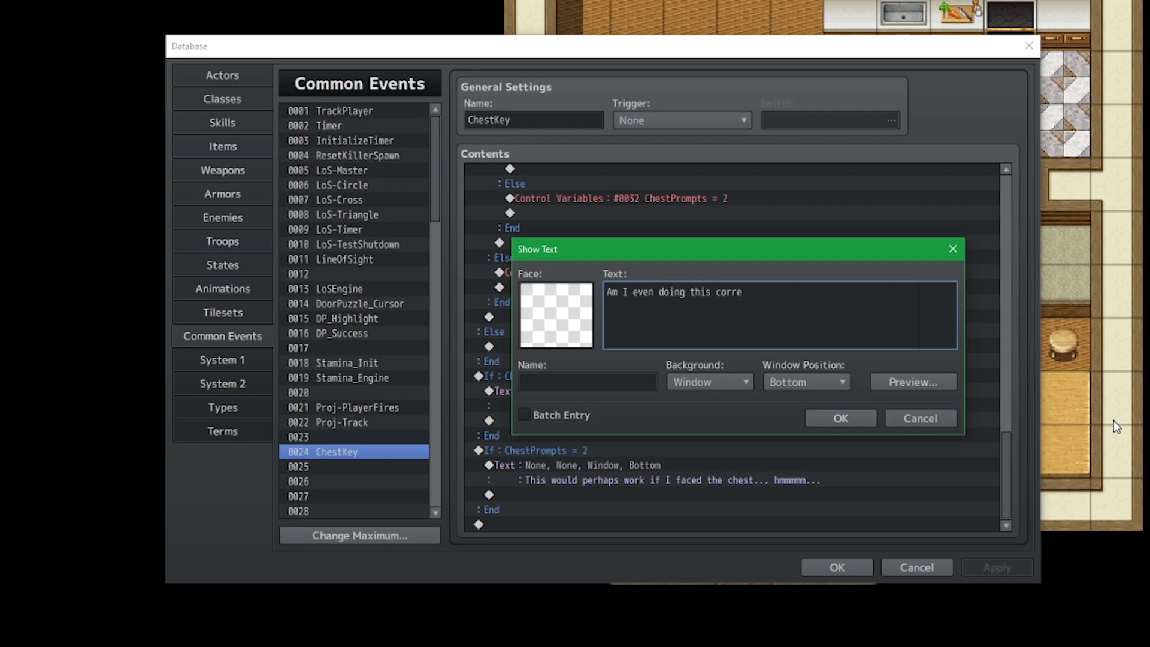
{"action": "type", "text": "ctly anymore?\\.\\.\\. What is life?"}
{"action": "key", "text": "ctrl+Return"}
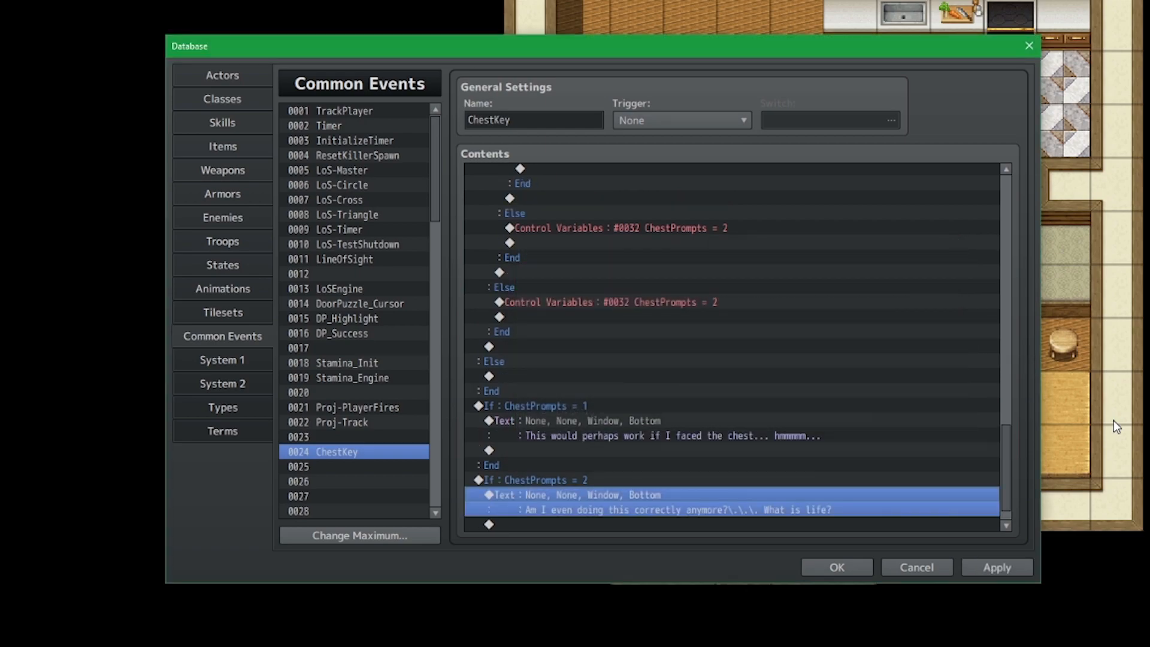
{"action": "left_click", "coordinate": [977, 567]}
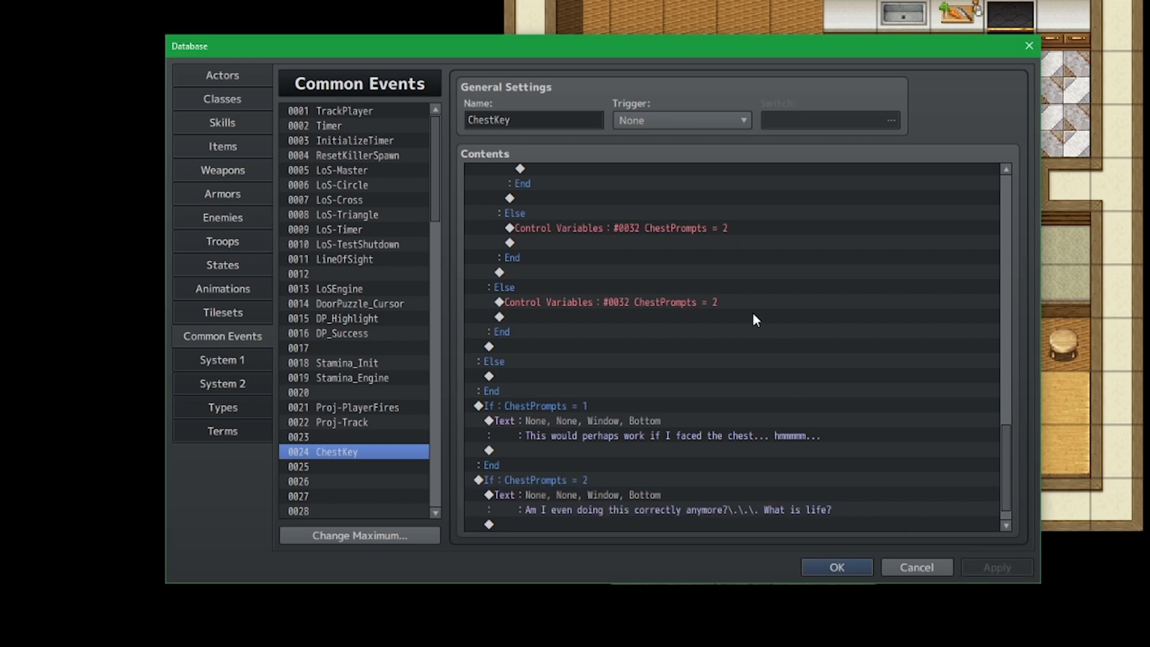
Review the whole ChestKey event, comparing both chest branches' ChestPrompts values with the message branches at the end.
{"action": "scroll", "coordinate": [810, 474], "scroll_direction": "up", "scroll_amount": 3}
{"action": "scroll", "coordinate": [810, 527], "scroll_direction": "down", "scroll_amount": 1}
{"action": "scroll", "coordinate": [774, 509], "scroll_direction": "up", "scroll_amount": 10}
{"action": "scroll", "coordinate": [658, 367], "scroll_direction": "up", "scroll_amount": 10}
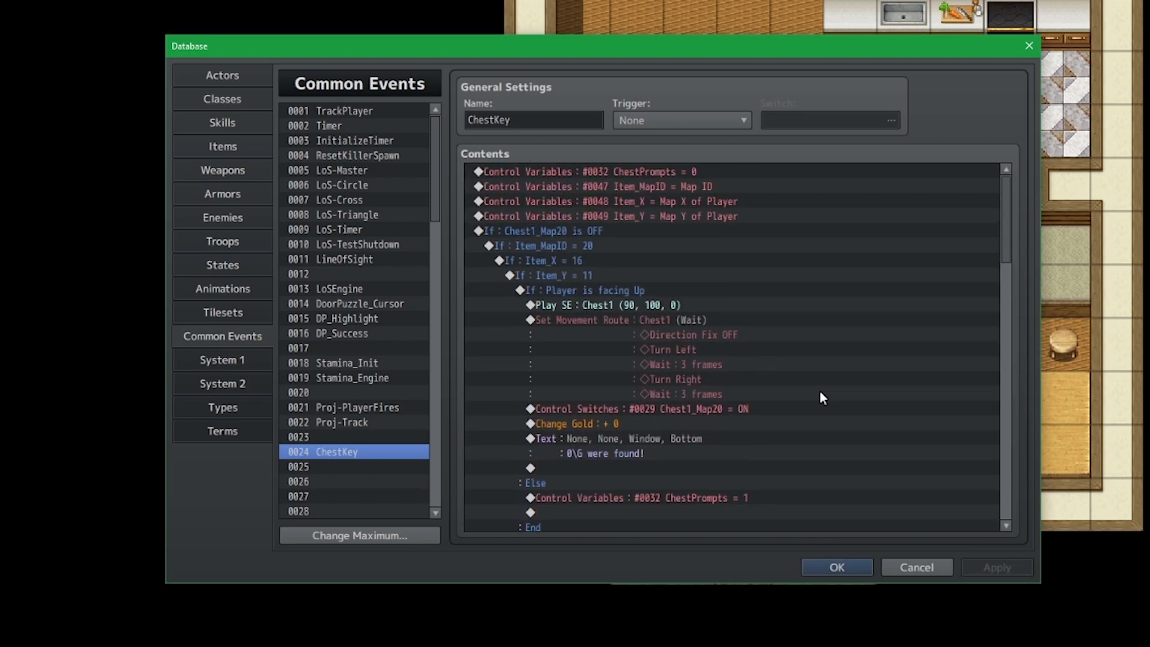
{"action": "scroll", "coordinate": [821, 393], "scroll_direction": "down", "scroll_amount": 3}
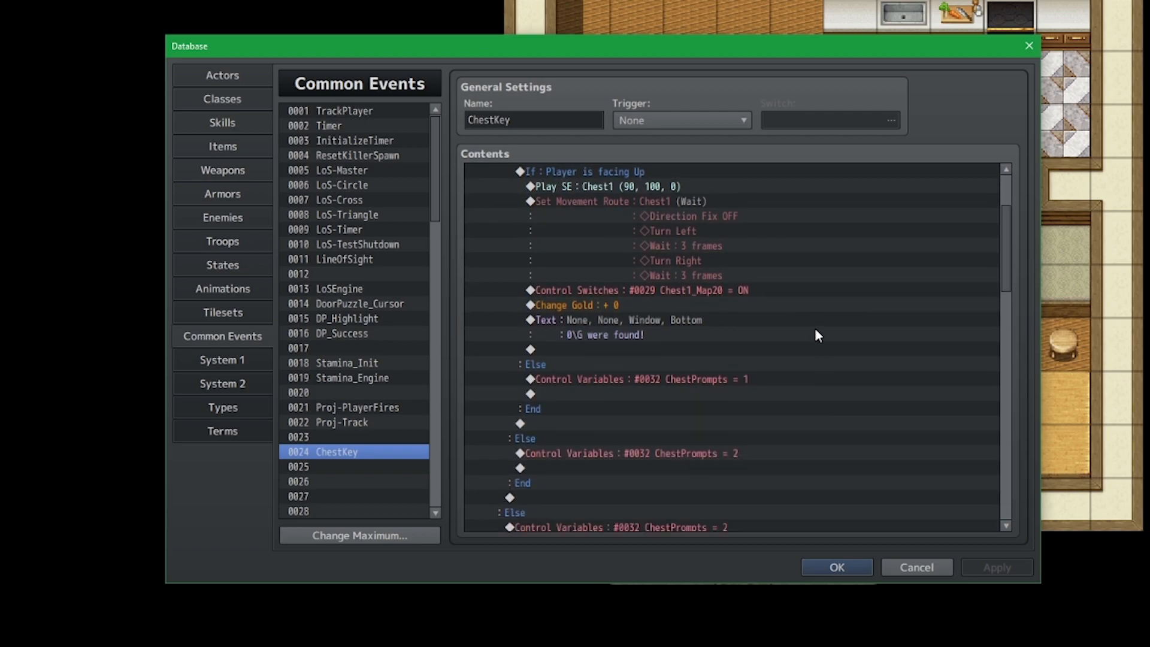
{"action": "scroll", "coordinate": [905, 299], "scroll_direction": "up", "scroll_amount": 3}
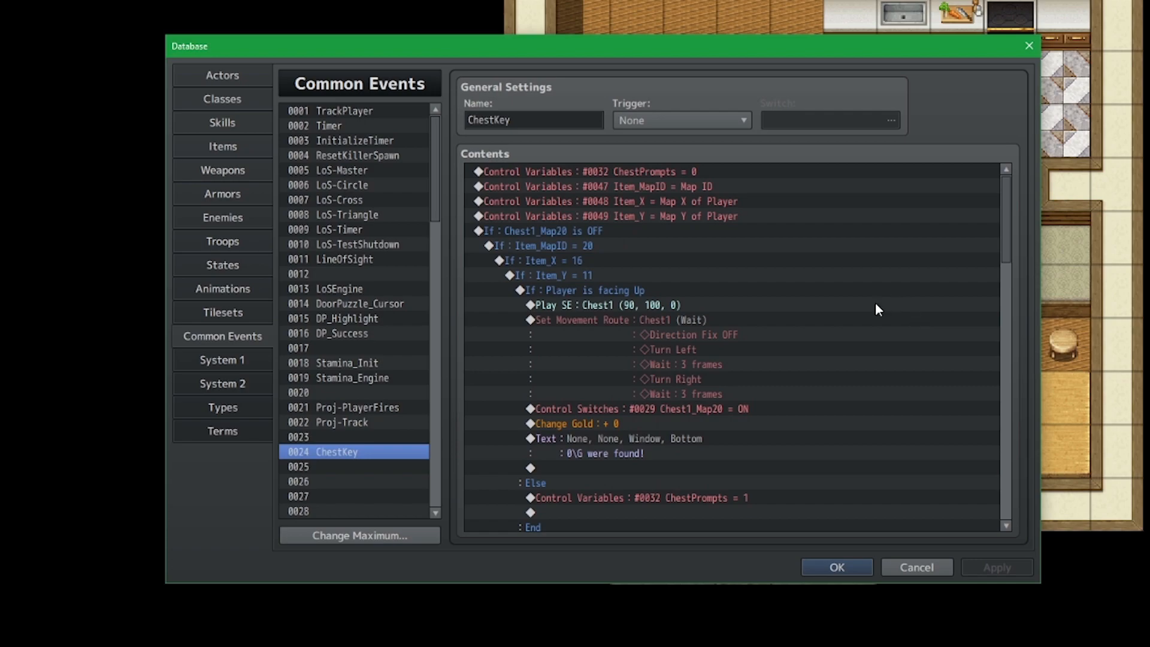
{"action": "scroll", "coordinate": [704, 264], "scroll_direction": "down", "scroll_amount": 9}
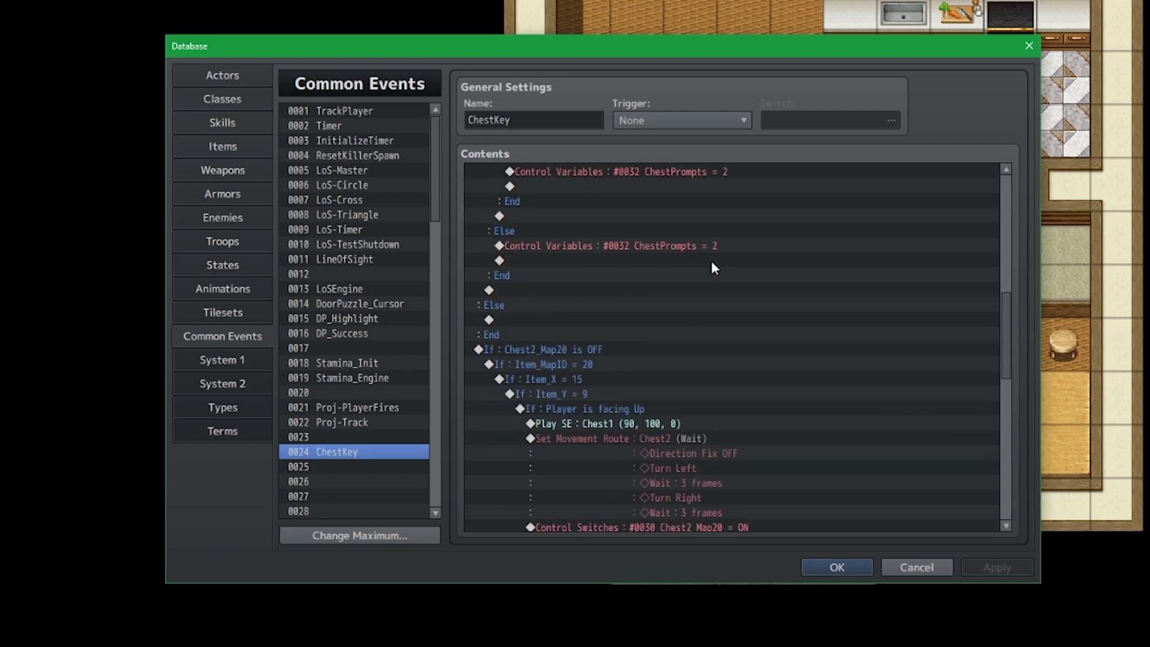
{"action": "scroll", "coordinate": [712, 251], "scroll_direction": "down", "scroll_amount": 10}
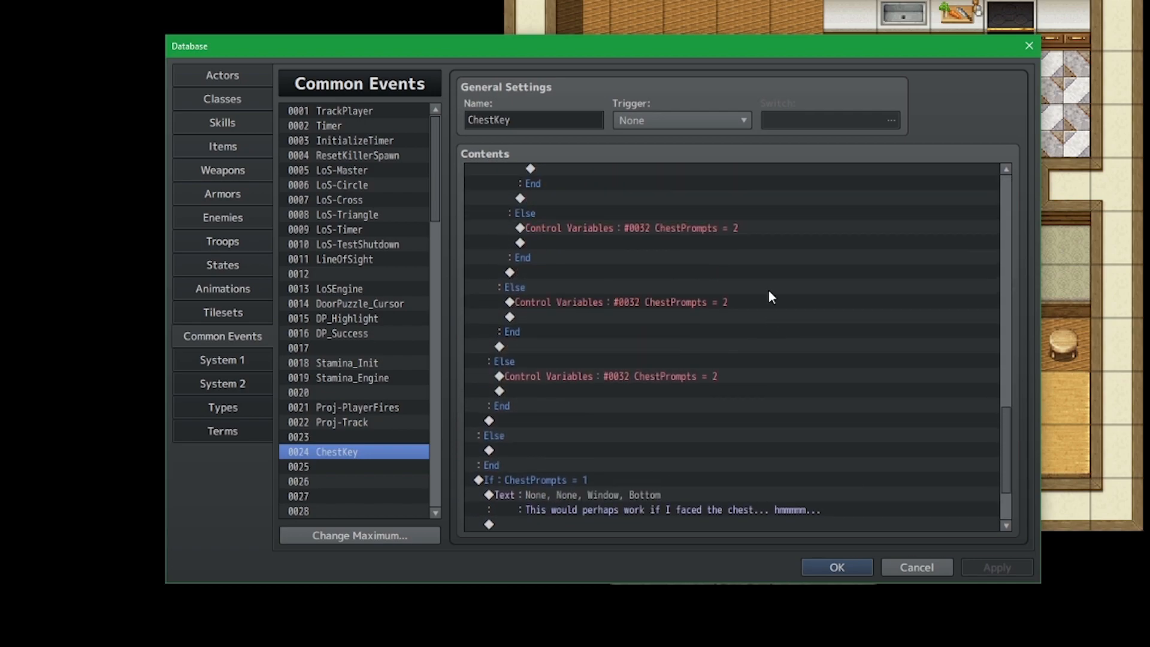
{"action": "scroll", "coordinate": [817, 350], "scroll_direction": "up", "scroll_amount": 12}
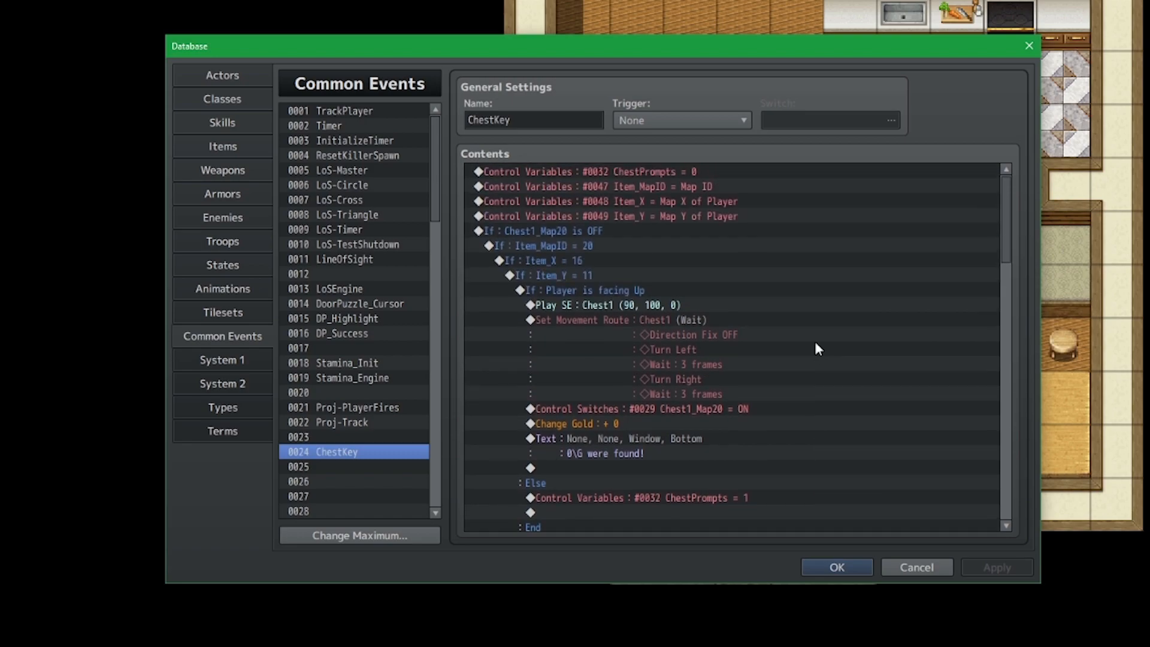
{"action": "scroll", "coordinate": [818, 346], "scroll_direction": "down", "scroll_amount": 3}
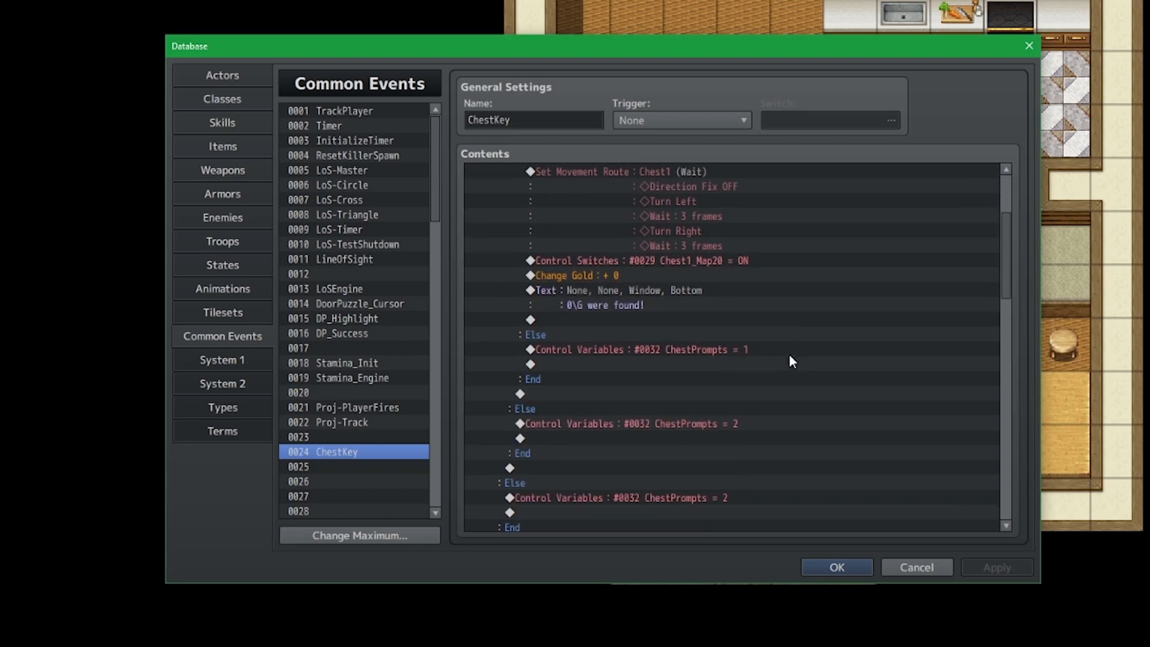
{"action": "scroll", "coordinate": [786, 331], "scroll_direction": "down", "scroll_amount": 5}
{"action": "scroll", "coordinate": [756, 350], "scroll_direction": "up", "scroll_amount": 3}
{"action": "scroll", "coordinate": [757, 343], "scroll_direction": "up", "scroll_amount": 2}
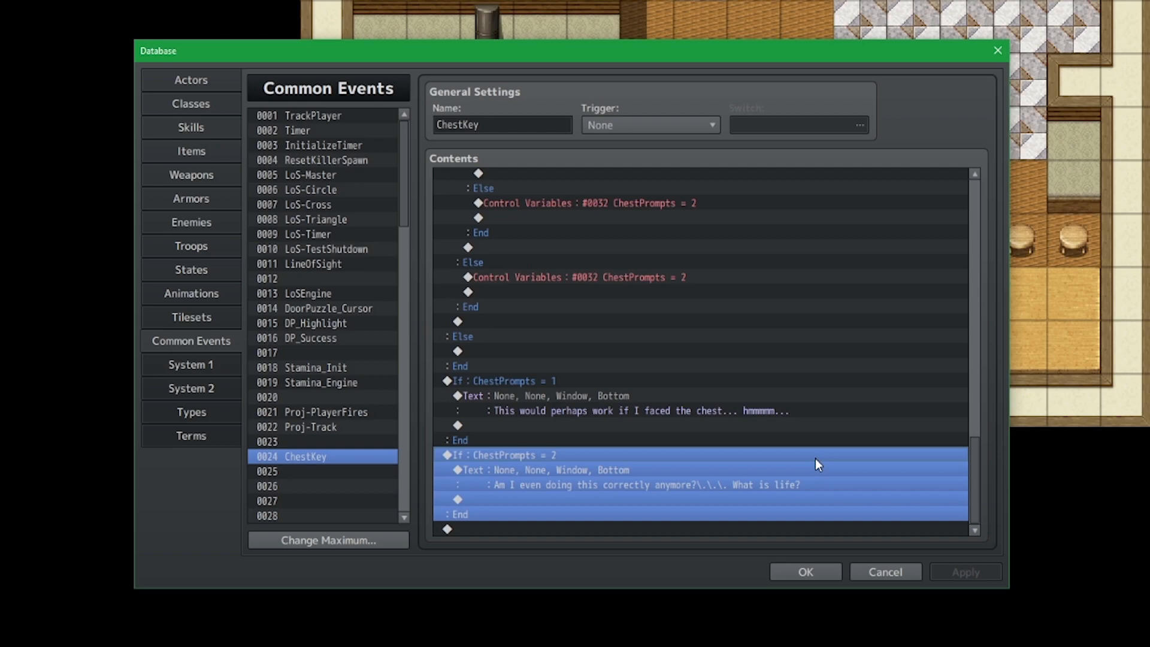
{"action": "key", "text": "Delete"}
{"action": "scroll", "coordinate": [921, 389], "scroll_direction": "up", "scroll_amount": 4}
{"action": "scroll", "coordinate": [921, 388], "scroll_direction": "up", "scroll_amount": 14}
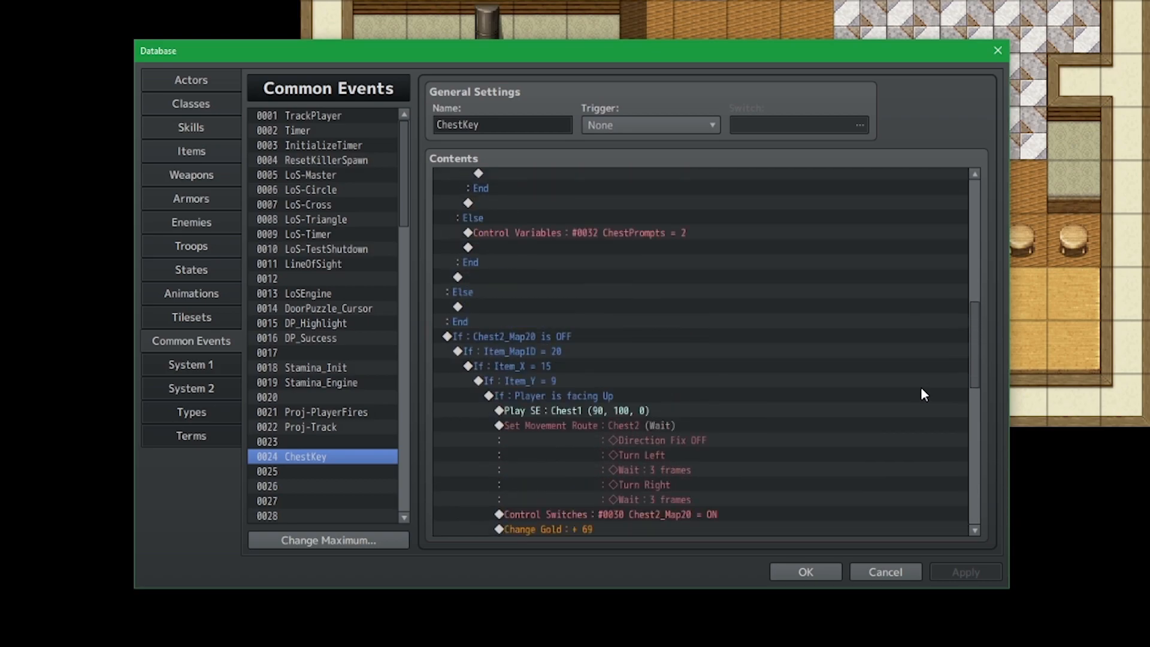
{"action": "scroll", "coordinate": [768, 289], "scroll_direction": "up", "scroll_amount": 4}
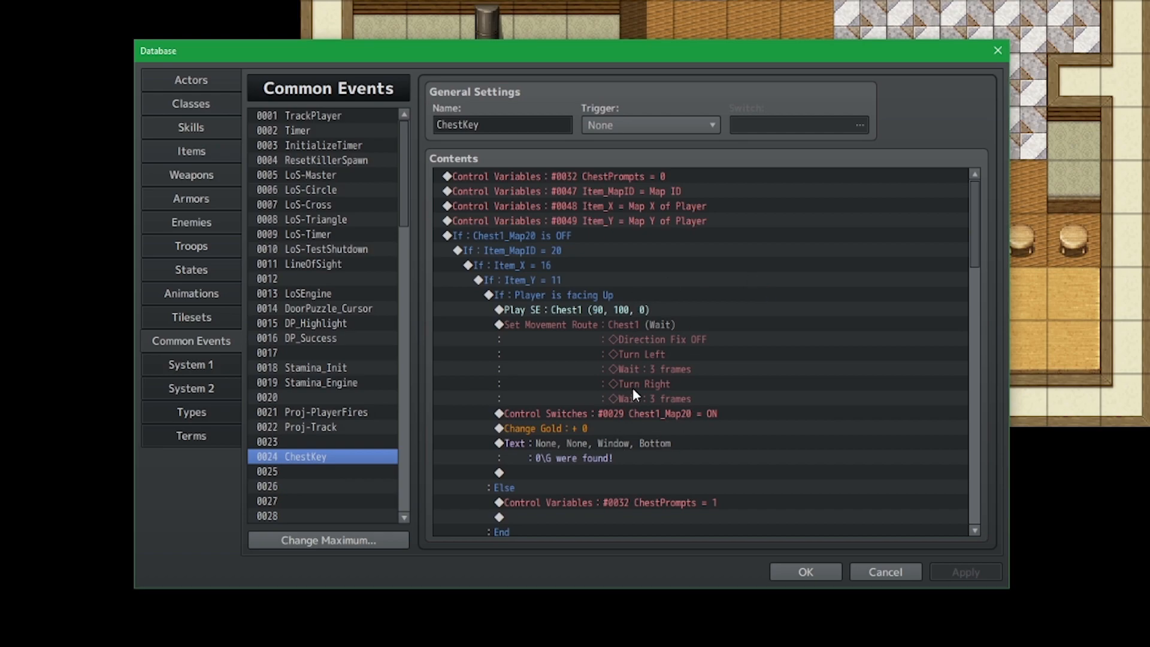
{"action": "scroll", "coordinate": [634, 386], "scroll_direction": "down", "scroll_amount": 2}
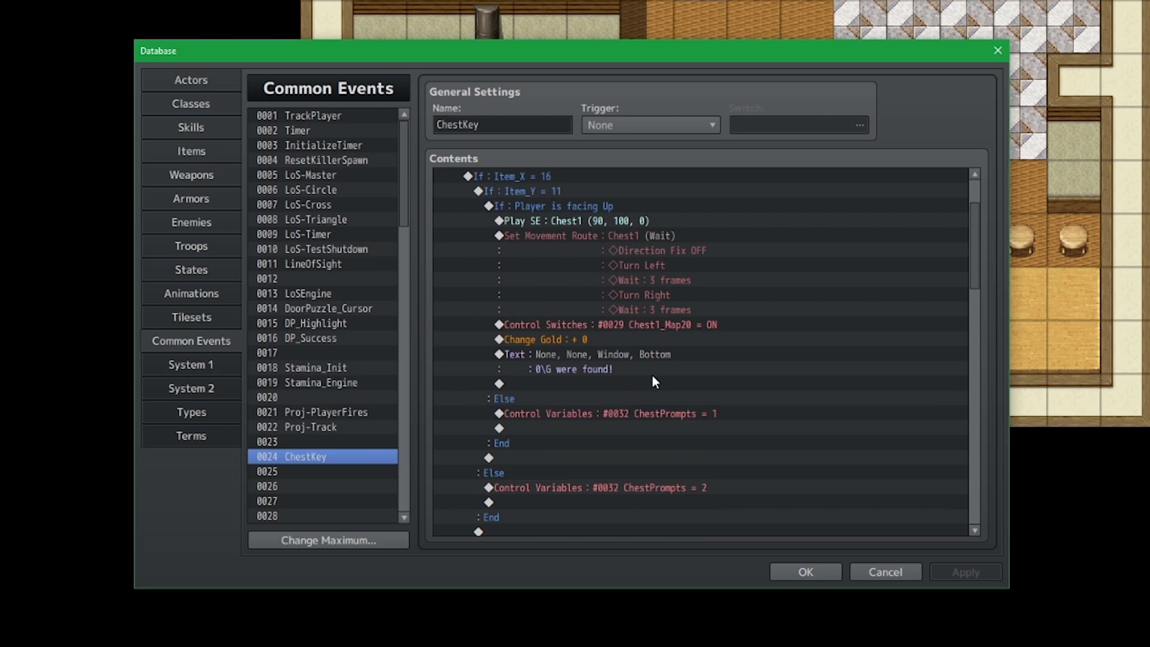
Add a Jump to Label command for the label "end" after the "0\G were found!" text in the Chest1 branch.
{"action": "double_click", "coordinate": [642, 385]}
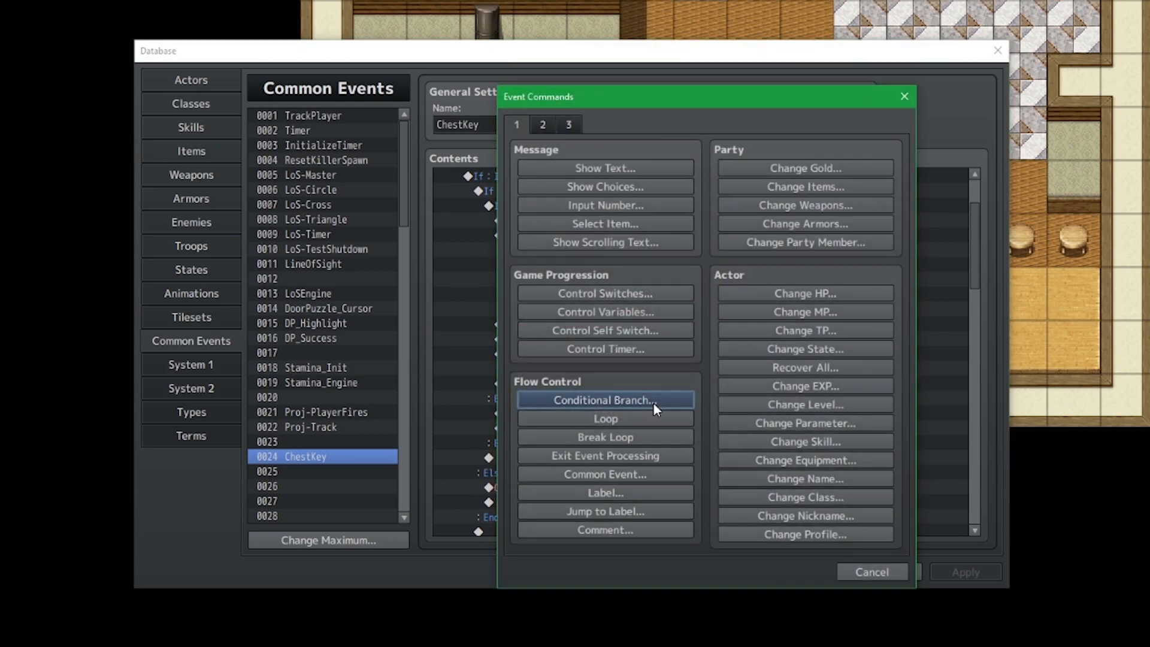
{"action": "left_click", "coordinate": [664, 507]}
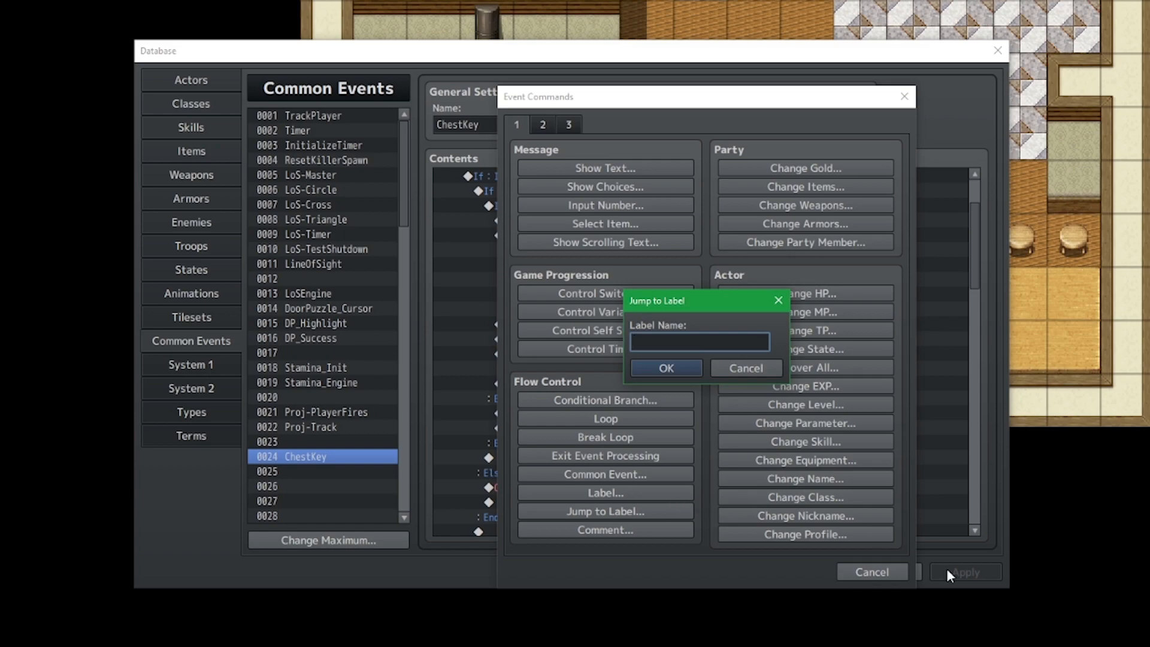
{"action": "type", "text": "end"}
{"action": "key", "text": "Return"}
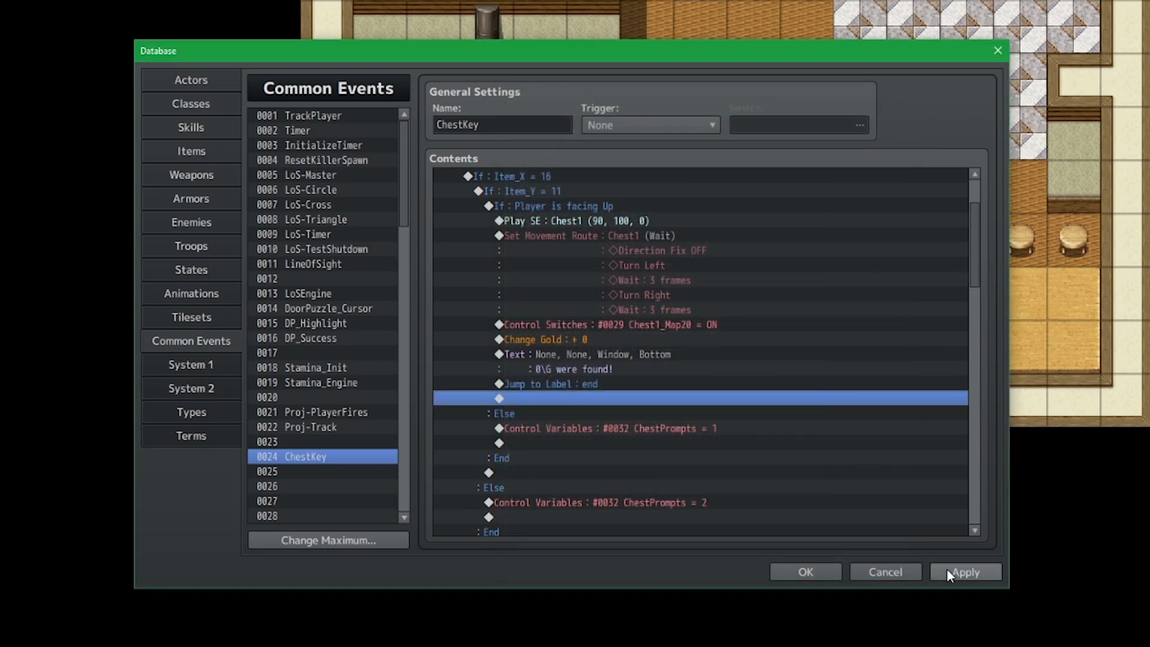
Copy the Jump to Label: end command to the line after the "69\G were found!" text in the Chest2 branch.
{"action": "left_click", "coordinate": [709, 387]}
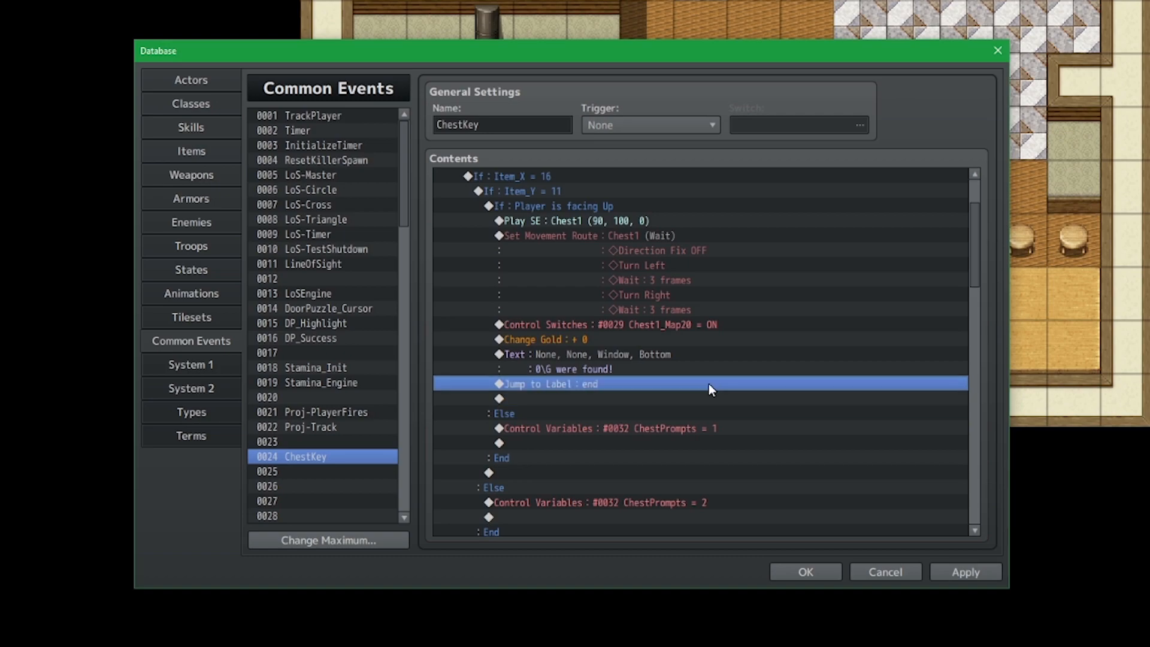
{"action": "scroll", "coordinate": [710, 384], "scroll_direction": "down", "scroll_amount": 10}
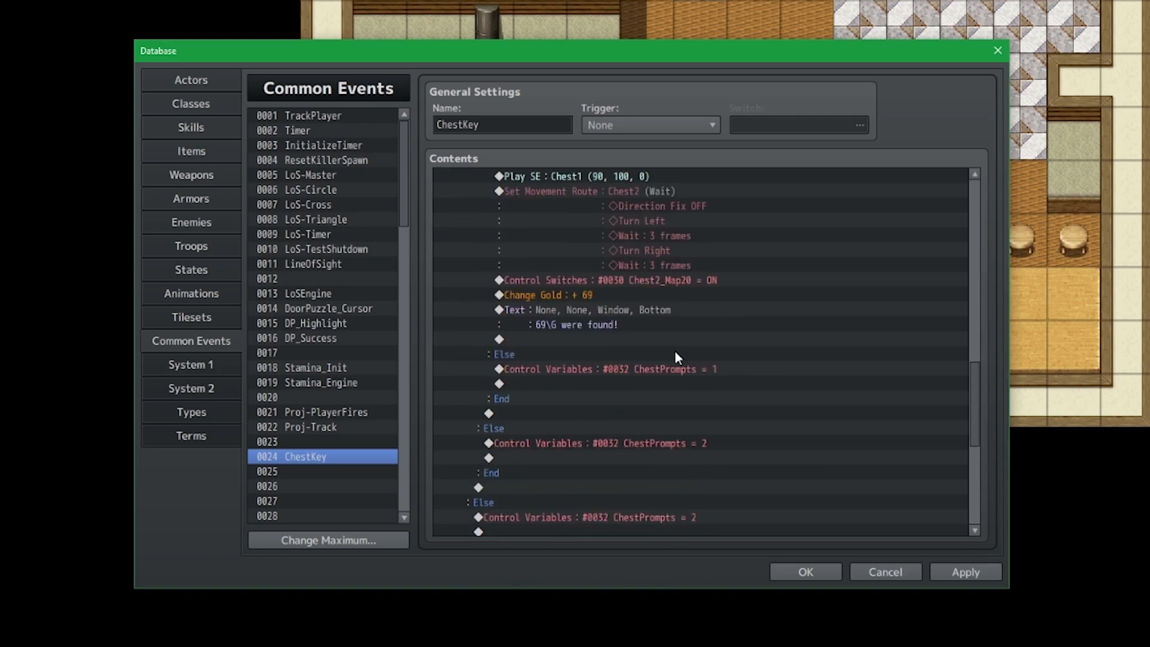
{"action": "left_click", "coordinate": [671, 340]}
{"action": "key", "text": "ctrl+v"}
Add a label named "end" at the very end of ChestKey, after the ChestPrompts = 2 branch.
{"action": "scroll", "coordinate": [670, 338], "scroll_direction": "down", "scroll_amount": 6}
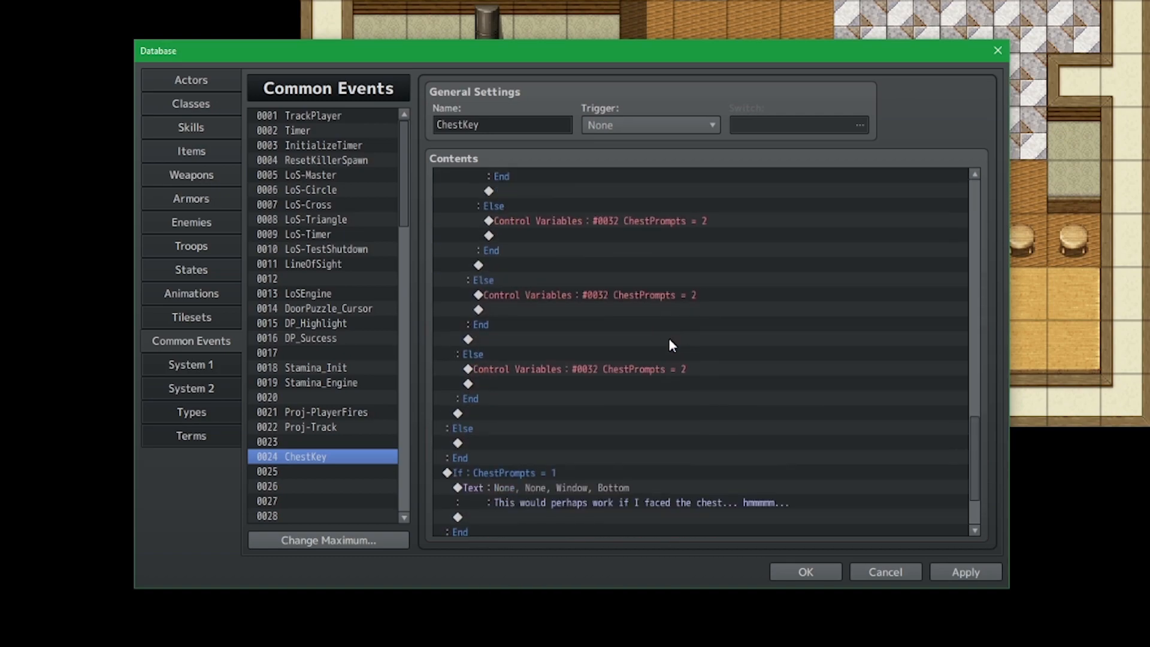
{"action": "double_click", "coordinate": [538, 523]}
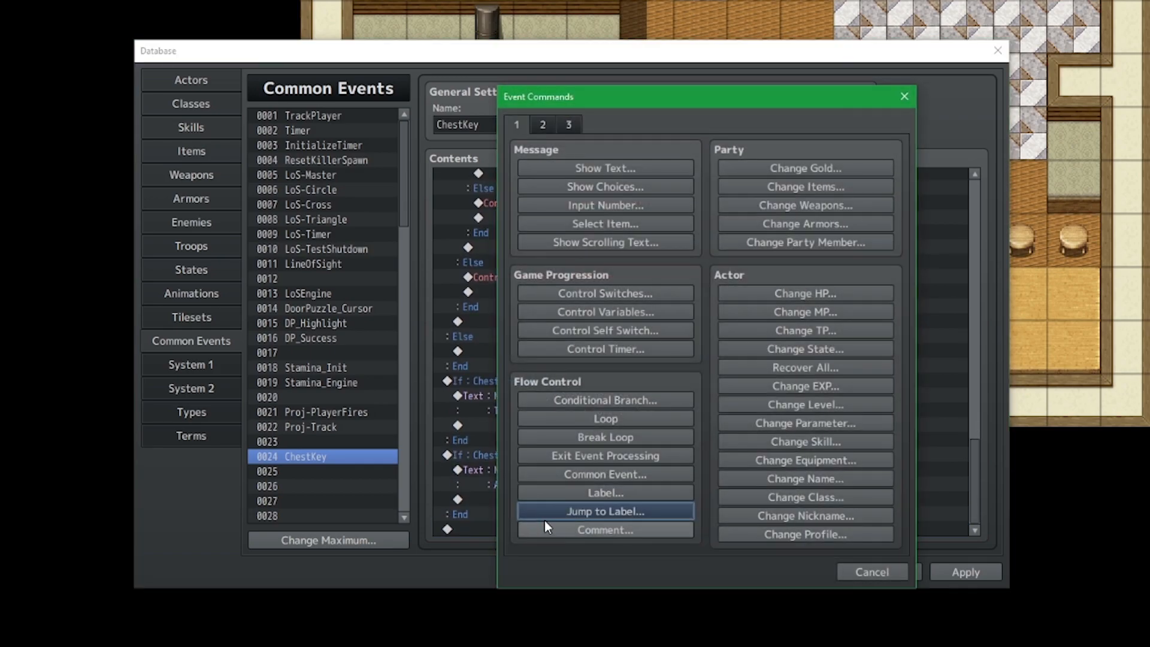
{"action": "left_click", "coordinate": [606, 493]}
{"action": "type", "text": "end"}
{"action": "key", "text": "Return"}
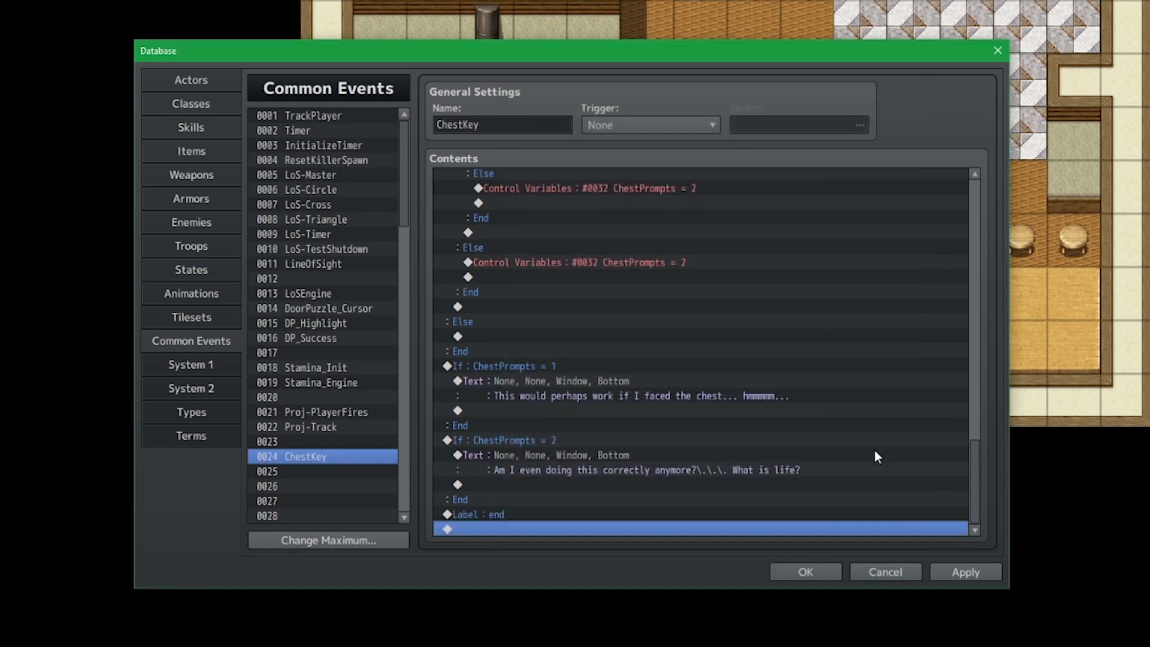
Review how the Jump to Label commands in both chest branches skip the ChestPrompts message branches and lead to the end label.
{"action": "scroll", "coordinate": [877, 456], "scroll_direction": "up", "scroll_amount": 6}
{"action": "scroll", "coordinate": [942, 432], "scroll_direction": "up", "scroll_amount": 2}
{"action": "scroll", "coordinate": [944, 436], "scroll_direction": "up", "scroll_amount": 1}
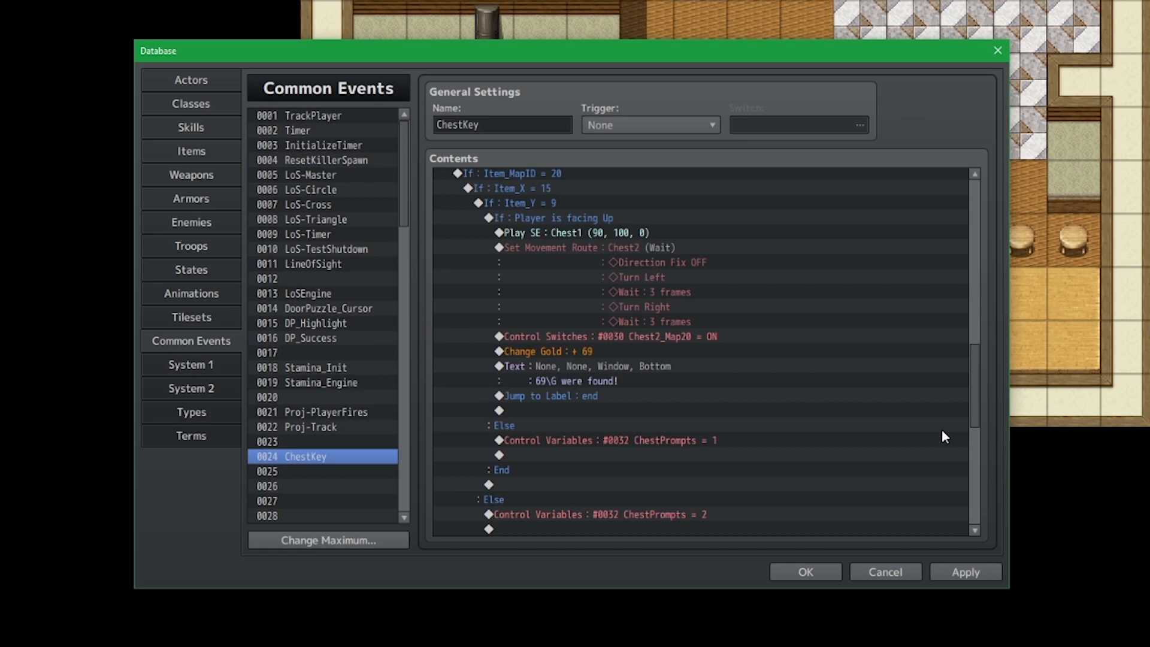
{"action": "scroll", "coordinate": [852, 421], "scroll_direction": "up", "scroll_amount": 2}
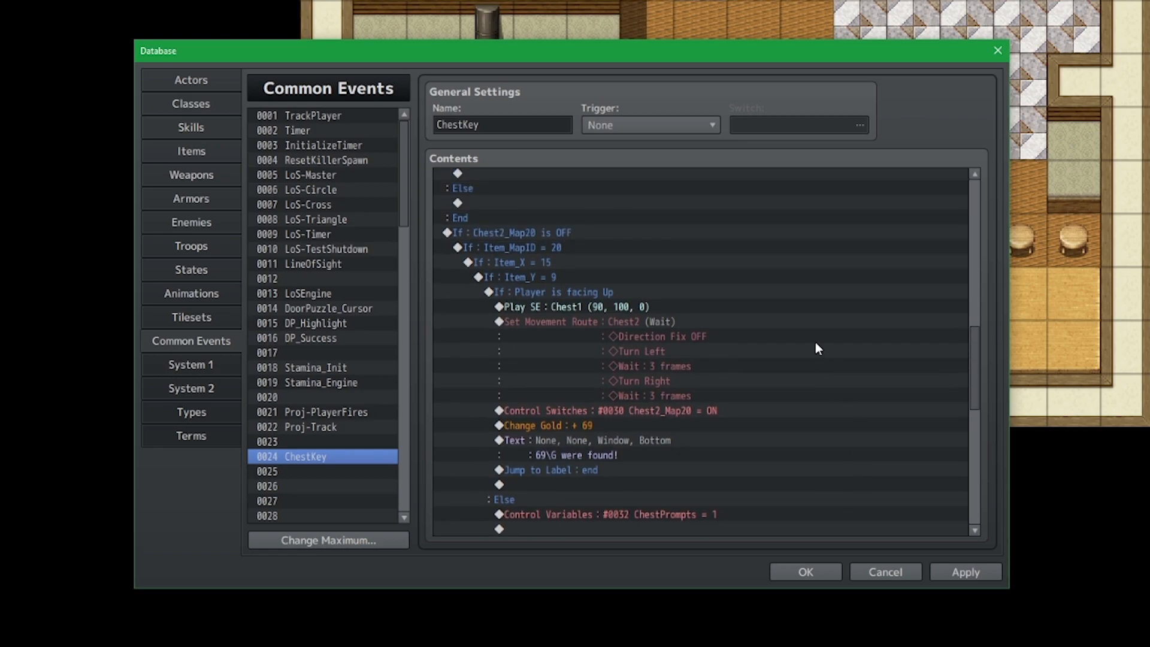
{"action": "scroll", "coordinate": [779, 264], "scroll_direction": "up", "scroll_amount": 10}
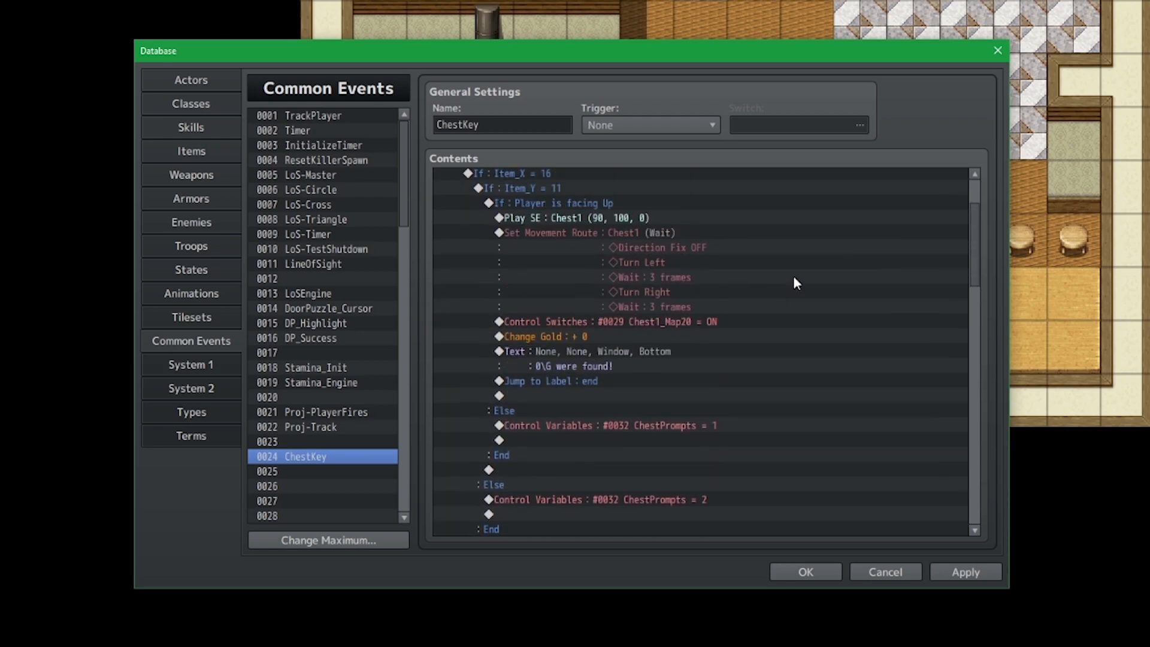
{"action": "left_click", "coordinate": [686, 456]}
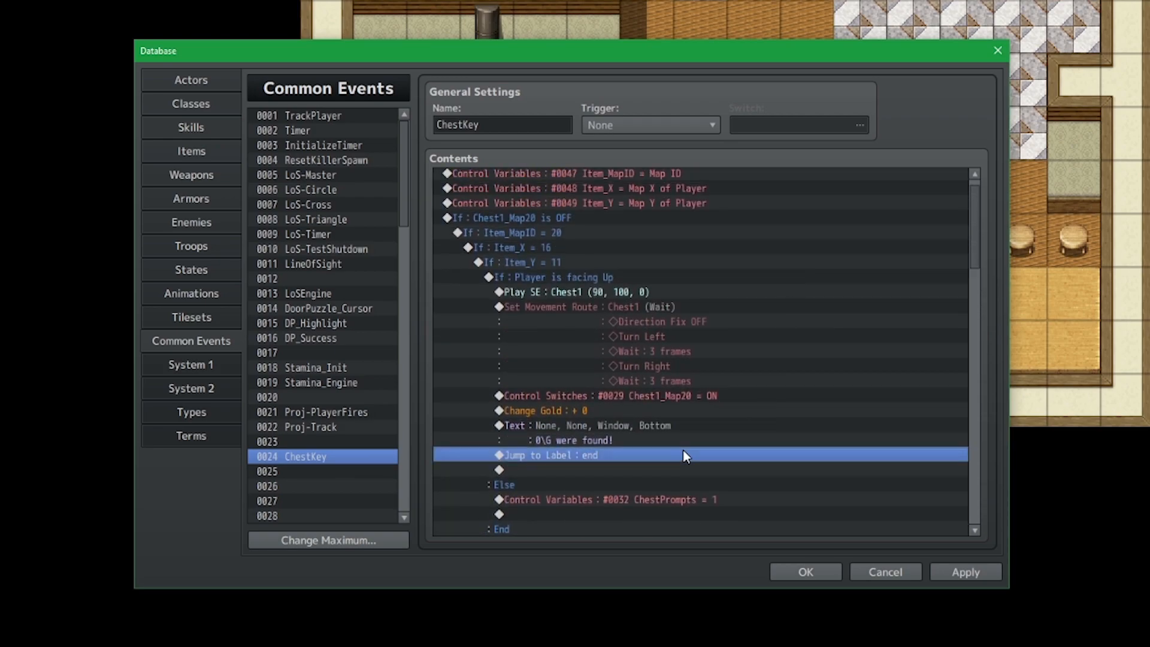
{"action": "left_click_drag", "start_coordinate": [978, 236], "coordinate": [972, 527]}
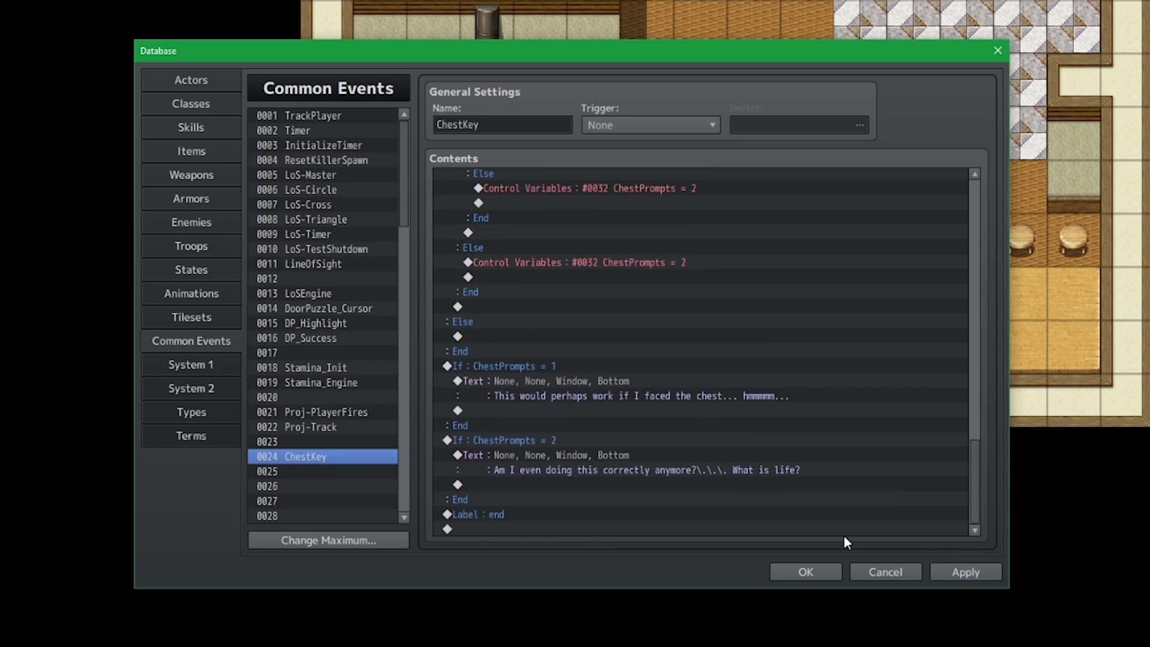
{"action": "left_click", "coordinate": [836, 514]}
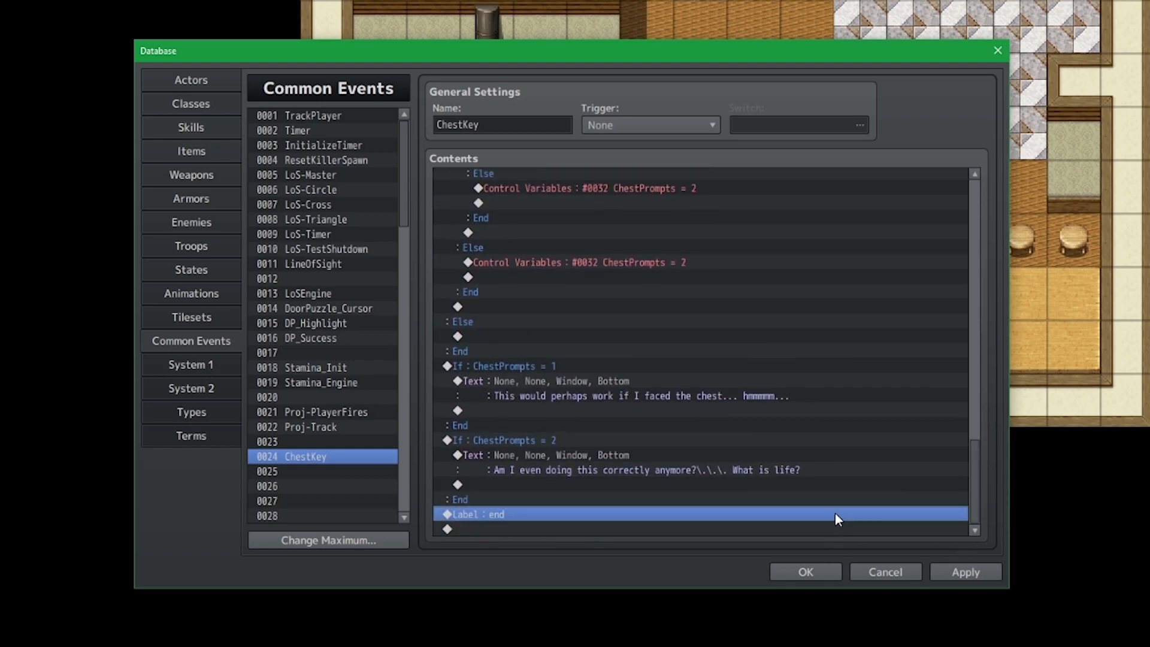
{"action": "scroll", "coordinate": [630, 358], "scroll_direction": "up", "scroll_amount": 5}
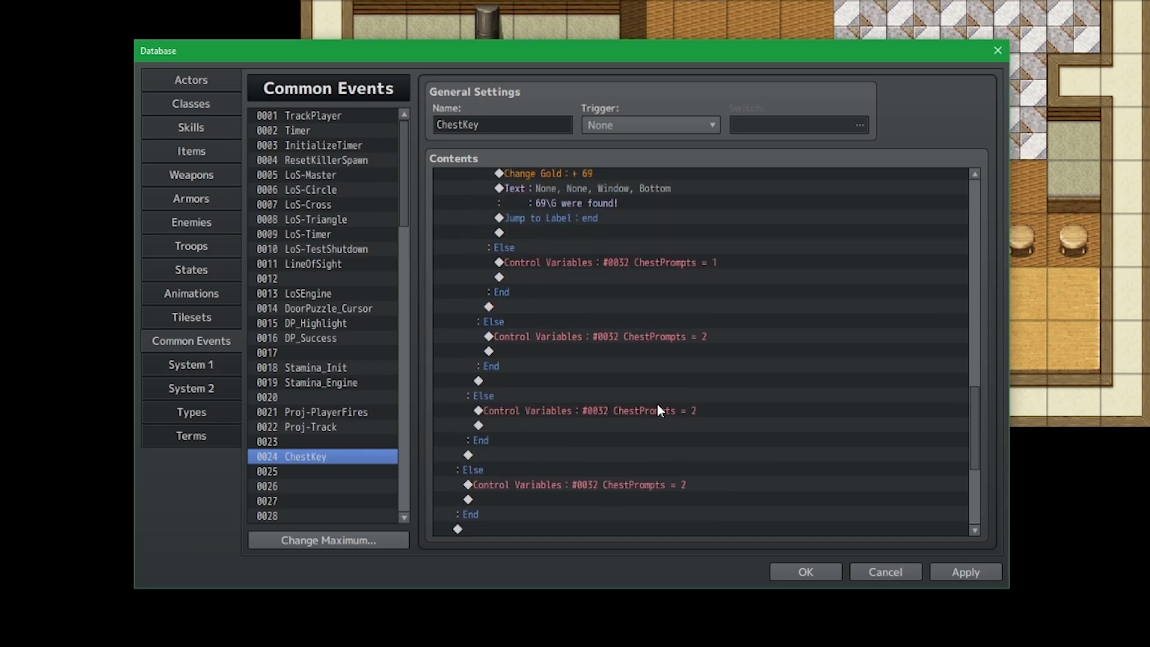
{"action": "scroll", "coordinate": [699, 419], "scroll_direction": "down", "scroll_amount": 2}
{"action": "scroll", "coordinate": [645, 398], "scroll_direction": "down", "scroll_amount": 2}
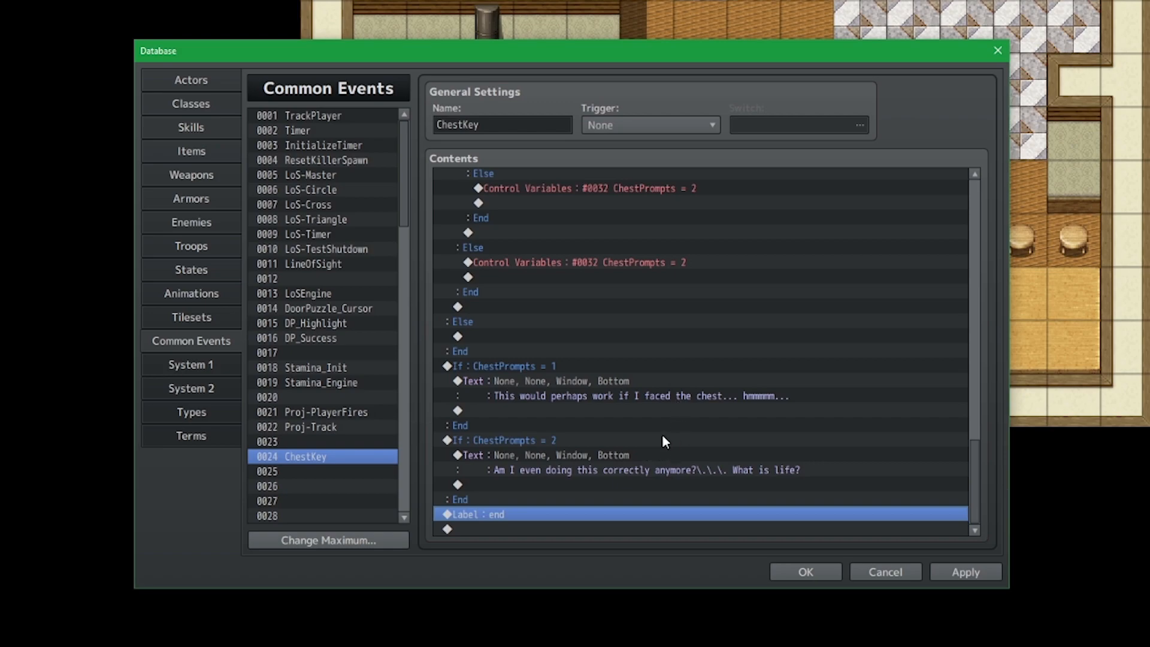
{"action": "scroll", "coordinate": [543, 516], "scroll_direction": "up", "scroll_amount": 7}
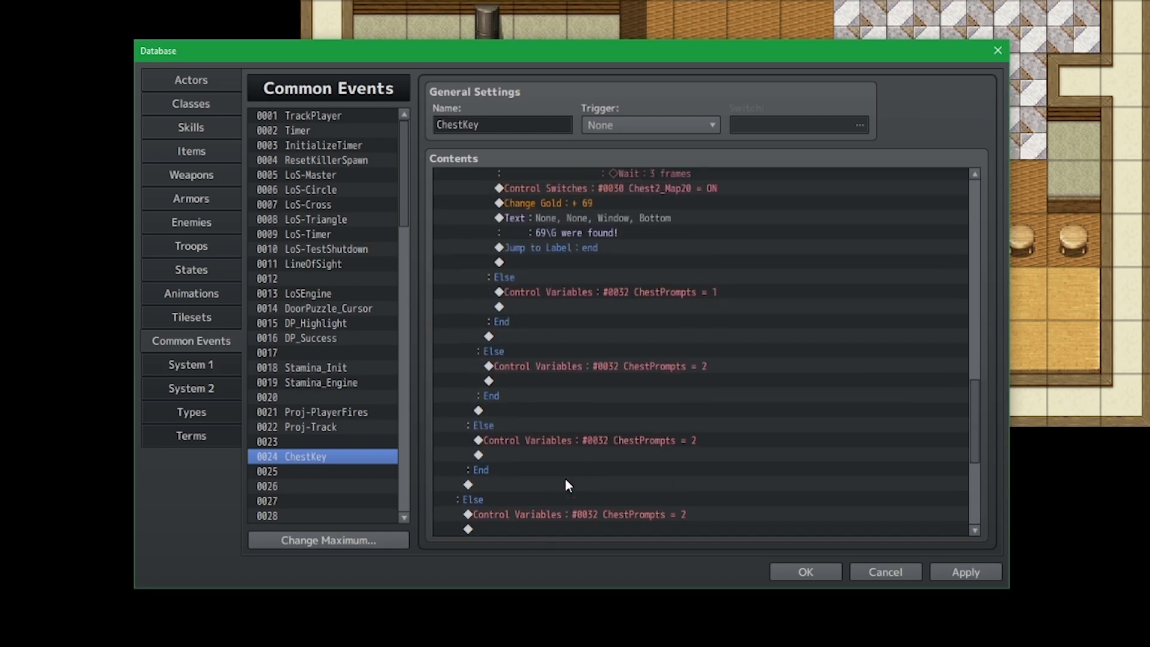
{"action": "left_click", "coordinate": [658, 306]}
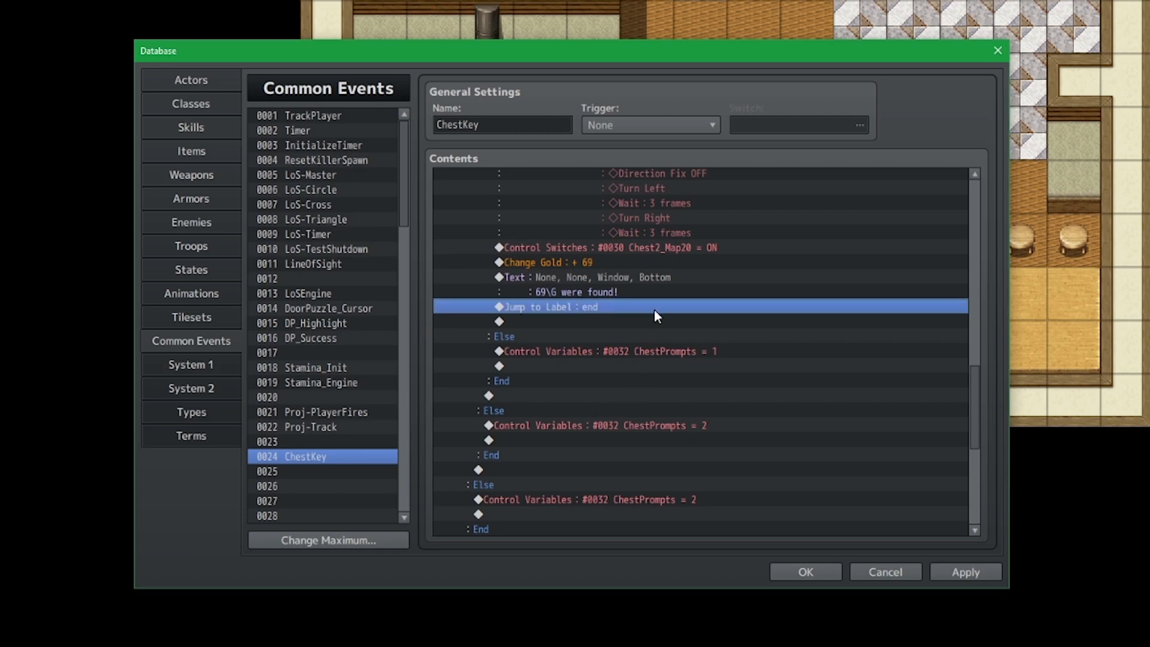
{"action": "scroll", "coordinate": [708, 282], "scroll_direction": "down", "scroll_amount": 7}
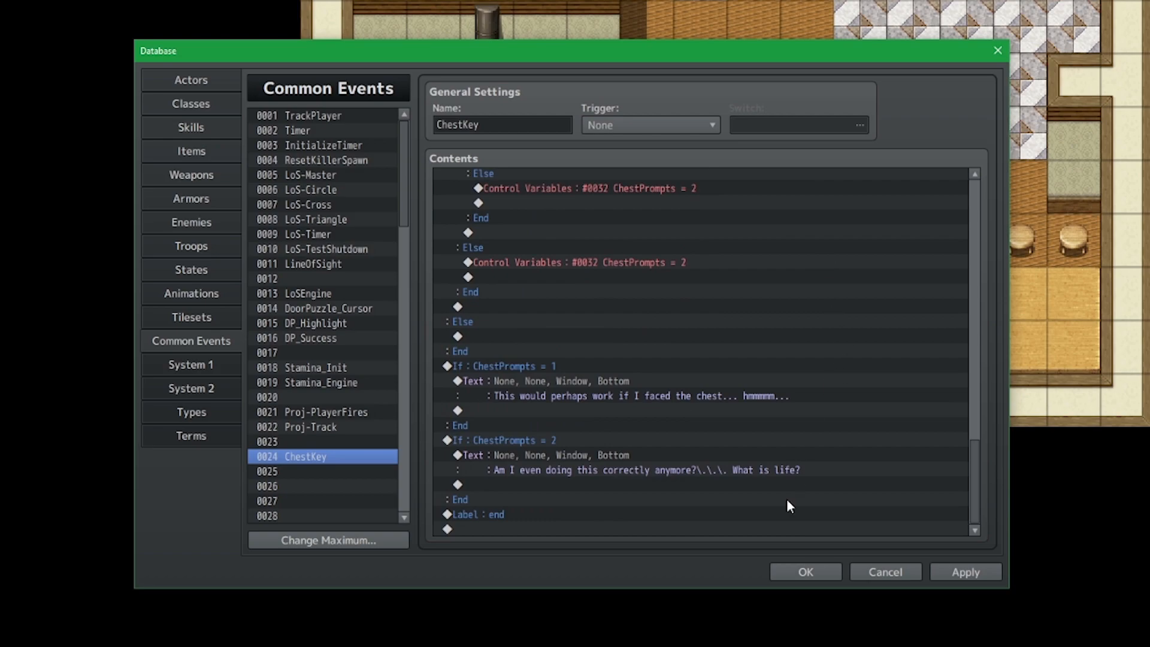
{"action": "left_click", "coordinate": [742, 515]}
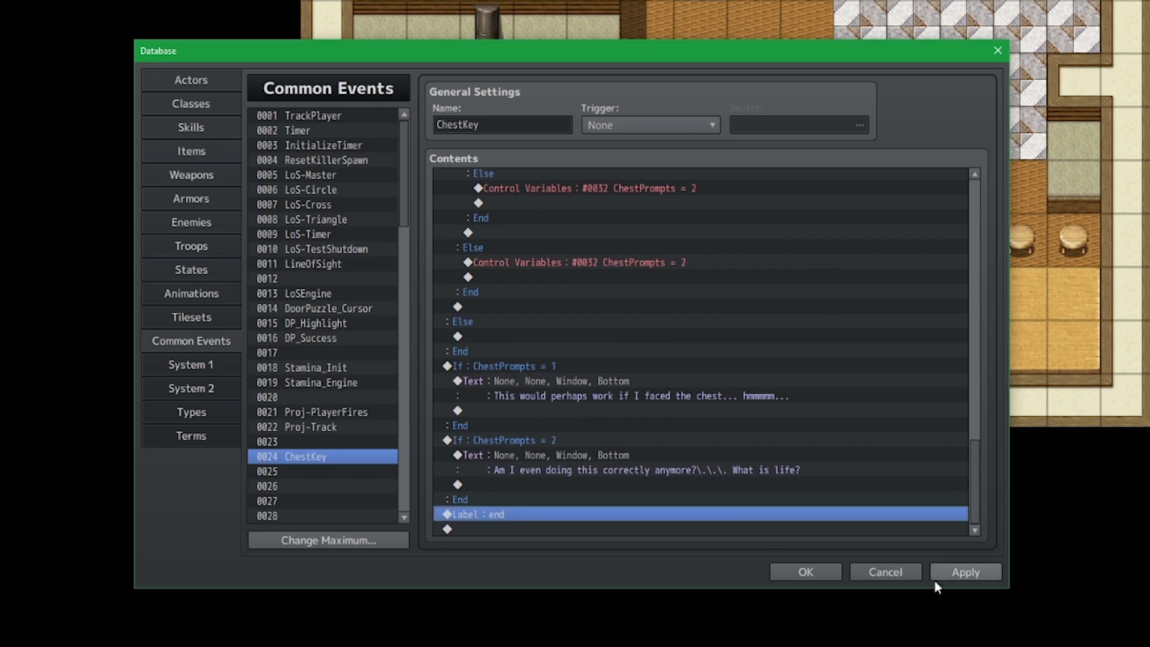
Insert a call to the TrackPlayer common event just before the end label in ChestKey.
{"action": "double_click", "coordinate": [558, 514]}
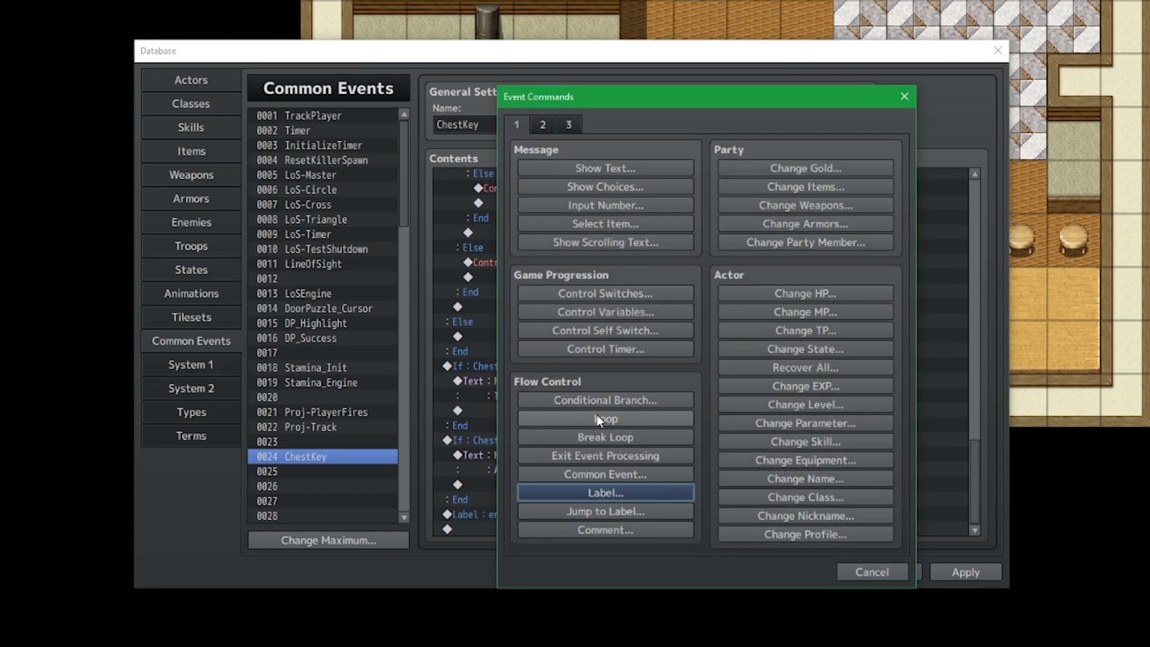
{"action": "left_click", "coordinate": [604, 473]}
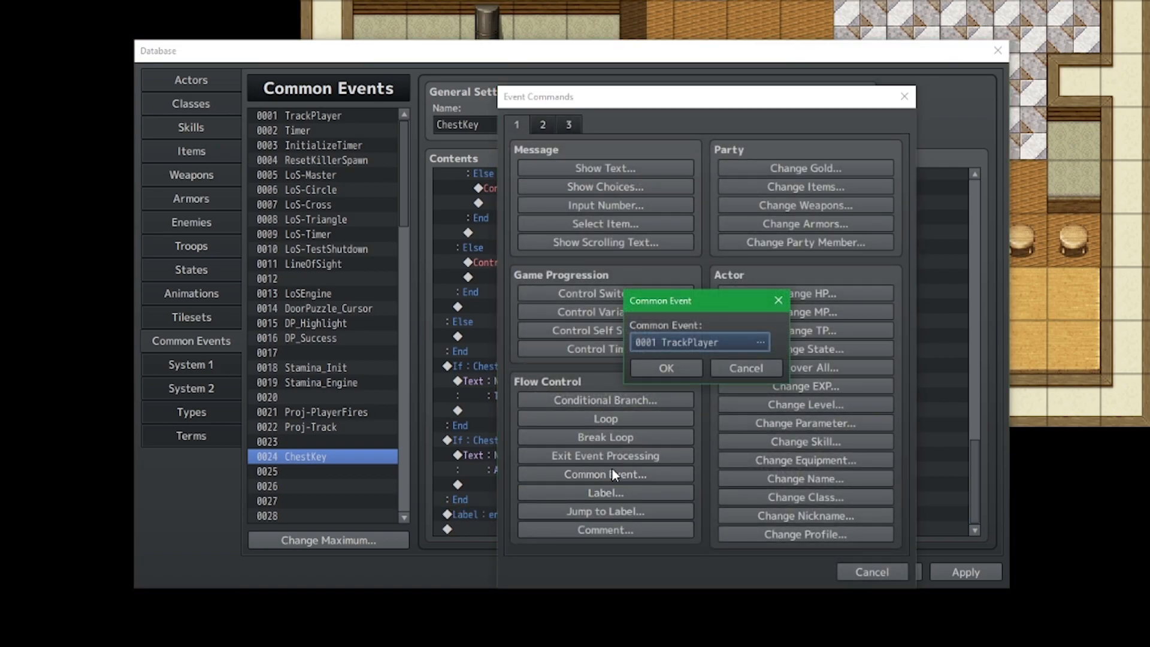
{"action": "left_click", "coordinate": [688, 372]}
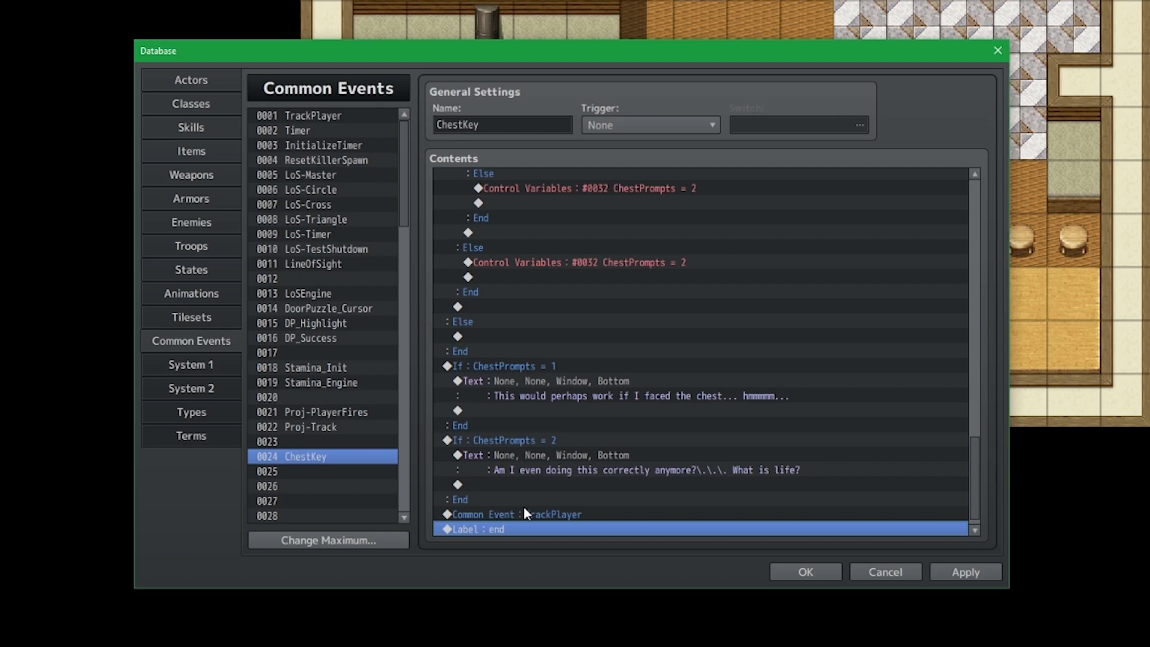
Add a label named "end" after the 4-frame wait in the TrackPlayer common event.
{"action": "left_click", "coordinate": [351, 114]}
{"action": "double_click", "coordinate": [524, 273]}
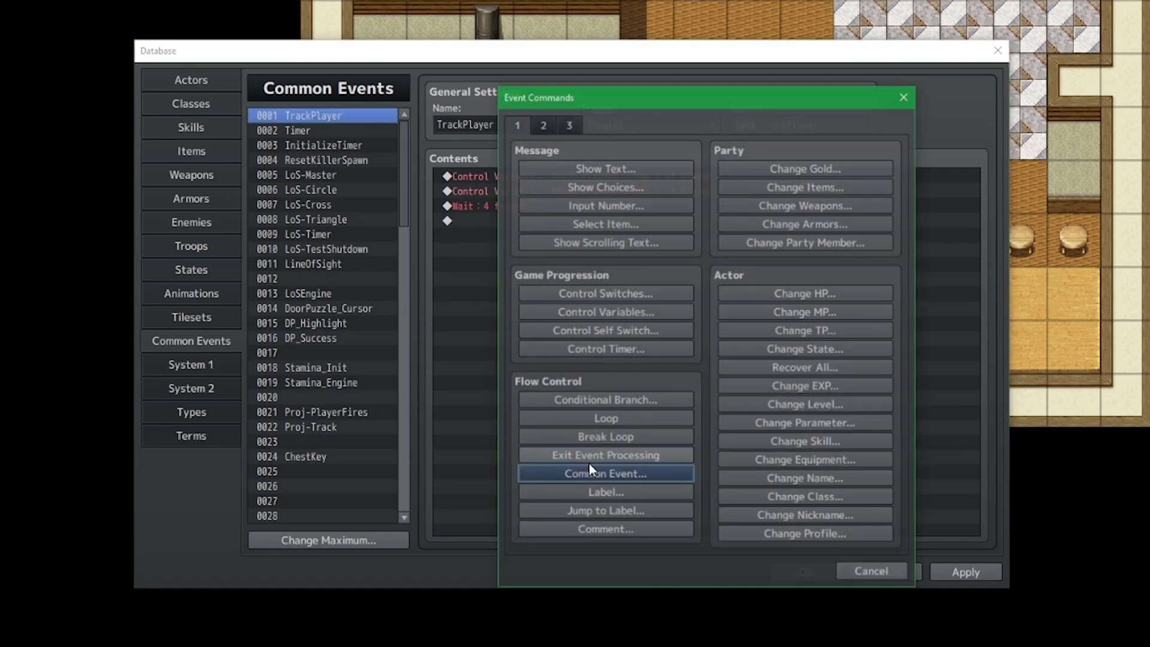
{"action": "left_click", "coordinate": [612, 491]}
{"action": "type", "text": "end"}
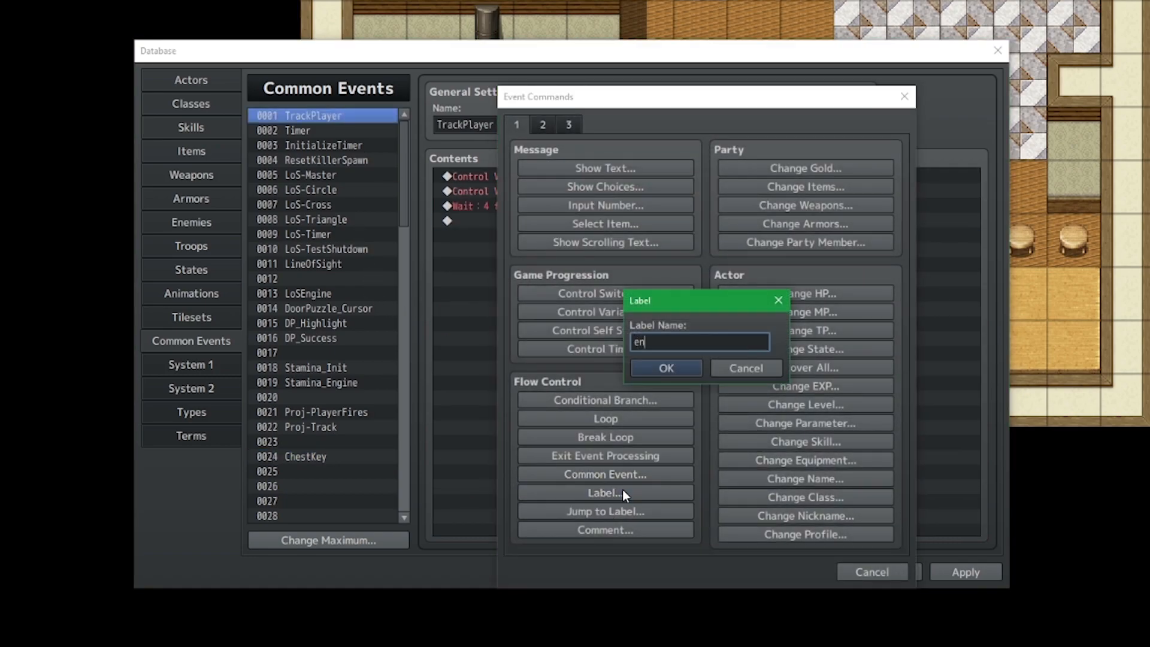
{"action": "key", "text": "Return"}
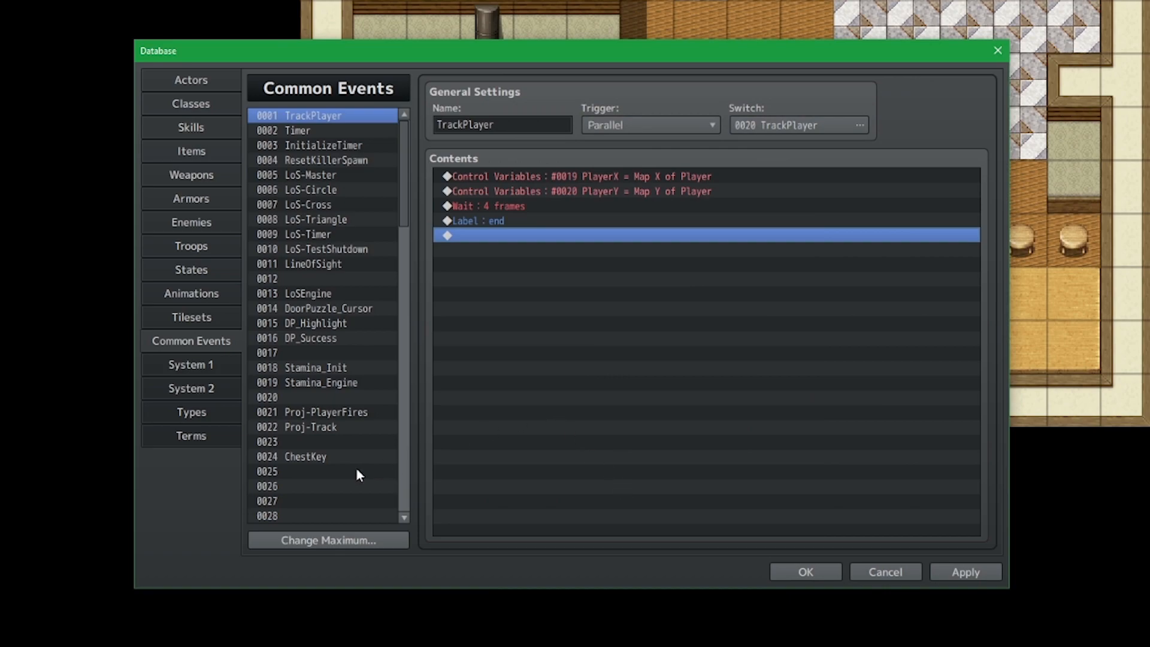
Check the TrackPlayer call in ChestKey, and delete the end label from the TrackPlayer common event.
{"action": "left_click", "coordinate": [332, 459]}
{"action": "scroll", "coordinate": [641, 275], "scroll_direction": "down", "scroll_amount": 1}
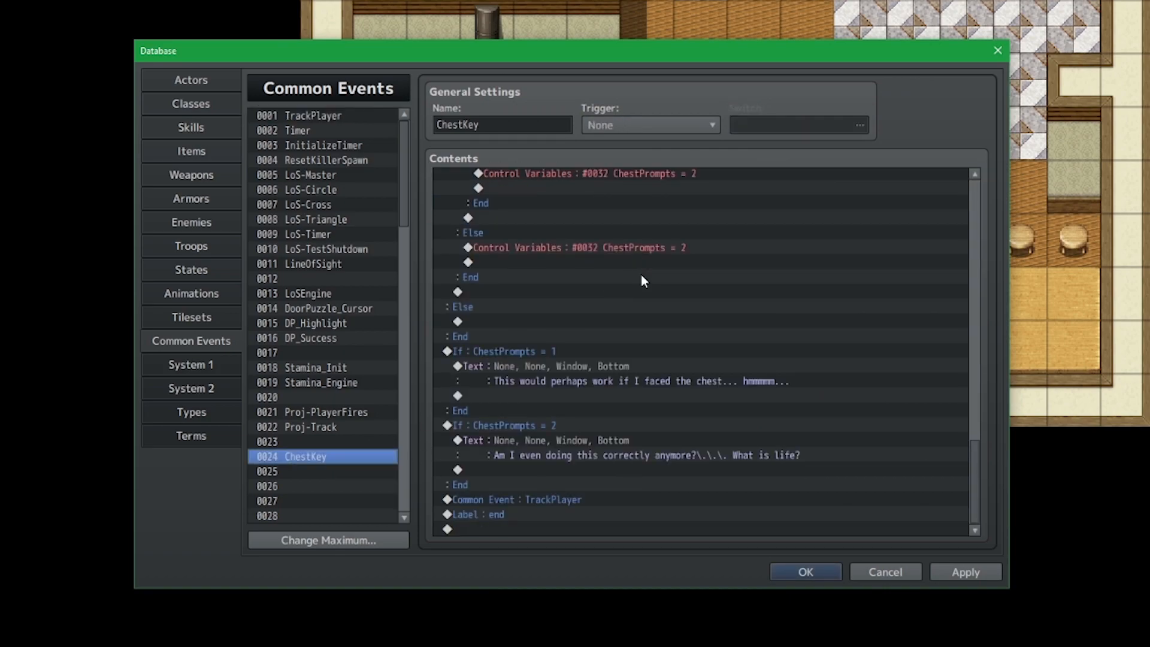
{"action": "left_click", "coordinate": [629, 502]}
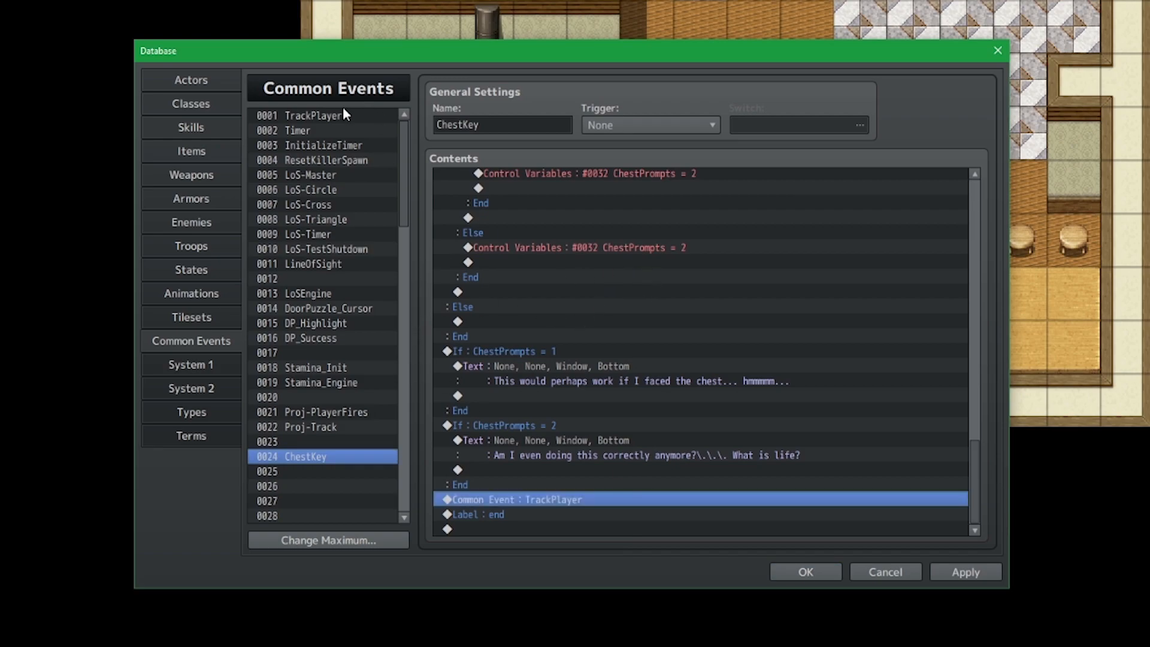
{"action": "left_click", "coordinate": [324, 116]}
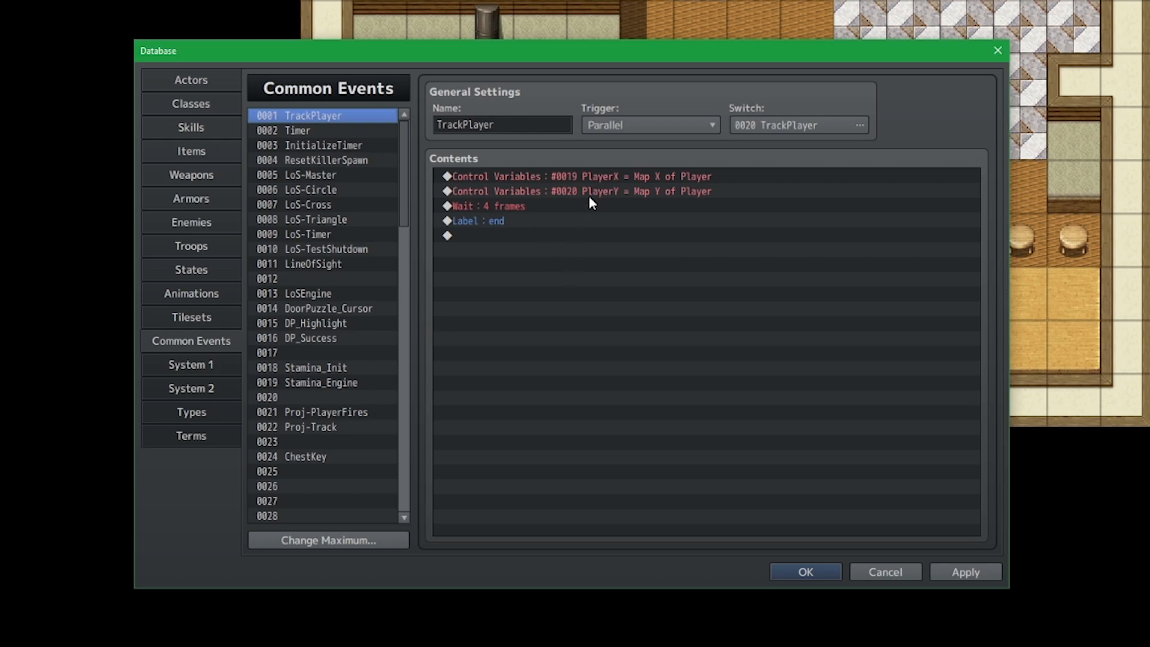
{"action": "left_click", "coordinate": [577, 223]}
{"action": "key", "text": "Delete"}
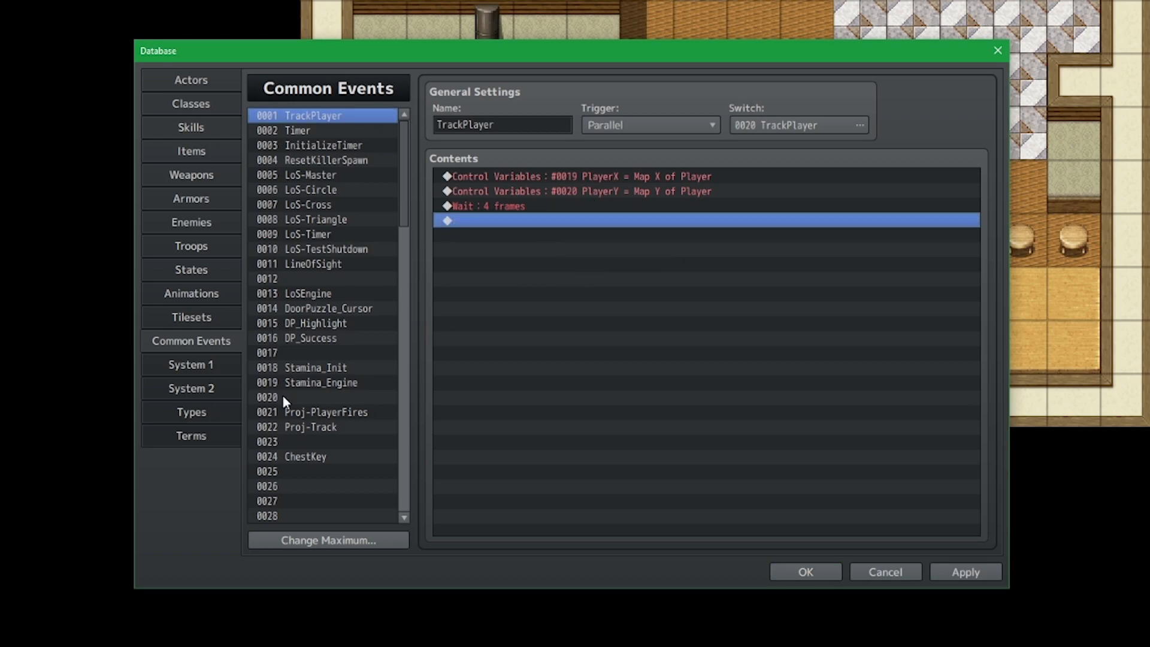
Delete the TrackPlayer call from the end of ChestKey and close the database, keeping the changes.
{"action": "left_click", "coordinate": [320, 458]}
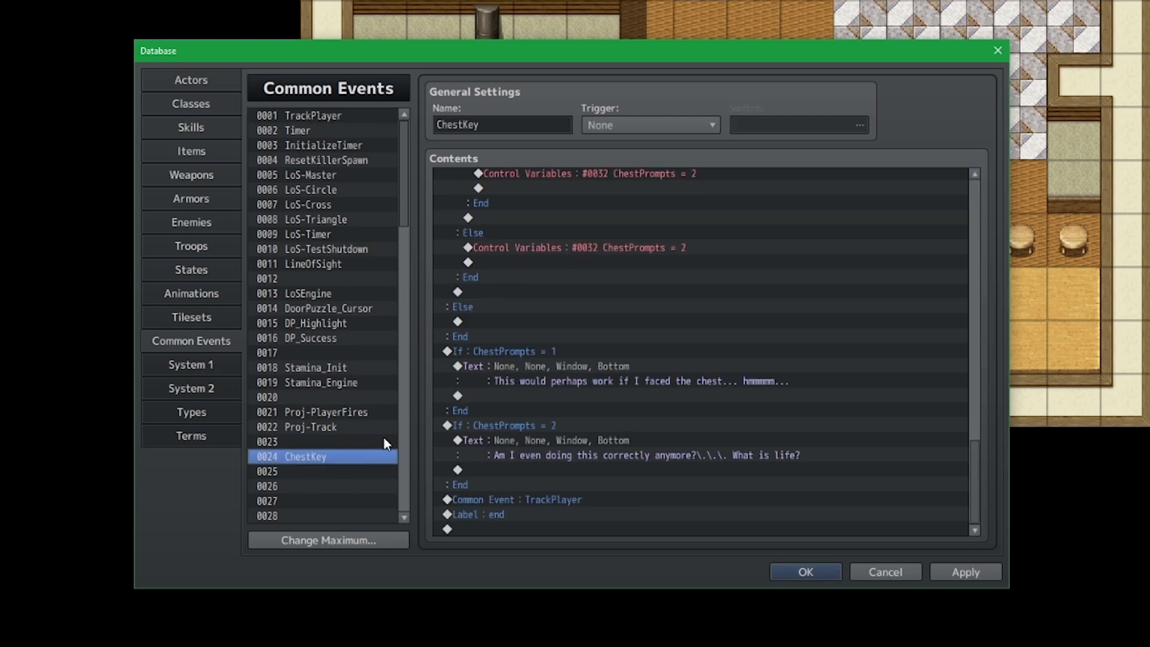
{"action": "left_click", "coordinate": [591, 501]}
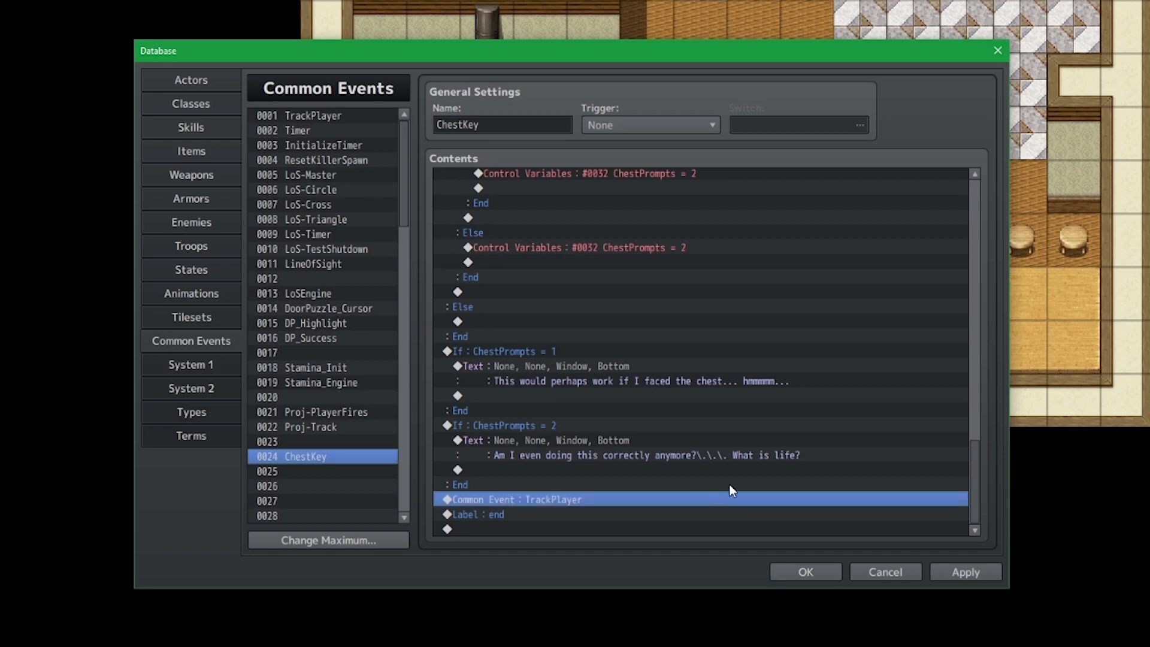
{"action": "key", "text": "Delete"}
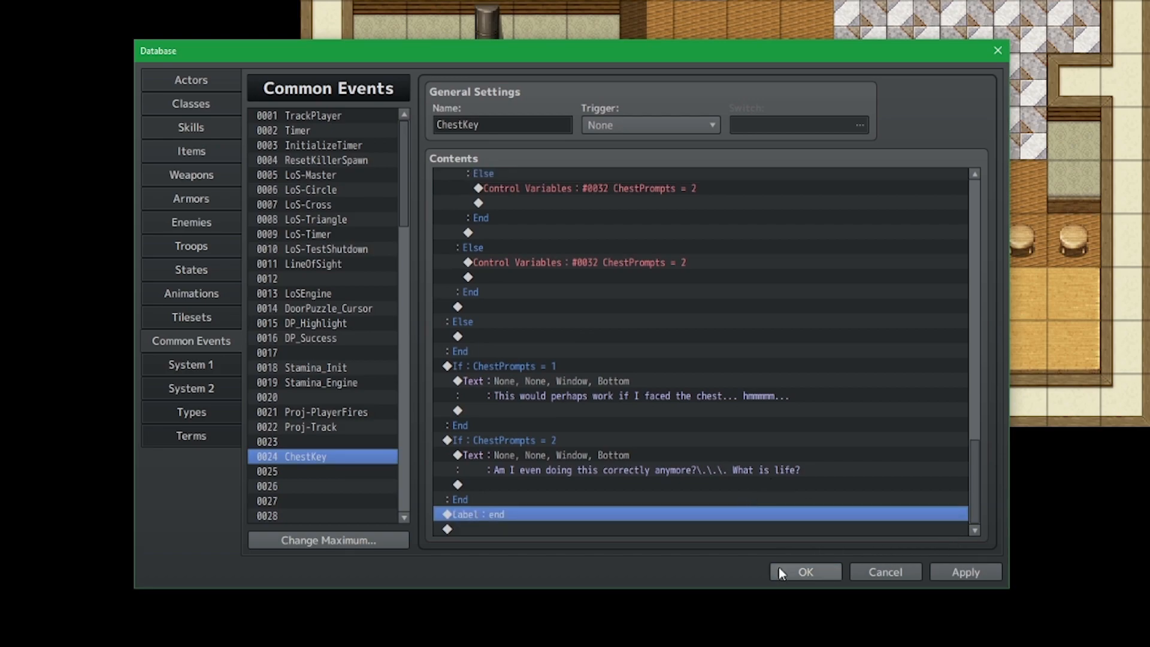
{"action": "left_click", "coordinate": [792, 576]}
Open the white-haired NPC's event on the map and add a second, blank event page to it.
{"action": "double_click", "coordinate": [645, 199]}
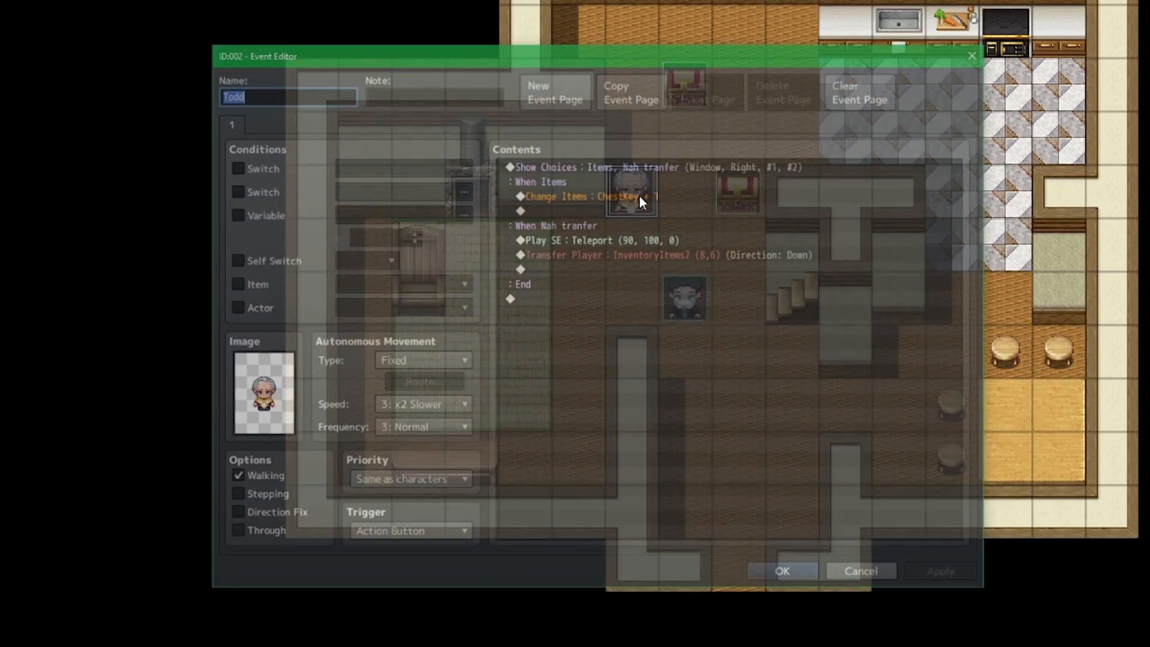
{"action": "left_click", "coordinate": [610, 333]}
{"action": "left_click", "coordinate": [562, 85]}
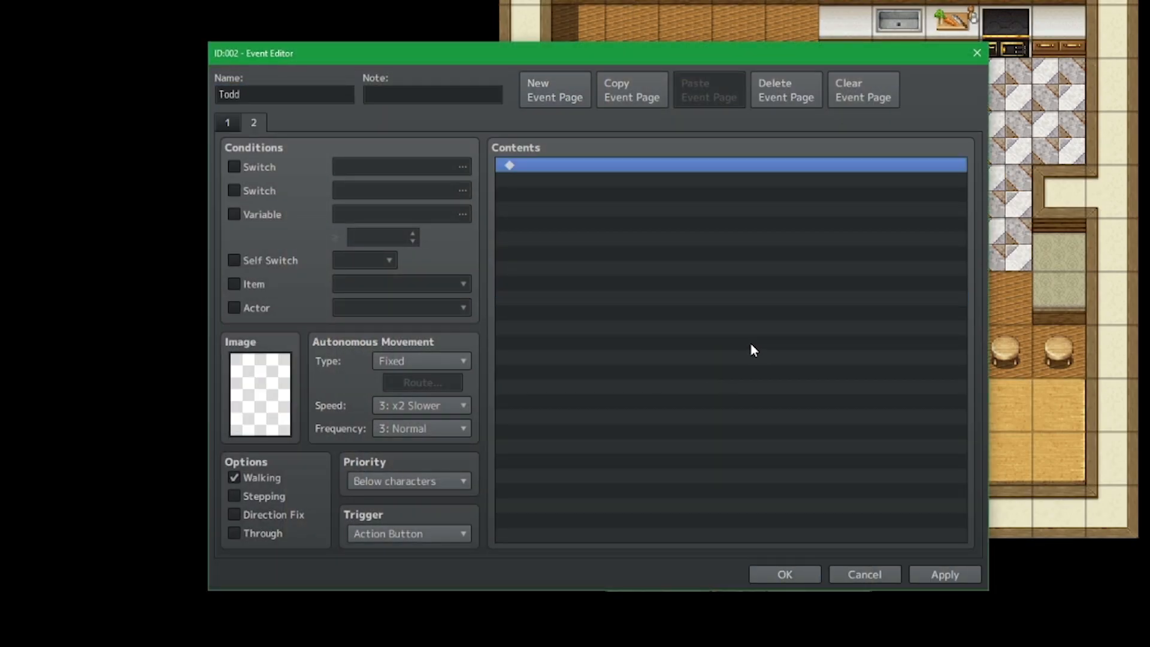
Compare the white-haired NPC's two event pages, delete the blank second page, and close the event editor.
{"action": "left_click", "coordinate": [234, 123]}
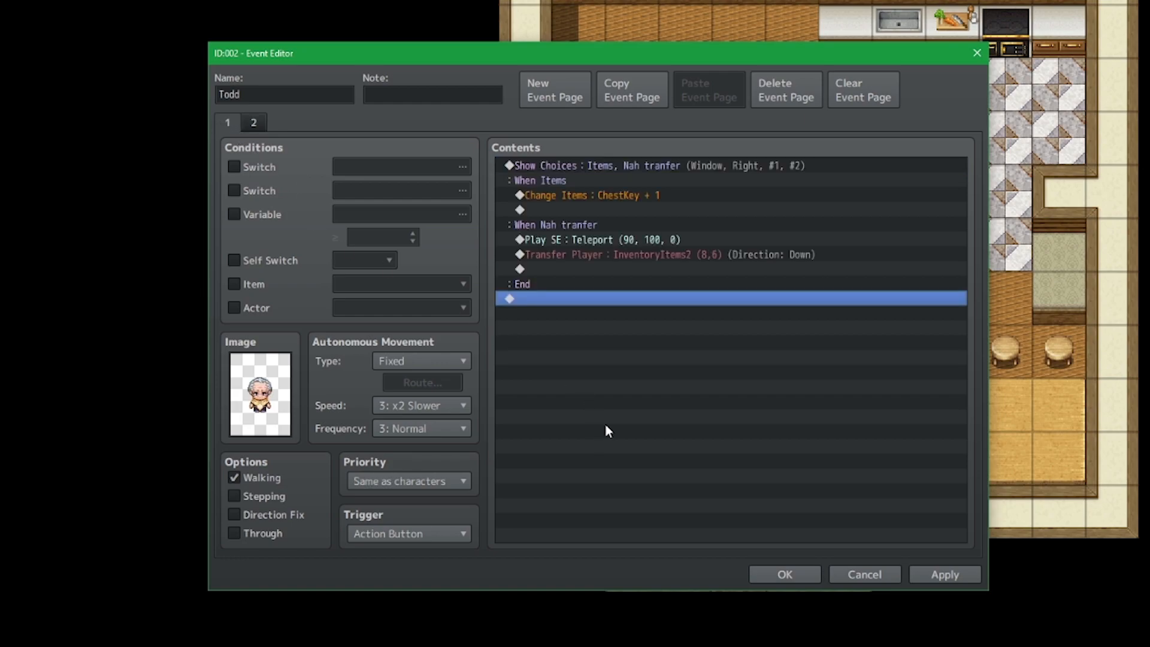
{"action": "left_click", "coordinate": [251, 120]}
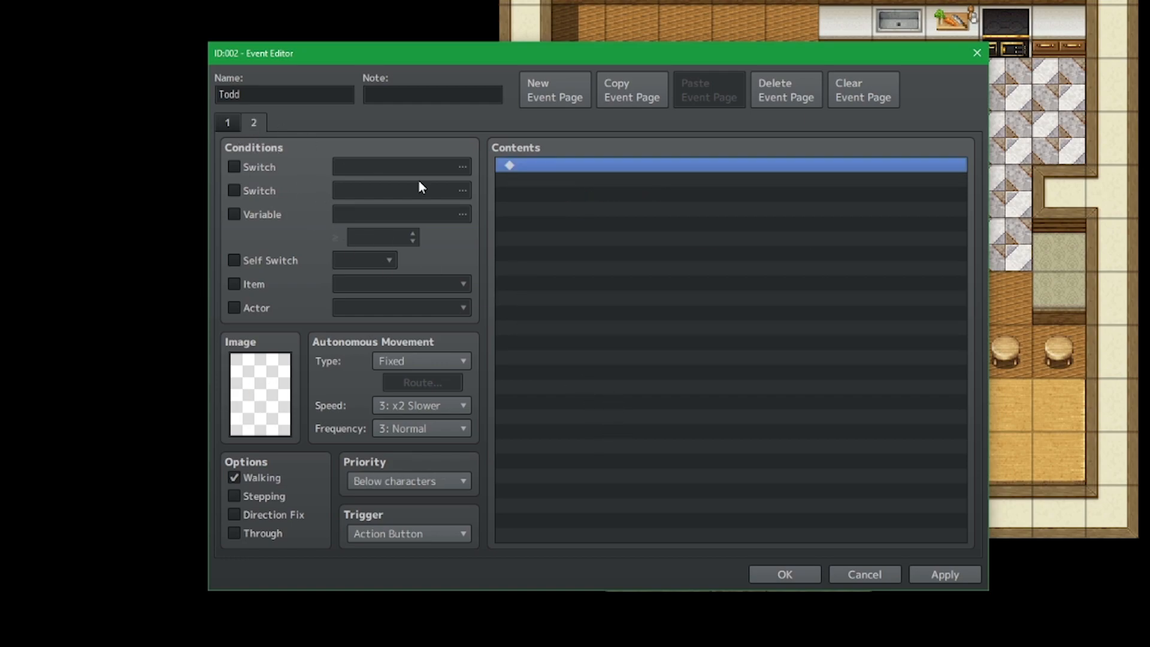
{"action": "left_click", "coordinate": [769, 100]}
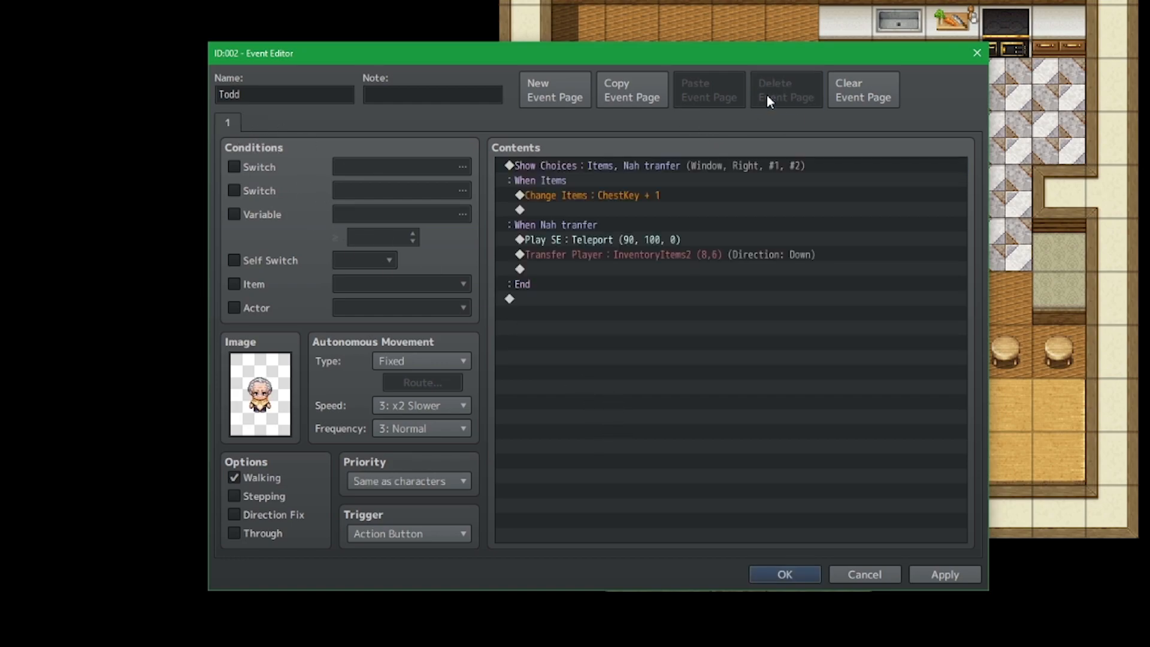
{"action": "left_click", "coordinate": [861, 574]}
{"action": "key", "text": "Return"}
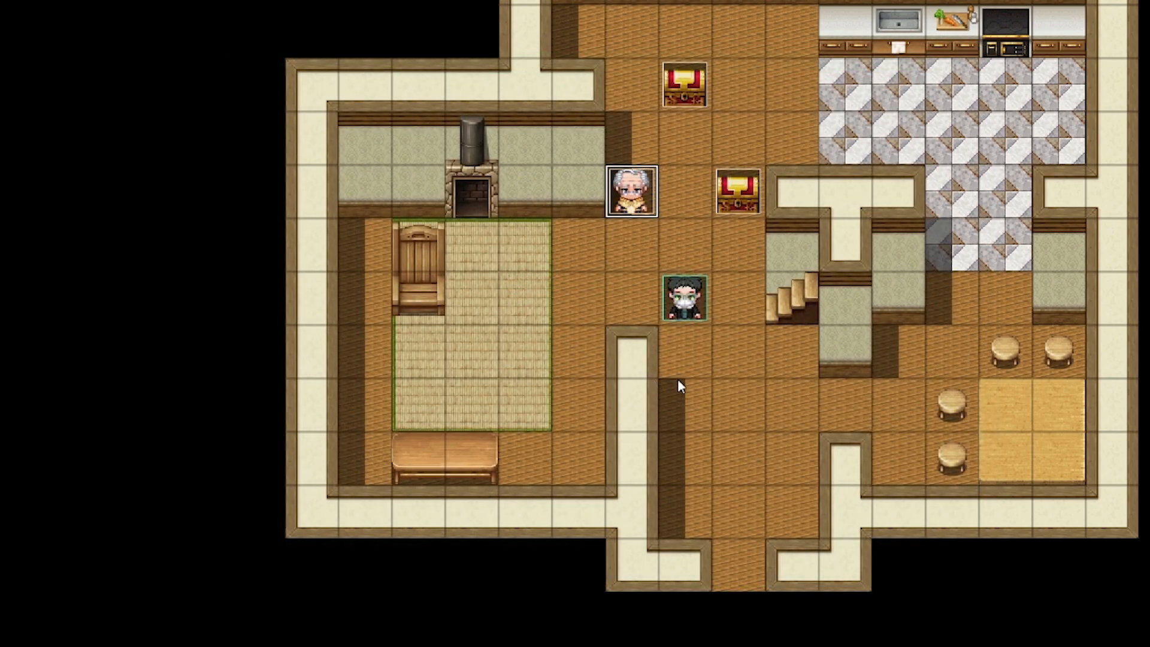
Recheck the end of the ChestKey common event, then launch a playtest and start a new game.
{"action": "key", "text": "F9"}
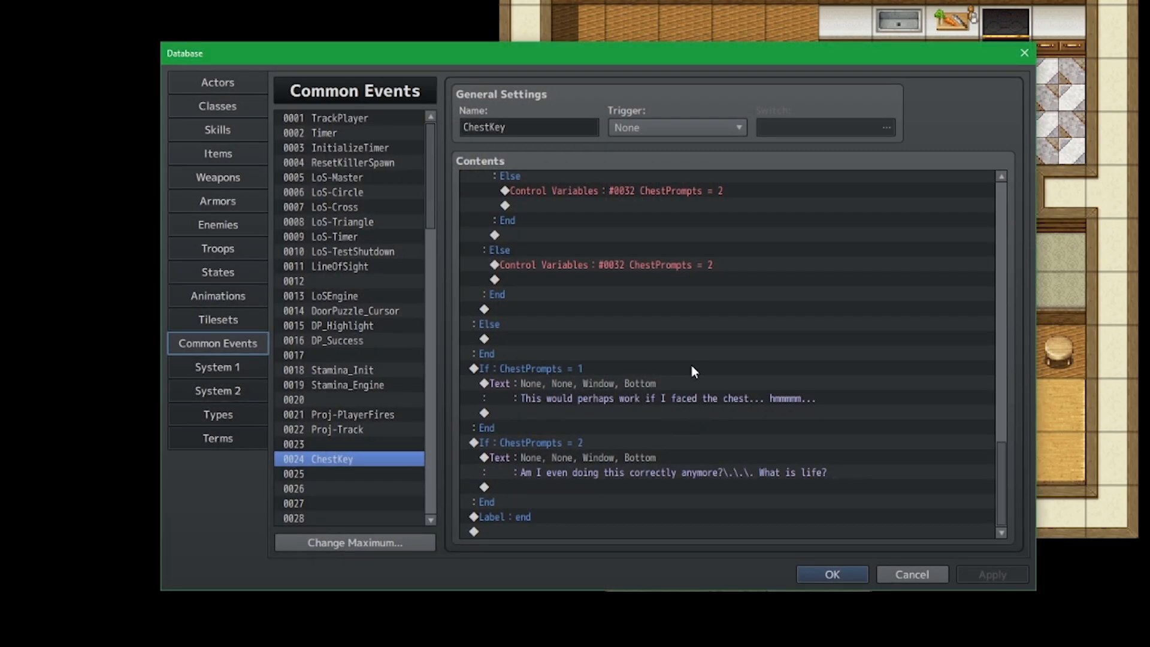
{"action": "key", "text": "Escape"}
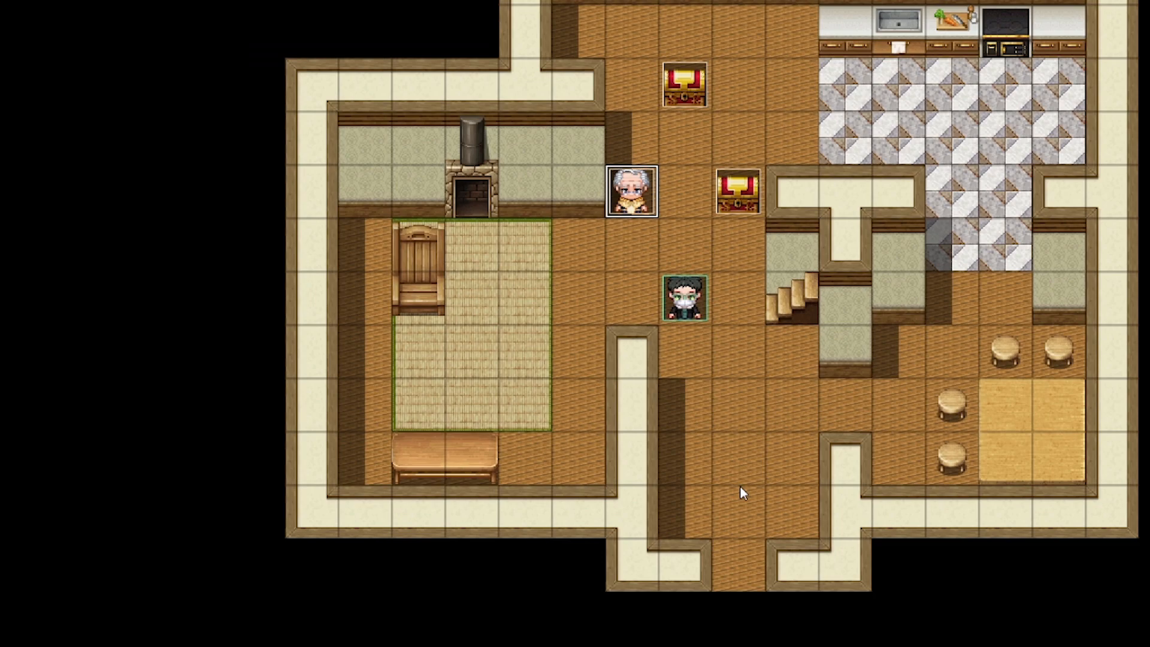
{"action": "key", "text": "ctrl+r"}
{"action": "key", "text": "Return"}
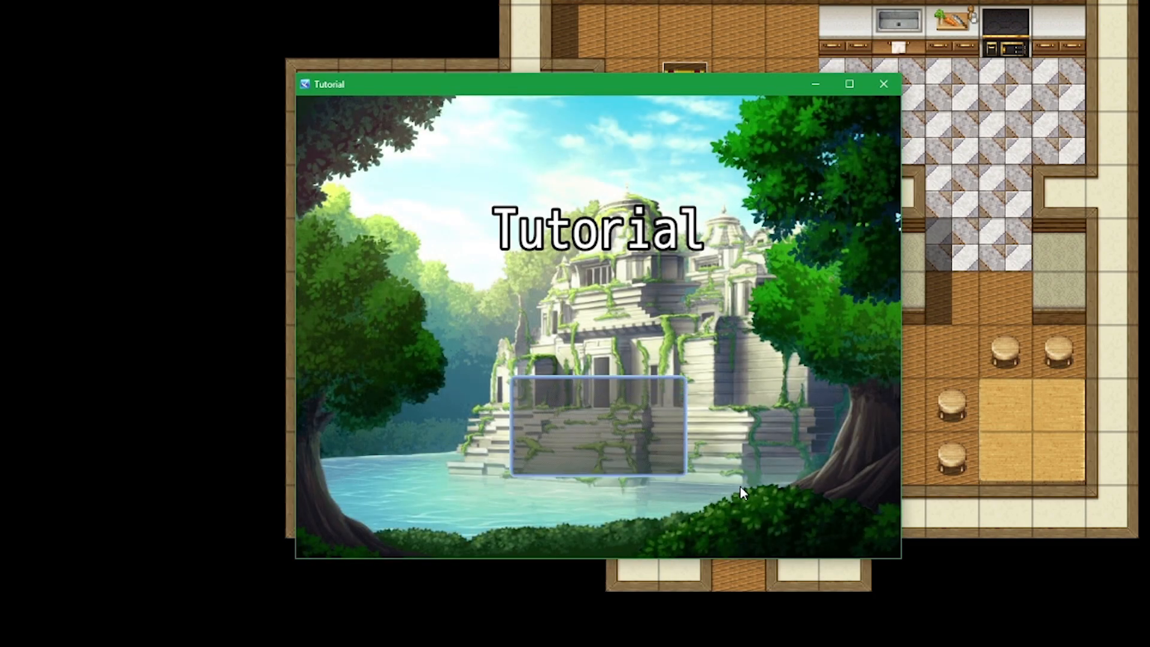
{"action": "key", "text": "Up"}
{"action": "key", "text": "Down"}
{"action": "key", "text": "Up"}
{"action": "key", "text": "Return"}
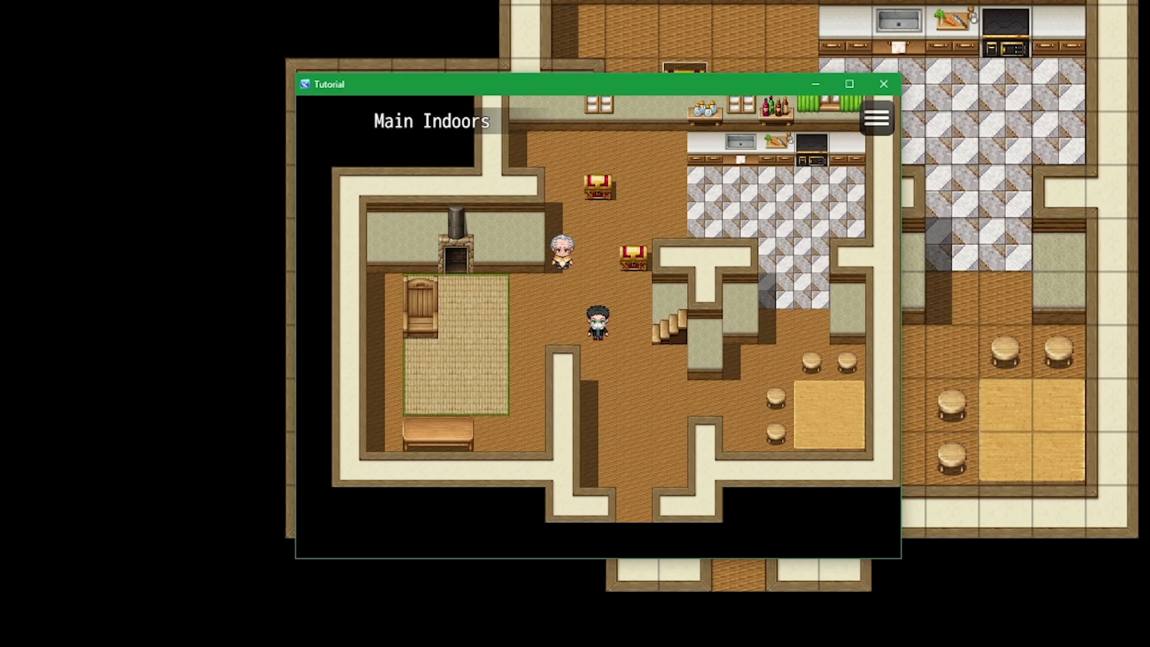
Walk the character up to the white-haired NPC and choose Items to receive a ChestKey.
{"action": "key", "text": "Left"}
{"action": "key", "text": "Up"}
{"action": "key", "text": "Return"}
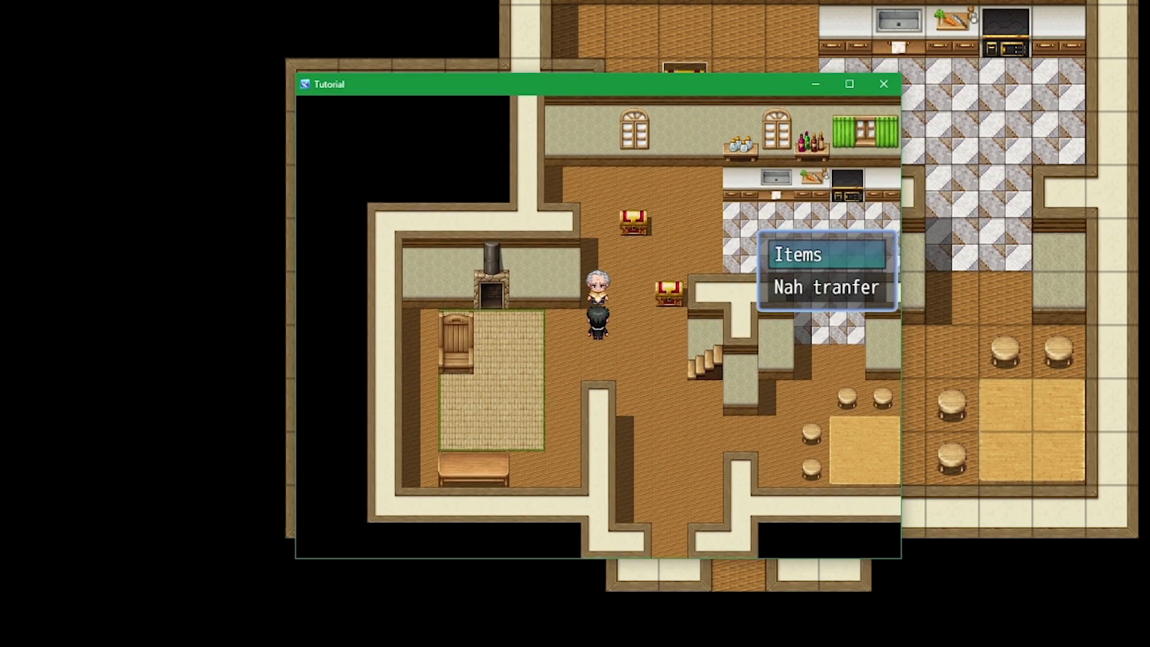
{"action": "key", "text": "Return"}
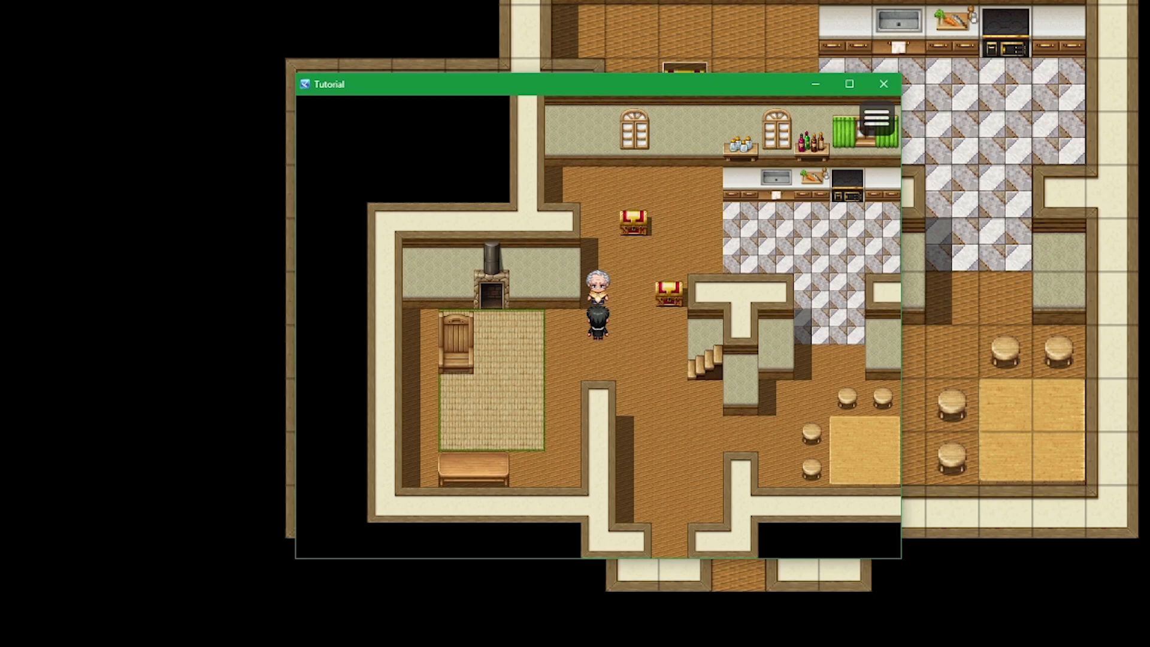
Step away from the NPC and use the ChestKey on an open floor tile to test the wrong-place prompt.
{"action": "key", "text": "Right"}
{"action": "key", "text": "Down"}
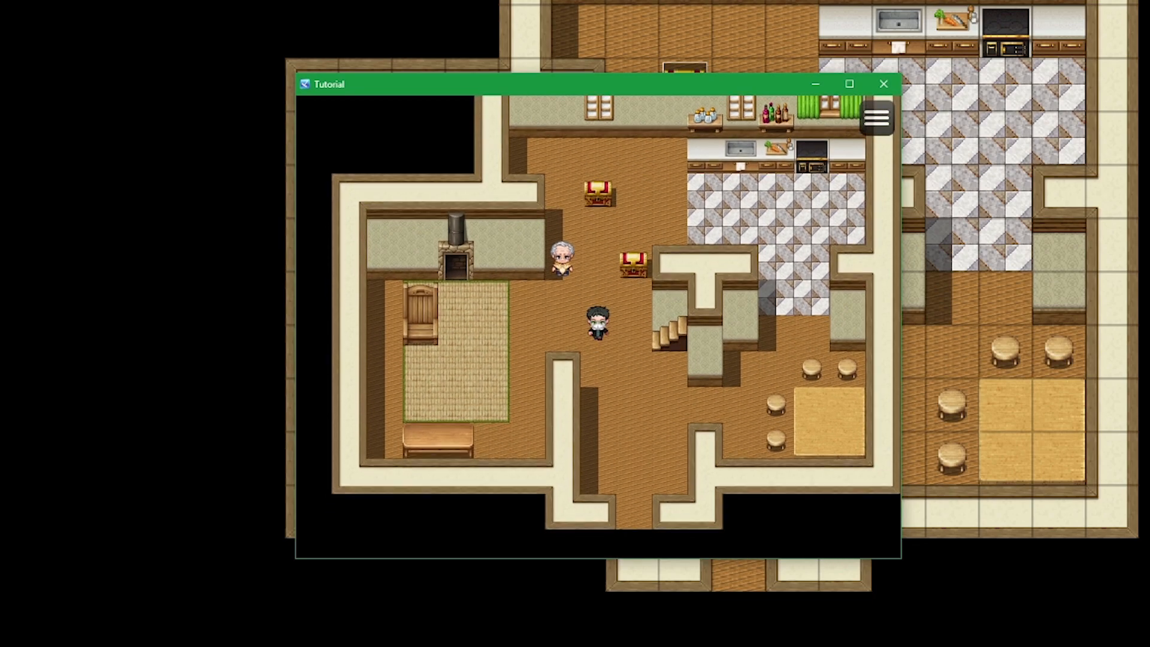
{"action": "key", "text": "Escape"}
{"action": "key", "text": "Return"}
{"action": "key", "text": "Return"}
{"action": "key", "text": "Return"}
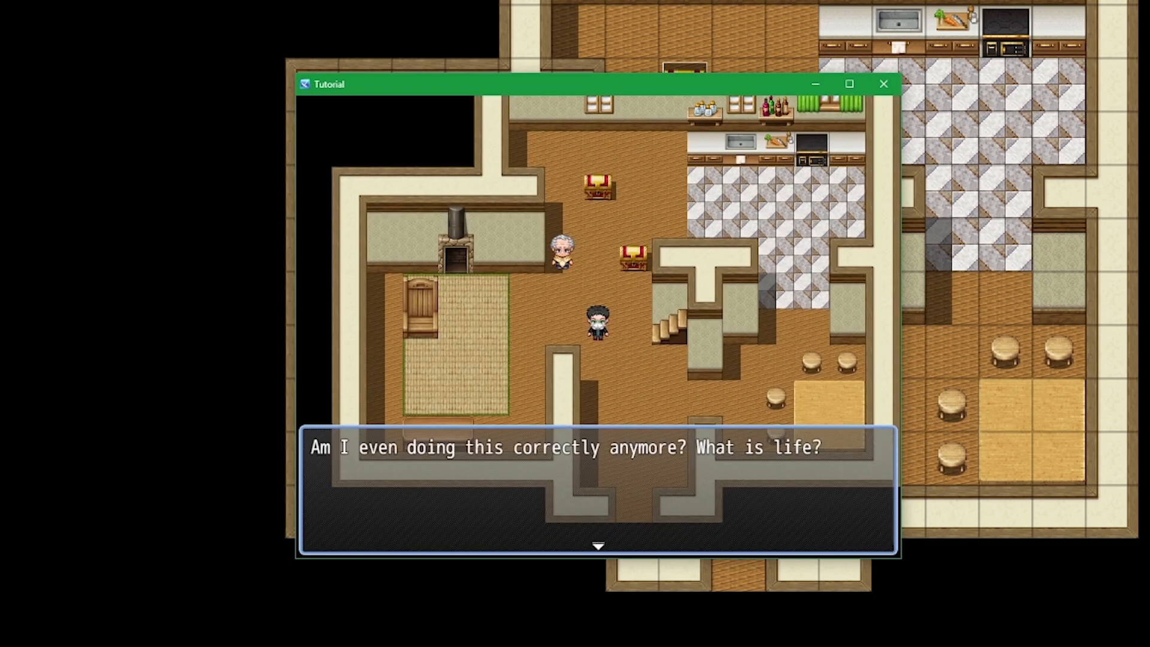
{"action": "key", "text": "Return"}
Walk to the tile below the lower chest and use the ChestKey facing up to test opening it.
{"action": "key", "text": "Right"}
{"action": "key", "text": "Escape"}
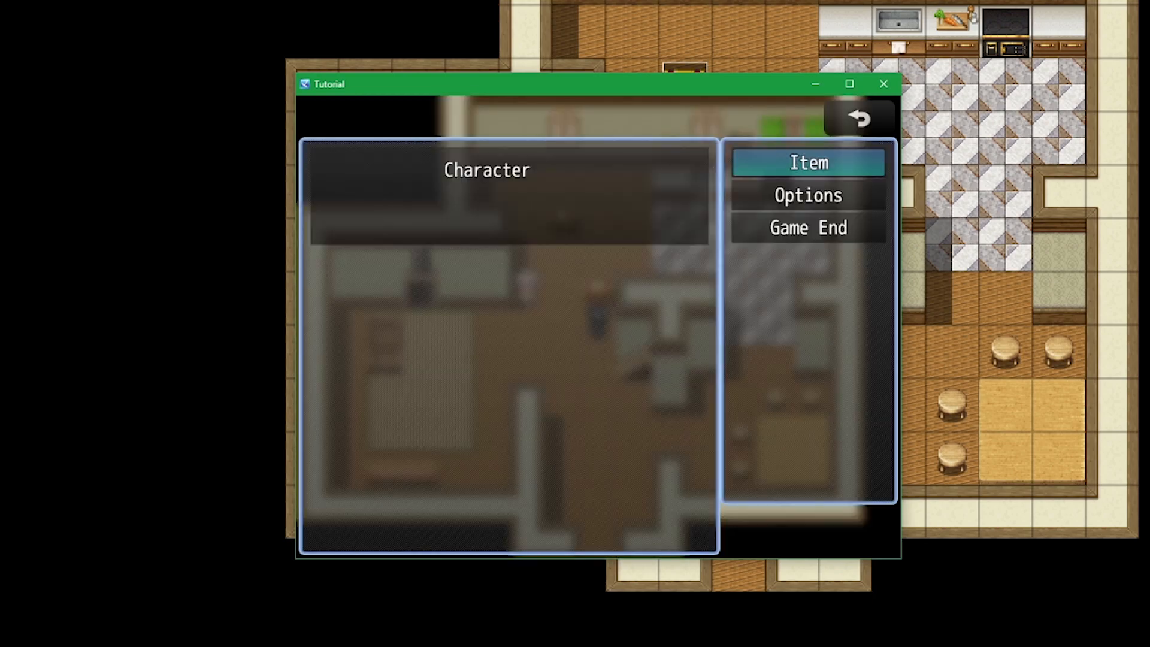
{"action": "key", "text": "Return"}
{"action": "key", "text": "Return"}
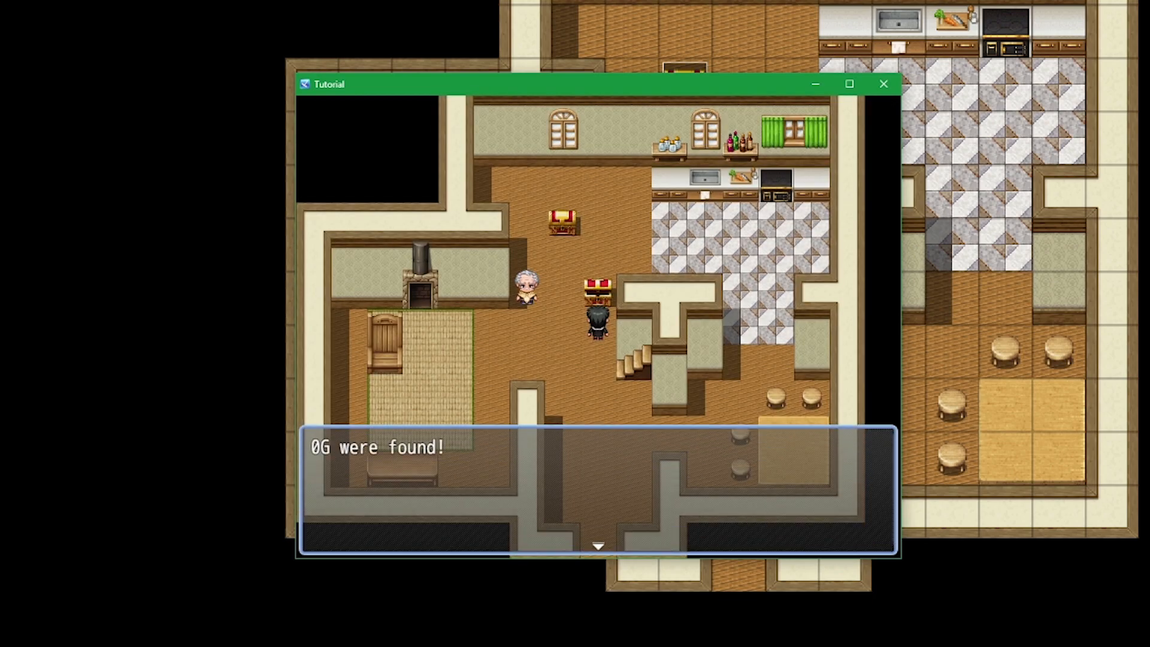
{"action": "key", "text": "Return"}
Walk below the upper chest and use the ChestKey while facing sideways to test the wrong-direction prompt.
{"action": "key", "text": "Left"}
{"action": "key", "text": "Up"}
{"action": "key", "text": "Up"}
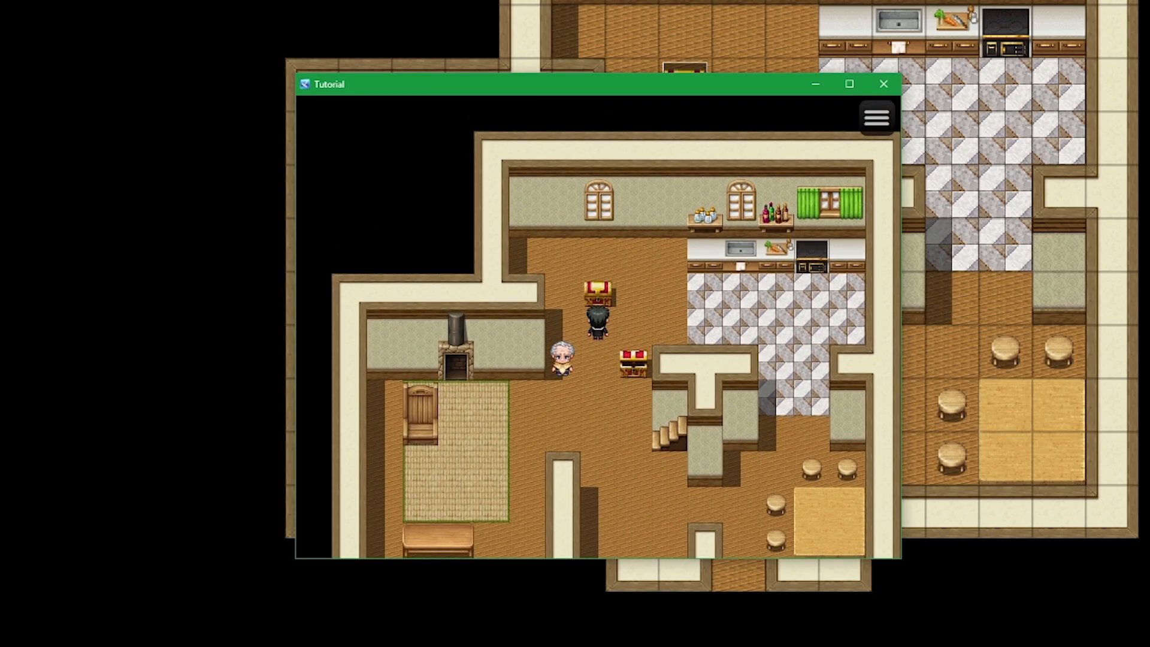
{"action": "key", "text": "Escape"}
{"action": "key", "text": "Return"}
{"action": "key", "text": "Return"}
{"action": "key", "text": "Return"}
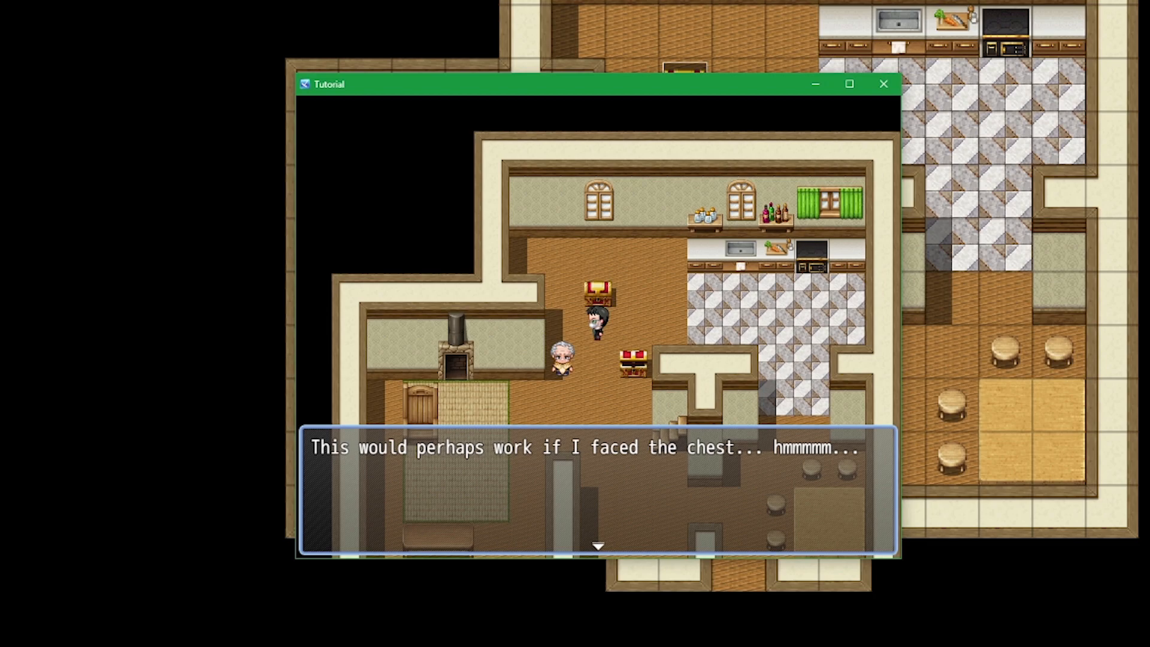
{"action": "key", "text": "Return"}
Face the upper chest and use the ChestKey to test opening it and its reward message.
{"action": "key", "text": "Up"}
{"action": "key", "text": "Escape"}
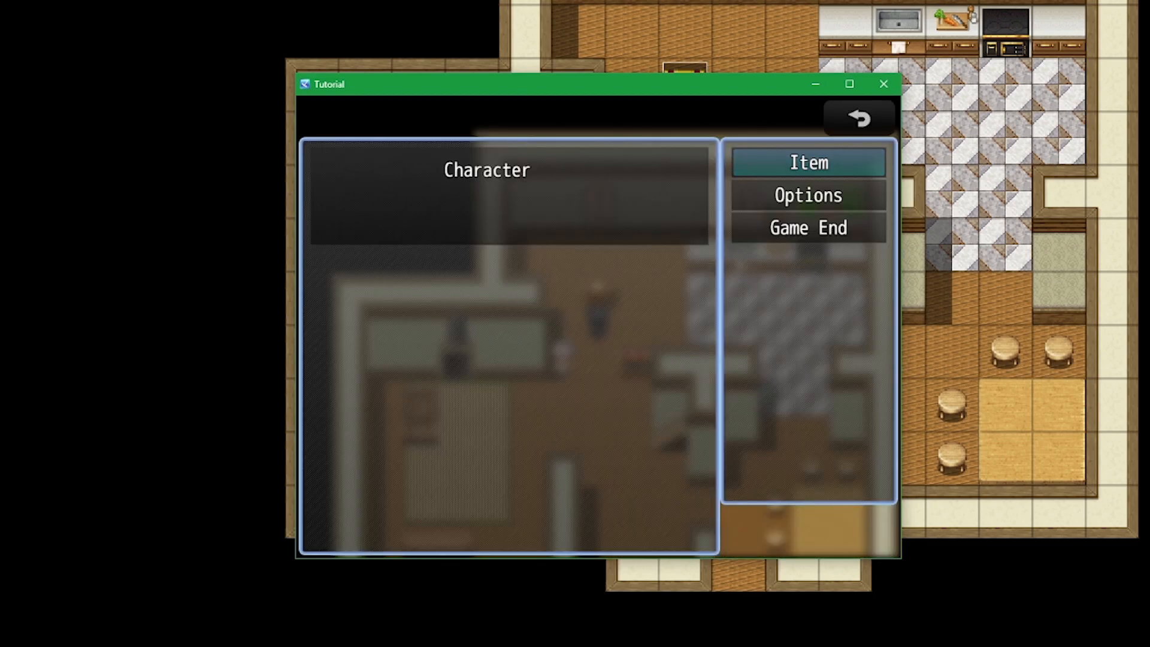
{"action": "key", "text": "Return"}
{"action": "key", "text": "Return"}
{"action": "key", "text": "Return"}
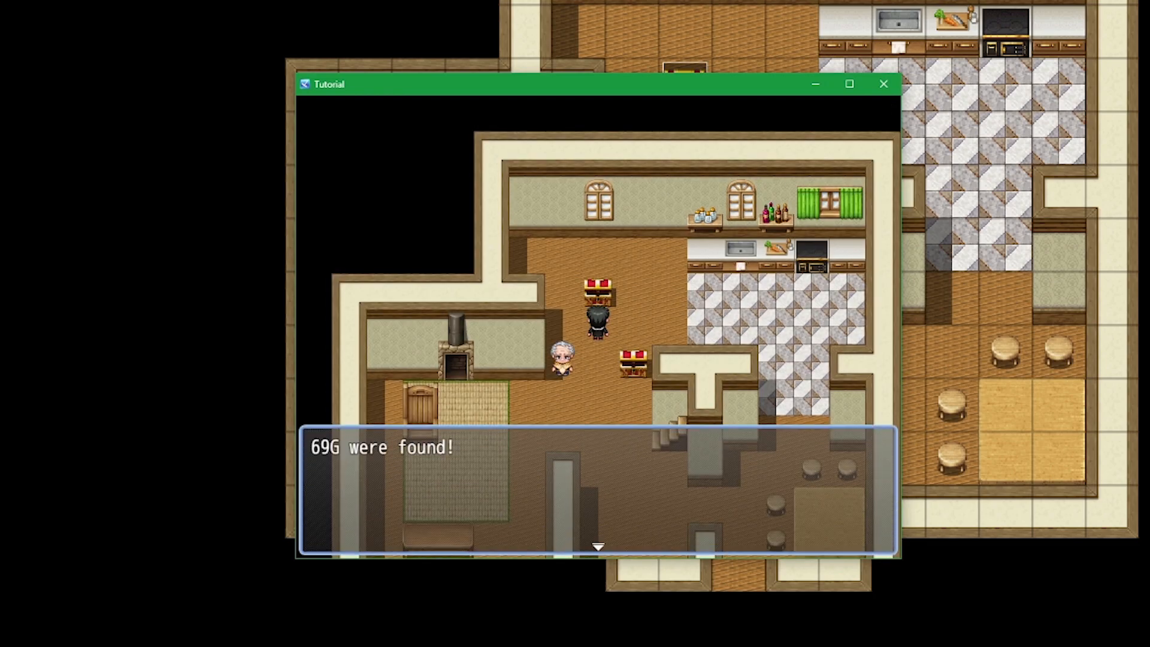
{"action": "key", "text": "Return"}
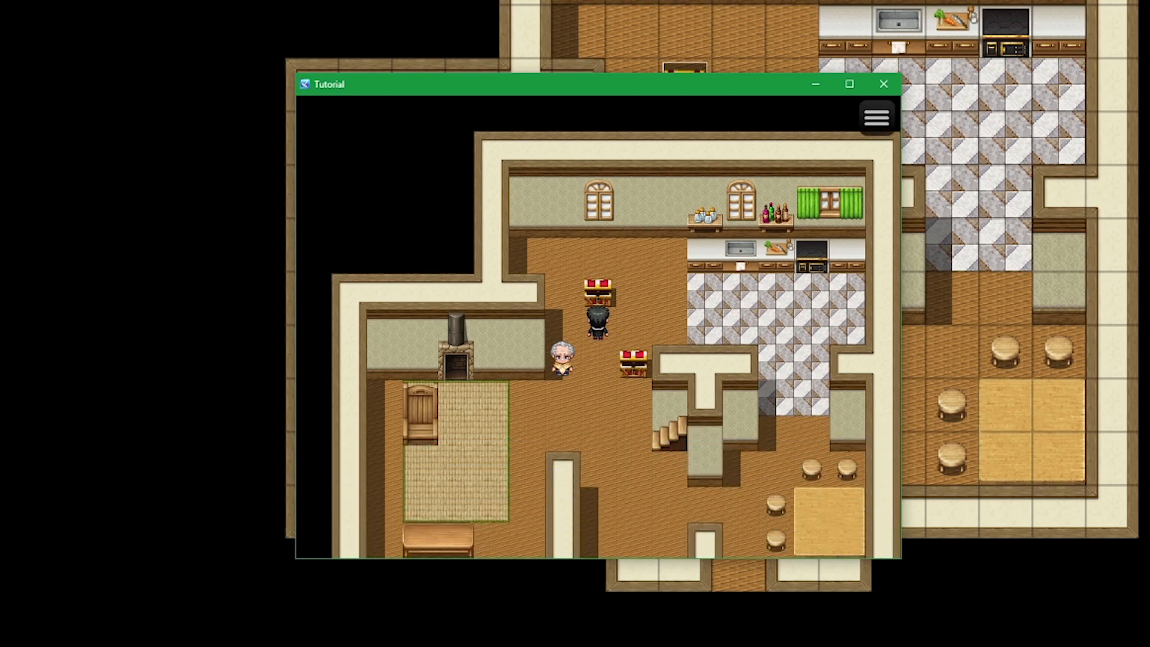
Close the running playtest, launch it again and start a new game.
{"action": "key", "text": "alt+F4"}
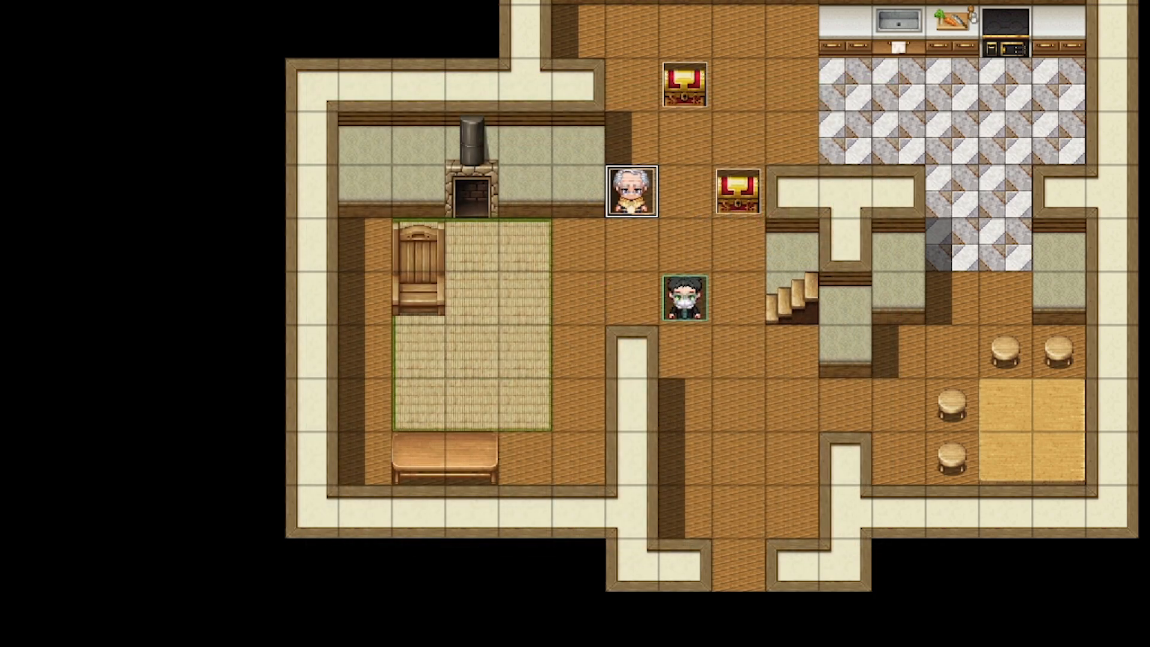
{"action": "key", "text": "ctrl+r"}
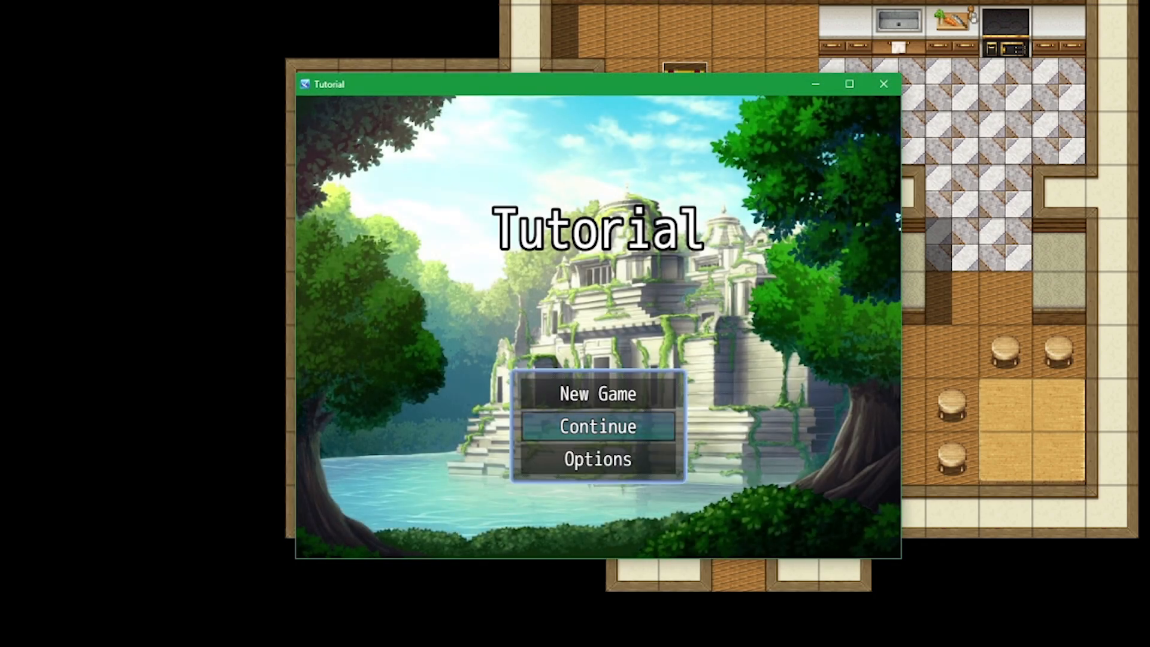
{"action": "key", "text": "Up"}
{"action": "key", "text": "Return"}
{"action": "key", "text": "Down"}
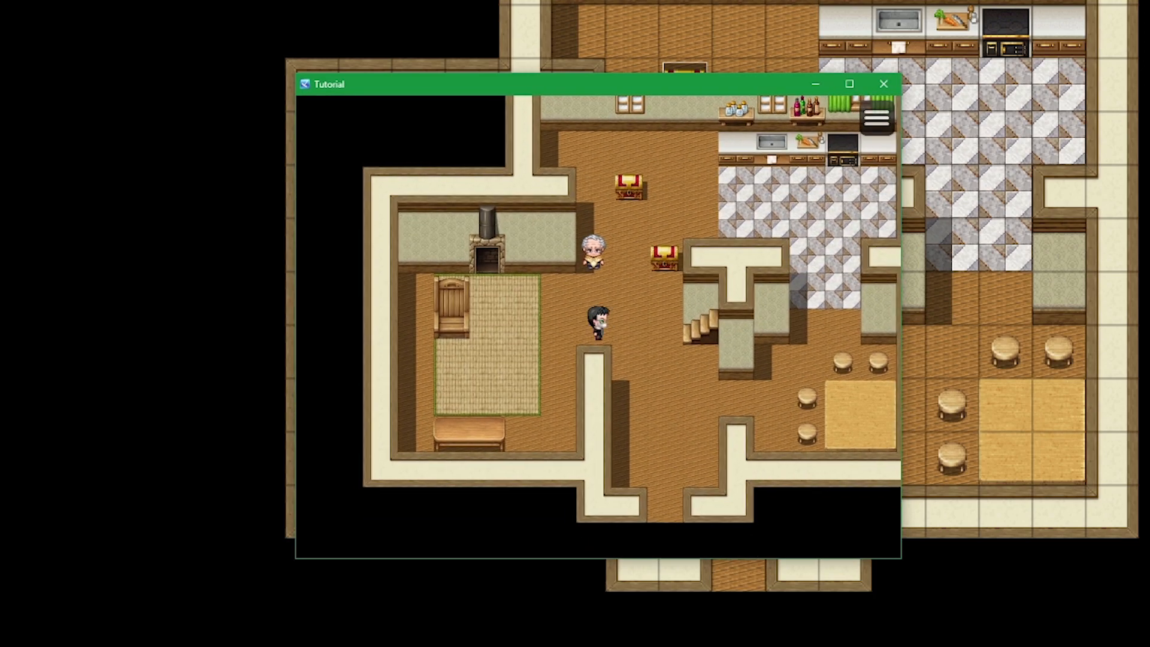
Walk below the lower chest and use the ChestKey facing right to test its wrong-direction prompt.
{"action": "key", "text": "Right"}
{"action": "key", "text": "Right"}
{"action": "key", "text": "Up"}
{"action": "key", "text": "Escape"}
{"action": "key", "text": "Return"}
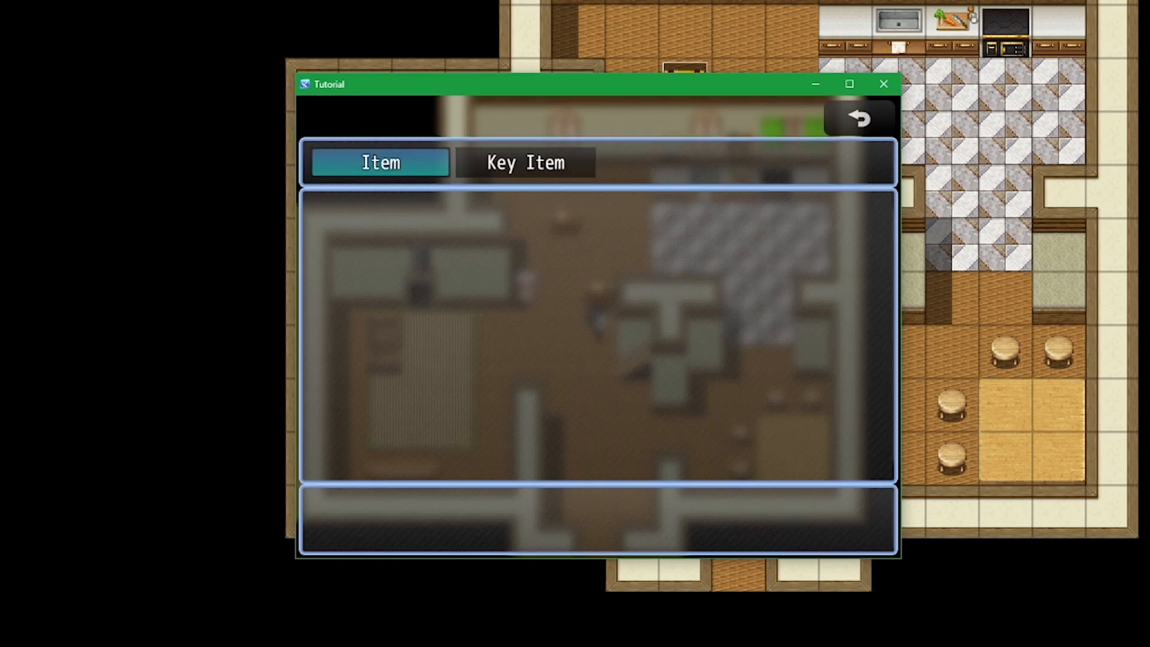
{"action": "key", "text": "Return"}
{"action": "key", "text": "Return"}
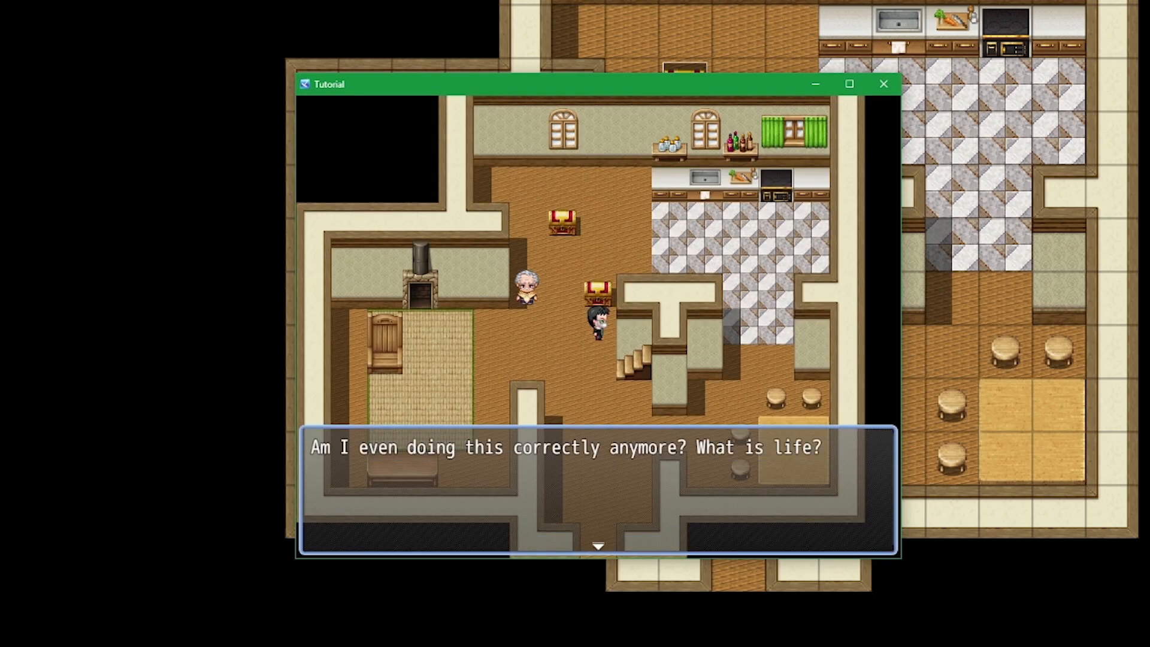
{"action": "key", "text": "Return"}
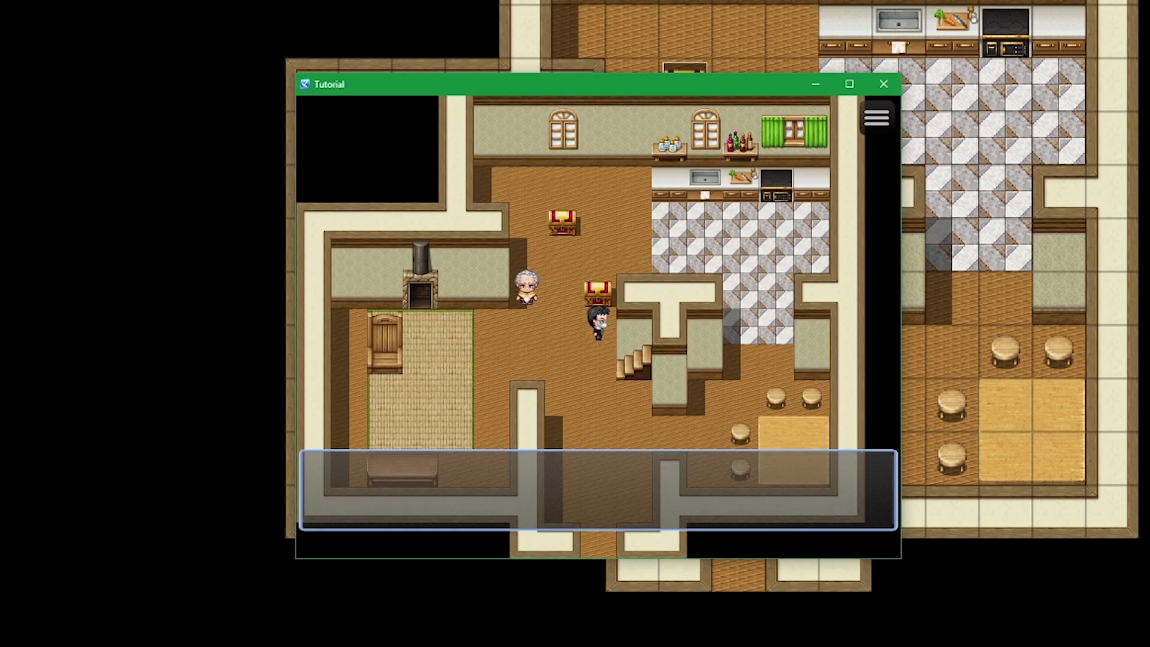
With both chests still closed, use the ChestKey below the upper chest while facing left to compare its prompt.
{"action": "key", "text": "Left"}
{"action": "key", "text": "Up"}
{"action": "key", "text": "Up"}
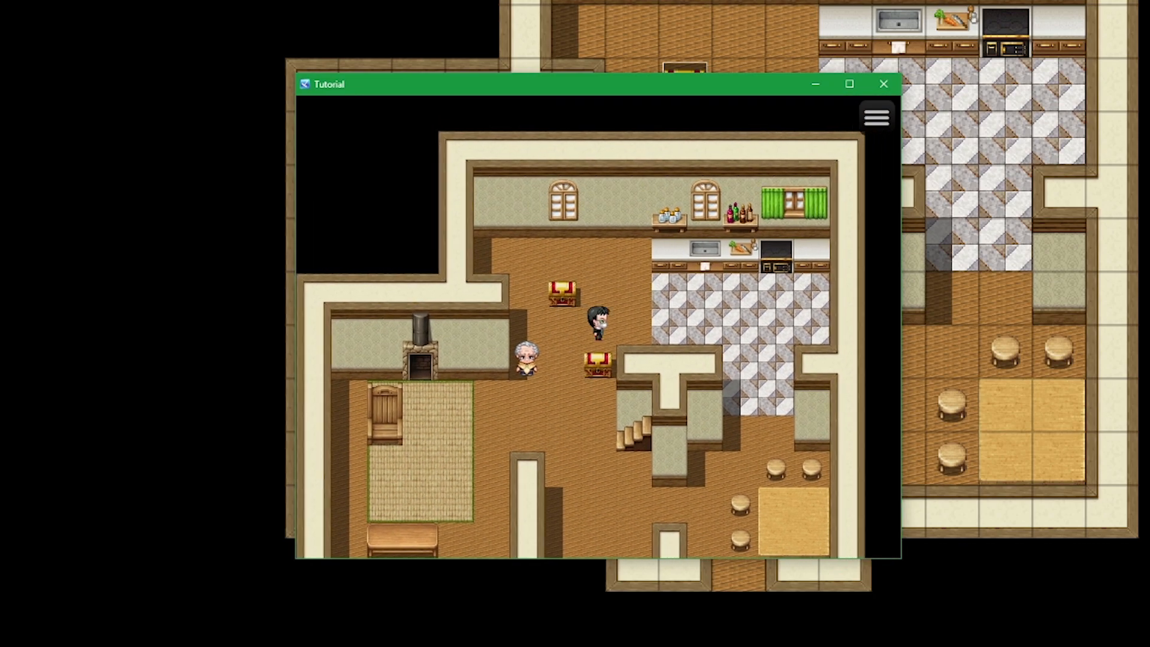
{"action": "key", "text": "Escape"}
{"action": "key", "text": "Return"}
{"action": "key", "text": "Return"}
{"action": "key", "text": "Return"}
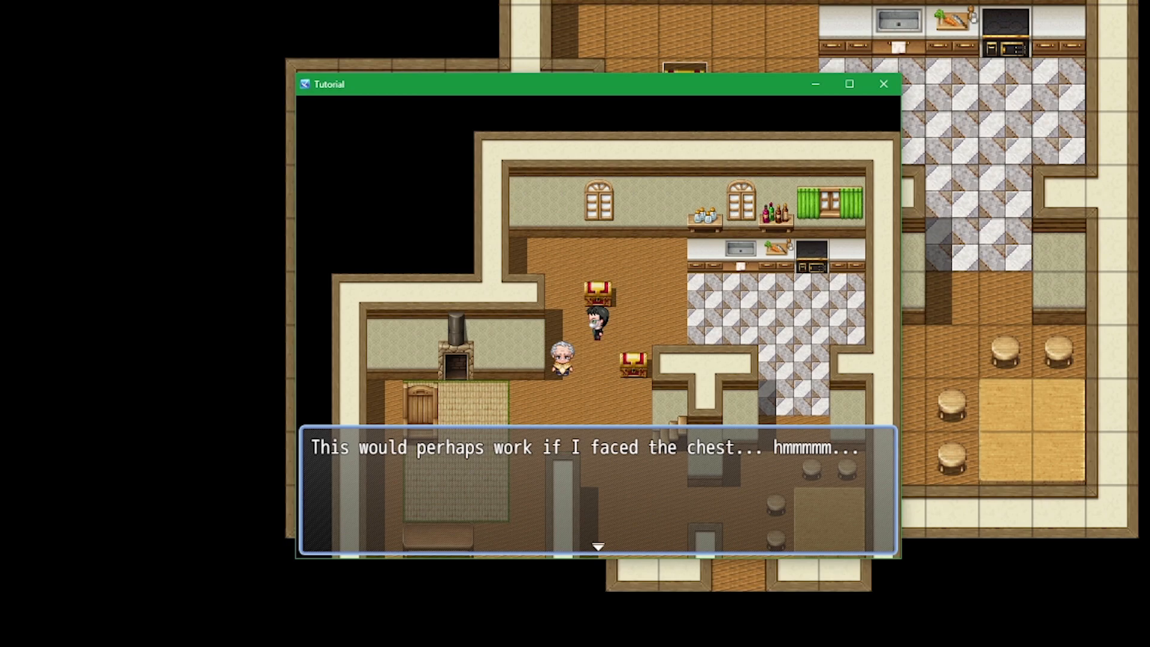
Close the playtest and examine the Chest1_Map20 branch of the ChestKey common event, including where it sets ChestPrompts.
{"action": "left_click", "coordinate": [885, 83]}
{"action": "key", "text": "F9"}
{"action": "scroll", "coordinate": [846, 358], "scroll_direction": "up", "scroll_amount": 10}
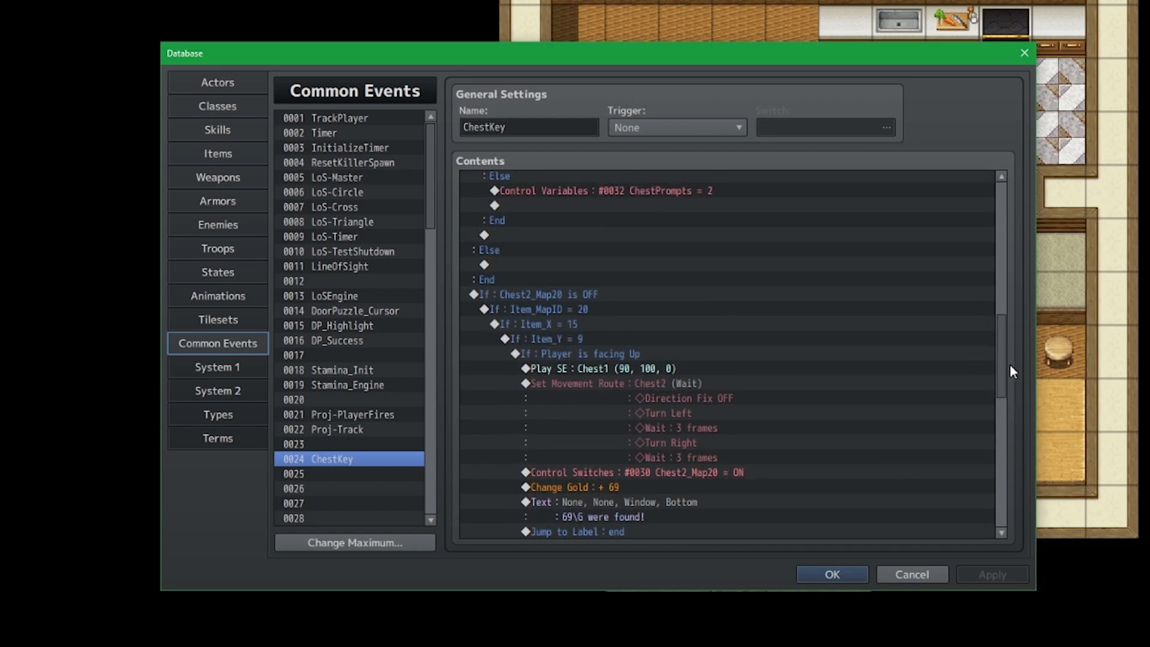
{"action": "left_click_drag", "start_coordinate": [1006, 361], "coordinate": [1016, 227]}
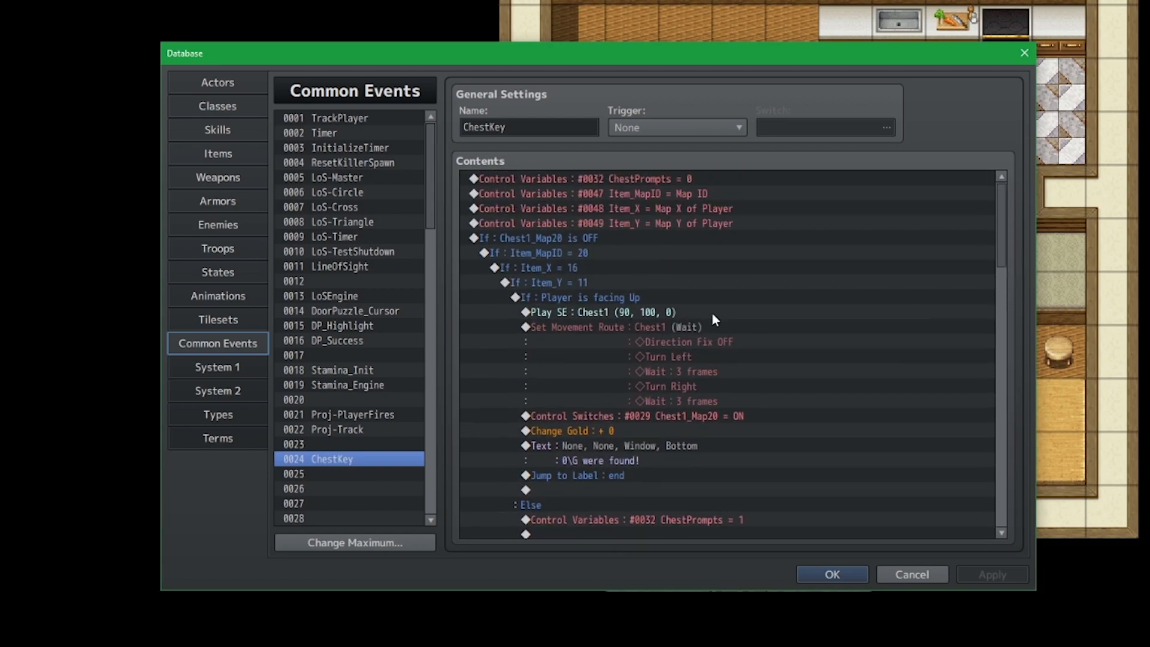
{"action": "scroll", "coordinate": [711, 252], "scroll_direction": "down", "scroll_amount": 1}
{"action": "scroll", "coordinate": [644, 254], "scroll_direction": "down", "scroll_amount": 4}
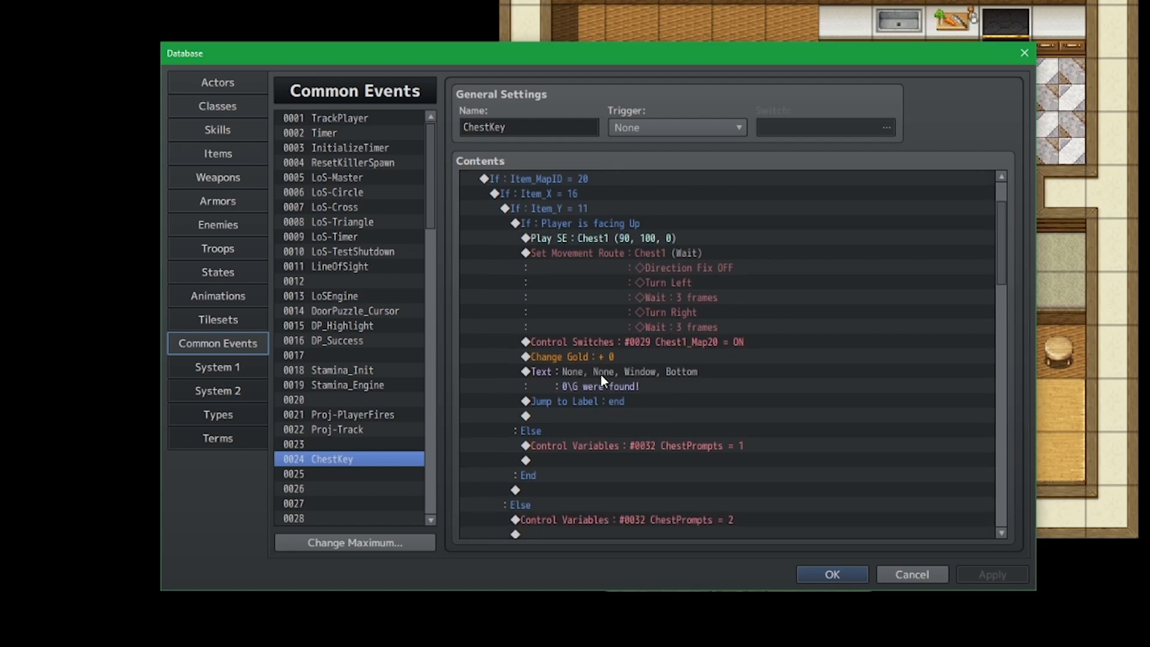
{"action": "left_click", "coordinate": [613, 450]}
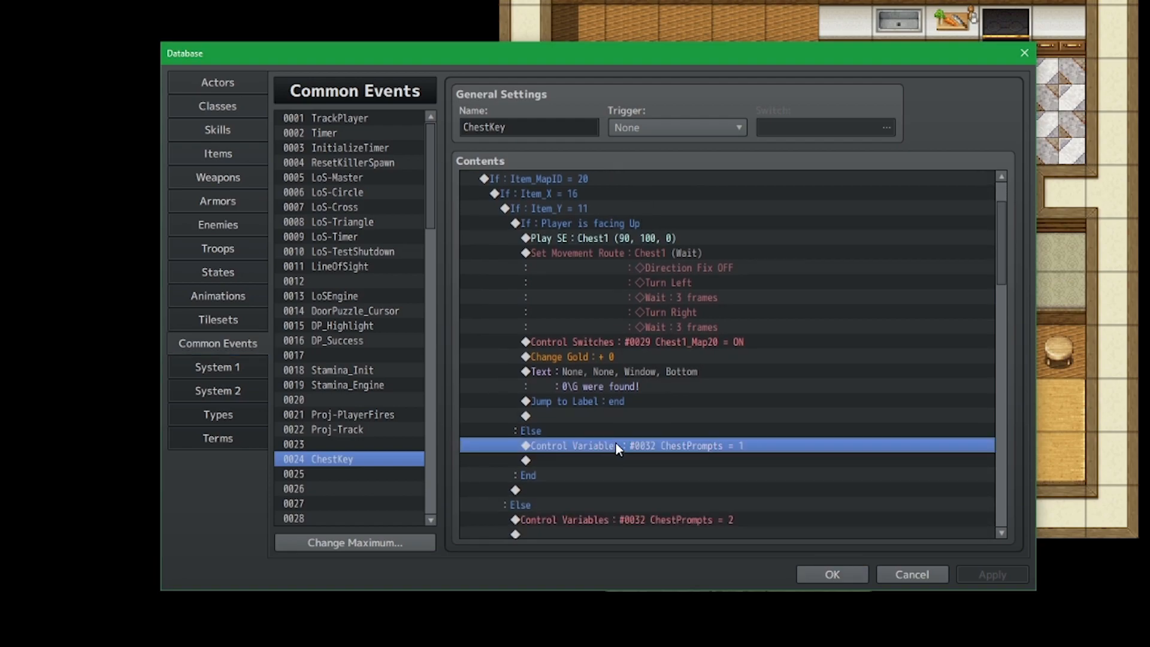
{"action": "scroll", "coordinate": [614, 443], "scroll_direction": "up", "scroll_amount": 2}
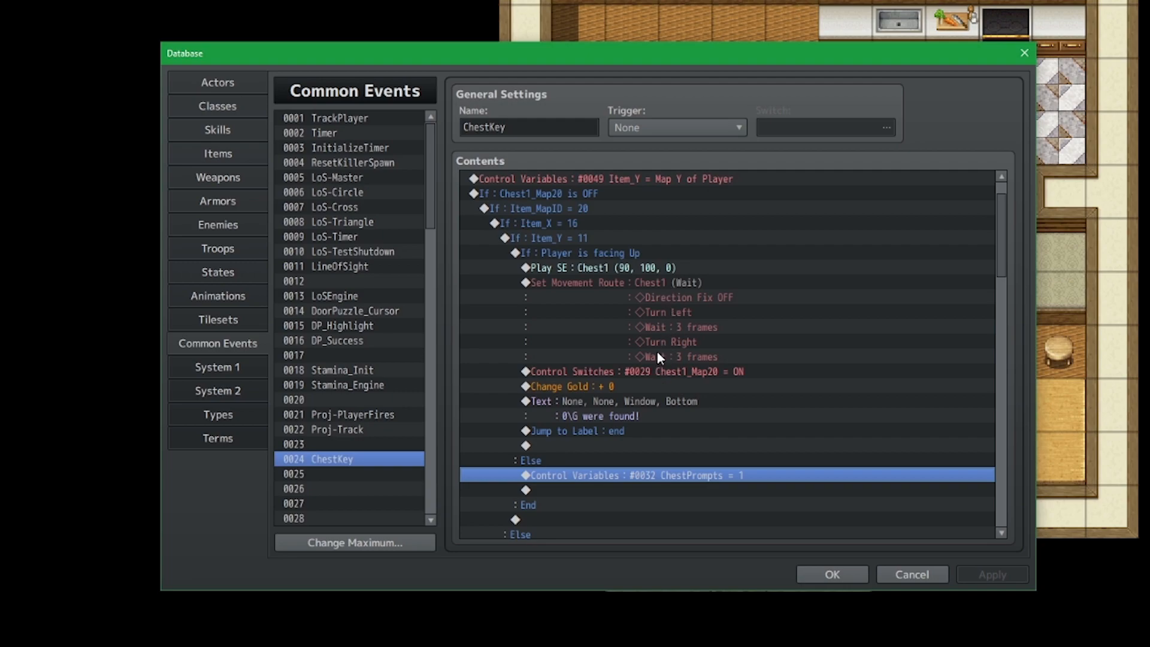
{"action": "scroll", "coordinate": [677, 351], "scroll_direction": "down", "scroll_amount": 4}
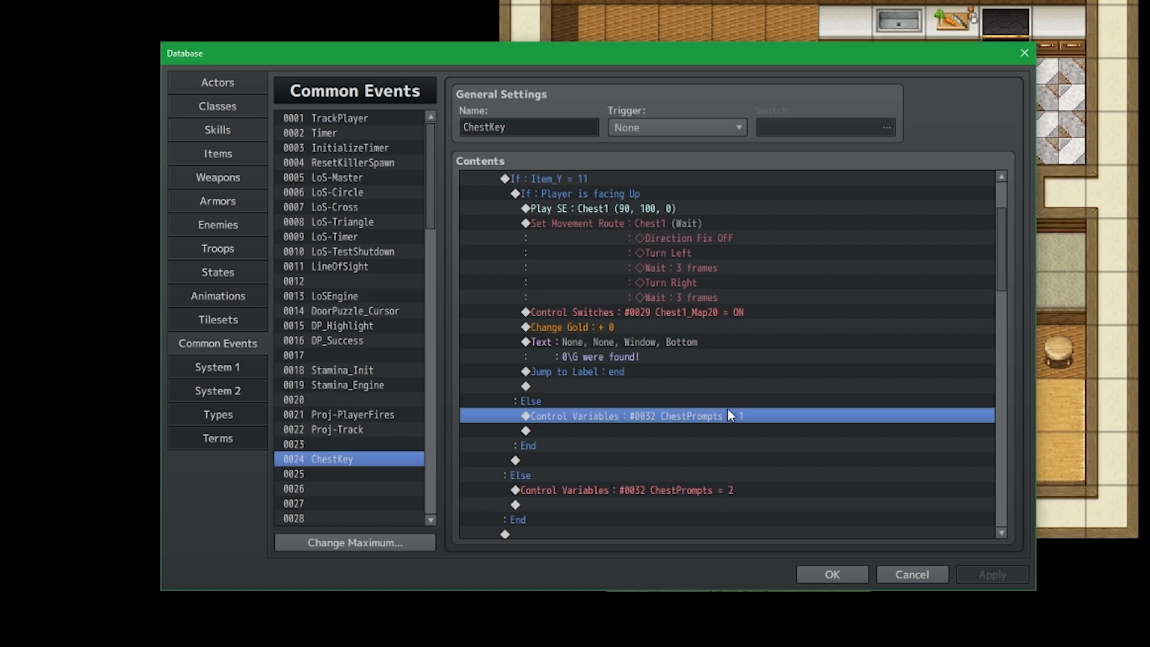
{"action": "scroll", "coordinate": [736, 416], "scroll_direction": "down", "scroll_amount": 5}
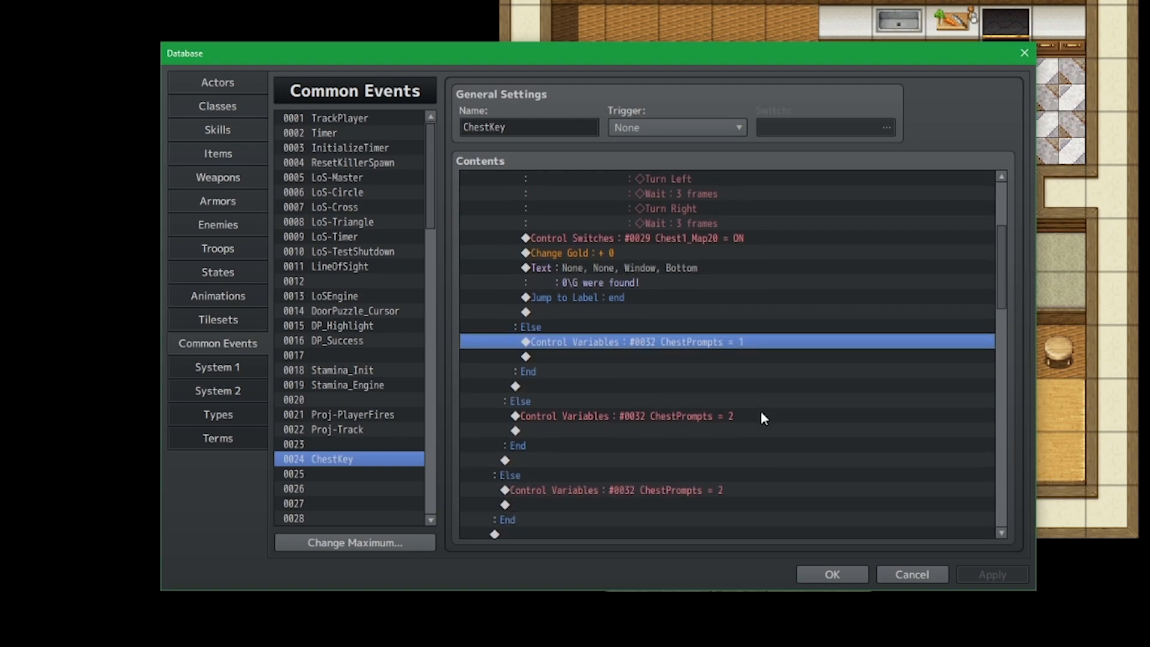
Examine the Chest2_Map20 branch and the ChestPrompts values set in its nested Else blocks.
{"action": "scroll", "coordinate": [743, 401], "scroll_direction": "down", "scroll_amount": 6}
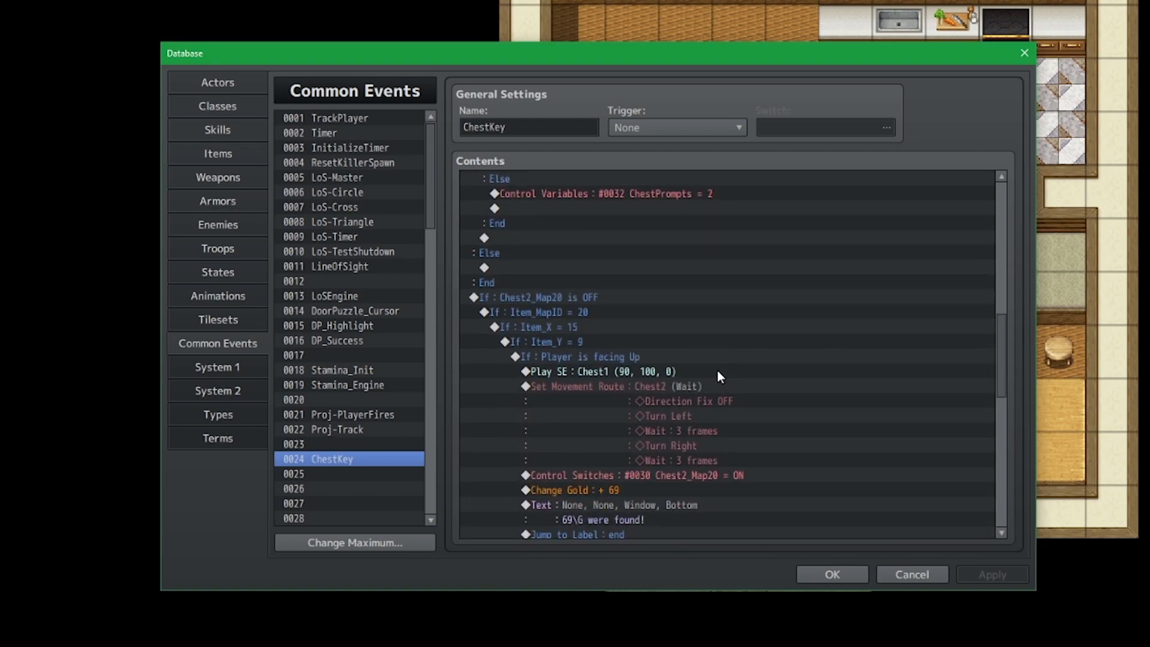
{"action": "scroll", "coordinate": [719, 312], "scroll_direction": "down", "scroll_amount": 2}
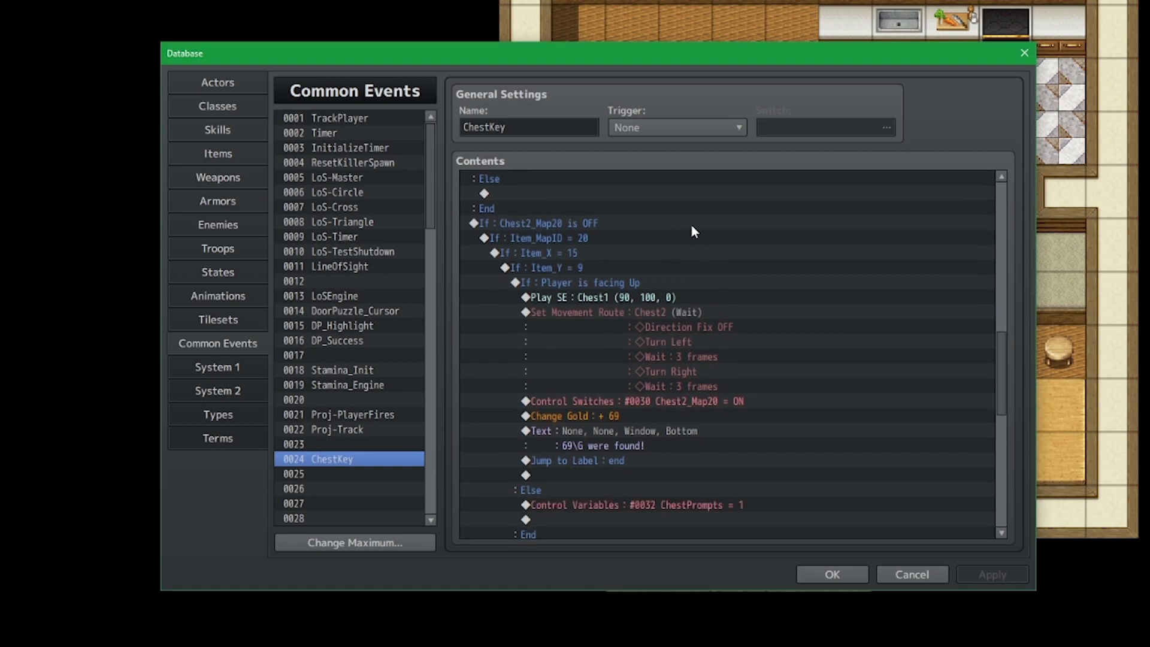
{"action": "left_click", "coordinate": [561, 251]}
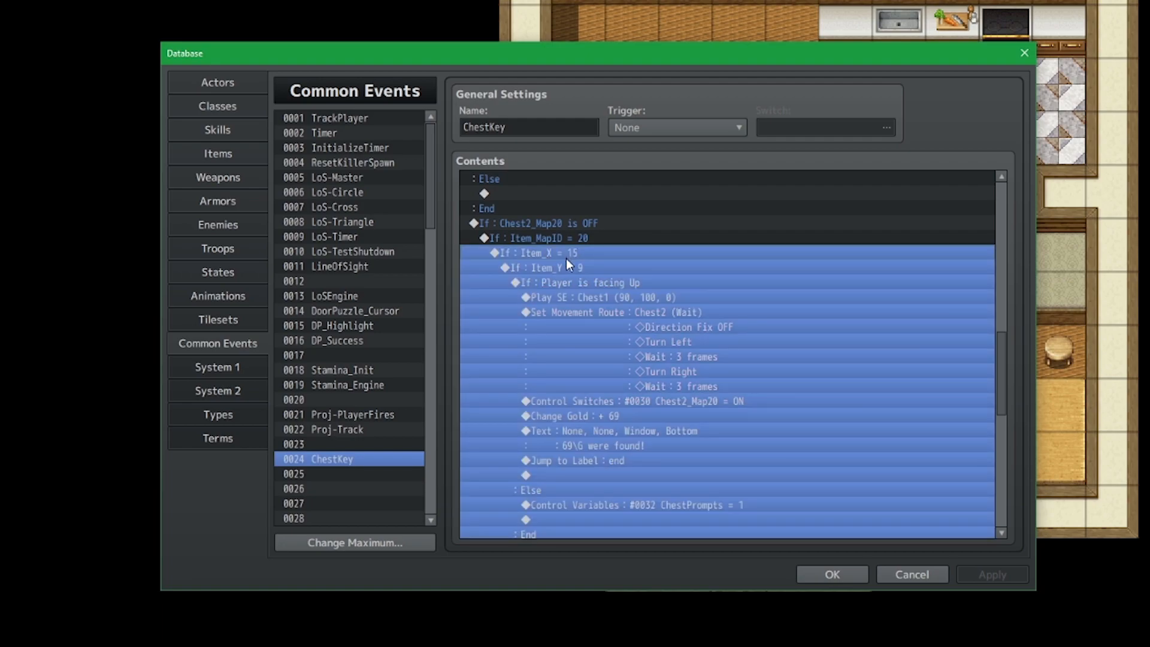
{"action": "scroll", "coordinate": [566, 263], "scroll_direction": "down", "scroll_amount": 5}
{"action": "scroll", "coordinate": [536, 300], "scroll_direction": "down", "scroll_amount": 1}
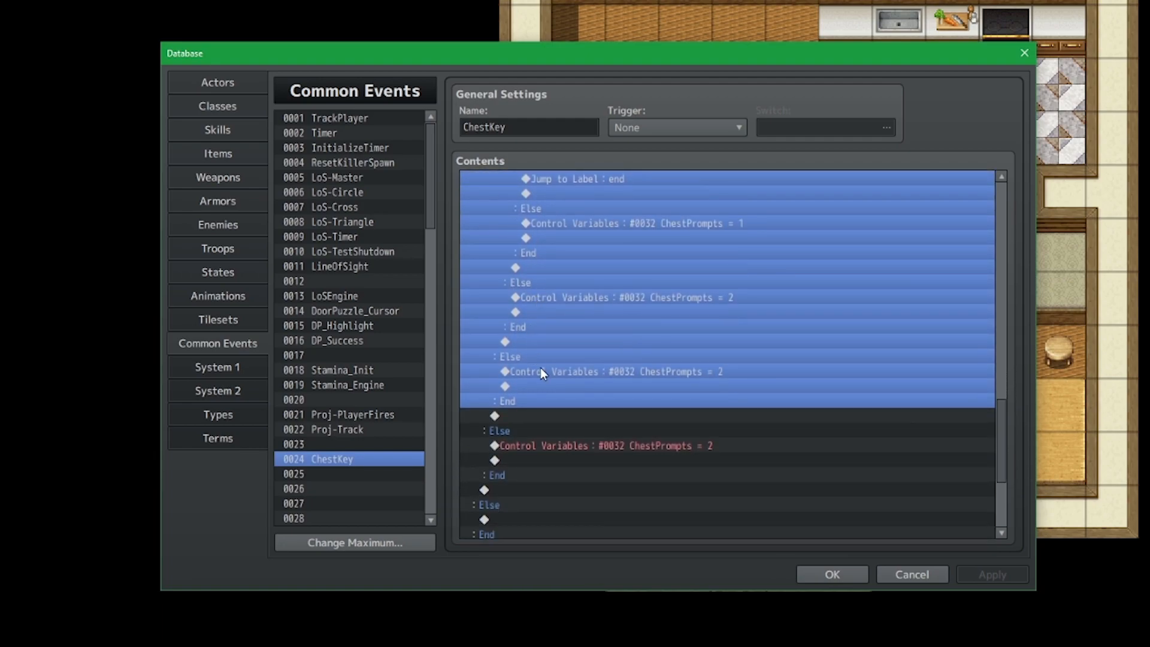
{"action": "left_click", "coordinate": [579, 387]}
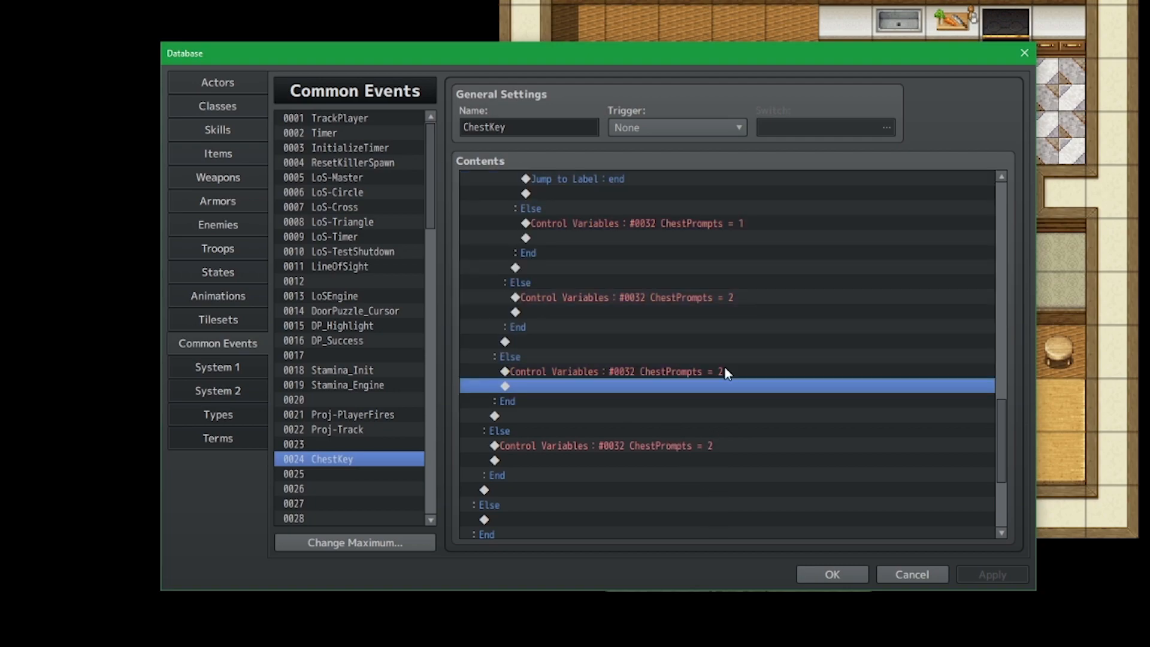
Examine the closing conditions for ChestPrompts = 1 and ChestPrompts = 2 with their message texts.
{"action": "scroll", "coordinate": [724, 371], "scroll_direction": "down", "scroll_amount": 4}
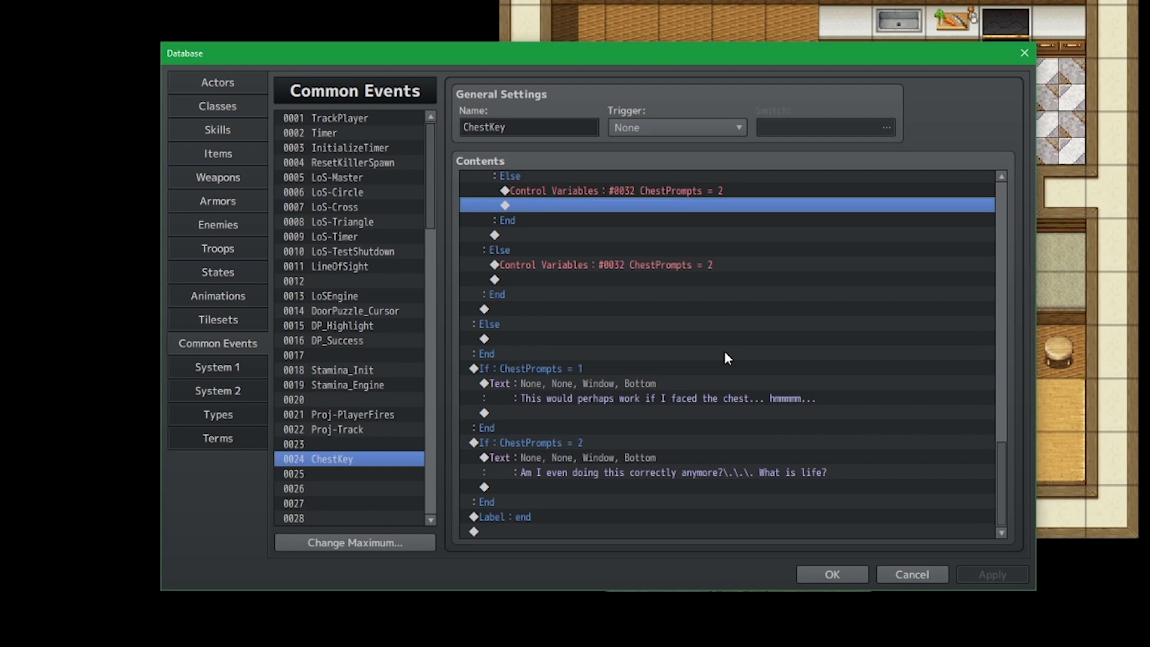
{"action": "left_click", "coordinate": [740, 369]}
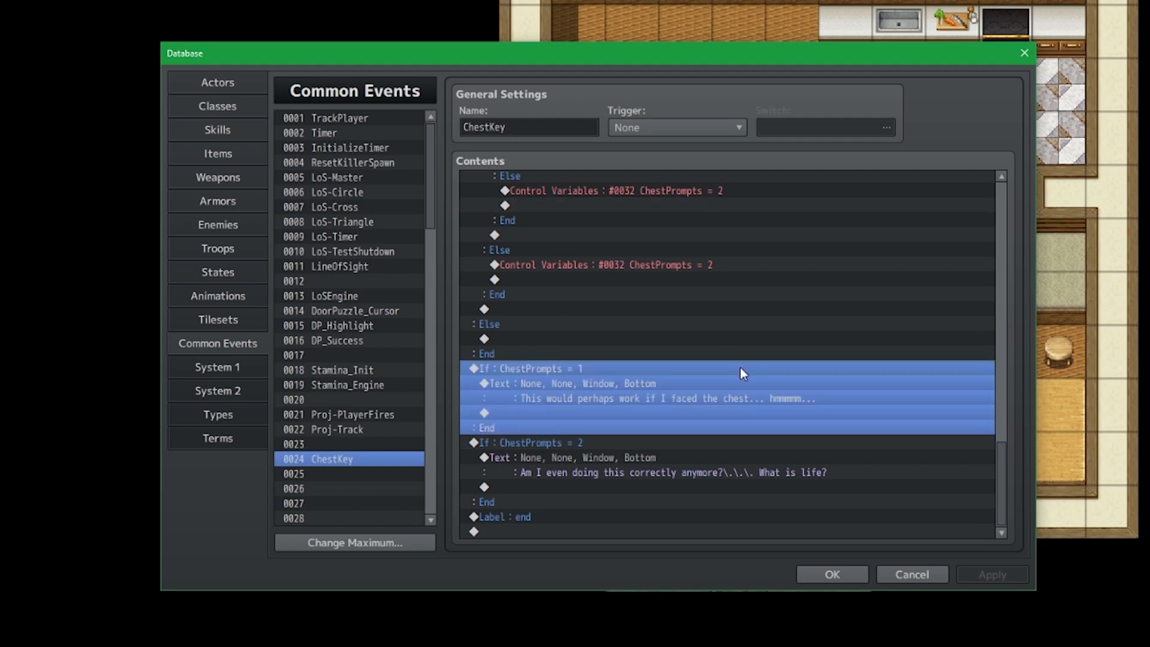
{"action": "left_click", "coordinate": [781, 447]}
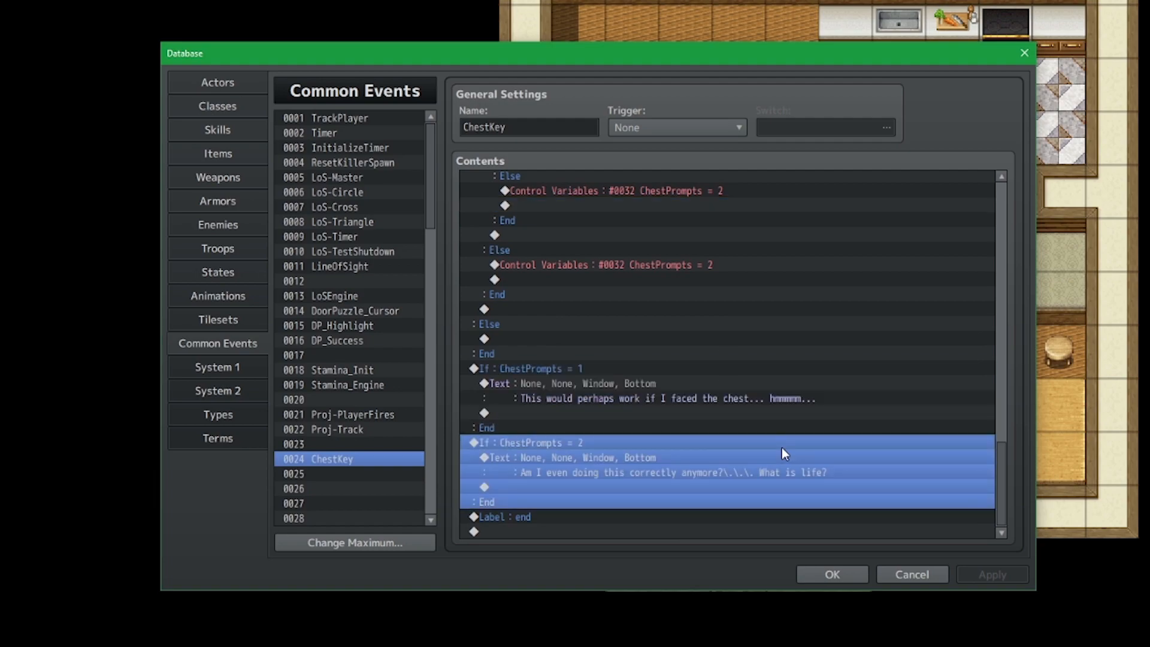
{"action": "left_click", "coordinate": [787, 483]}
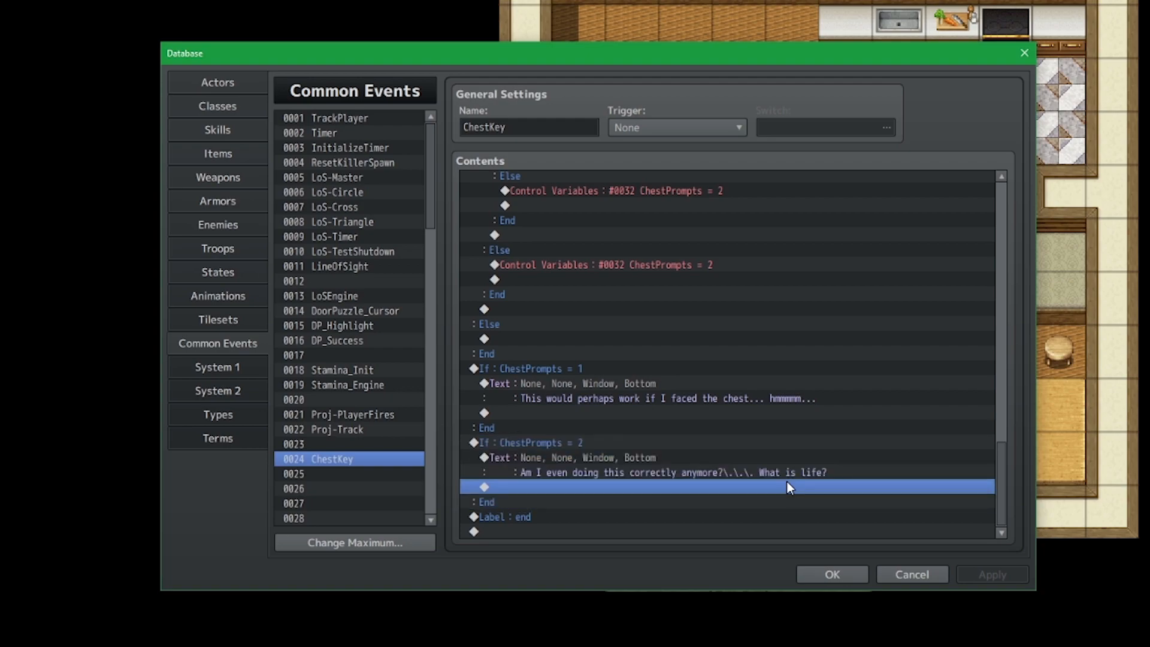
{"action": "left_click", "coordinate": [783, 402]}
{"action": "left_click", "coordinate": [780, 424]}
{"action": "left_click", "coordinate": [787, 413]}
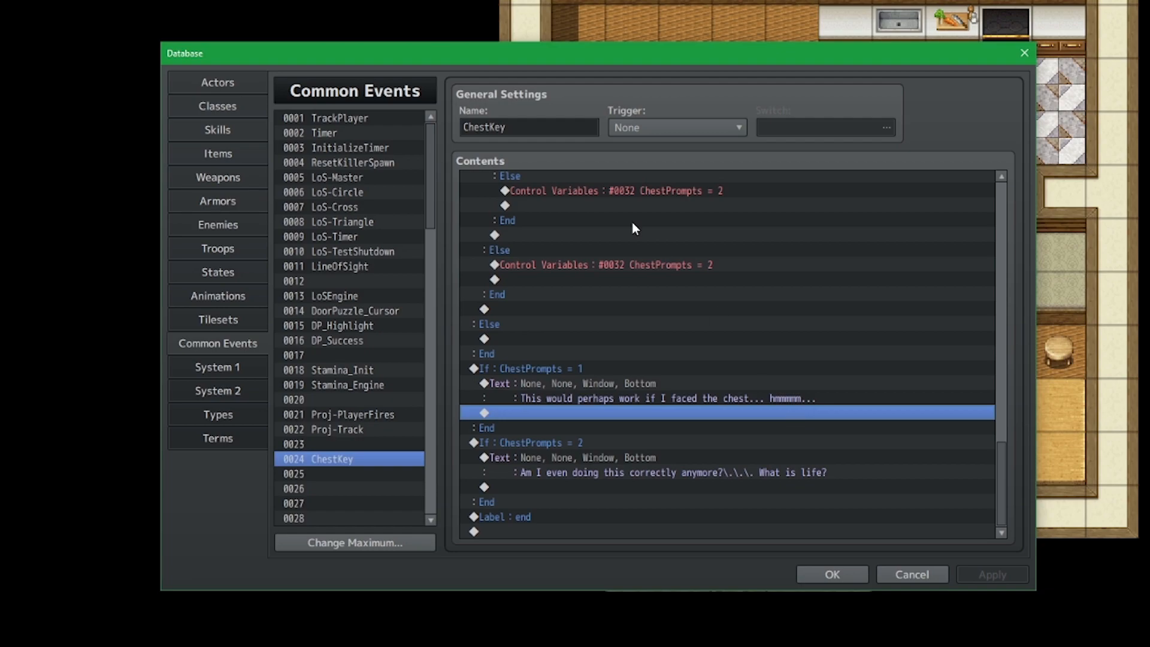
In the Chest1_Map20 facing-direction Else block, add a Jump to Label command named TestConditions after ChestPrompts = 1, reusing the existing jump command.
{"action": "scroll", "coordinate": [792, 299], "scroll_direction": "up", "scroll_amount": 3}
{"action": "left_click_drag", "start_coordinate": [1002, 474], "coordinate": [989, 247]}
{"action": "scroll", "coordinate": [678, 411], "scroll_direction": "down", "scroll_amount": 3}
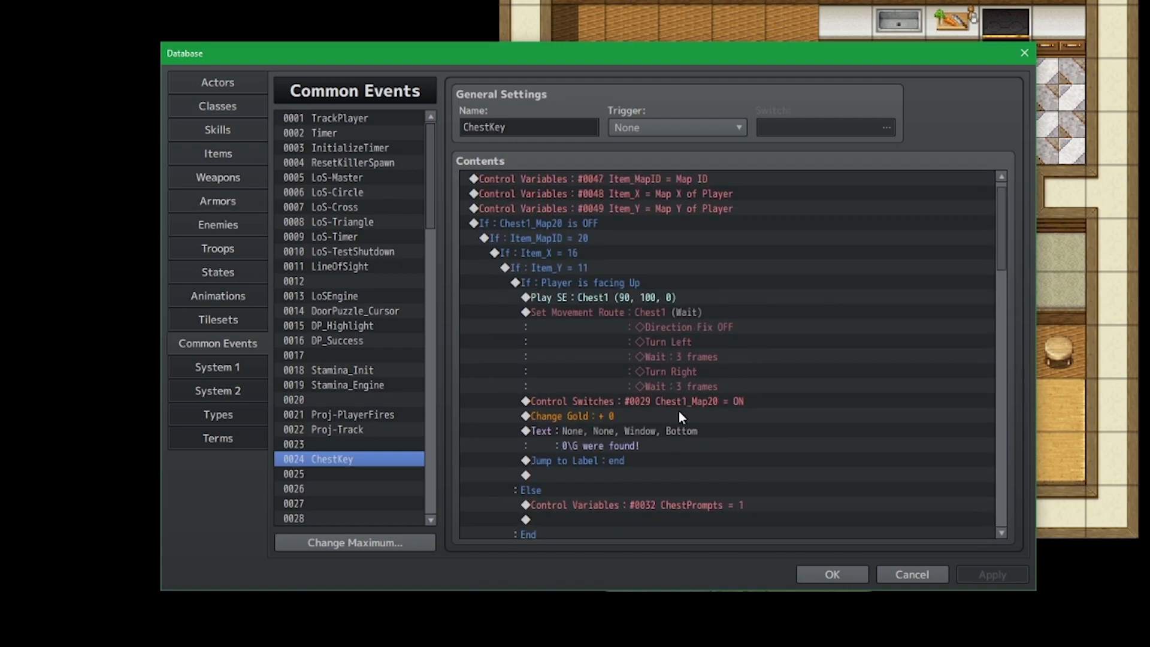
{"action": "left_click", "coordinate": [678, 356]}
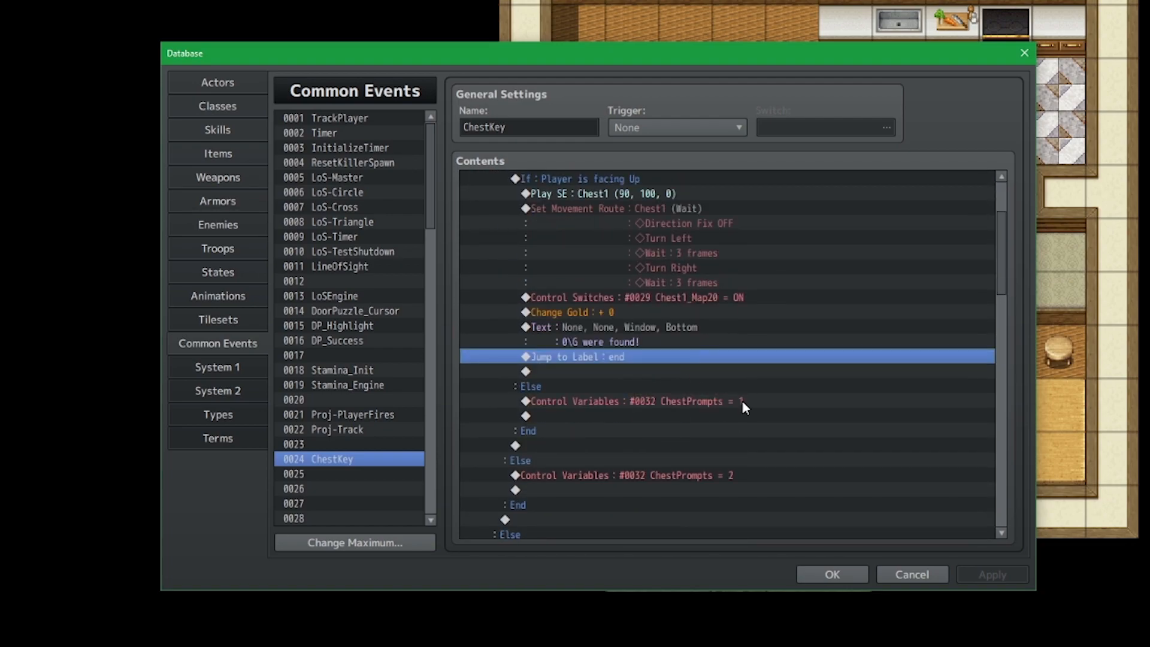
{"action": "left_click", "coordinate": [745, 416]}
{"action": "key", "text": "ctrl+v"}
{"action": "left_click", "coordinate": [803, 402]}
{"action": "double_click", "coordinate": [800, 410]}
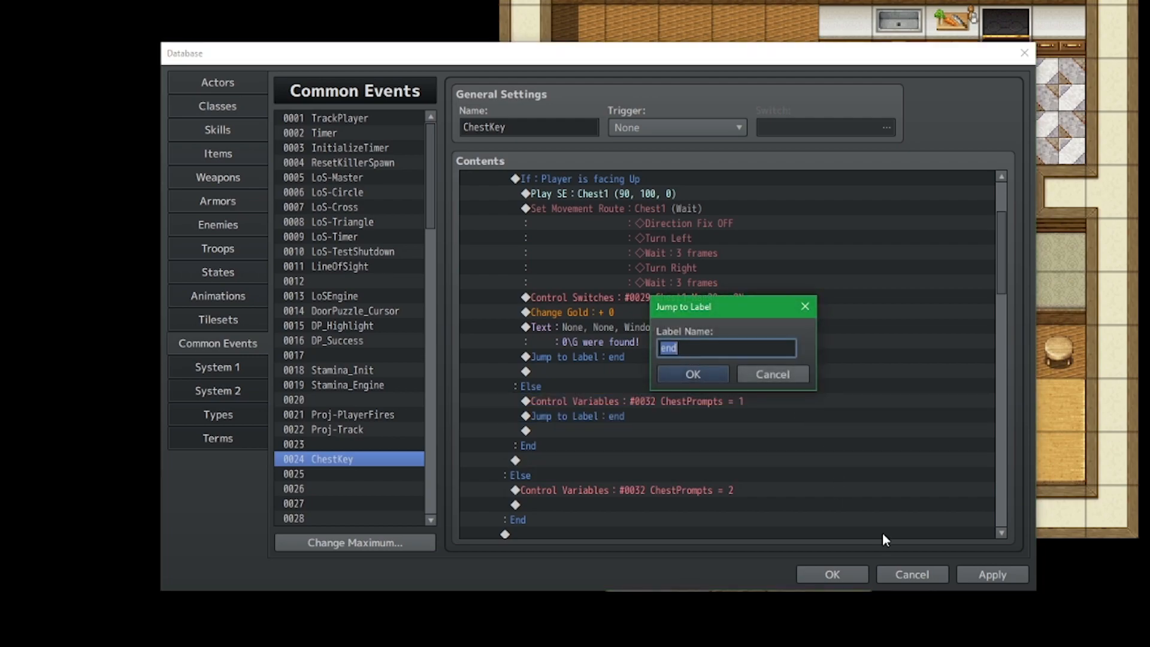
{"action": "type", "text": "TestConditions"}
{"action": "key", "text": "Return"}
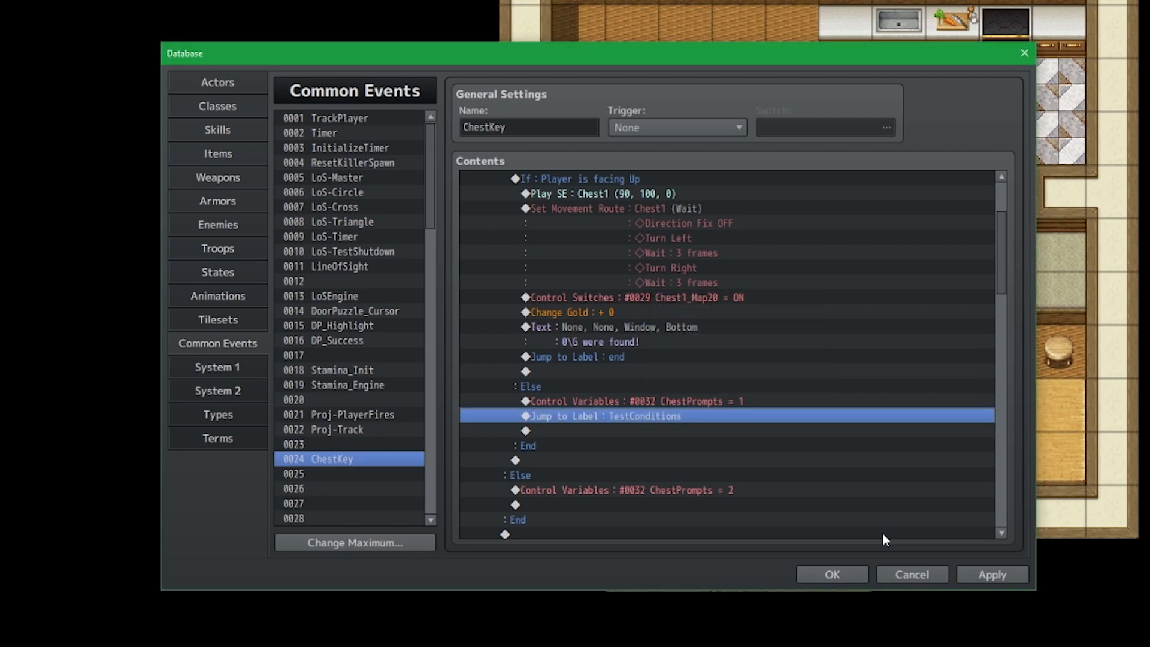
Copy the TestConditions label jump into the Chest2_Map20 branch after its ChestPrompts = 1 command.
{"action": "scroll", "coordinate": [863, 390], "scroll_direction": "down", "scroll_amount": 8}
{"action": "scroll", "coordinate": [854, 343], "scroll_direction": "up", "scroll_amount": 8}
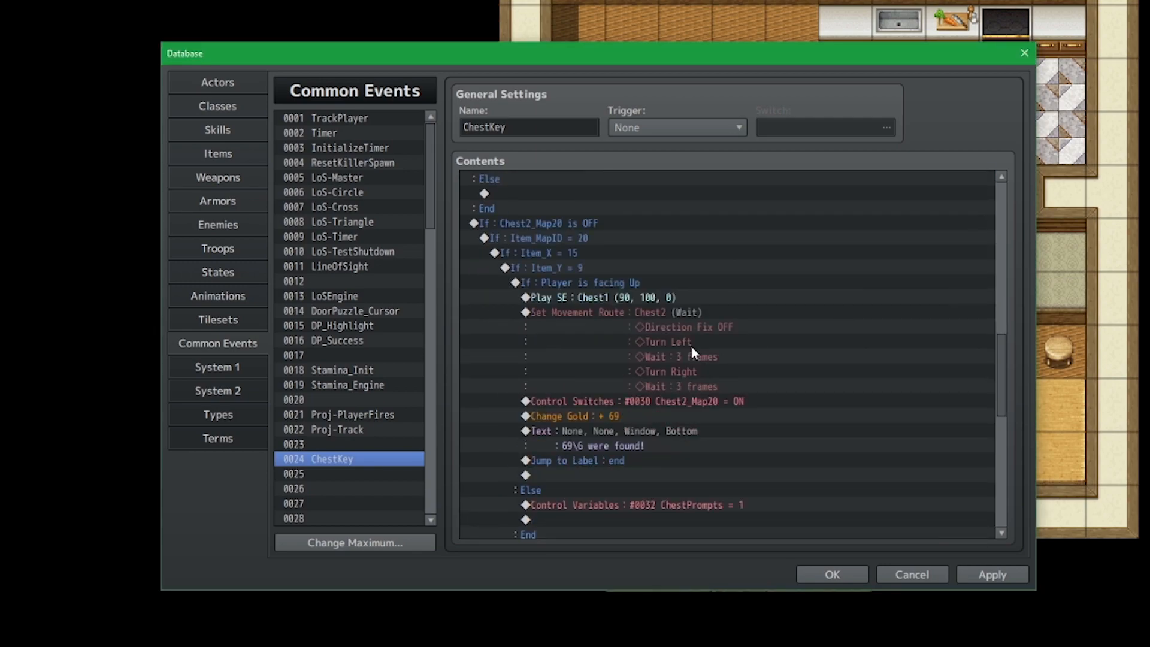
{"action": "left_click", "coordinate": [637, 387]}
{"action": "key", "text": "Down"}
{"action": "scroll", "coordinate": [644, 397], "scroll_direction": "down", "scroll_amount": 7}
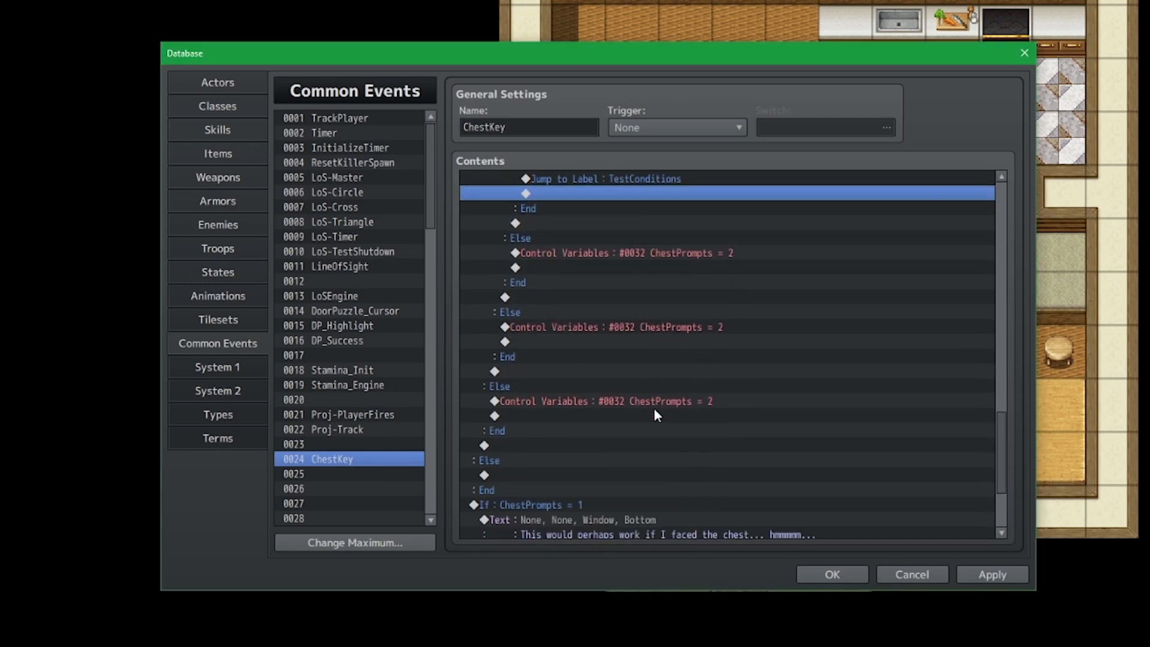
{"action": "scroll", "coordinate": [648, 395], "scroll_direction": "down", "scroll_amount": 1}
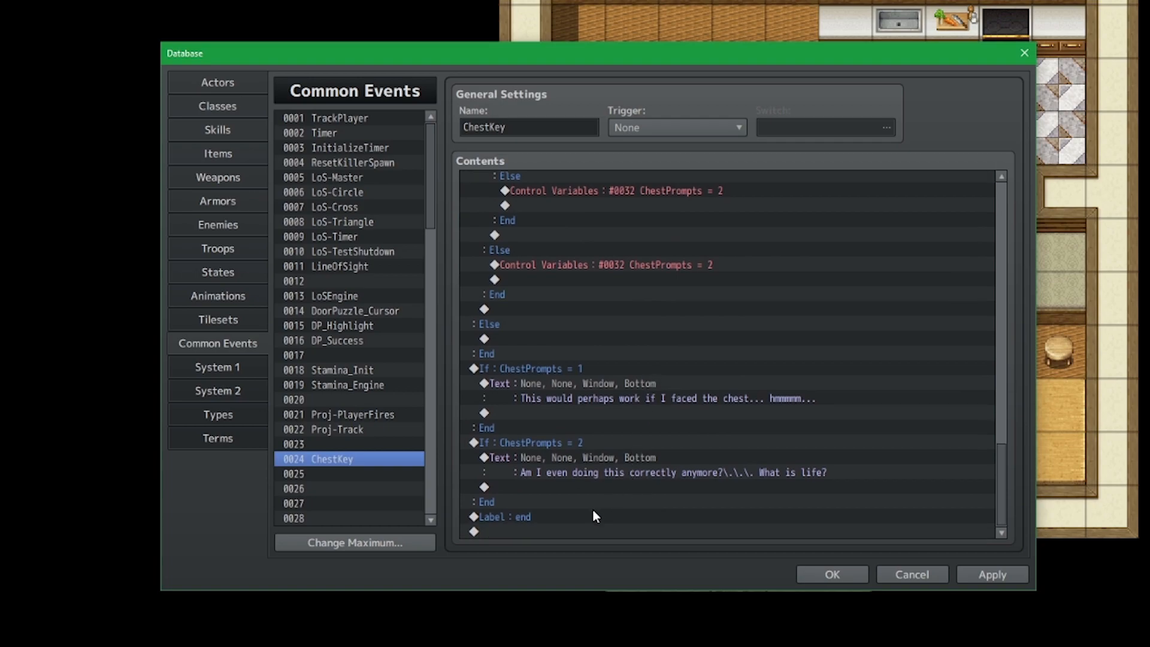
Insert a copy of the end label above the ChestPrompts = 1 condition, rename it TestConditions and save the database changes.
{"action": "left_click", "coordinate": [597, 518]}
{"action": "left_click", "coordinate": [619, 368]}
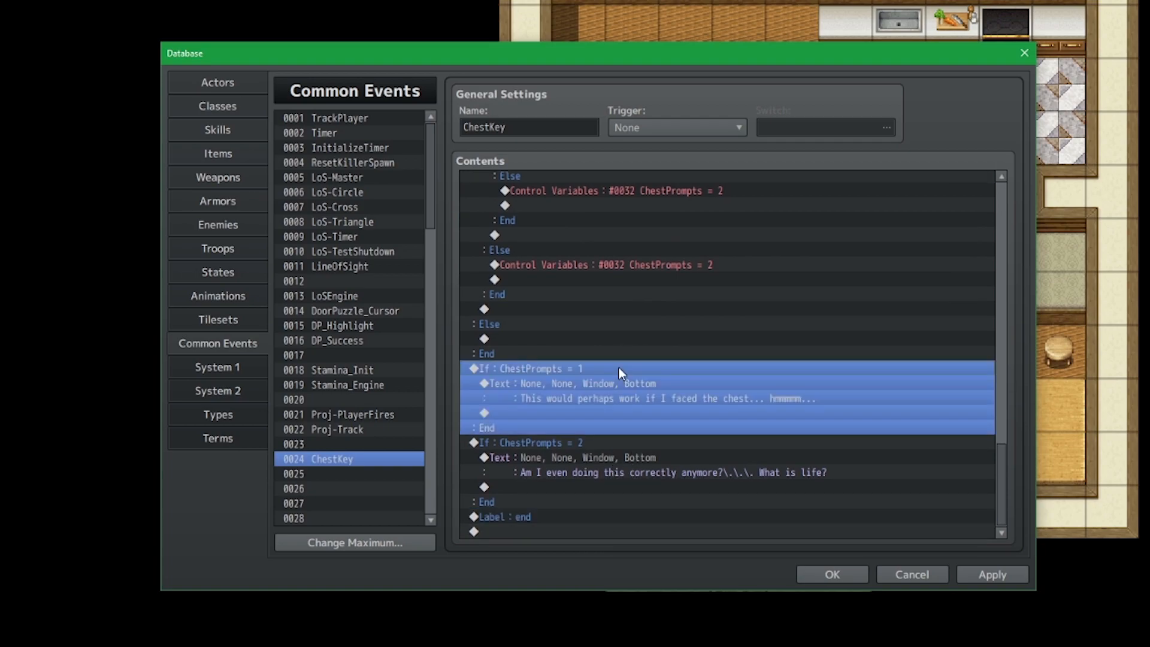
{"action": "key", "text": "ctrl+v"}
{"action": "double_click", "coordinate": [670, 368]}
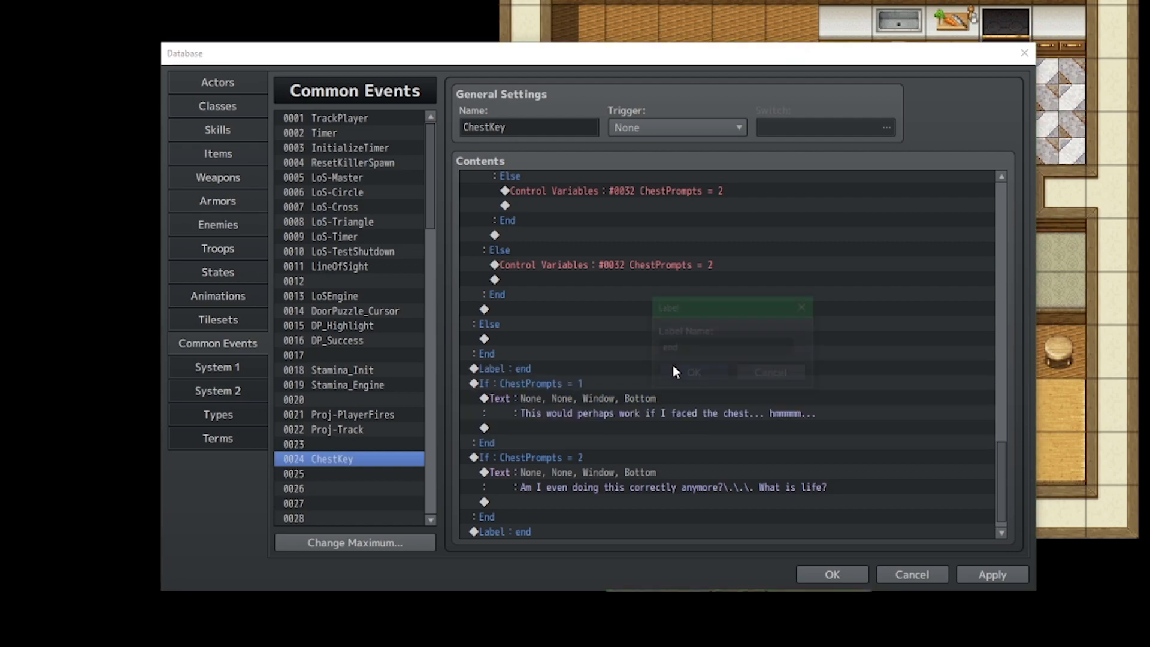
{"action": "type", "text": "TestConditions"}
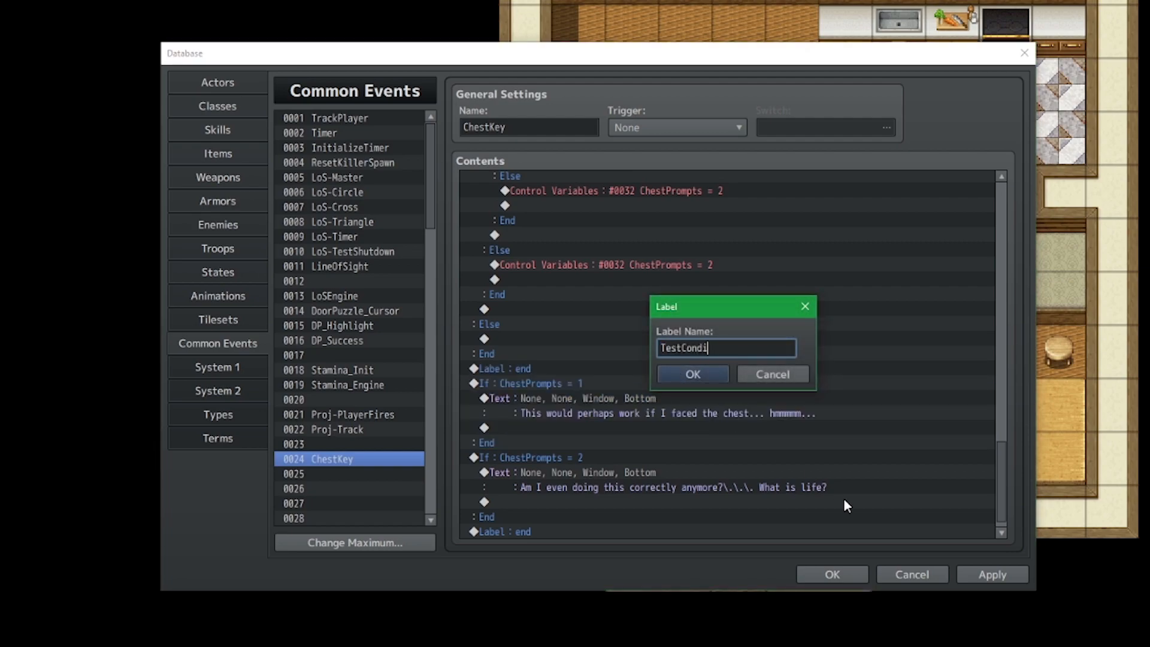
{"action": "key", "text": "Return"}
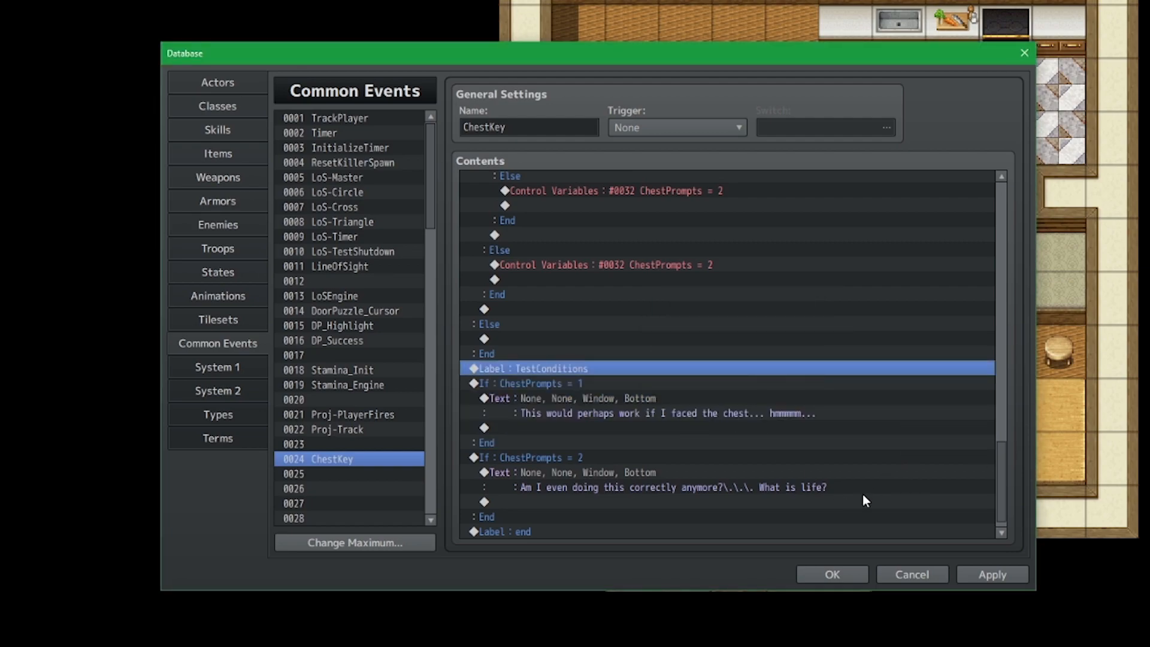
{"action": "scroll", "coordinate": [849, 438], "scroll_direction": "up", "scroll_amount": 7}
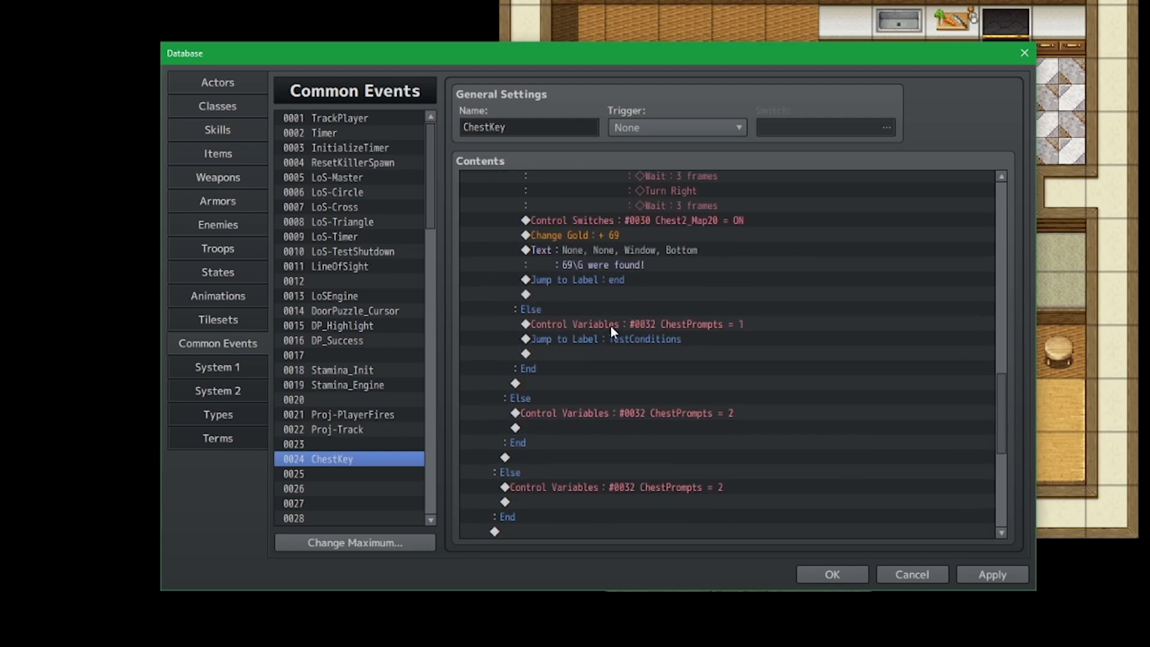
{"action": "scroll", "coordinate": [606, 318], "scroll_direction": "down", "scroll_amount": 4}
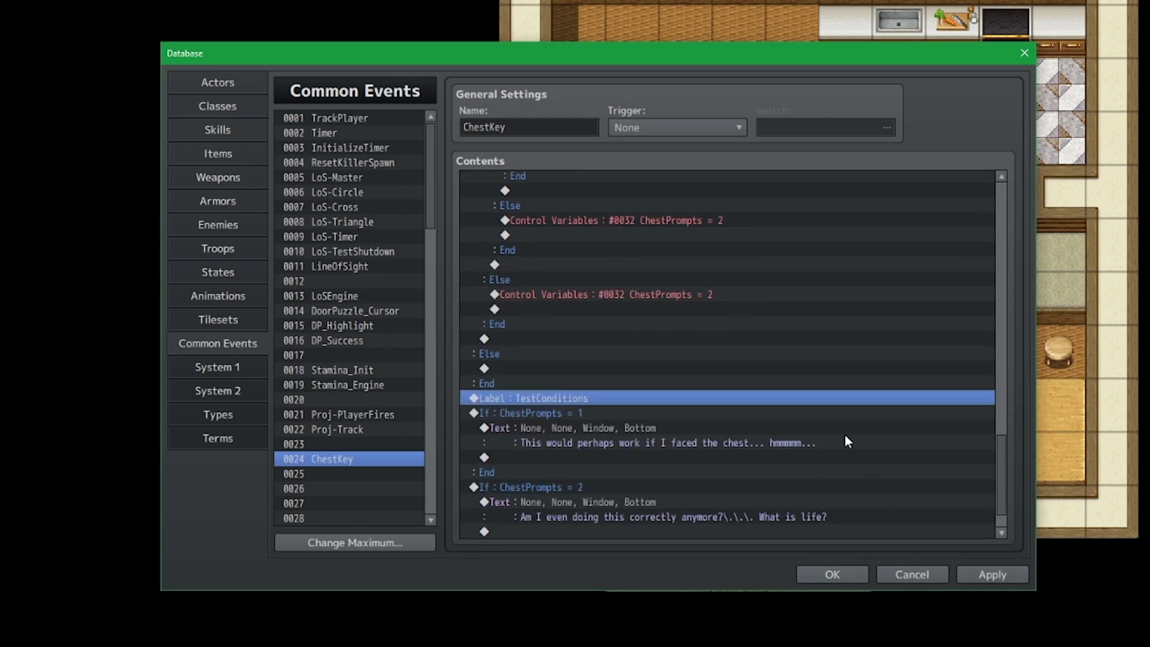
{"action": "scroll", "coordinate": [848, 437], "scroll_direction": "down", "scroll_amount": 1}
{"action": "left_click", "coordinate": [842, 574]}
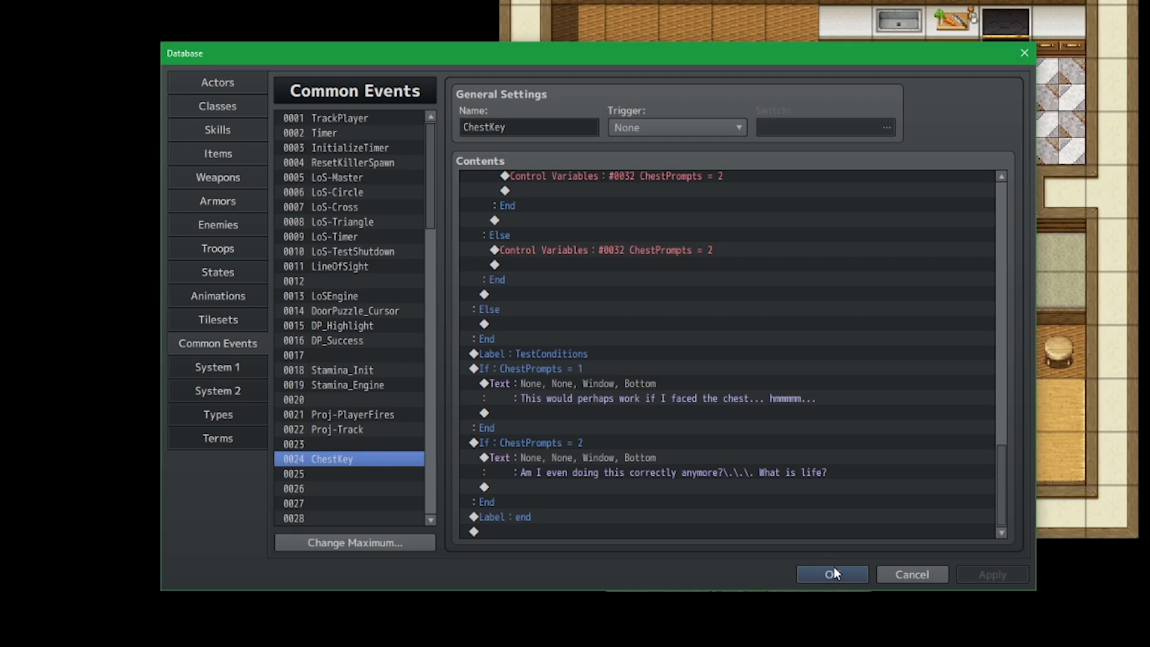
Launch a playtest with the project saved and start a new game.
{"action": "key", "text": "ctrl+r"}
{"action": "key", "text": "Return"}
{"action": "key", "text": "Up"}
{"action": "key", "text": "Return"}
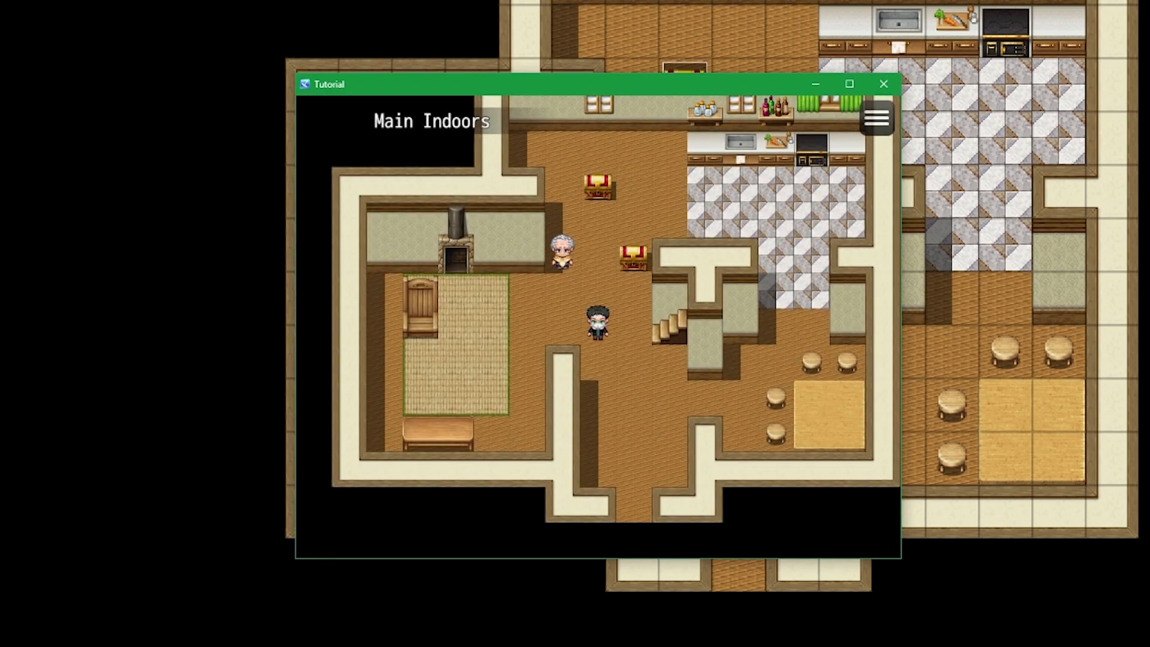
Walk up beside the white-haired character, face them and talk to them to receive the ChestKey.
{"action": "key", "text": "Up"}
{"action": "key", "text": "Up"}
{"action": "key", "text": "Left"}
{"action": "key", "text": "Return"}
{"action": "key", "text": "Return"}
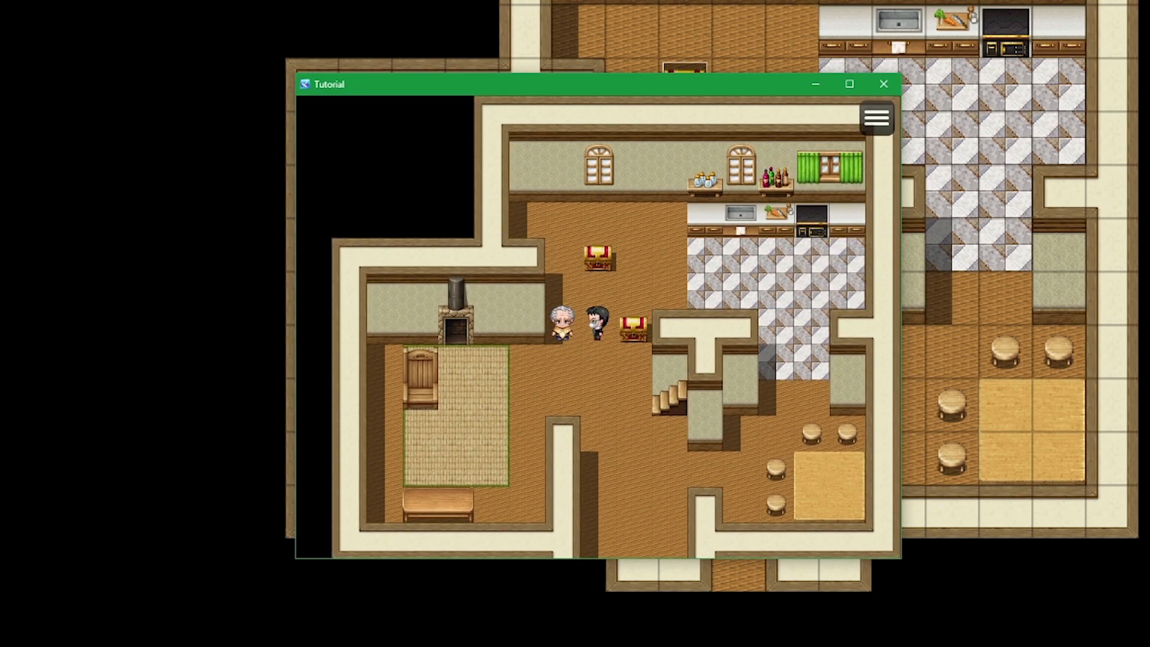
Walk down away from both chests and use the ChestKey to test the wrong-position prompt.
{"action": "key", "text": "Down"}
{"action": "key", "text": "Down"}
{"action": "key", "text": "Escape"}
{"action": "key", "text": "Return"}
{"action": "key", "text": "Return"}
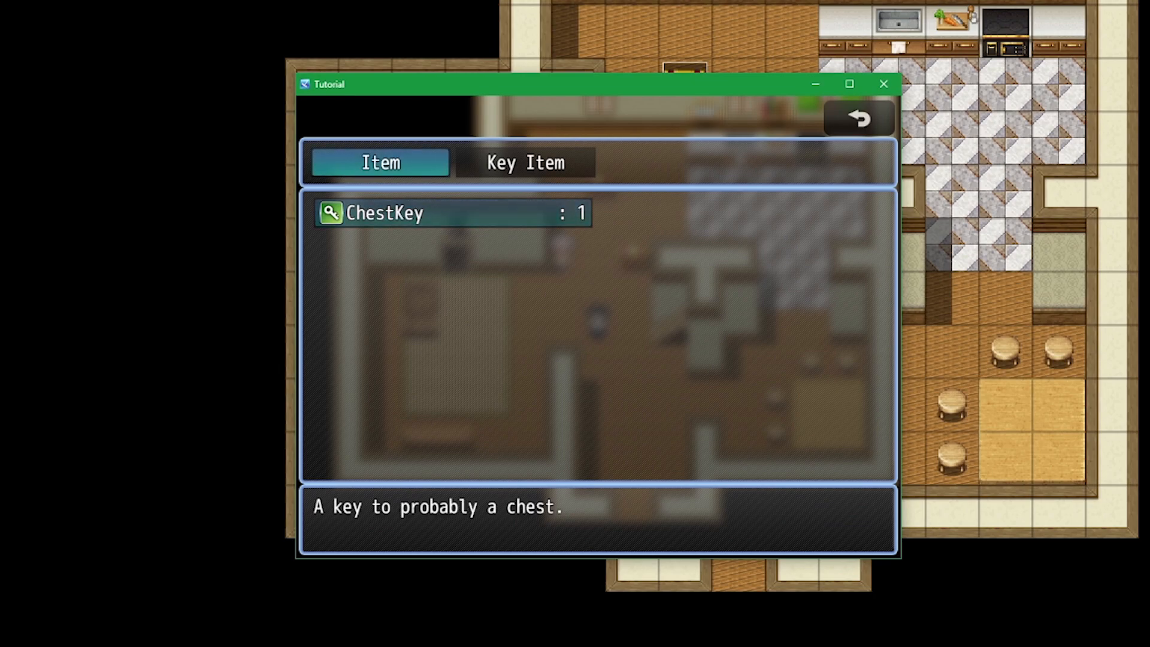
{"action": "key", "text": "Return"}
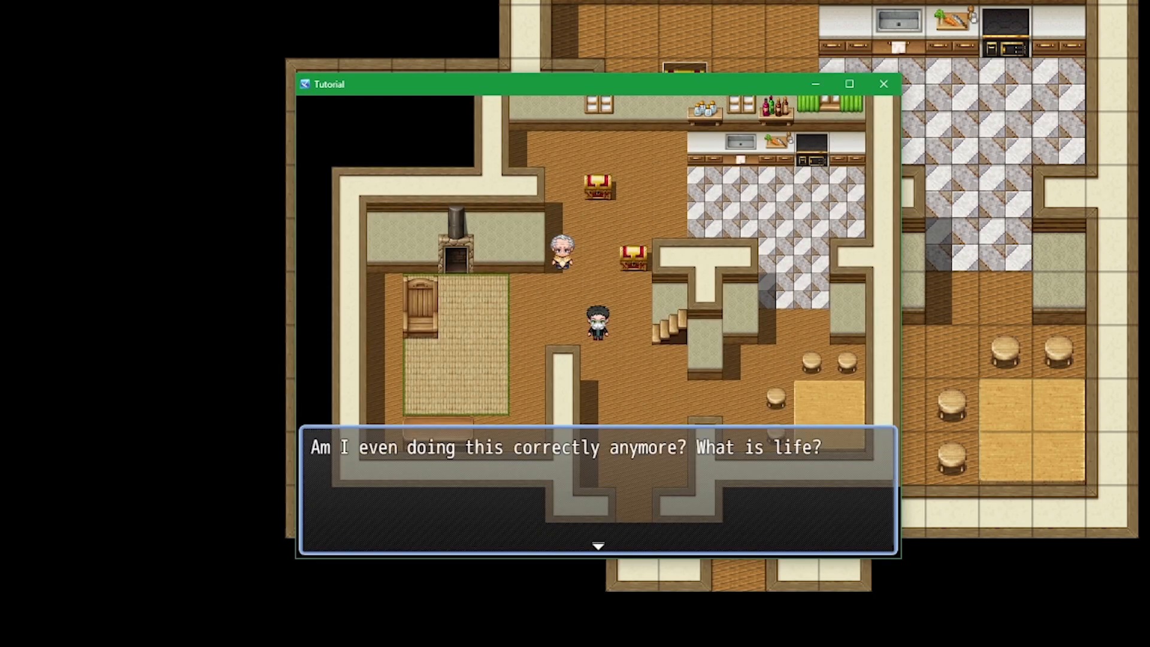
Close the message, stand below the lower chest facing sideways and use the ChestKey to test the facing prompt.
{"action": "key", "text": "Return"}
{"action": "key", "text": "Up"}
{"action": "key", "text": "Right"}
{"action": "key", "text": "Escape"}
{"action": "key", "text": "Return"}
{"action": "key", "text": "Return"}
{"action": "key", "text": "Return"}
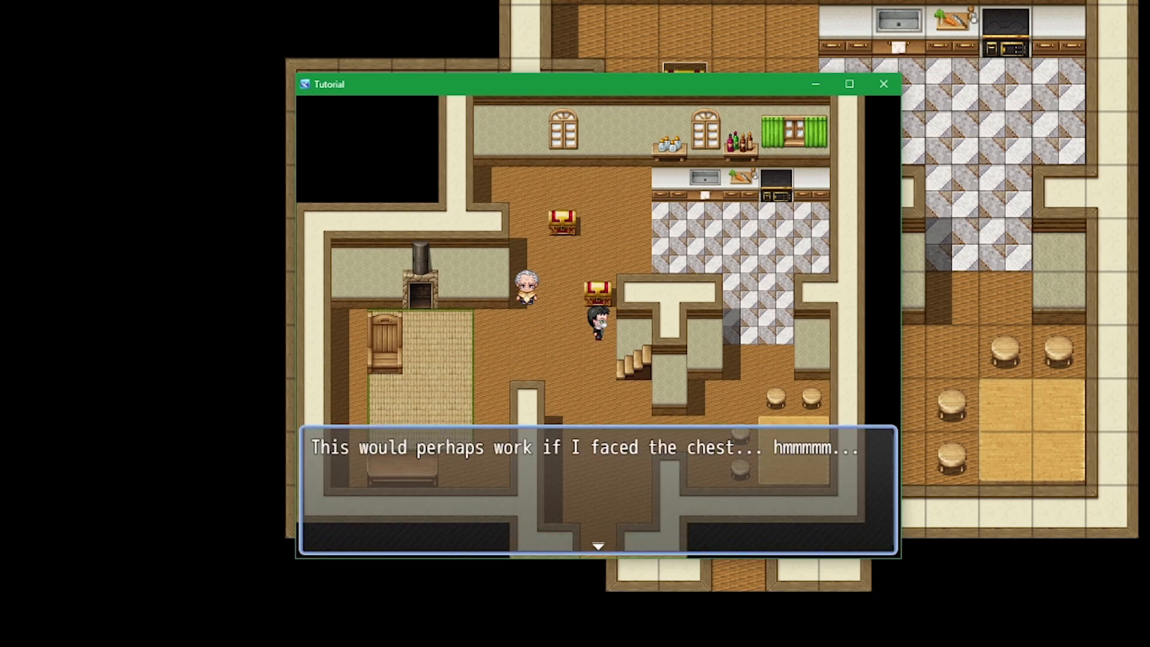
{"action": "key", "text": "Return"}
Walk up below the upper chest, face left away from it and use the ChestKey to test the facing prompt there.
{"action": "key", "text": "Up"}
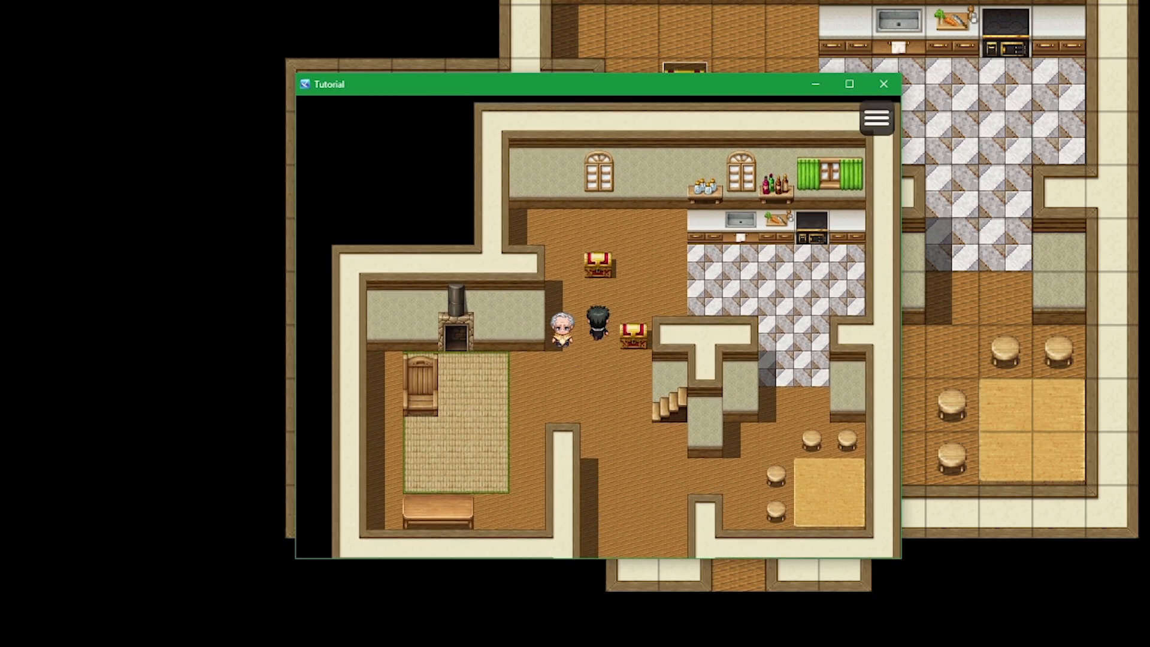
{"action": "key", "text": "Left"}
{"action": "key", "text": "Escape"}
{"action": "key", "text": "Return"}
{"action": "key", "text": "Return"}
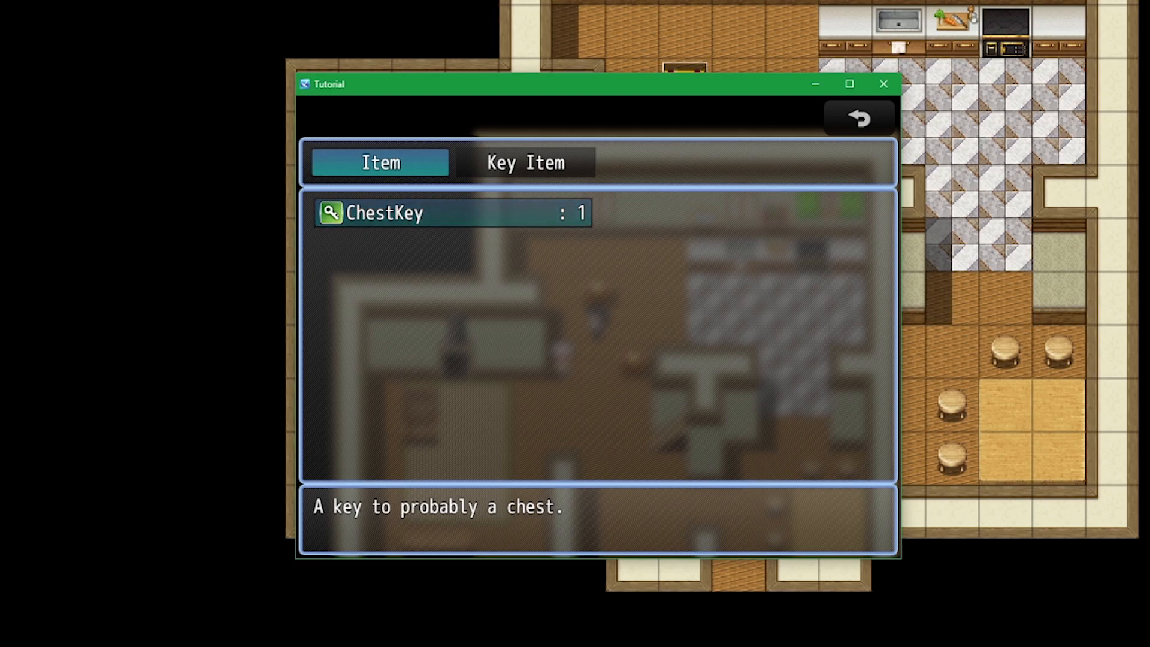
{"action": "key", "text": "Return"}
{"action": "key", "text": "Return"}
Return to the tile below the lower chest, face the chest and open it with the ChestKey.
{"action": "key", "text": "Down"}
{"action": "key", "text": "Down"}
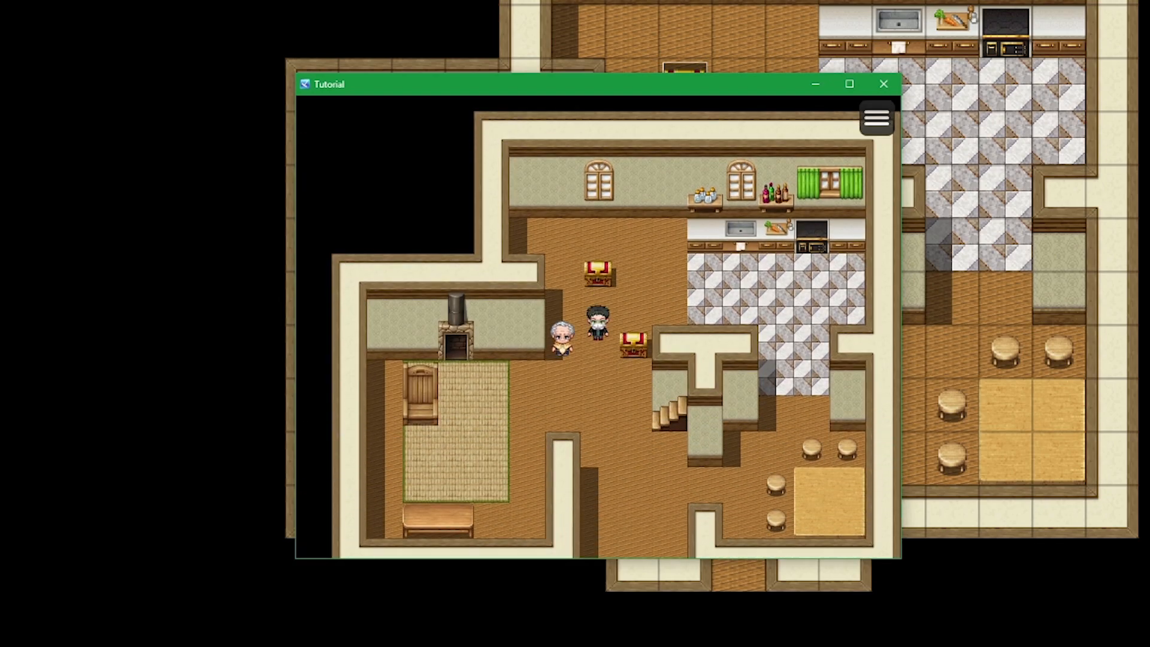
{"action": "key", "text": "Right"}
{"action": "key", "text": "Up"}
{"action": "key", "text": "Return"}
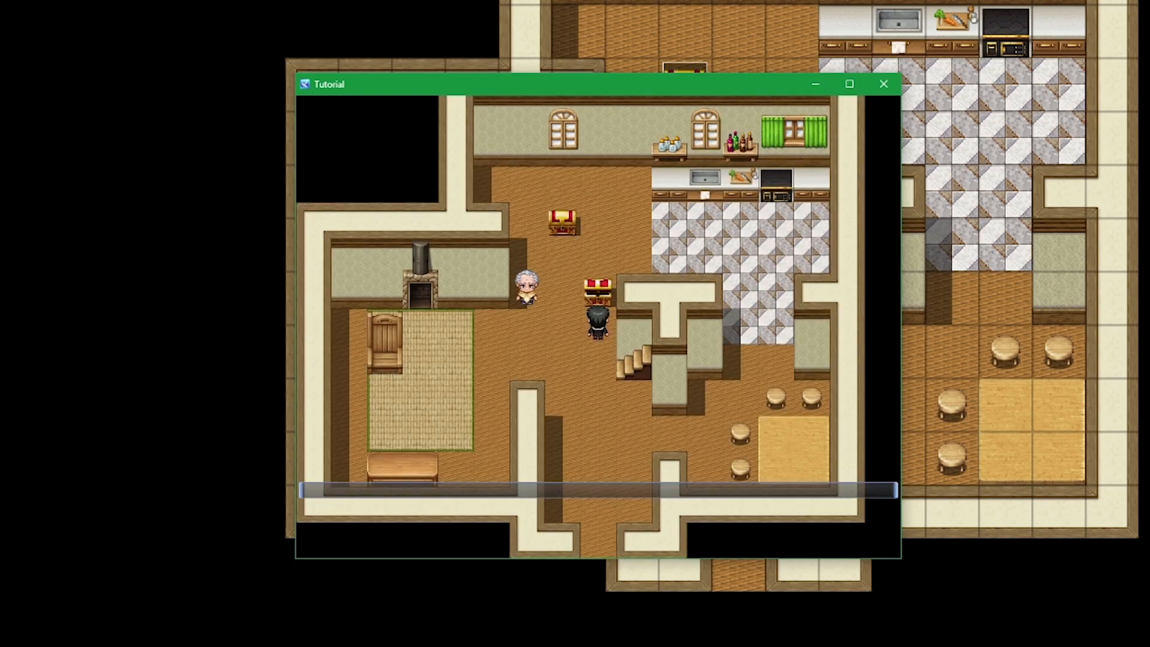
{"action": "key", "text": "Return"}
With the lower chest opened, stand below the upper chest facing sideways and retest the ChestKey's facing prompt.
{"action": "key", "text": "Left"}
{"action": "key", "text": "Up"}
{"action": "key", "text": "Up"}
{"action": "key", "text": "Left"}
{"action": "key", "text": "Escape"}
{"action": "key", "text": "Return"}
{"action": "key", "text": "Return"}
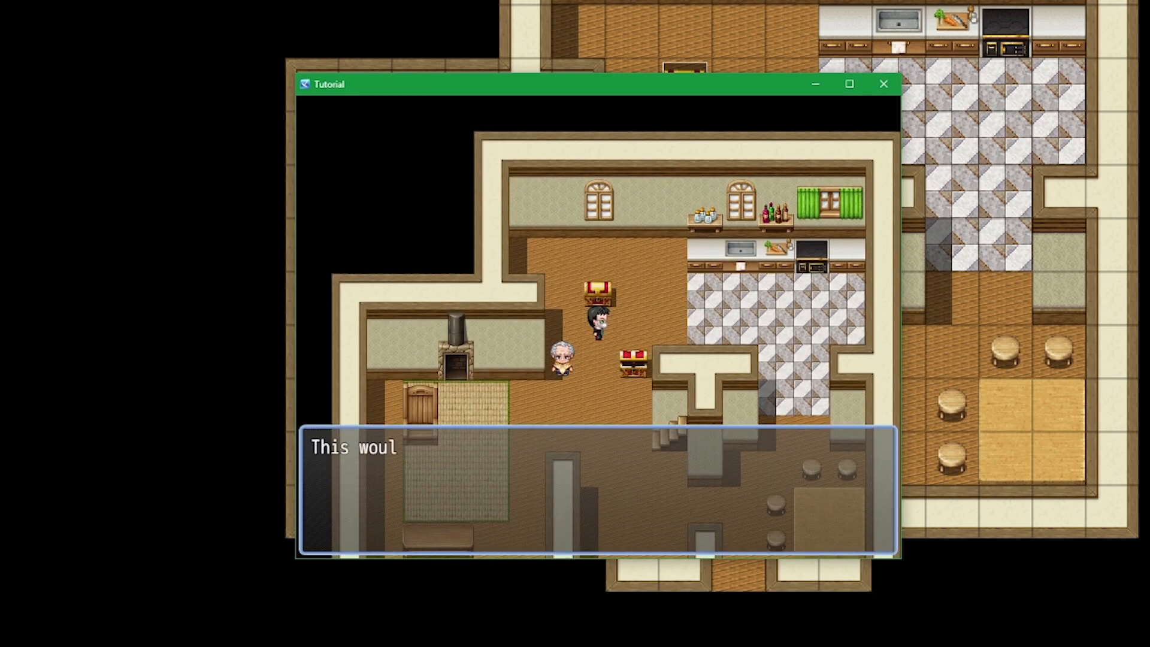
In the playtest, dismiss the message and use the chest key while facing the upper chest.
{"action": "key", "text": "Return"}
{"action": "key", "text": "Up"}
{"action": "key", "text": "Escape"}
{"action": "key", "text": "Return"}
{"action": "key", "text": "Return"}
{"action": "key", "text": "Return"}
{"action": "key", "text": "Escape"}
{"action": "key", "text": "Return"}
{"action": "key", "text": "Escape"}
{"action": "key", "text": "Escape"}
Walk below the second chest, use the chest key on it facing up, and end the playtest.
{"action": "key", "text": "Down"}
{"action": "key", "text": "Down"}
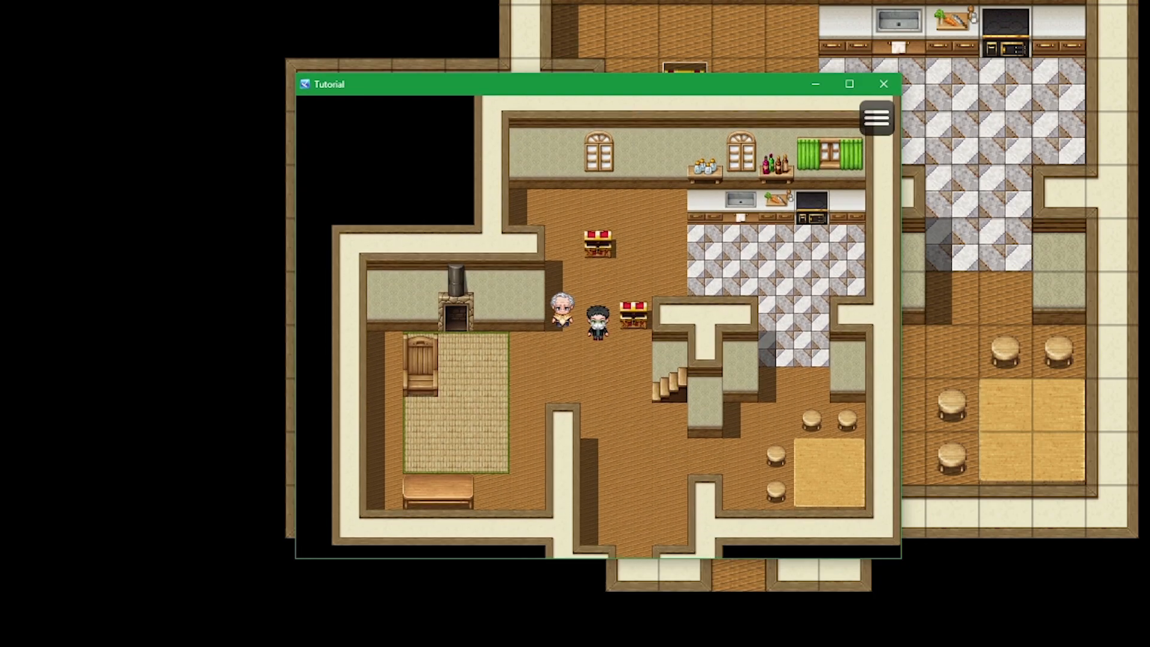
{"action": "key", "text": "Right"}
{"action": "key", "text": "Escape"}
{"action": "key", "text": "Return"}
{"action": "key", "text": "Return"}
{"action": "key", "text": "Return"}
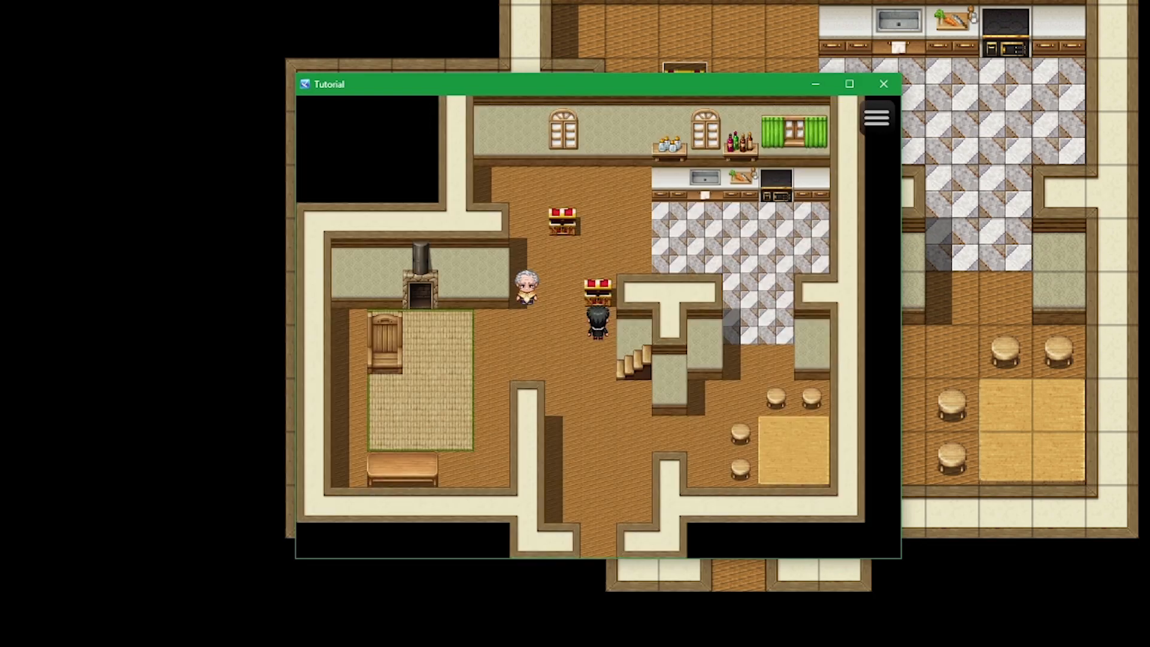
{"action": "left_click", "coordinate": [884, 83]}
Open the ChestKey common event in the database and examine its chest branches and the TestConditions section.
{"action": "key", "text": "F9"}
{"action": "left_click", "coordinate": [498, 347]}
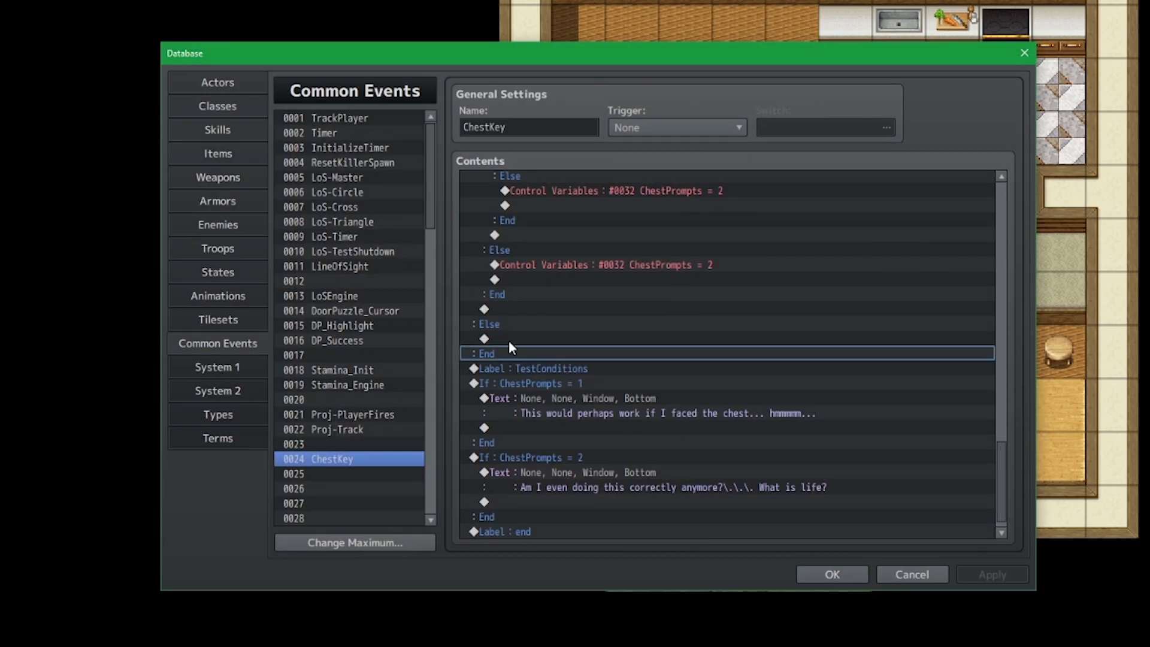
{"action": "scroll", "coordinate": [579, 343], "scroll_direction": "up", "scroll_amount": 10}
{"action": "scroll", "coordinate": [756, 463], "scroll_direction": "up", "scroll_amount": 3}
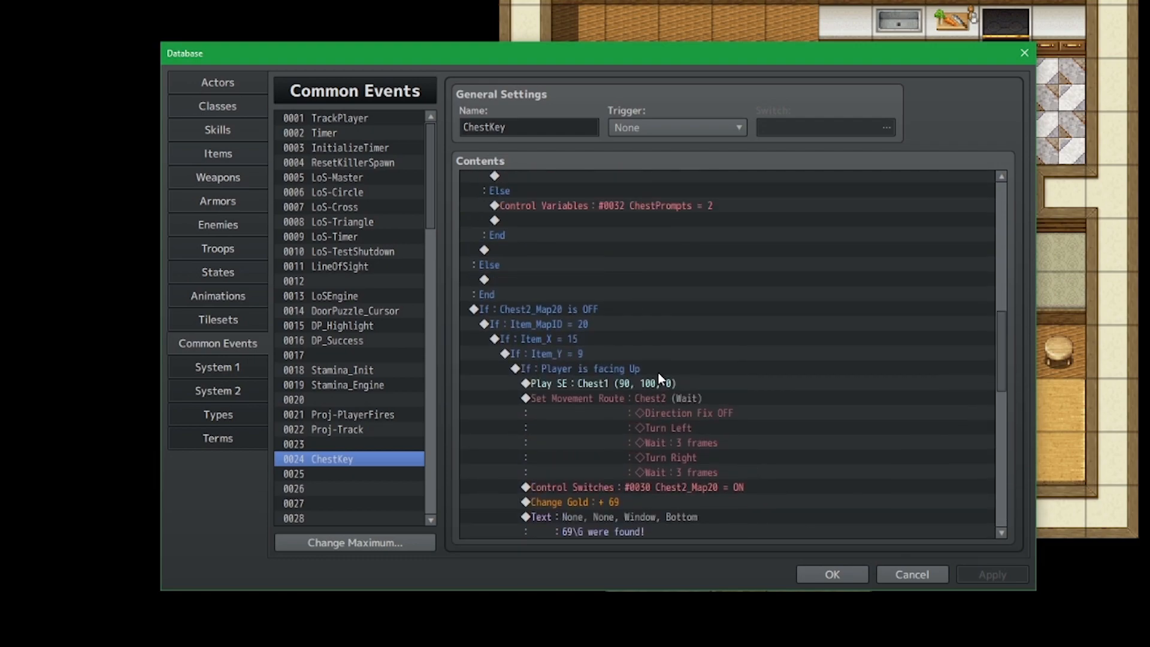
{"action": "scroll", "coordinate": [606, 307], "scroll_direction": "down", "scroll_amount": 7}
{"action": "scroll", "coordinate": [635, 342], "scroll_direction": "down", "scroll_amount": 3}
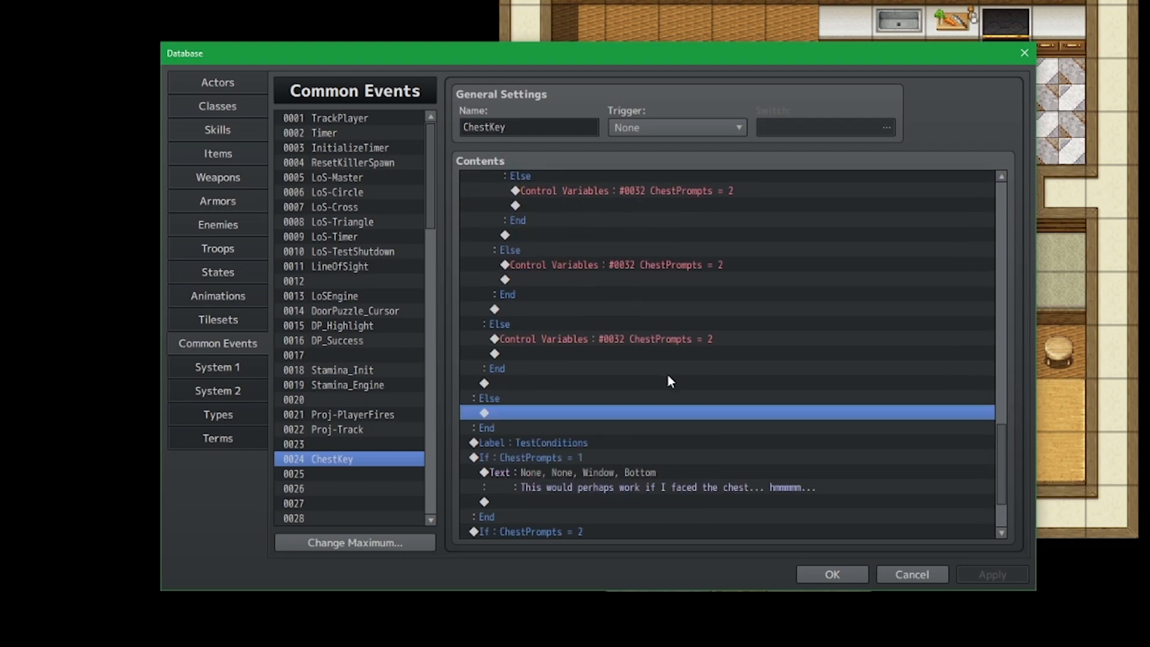
{"action": "scroll", "coordinate": [755, 473], "scroll_direction": "down", "scroll_amount": 2}
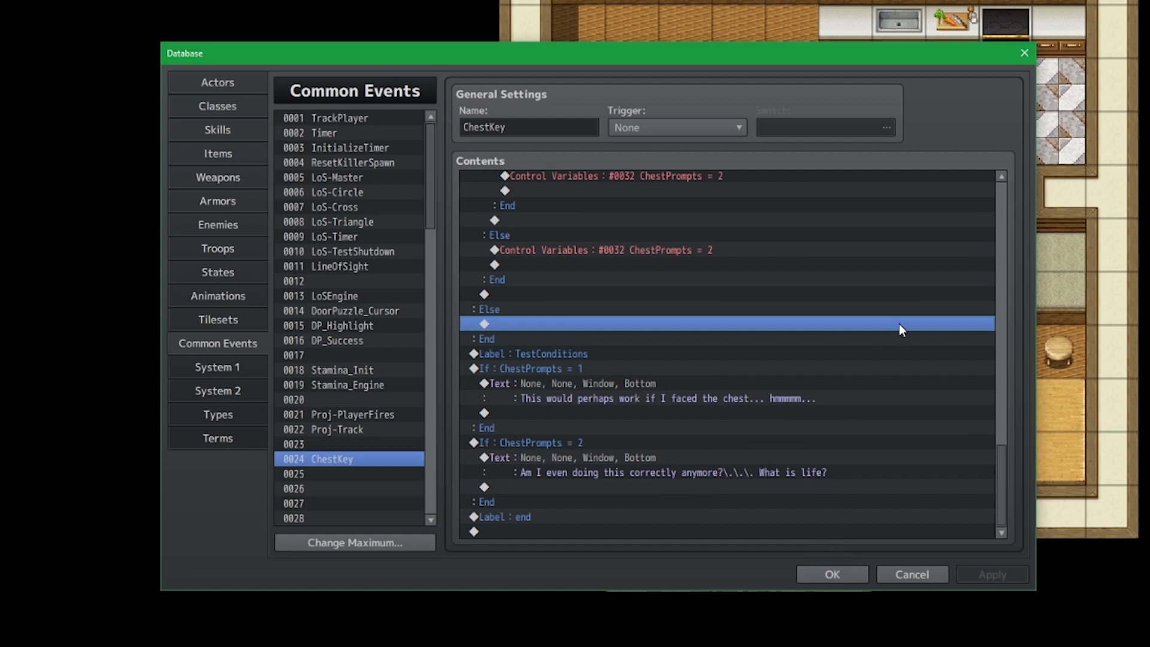
Duplicate the whole Chest2_Map20 conditional branch directly above the TestConditions label in ChestKey and save the database.
{"action": "scroll", "coordinate": [900, 323], "scroll_direction": "up", "scroll_amount": 4}
{"action": "scroll", "coordinate": [953, 473], "scroll_direction": "up", "scroll_amount": 7}
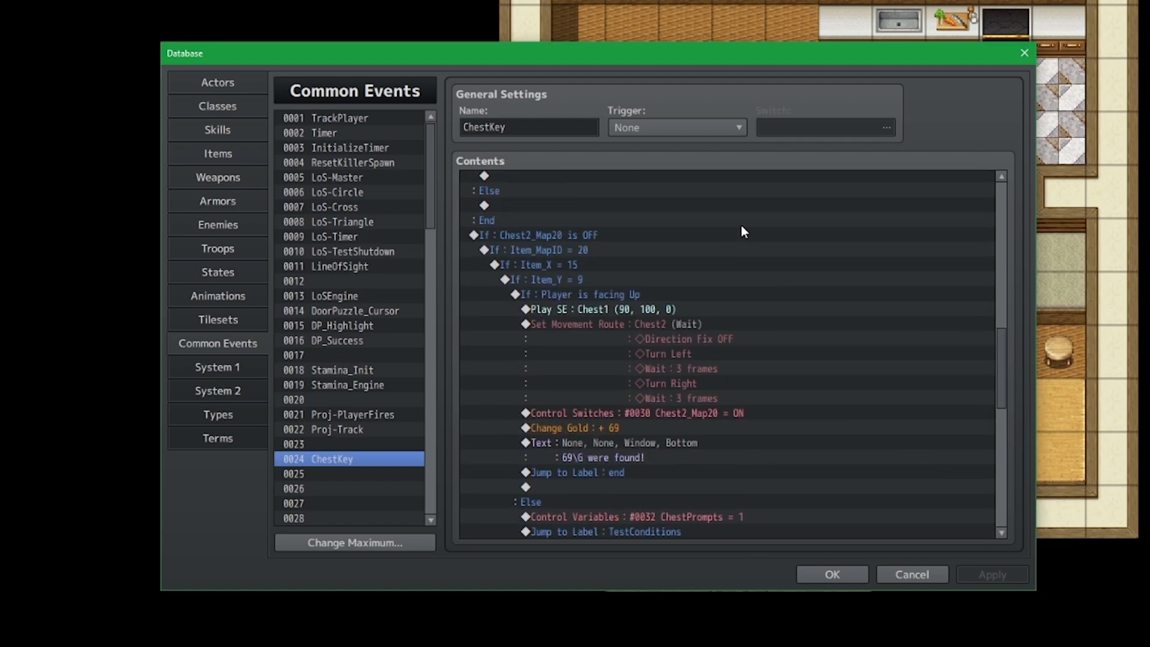
{"action": "left_click", "coordinate": [761, 240]}
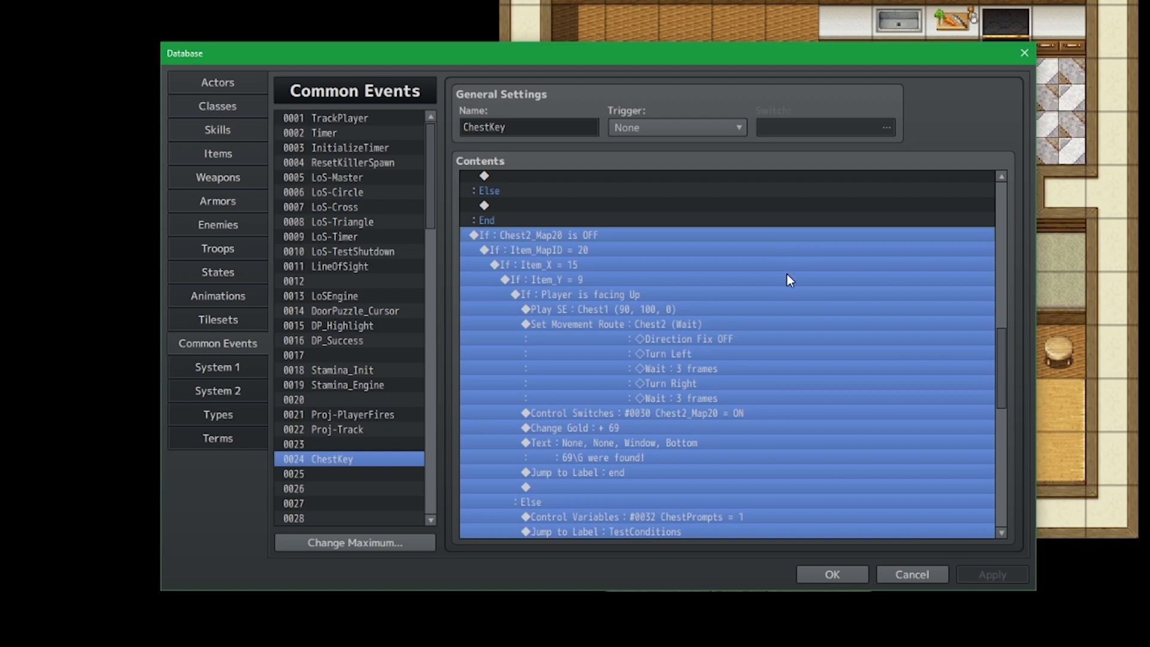
{"action": "scroll", "coordinate": [785, 287], "scroll_direction": "down", "scroll_amount": 7}
{"action": "left_click", "coordinate": [548, 413]}
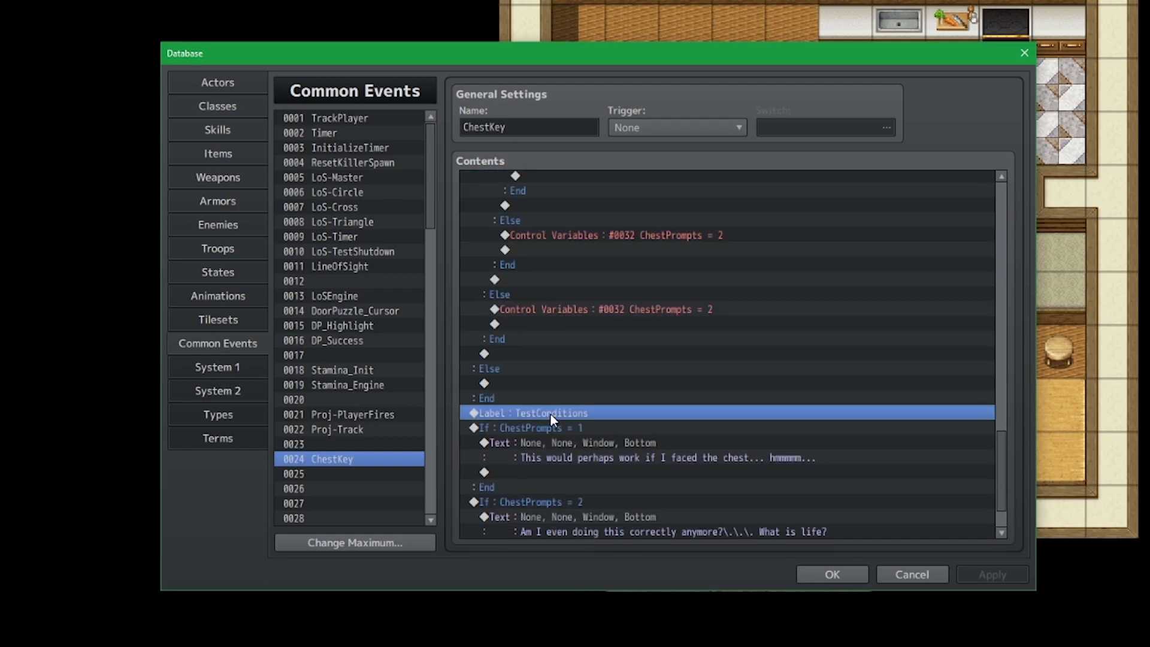
{"action": "scroll", "coordinate": [560, 422], "scroll_direction": "up", "scroll_amount": 3}
{"action": "scroll", "coordinate": [566, 491], "scroll_direction": "down", "scroll_amount": 2}
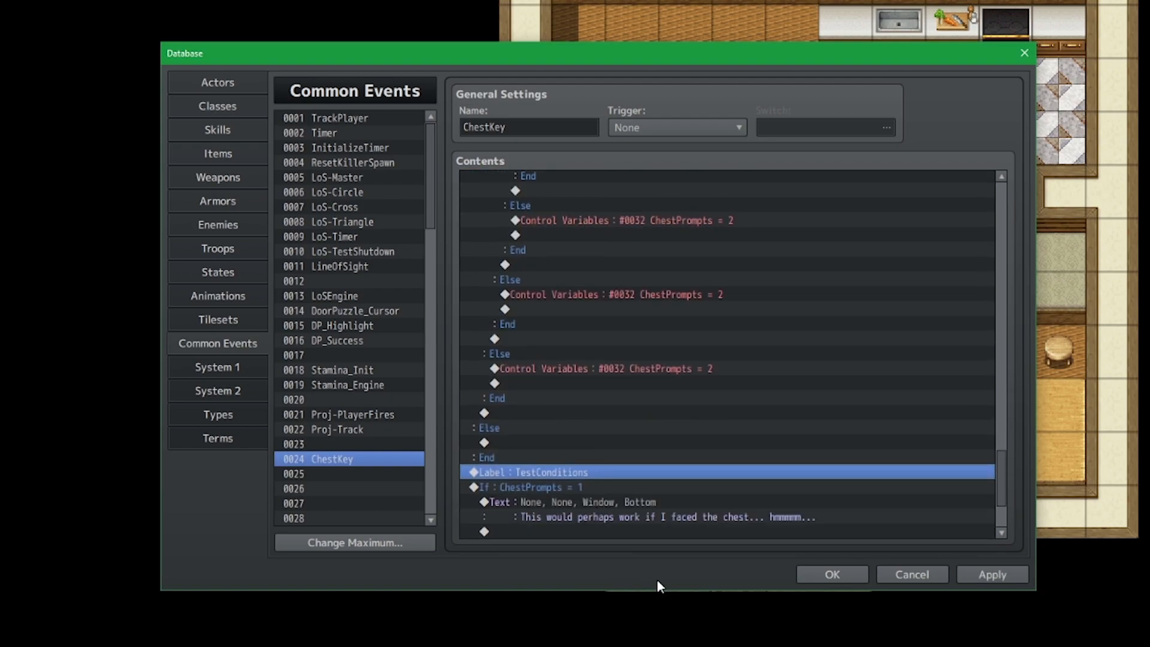
{"action": "scroll", "coordinate": [649, 397], "scroll_direction": "up", "scroll_amount": 8}
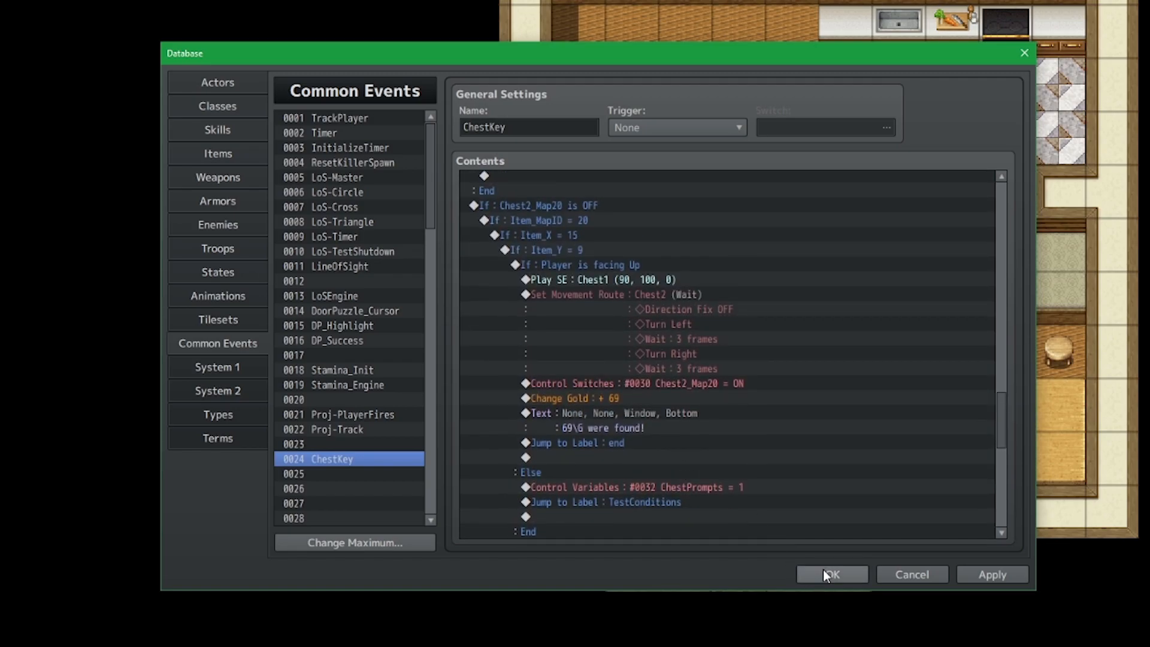
{"action": "left_click", "coordinate": [825, 579]}
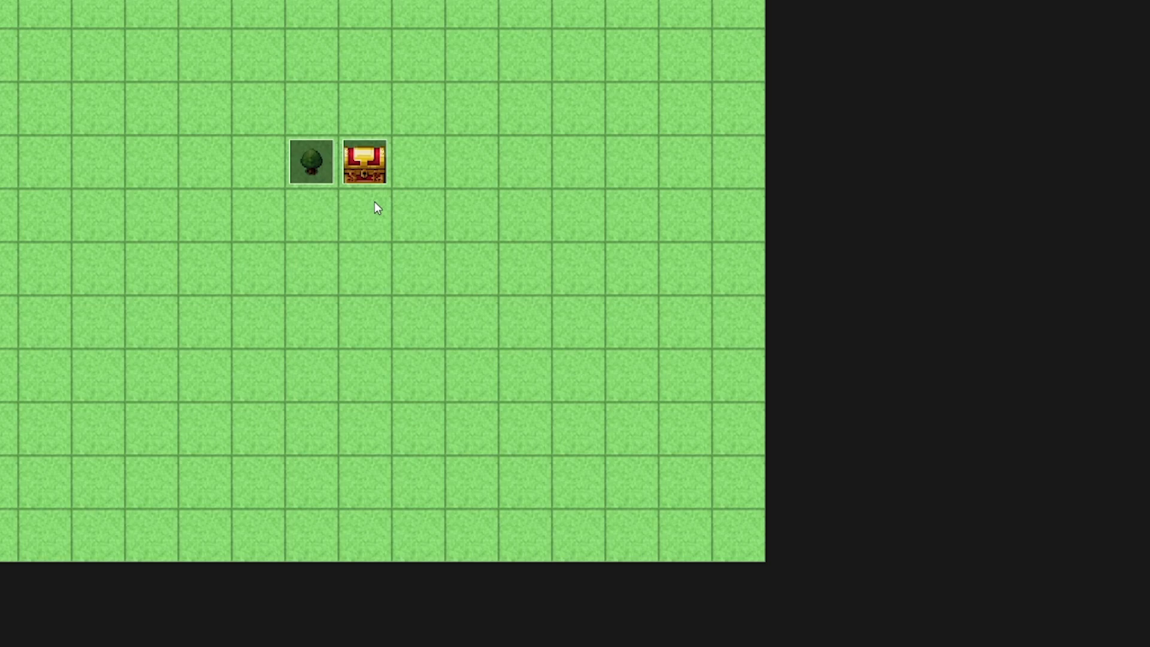
Check which switch activates page 2 of the Chest1 event on the grass map, closing it without changes.
{"action": "key", "text": "F9"}
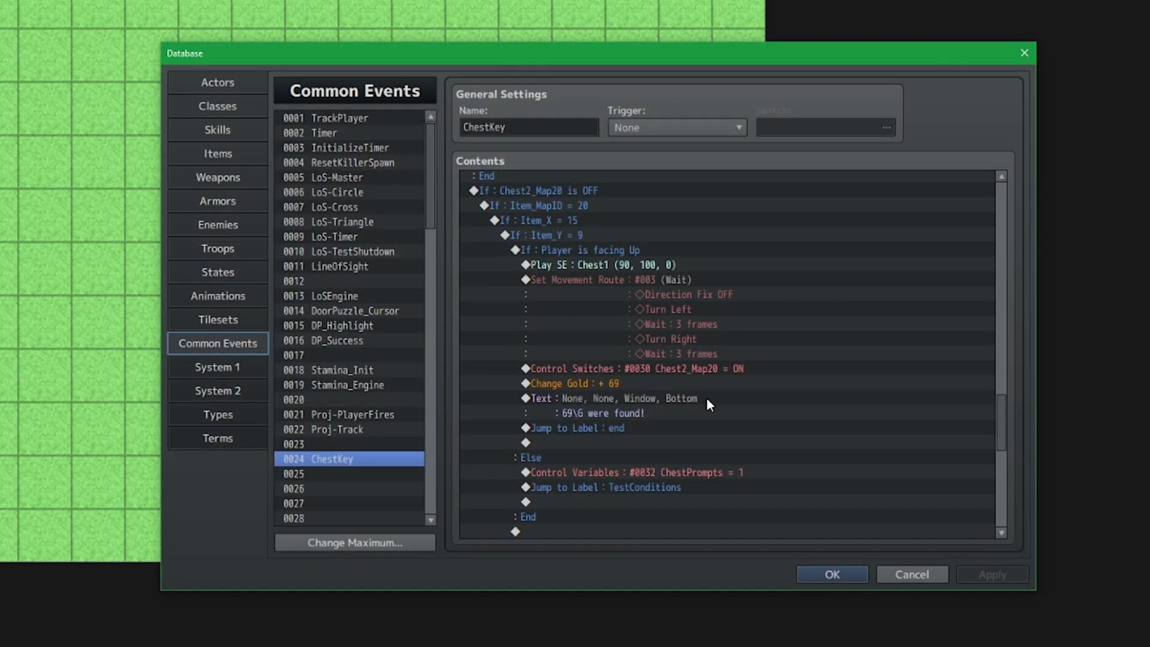
{"action": "left_click", "coordinate": [914, 573]}
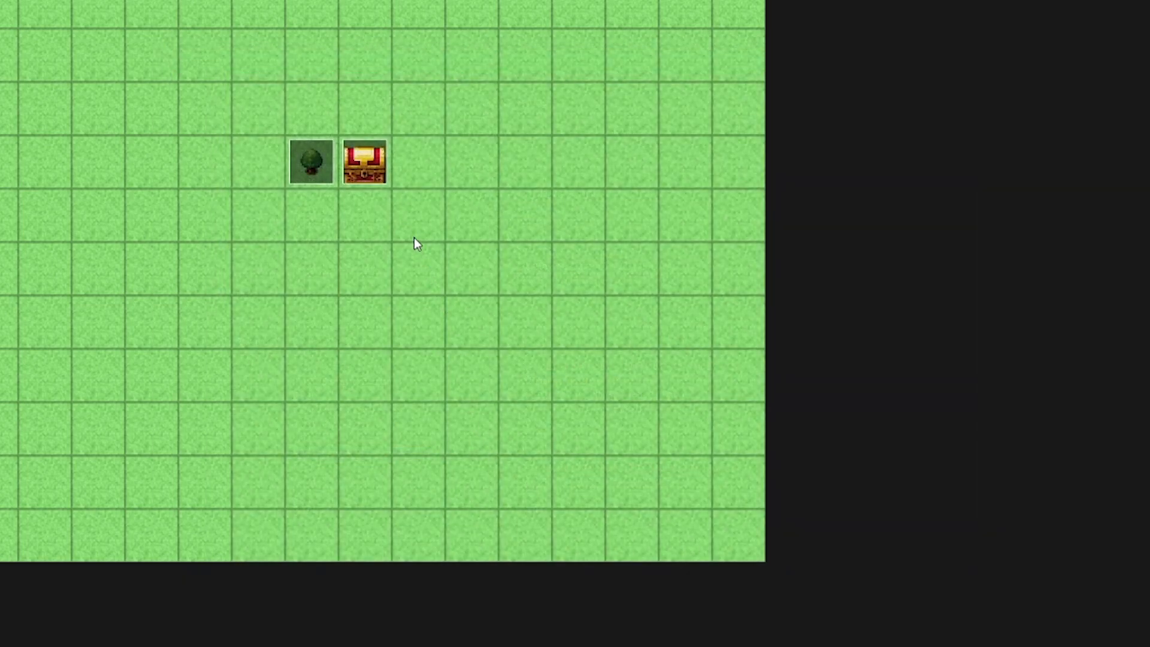
{"action": "double_click", "coordinate": [373, 171]}
{"action": "left_click", "coordinate": [252, 124]}
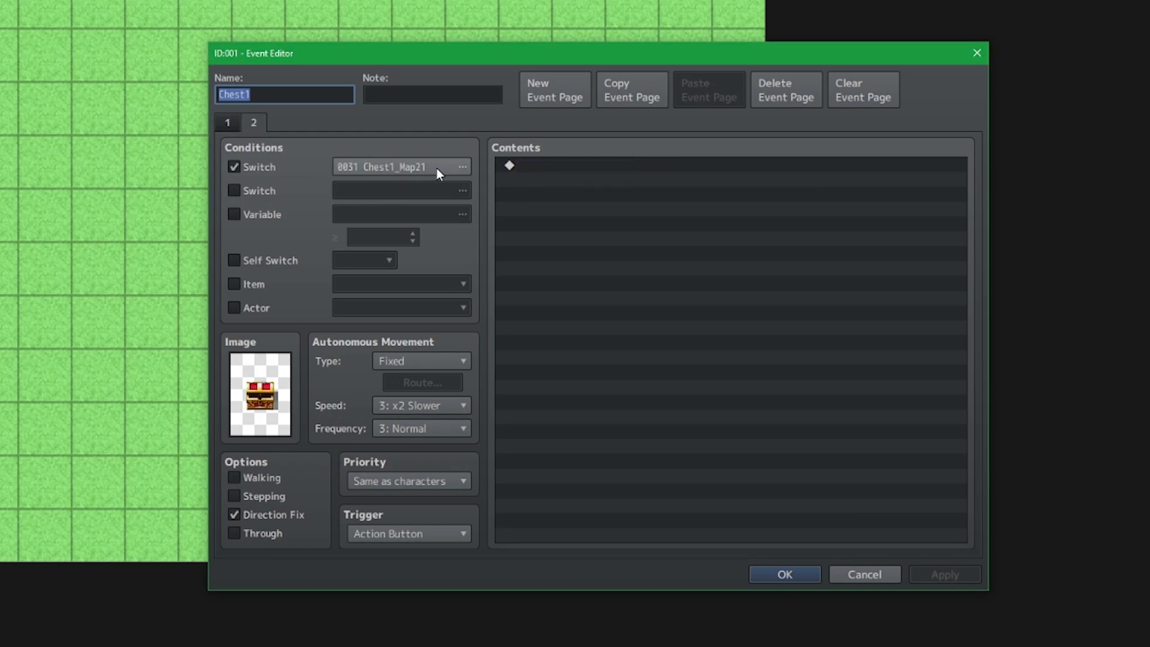
{"action": "left_click", "coordinate": [863, 572]}
Set the duplicated ChestKey branch's condition to switch 0031 Chest1_Map21 being OFF.
{"action": "key", "text": "F9"}
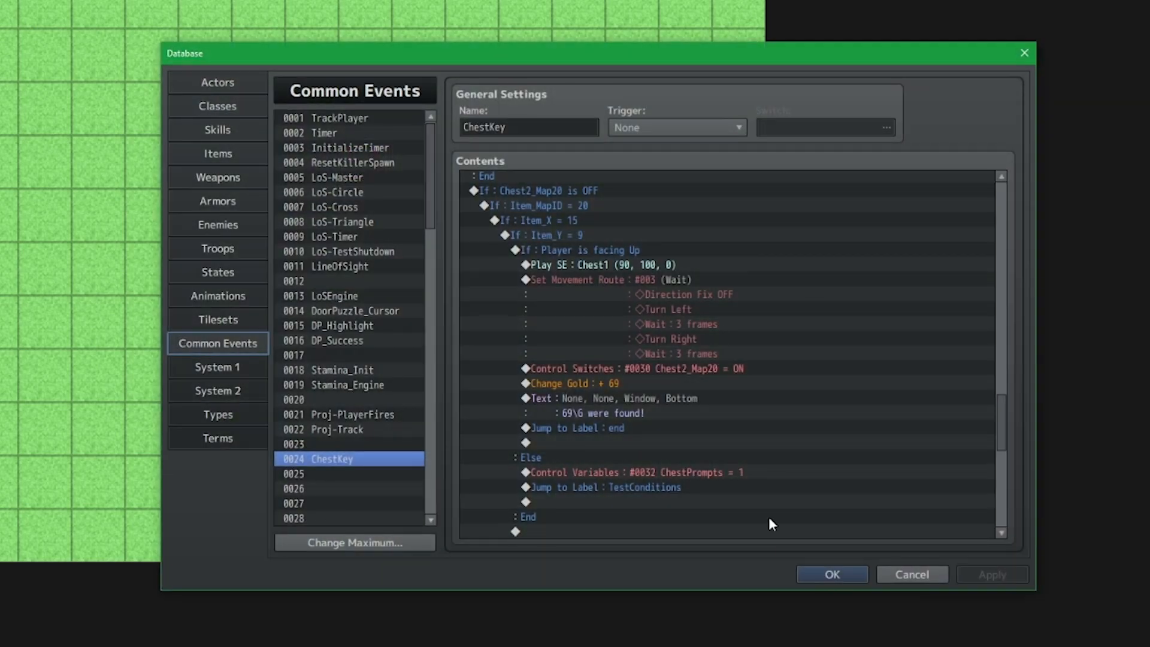
{"action": "scroll", "coordinate": [757, 478], "scroll_direction": "down", "scroll_amount": 2}
{"action": "scroll", "coordinate": [763, 468], "scroll_direction": "up", "scroll_amount": 2}
{"action": "scroll", "coordinate": [765, 470], "scroll_direction": "up", "scroll_amount": 2}
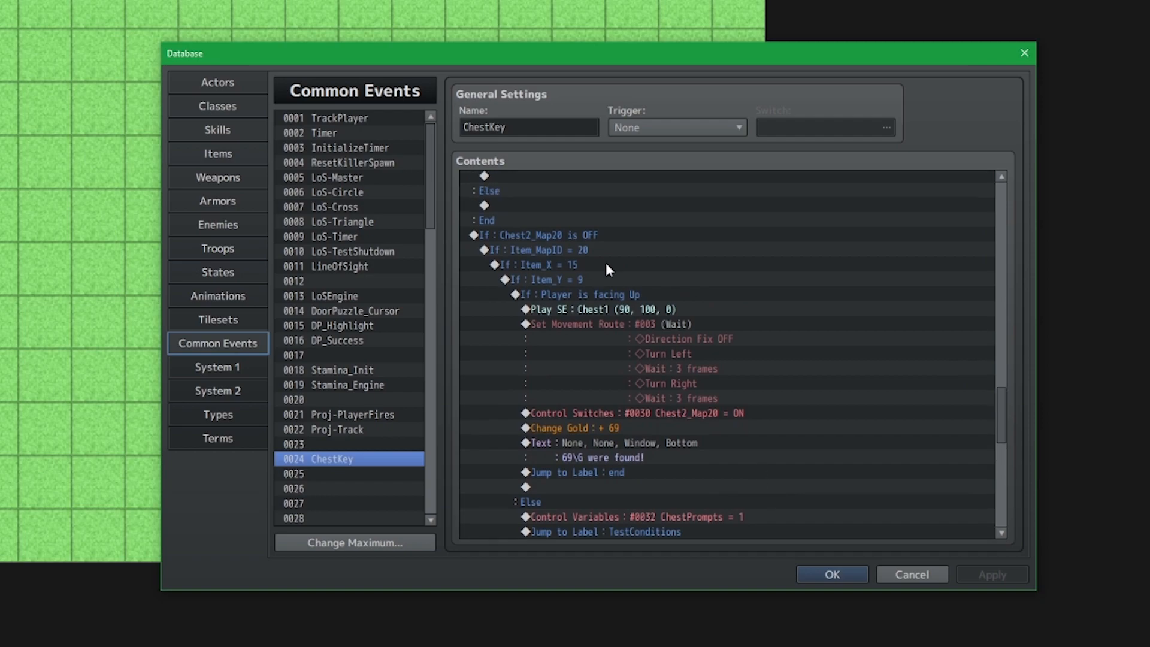
{"action": "double_click", "coordinate": [613, 238]}
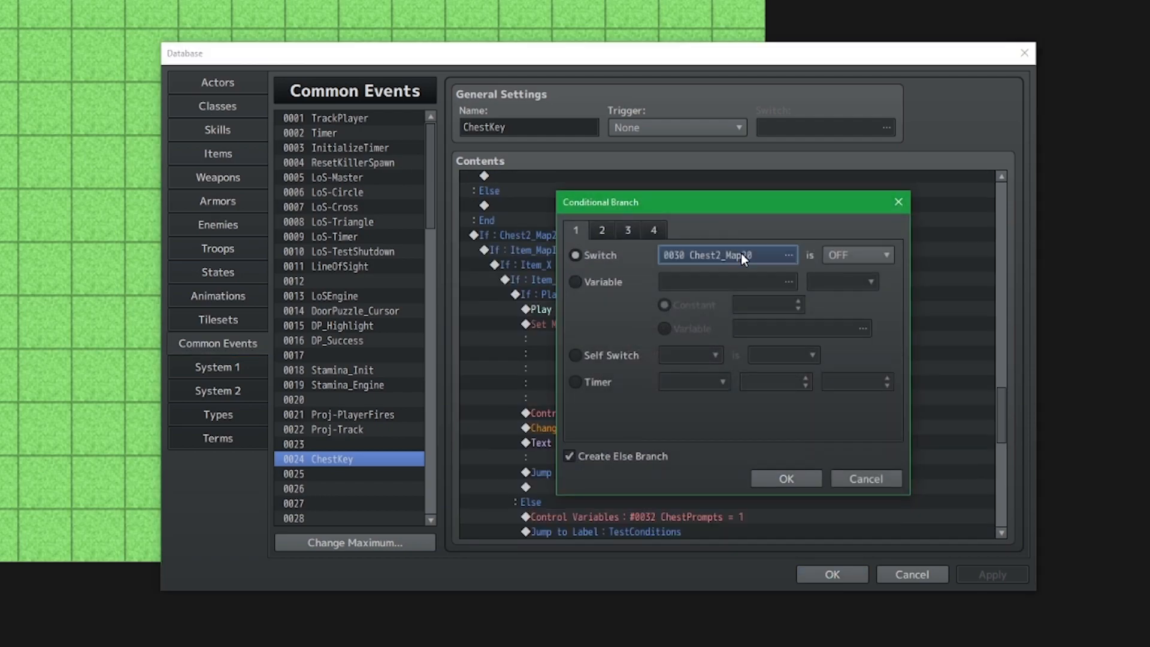
{"action": "left_click", "coordinate": [742, 254]}
{"action": "double_click", "coordinate": [782, 334]}
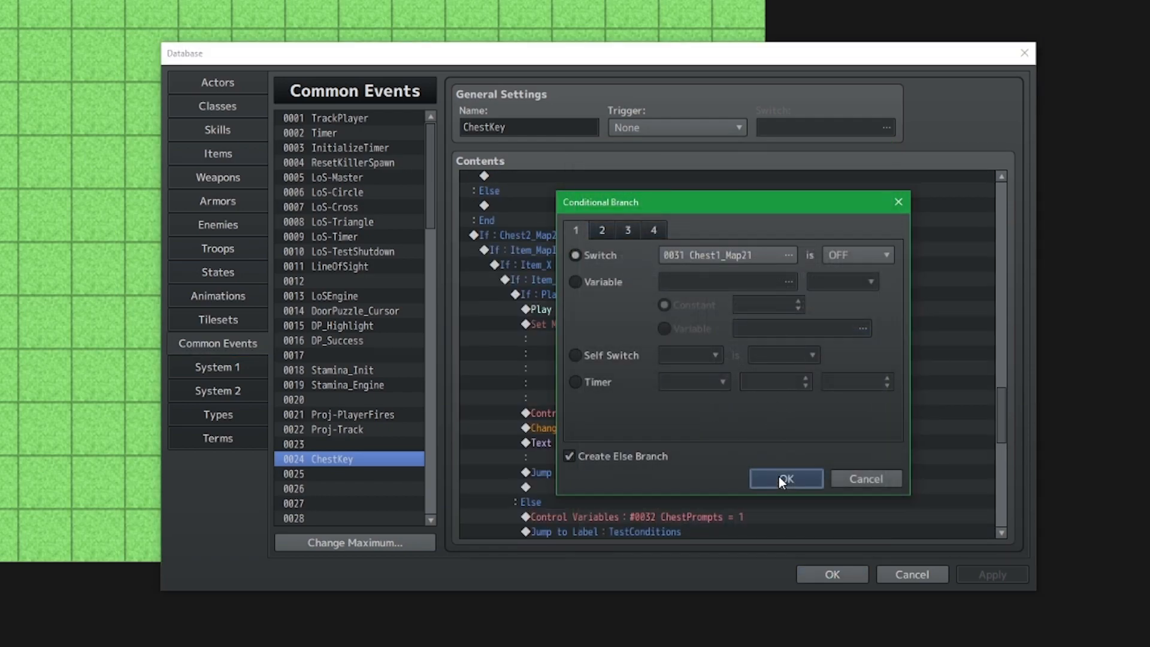
{"action": "left_click", "coordinate": [778, 476]}
Retarget the duplicated branch's movement route to the Chest1 event.
{"action": "left_click", "coordinate": [651, 341]}
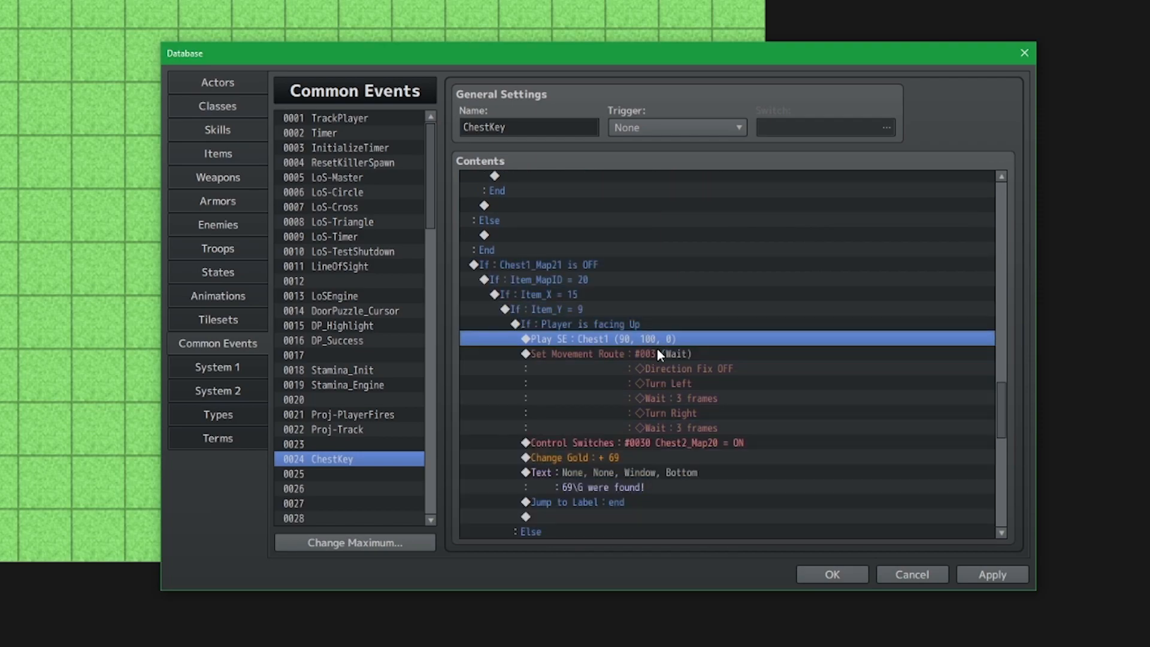
{"action": "double_click", "coordinate": [651, 341]}
{"action": "left_click", "coordinate": [825, 503]}
{"action": "double_click", "coordinate": [713, 351]}
{"action": "left_click", "coordinate": [518, 189]}
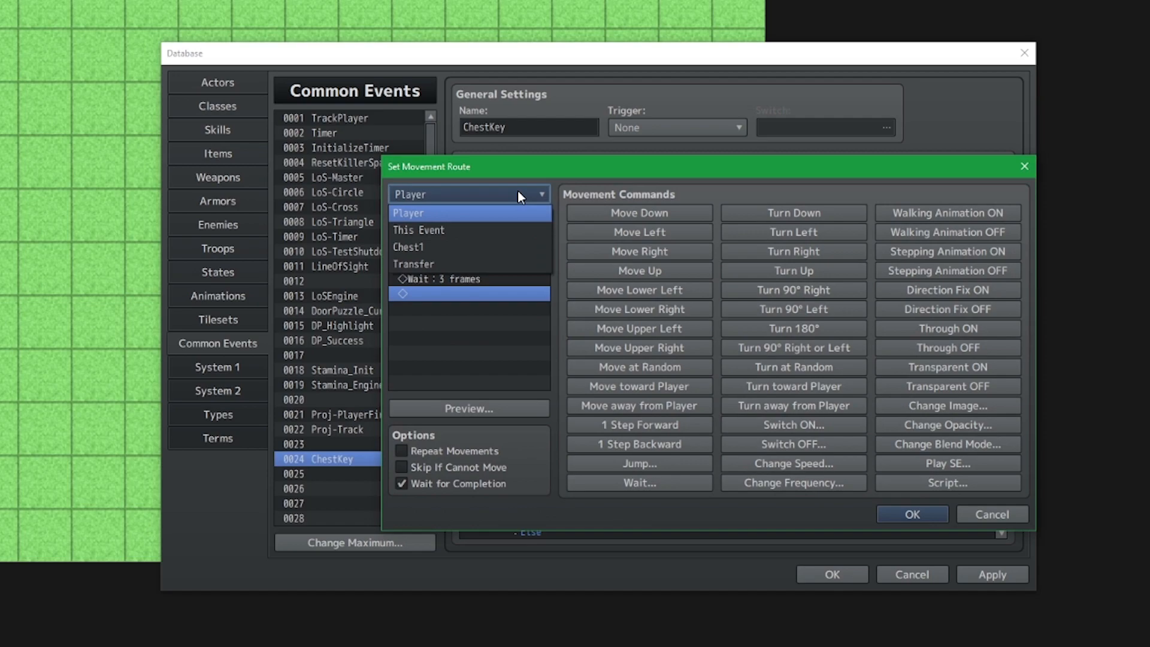
{"action": "left_click", "coordinate": [534, 243]}
{"action": "left_click", "coordinate": [912, 514]}
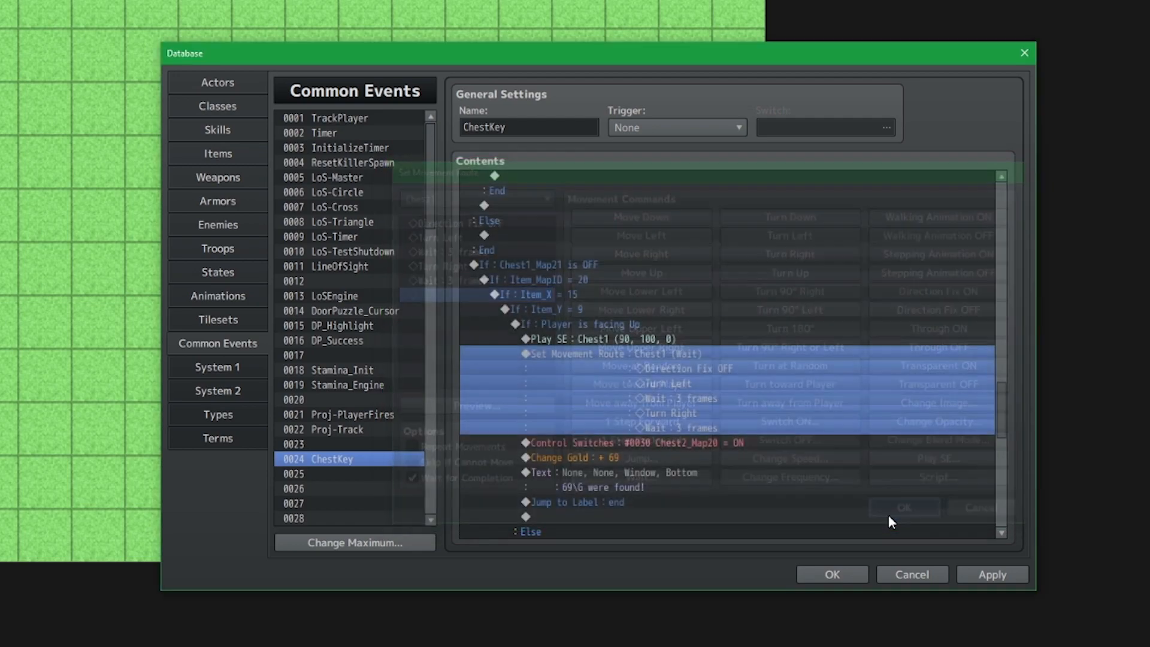
Change the duplicated branch's Control Switches command to turn on switch 0031 Chest1_Map21.
{"action": "scroll", "coordinate": [701, 369], "scroll_direction": "down", "scroll_amount": 2}
{"action": "left_click", "coordinate": [718, 353]}
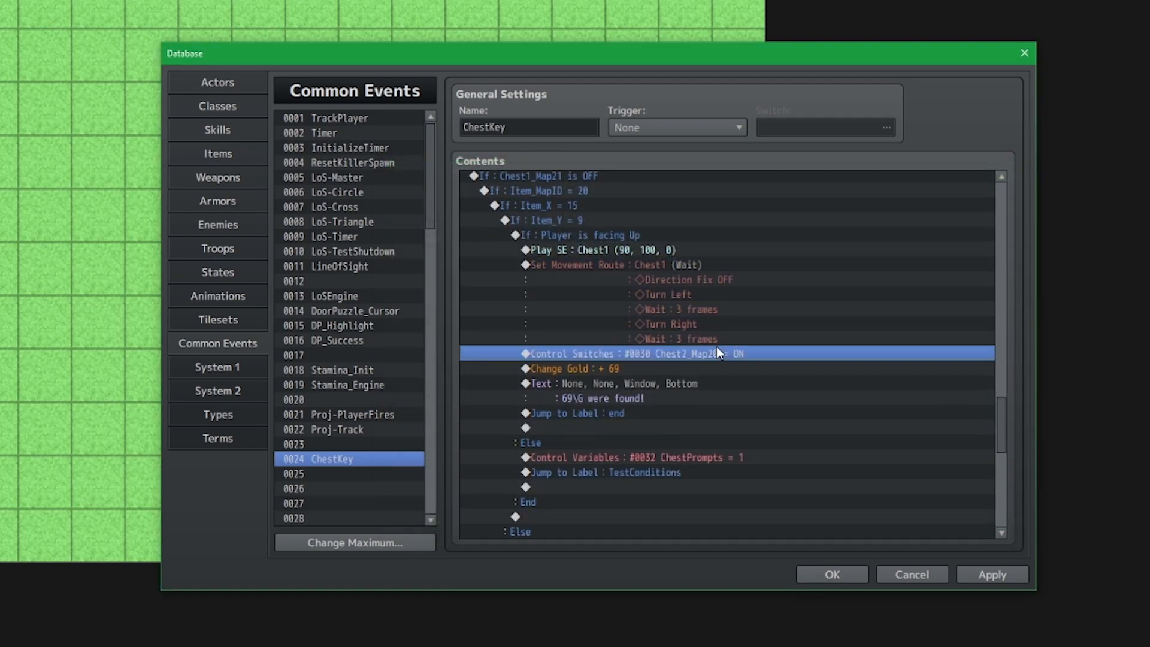
{"action": "double_click", "coordinate": [707, 354]}
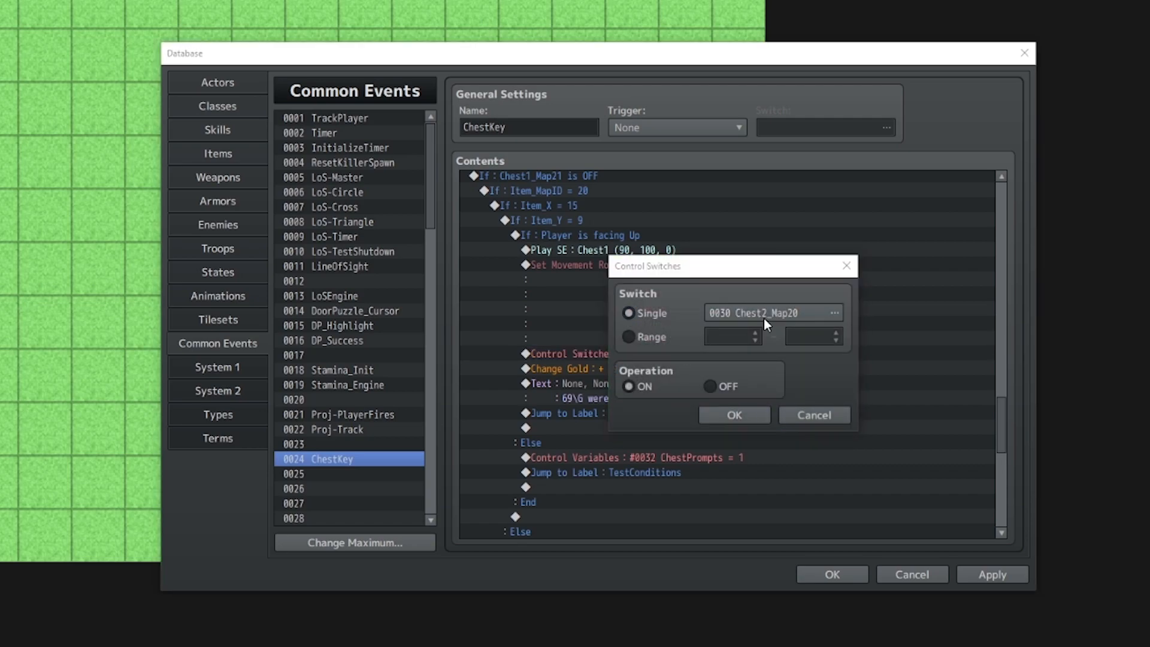
{"action": "left_click", "coordinate": [768, 319]}
{"action": "left_click", "coordinate": [759, 331]}
{"action": "left_click", "coordinate": [681, 531]}
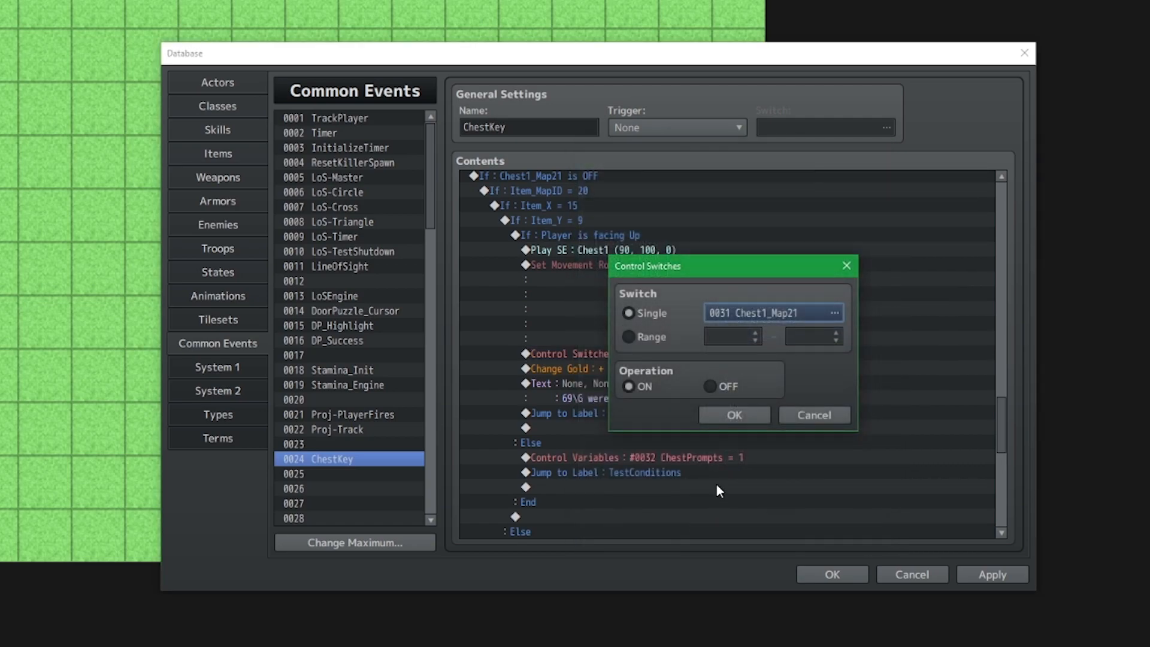
{"action": "left_click", "coordinate": [734, 419]}
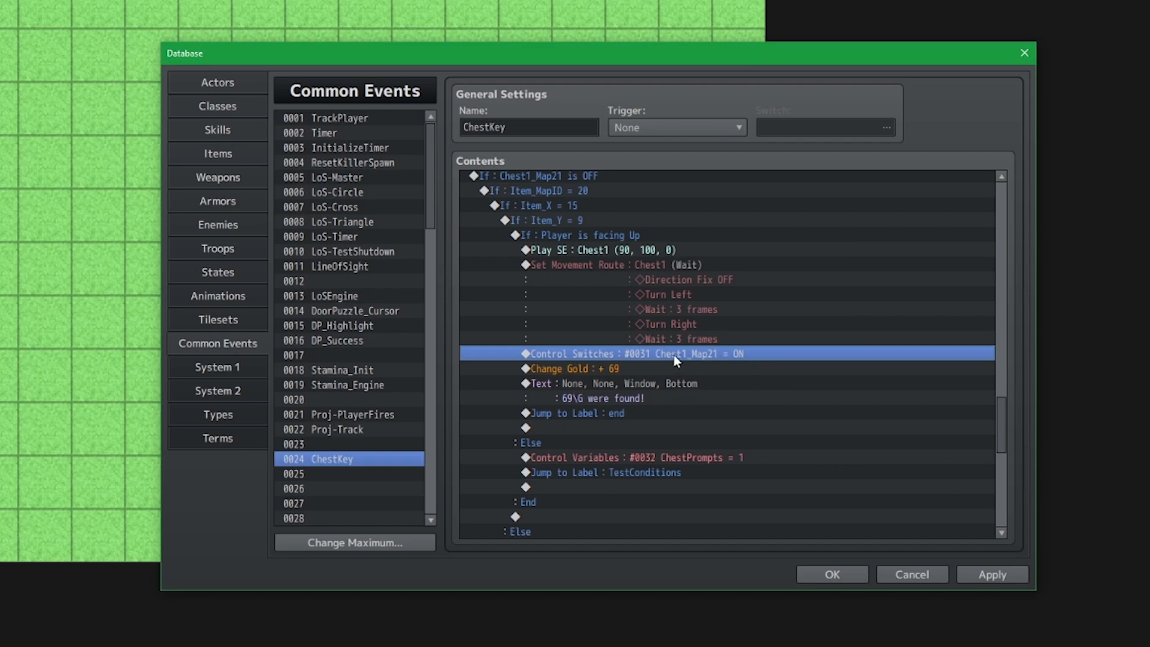
Review the Chest1_Map21 branch against the Chest2_Map20 branch and save the ChestKey changes.
{"action": "scroll", "coordinate": [682, 413], "scroll_direction": "down", "scroll_amount": 3}
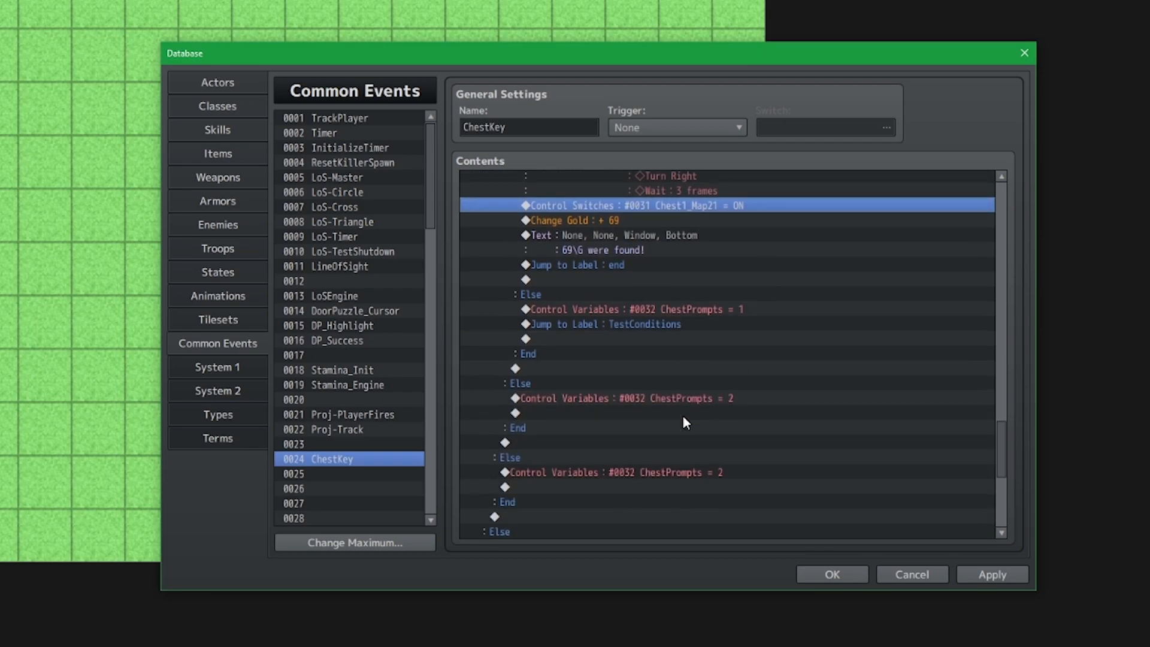
{"action": "scroll", "coordinate": [683, 416], "scroll_direction": "down", "scroll_amount": 2}
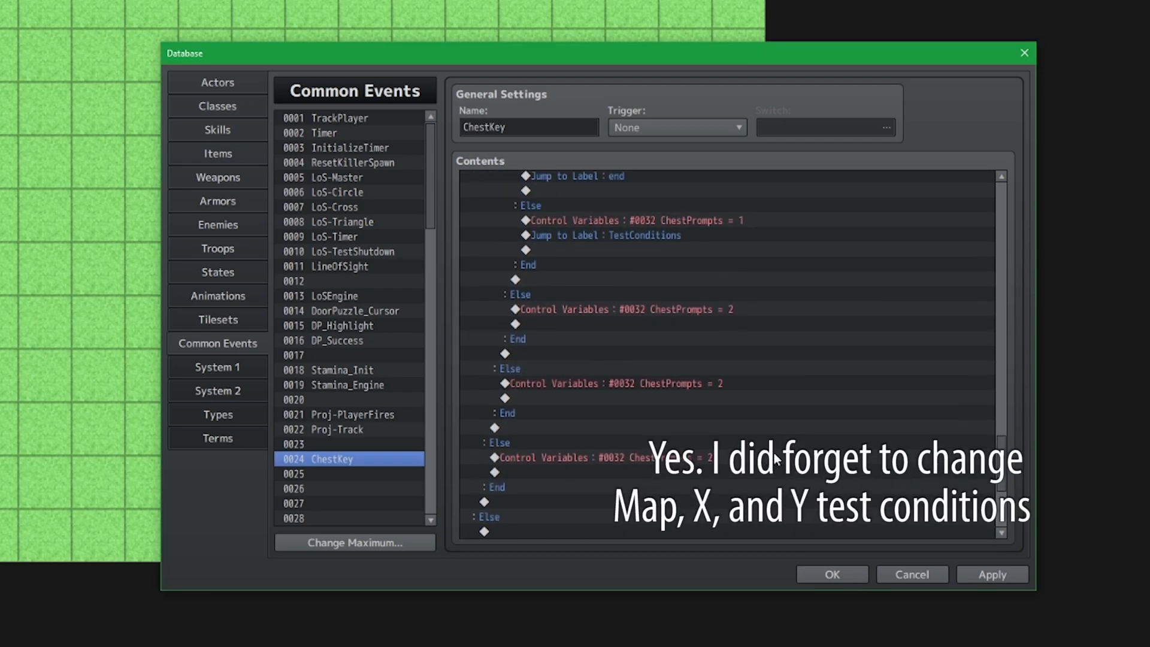
{"action": "scroll", "coordinate": [774, 451], "scroll_direction": "up", "scroll_amount": 8}
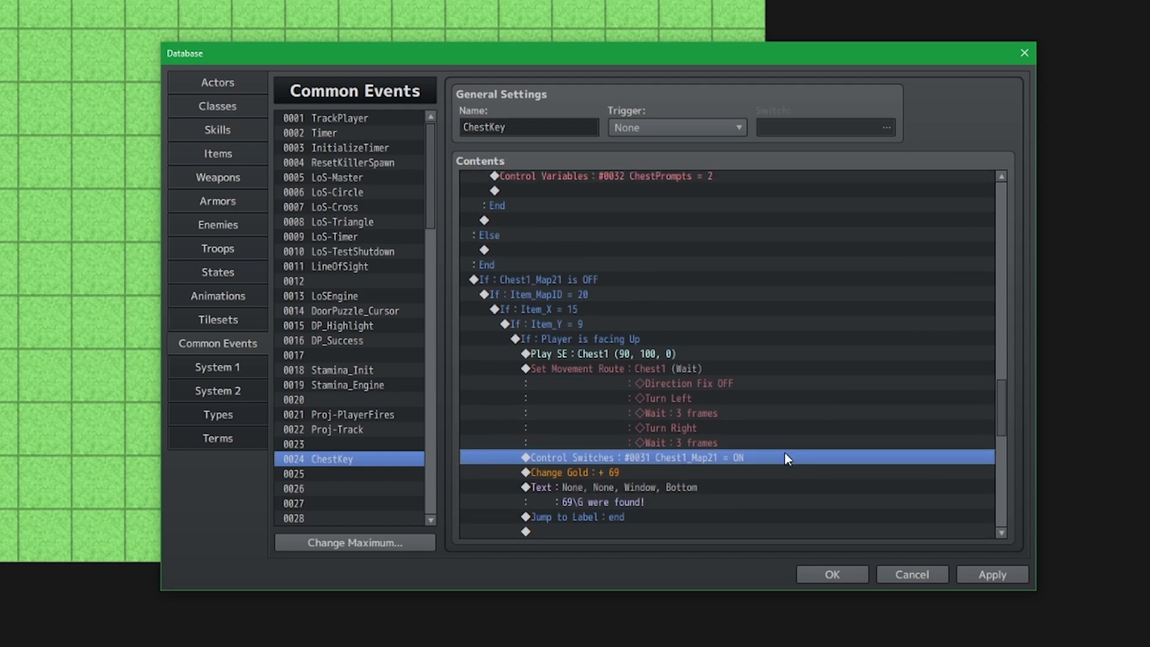
{"action": "left_click", "coordinate": [704, 358]}
{"action": "left_click", "coordinate": [714, 368]}
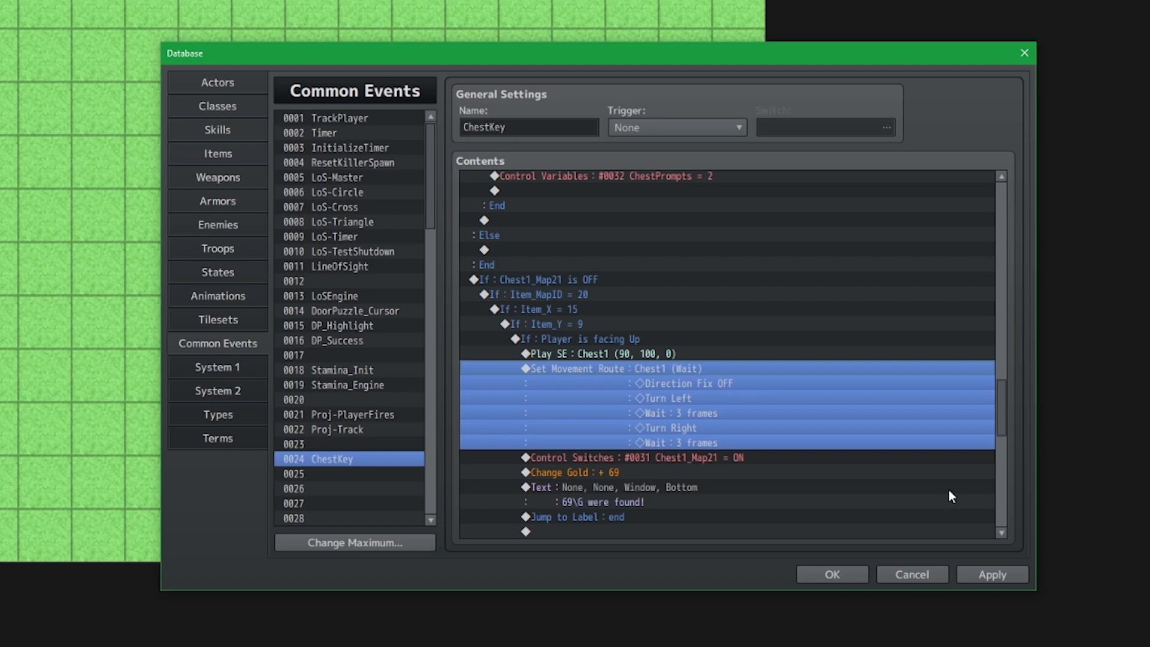
{"action": "scroll", "coordinate": [830, 386], "scroll_direction": "up", "scroll_amount": 4}
{"action": "scroll", "coordinate": [829, 386], "scroll_direction": "up", "scroll_amount": 8}
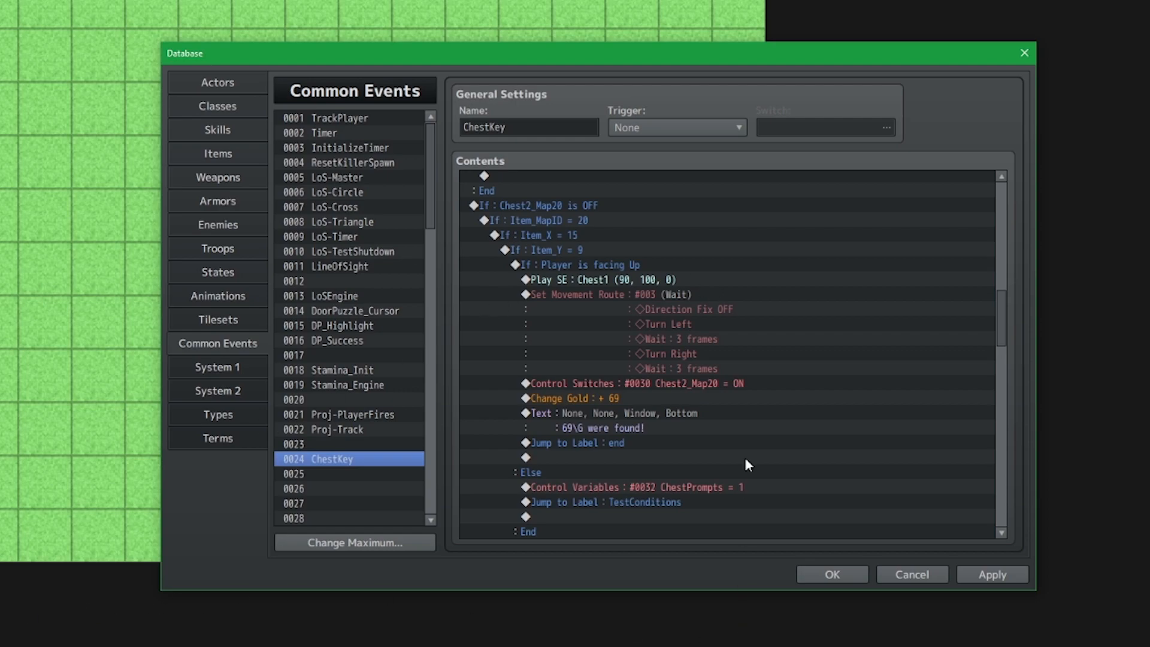
{"action": "left_click", "coordinate": [839, 570]}
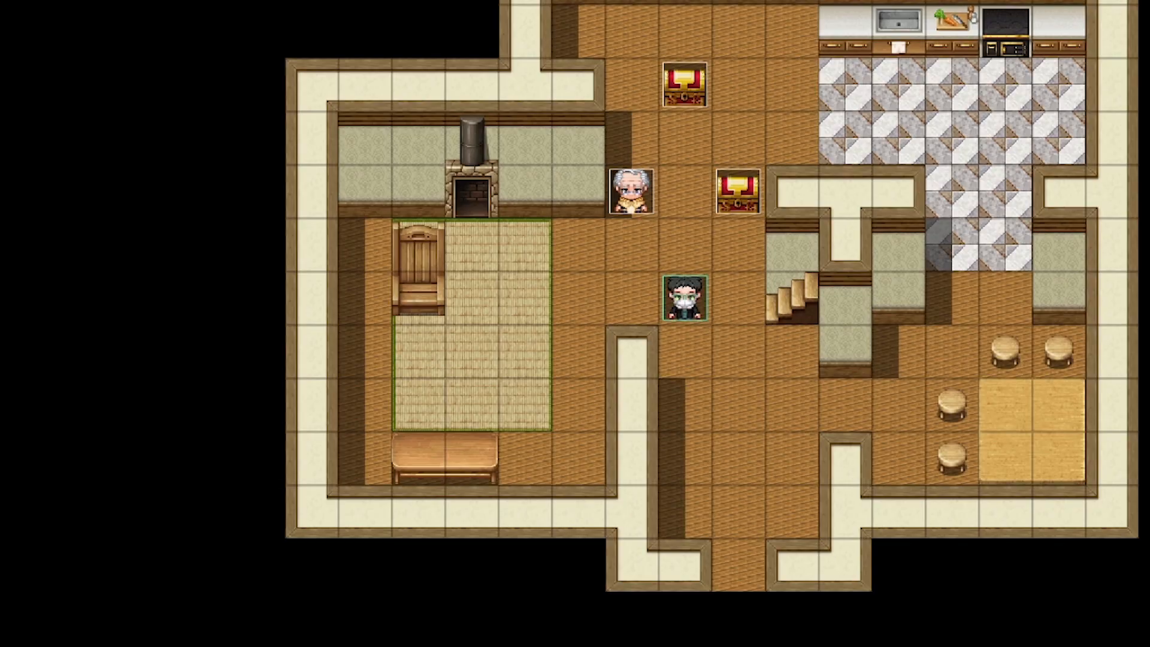
Inspect the target event and settings of the movement route in ChestKey's Chest2_Map20 branch.
{"action": "key", "text": "F9"}
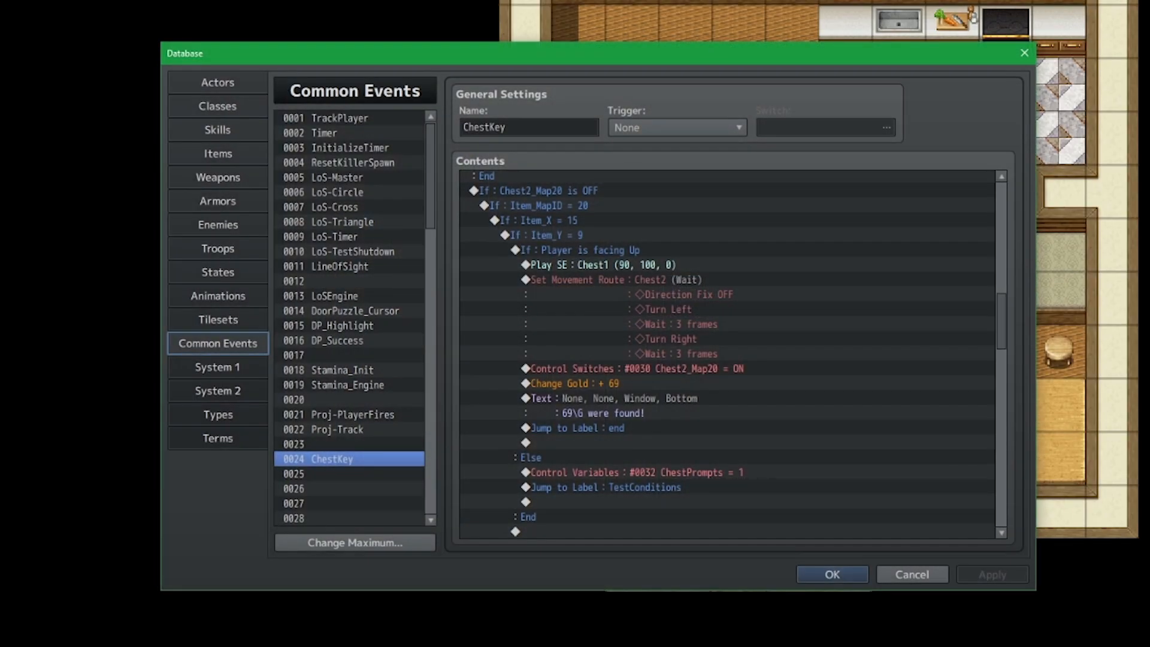
{"action": "left_click", "coordinate": [671, 285]}
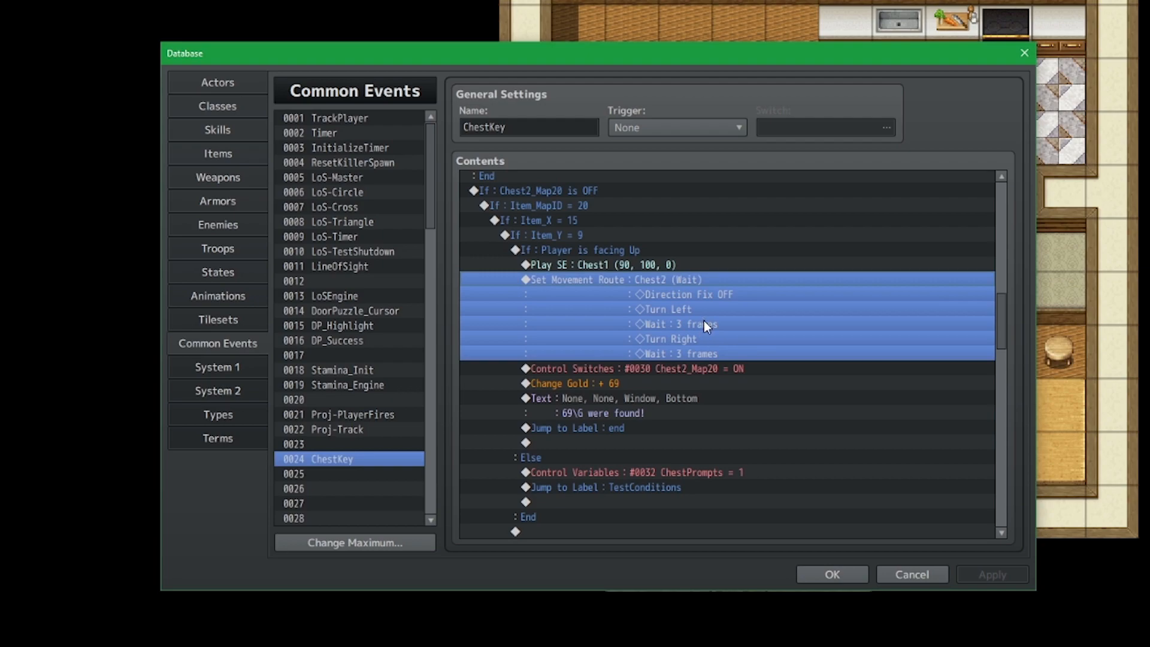
{"action": "double_click", "coordinate": [704, 321]}
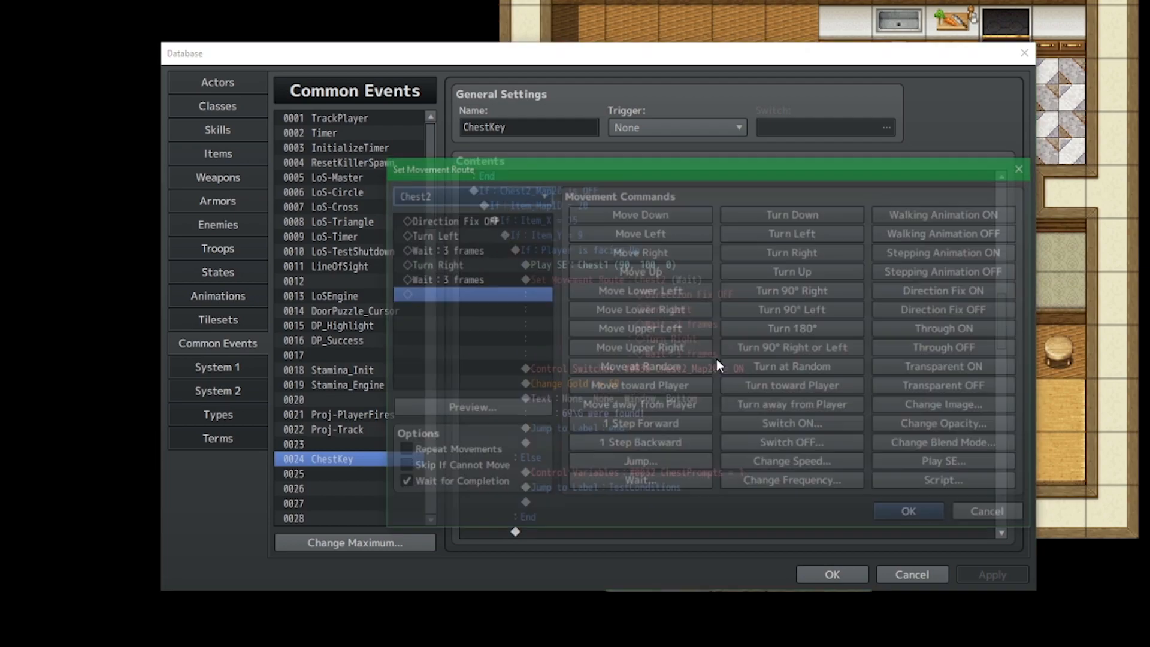
{"action": "left_click", "coordinate": [1005, 516]}
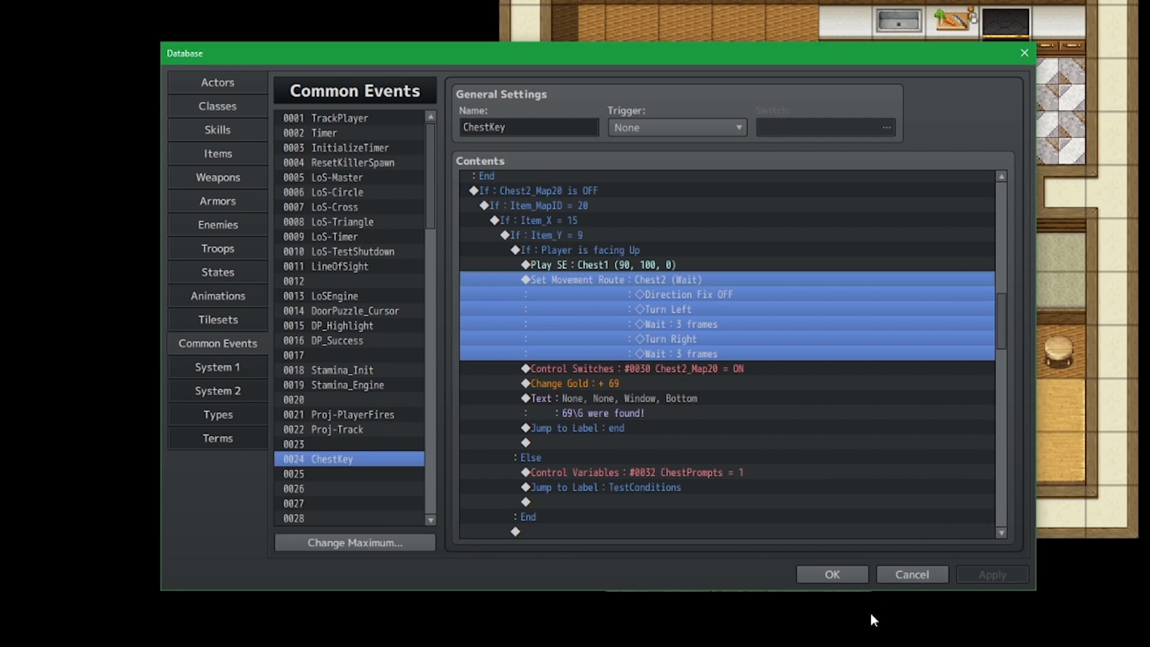
Check the Chest1 movement route in ChestKey's Chest1_Map21 branch with the grass map loaded in the editor.
{"action": "scroll", "coordinate": [814, 523], "scroll_direction": "down", "scroll_amount": 10}
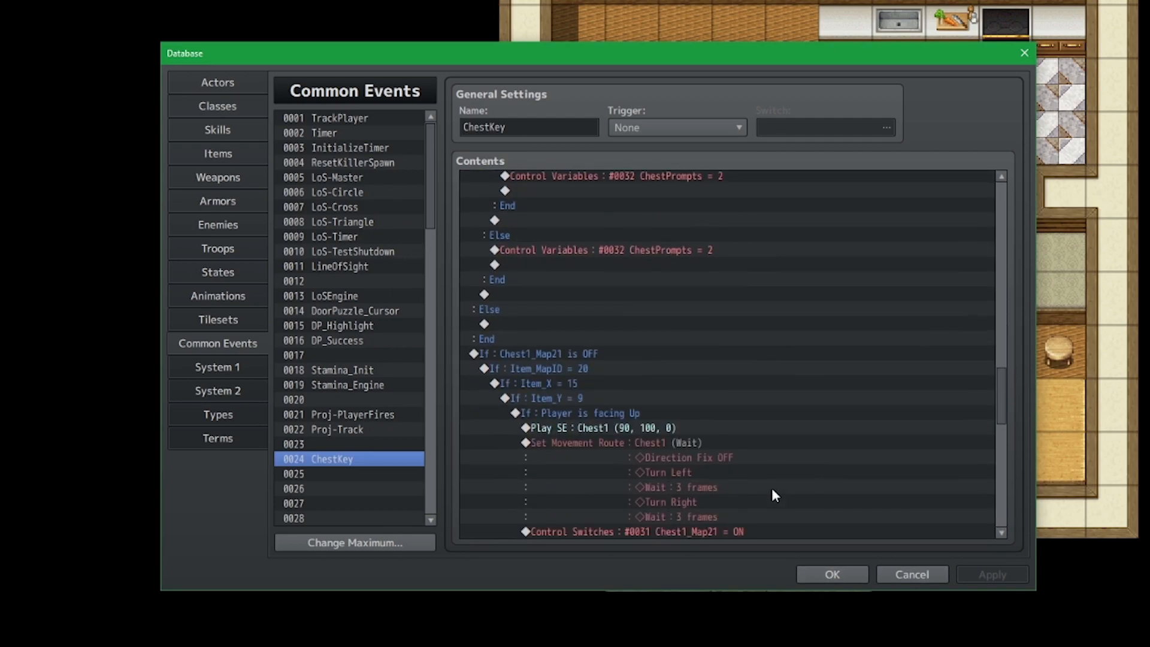
{"action": "left_click", "coordinate": [748, 372]}
{"action": "left_click", "coordinate": [806, 577]}
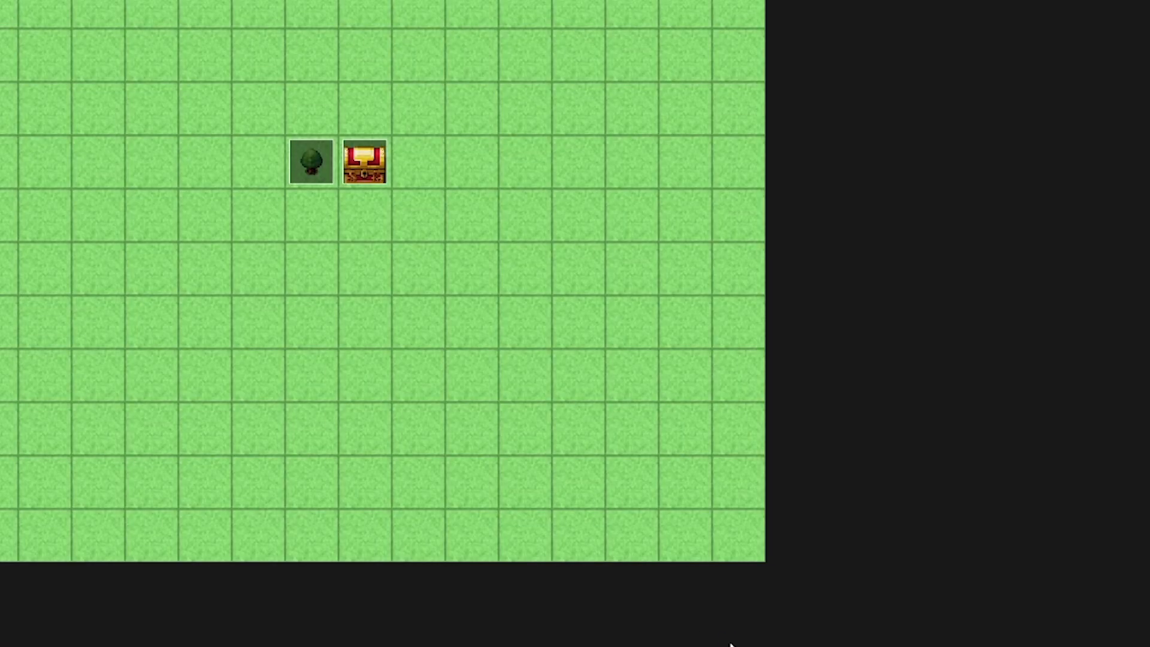
{"action": "key", "text": "F9"}
{"action": "left_click", "coordinate": [695, 368]}
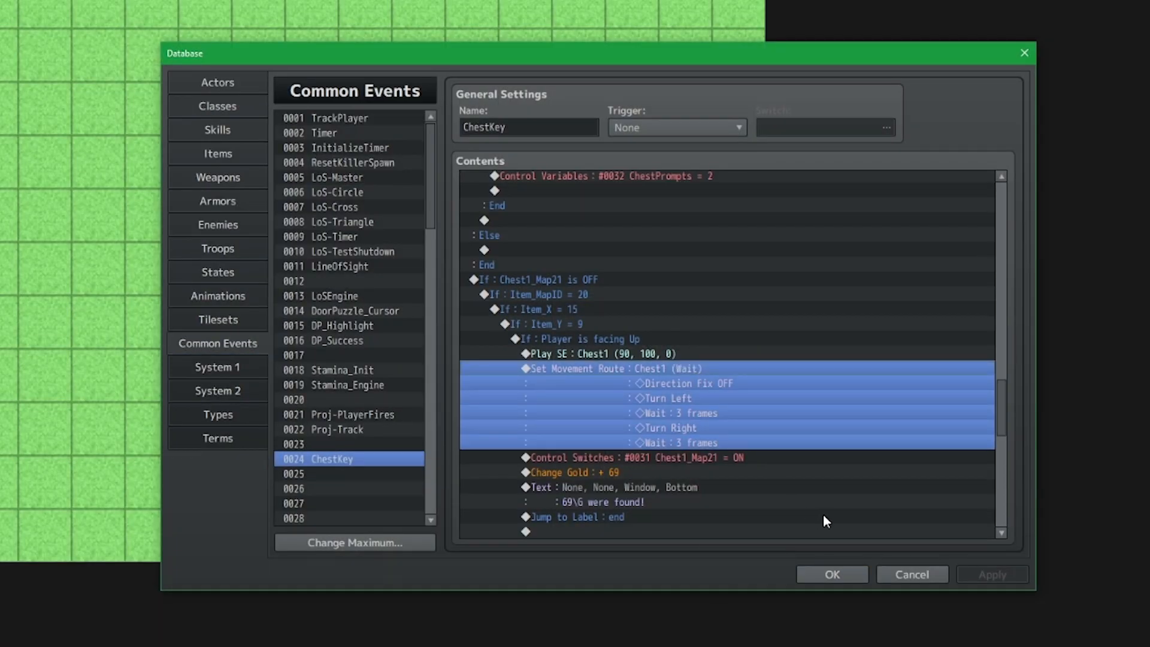
{"action": "left_click", "coordinate": [834, 576]}
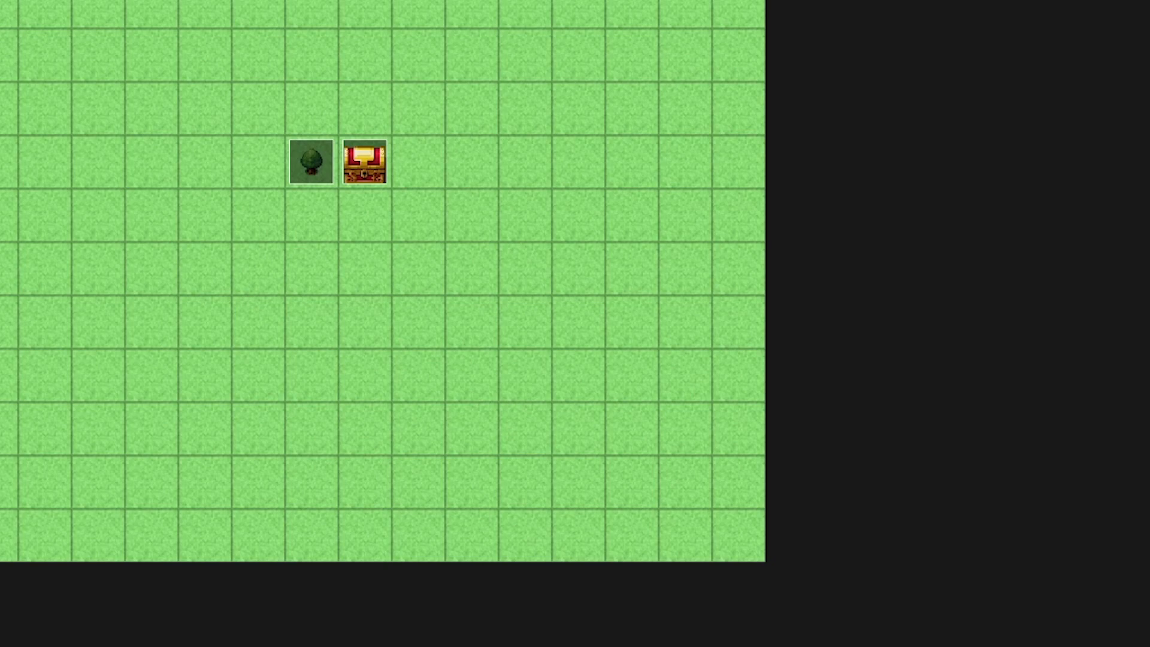
Playtest the game and use the ChestKey item indoors while standing away from both chests.
{"action": "key", "text": "ctrl+r"}
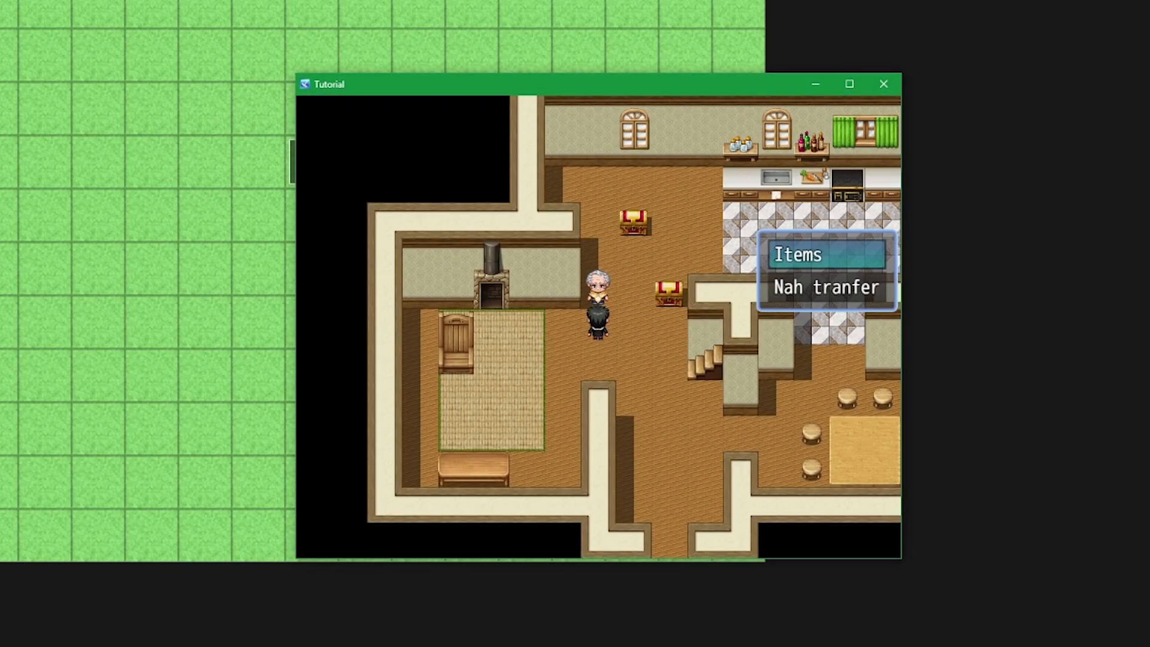
{"action": "key", "text": "Escape"}
{"action": "key", "text": "Down"}
{"action": "key", "text": "Escape"}
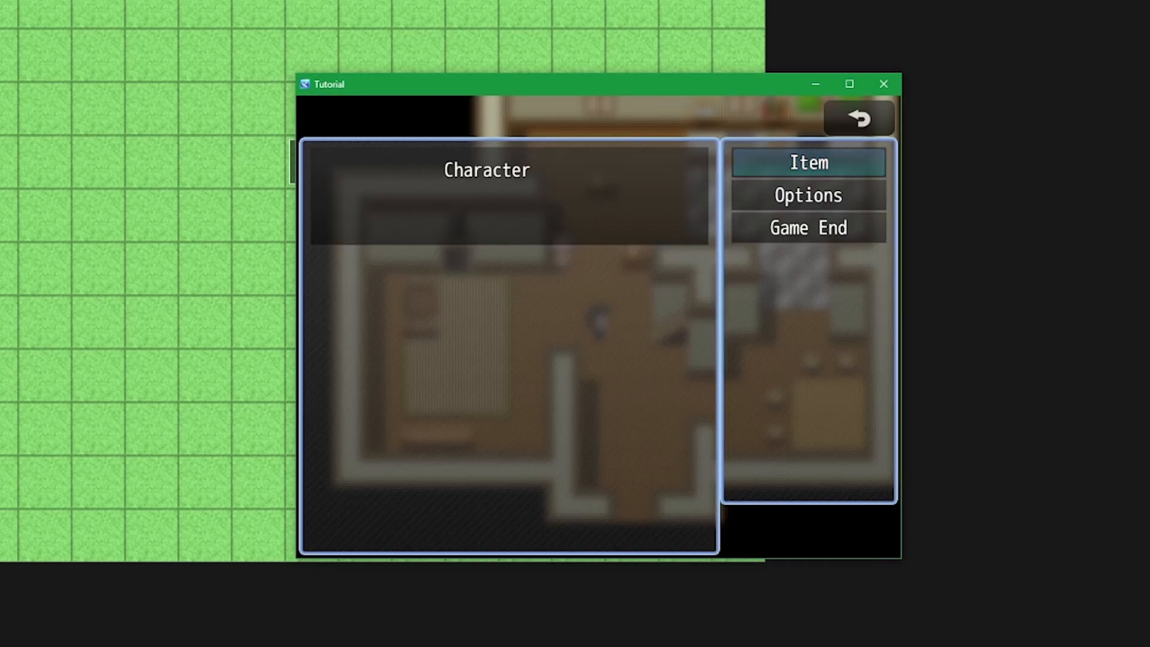
{"action": "key", "text": "Return"}
{"action": "key", "text": "Return"}
{"action": "key", "text": "Return"}
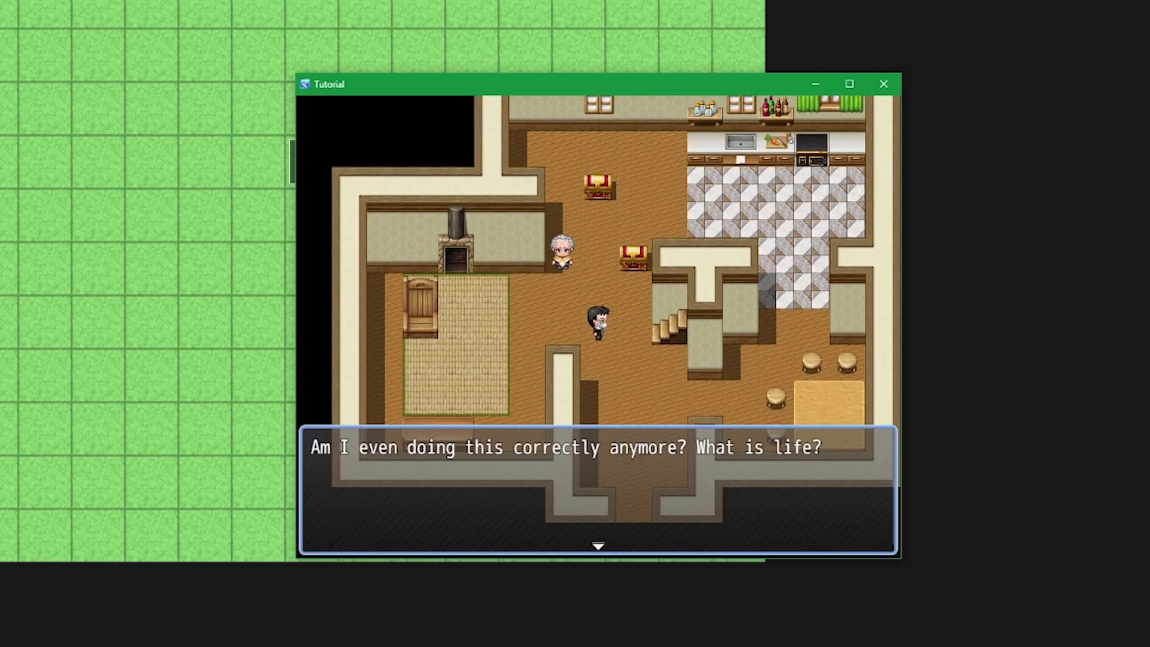
{"action": "key", "text": "Return"}
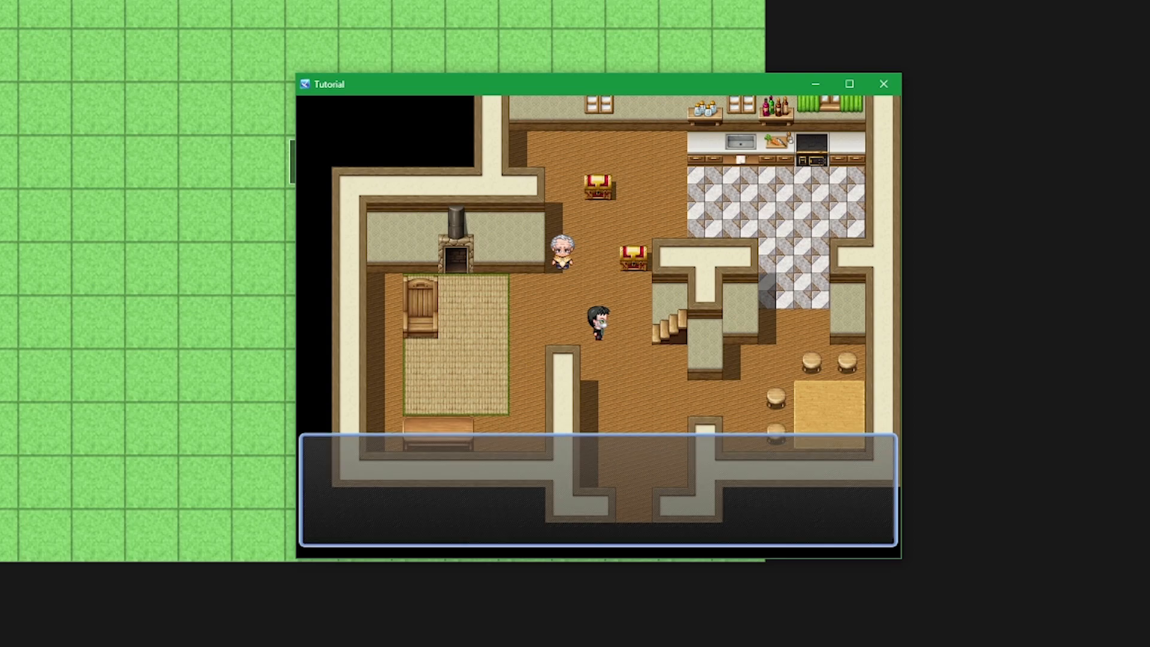
Transfer to the grass map through the old NPC and use the ChestKey away from the chest.
{"action": "key", "text": "Left"}
{"action": "key", "text": "Up"}
{"action": "key", "text": "Return"}
{"action": "key", "text": "Return"}
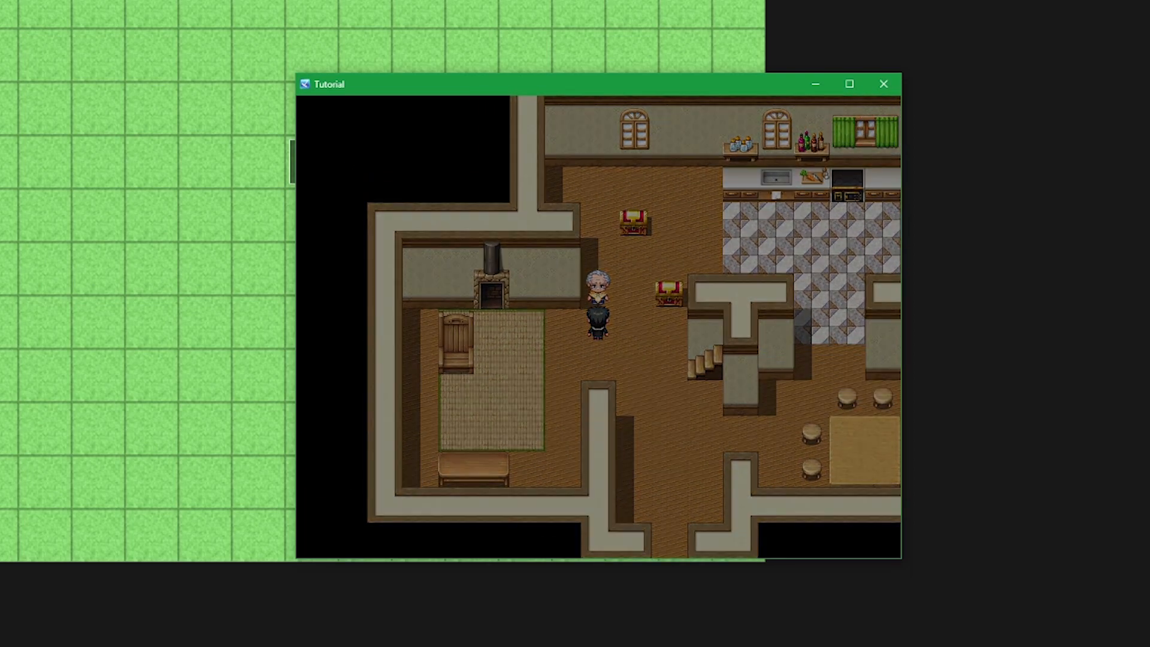
{"action": "key", "text": "Down"}
{"action": "key", "text": "Escape"}
{"action": "key", "text": "Return"}
{"action": "key", "text": "Return"}
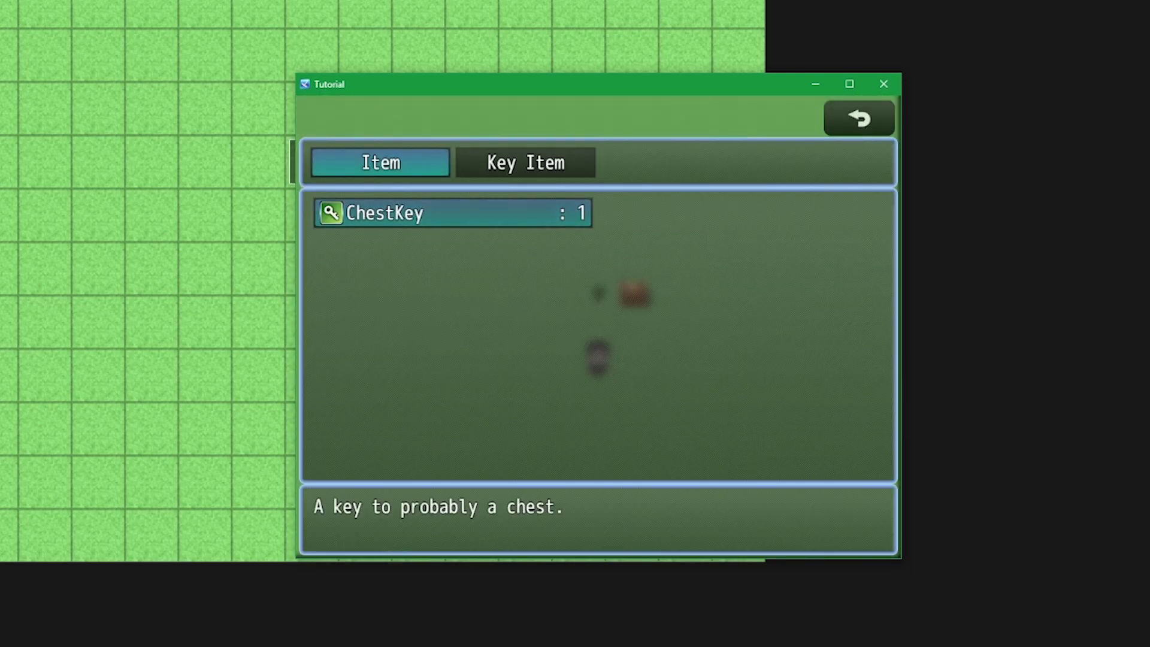
{"action": "key", "text": "Return"}
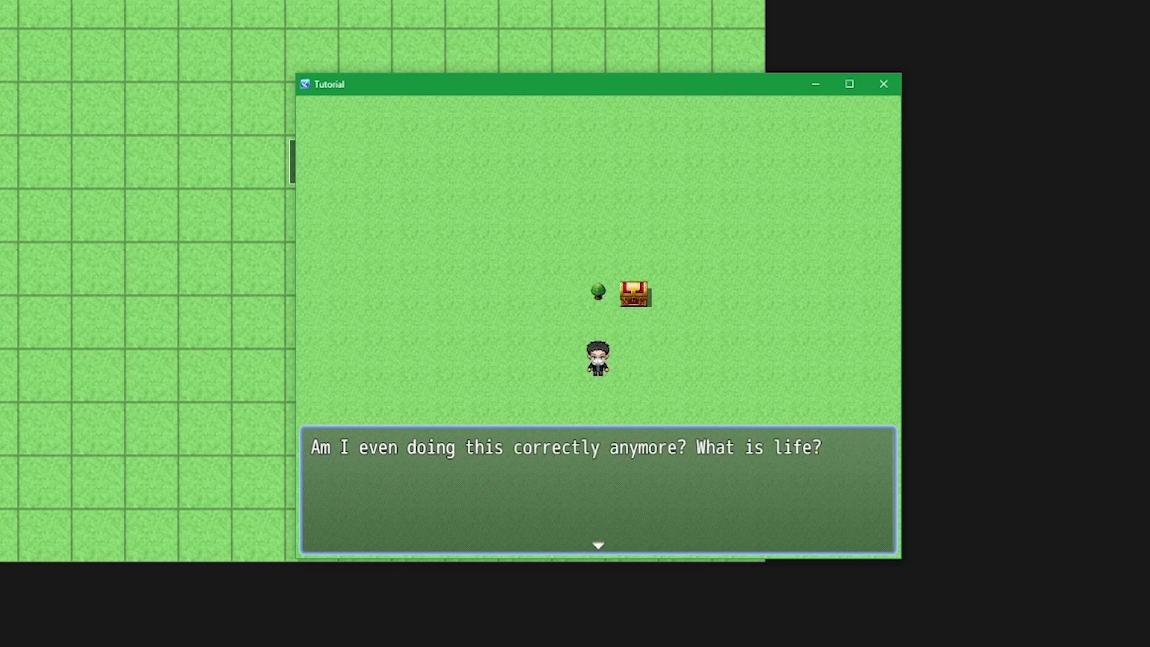
{"action": "key", "text": "Return"}
Test the ChestKey directly below the grass map's chest while facing right, and end the playtest.
{"action": "key", "text": "Up"}
{"action": "key", "text": "Right"}
{"action": "key", "text": "Escape"}
{"action": "key", "text": "Return"}
{"action": "key", "text": "Return"}
{"action": "key", "text": "Return"}
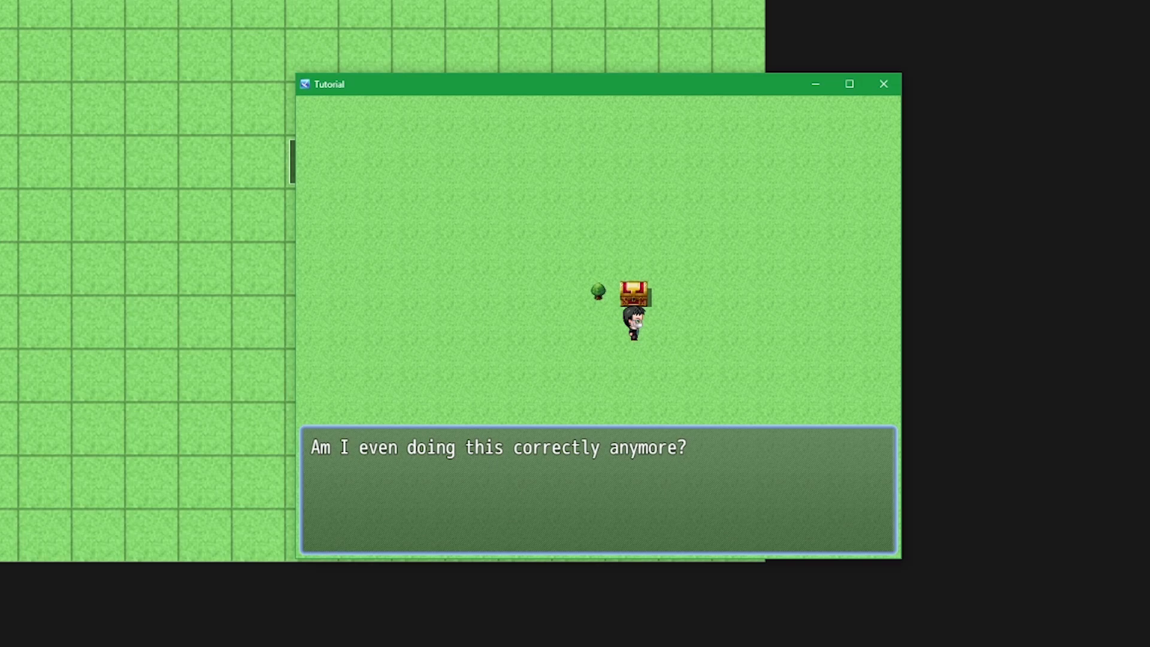
{"action": "key", "text": "Return"}
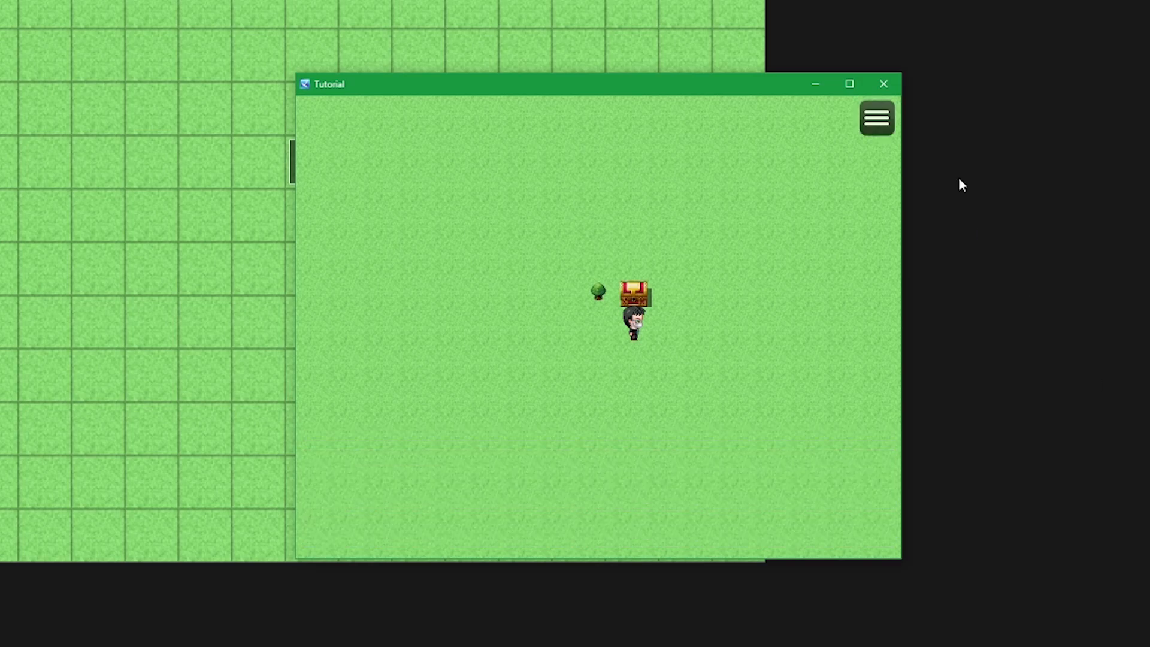
{"action": "left_click", "coordinate": [884, 83]}
Set the Chest1_Map21 branch's conditions to Item_MapID = 21, Item_X = 9 and Item_Y = 6.
{"action": "key", "text": "F9"}
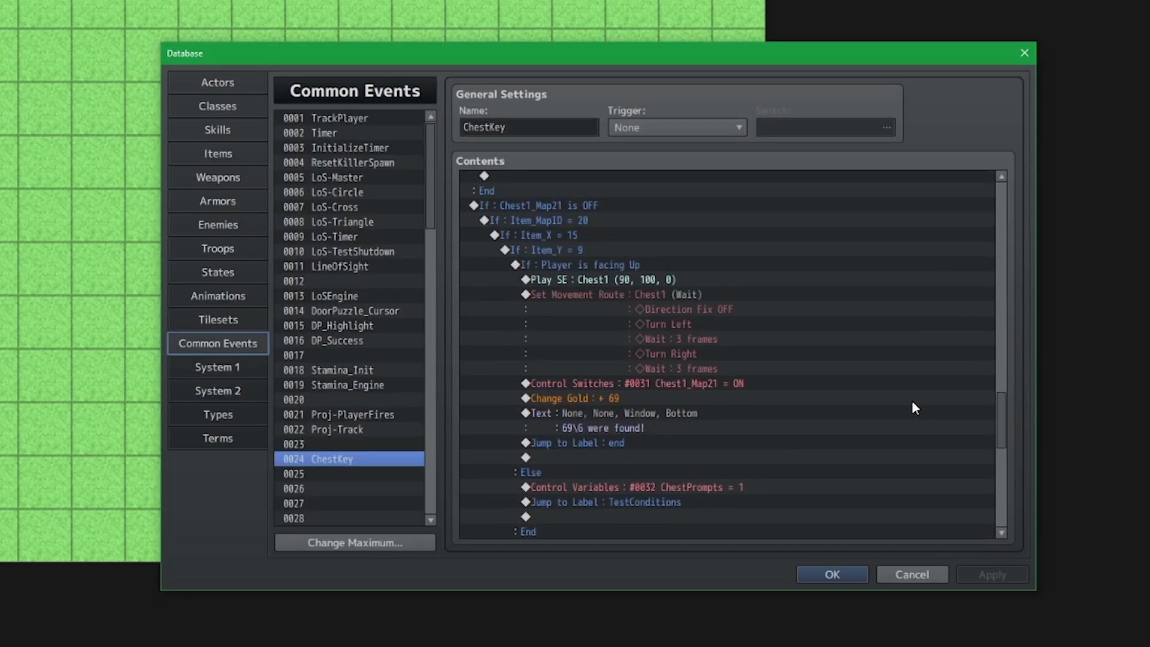
{"action": "left_click", "coordinate": [679, 328]}
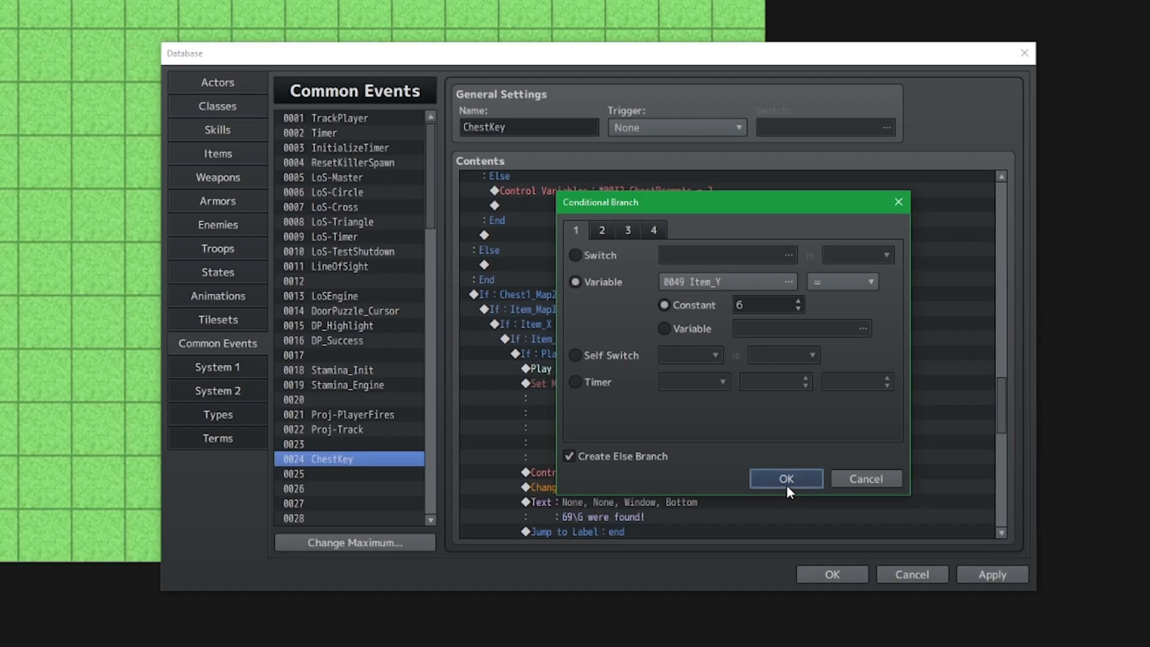
{"action": "left_click", "coordinate": [785, 479]}
{"action": "left_click", "coordinate": [786, 486]}
Set the Chest1_Map21 branch's gold increase to 6969696.
{"action": "double_click", "coordinate": [821, 490]}
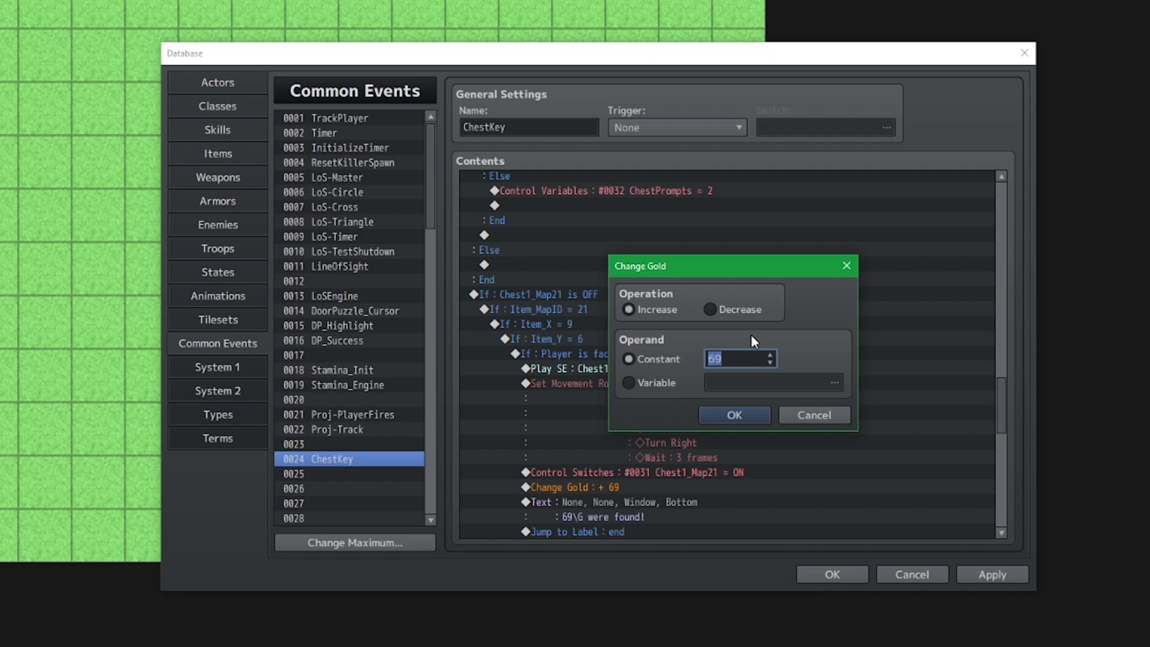
{"action": "type", "text": "69696"}
{"action": "key", "text": "Return"}
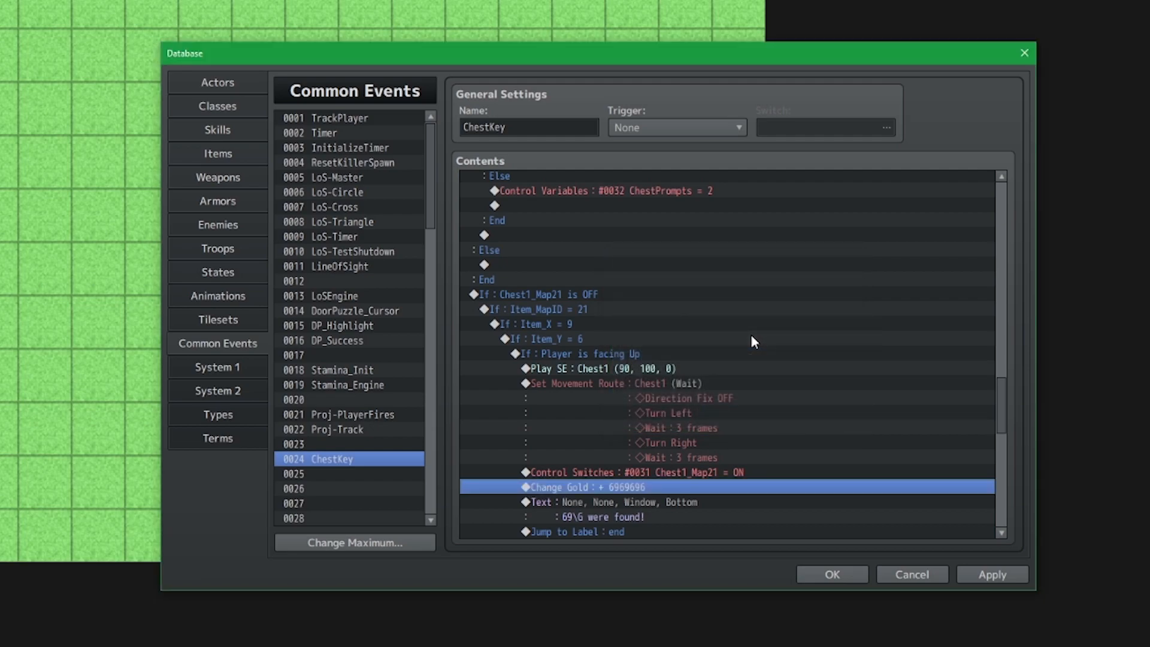
{"action": "key", "text": "Return"}
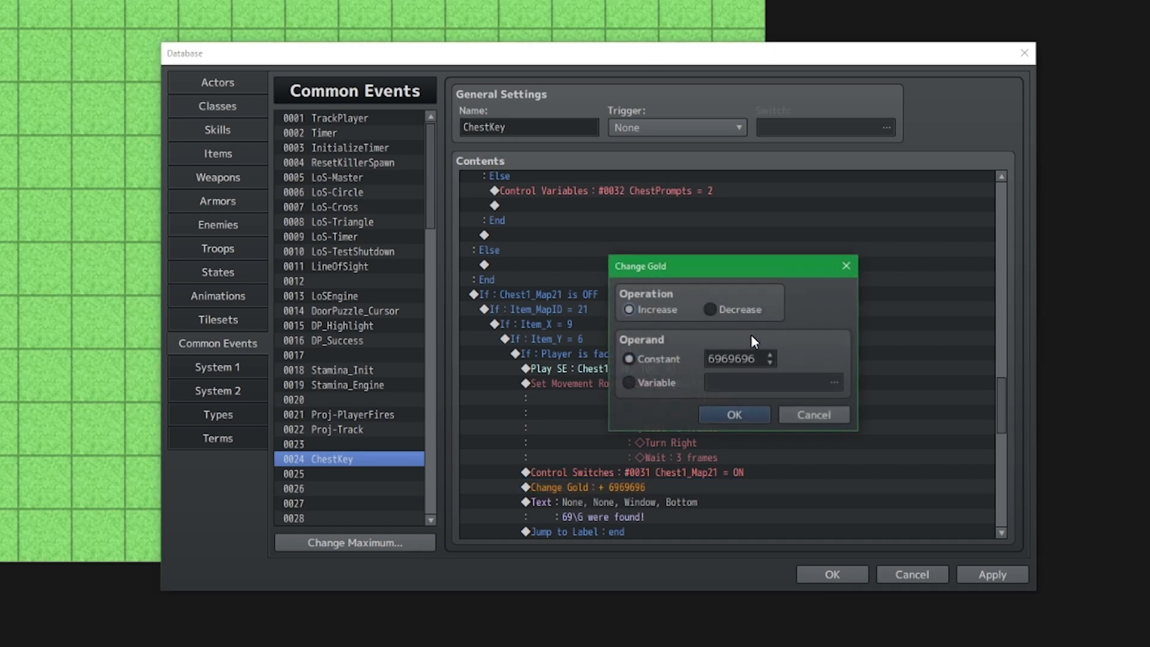
{"action": "key", "text": "Tab"}
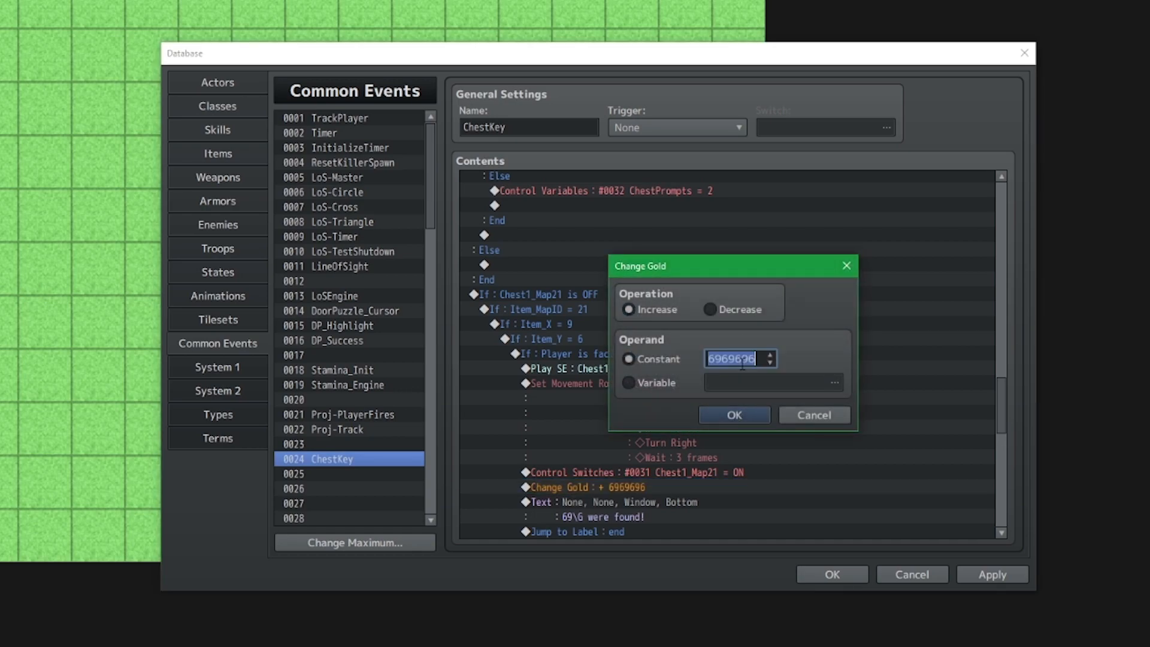
{"action": "left_click", "coordinate": [814, 419]}
Change the Chest1_Map21 branch's message to "6969696\G were found!" and save the ChestKey changes.
{"action": "double_click", "coordinate": [634, 503]}
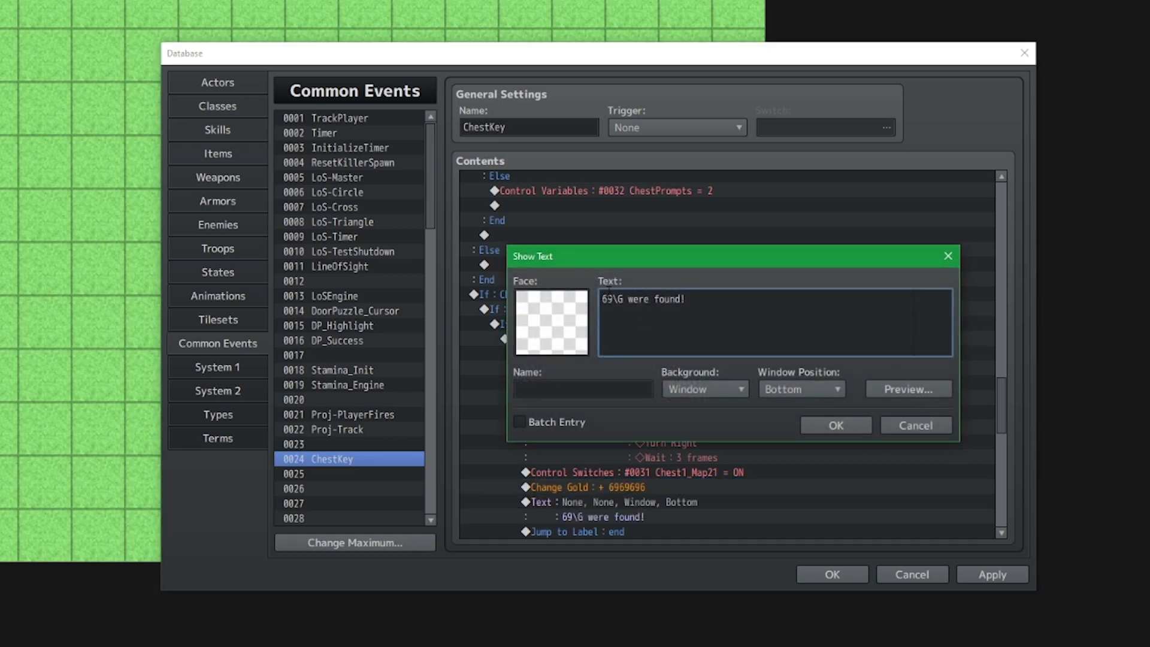
{"action": "key", "text": "Escape"}
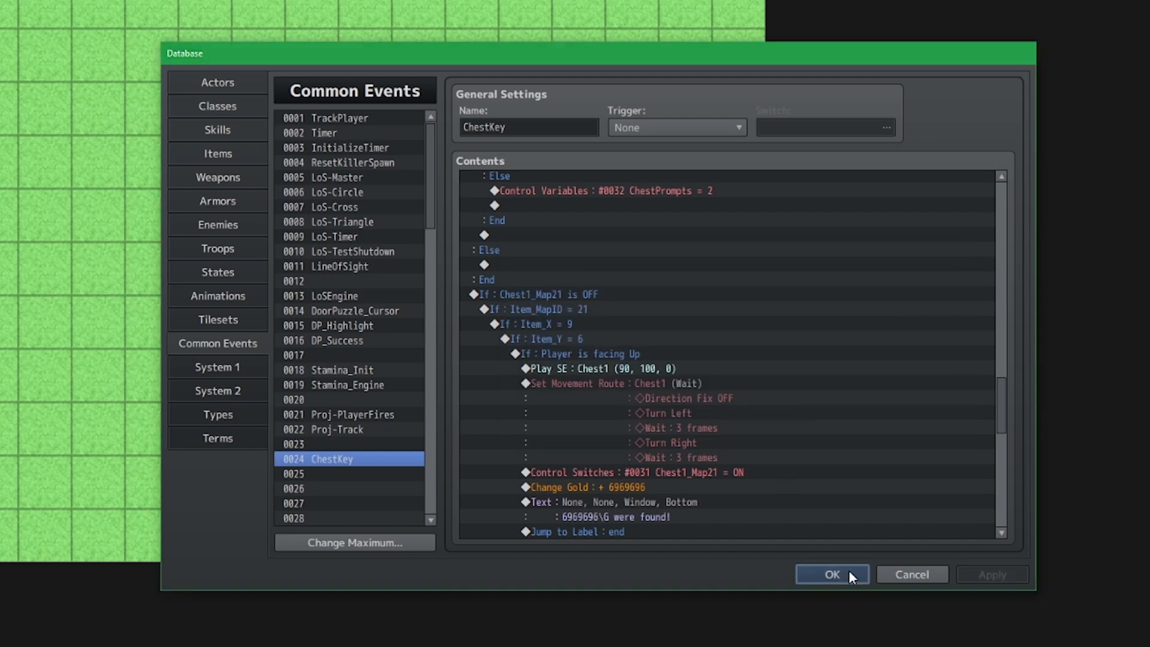
{"action": "left_click", "coordinate": [846, 572]}
Save the project and playtest a new game, transferring to the grass map.
{"action": "key", "text": "ctrl+r"}
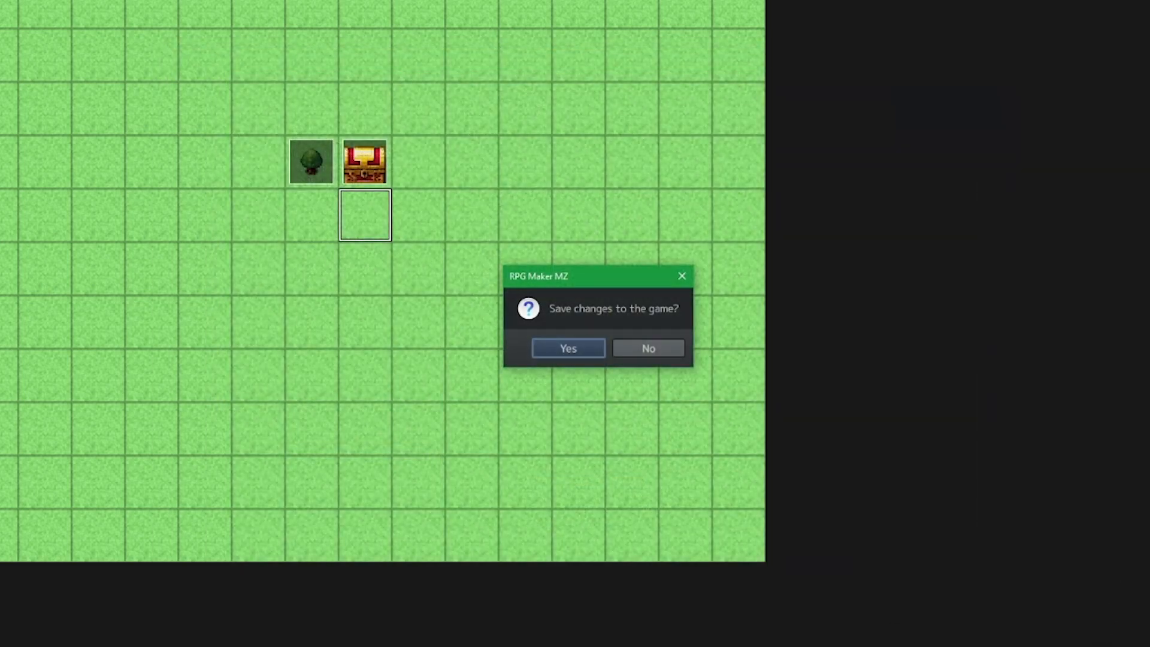
{"action": "key", "text": "Return"}
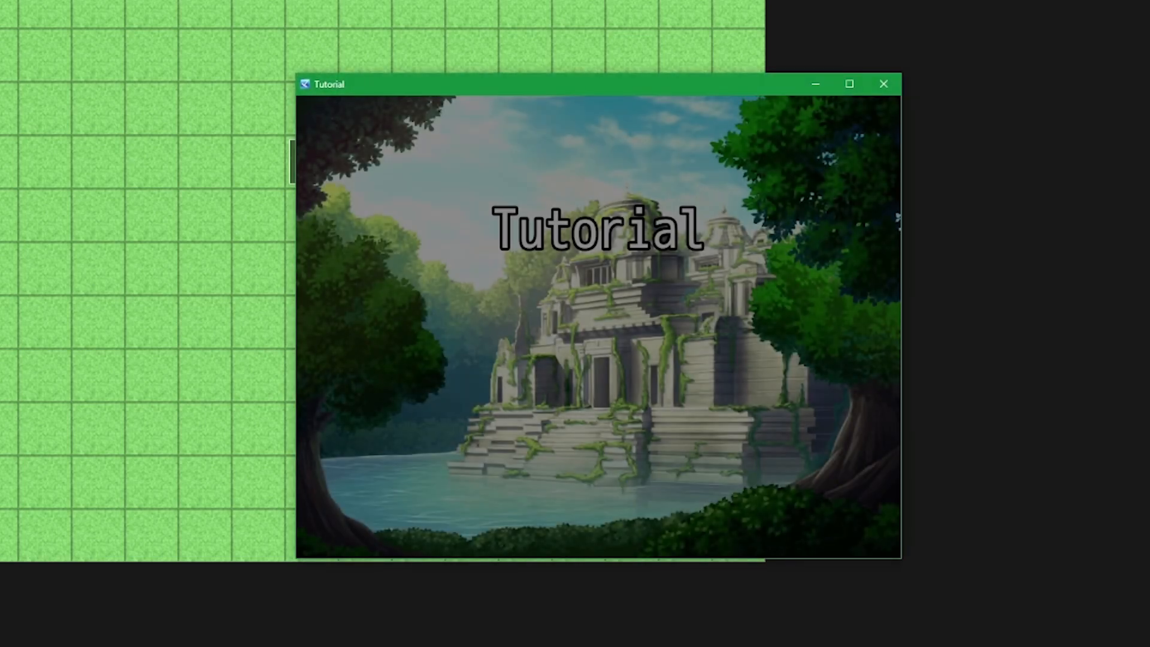
{"action": "key", "text": "Up"}
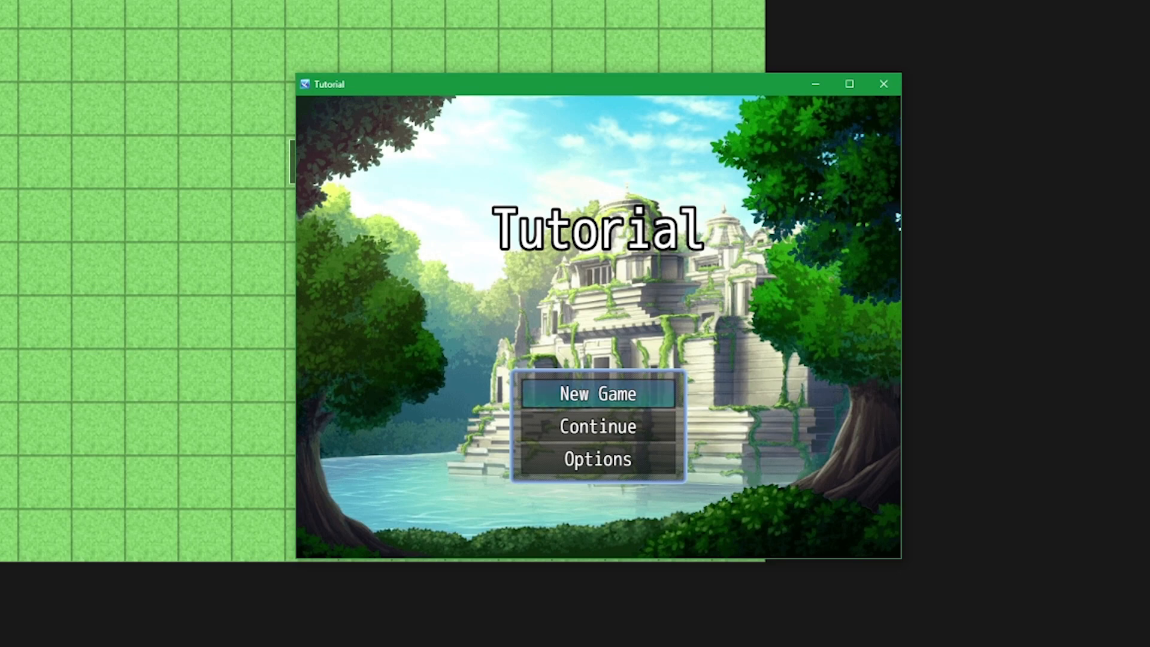
{"action": "key", "text": "Return"}
{"action": "key", "text": "Down"}
{"action": "key", "text": "Return"}
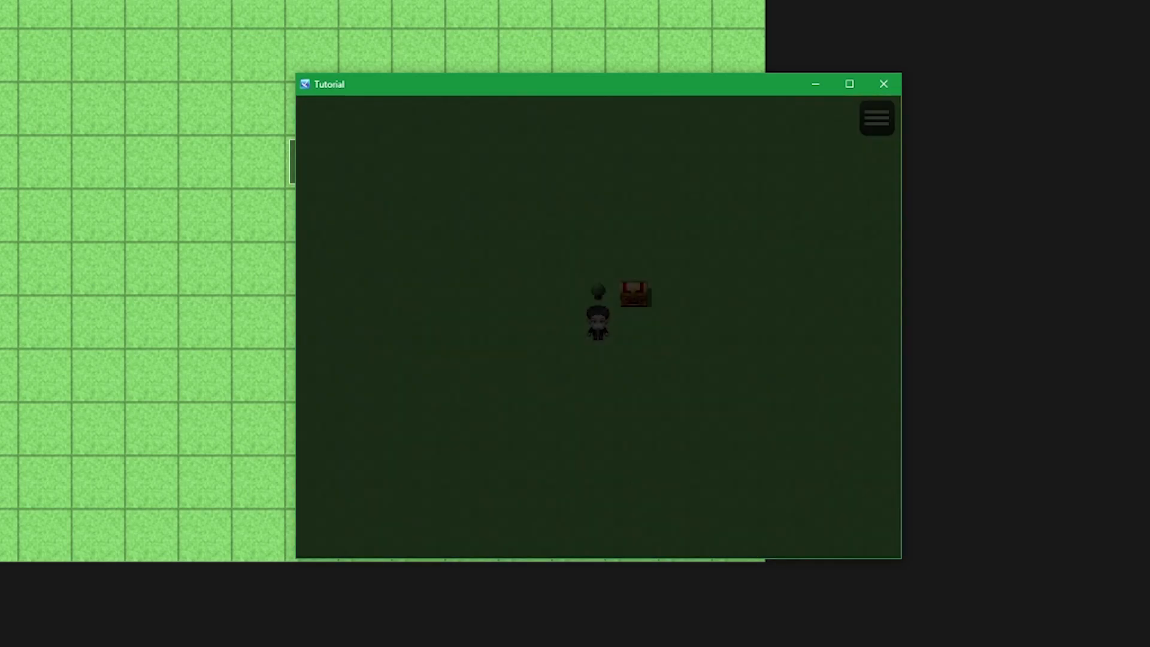
Use the ChestKey on the grass map while standing away from the chest.
{"action": "key", "text": "Down"}
{"action": "key", "text": "Escape"}
{"action": "key", "text": "Return"}
{"action": "key", "text": "Return"}
{"action": "key", "text": "Return"}
{"action": "key", "text": "Return"}
Use the ChestKey directly below the grass map's chest while facing right.
{"action": "key", "text": "Up"}
{"action": "key", "text": "Right"}
{"action": "key", "text": "Escape"}
{"action": "key", "text": "Return"}
{"action": "key", "text": "Return"}
{"action": "key", "text": "Return"}
{"action": "key", "text": "Return"}
Open the grass map's chest with the ChestKey while facing up toward it.
{"action": "key", "text": "Up"}
{"action": "key", "text": "Escape"}
{"action": "key", "text": "Return"}
{"action": "key", "text": "Return"}
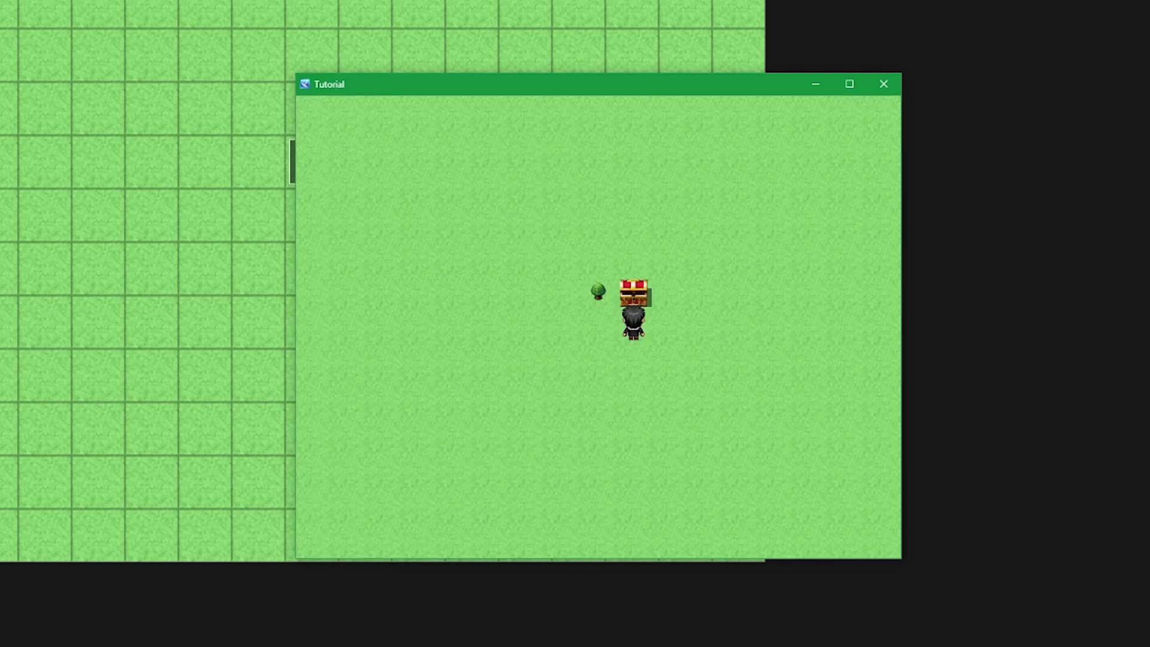
{"action": "key", "text": "Return"}
Return to the Main Indoors map through the bush and use the ChestKey away from the chests.
{"action": "key", "text": "Left"}
{"action": "key", "text": "Up"}
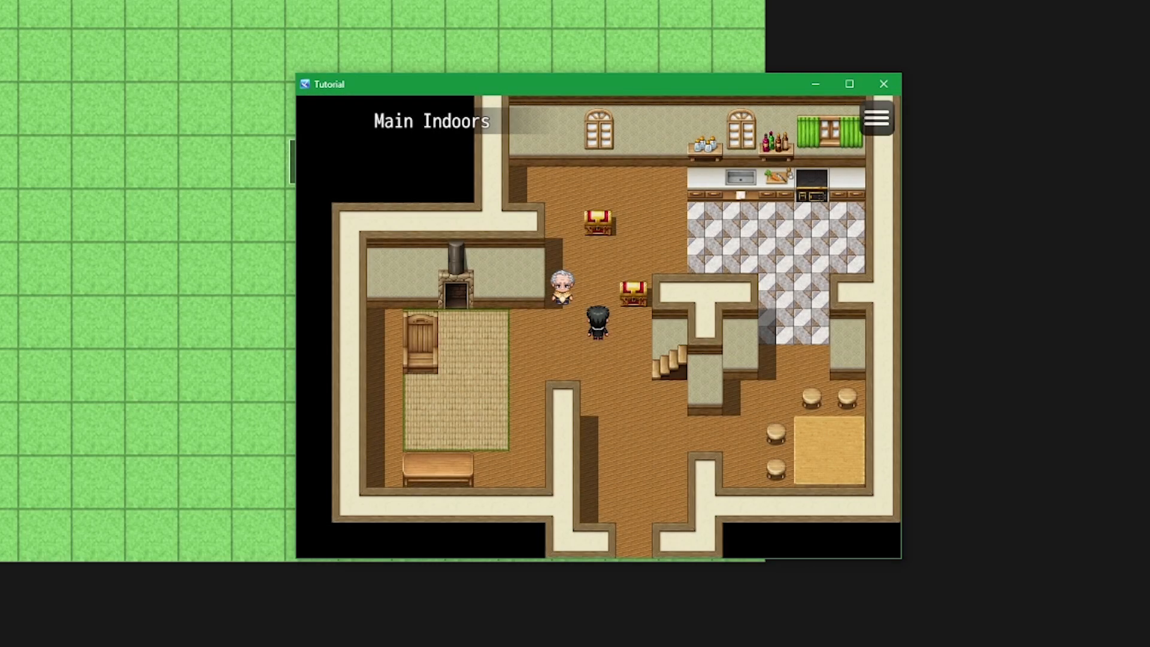
{"action": "key", "text": "Down"}
{"action": "key", "text": "Escape"}
{"action": "key", "text": "Return"}
{"action": "key", "text": "Return"}
{"action": "key", "text": "Return"}
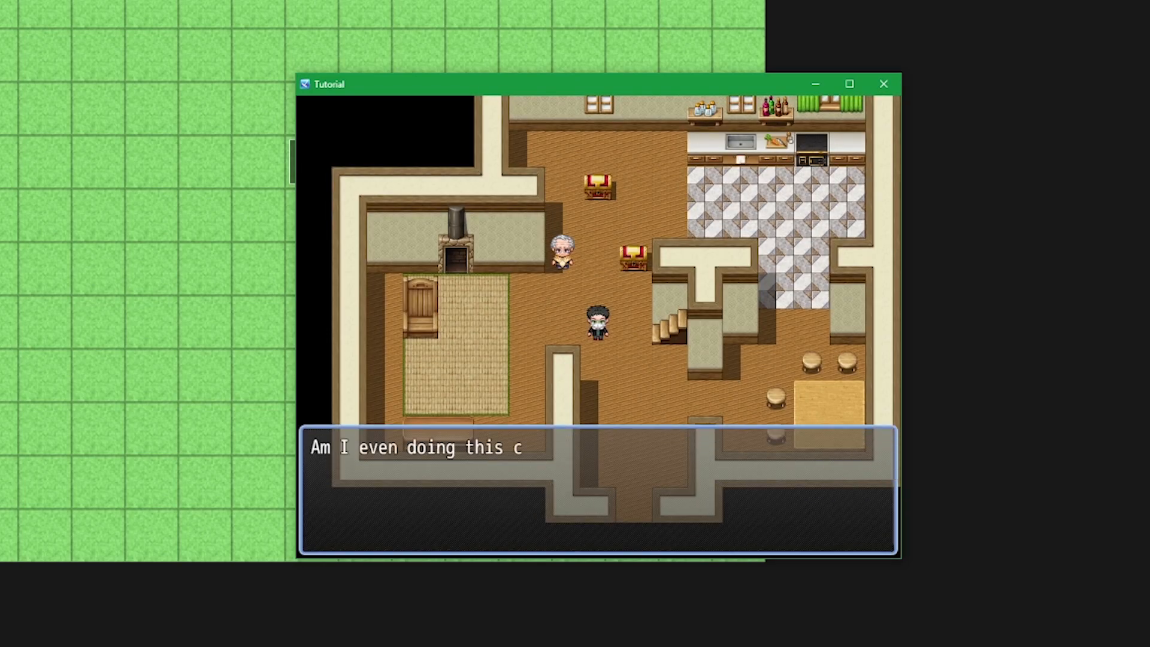
{"action": "key", "text": "Return"}
Use the ChestKey directly below the lower indoor chest while facing right, and dismiss the message.
{"action": "key", "text": "Up"}
{"action": "key", "text": "Right"}
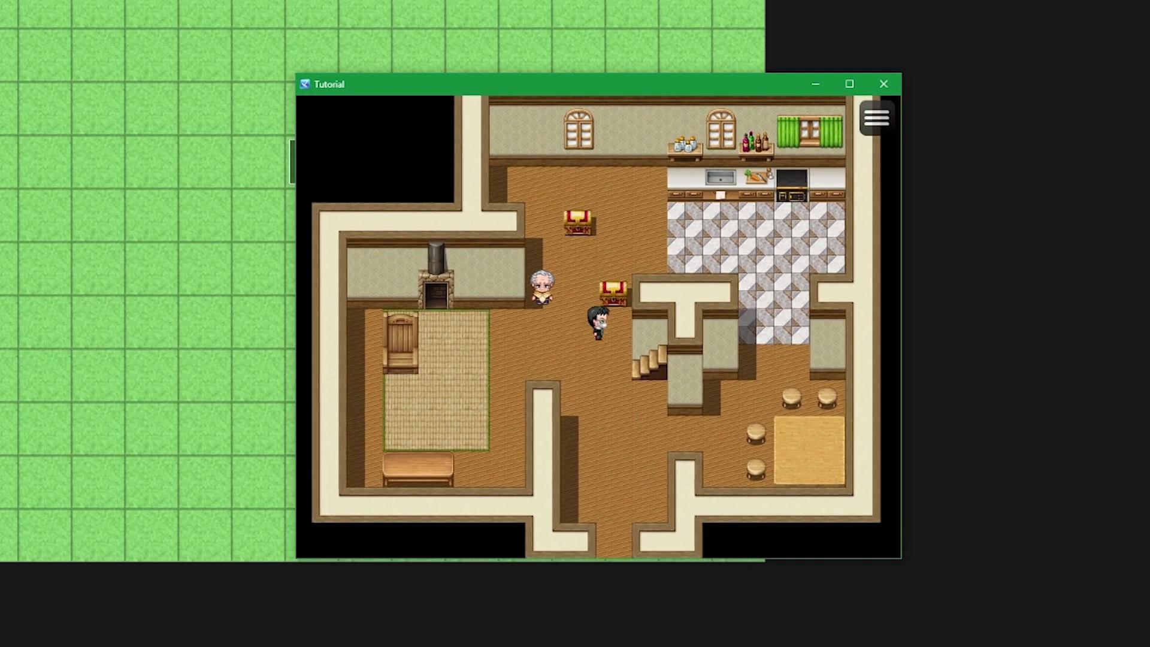
{"action": "key", "text": "Escape"}
{"action": "key", "text": "Return"}
{"action": "key", "text": "Return"}
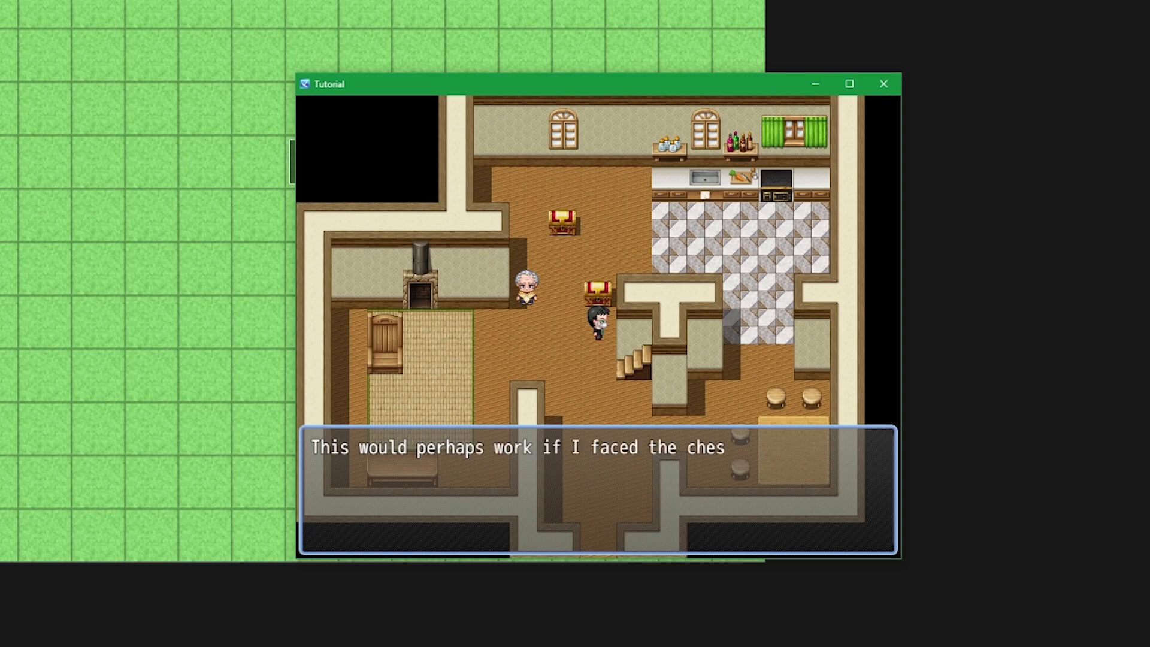
{"action": "key", "text": "Return"}
Face up toward the lower indoor chest, interact with it without the key, and open it with the ChestKey.
{"action": "key", "text": "Up"}
{"action": "key", "text": "Return"}
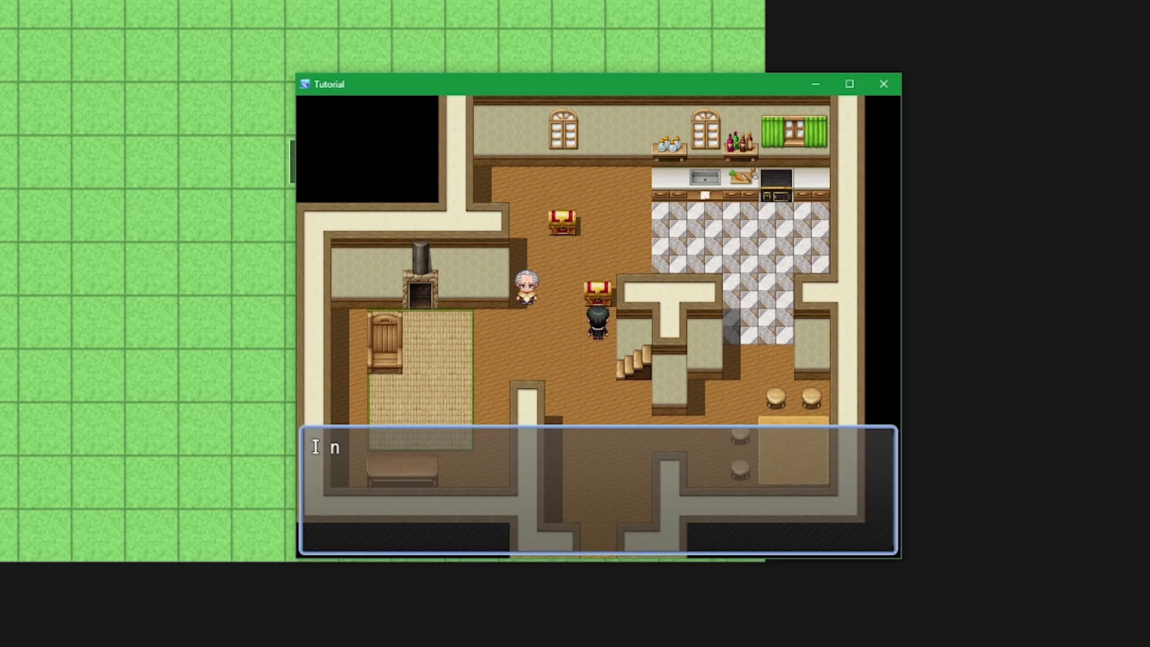
{"action": "key", "text": "Return"}
{"action": "key", "text": "Escape"}
{"action": "key", "text": "Return"}
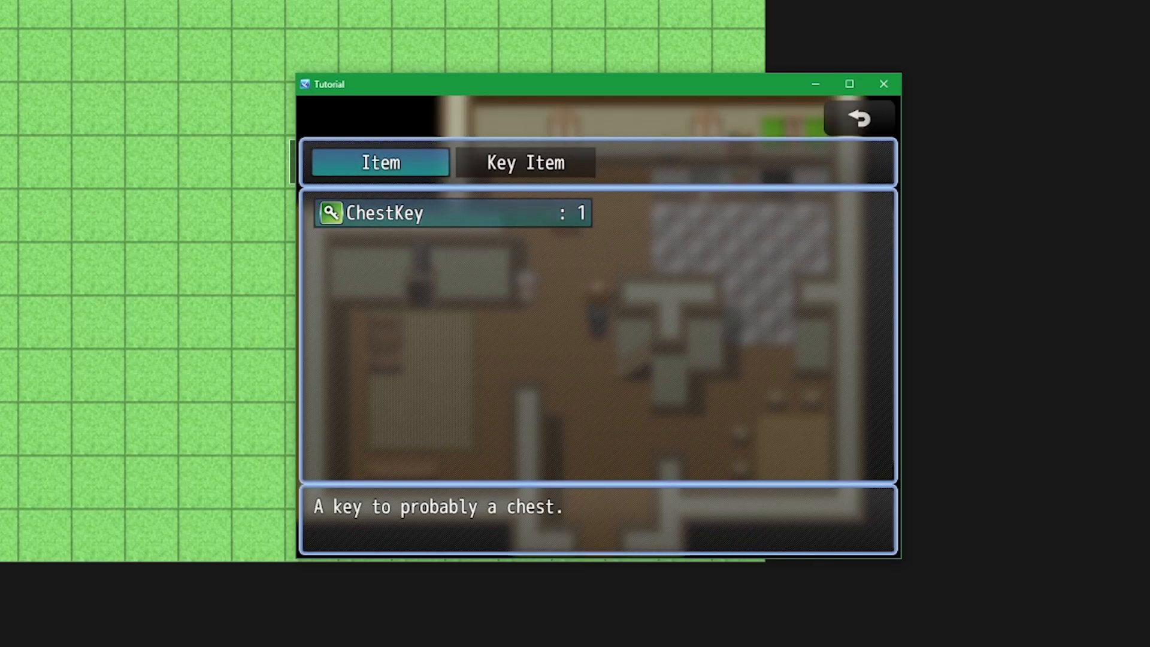
{"action": "key", "text": "Return"}
Walk directly below the upper indoor chest and use the ChestKey while facing left.
{"action": "key", "text": "Left"}
{"action": "key", "text": "Up"}
{"action": "key", "text": "Up"}
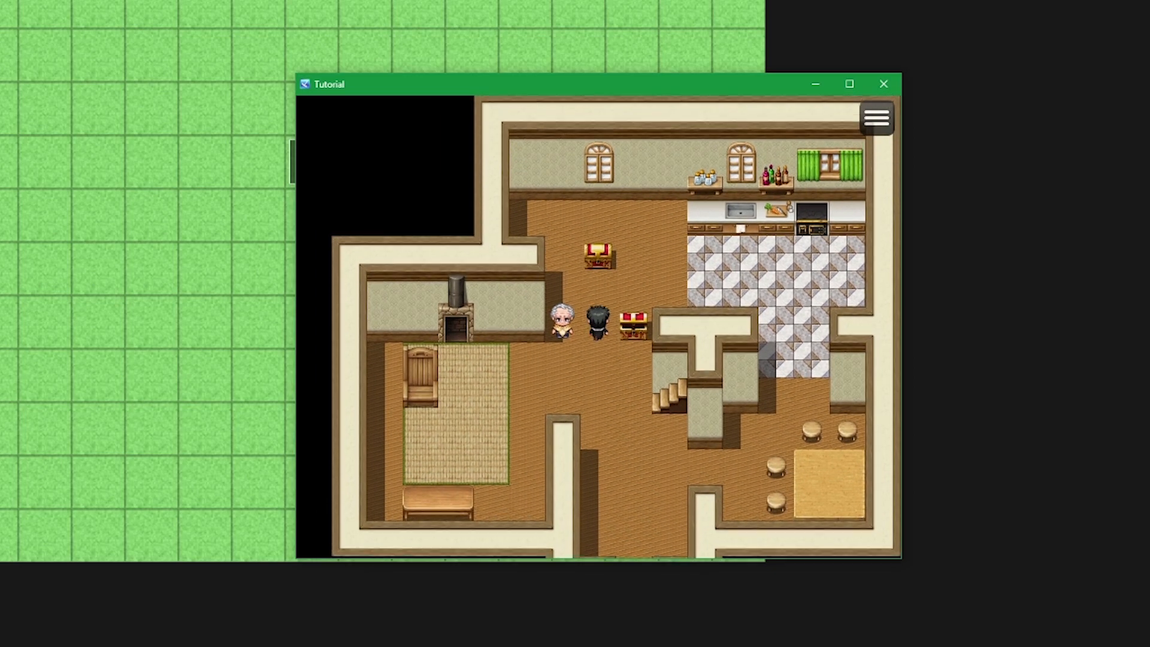
{"action": "key", "text": "Right"}
{"action": "key", "text": "Left"}
{"action": "key", "text": "Escape"}
{"action": "key", "text": "Return"}
{"action": "key", "text": "Return"}
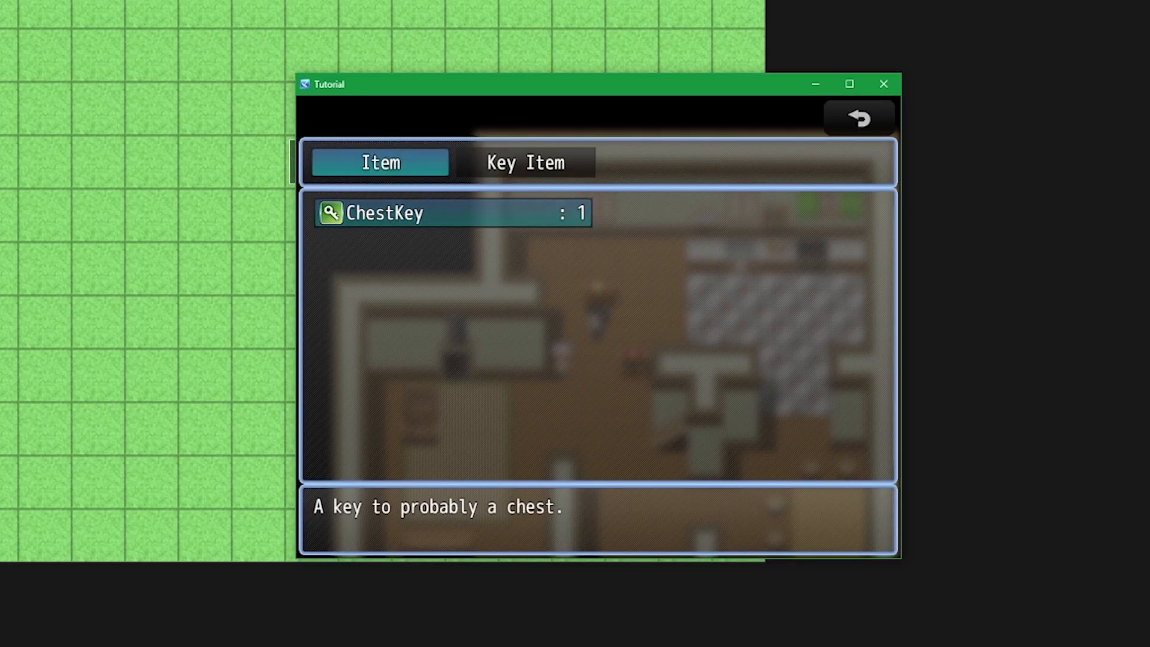
{"action": "key", "text": "Return"}
{"action": "key", "text": "Return"}
Open the upper indoor chest with the ChestKey while facing up toward it.
{"action": "key", "text": "Up"}
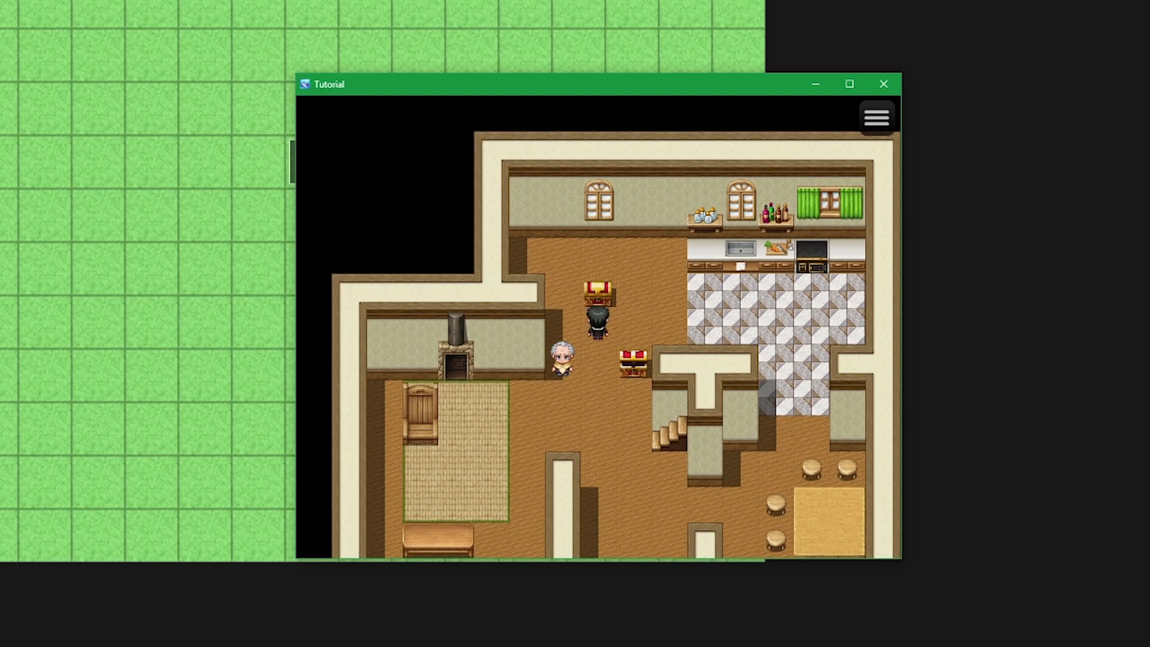
{"action": "key", "text": "Escape"}
{"action": "key", "text": "Return"}
{"action": "key", "text": "Return"}
{"action": "key", "text": "Return"}
{"action": "key", "text": "Return"}
Use the ChestKey again on the opened upper chest, walk away from it and end the playtest.
{"action": "key", "text": "Escape"}
{"action": "key", "text": "Return"}
{"action": "key", "text": "Return"}
{"action": "key", "text": "Return"}
{"action": "key", "text": "Down"}
{"action": "key", "text": "Down"}
{"action": "key", "text": "Down"}
{"action": "key", "text": "Down"}
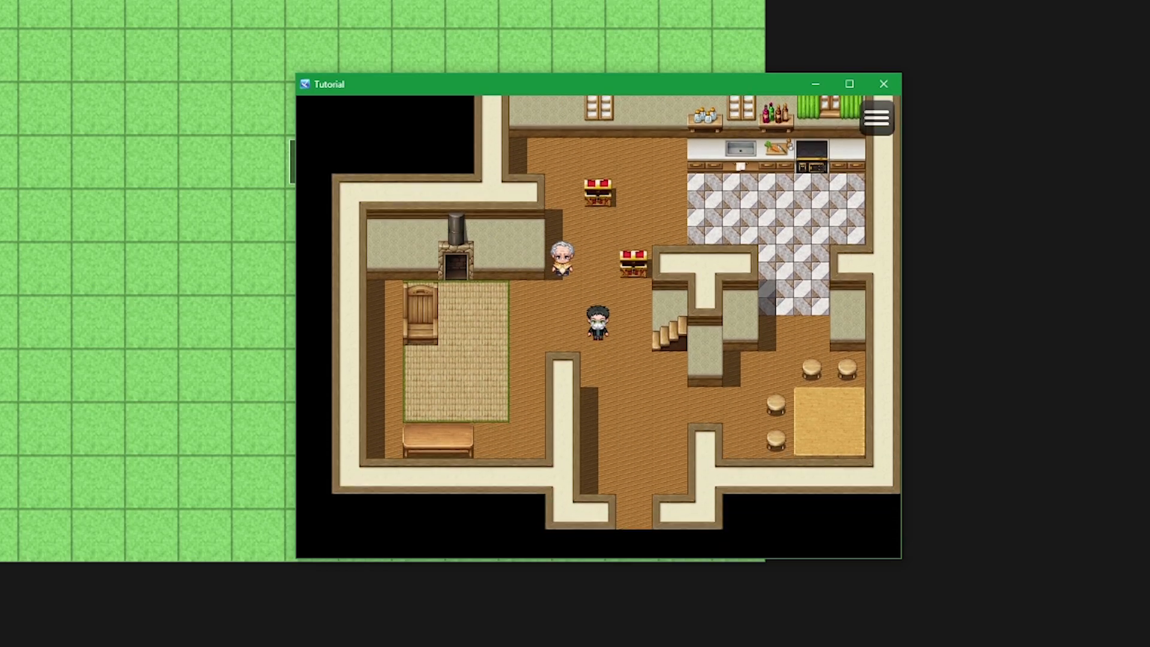
{"action": "key", "text": "alt+F4"}
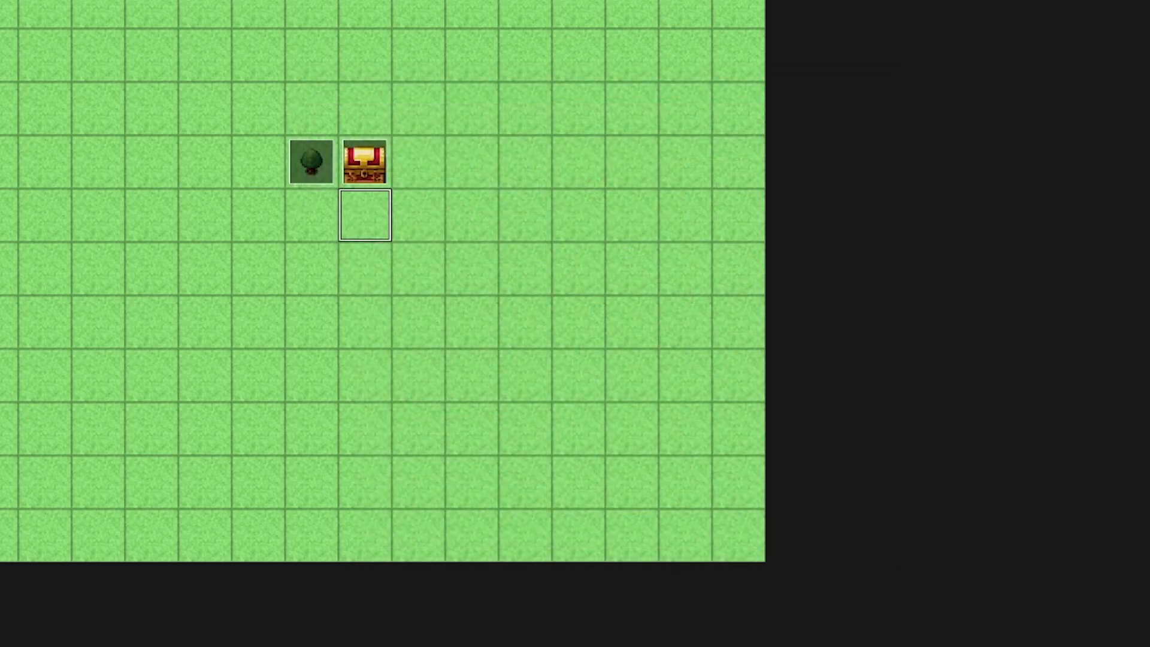
Examine the ChestKey common event's chest branches from Chest1_Map21 back to Chest1_Map20, including the nested map, position and facing conditions.
{"action": "key", "text": "F9"}
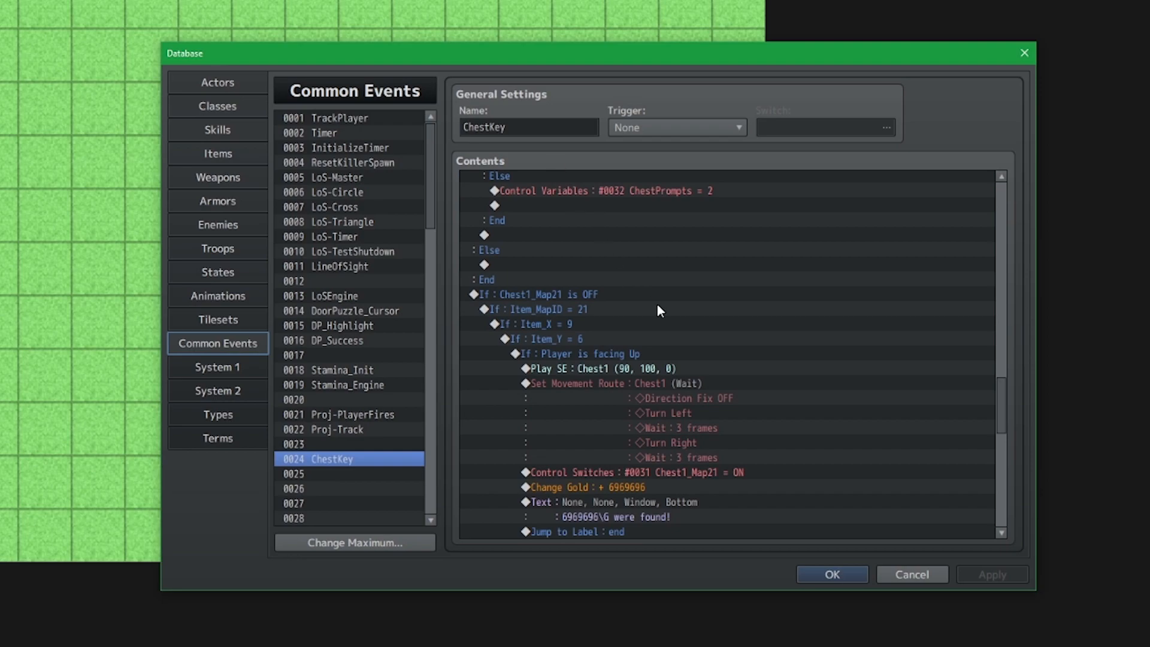
{"action": "scroll", "coordinate": [658, 306], "scroll_direction": "up", "scroll_amount": 10}
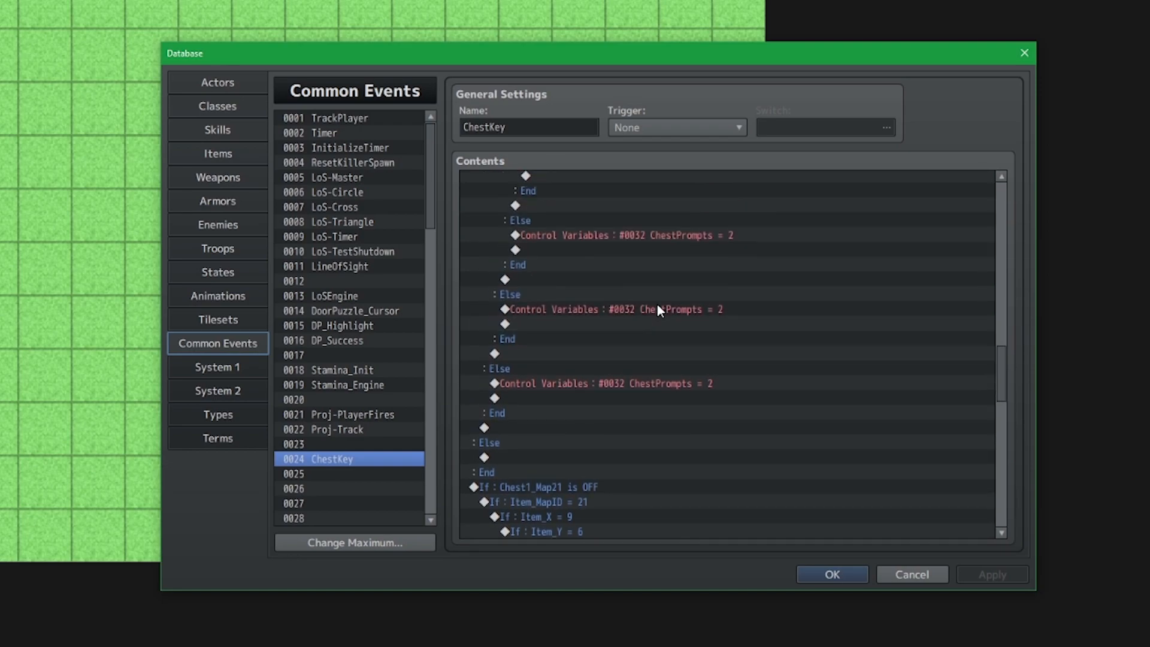
{"action": "scroll", "coordinate": [683, 315], "scroll_direction": "up", "scroll_amount": 8}
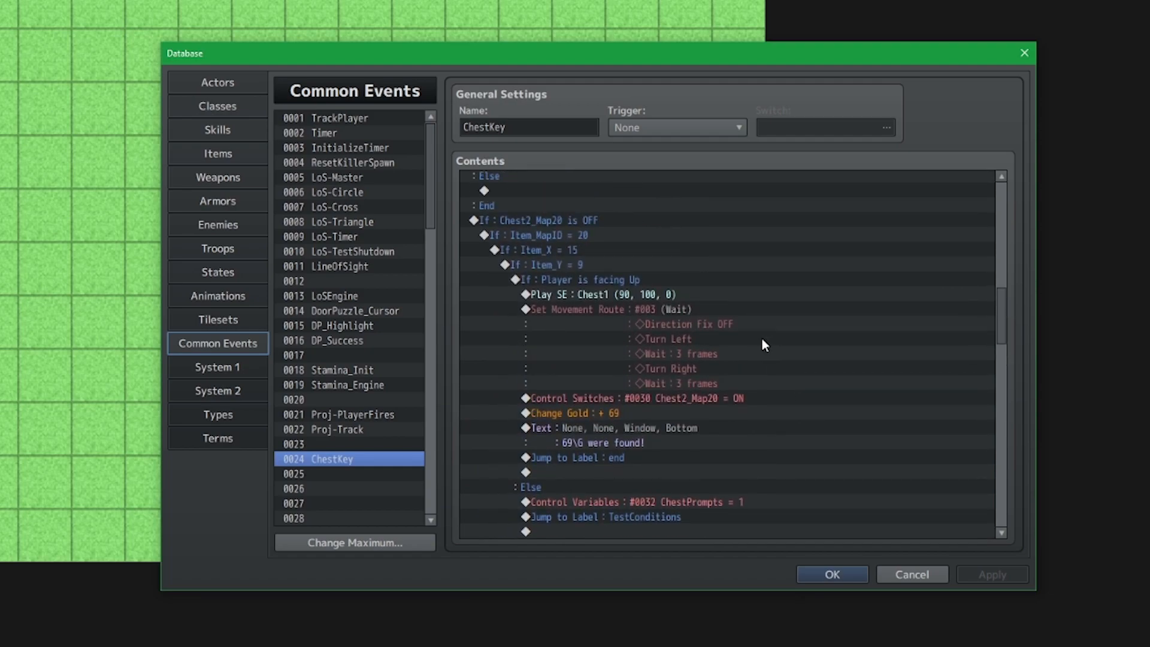
{"action": "scroll", "coordinate": [761, 337], "scroll_direction": "up", "scroll_amount": 4}
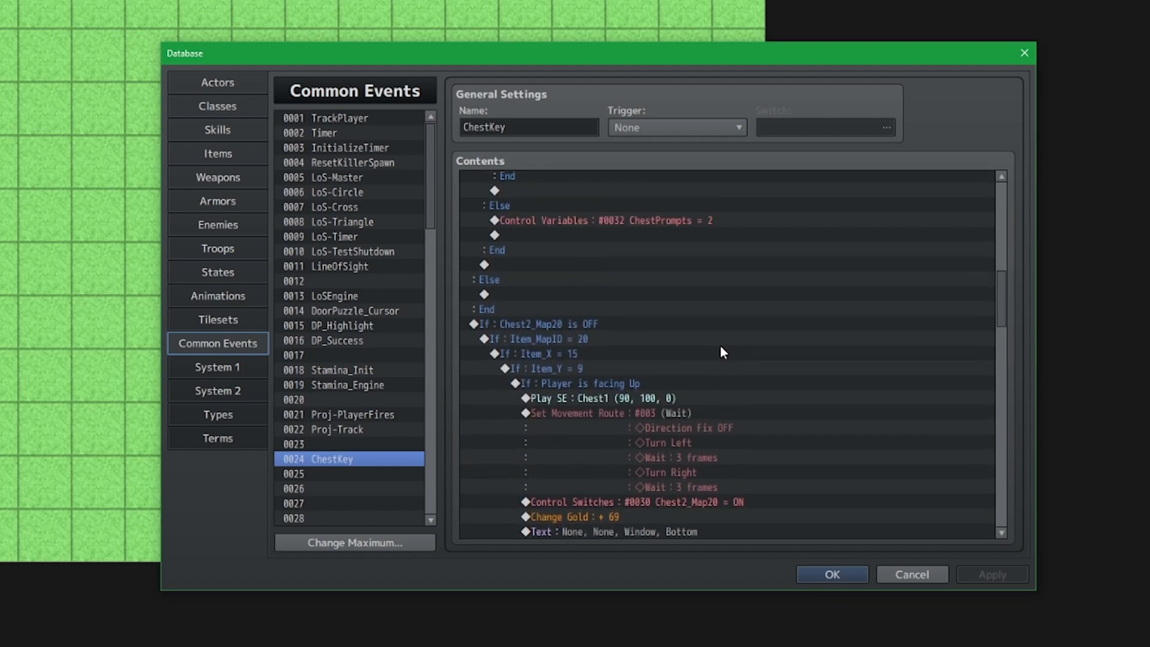
{"action": "scroll", "coordinate": [748, 316], "scroll_direction": "up", "scroll_amount": 6}
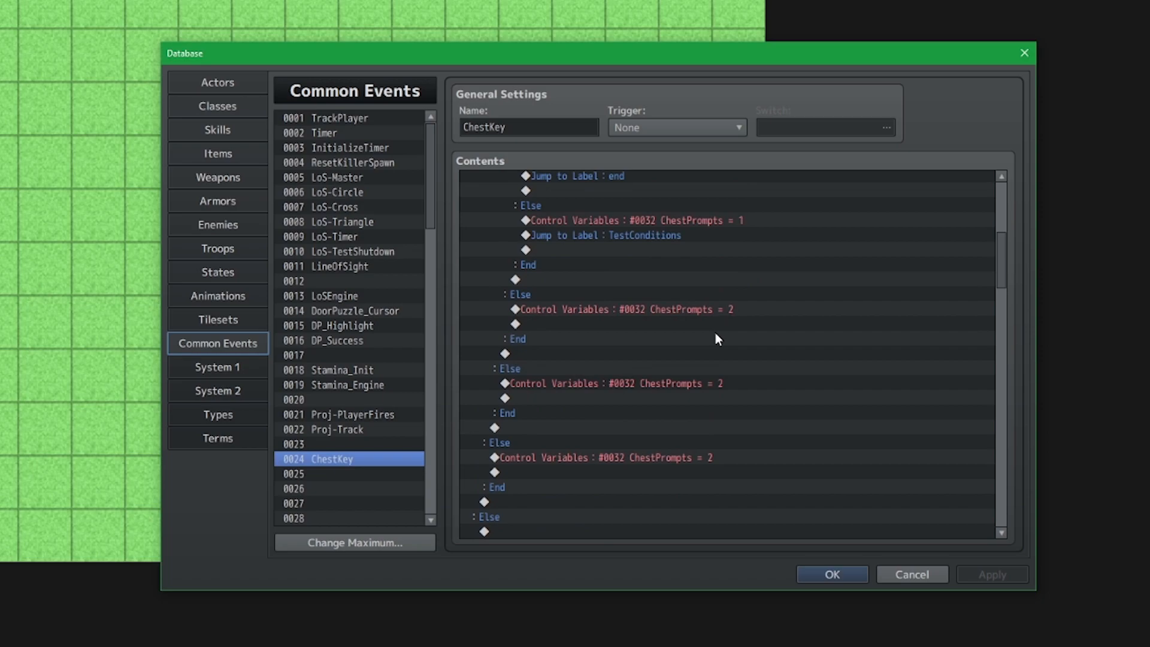
{"action": "scroll", "coordinate": [683, 320], "scroll_direction": "up", "scroll_amount": 4}
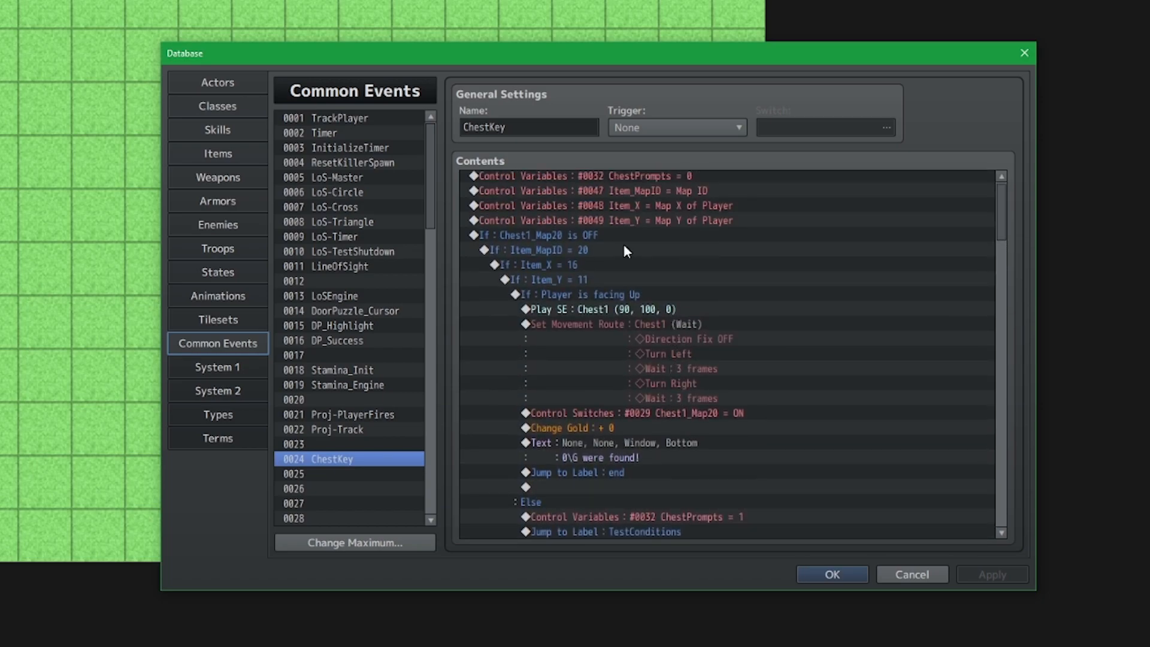
{"action": "left_click", "coordinate": [643, 232]}
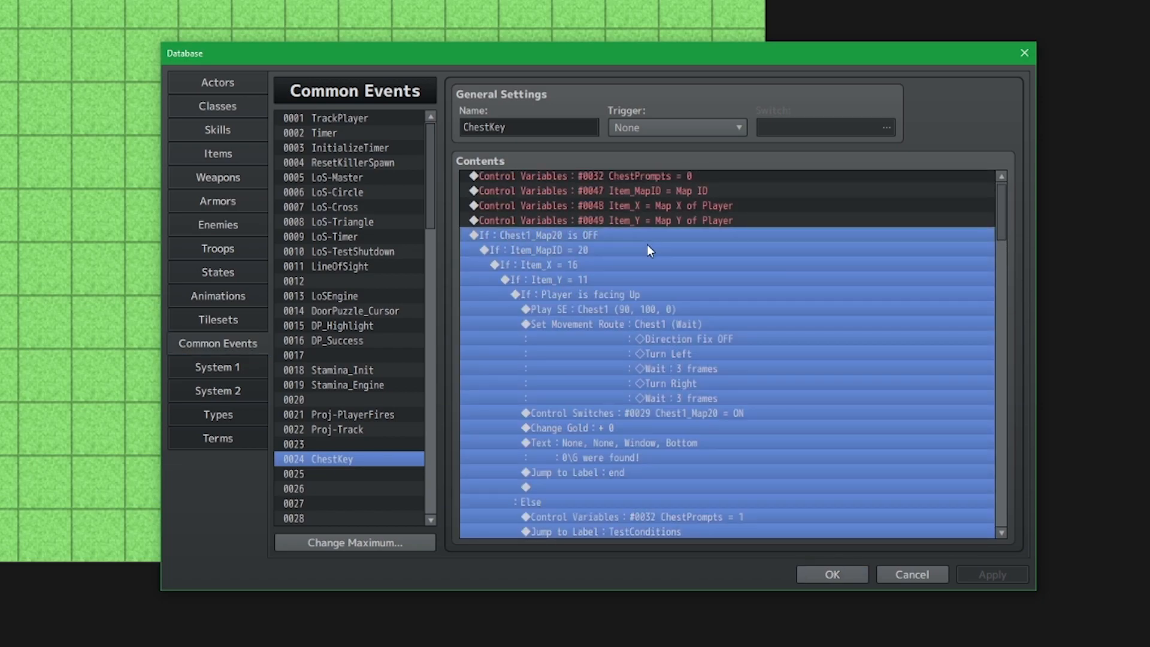
{"action": "scroll", "coordinate": [648, 246], "scroll_direction": "down", "scroll_amount": 2}
{"action": "left_click", "coordinate": [648, 246]}
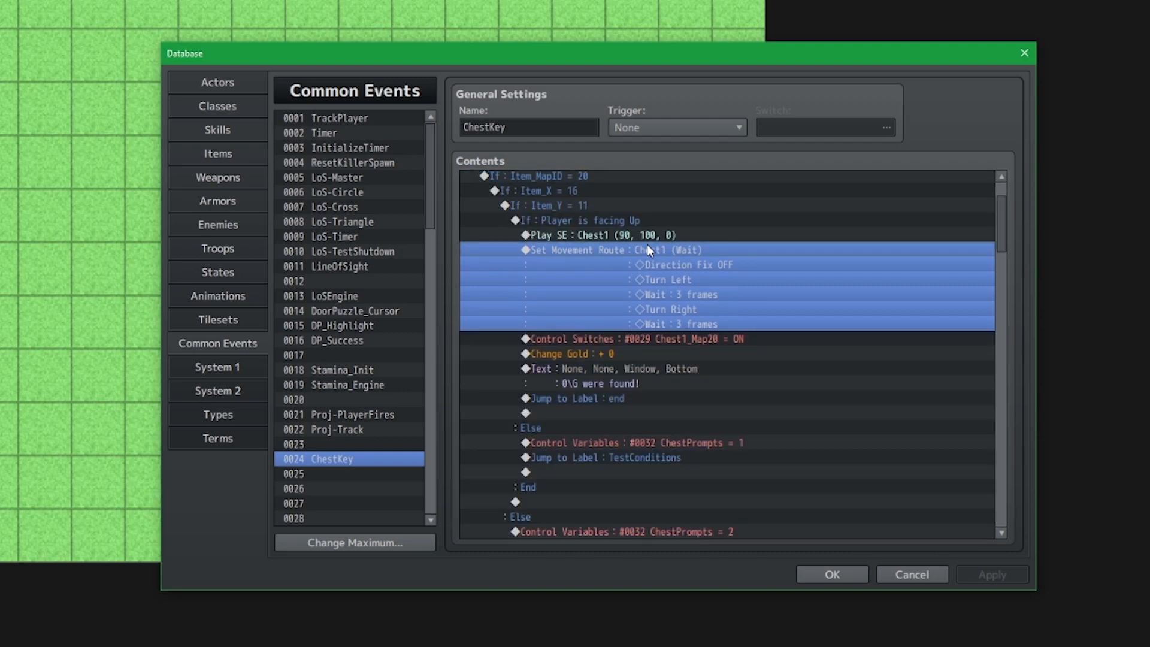
{"action": "left_click", "coordinate": [647, 225]}
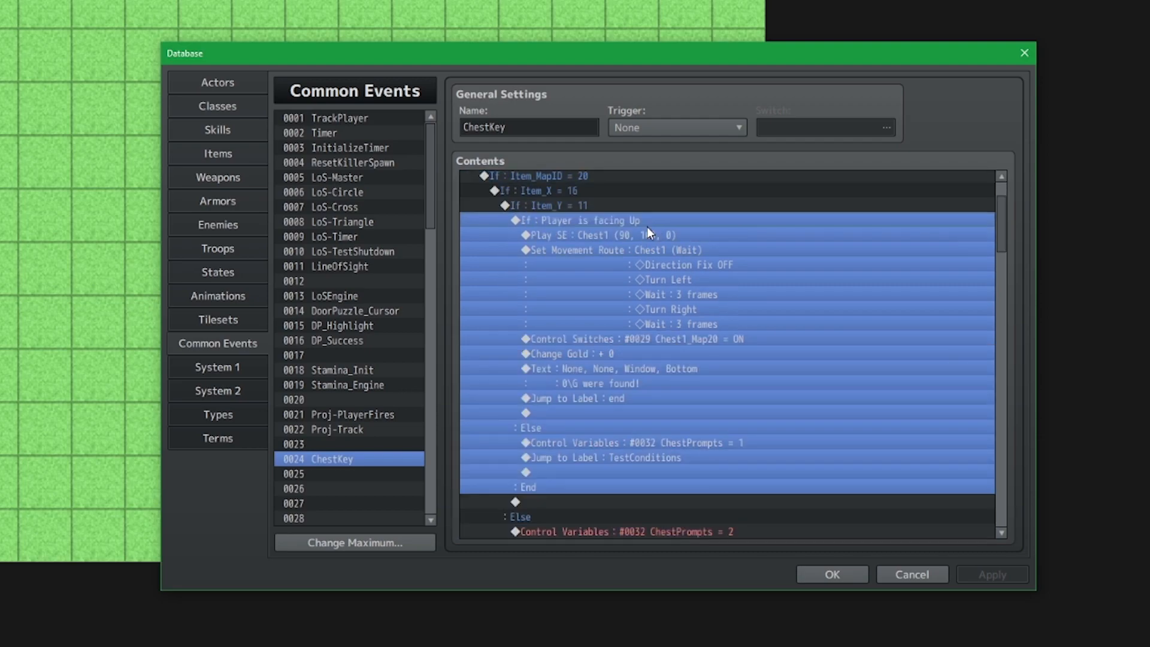
{"action": "scroll", "coordinate": [653, 241], "scroll_direction": "up", "scroll_amount": 2}
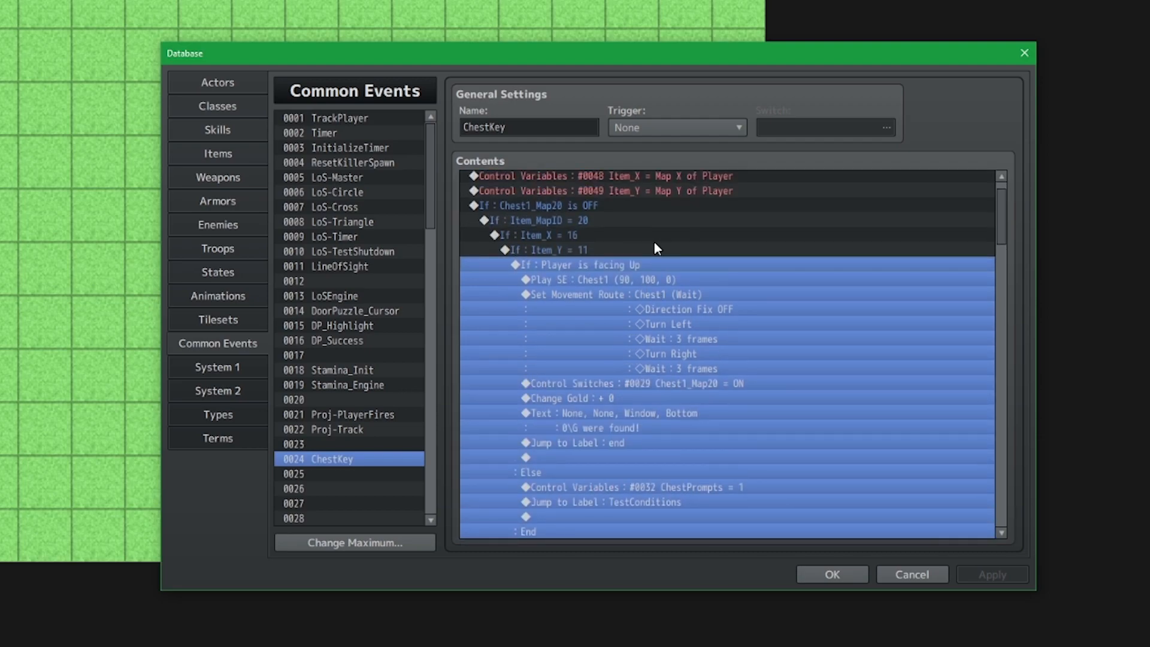
Move the whole Item_MapID = 20 branch out of the Chest1_Map20 is OFF condition and place it directly above that condition.
{"action": "left_click", "coordinate": [651, 259]}
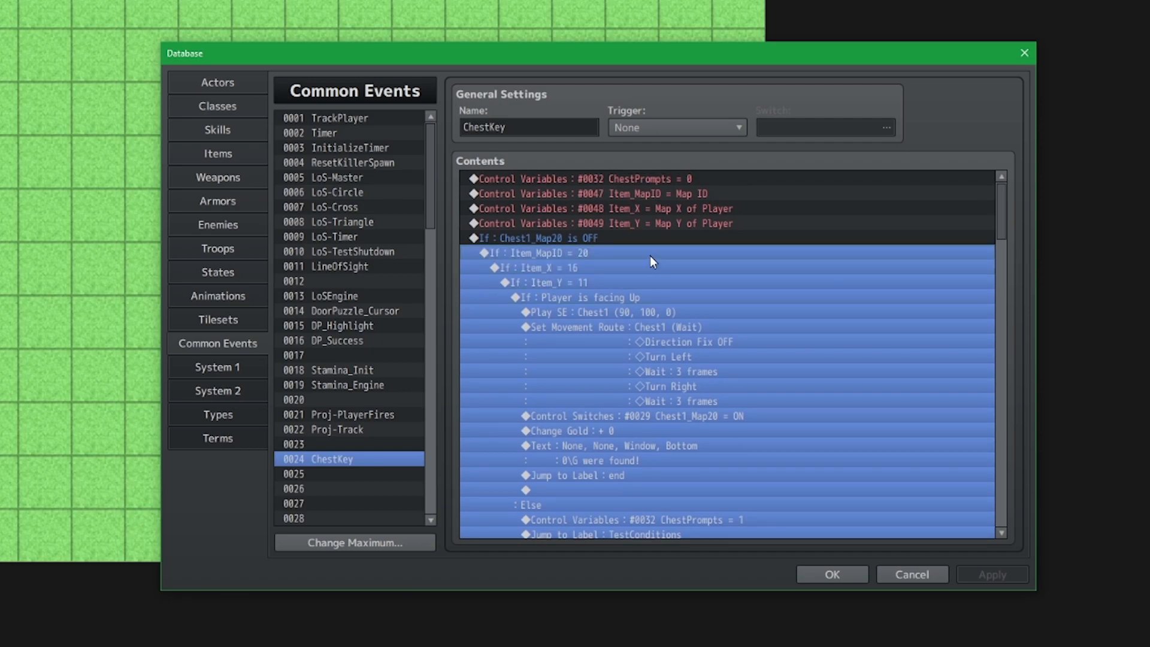
{"action": "key", "text": "Delete"}
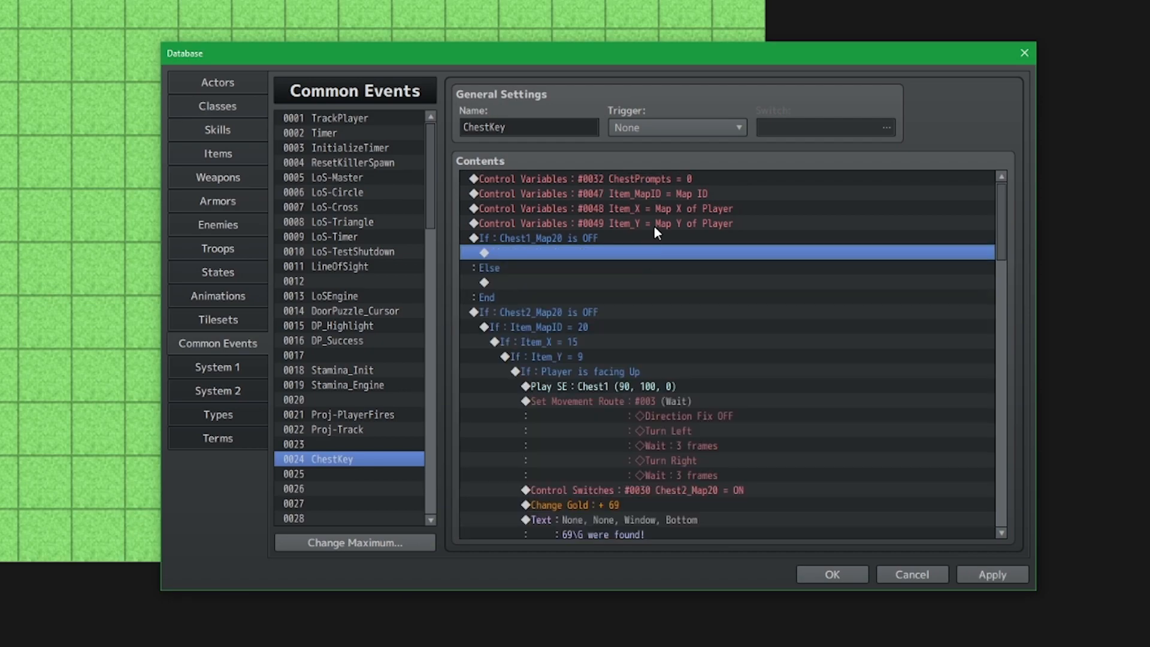
{"action": "left_click", "coordinate": [657, 240]}
{"action": "key", "text": "ctrl+v"}
{"action": "scroll", "coordinate": [659, 241], "scroll_direction": "down", "scroll_amount": 4}
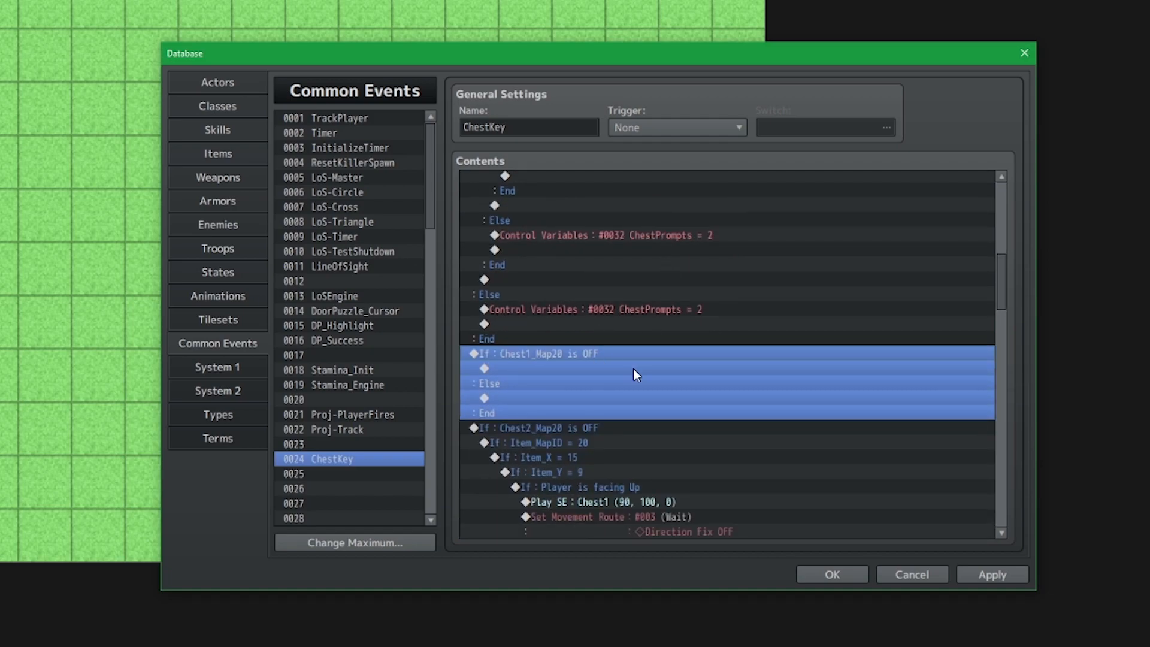
Move the empty Chest1_Map20 is OFF condition into the first chest's Player is facing Up branch, above its Play SE command.
{"action": "key", "text": "Delete"}
{"action": "scroll", "coordinate": [634, 367], "scroll_direction": "up", "scroll_amount": 3}
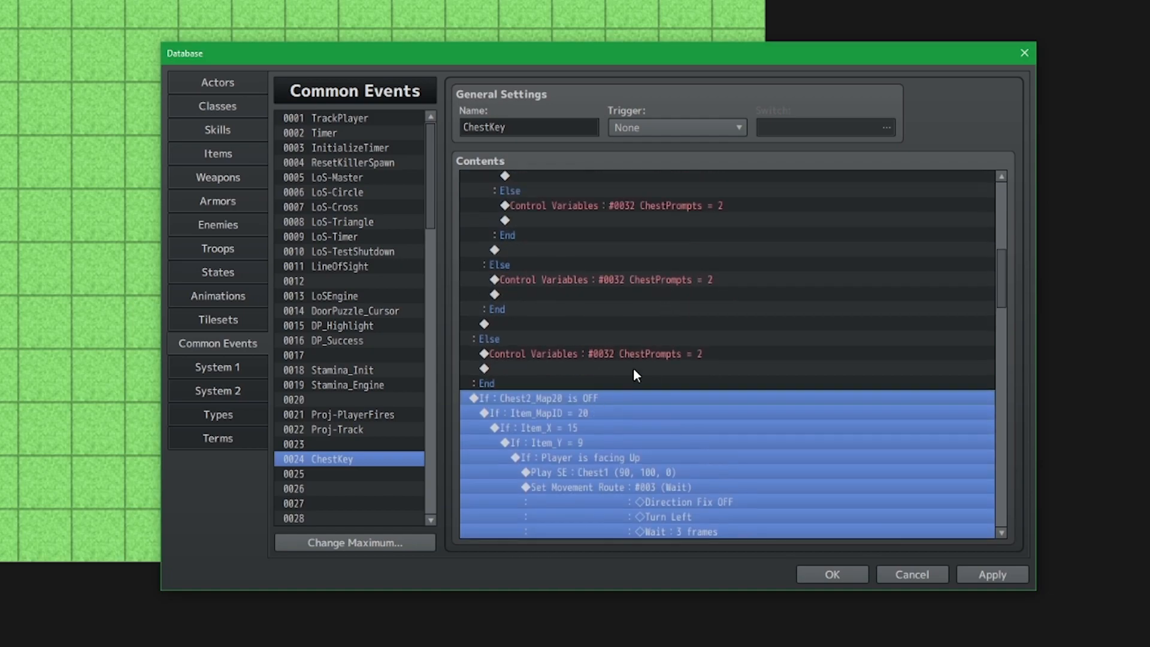
{"action": "scroll", "coordinate": [634, 368], "scroll_direction": "up", "scroll_amount": 6}
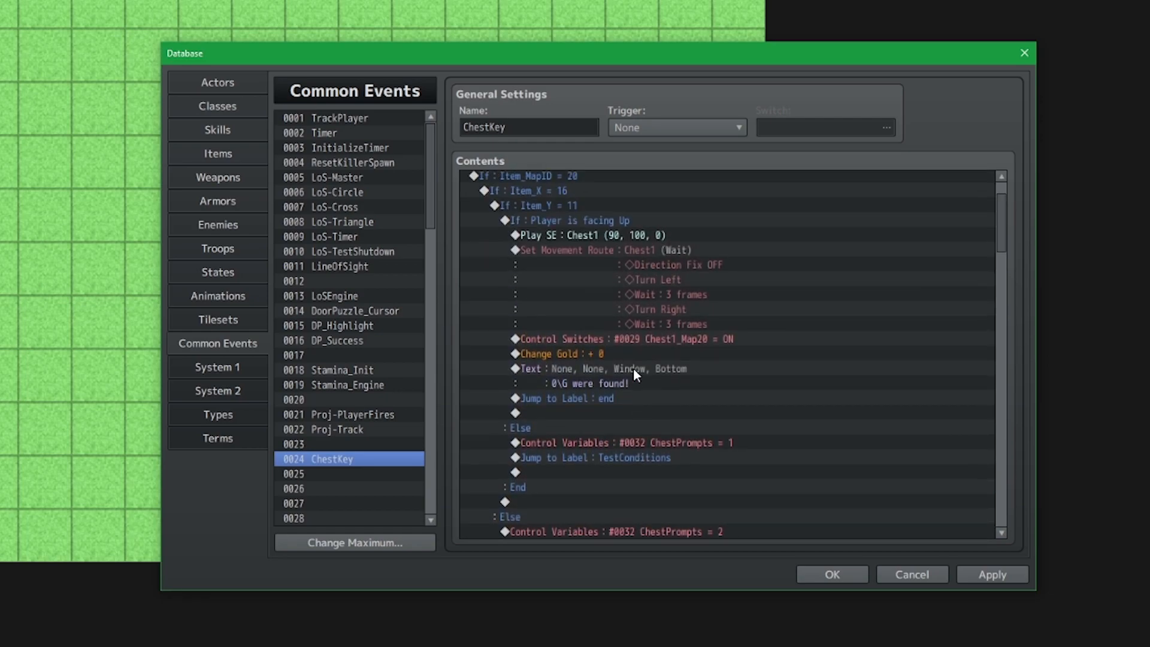
{"action": "left_click", "coordinate": [657, 237]}
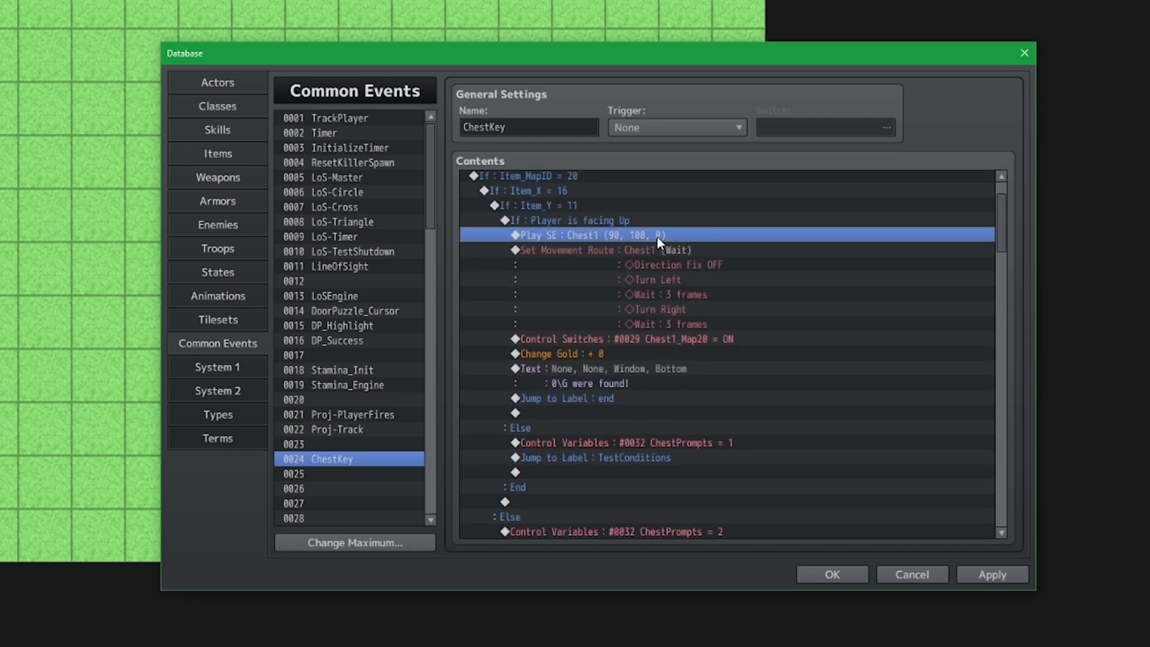
{"action": "key", "text": "ctrl+v"}
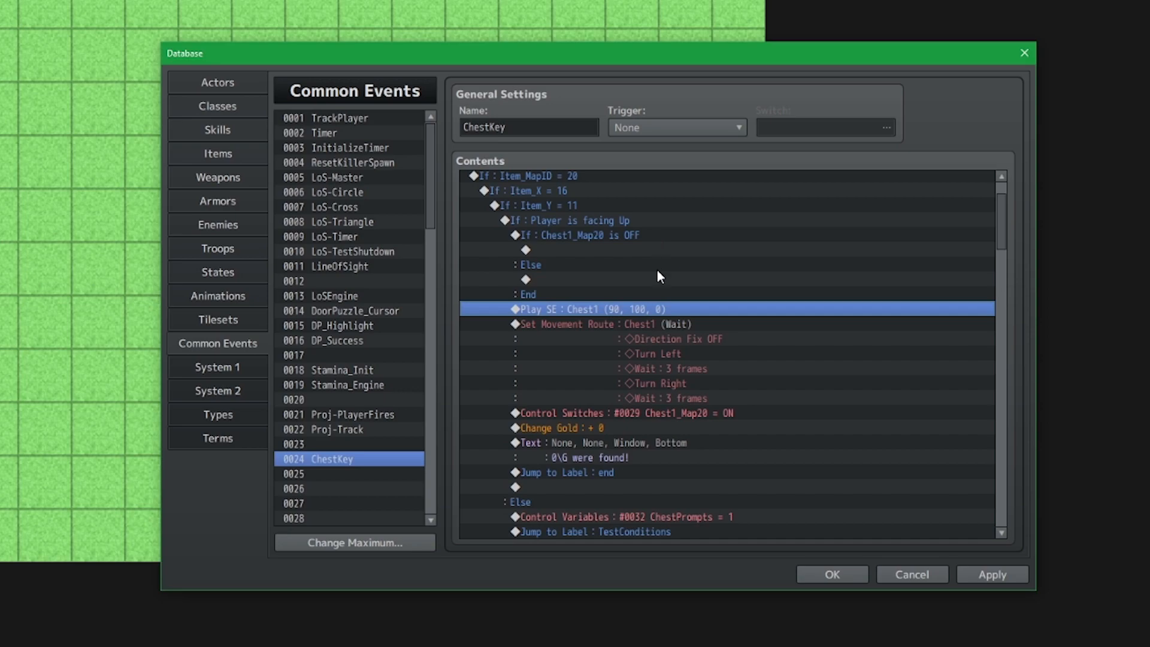
Move the first chest's opening commands, from Play SE through Jump to Label: end, inside the Chest1_Map20 is OFF branch.
{"action": "left_click", "coordinate": [625, 477], "text": "shift"}
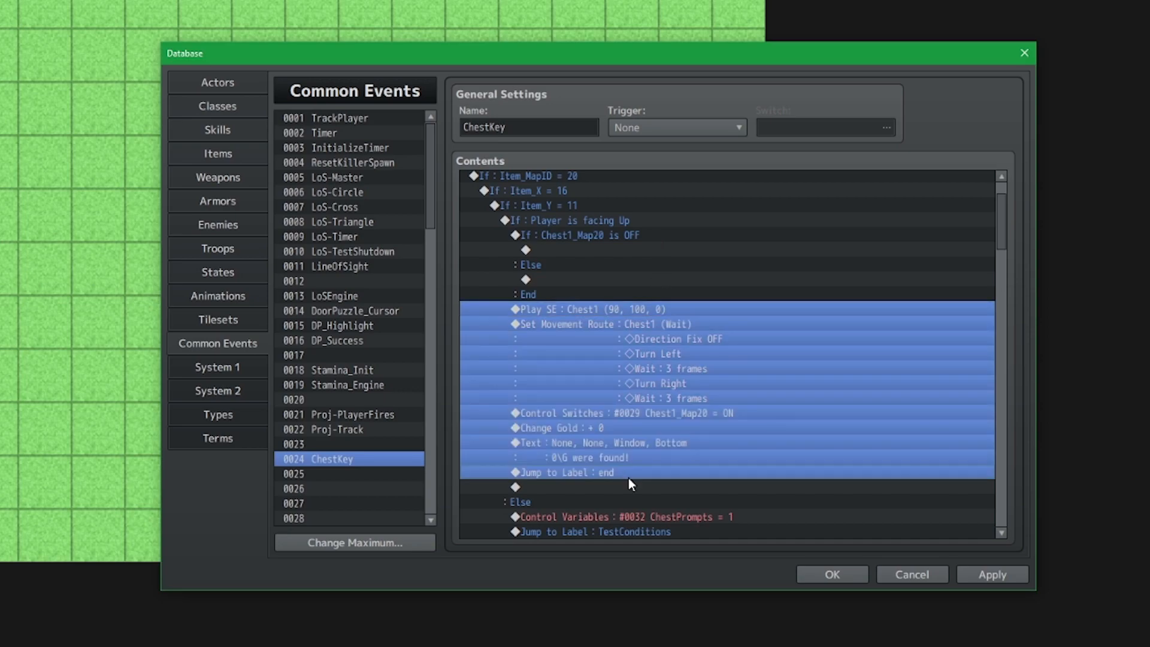
{"action": "key", "text": "ctrl+x"}
{"action": "left_click", "coordinate": [636, 250]}
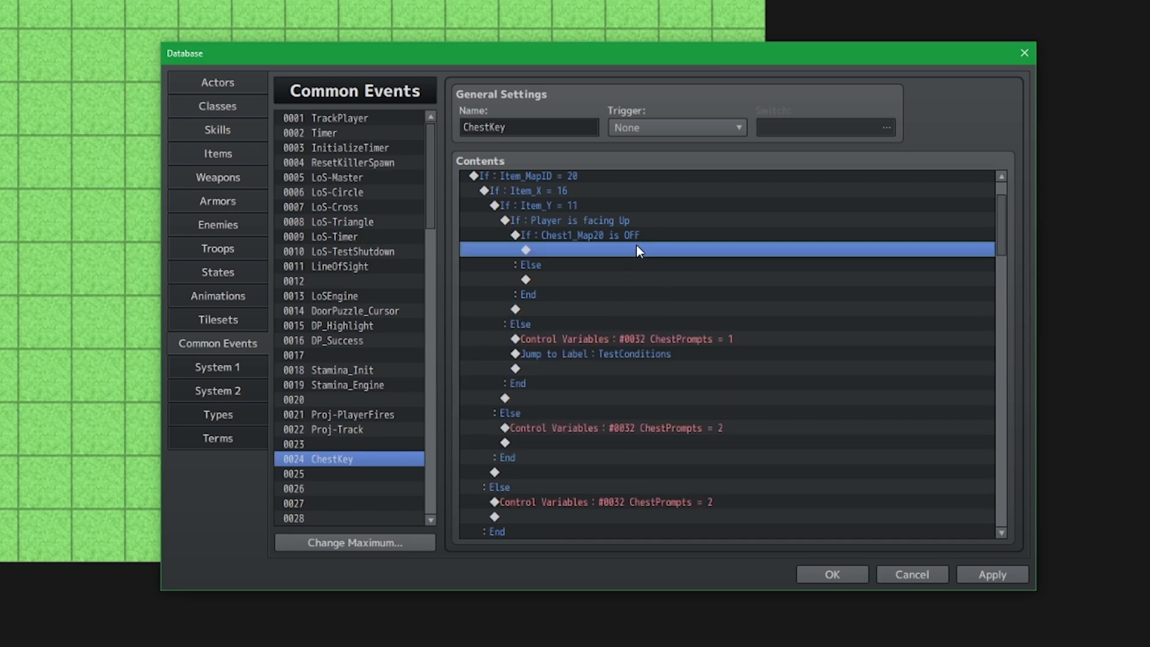
{"action": "key", "text": "ctrl+v"}
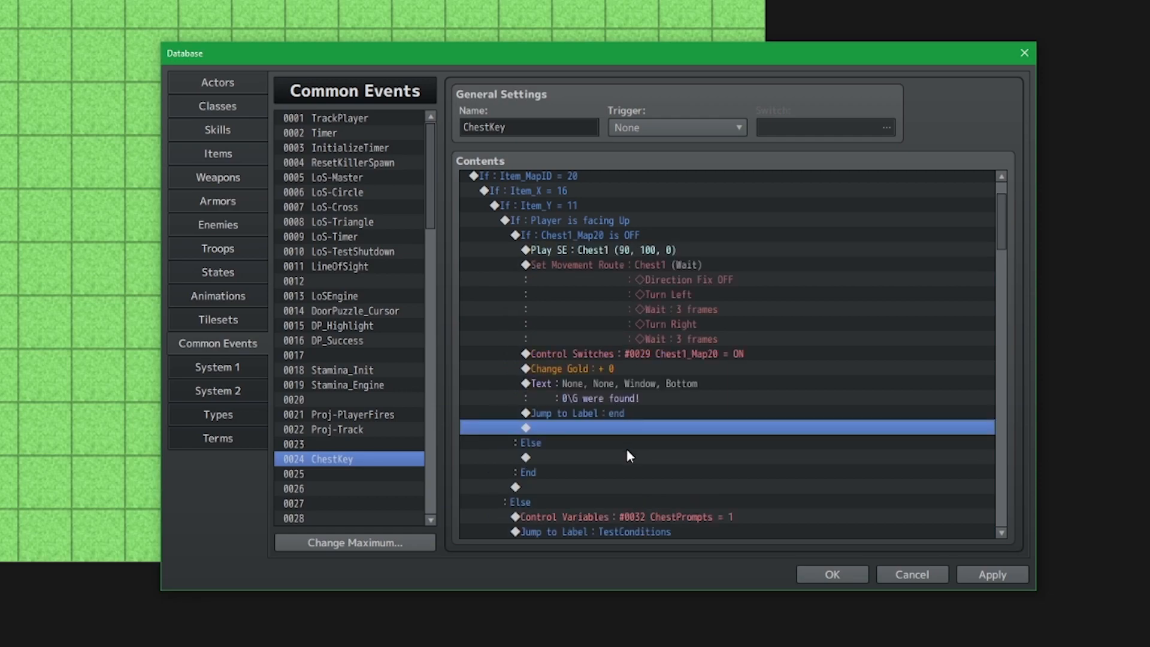
Move Jump to Label: end out of the Chest1_Map20 is OFF branch to just below that condition's End.
{"action": "left_click", "coordinate": [626, 459]}
{"action": "scroll", "coordinate": [627, 459], "scroll_direction": "down", "scroll_amount": 3}
{"action": "scroll", "coordinate": [627, 458], "scroll_direction": "up", "scroll_amount": 2}
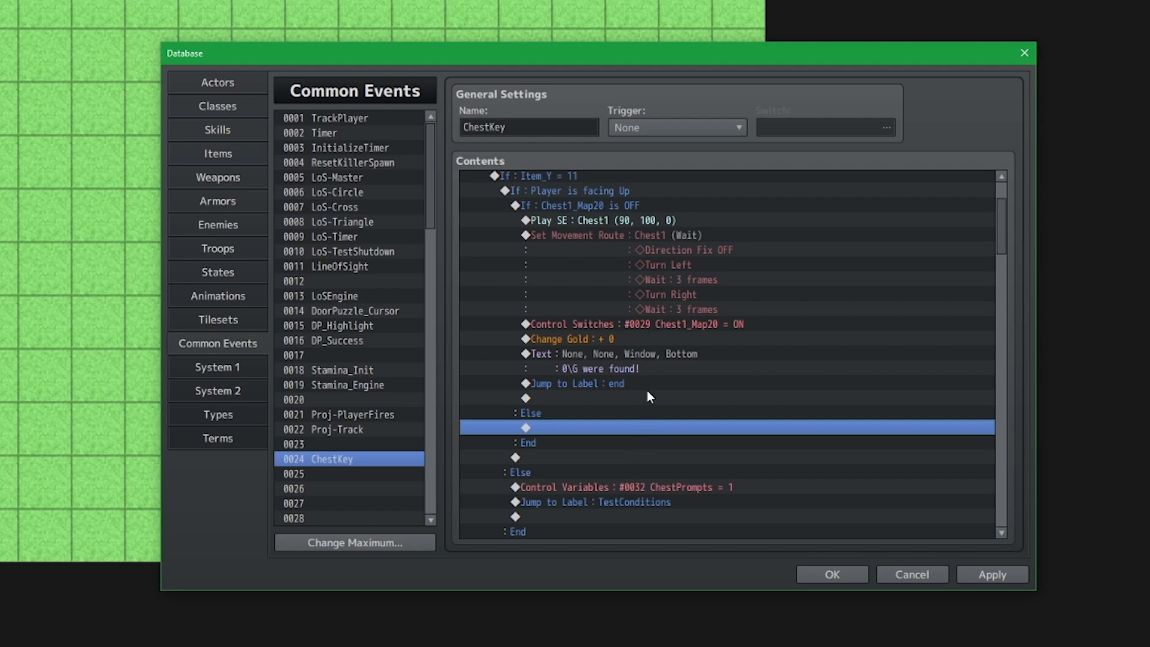
{"action": "scroll", "coordinate": [647, 391], "scroll_direction": "up", "scroll_amount": 1}
{"action": "left_click", "coordinate": [675, 424]}
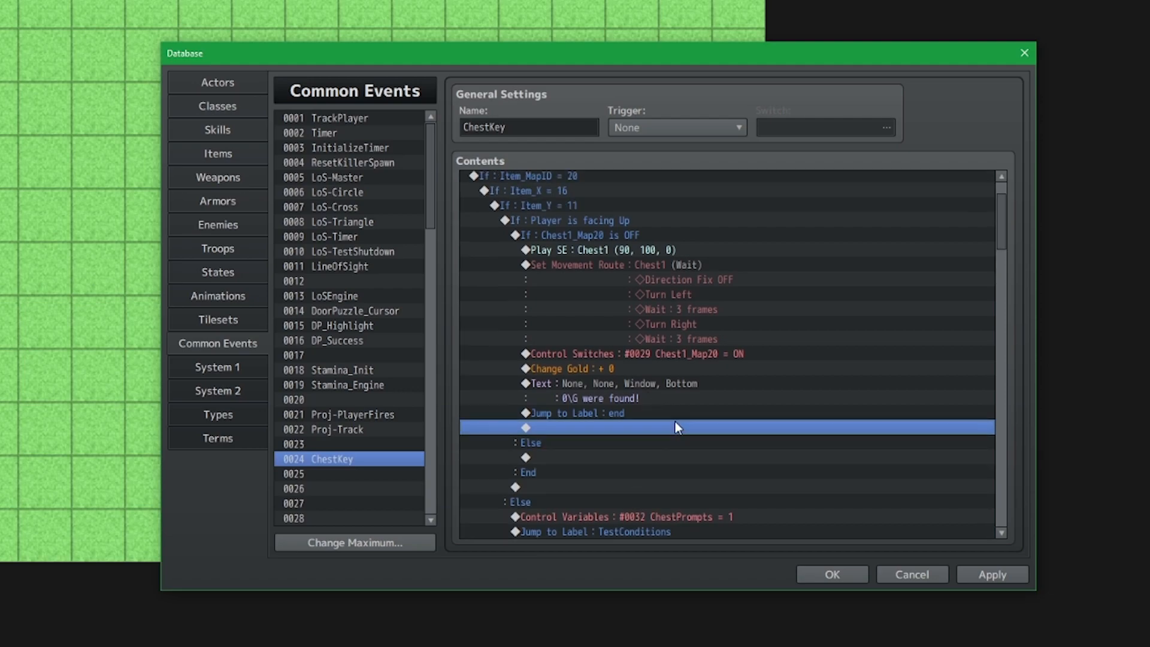
{"action": "left_click", "coordinate": [677, 413]}
{"action": "key", "text": "Delete"}
{"action": "left_click", "coordinate": [621, 454]}
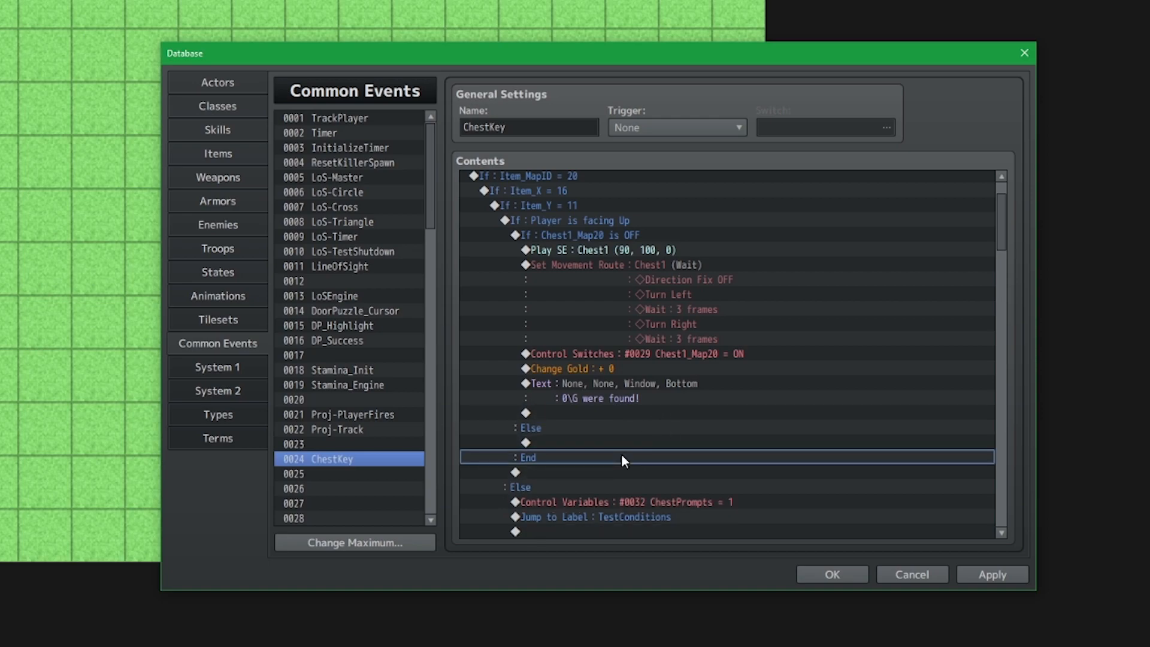
{"action": "left_click", "coordinate": [621, 468]}
{"action": "key", "text": "ctrl+v"}
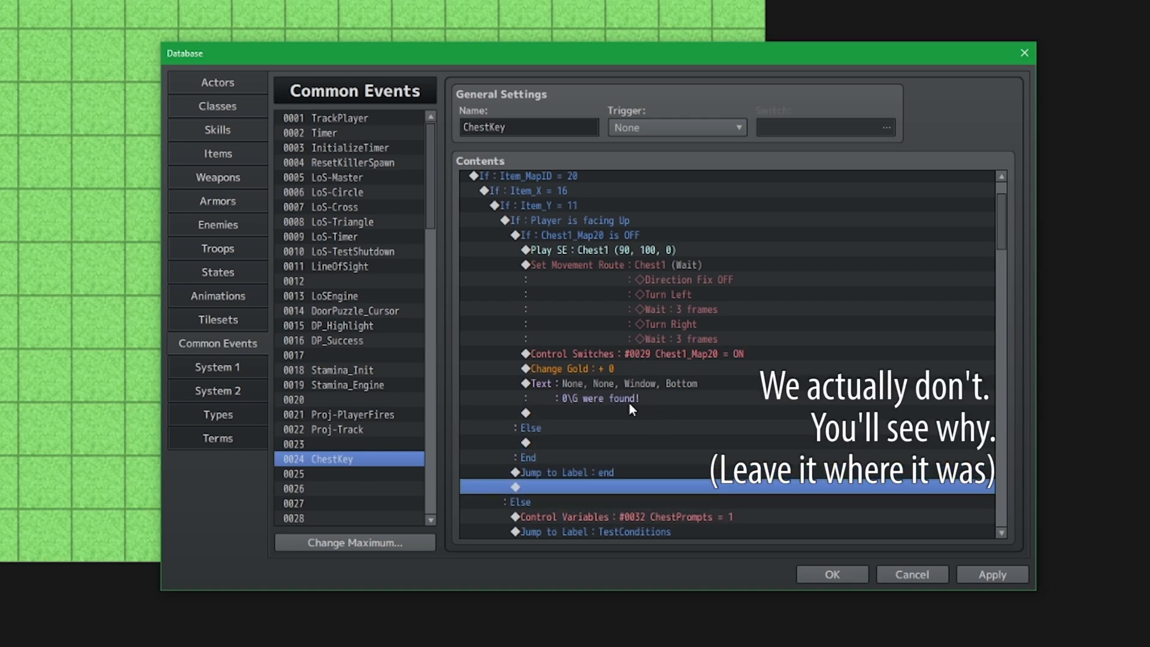
Copy the ChestPrompts variable command into the Else branch of Chest1_Map20 is OFF and set its constant to 3.
{"action": "left_click", "coordinate": [649, 236]}
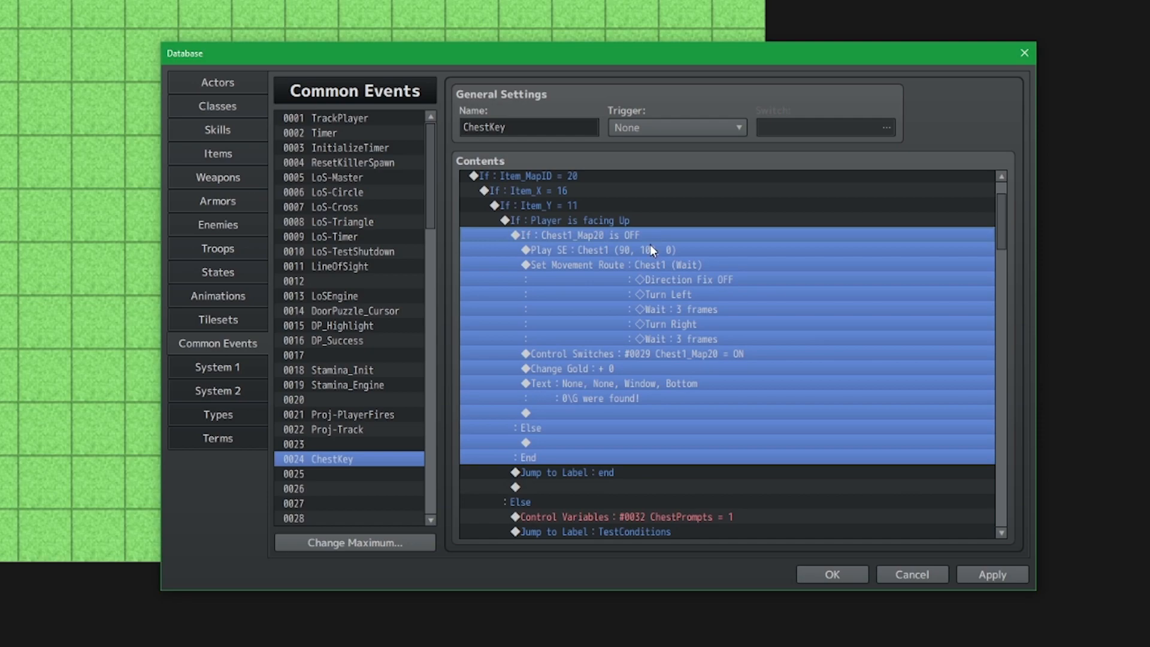
{"action": "scroll", "coordinate": [621, 436], "scroll_direction": "down", "scroll_amount": 1}
{"action": "left_click", "coordinate": [621, 430]}
{"action": "left_click", "coordinate": [621, 502]}
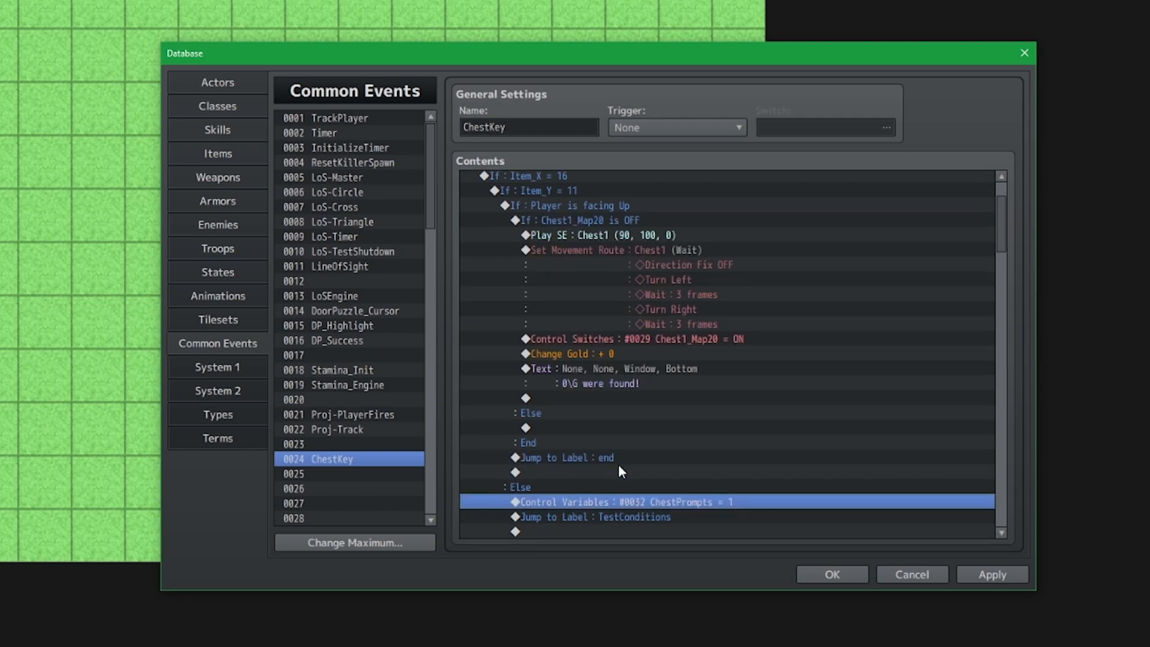
{"action": "left_click", "coordinate": [628, 426]}
{"action": "key", "text": "ctrl+v"}
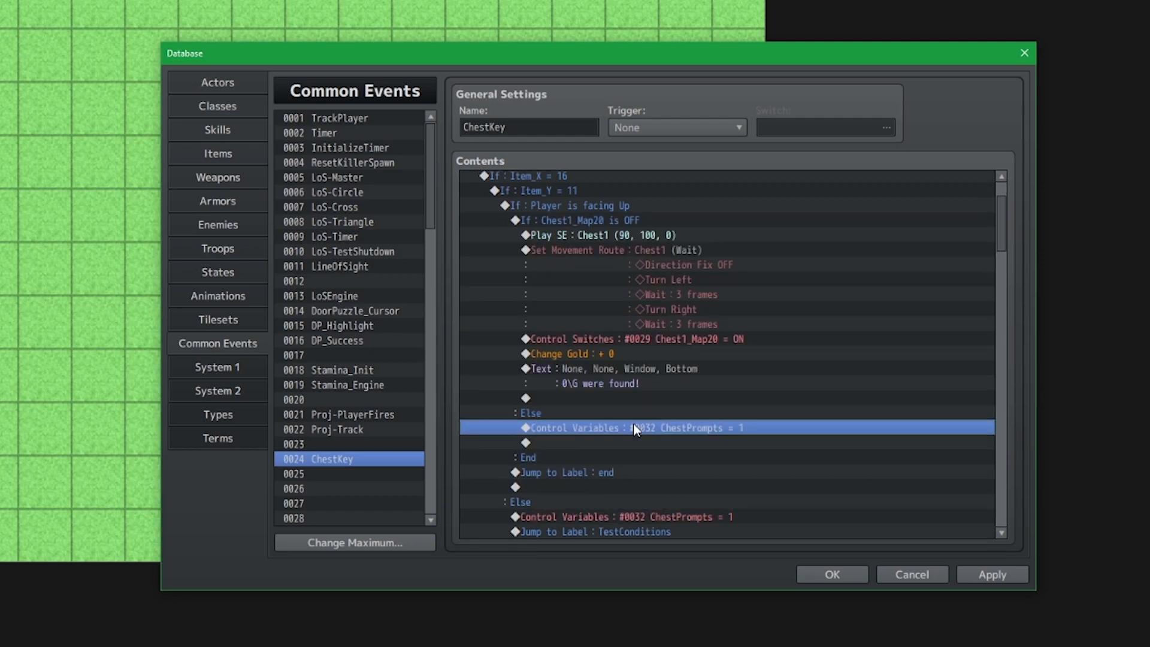
{"action": "double_click", "coordinate": [634, 426]}
{"action": "type", "text": "3"}
{"action": "left_click", "coordinate": [760, 489]}
Duplicate the ChestPrompts = 2 conditional branch under the TestConditions label and set the copy's comparison constant to 3.
{"action": "scroll", "coordinate": [598, 531], "scroll_direction": "down", "scroll_amount": 8}
{"action": "scroll", "coordinate": [674, 385], "scroll_direction": "down", "scroll_amount": 6}
{"action": "scroll", "coordinate": [671, 382], "scroll_direction": "up", "scroll_amount": 8}
{"action": "scroll", "coordinate": [667, 402], "scroll_direction": "down", "scroll_amount": 10}
{"action": "scroll", "coordinate": [669, 424], "scroll_direction": "down", "scroll_amount": 6}
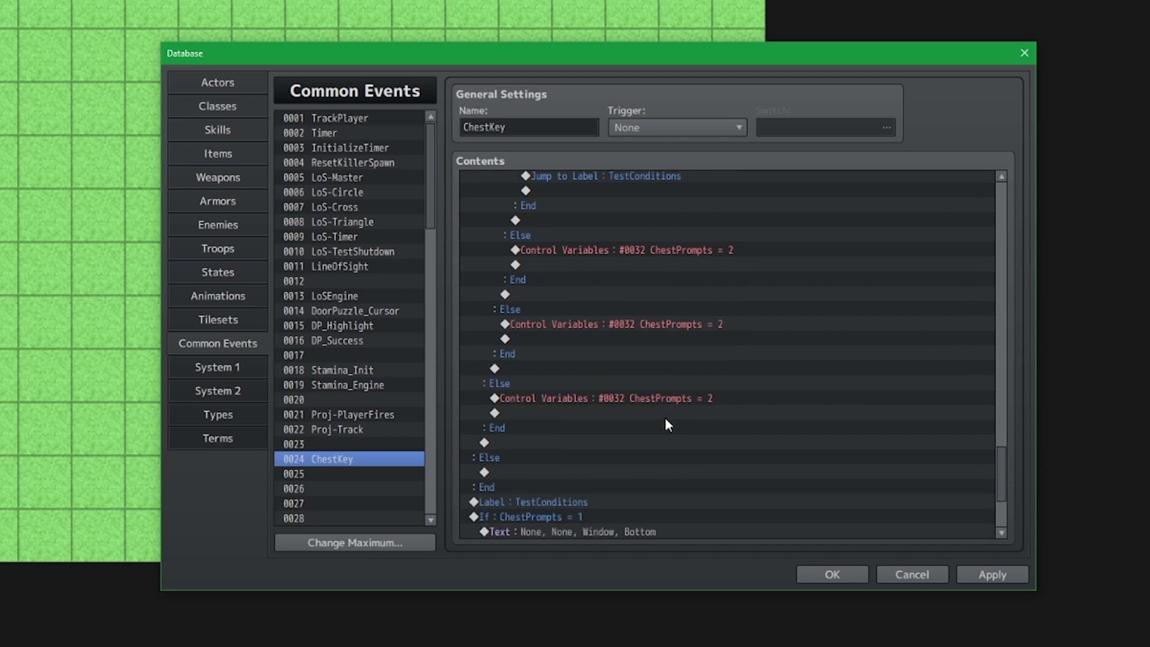
{"action": "left_click", "coordinate": [668, 444]}
{"action": "key", "text": "ctrl+c"}
{"action": "key", "text": "ctrl+v"}
{"action": "double_click", "coordinate": [666, 447]}
{"action": "double_click", "coordinate": [753, 304]}
{"action": "type", "text": "3"}
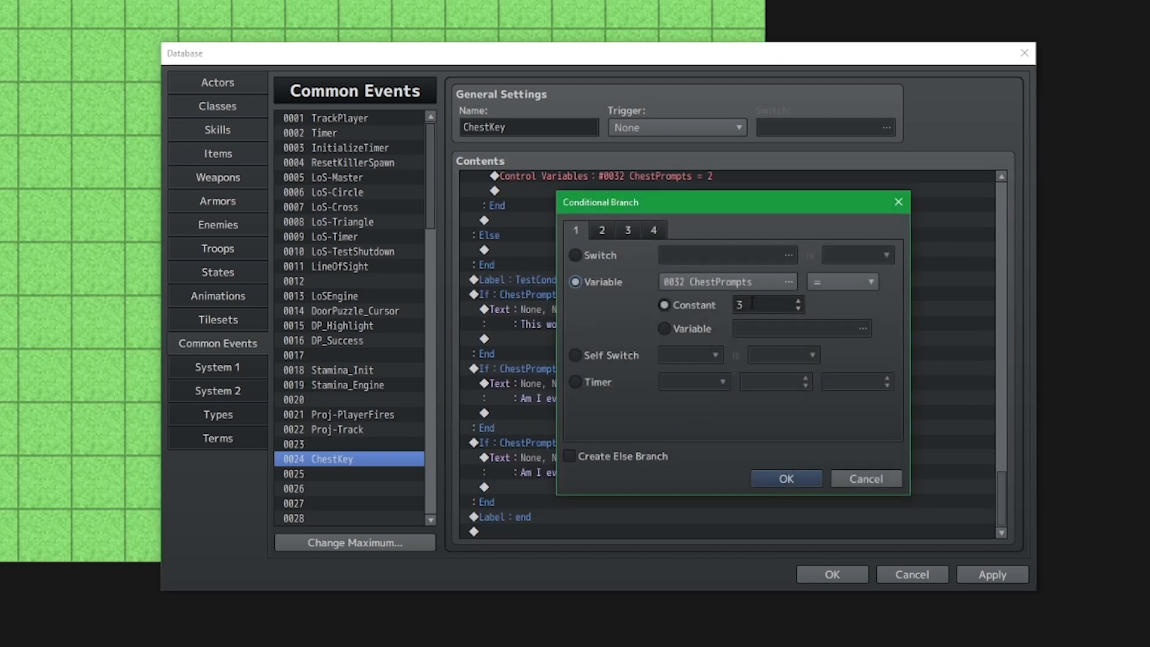
{"action": "left_click", "coordinate": [787, 479]}
Replace the ChestPrompts = 3 branch's message with "By my mighty deduction skills\.\.\., I've used it here.\. Or did I\..\..\..".
{"action": "scroll", "coordinate": [756, 480], "scroll_direction": "down", "scroll_amount": 1}
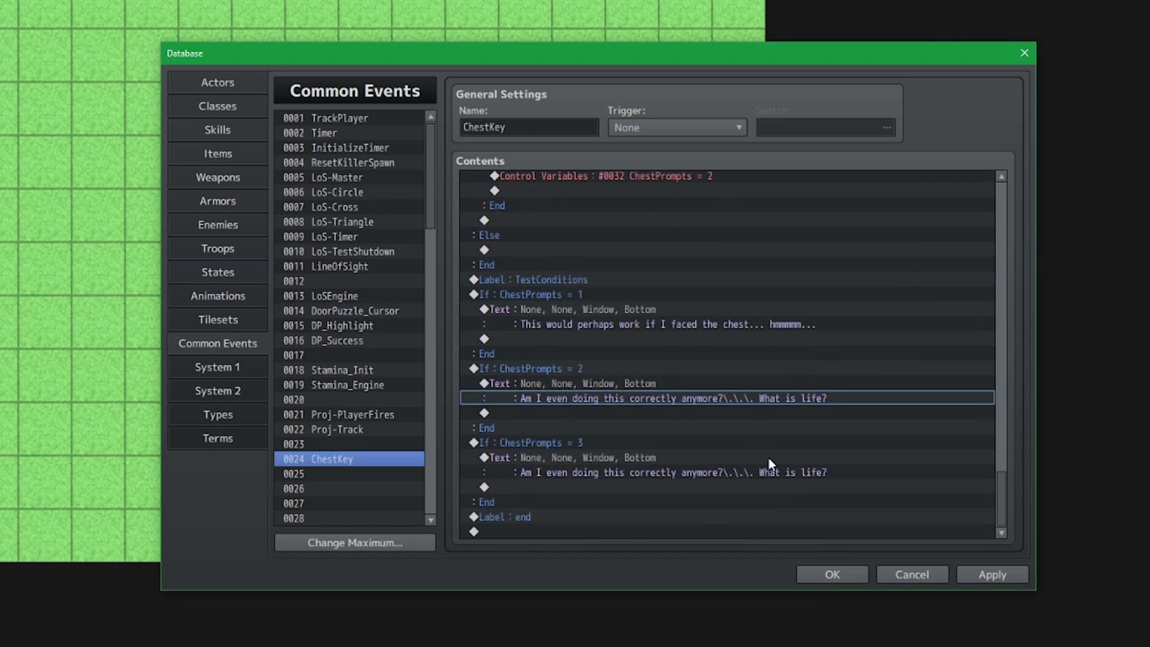
{"action": "double_click", "coordinate": [768, 458]}
{"action": "key", "text": "ctrl+a"}
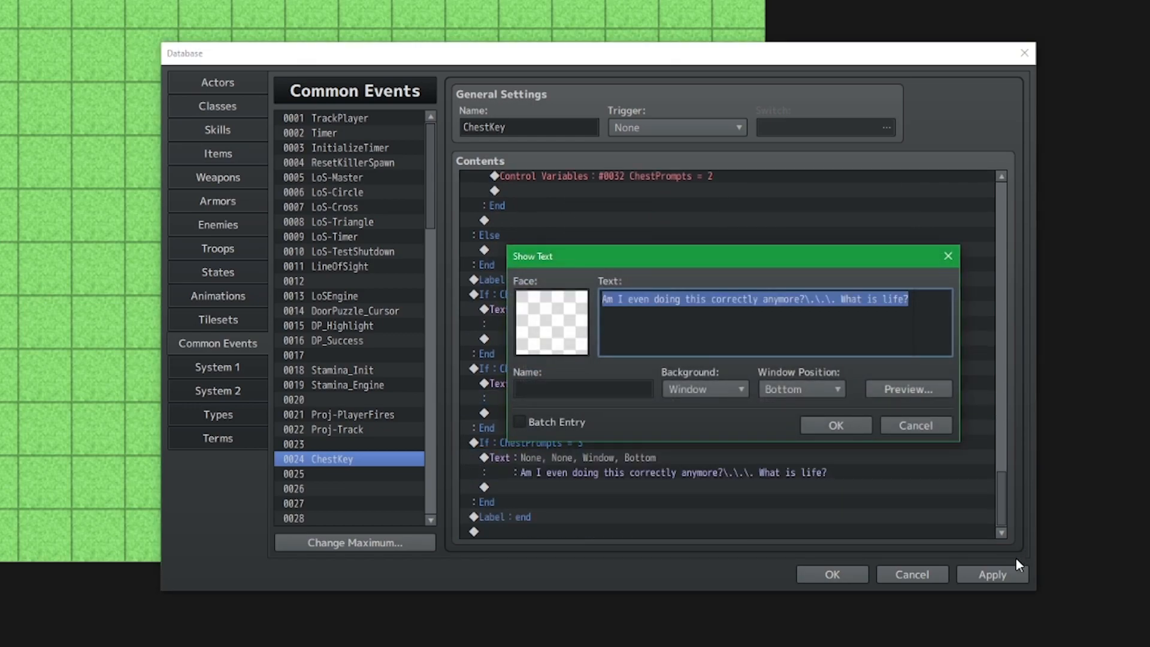
{"action": "type", "text": "By "}
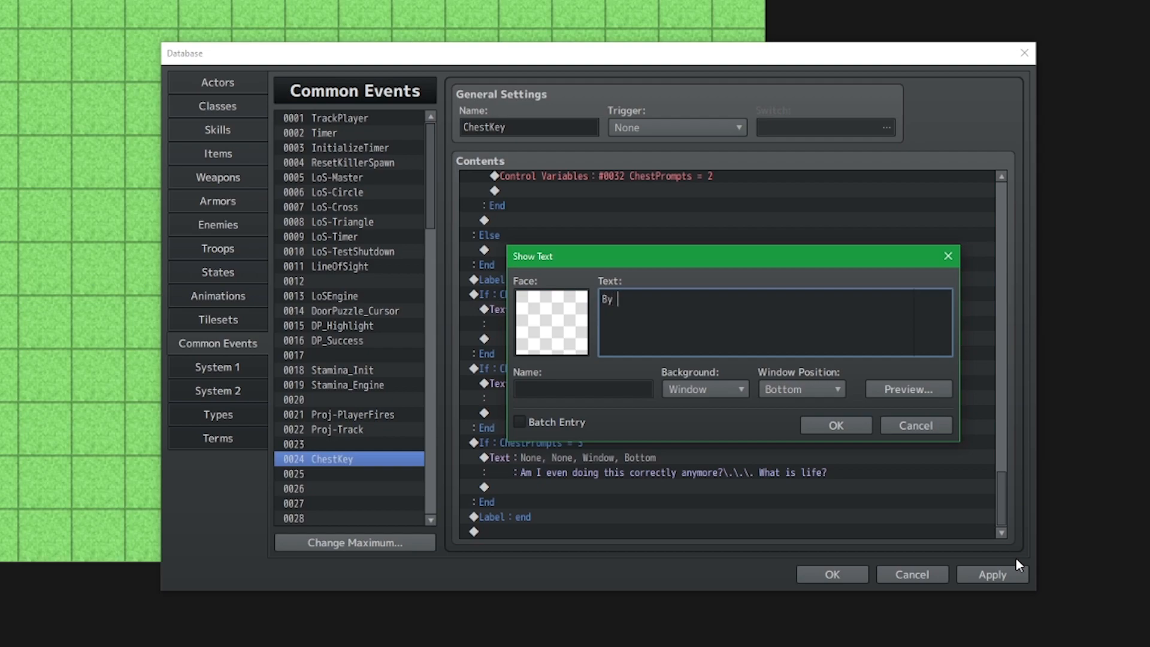
{"action": "type", "text": "my mighty deduction s"}
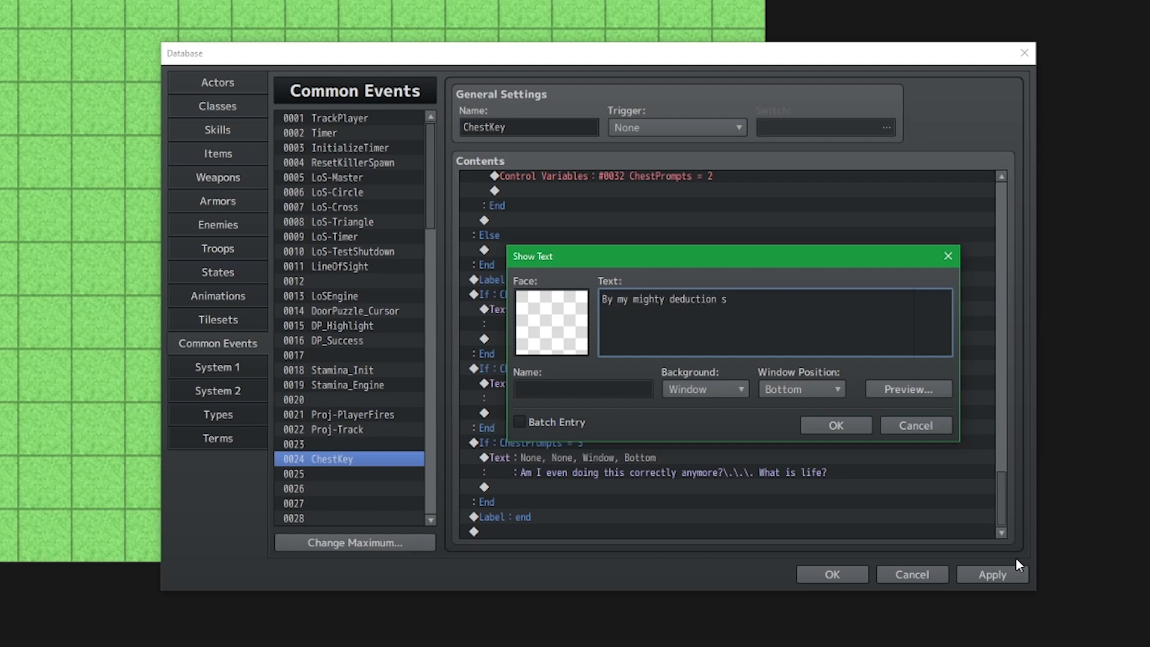
{"action": "type", "text": "kills\\.\\.\\., I've used it he"}
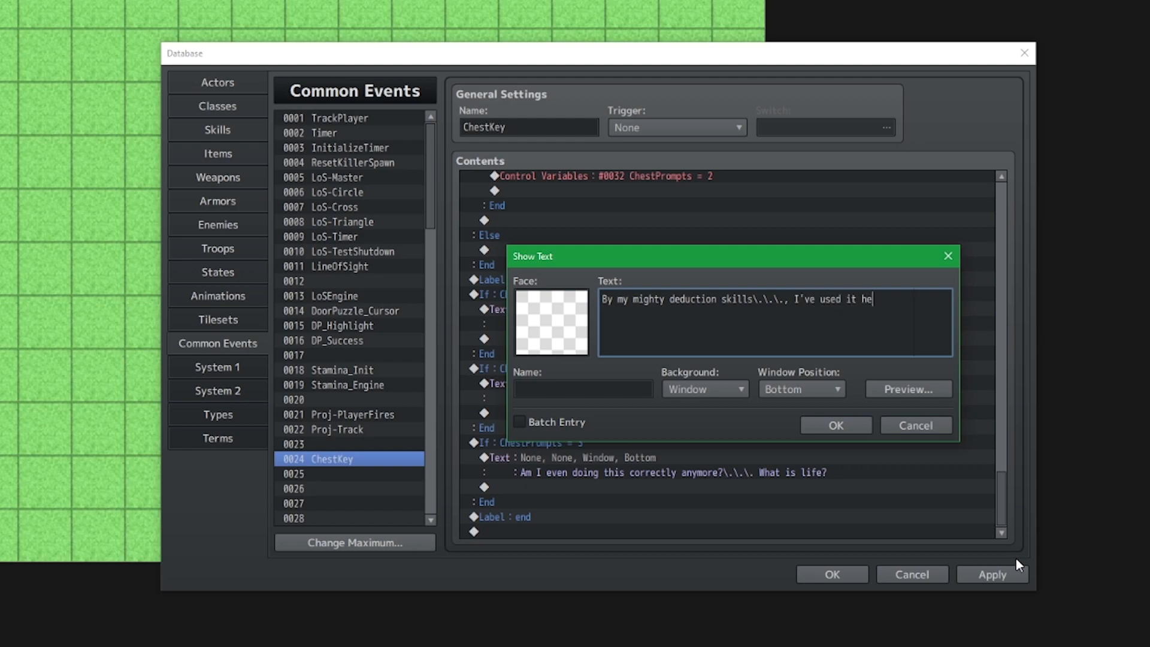
{"action": "type", "text": "re.\\. Or did I\\.\\."}
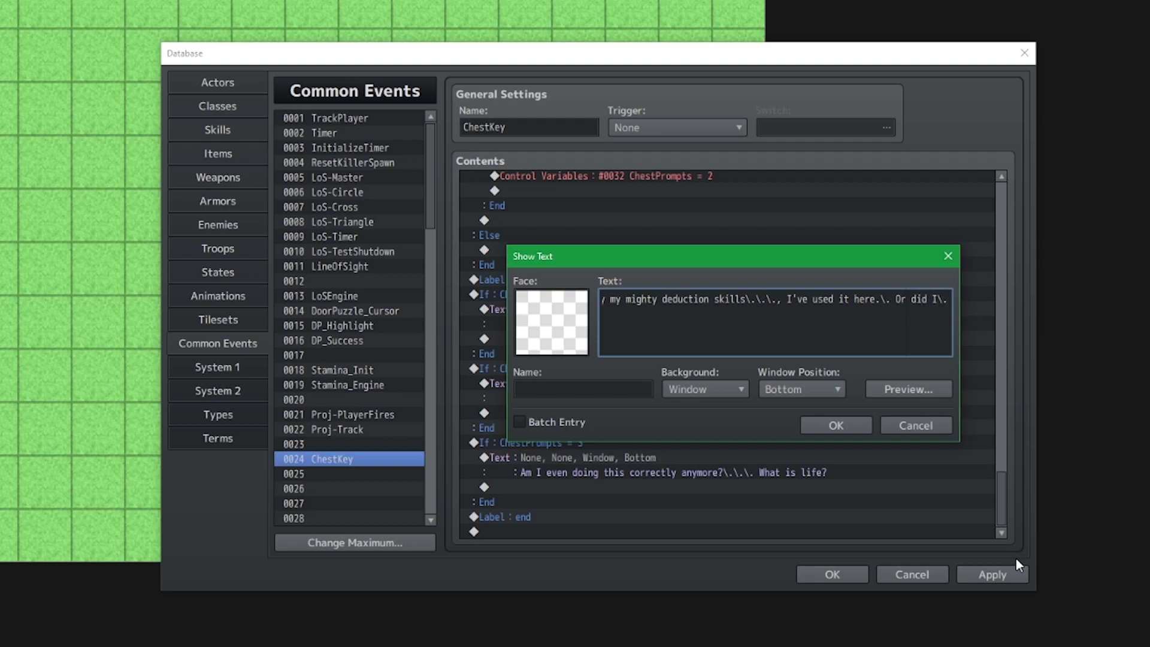
{"action": "type", "text": "..\\.."}
{"action": "key", "text": "Return"}
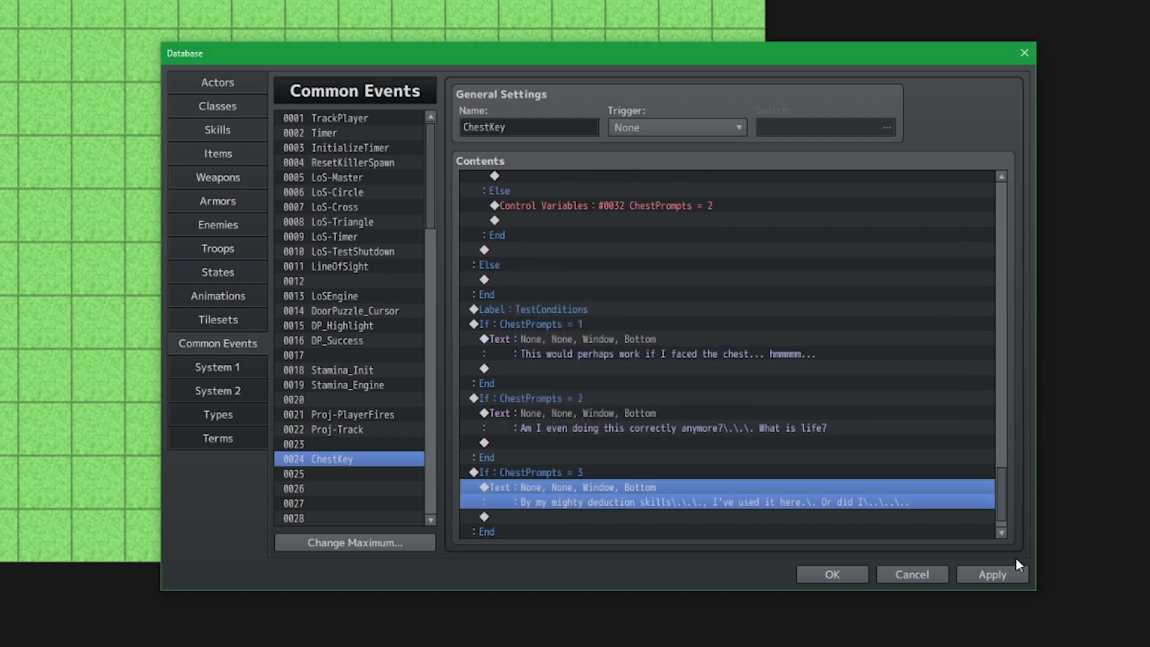
Preview the ChestPrompts = 3 message and break it into two lines before "Or did I".
{"action": "left_click", "coordinate": [907, 389]}
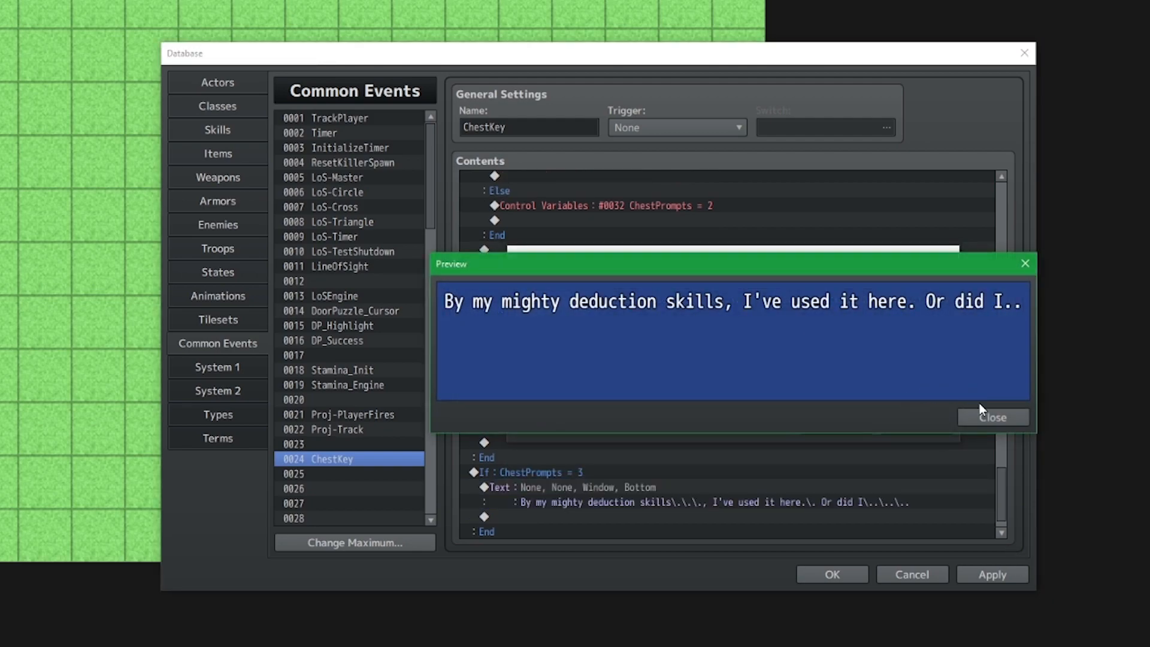
{"action": "left_click", "coordinate": [986, 412]}
{"action": "left_click", "coordinate": [878, 305]}
{"action": "key", "text": "Return"}
{"action": "left_click", "coordinate": [931, 395]}
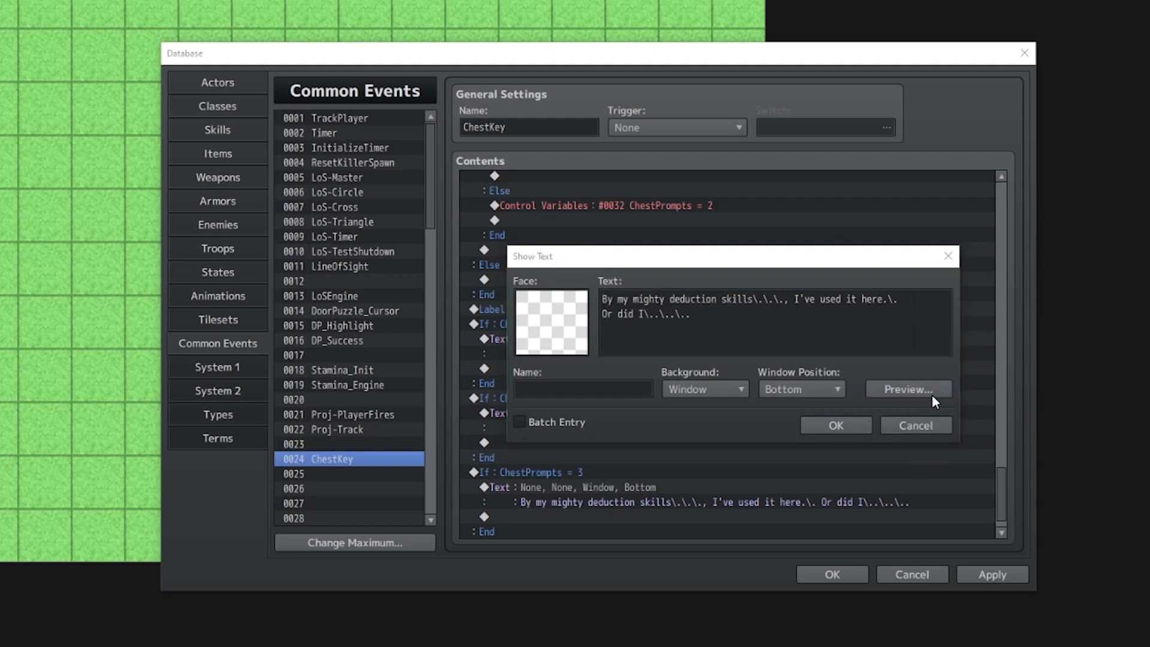
{"action": "left_click", "coordinate": [989, 413]}
{"action": "left_click", "coordinate": [835, 426]}
Move the second chest's whole Item_MapID = 20 branch out of the Chest2_Map20 is OFF condition and place it directly above that condition.
{"action": "scroll", "coordinate": [919, 400], "scroll_direction": "up", "scroll_amount": 10}
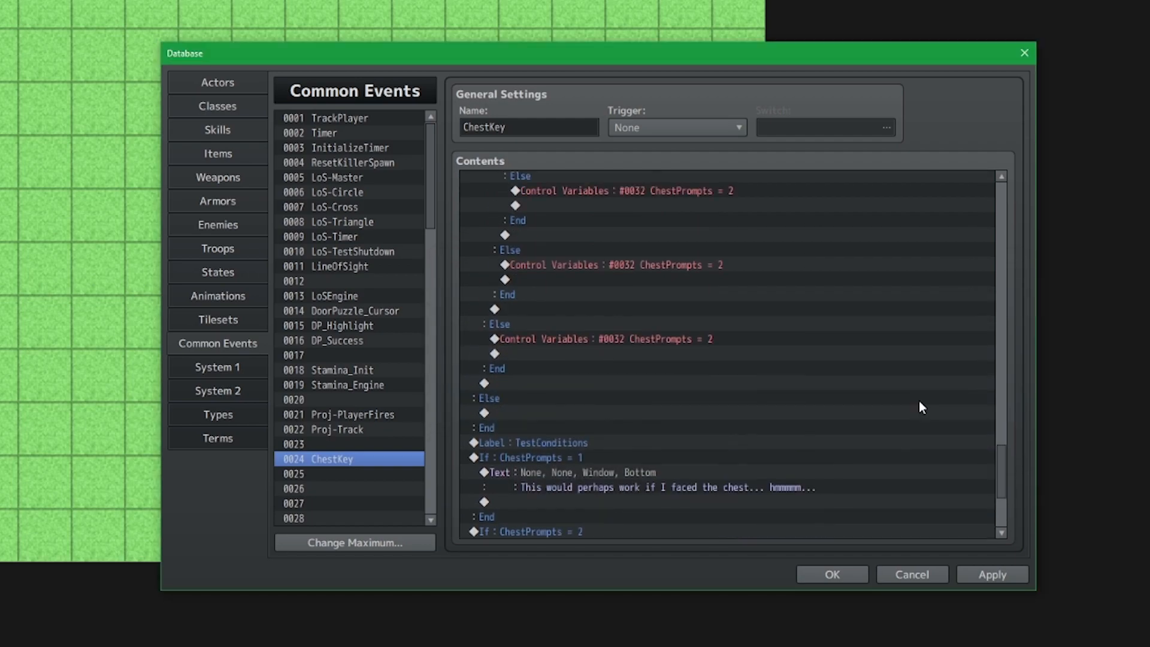
{"action": "scroll", "coordinate": [875, 336], "scroll_direction": "up", "scroll_amount": 15}
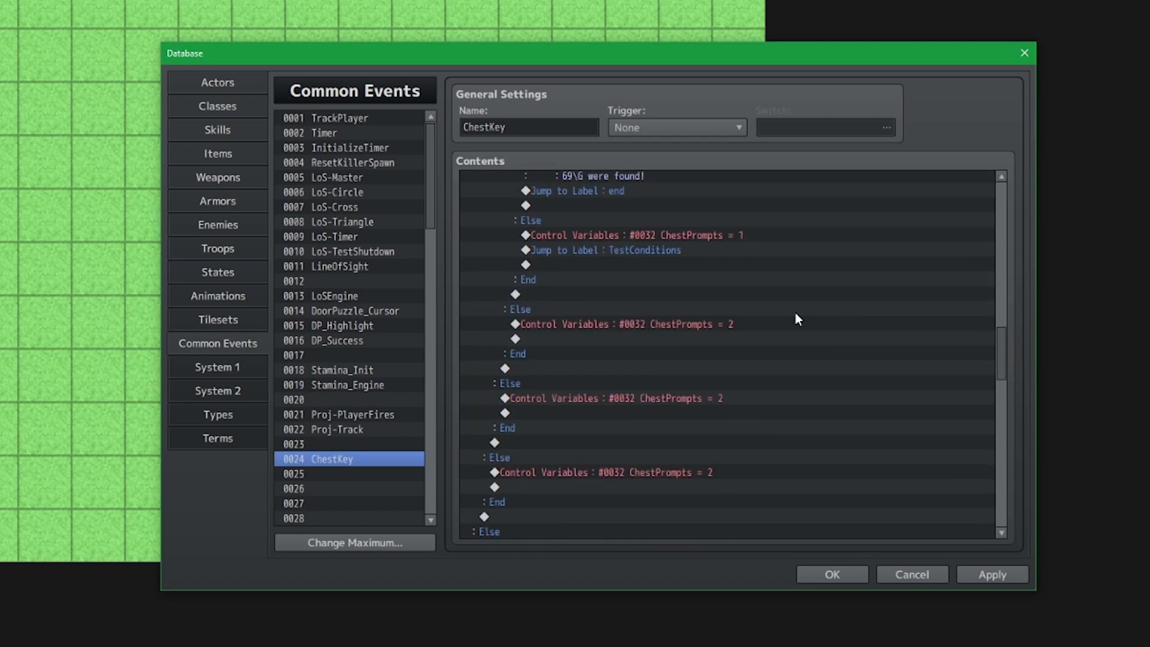
{"action": "scroll", "coordinate": [748, 279], "scroll_direction": "up", "scroll_amount": 10}
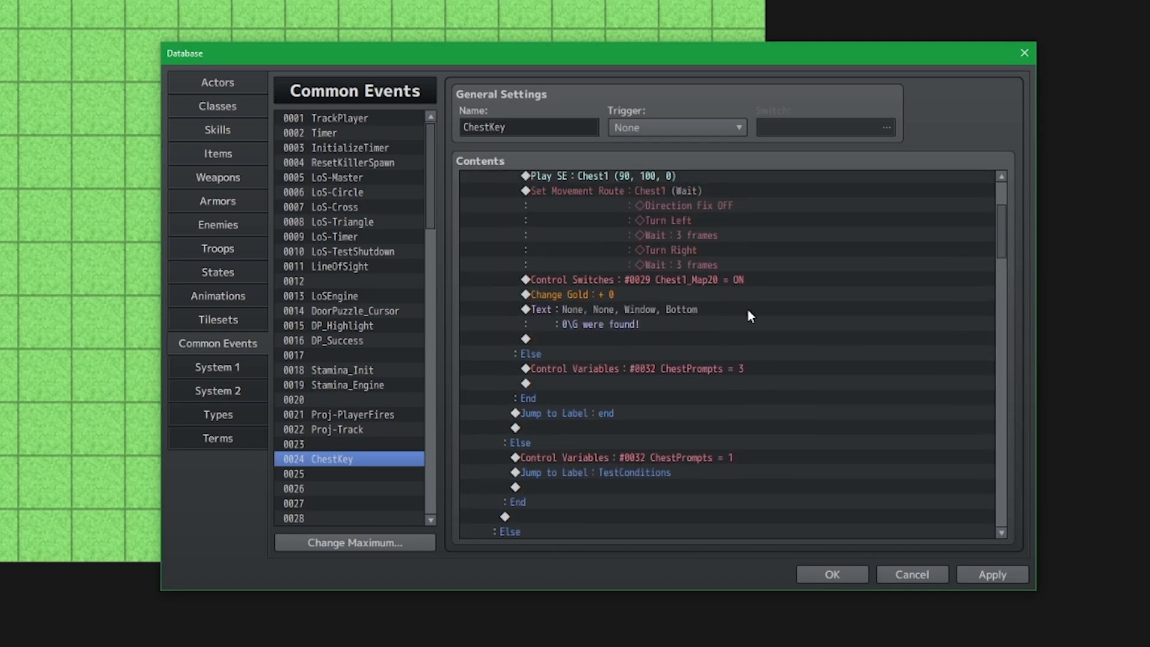
{"action": "scroll", "coordinate": [730, 267], "scroll_direction": "down", "scroll_amount": 10}
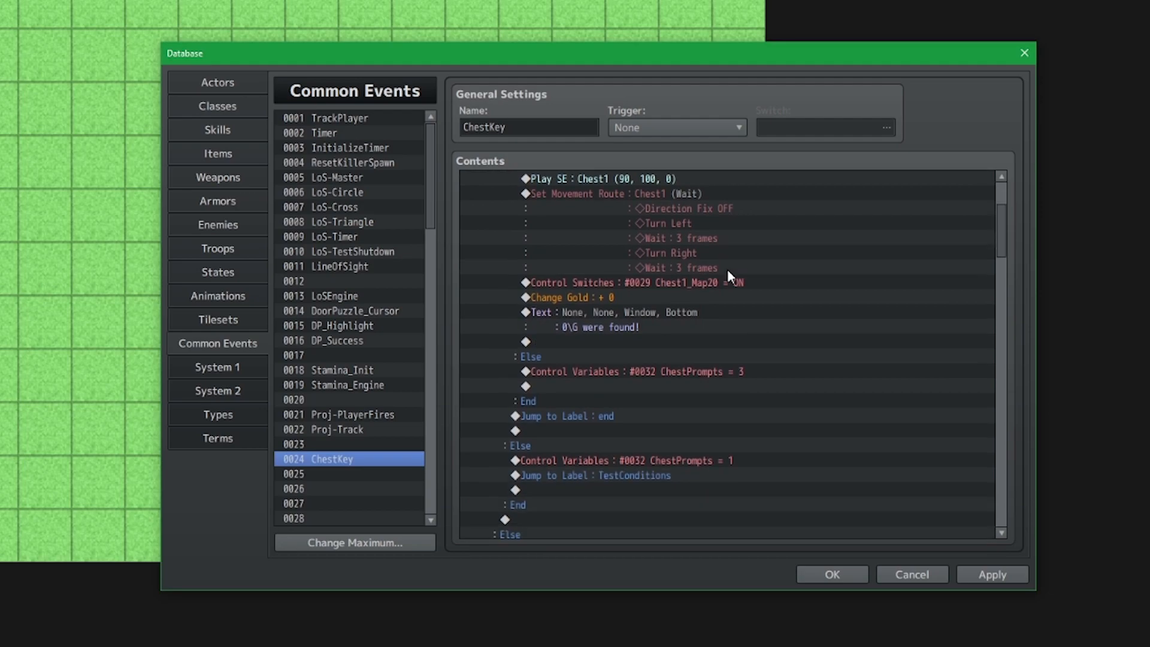
{"action": "scroll", "coordinate": [695, 284], "scroll_direction": "down", "scroll_amount": 5}
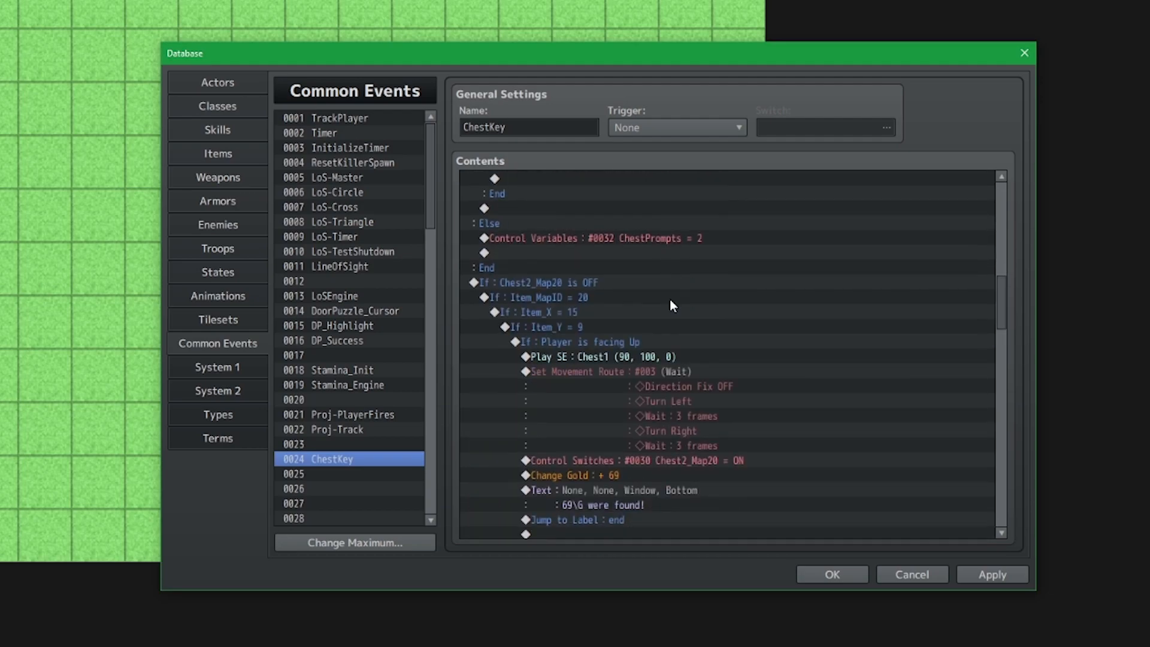
{"action": "left_click", "coordinate": [699, 260]}
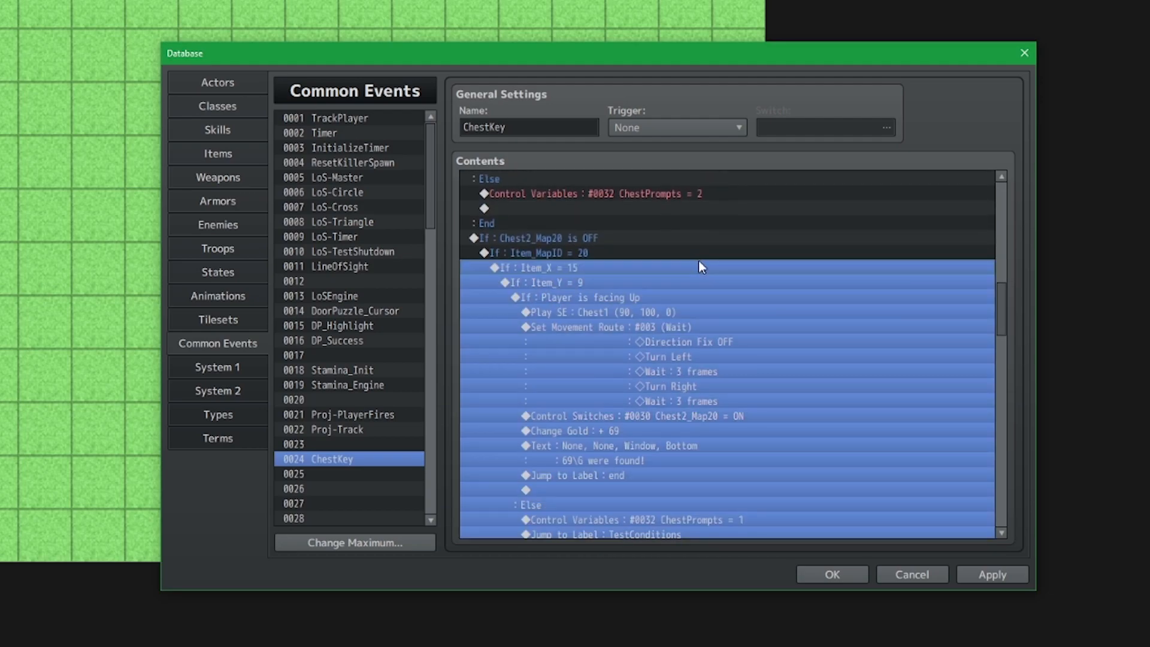
{"action": "left_click", "coordinate": [711, 253]}
{"action": "key", "text": "Delete"}
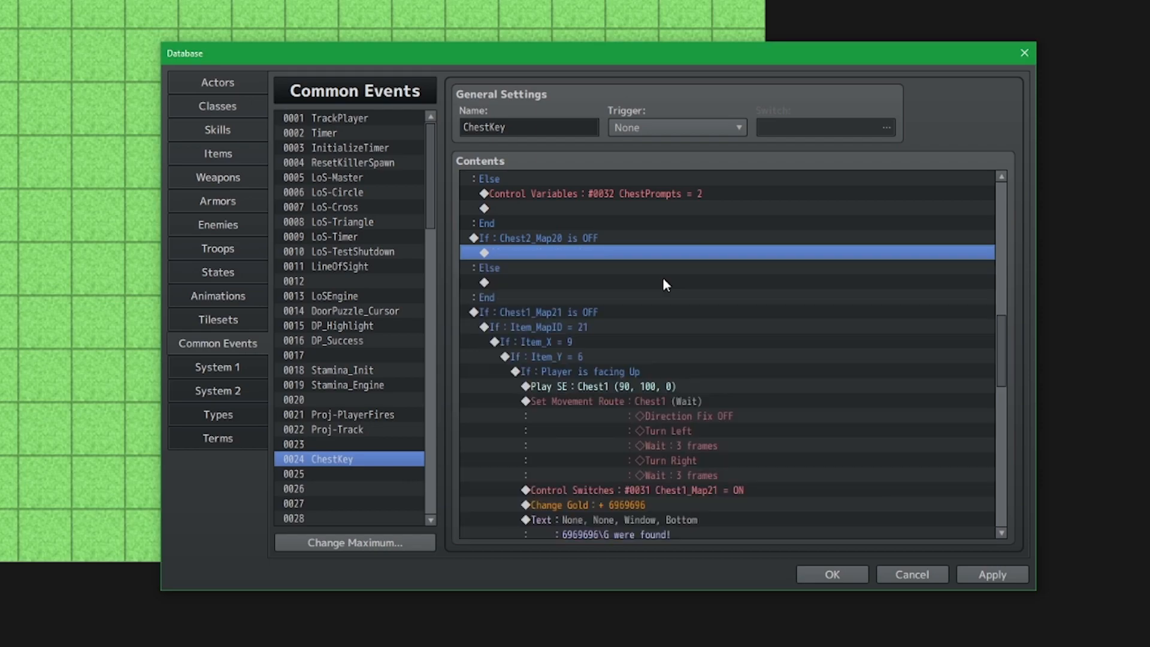
{"action": "left_click", "coordinate": [658, 237]}
{"action": "scroll", "coordinate": [658, 239], "scroll_direction": "up", "scroll_amount": 6}
{"action": "scroll", "coordinate": [655, 249], "scroll_direction": "down", "scroll_amount": 4}
{"action": "key", "text": "ctrl+v"}
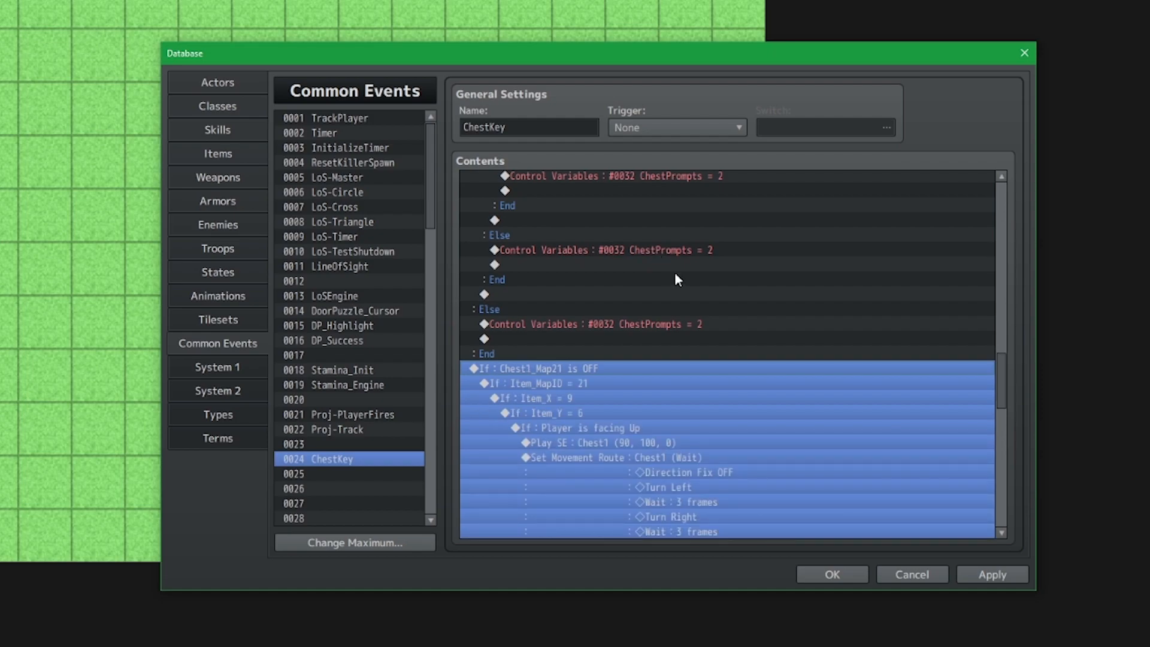
Move the empty Chest2_Map20 is OFF condition into the second chest's Player is facing Up branch, above its Play SE command.
{"action": "scroll", "coordinate": [670, 268], "scroll_direction": "up", "scroll_amount": 10}
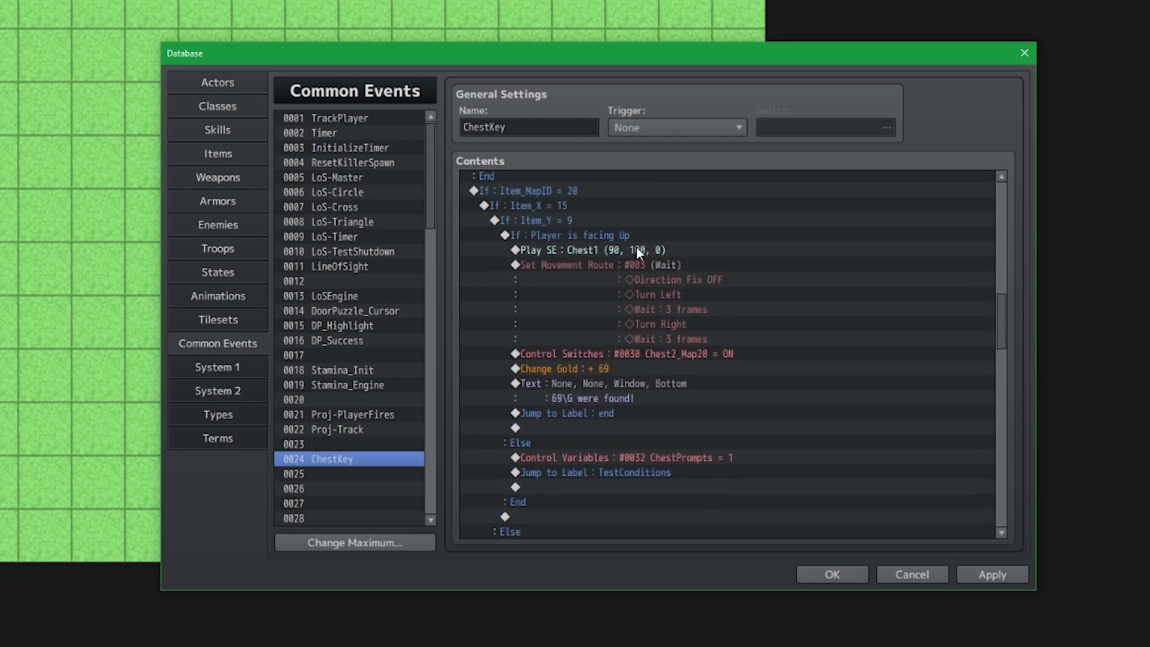
{"action": "left_click", "coordinate": [639, 250]}
{"action": "key", "text": "ctrl+v"}
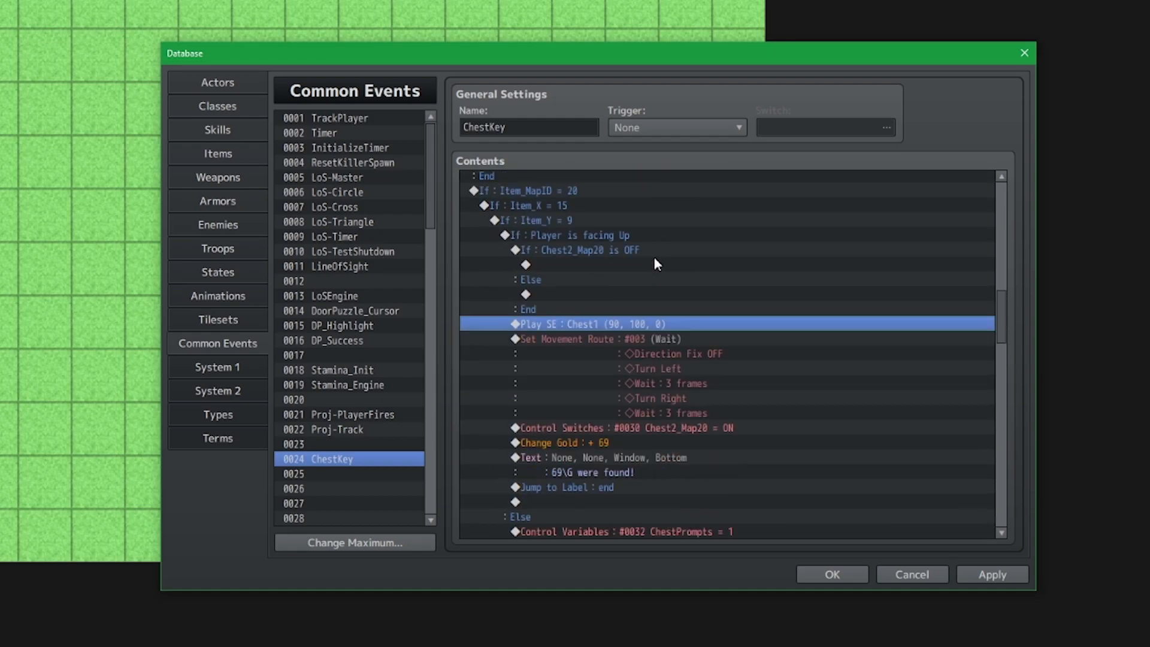
Move the second chest's opening commands, from Play SE through the 69\G text, inside the Chest2_Map20 is OFF branch.
{"action": "left_click", "coordinate": [647, 472], "text": "shift"}
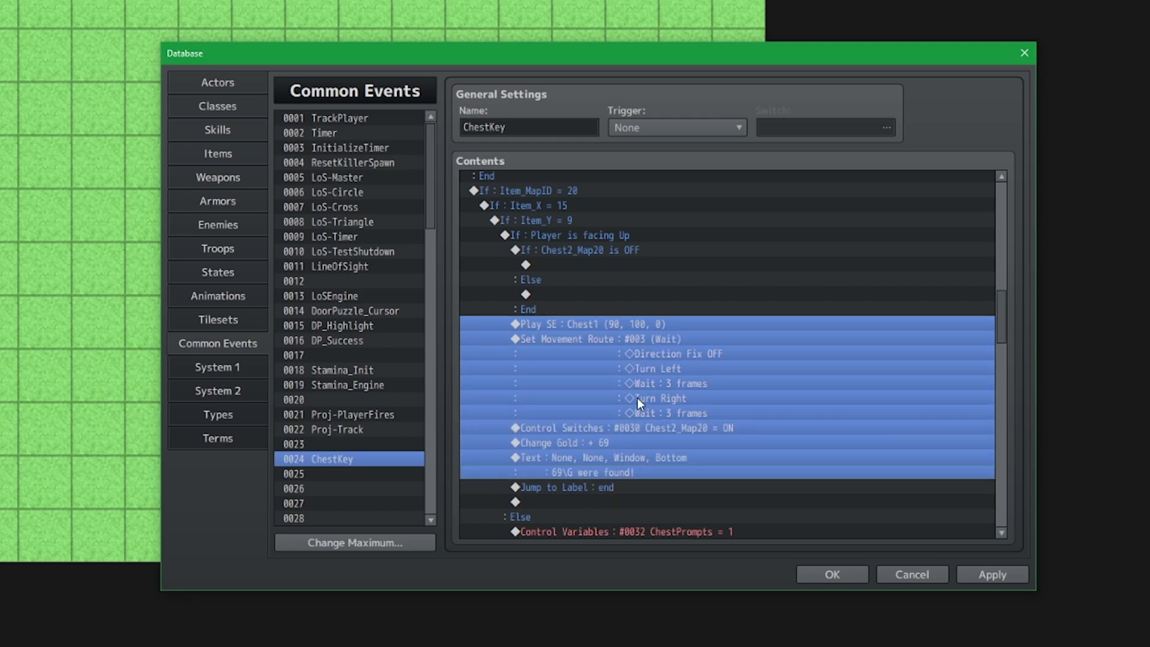
{"action": "key", "text": "ctrl+x"}
{"action": "left_click", "coordinate": [617, 265]}
{"action": "key", "text": "ctrl+v"}
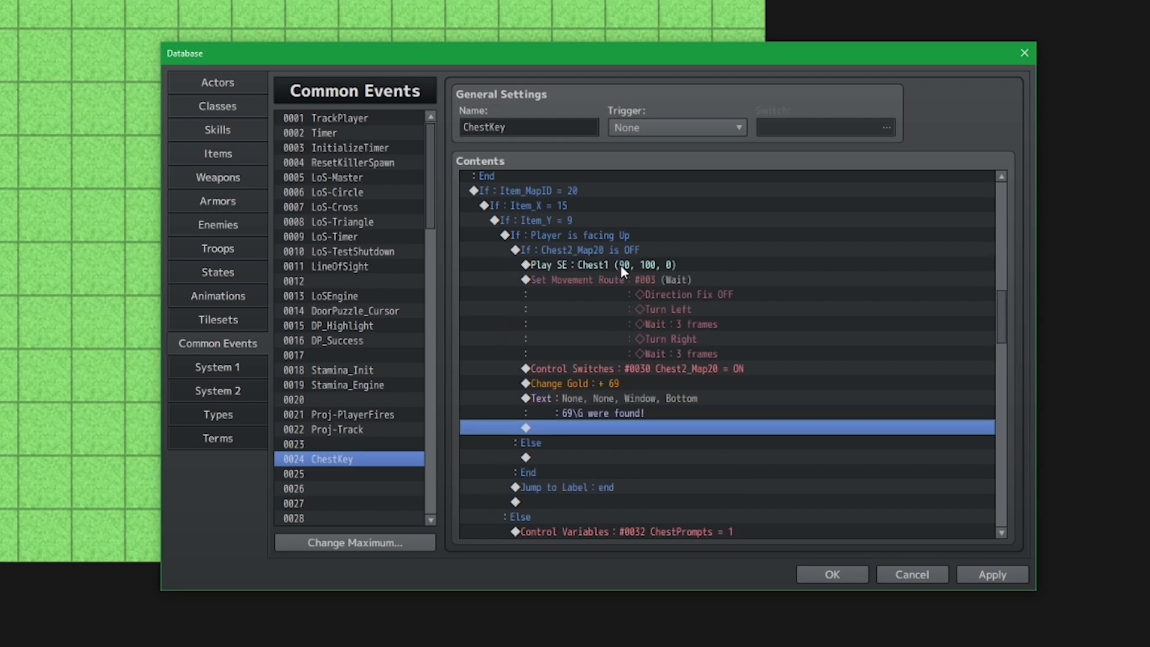
Copy the ChestPrompts variable command from the facing-Up Else branch into the Else branch of Chest2_Map20 is OFF and edit the copy.
{"action": "scroll", "coordinate": [635, 408], "scroll_direction": "down", "scroll_amount": 1}
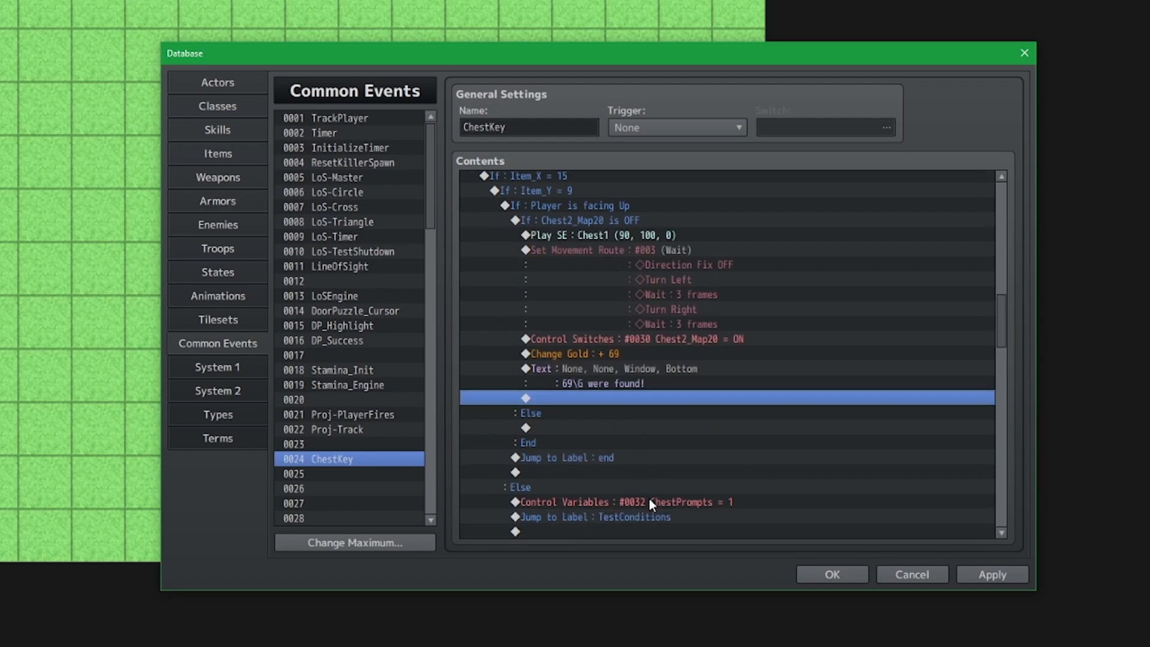
{"action": "left_click", "coordinate": [653, 504]}
{"action": "key", "text": "ctrl+c"}
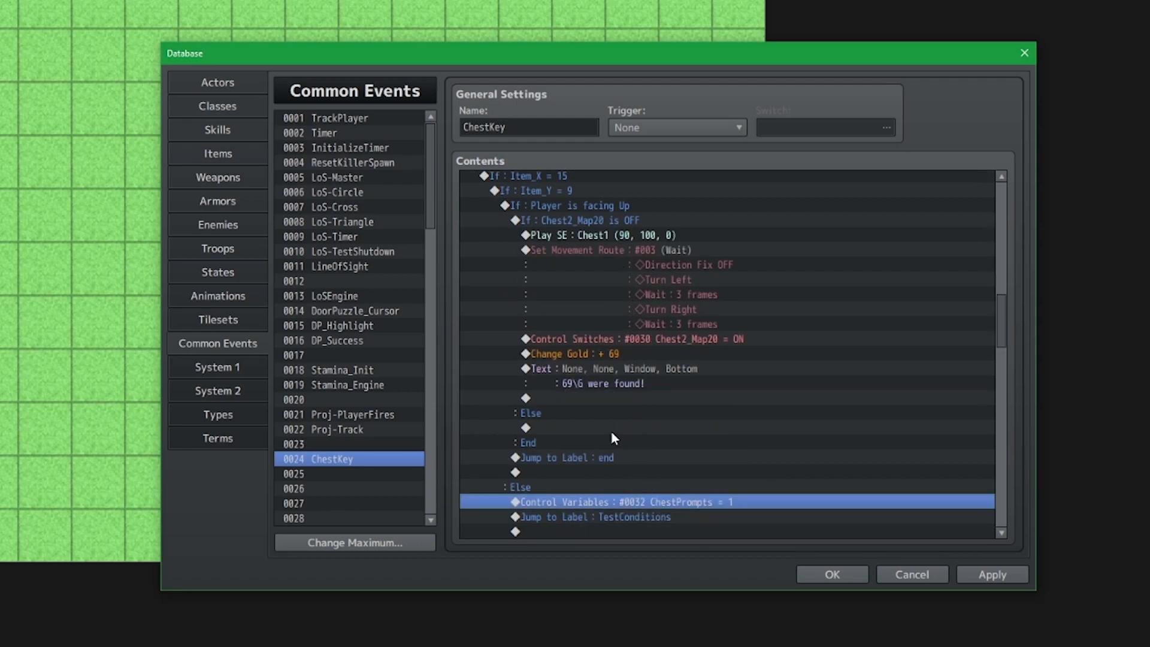
{"action": "left_click", "coordinate": [611, 428]}
{"action": "key", "text": "ctrl+v"}
{"action": "left_click", "coordinate": [616, 428]}
{"action": "double_click", "coordinate": [616, 428]}
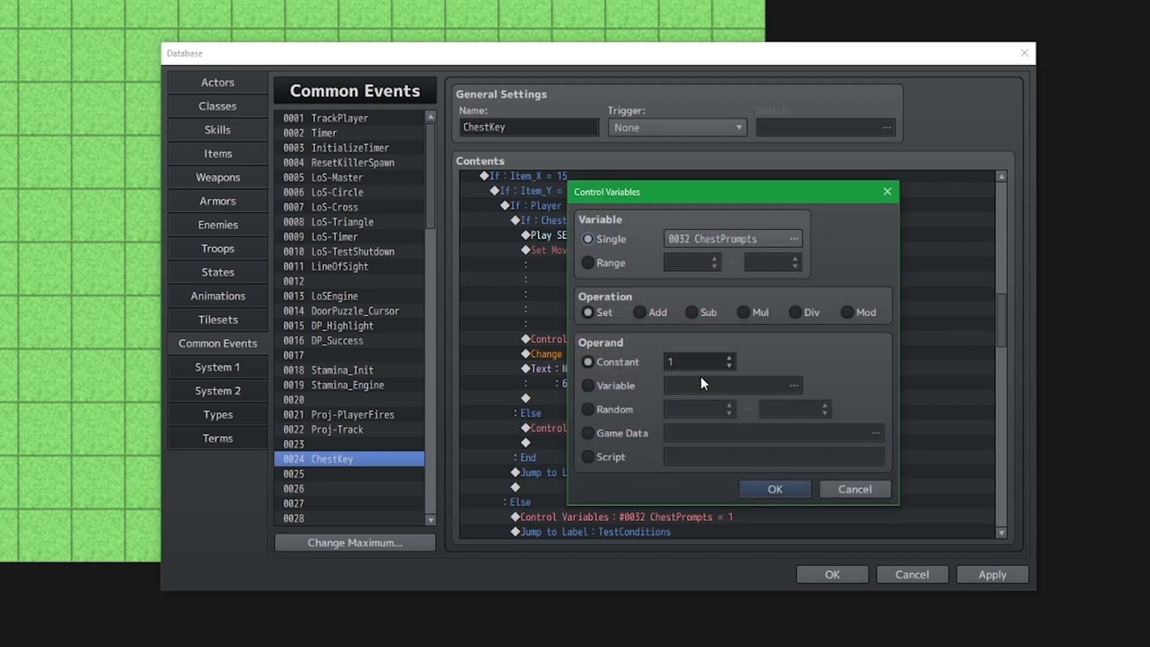
{"action": "left_click", "coordinate": [775, 481]}
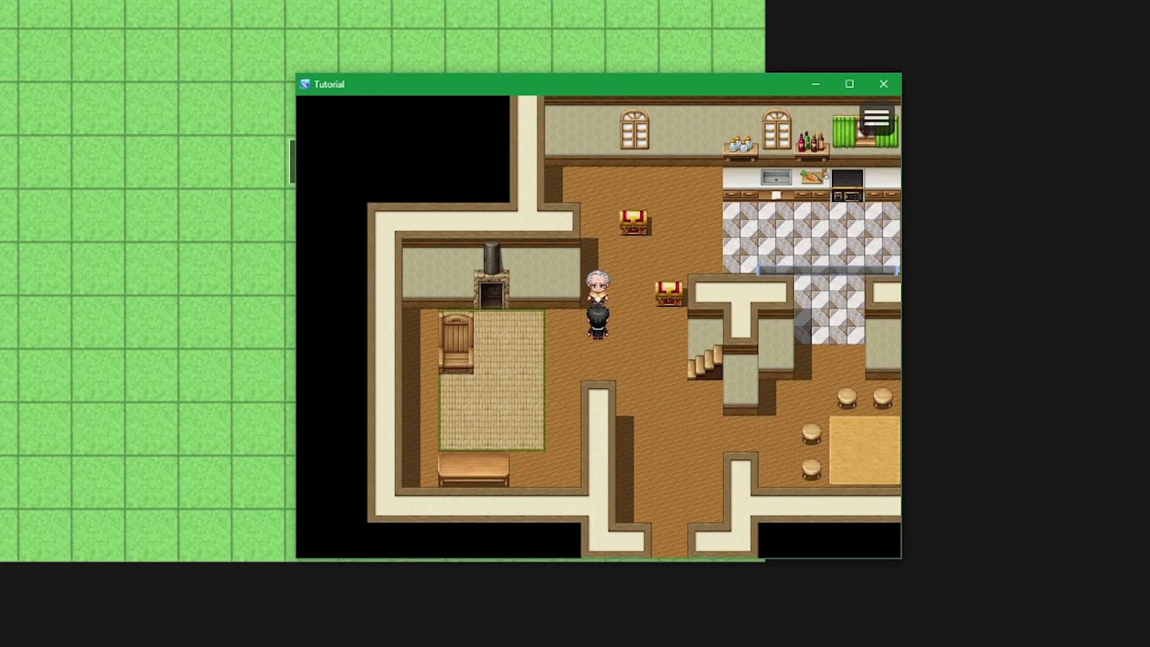
In the playtest window, walk to open floor away from both chests, use the ChestKey item and dismiss its message.
{"action": "key", "text": "Right"}
{"action": "key", "text": "Up"}
{"action": "key", "text": "Up"}
{"action": "key", "text": "Down"}
{"action": "key", "text": "Down"}
{"action": "key", "text": "Down"}
{"action": "key", "text": "Escape"}
{"action": "key", "text": "Return"}
{"action": "key", "text": "Return"}
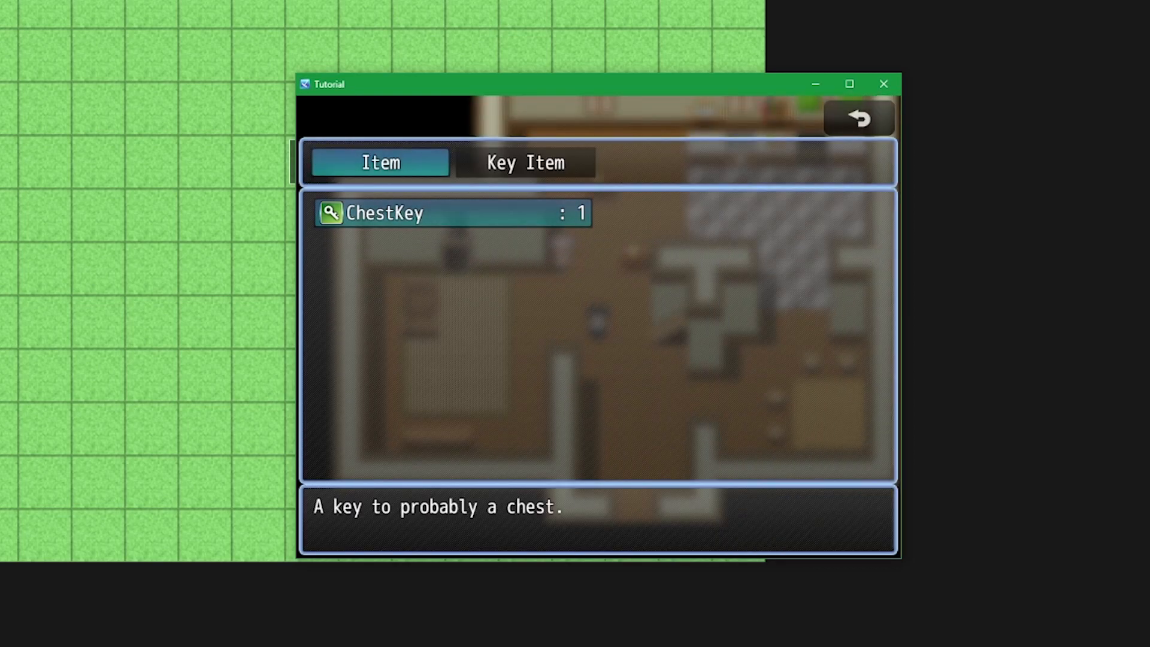
{"action": "key", "text": "Return"}
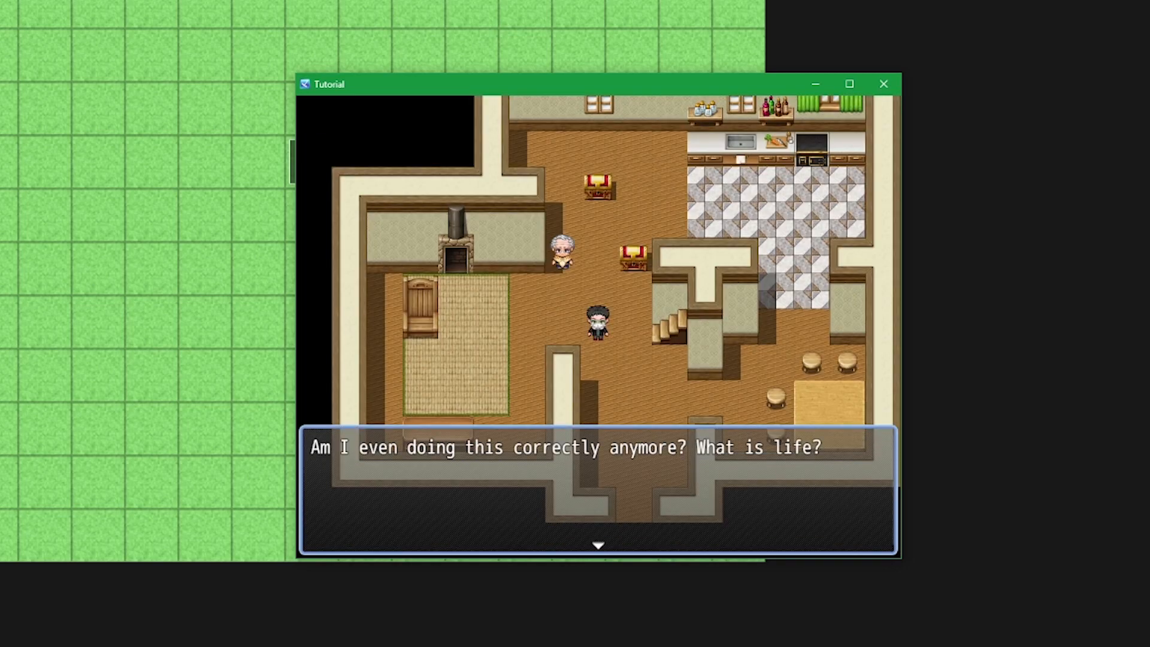
{"action": "key", "text": "Return"}
Walk to the tile below the upper chest, turn away from the chest, use the ChestKey and dismiss its message.
{"action": "key", "text": "Up"}
{"action": "key", "text": "Up"}
{"action": "key", "text": "Up"}
{"action": "key", "text": "Right"}
{"action": "key", "text": "Left"}
{"action": "key", "text": "Escape"}
{"action": "key", "text": "Return"}
{"action": "key", "text": "Return"}
{"action": "key", "text": "Return"}
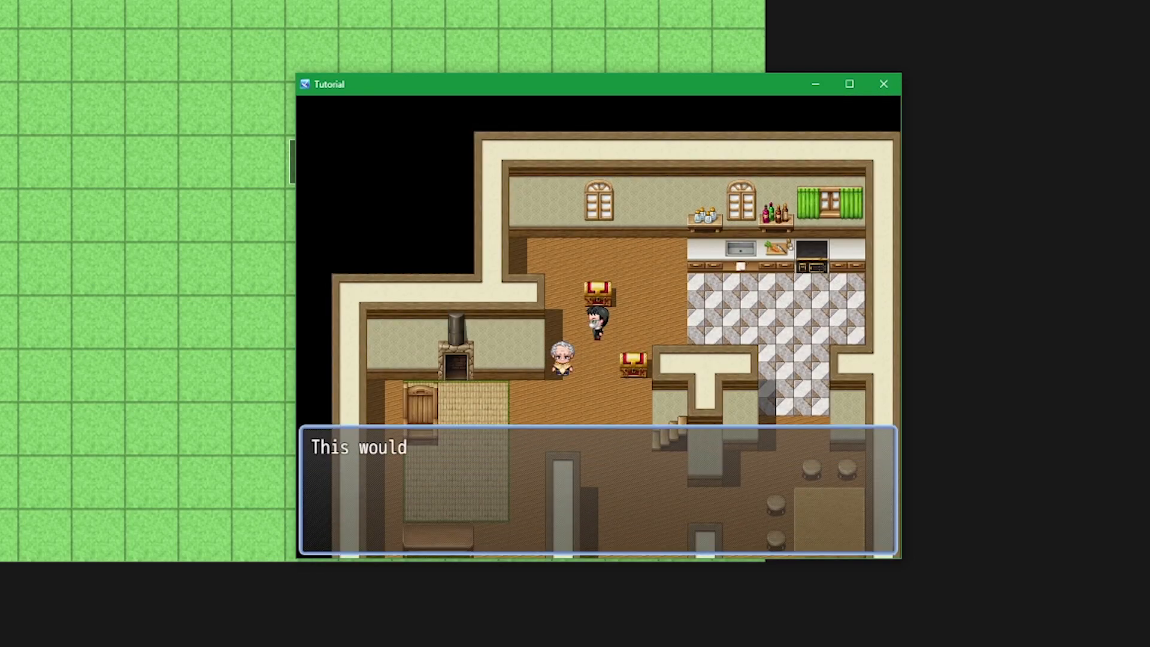
{"action": "key", "text": "Return"}
Face up toward the upper chest and use the ChestKey item on it.
{"action": "key", "text": "Up"}
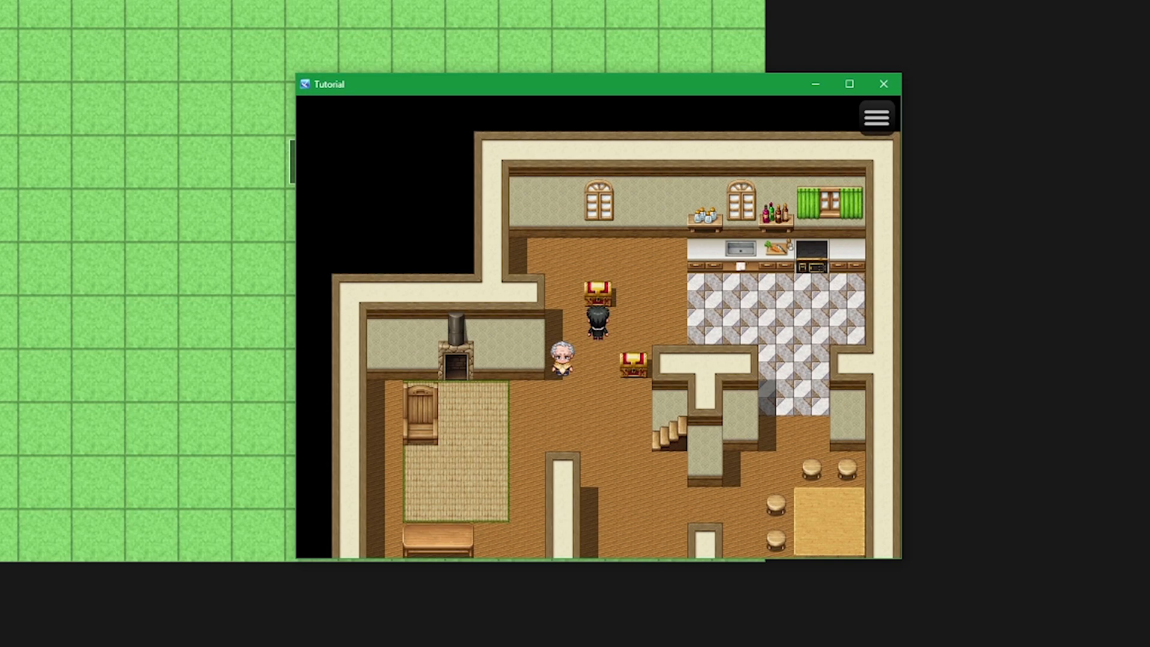
{"action": "key", "text": "Escape"}
{"action": "key", "text": "Return"}
{"action": "key", "text": "Return"}
{"action": "key", "text": "Return"}
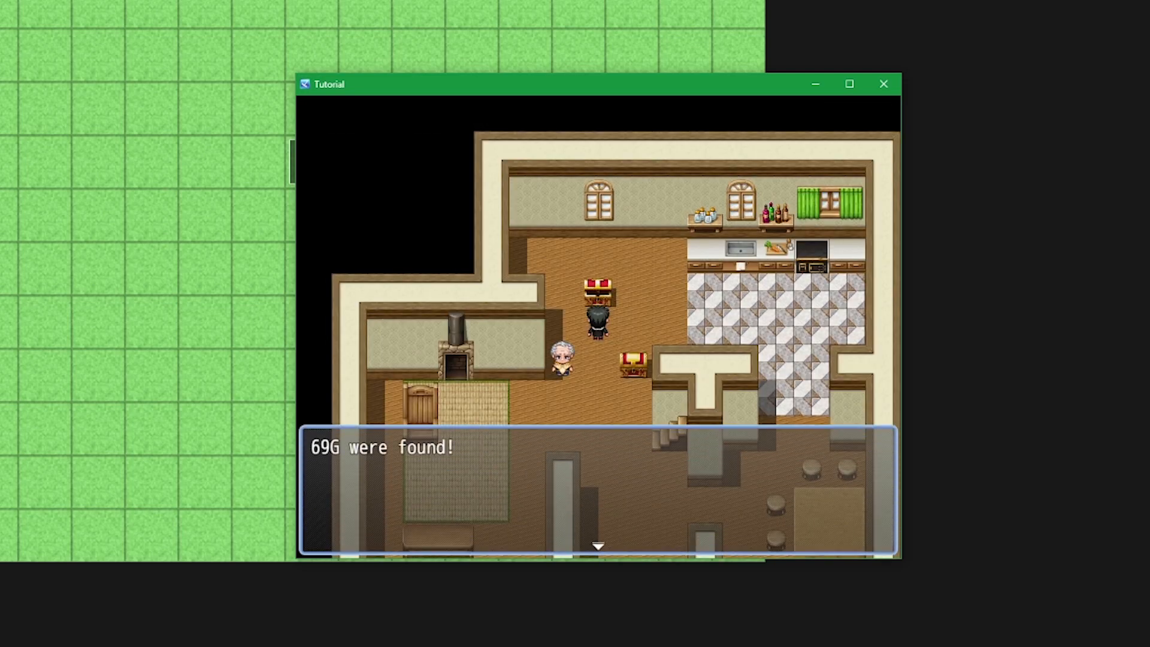
Dismiss the found-gold message, check the item menu again in front of the opened chest, and close the playtest.
{"action": "key", "text": "Return"}
{"action": "key", "text": "Escape"}
{"action": "key", "text": "Return"}
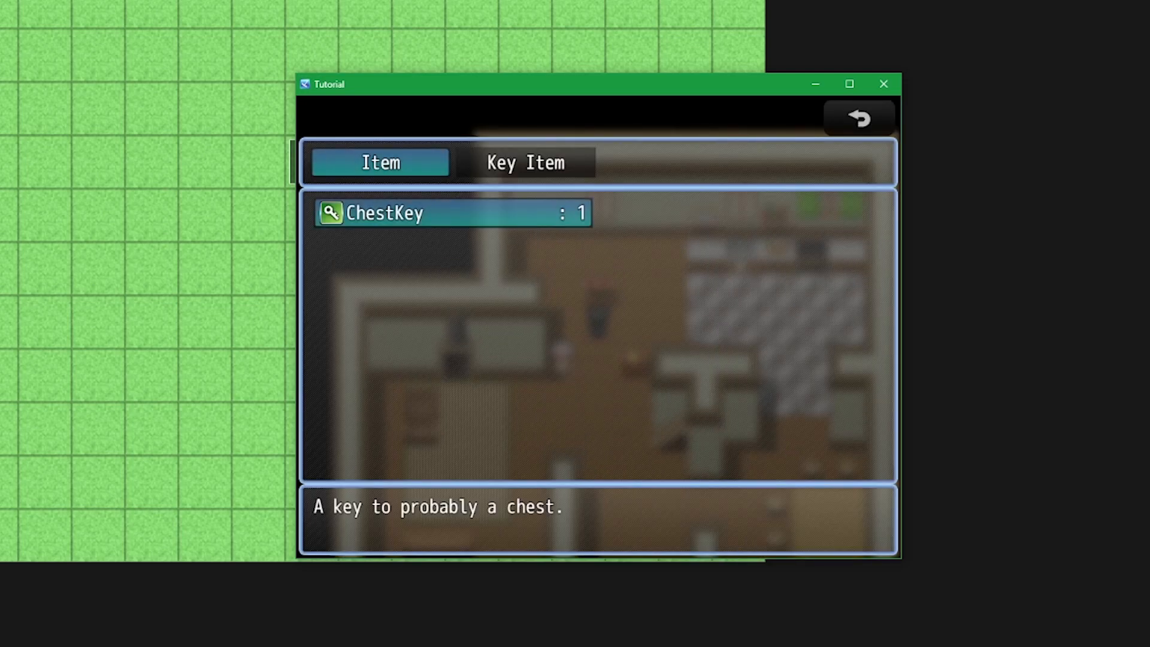
{"action": "key", "text": "Escape"}
{"action": "key", "text": "Escape"}
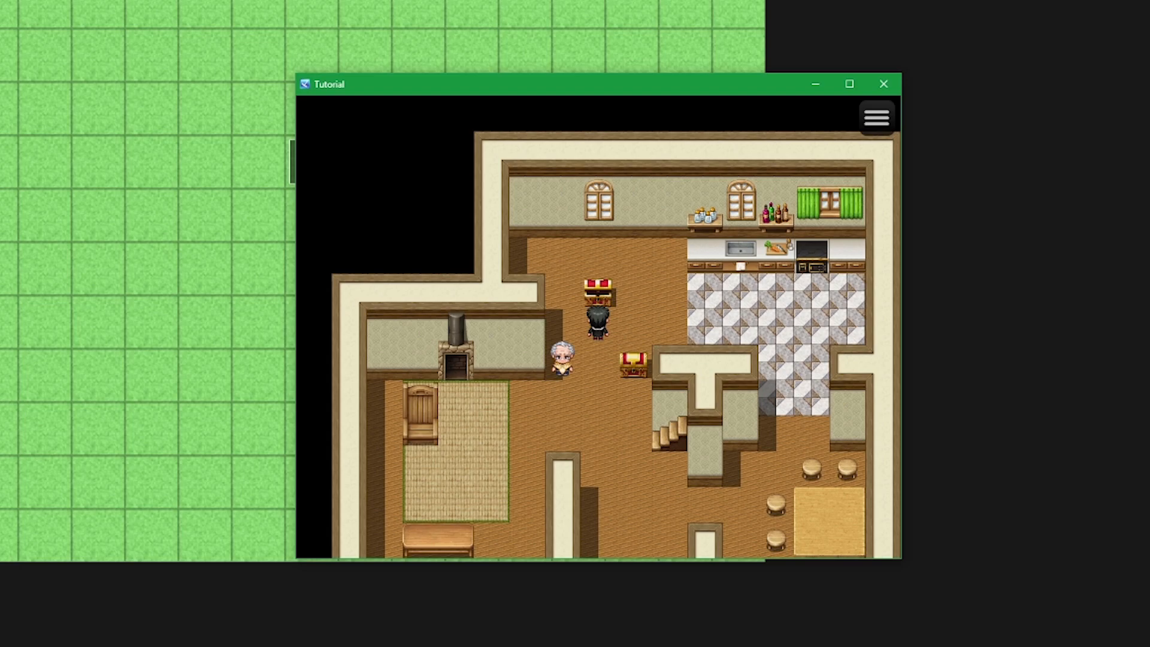
{"action": "left_click", "coordinate": [877, 91]}
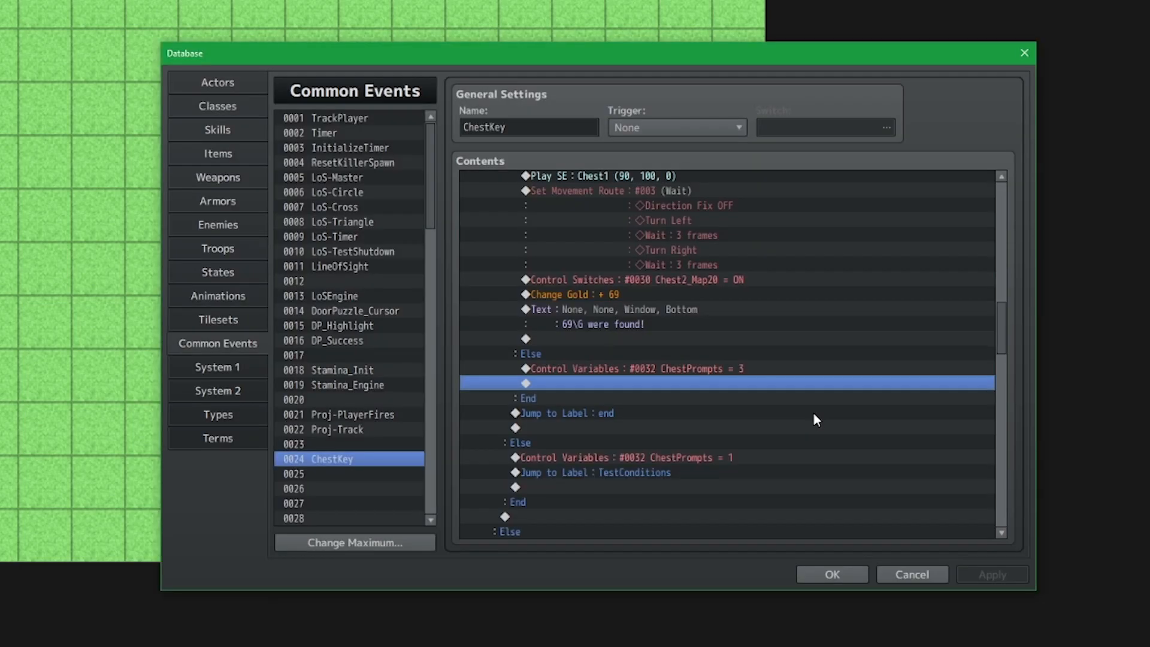
Move the Jump to Label: end command into the Chest2_Map20 is OFF branch, directly below its 69\G message.
{"action": "left_click", "coordinate": [814, 402]}
{"action": "left_click", "coordinate": [822, 412]}
{"action": "scroll", "coordinate": [834, 433], "scroll_direction": "up", "scroll_amount": 3}
{"action": "scroll", "coordinate": [834, 433], "scroll_direction": "down", "scroll_amount": 3}
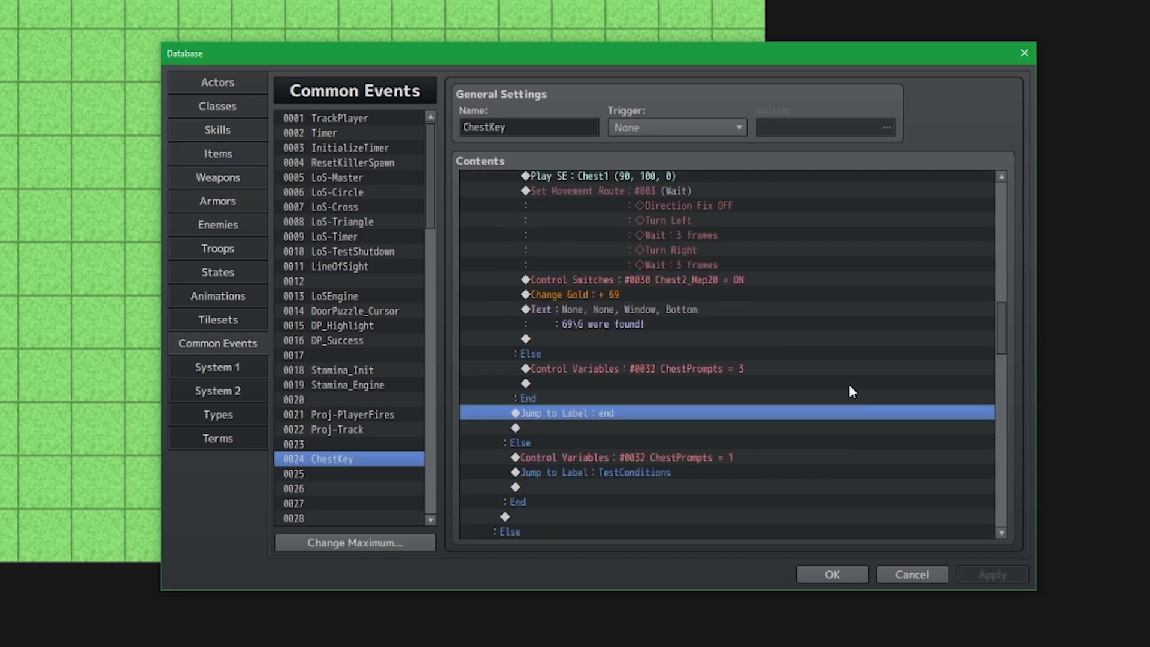
{"action": "key", "text": "Delete"}
{"action": "left_click", "coordinate": [838, 339]}
{"action": "key", "text": "ctrl+v"}
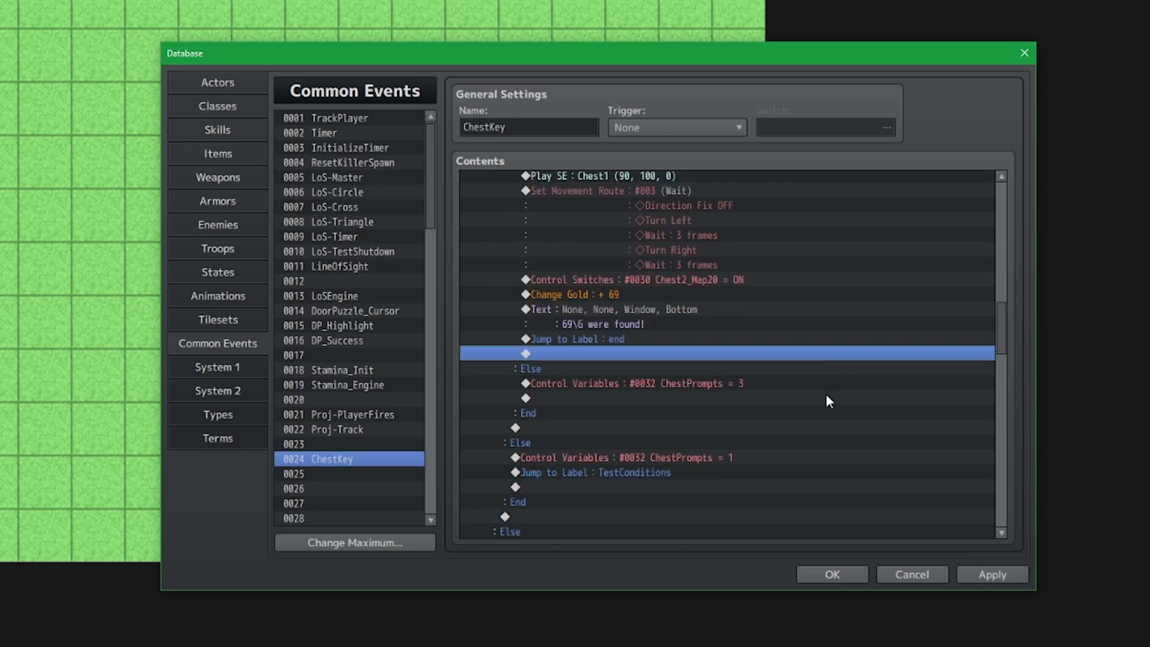
Copy the Jump to Label: TestConditions command below ChestPrompts = 3 in the Else branch of Chest2_Map20 is OFF.
{"action": "left_click", "coordinate": [764, 473]}
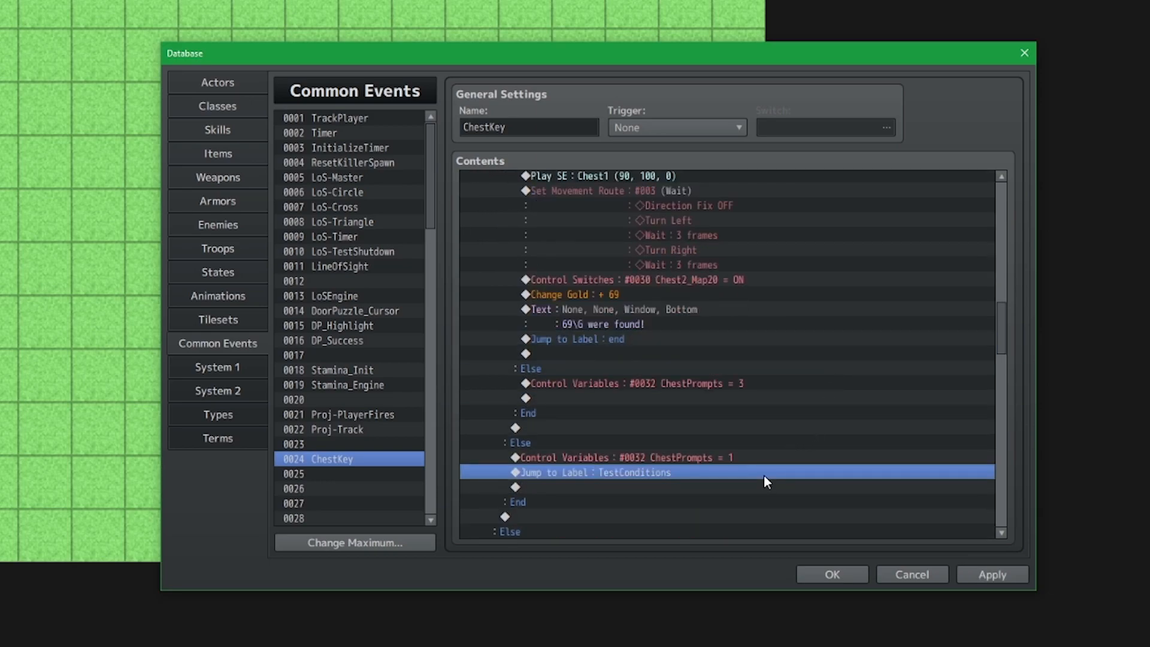
{"action": "left_click", "coordinate": [785, 399]}
{"action": "key", "text": "ctrl+v"}
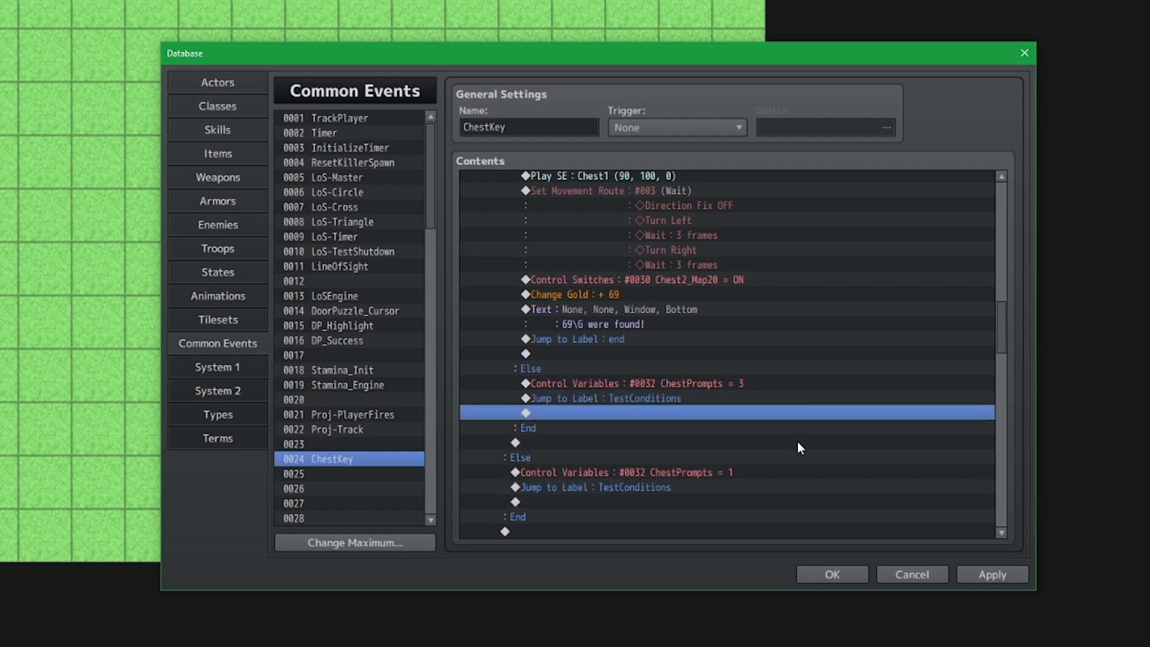
Paste Jump to Label: TestConditions below ChestPrompts = 3 in the Else branch of Chest1_Map20 is OFF.
{"action": "scroll", "coordinate": [828, 487], "scroll_direction": "down", "scroll_amount": 1}
{"action": "scroll", "coordinate": [828, 487], "scroll_direction": "up", "scroll_amount": 6}
{"action": "scroll", "coordinate": [828, 488], "scroll_direction": "up", "scroll_amount": 10}
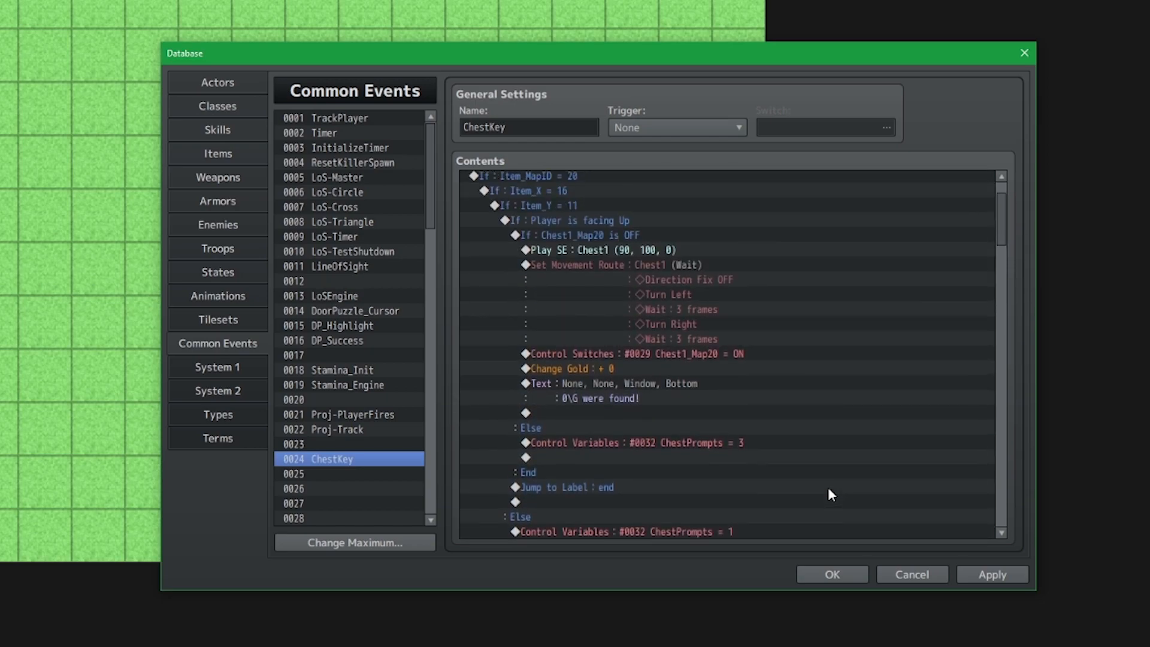
{"action": "left_click", "coordinate": [805, 459]}
{"action": "key", "text": "ctrl+v"}
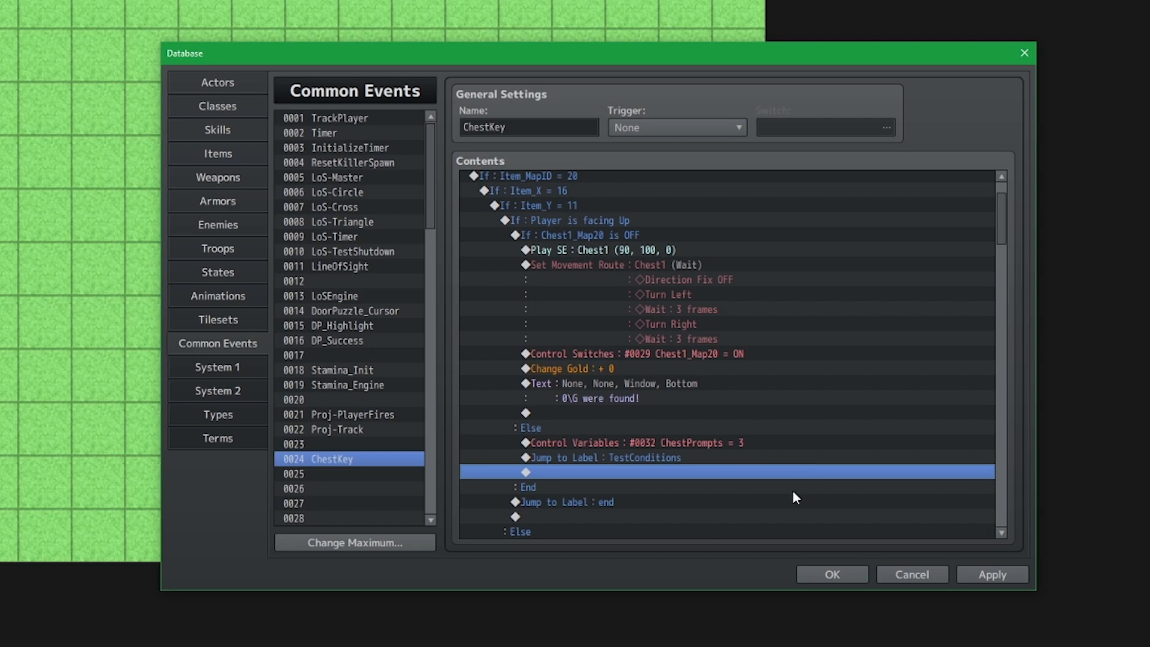
Move the Jump to Label: end command into the Chest1_Map20 is OFF branch, directly below its 0\G message.
{"action": "left_click", "coordinate": [734, 504]}
{"action": "key", "text": "ctrl+x"}
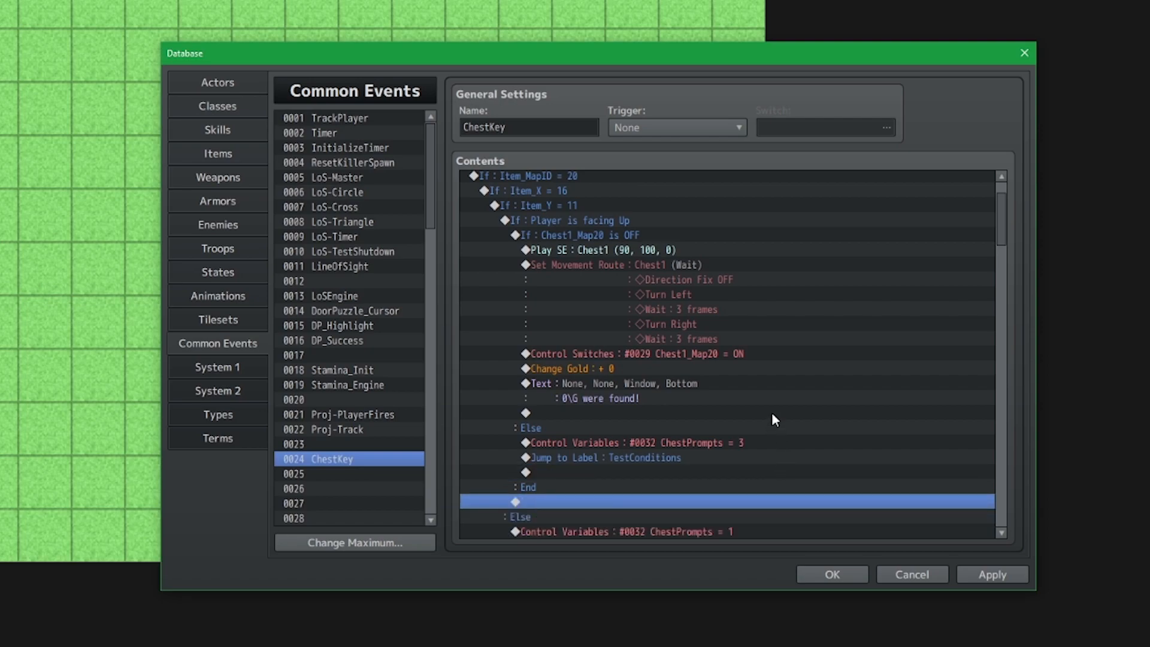
{"action": "left_click", "coordinate": [772, 412]}
{"action": "key", "text": "ctrl+v"}
Review the label jumps in the Map20 and Map21 chest branches, plus the TestConditions label, prompt conditions and end label.
{"action": "scroll", "coordinate": [772, 412], "scroll_direction": "down", "scroll_amount": 2}
{"action": "scroll", "coordinate": [721, 378], "scroll_direction": "down", "scroll_amount": 6}
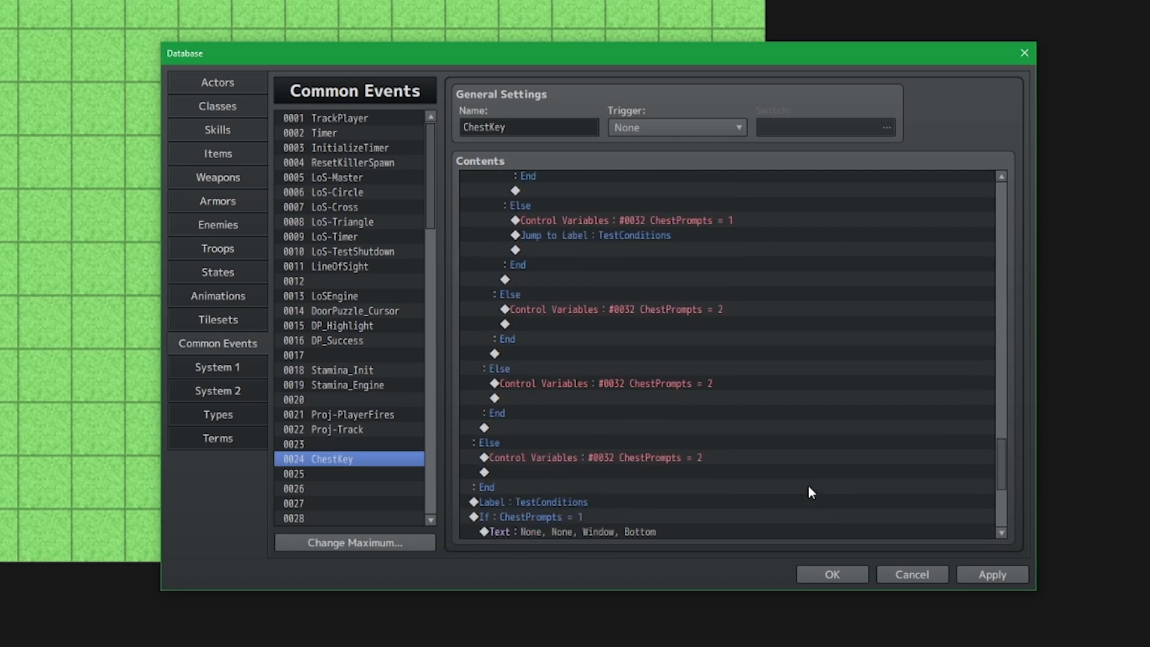
{"action": "scroll", "coordinate": [814, 483], "scroll_direction": "up", "scroll_amount": 4}
{"action": "scroll", "coordinate": [823, 480], "scroll_direction": "up", "scroll_amount": 10}
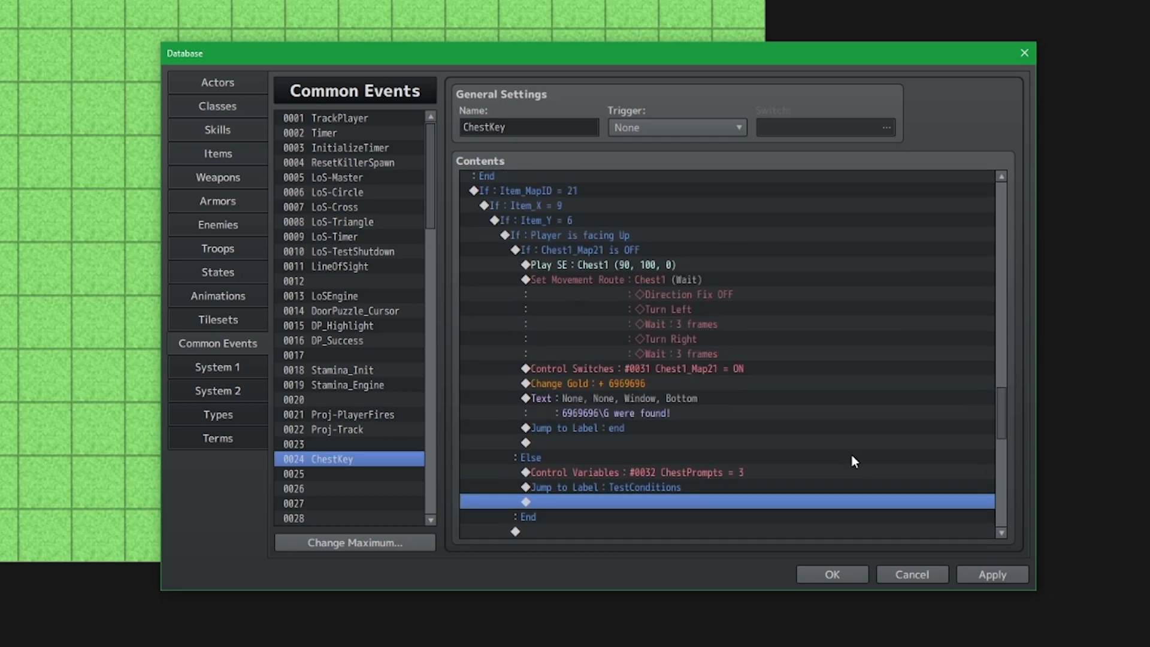
{"action": "scroll", "coordinate": [861, 449], "scroll_direction": "up", "scroll_amount": 3}
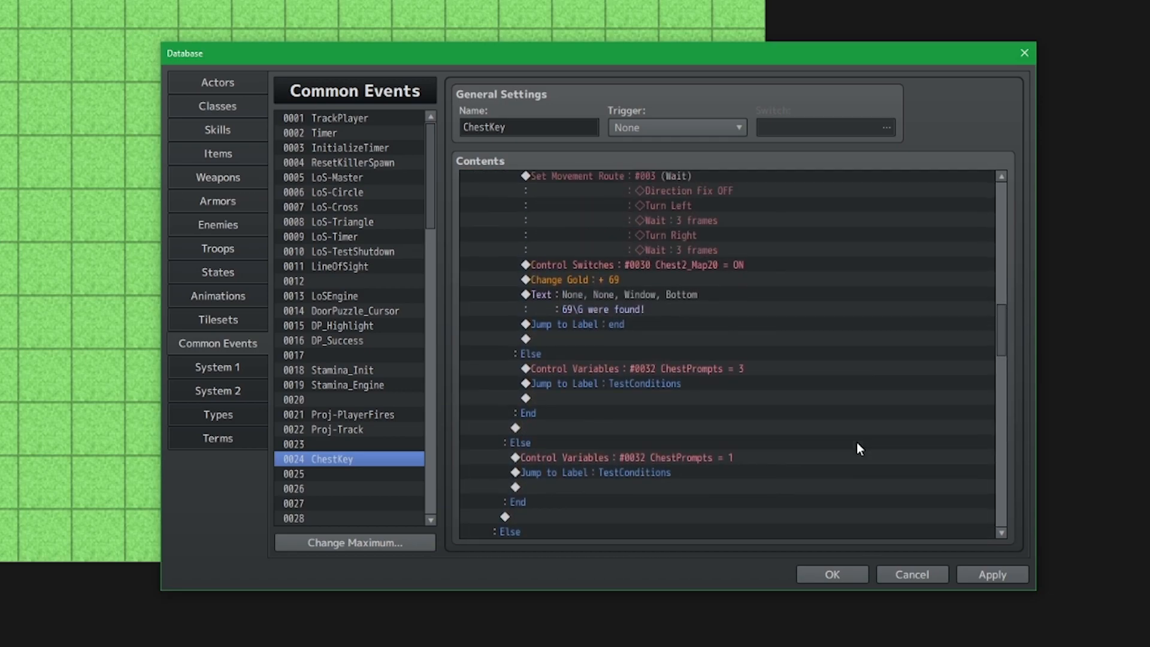
{"action": "scroll", "coordinate": [876, 454], "scroll_direction": "down", "scroll_amount": 3}
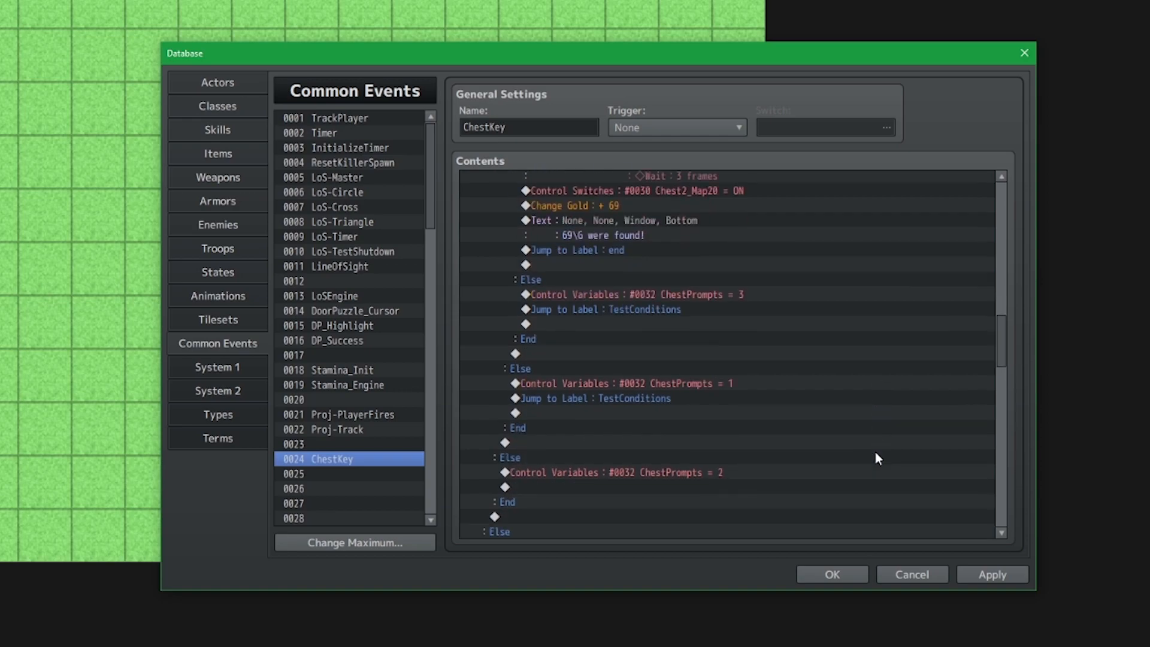
{"action": "left_click", "coordinate": [756, 256]}
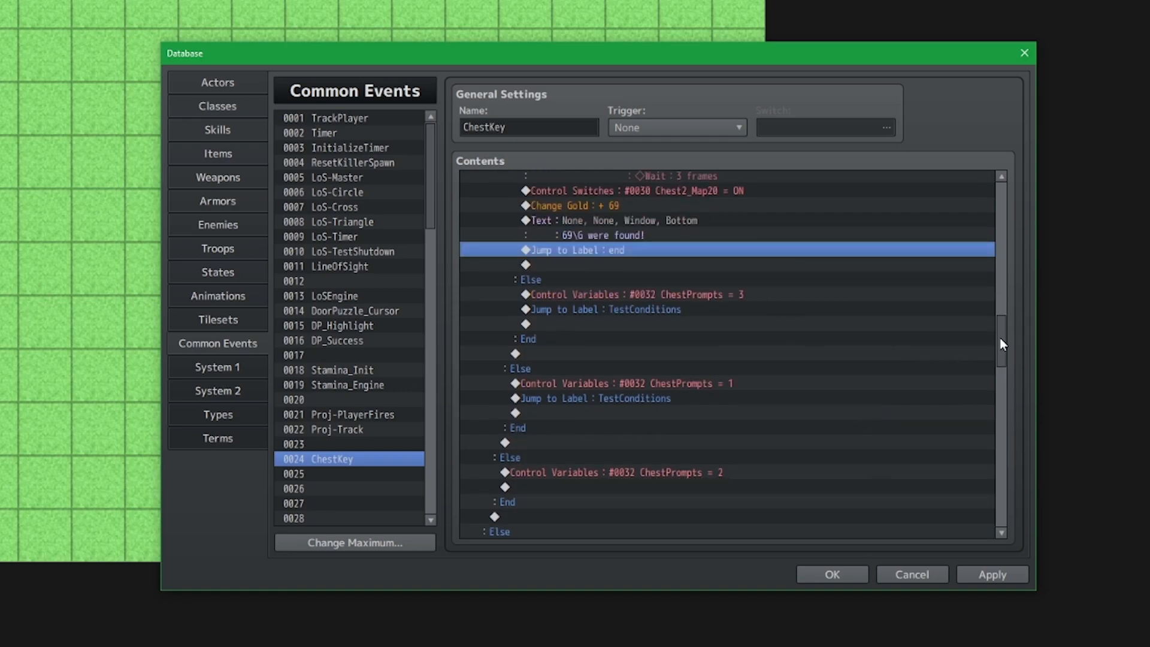
{"action": "left_click_drag", "start_coordinate": [1000, 337], "coordinate": [920, 538]}
{"action": "left_click", "coordinate": [797, 519]}
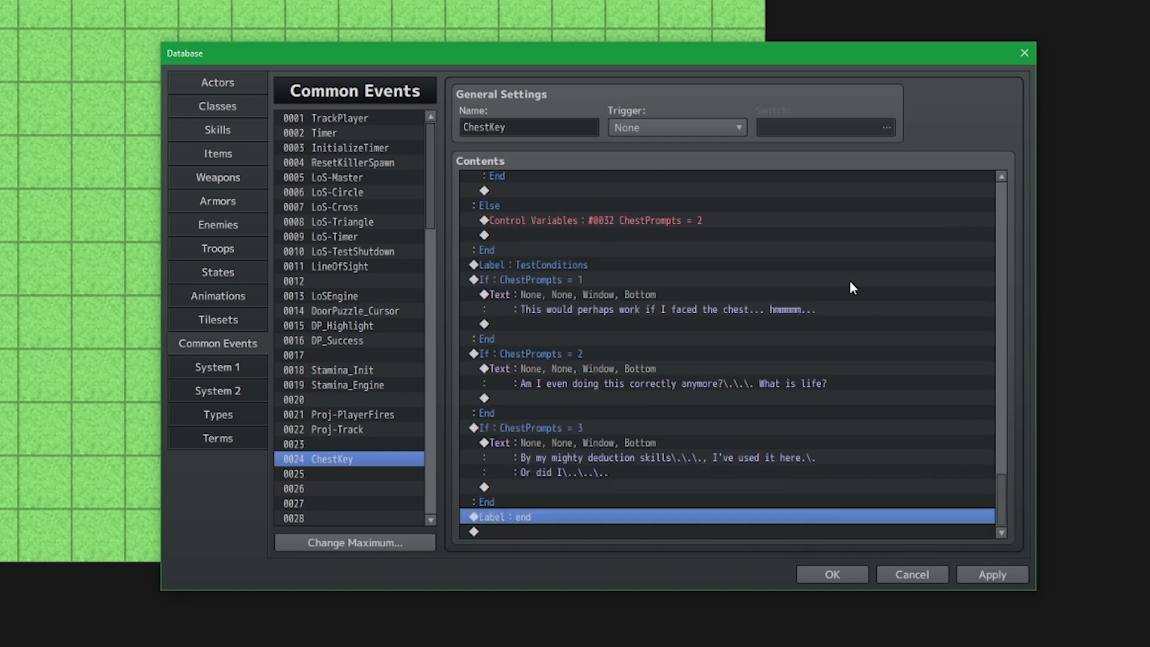
{"action": "left_click", "coordinate": [850, 252]}
{"action": "left_click", "coordinate": [861, 265]}
{"action": "left_click", "coordinate": [818, 429]}
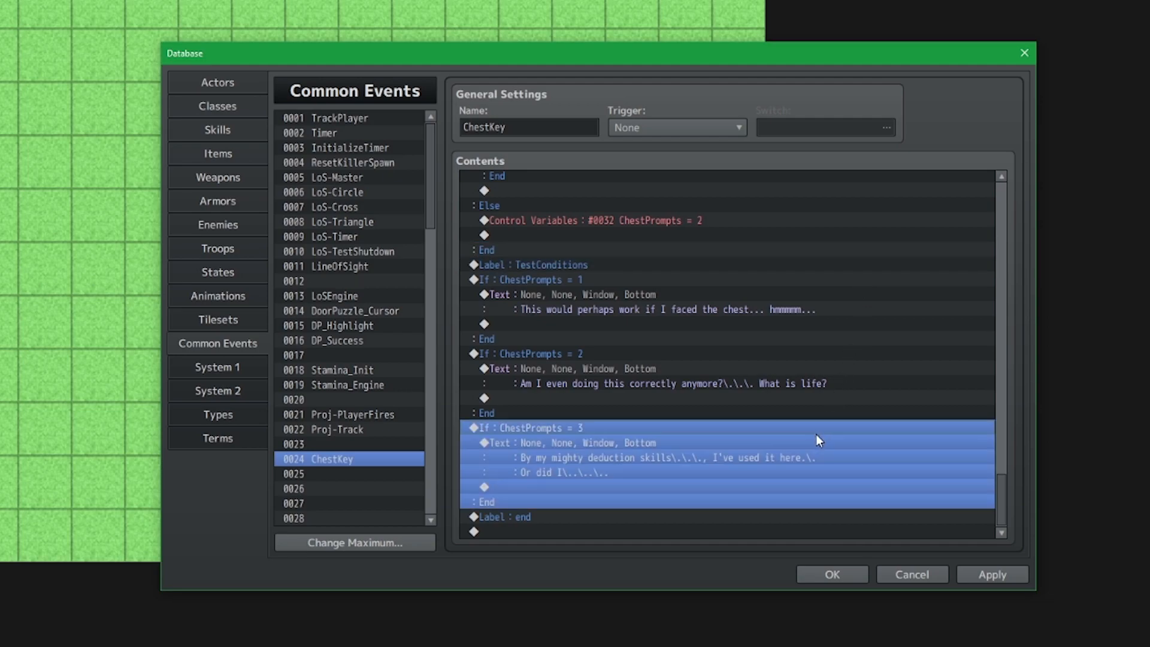
{"action": "left_click_drag", "start_coordinate": [996, 497], "coordinate": [980, 231]}
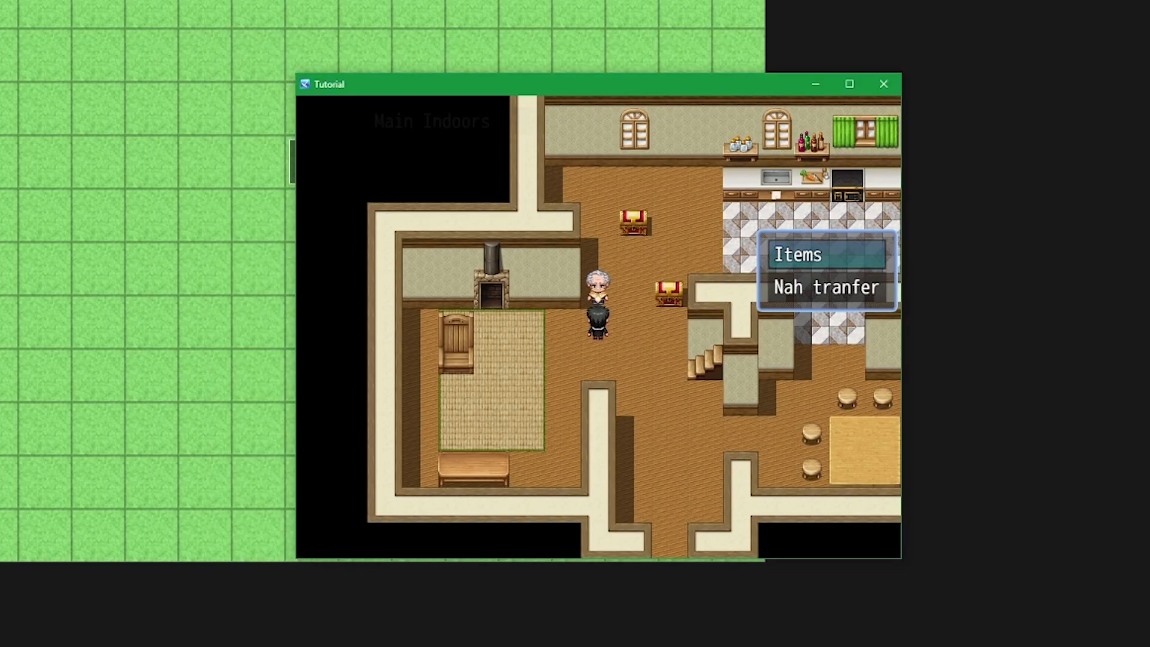
In the playtest, choose Items from the old NPC and use the ChestKey on open floor away from the chests.
{"action": "key", "text": "Return"}
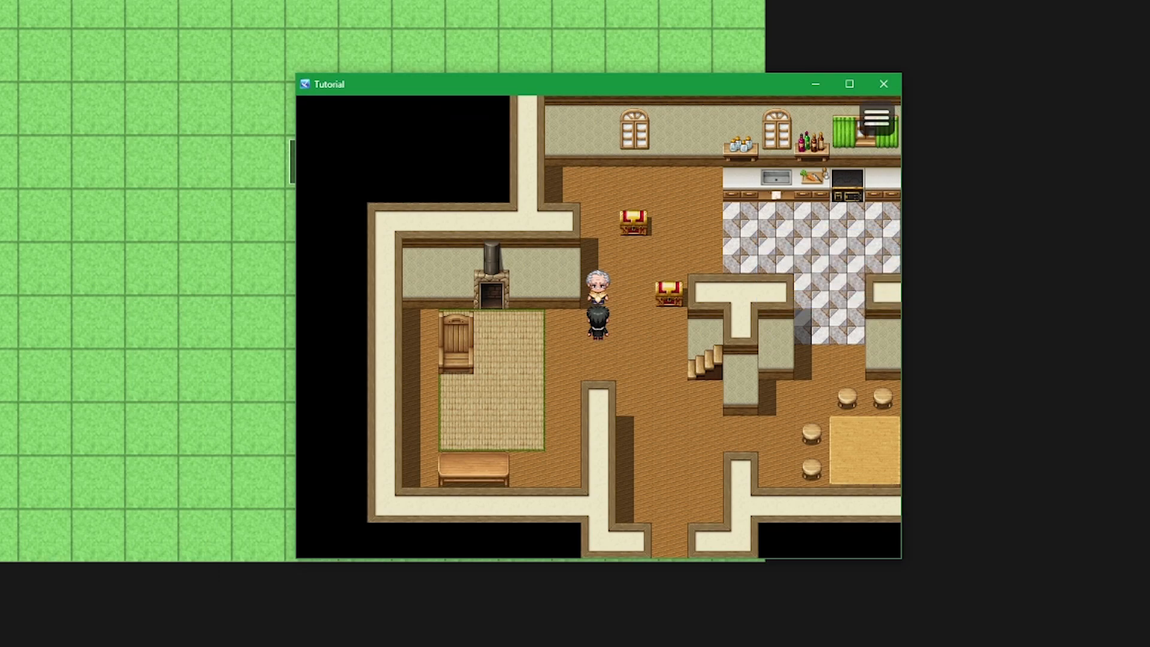
{"action": "key", "text": "Escape"}
{"action": "key", "text": "Return"}
{"action": "key", "text": "Return"}
{"action": "key", "text": "Return"}
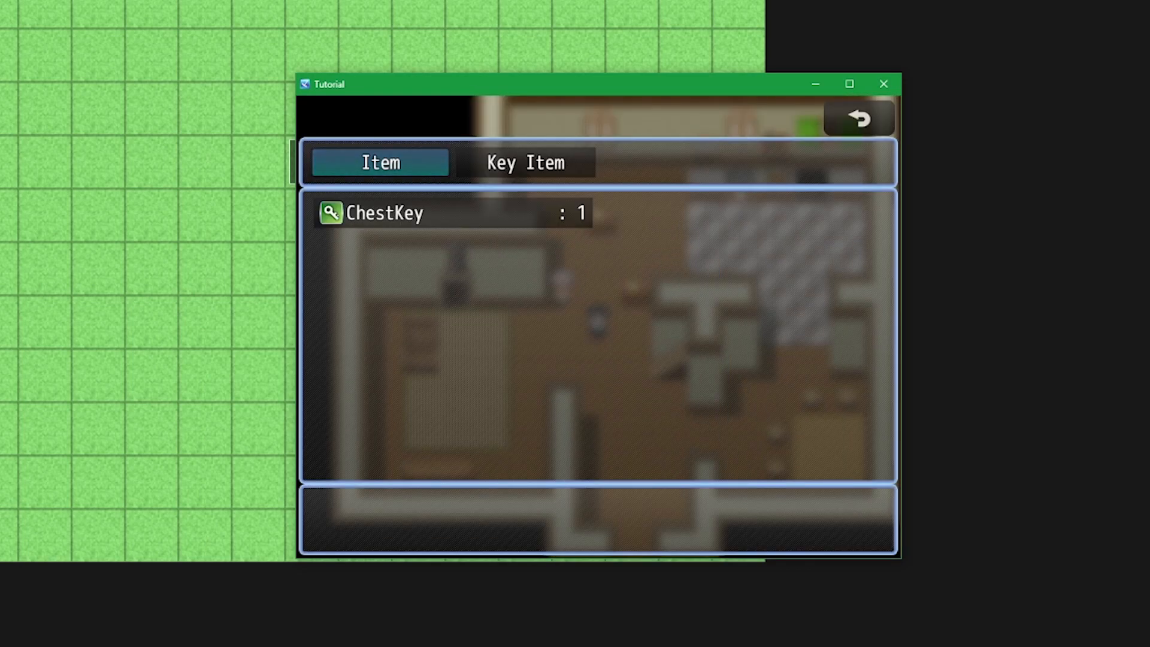
{"action": "key", "text": "Return"}
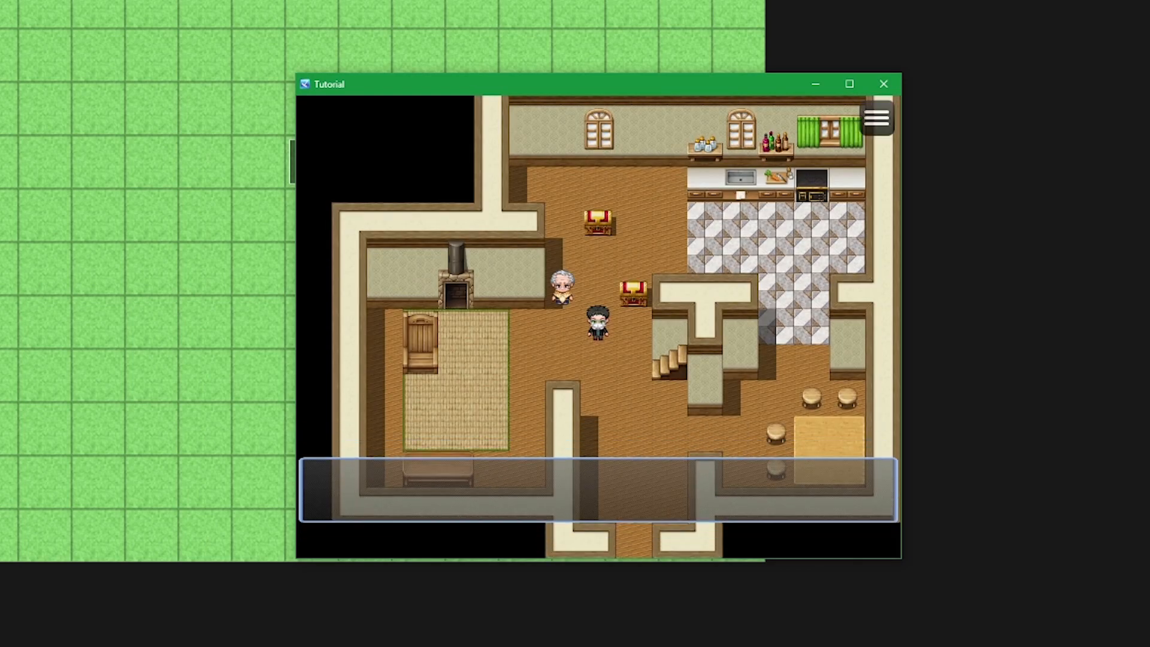
Walk to the tile below the upper chest, use the ChestKey while facing away from it, and dismiss the message.
{"action": "key", "text": "Up"}
{"action": "key", "text": "Up"}
{"action": "key", "text": "Escape"}
{"action": "key", "text": "Return"}
{"action": "key", "text": "Return"}
{"action": "key", "text": "Return"}
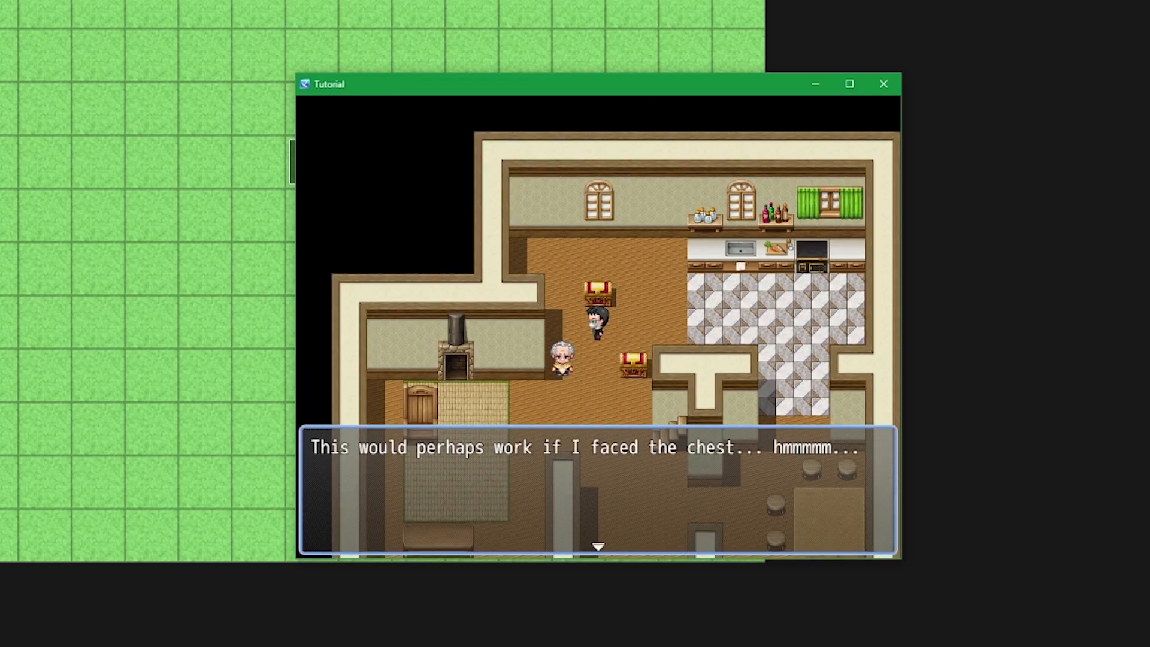
{"action": "key", "text": "Return"}
Face the upper chest, open it with the ChestKey and dismiss the found-gold message.
{"action": "key", "text": "Up"}
{"action": "key", "text": "Escape"}
{"action": "key", "text": "Return"}
{"action": "key", "text": "Return"}
{"action": "key", "text": "Return"}
{"action": "key", "text": "Return"}
Use the ChestKey again on the already opened upper chest and dismiss its message.
{"action": "key", "text": "Escape"}
{"action": "key", "text": "Return"}
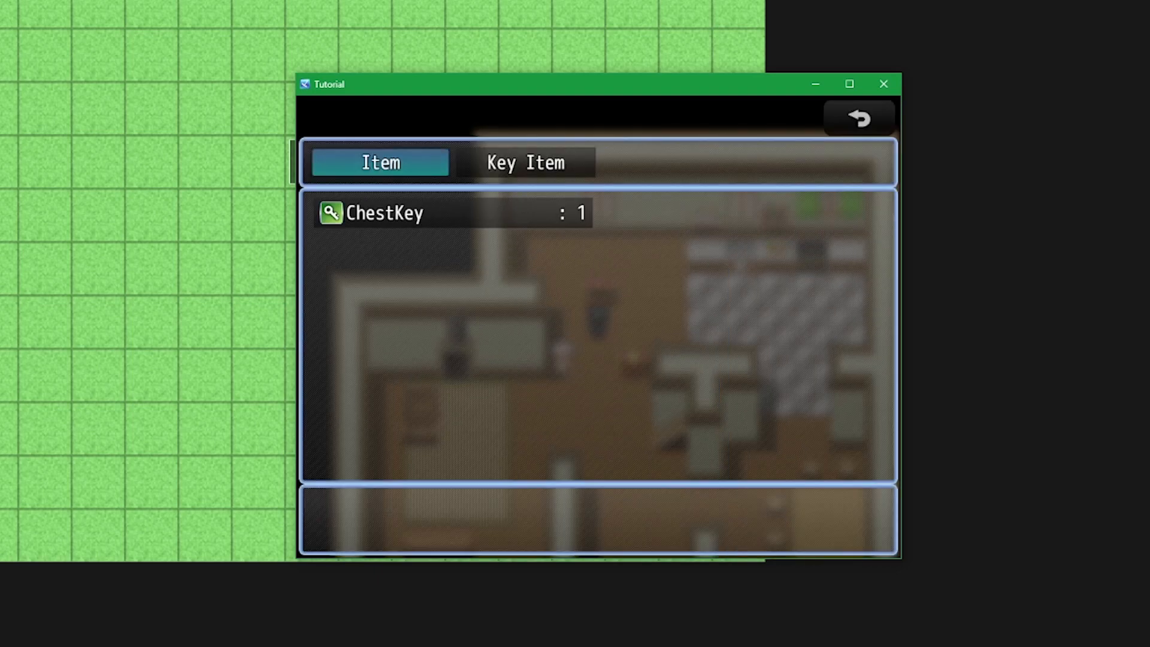
{"action": "key", "text": "Return"}
{"action": "key", "text": "Return"}
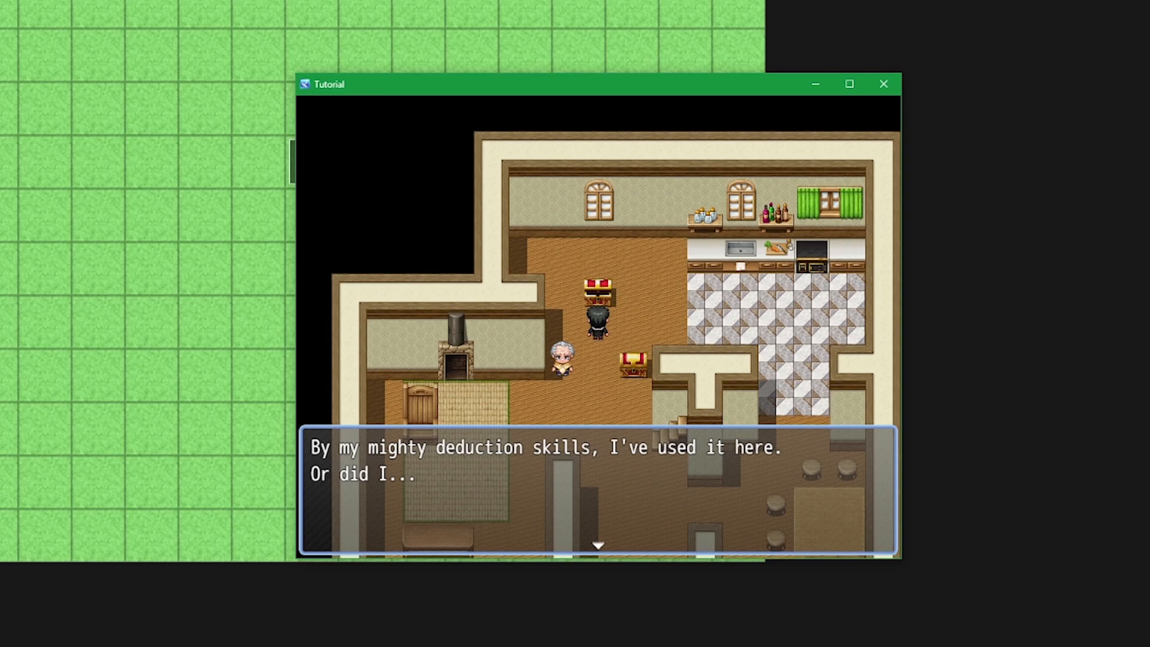
{"action": "key", "text": "Return"}
Walk to the tile below the lower chest and use the ChestKey while facing right, away from the chest.
{"action": "key", "text": "Down"}
{"action": "key", "text": "Down"}
{"action": "key", "text": "Right"}
{"action": "key", "text": "Escape"}
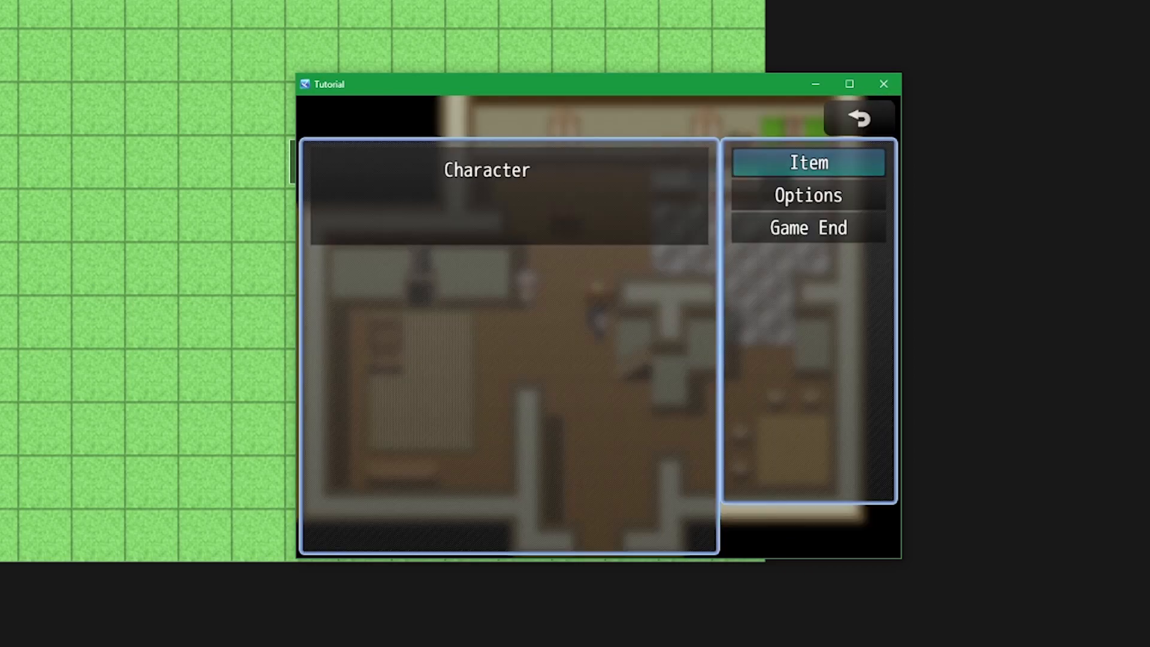
{"action": "key", "text": "Return"}
{"action": "key", "text": "Return"}
{"action": "key", "text": "Return"}
{"action": "key", "text": "Return"}
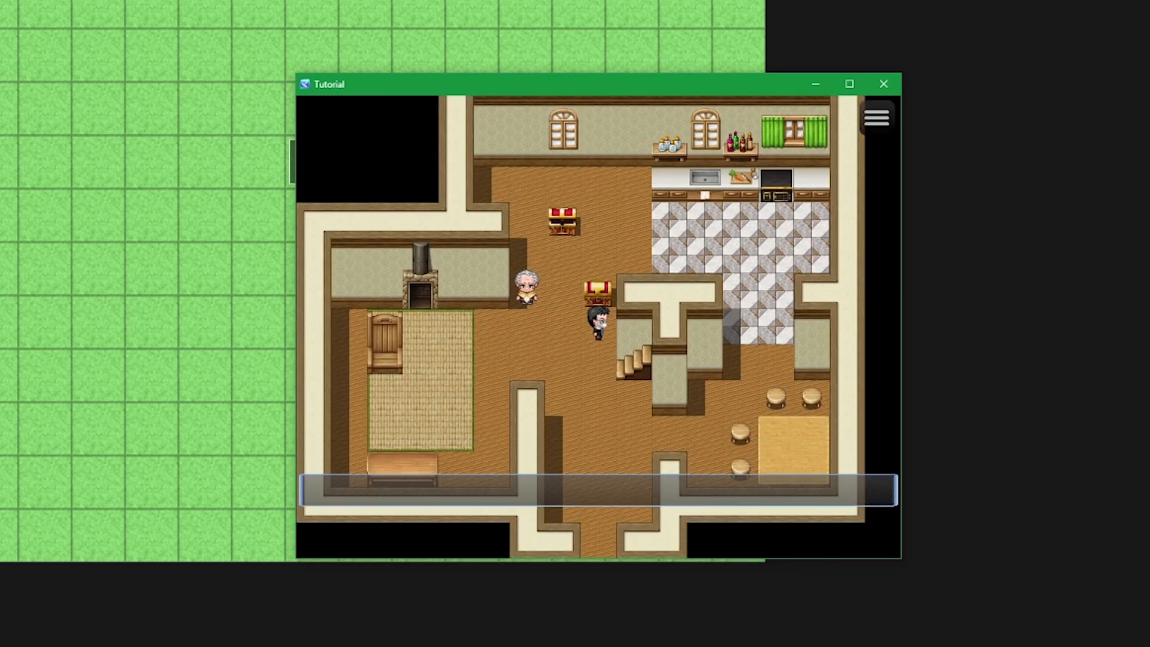
Face up toward the lower chest, open it with the ChestKey and dismiss its message.
{"action": "key", "text": "Up"}
{"action": "key", "text": "Escape"}
{"action": "key", "text": "Return"}
{"action": "key", "text": "Return"}
{"action": "key", "text": "Return"}
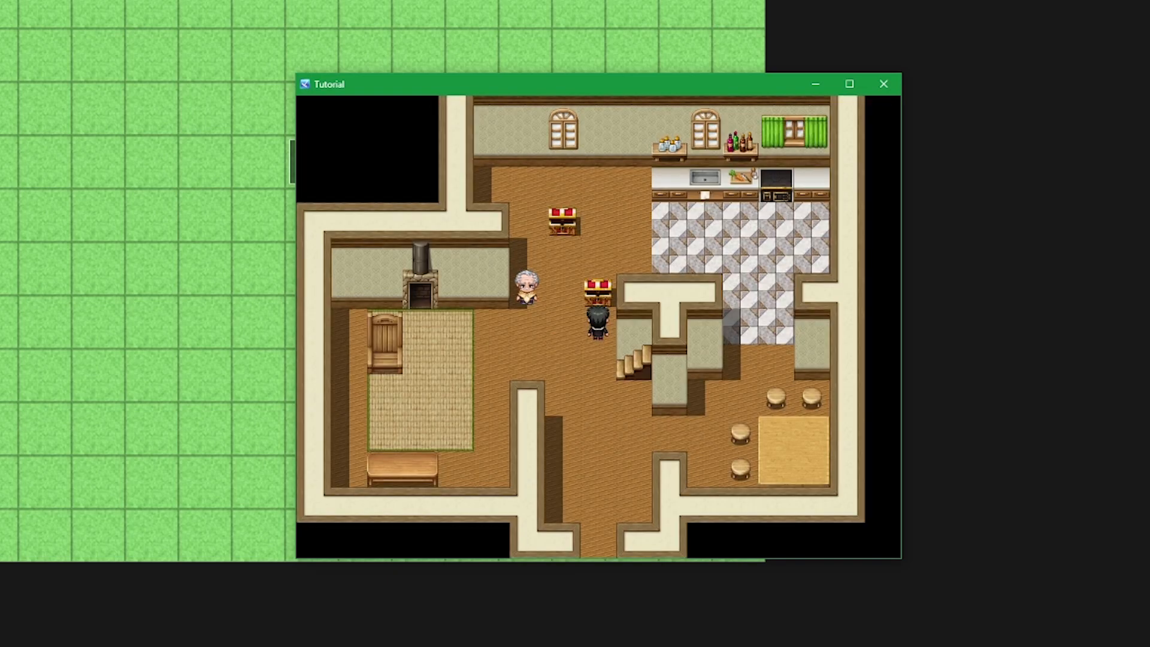
{"action": "key", "text": "Return"}
Use the ChestKey a second time on the opened lower chest and dismiss the prompt.
{"action": "key", "text": "Escape"}
{"action": "key", "text": "Return"}
{"action": "key", "text": "Return"}
{"action": "key", "text": "Return"}
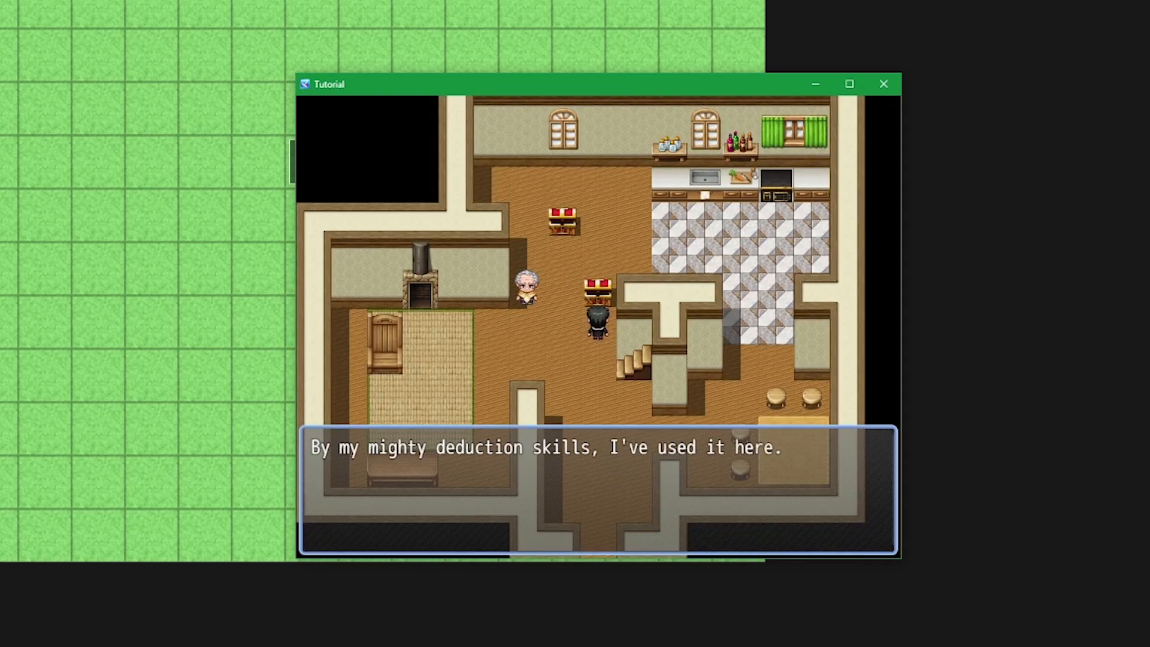
{"action": "key", "text": "Return"}
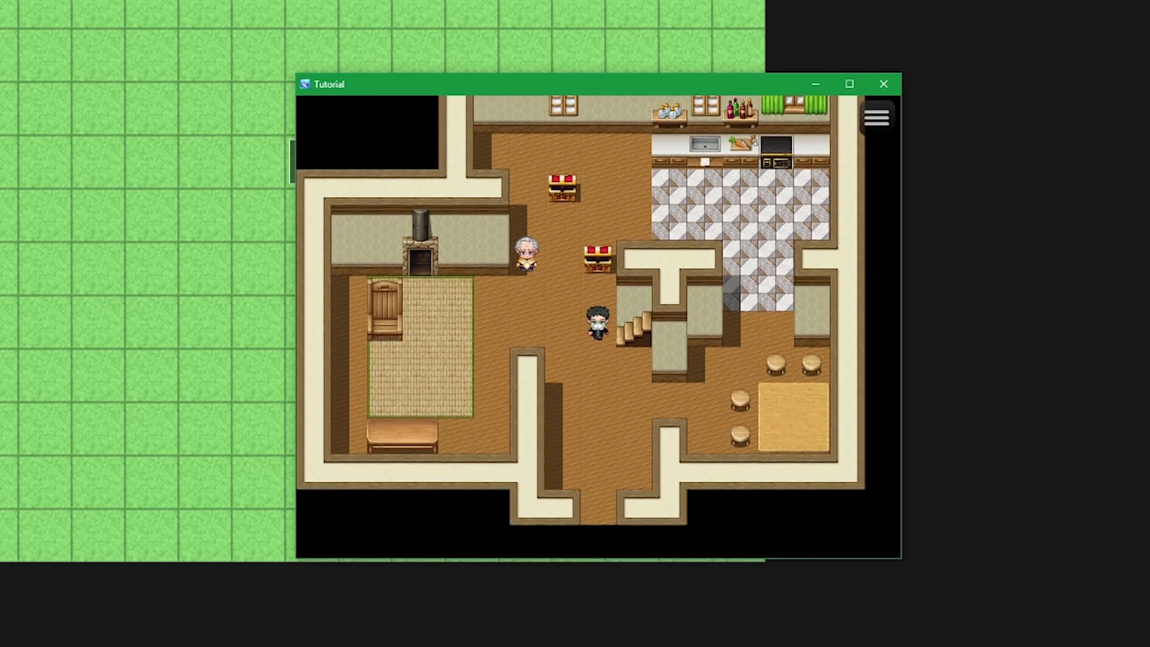
Use the ChestKey one tile farther down from the opened lower chest and dismiss its message.
{"action": "key", "text": "Escape"}
{"action": "key", "text": "Return"}
{"action": "key", "text": "Return"}
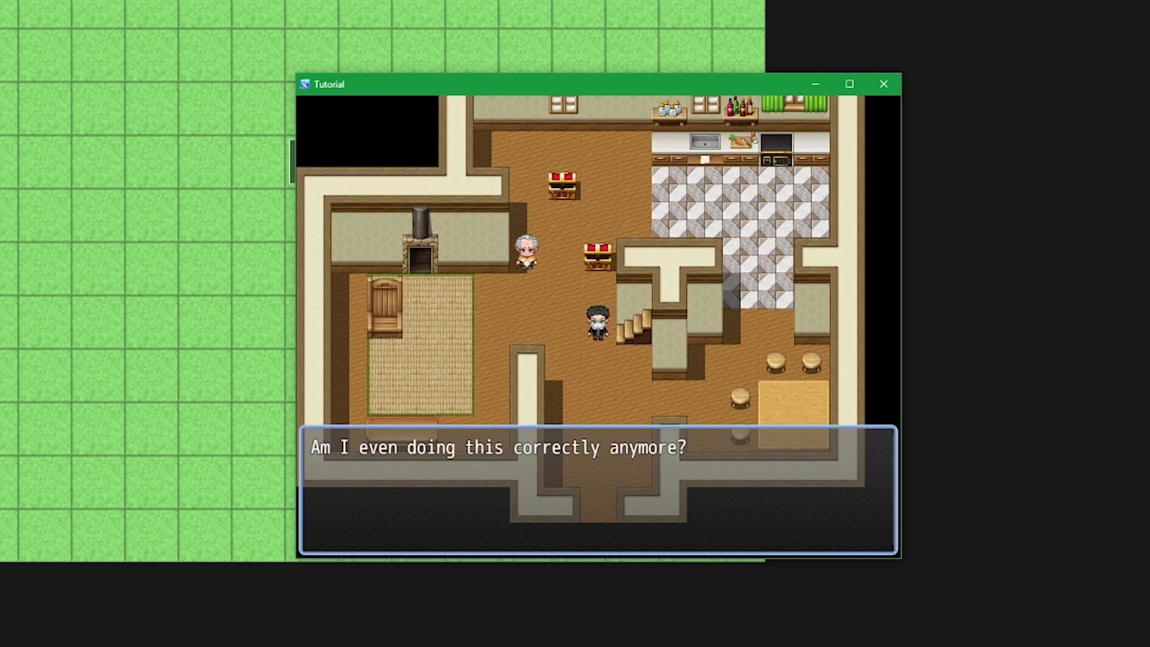
{"action": "key", "text": "Return"}
Walk back to the old NPC, talk to him and choose Nah tranfer to change maps.
{"action": "key", "text": "Left"}
{"action": "key", "text": "Up"}
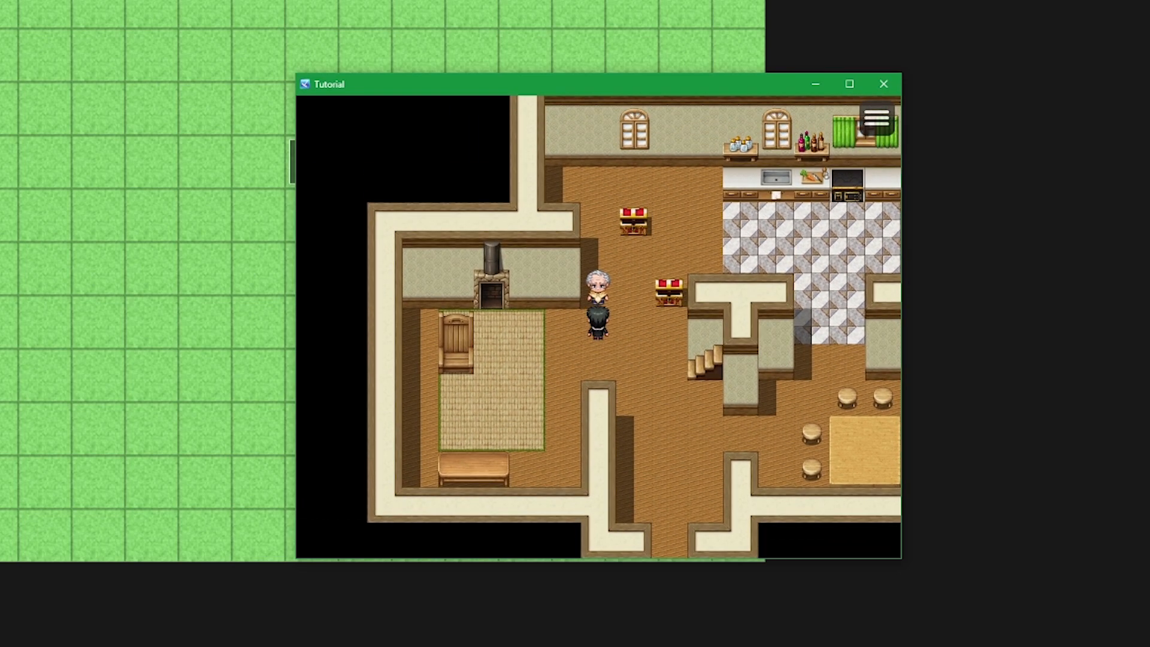
{"action": "key", "text": "Return"}
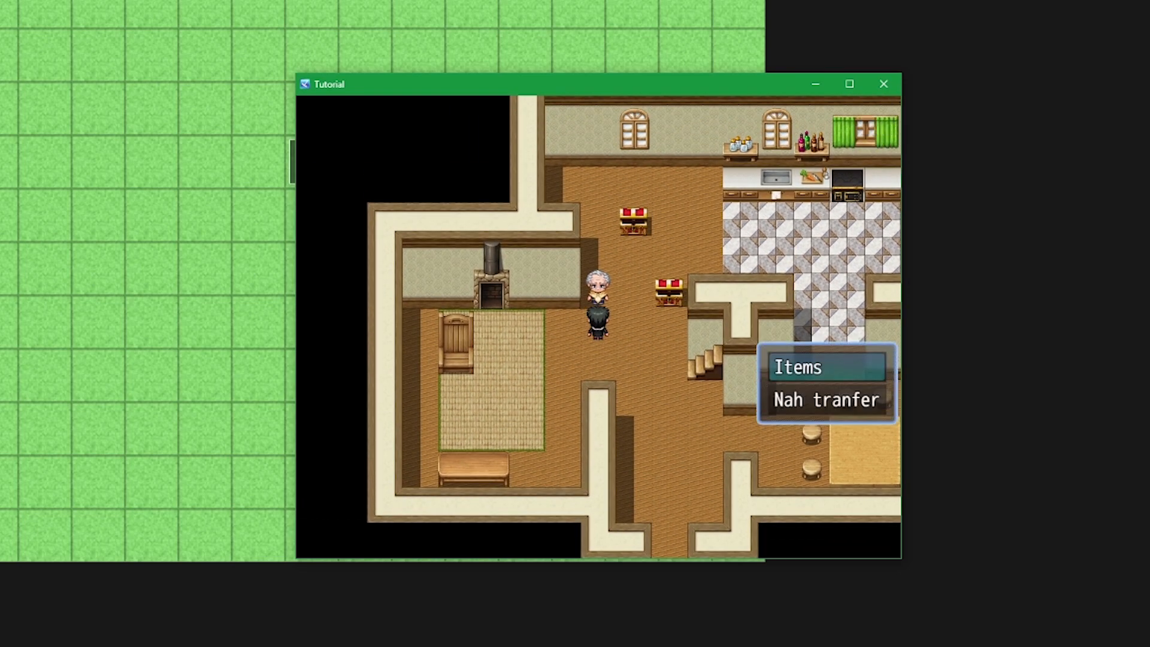
{"action": "key", "text": "Down"}
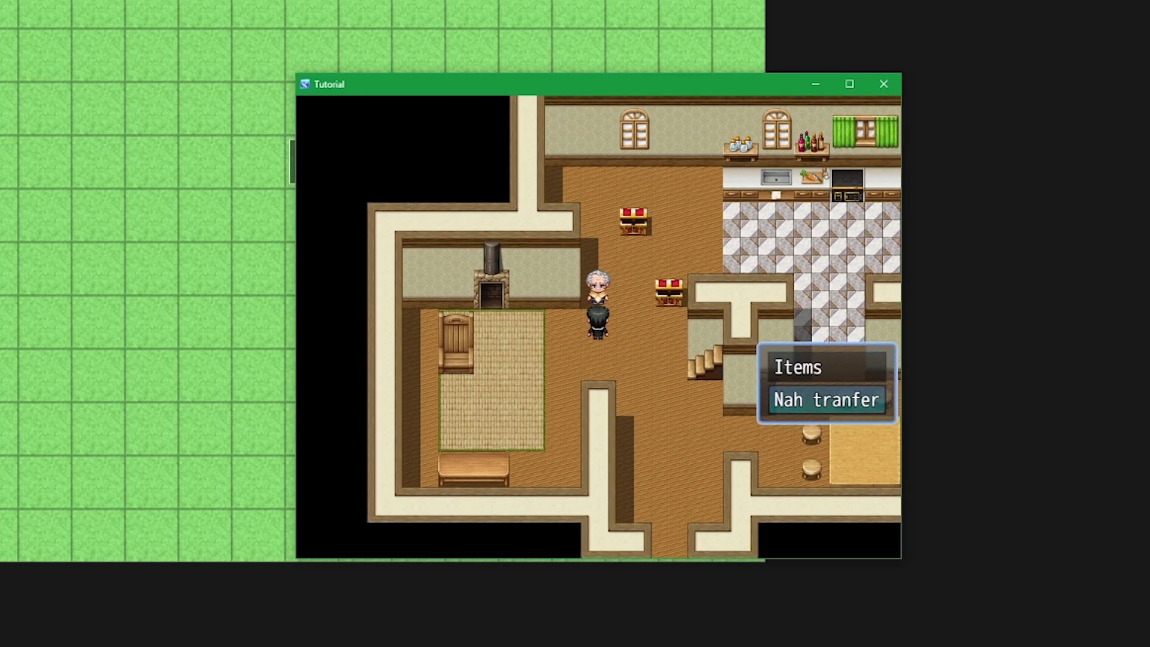
{"action": "key", "text": "Return"}
On the grass map, face down away from the chest and use the ChestKey.
{"action": "key", "text": "Down"}
{"action": "key", "text": "Escape"}
{"action": "key", "text": "Return"}
{"action": "key", "text": "Return"}
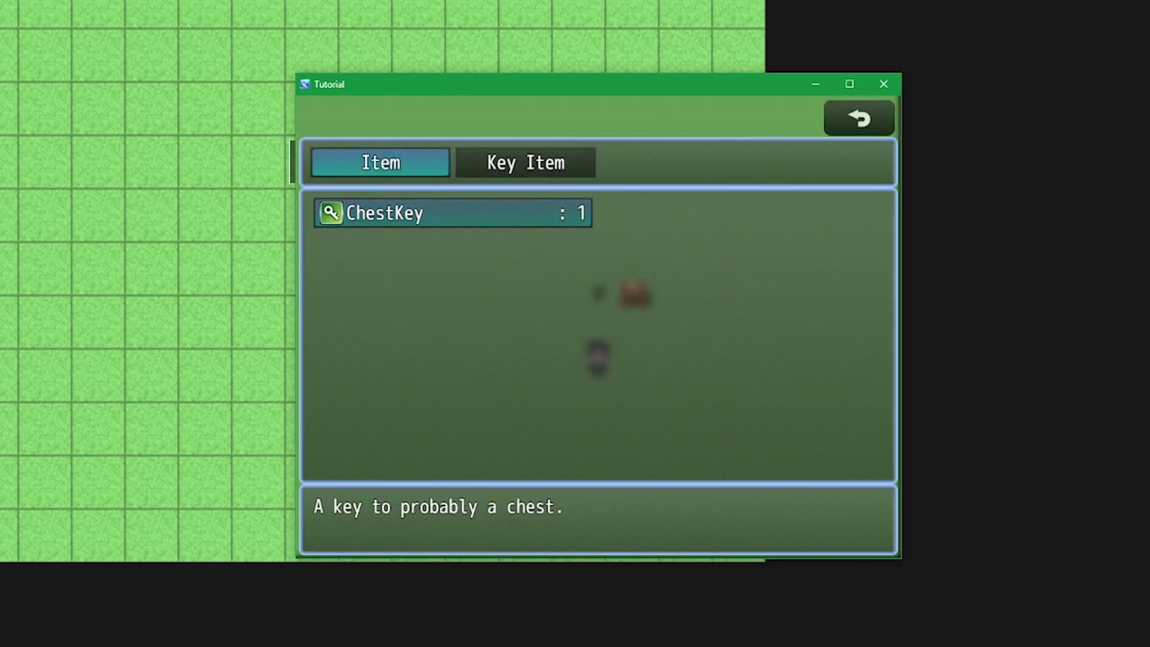
{"action": "key", "text": "Return"}
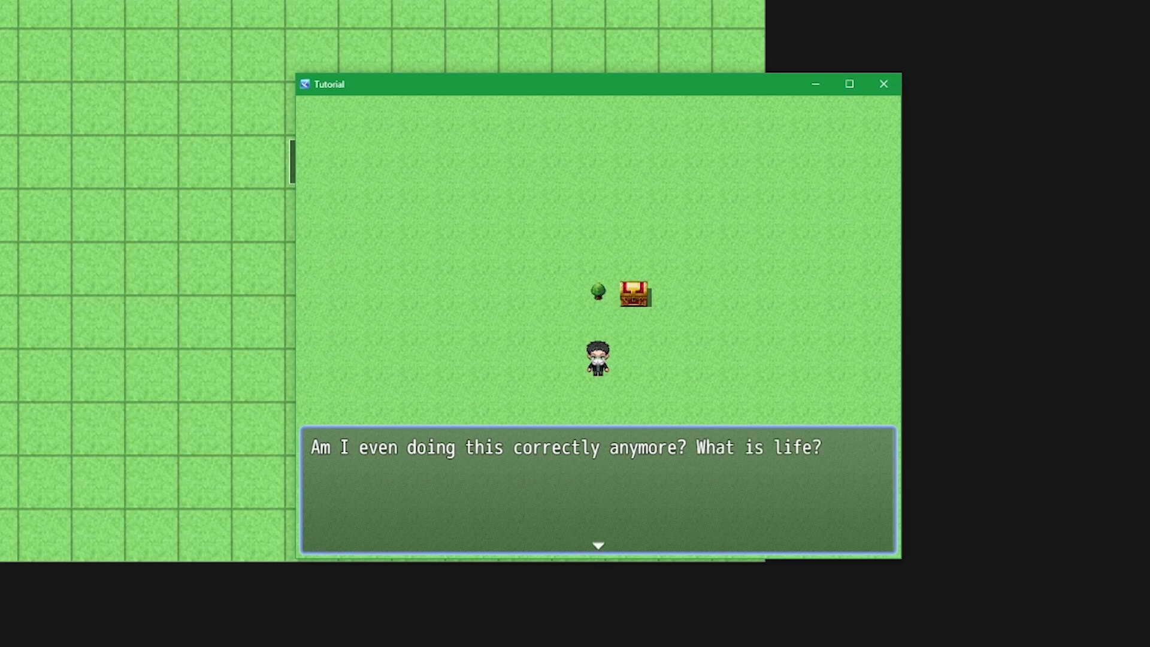
Dismiss the message, stand directly below the grass-map chest facing left, use the ChestKey and dismiss its prompt.
{"action": "key", "text": "Return"}
{"action": "key", "text": "Right"}
{"action": "key", "text": "Up"}
{"action": "key", "text": "Left"}
{"action": "key", "text": "Left"}
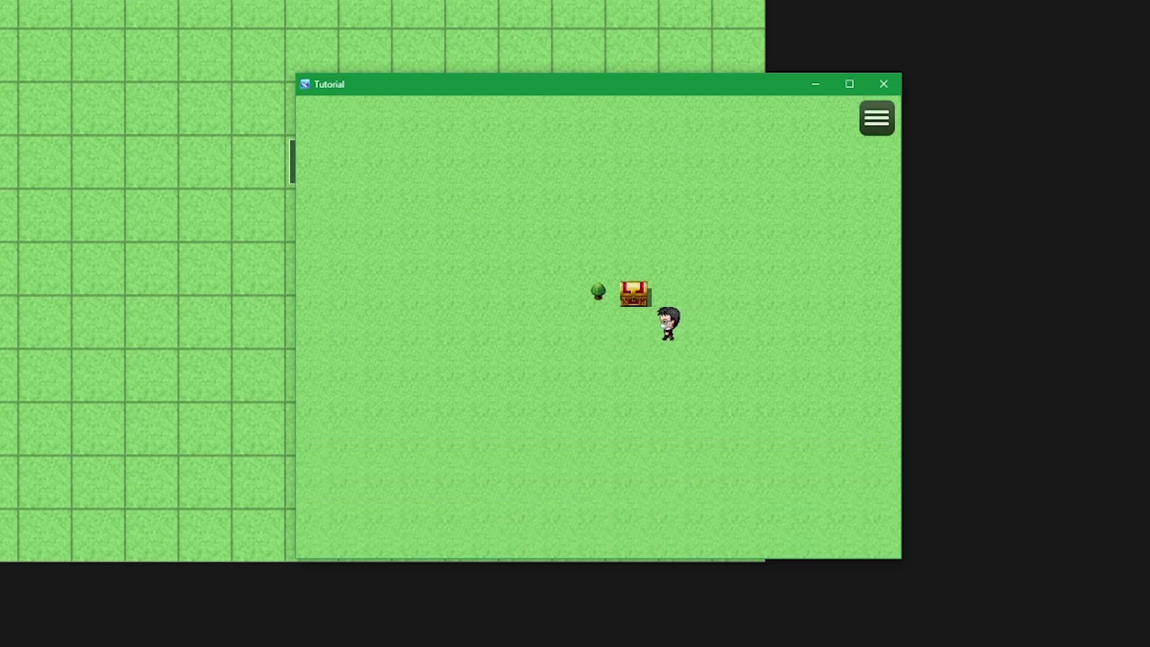
{"action": "key", "text": "Escape"}
{"action": "key", "text": "Return"}
{"action": "key", "text": "Return"}
{"action": "key", "text": "Return"}
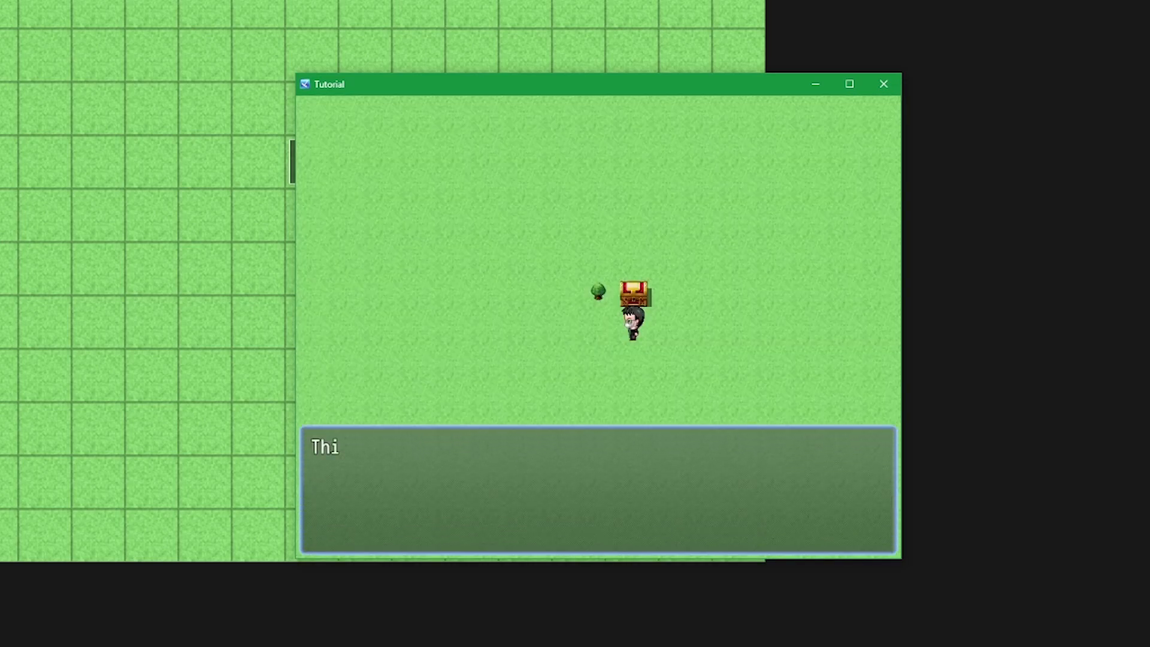
{"action": "key", "text": "Return"}
Face the grass-map chest from below, open it with the ChestKey and dismiss the reward message.
{"action": "key", "text": "Up"}
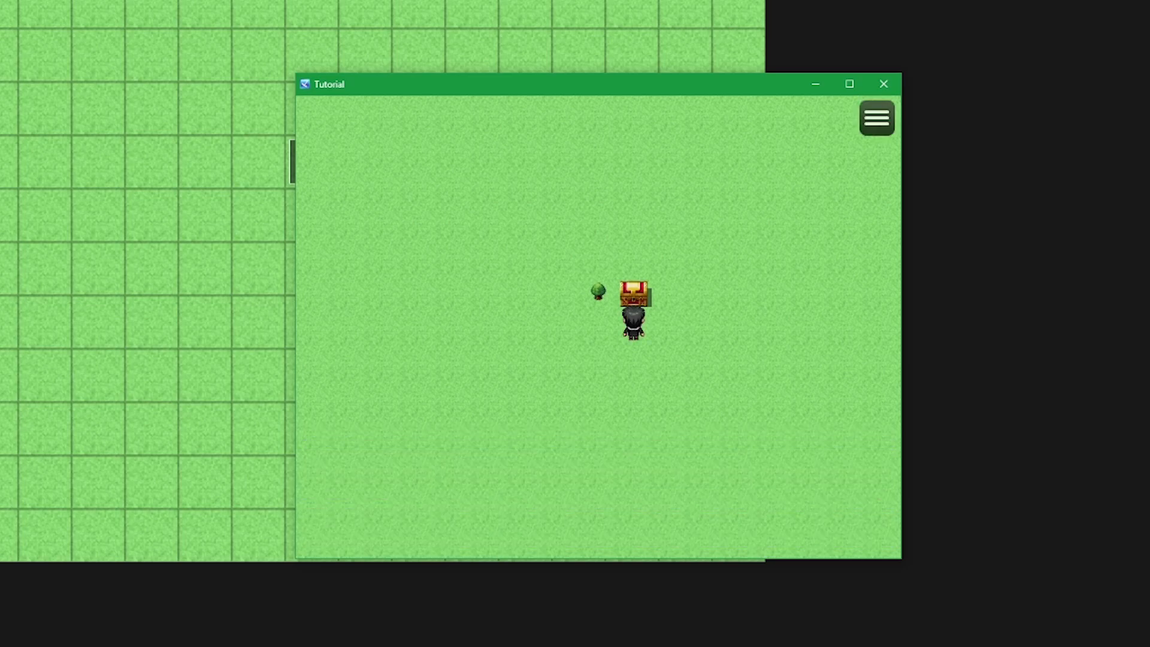
{"action": "key", "text": "Escape"}
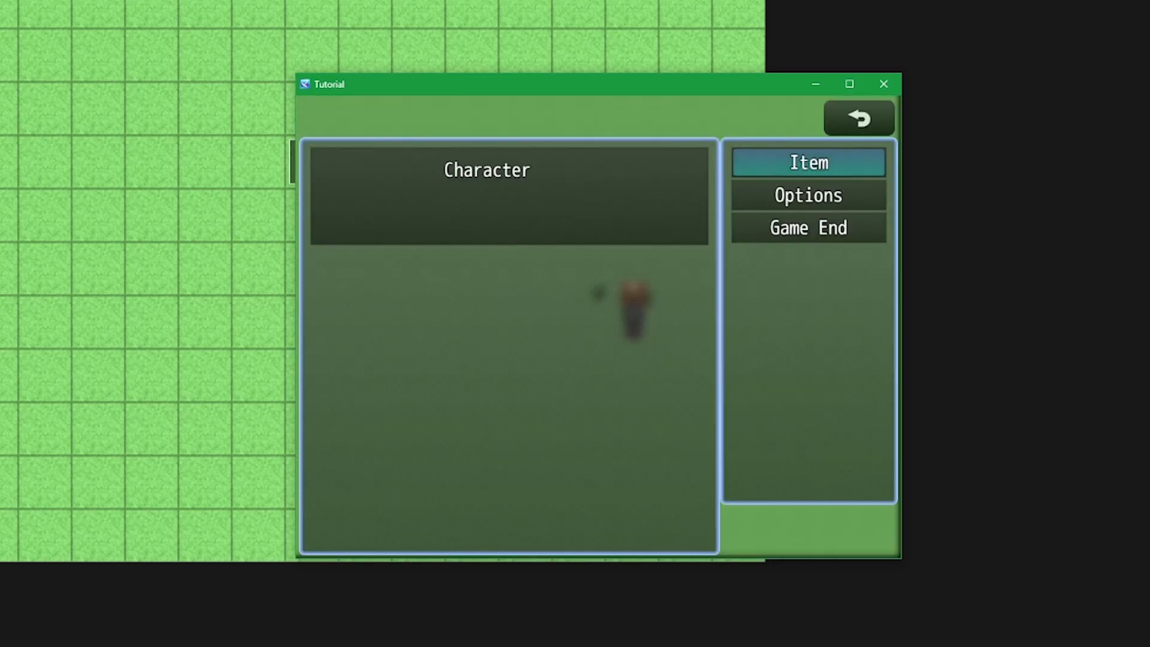
{"action": "key", "text": "Return"}
{"action": "key", "text": "Return"}
{"action": "key", "text": "Return"}
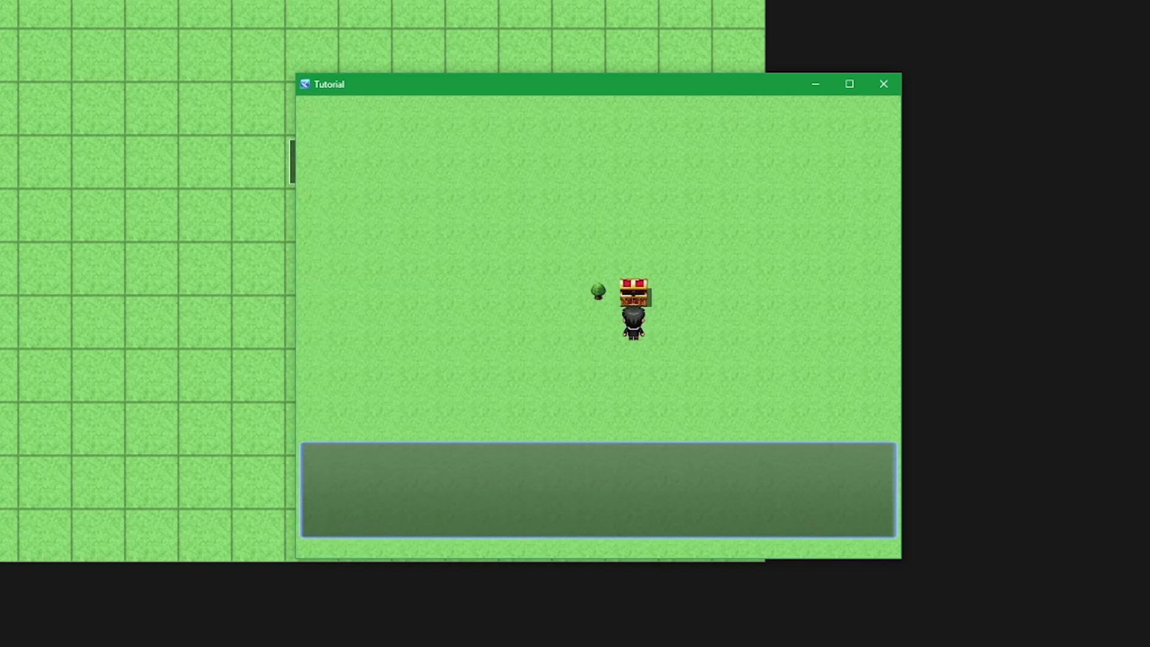
{"action": "key", "text": "Return"}
Use the ChestKey a second time on the opened grass-map chest and dismiss the prompt.
{"action": "key", "text": "Escape"}
{"action": "key", "text": "Return"}
{"action": "key", "text": "Return"}
{"action": "key", "text": "Return"}
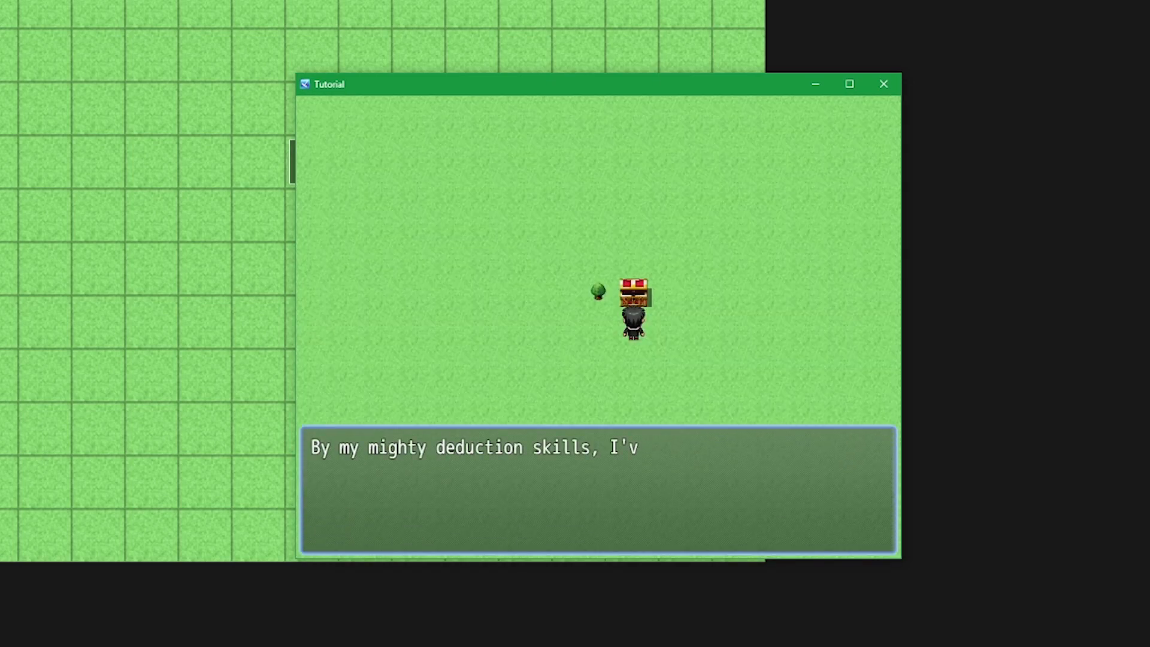
{"action": "key", "text": "Return"}
Walk a few tiles left of the opened grass-map chest, use the ChestKey there and dismiss the message.
{"action": "key", "text": "Left"}
{"action": "key", "text": "Left"}
{"action": "key", "text": "Left"}
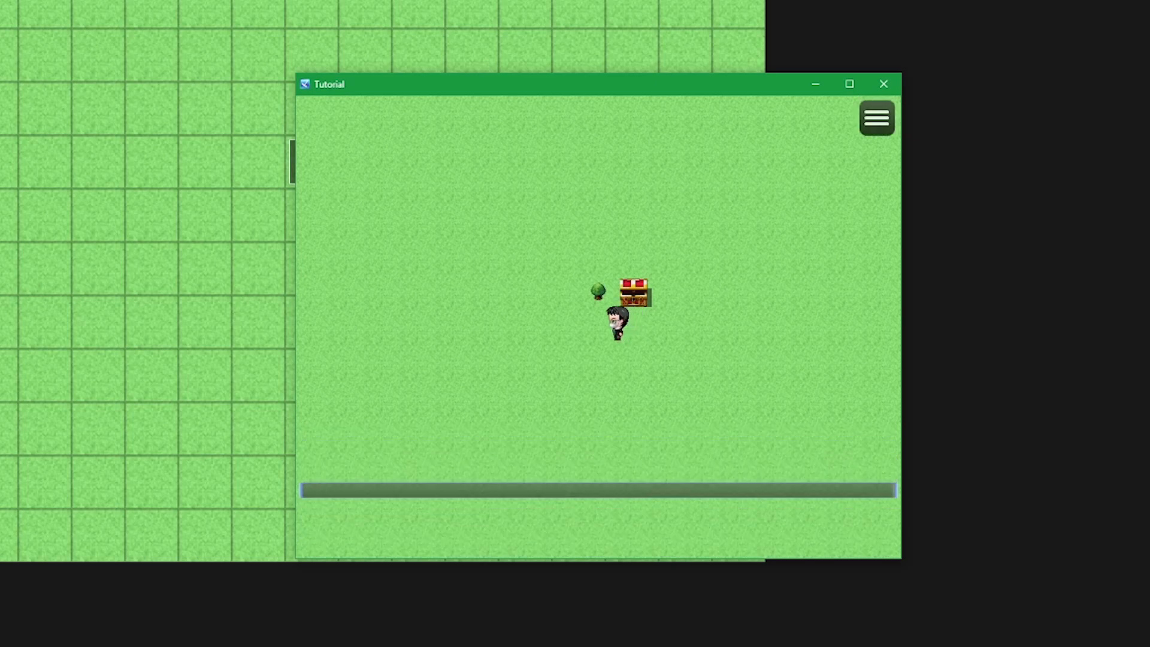
{"action": "key", "text": "Escape"}
{"action": "key", "text": "Return"}
{"action": "key", "text": "Return"}
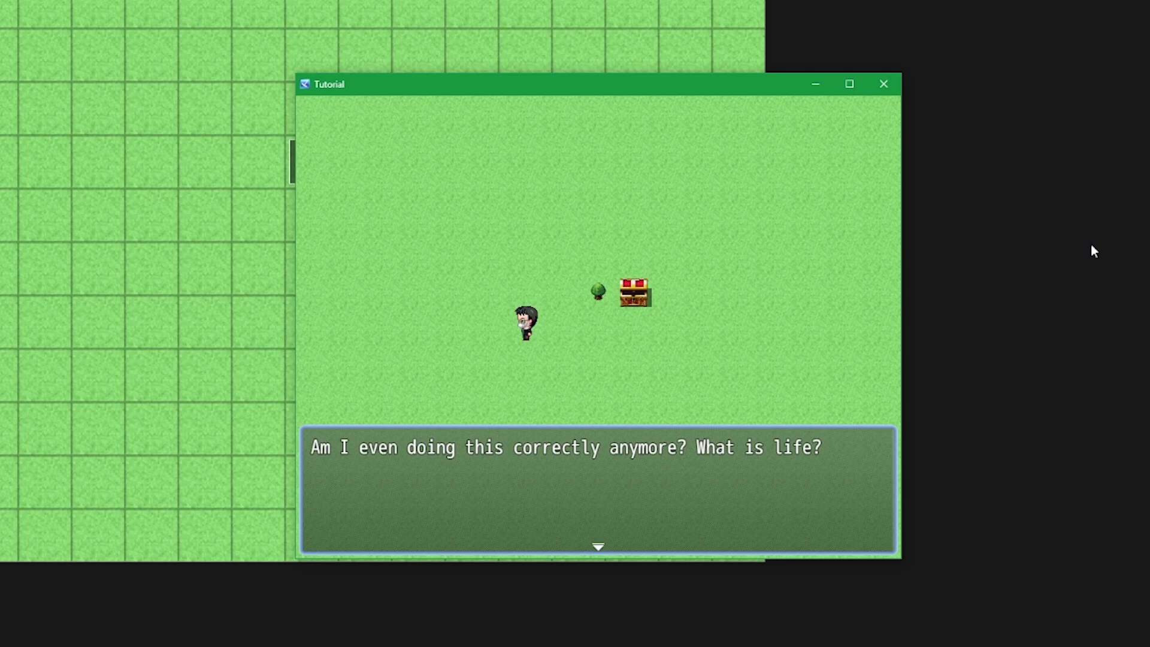
{"action": "key", "text": "Return"}
Walk around to the small bush beside the chest and transfer back to the house map.
{"action": "key", "text": "Right"}
{"action": "key", "text": "Up"}
{"action": "key", "text": "Up"}
{"action": "key", "text": "Right"}
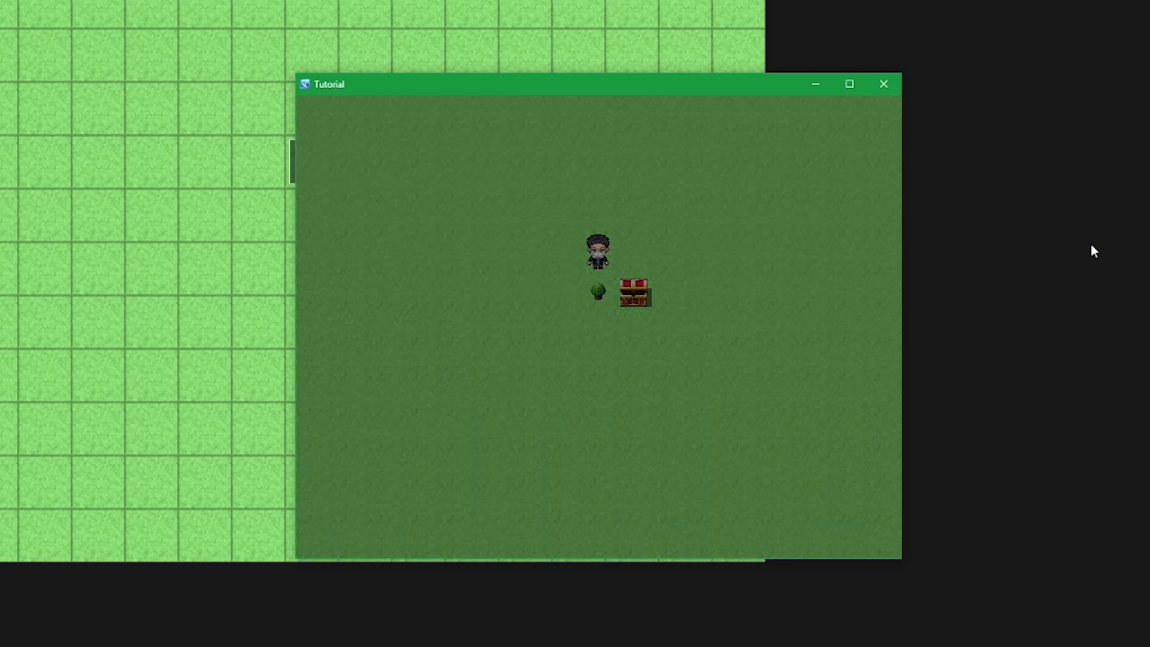
{"action": "key", "text": "Right"}
Use the ChestKey on the opened lower chest in the house, then close the playtest.
{"action": "key", "text": "Escape"}
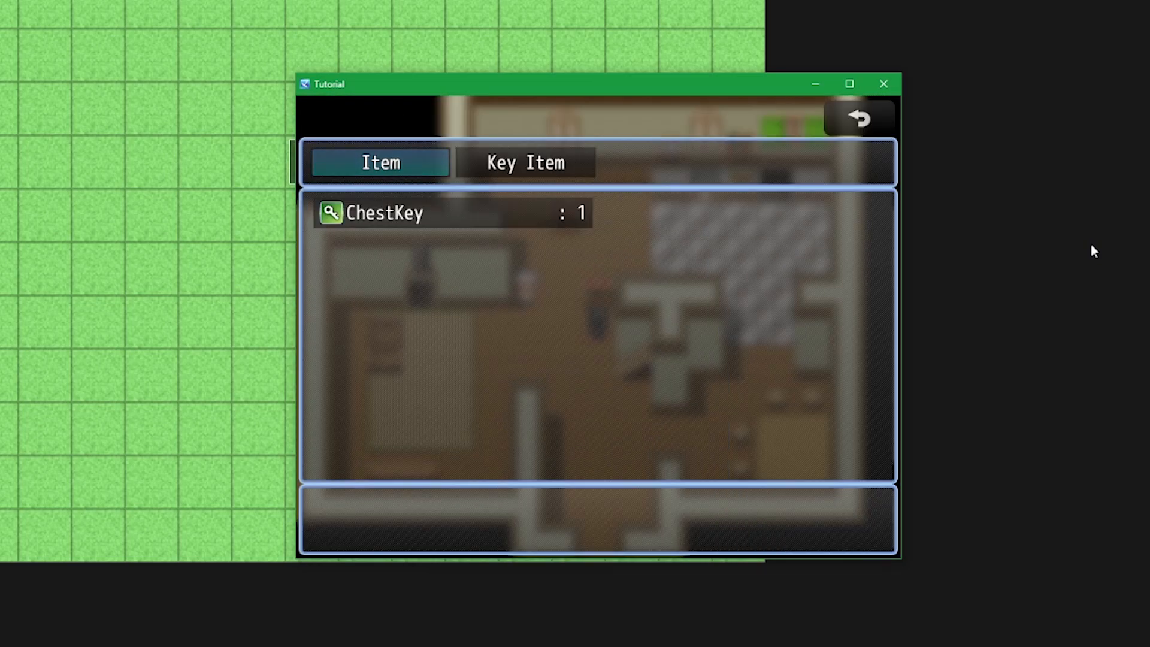
{"action": "key", "text": "Return"}
{"action": "key", "text": "Return"}
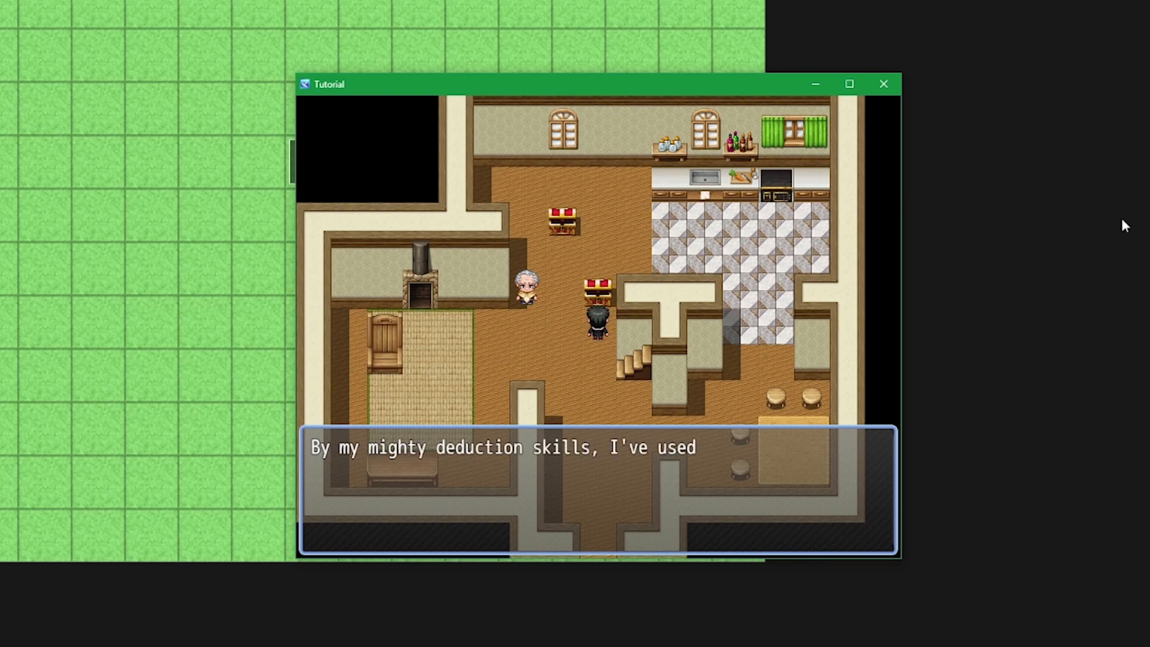
{"action": "left_click", "coordinate": [889, 82]}
In the ChestKey common event, copy the ChestPrompts = 0 command and paste it above Change Gold in the Chest1_Map20 branch.
{"action": "key", "text": "F9"}
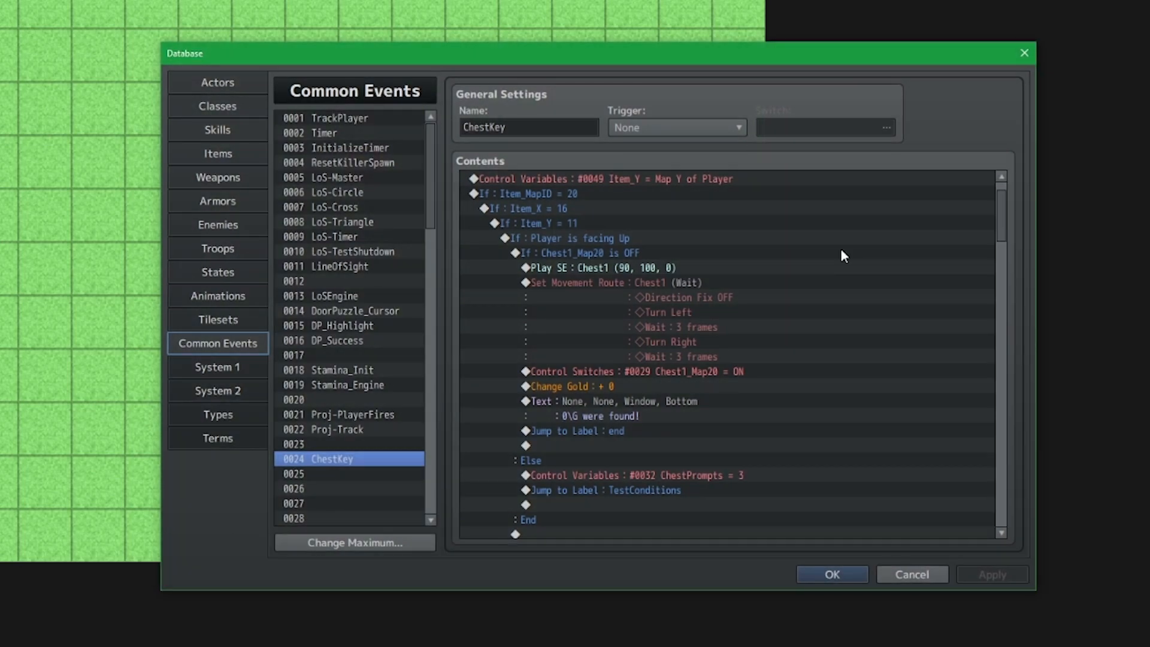
{"action": "scroll", "coordinate": [831, 246], "scroll_direction": "down", "scroll_amount": 2}
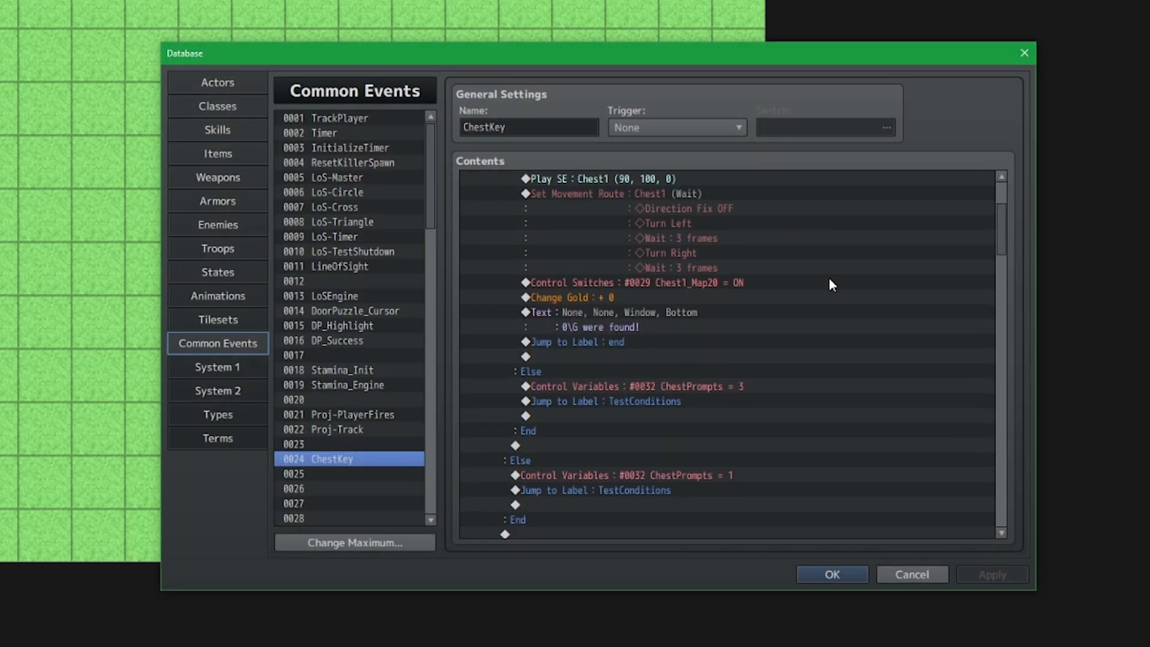
{"action": "scroll", "coordinate": [829, 278], "scroll_direction": "up", "scroll_amount": 1}
{"action": "scroll", "coordinate": [826, 313], "scroll_direction": "up", "scroll_amount": 2}
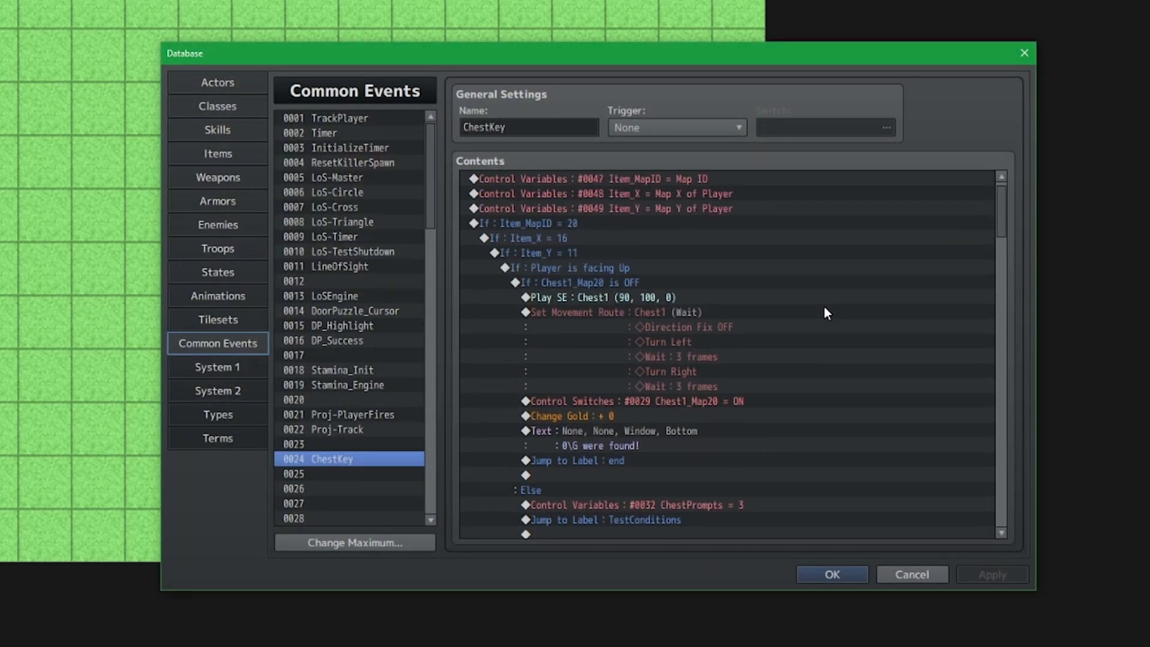
{"action": "scroll", "coordinate": [824, 310], "scroll_direction": "down", "scroll_amount": 2}
{"action": "scroll", "coordinate": [785, 395], "scroll_direction": "up", "scroll_amount": 1}
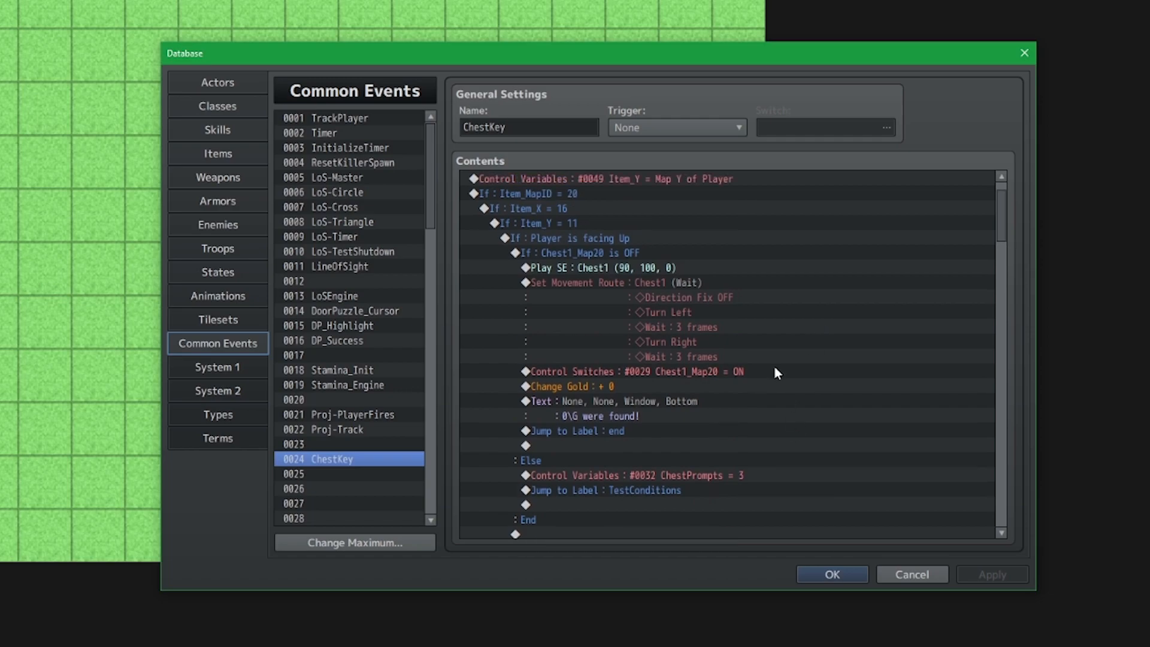
{"action": "scroll", "coordinate": [777, 372], "scroll_direction": "up", "scroll_amount": 2}
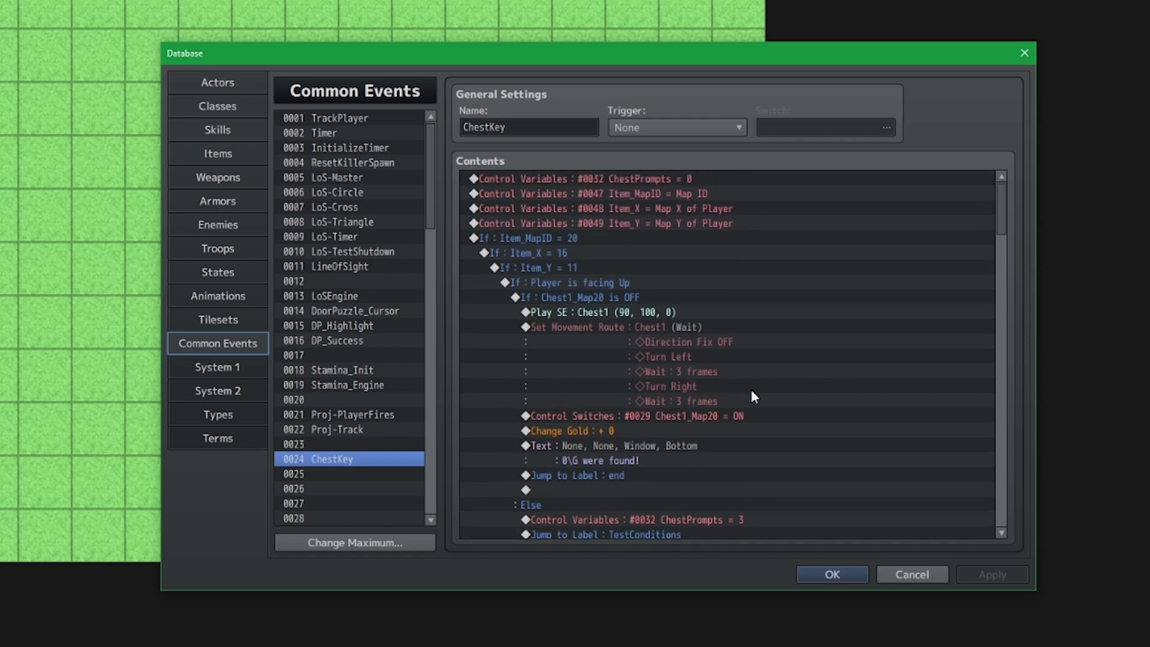
{"action": "left_click", "coordinate": [749, 178]}
{"action": "left_click", "coordinate": [764, 426]}
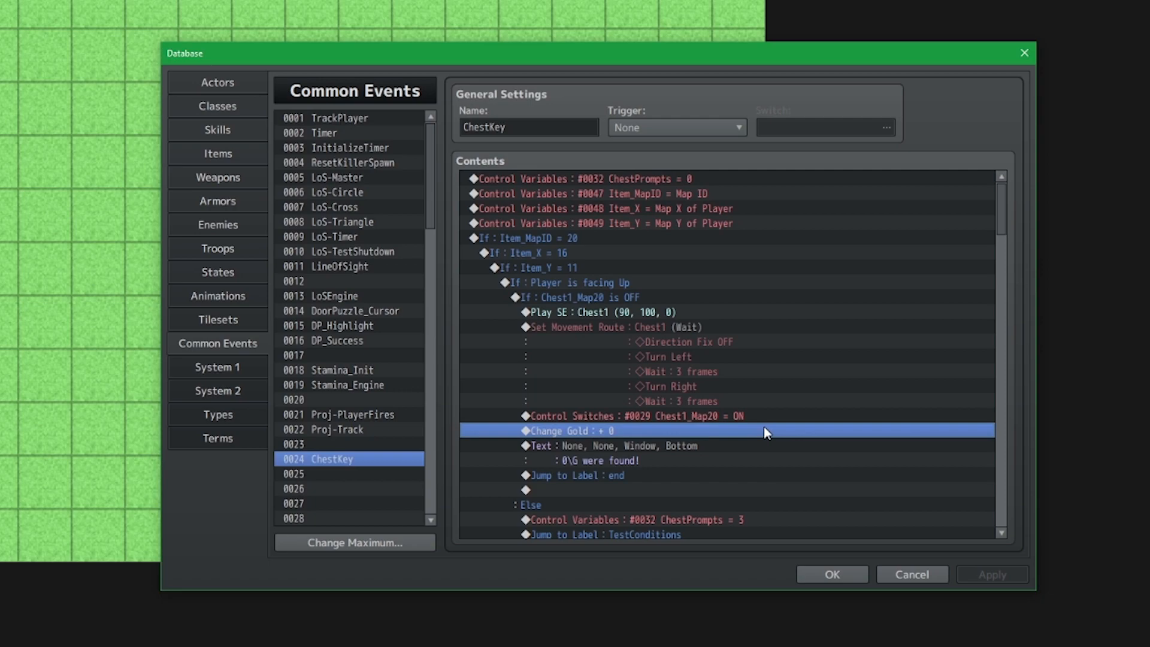
{"action": "key", "text": "ctrl+v"}
Point the pasted variable command at variable 0046 and name that variable FinishedChestKey.
{"action": "left_click", "coordinate": [768, 424]}
{"action": "double_click", "coordinate": [768, 424]}
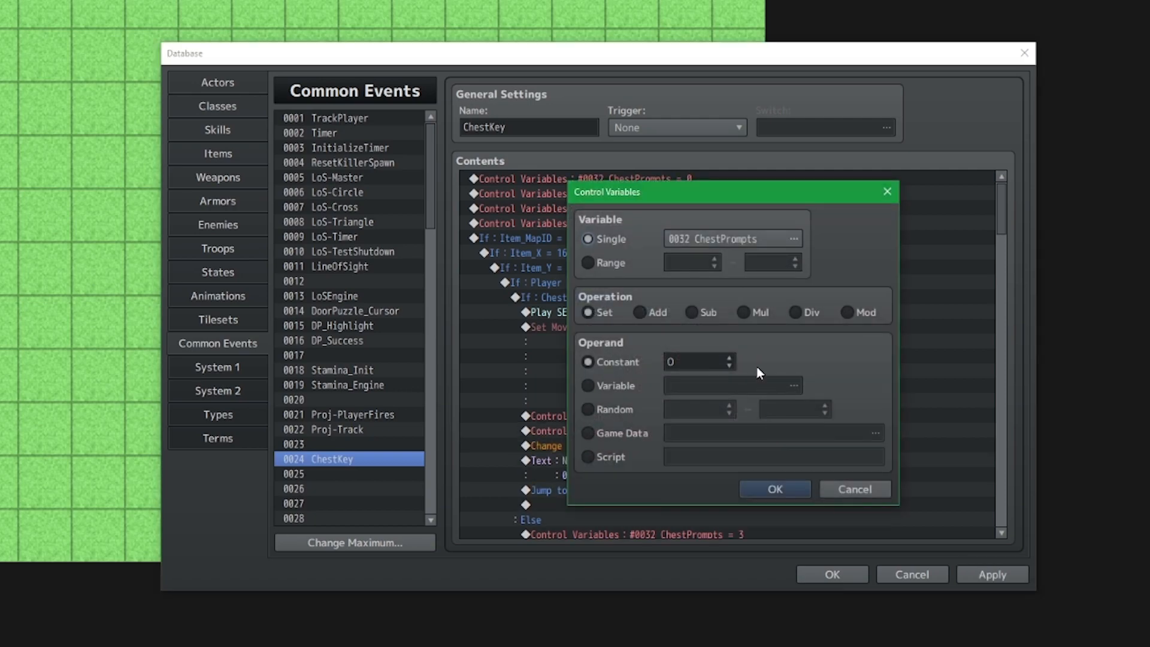
{"action": "left_click", "coordinate": [740, 239]}
{"action": "left_click", "coordinate": [662, 240]}
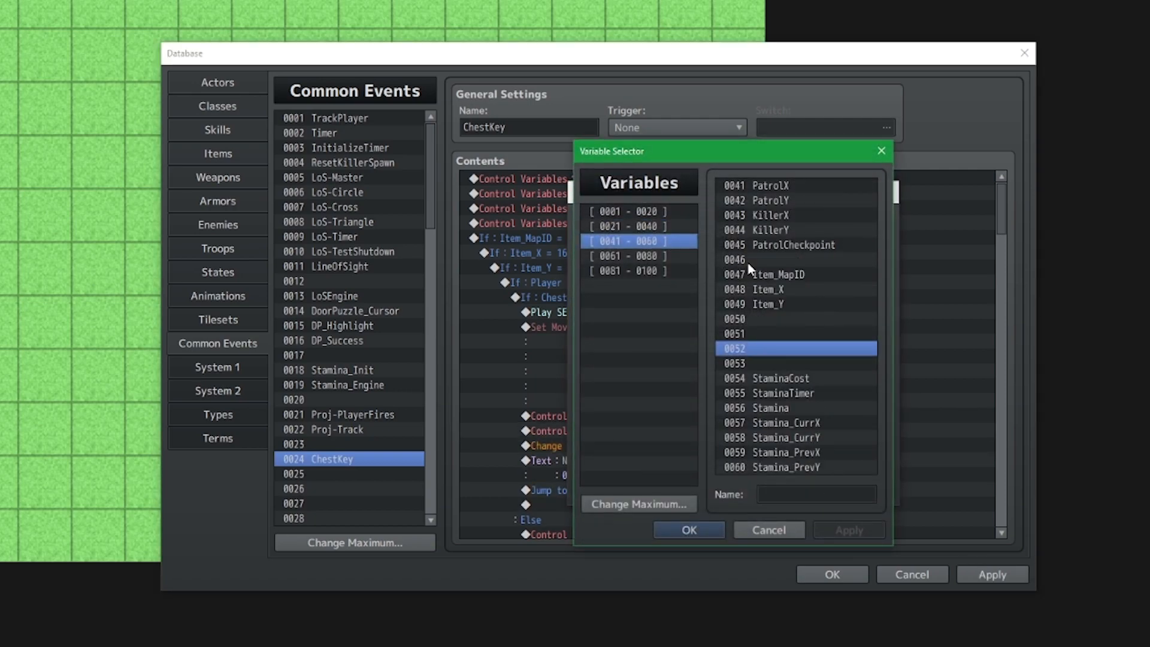
{"action": "left_click", "coordinate": [767, 257]}
{"action": "left_click", "coordinate": [813, 493]}
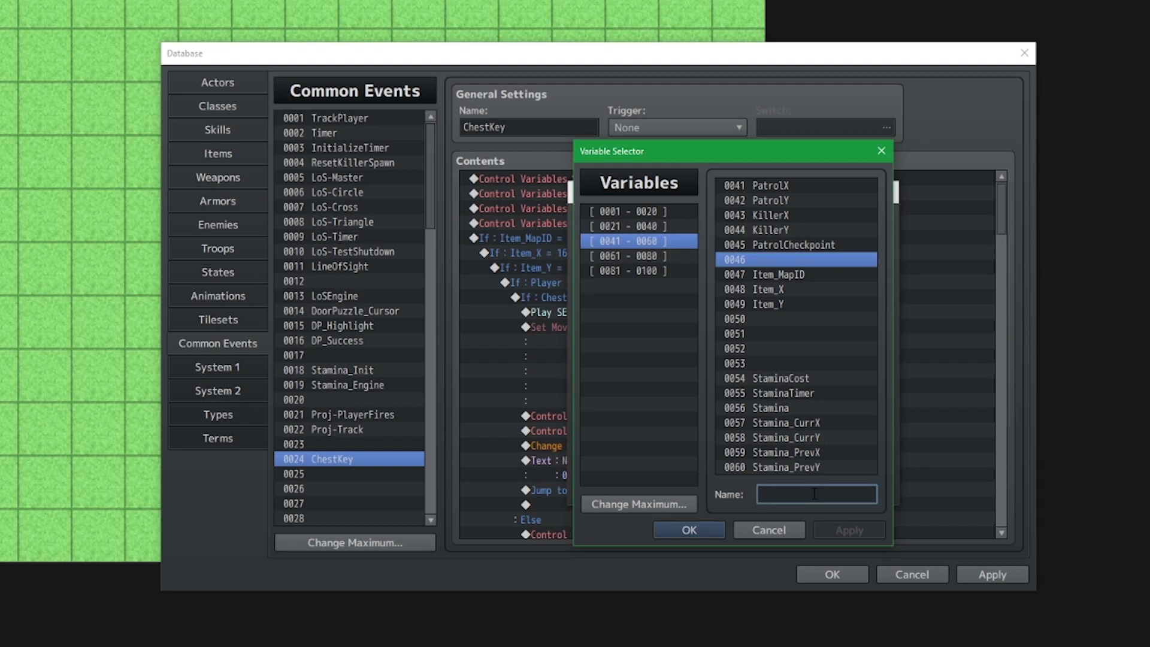
{"action": "type", "text": "Finishe"}
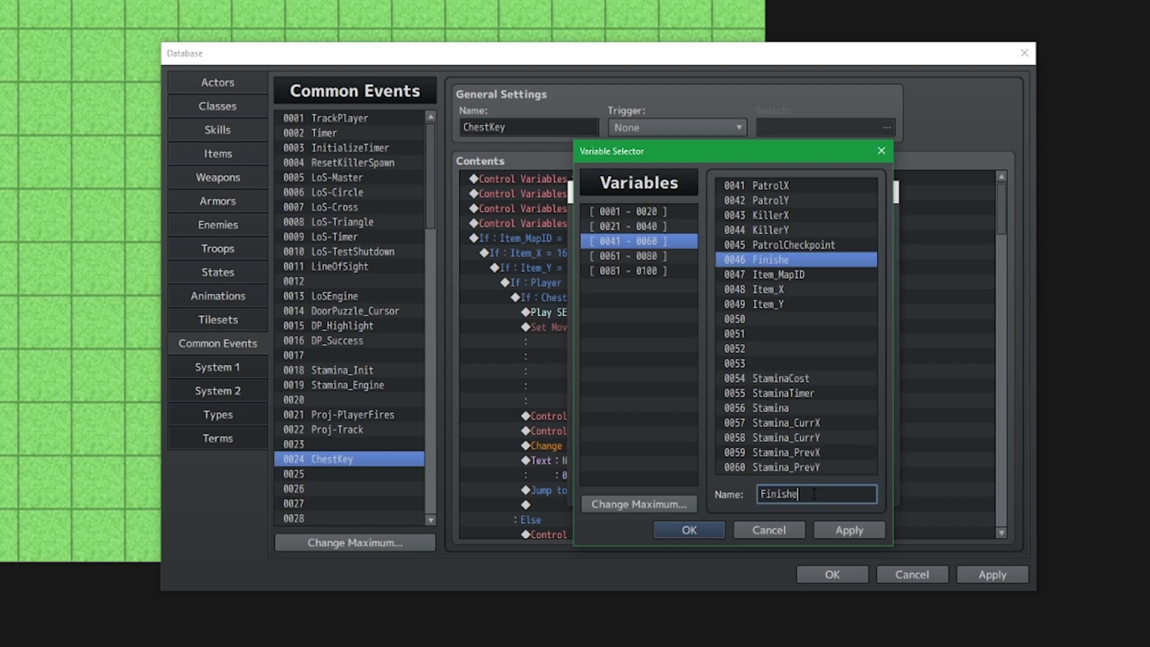
{"action": "type", "text": "dChestKey"}
{"action": "key", "text": "Return"}
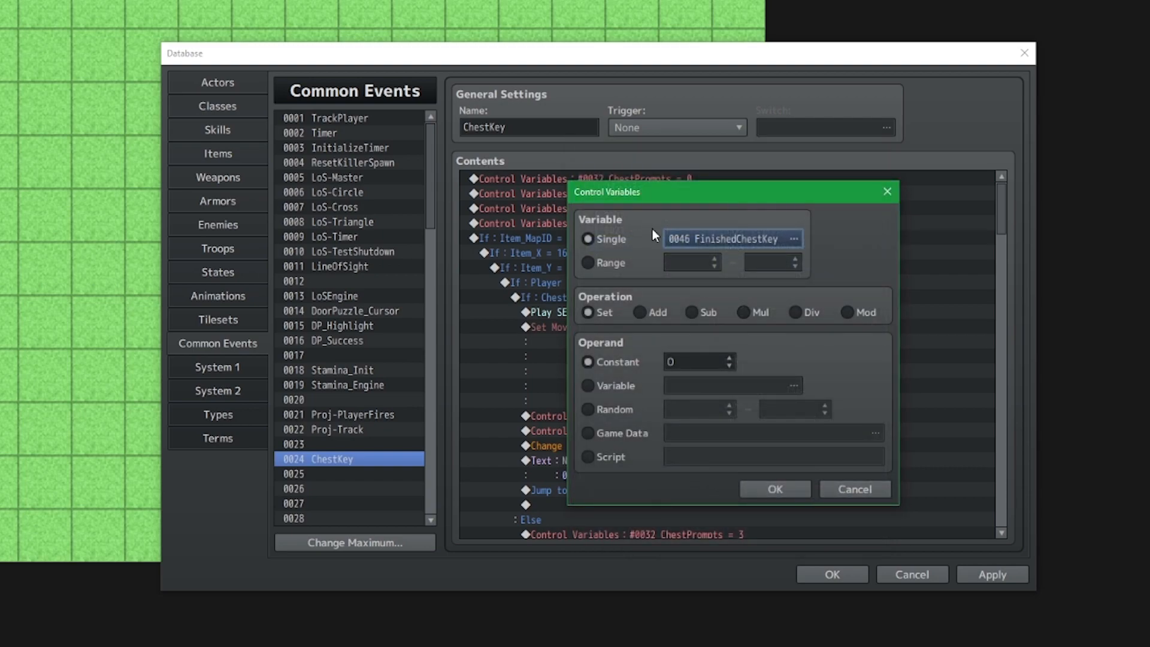
Make the command add a constant of 1 to FinishedChestKey and confirm it.
{"action": "left_click", "coordinate": [658, 310]}
{"action": "left_click", "coordinate": [729, 358]}
{"action": "left_click", "coordinate": [772, 490]}
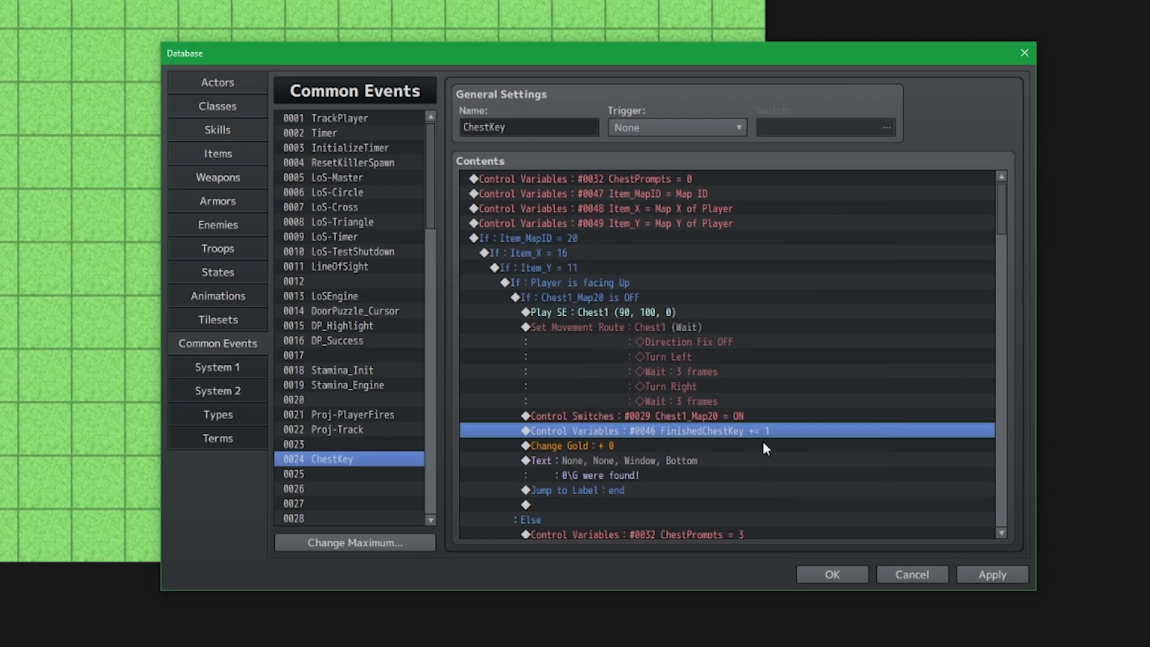
Paste the FinishedChestKey += 1 command beside the switch command in the Chest1_Map21 is OFF branch.
{"action": "scroll", "coordinate": [1003, 251], "scroll_direction": "down", "scroll_amount": 10}
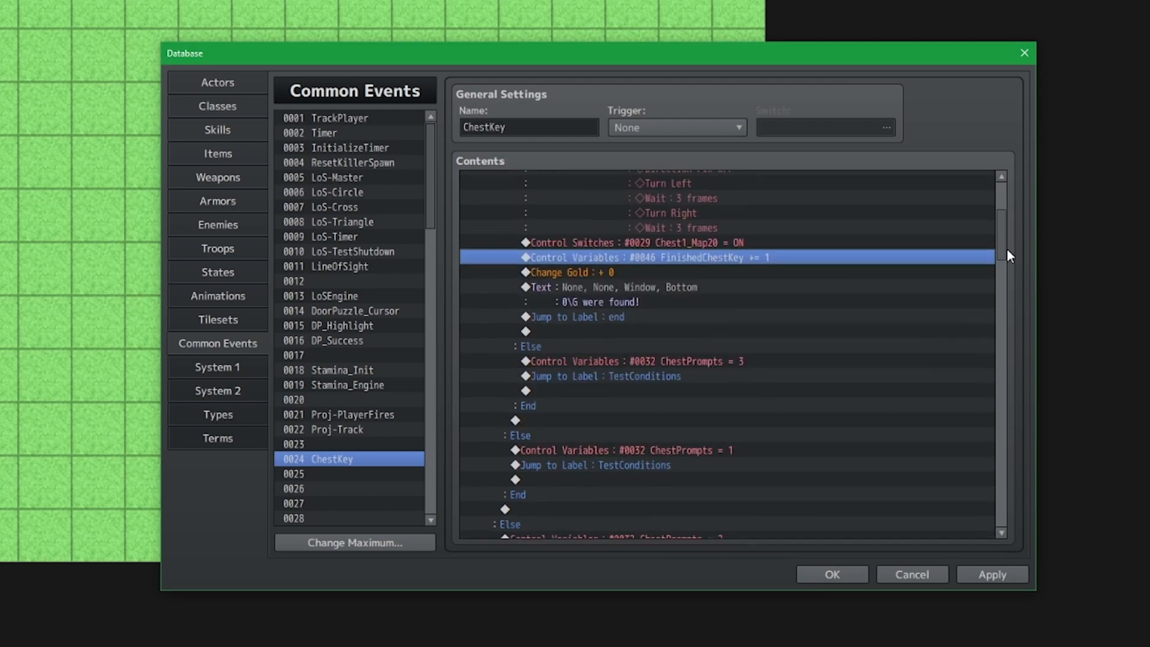
{"action": "left_click", "coordinate": [750, 318]}
{"action": "scroll", "coordinate": [757, 362], "scroll_direction": "down", "scroll_amount": 5}
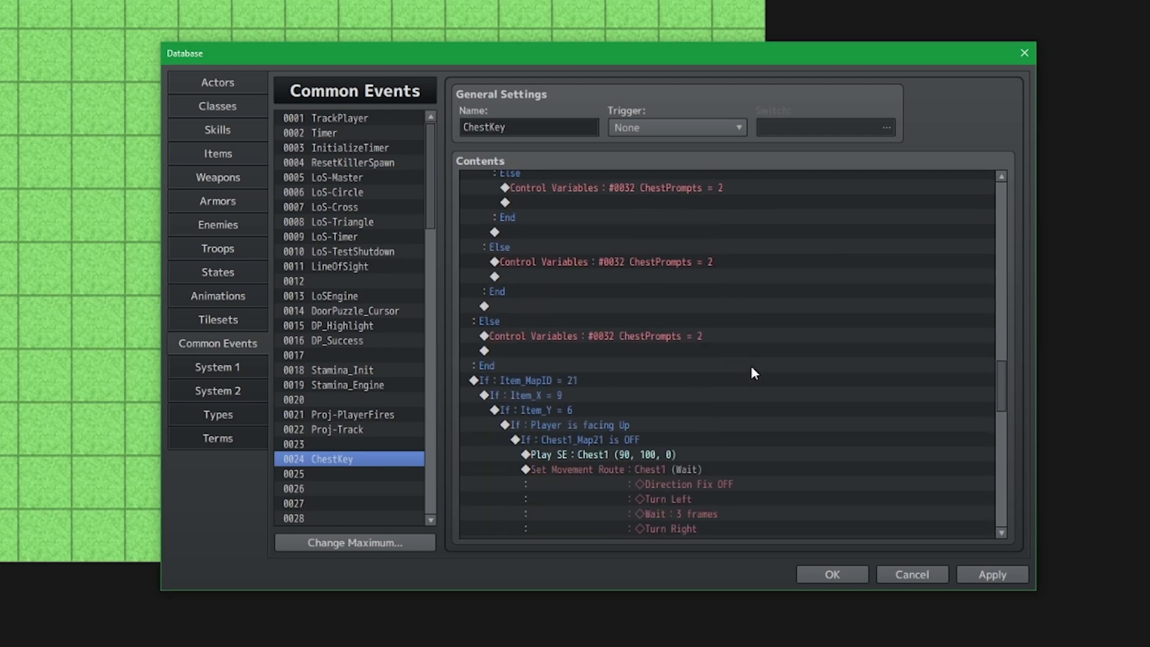
{"action": "scroll", "coordinate": [754, 372], "scroll_direction": "down", "scroll_amount": 2}
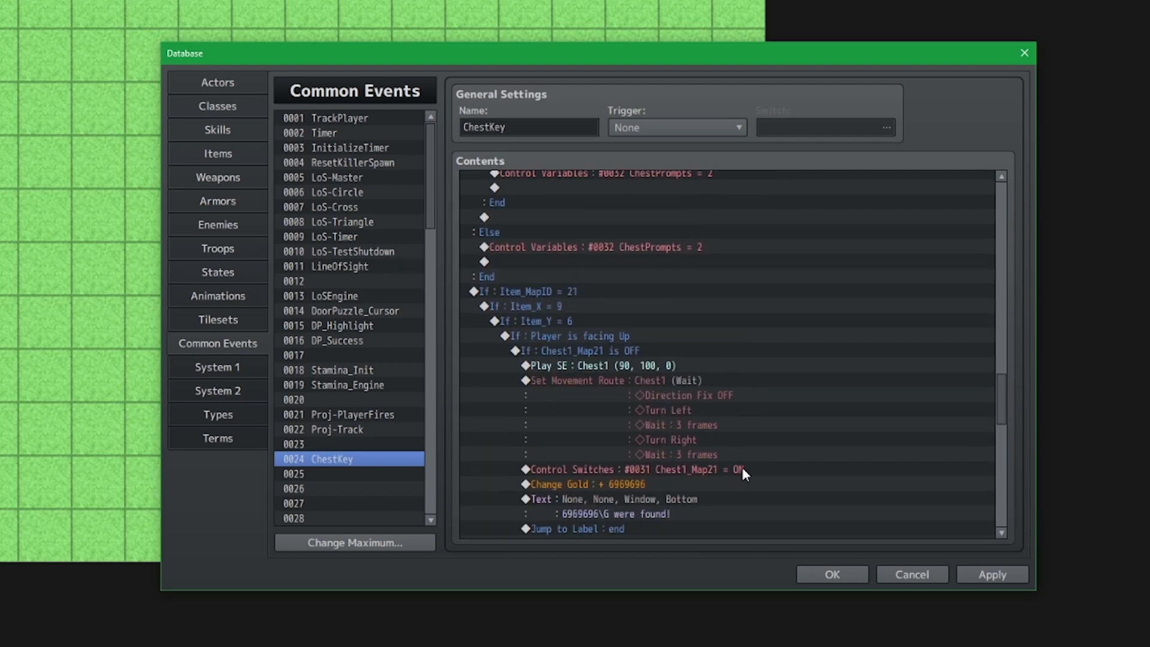
{"action": "left_click", "coordinate": [742, 470]}
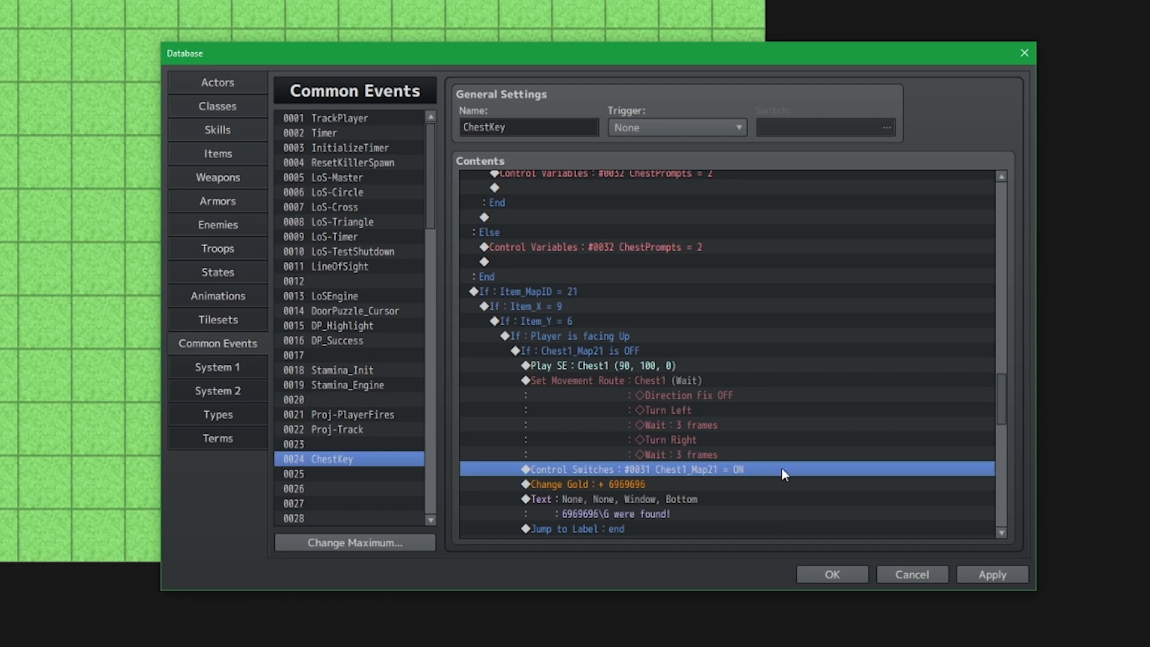
{"action": "scroll", "coordinate": [791, 465], "scroll_direction": "down", "scroll_amount": 2}
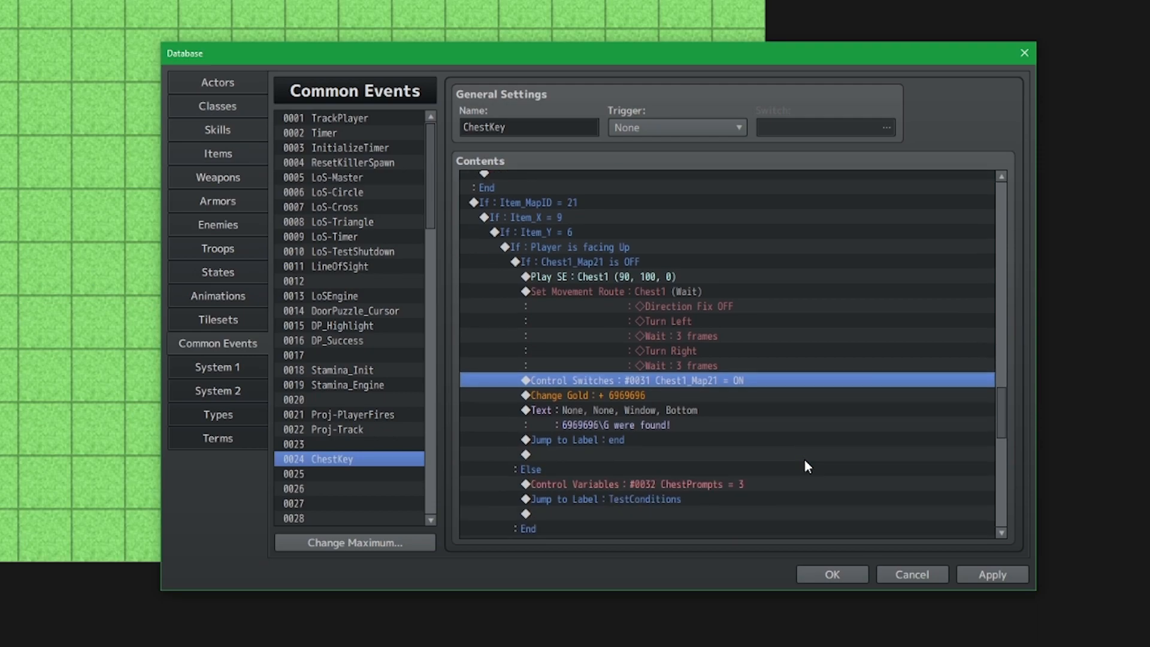
{"action": "key", "text": "ctrl+v"}
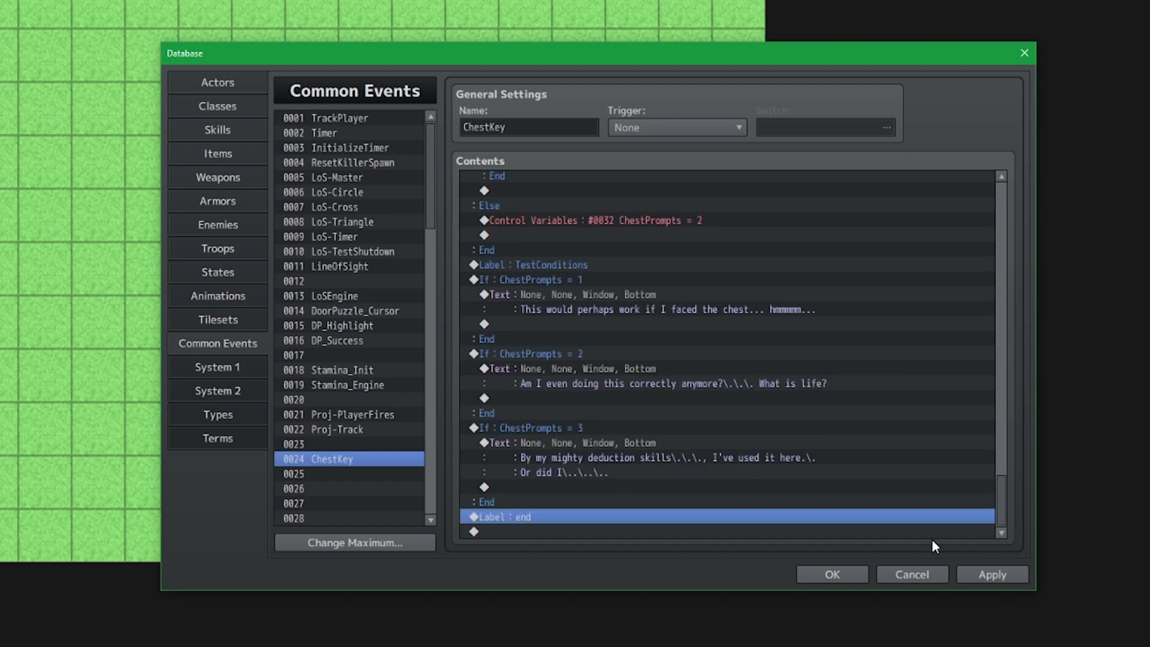
Add a conditional branch after the end label that checks whether FinishedChestKey = 3, without an Else branch.
{"action": "left_click", "coordinate": [932, 537]}
{"action": "double_click", "coordinate": [953, 526]}
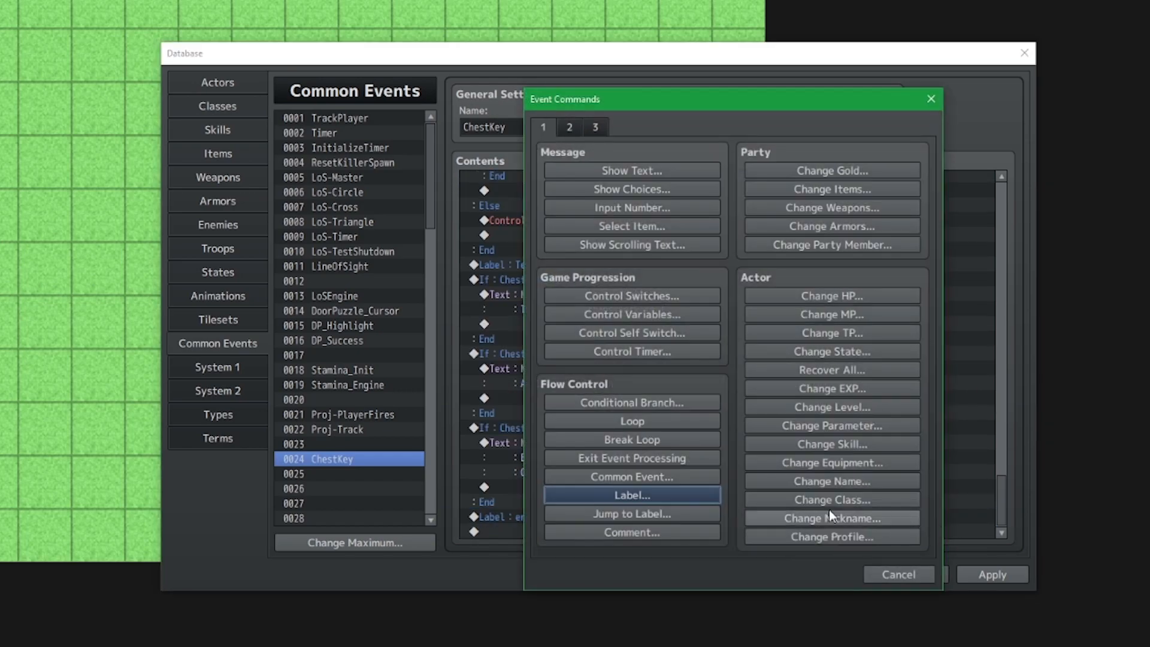
{"action": "left_click", "coordinate": [707, 403]}
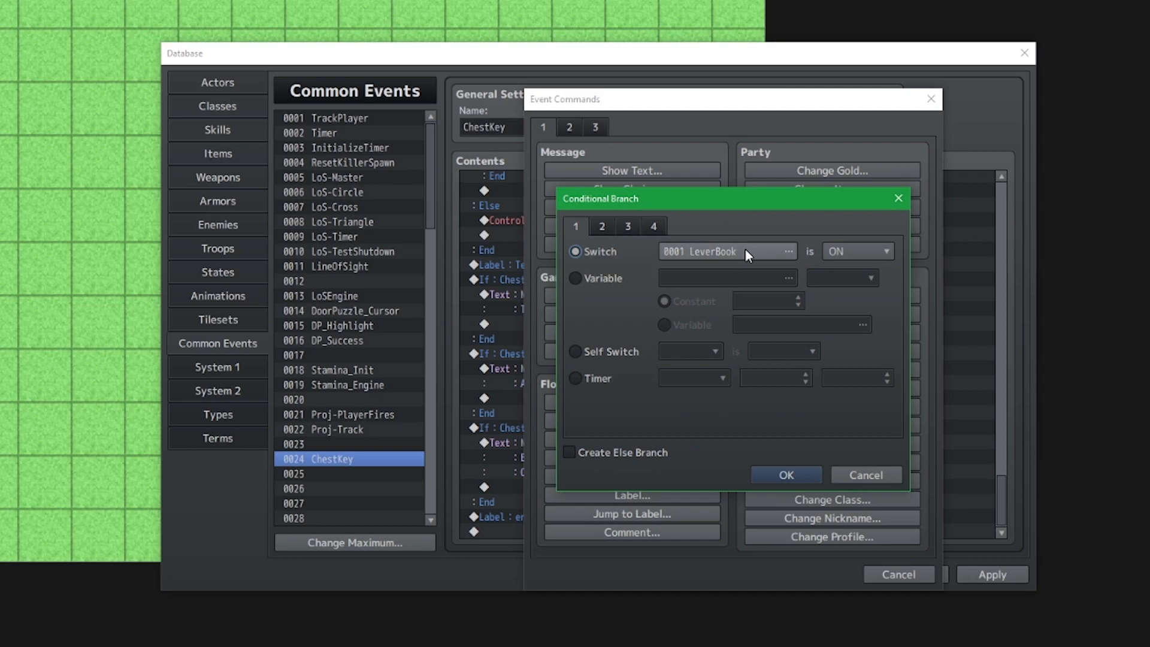
{"action": "left_click", "coordinate": [743, 250]}
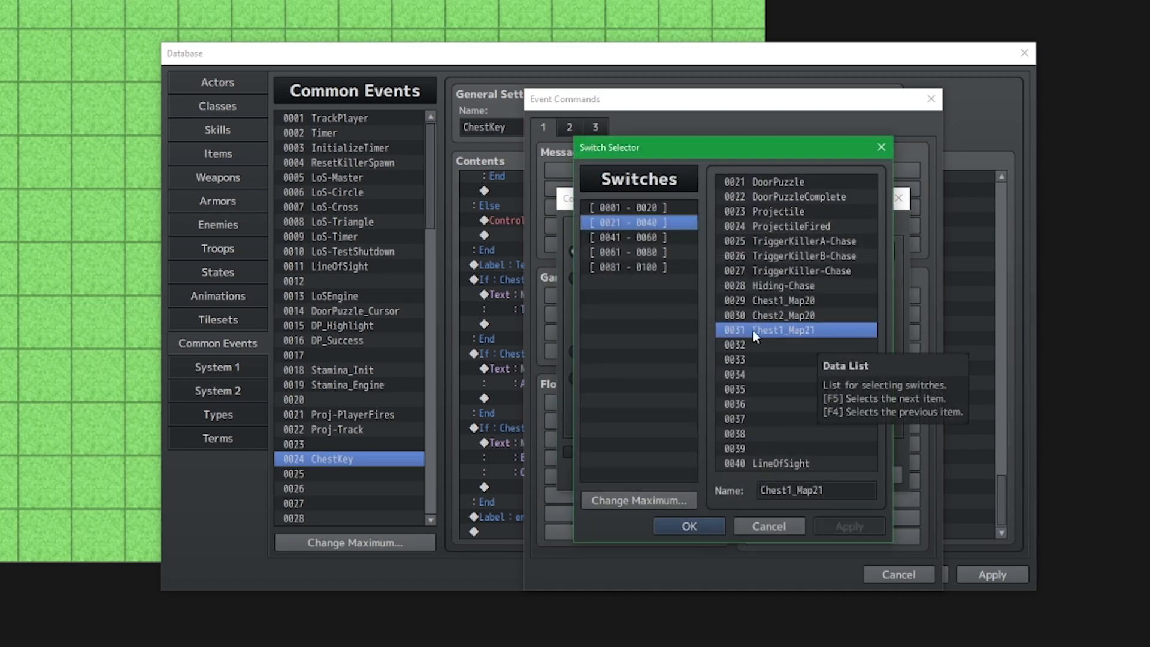
{"action": "left_click", "coordinate": [750, 523]}
{"action": "left_click", "coordinate": [617, 278]}
{"action": "left_click", "coordinate": [728, 278]}
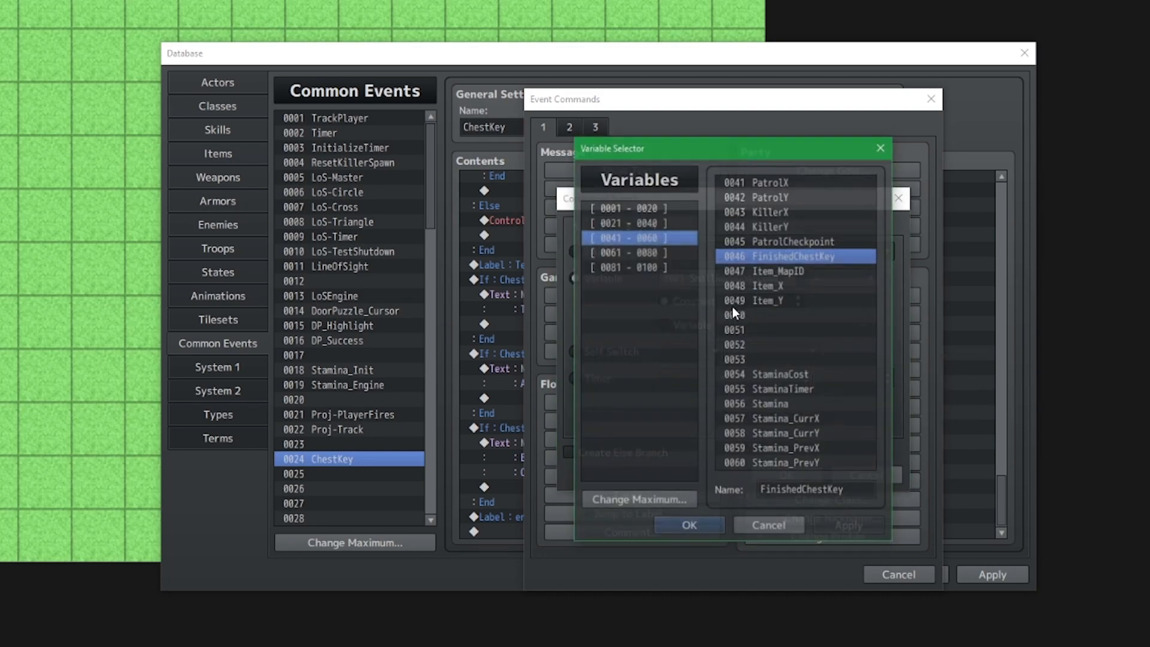
{"action": "left_click", "coordinate": [695, 525]}
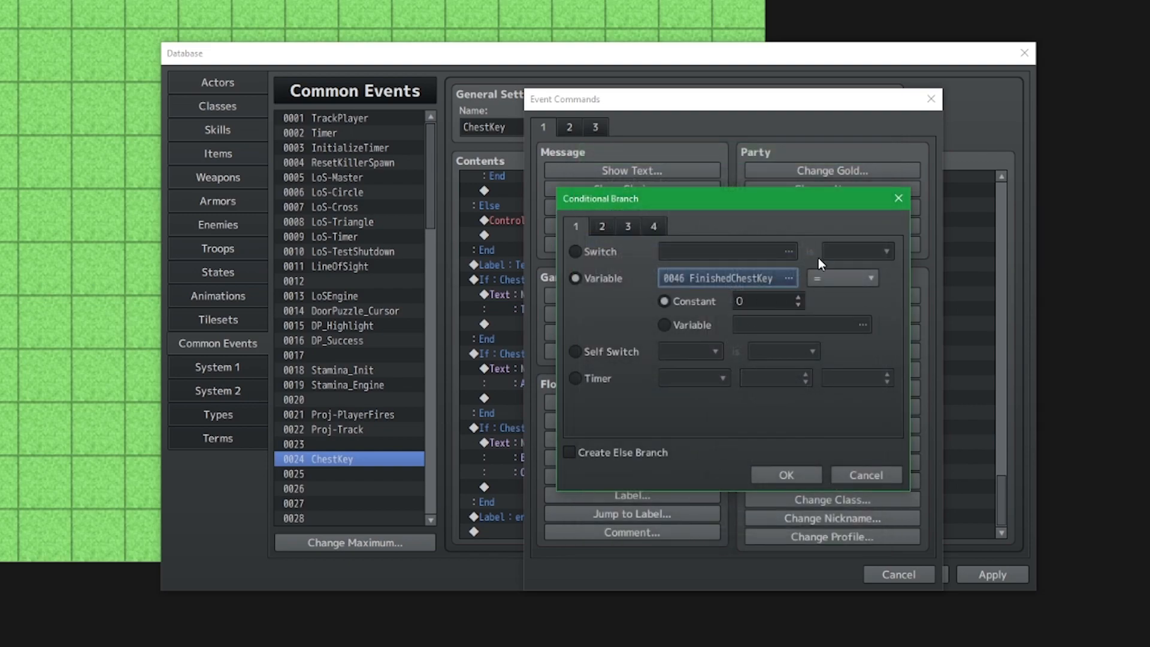
{"action": "scroll", "coordinate": [779, 292], "scroll_direction": "up", "scroll_amount": 2}
{"action": "left_click", "coordinate": [787, 475]}
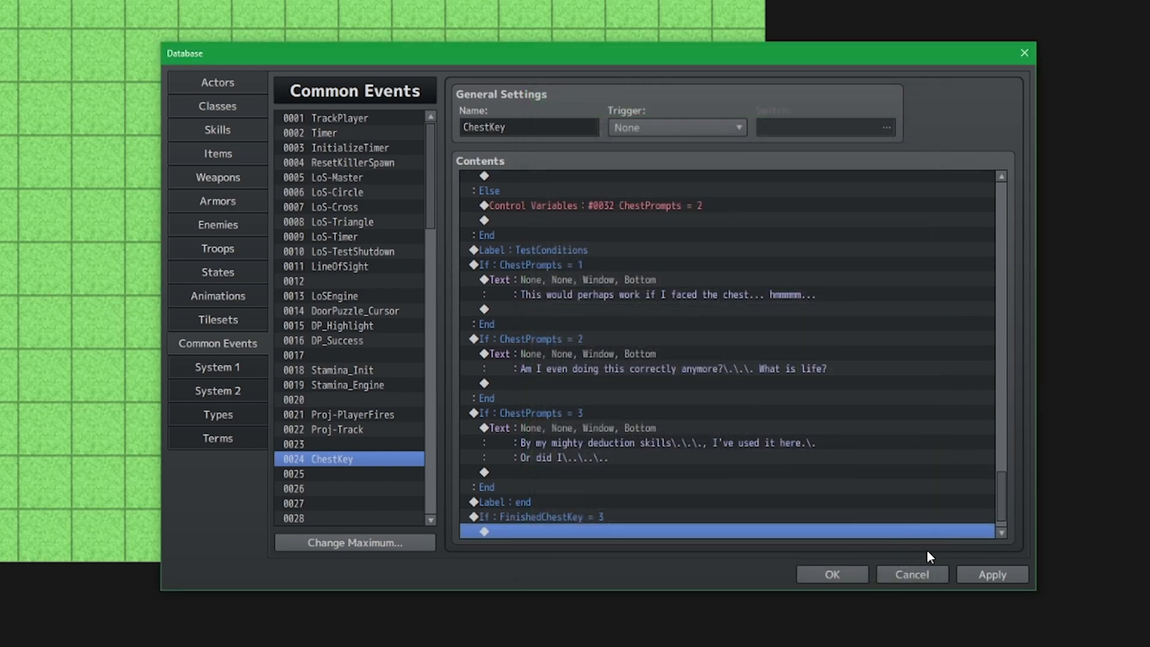
Apply the changes and copy the text command from the ChestPrompts = 3 branch into the FinishedChestKey = 3 branch.
{"action": "left_click", "coordinate": [990, 574]}
{"action": "left_click", "coordinate": [671, 517]}
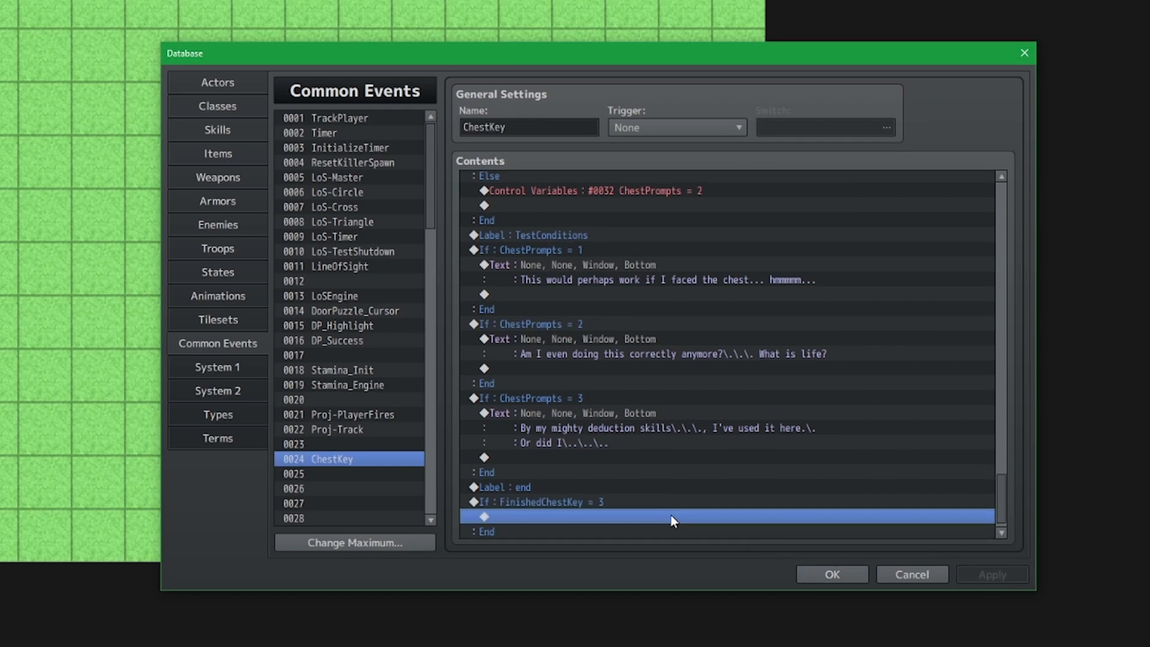
{"action": "left_click", "coordinate": [693, 413]}
{"action": "left_click", "coordinate": [659, 516]}
{"action": "key", "text": "ctrl+v"}
Rewrite the pasted message as "The voice inside me tells me that it's time to throw out the key. They are right.\.\.".
{"action": "double_click", "coordinate": [719, 485]}
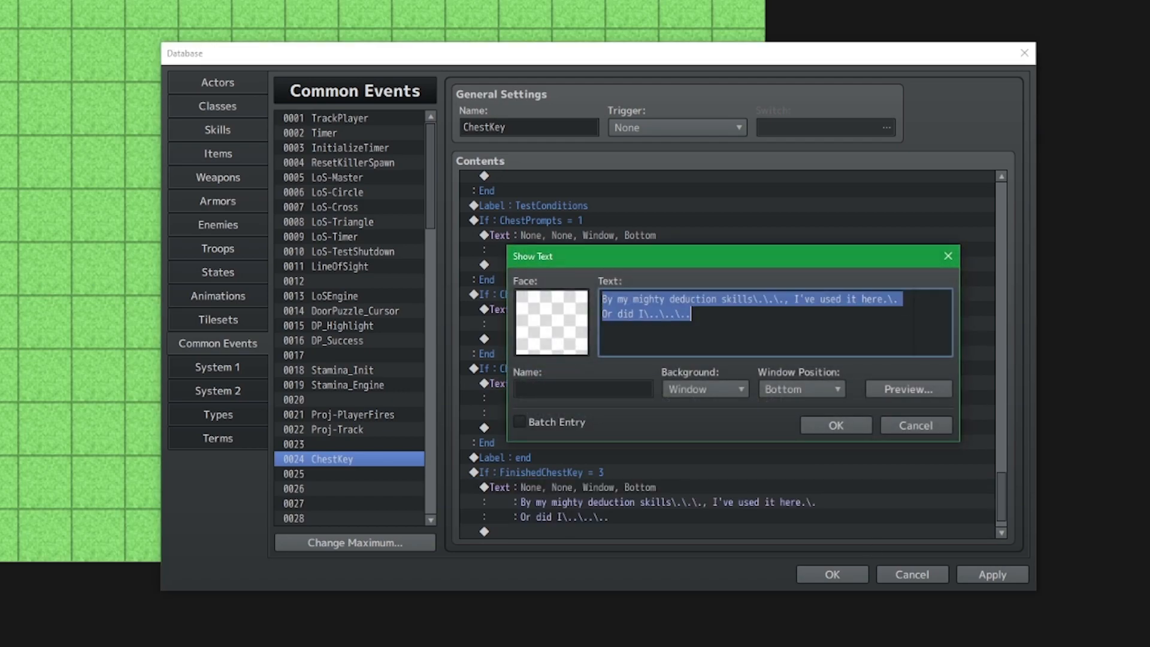
{"action": "type", "text": "The voice inside me tells me that it"}
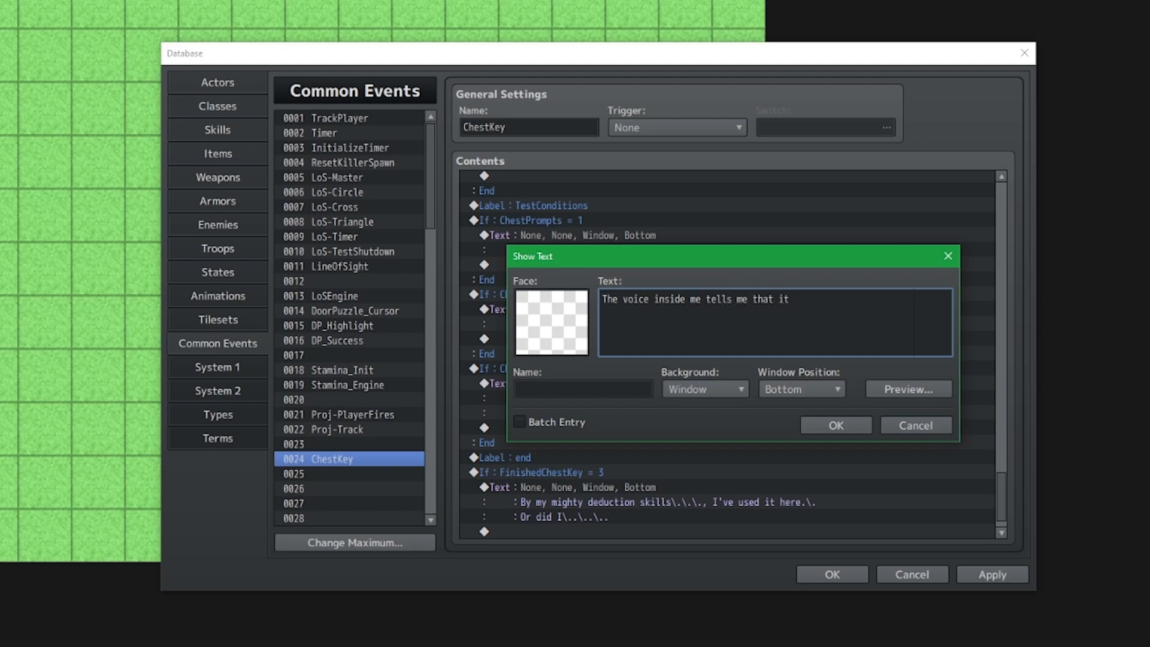
{"action": "type", "text": "'s time to throw out the key."}
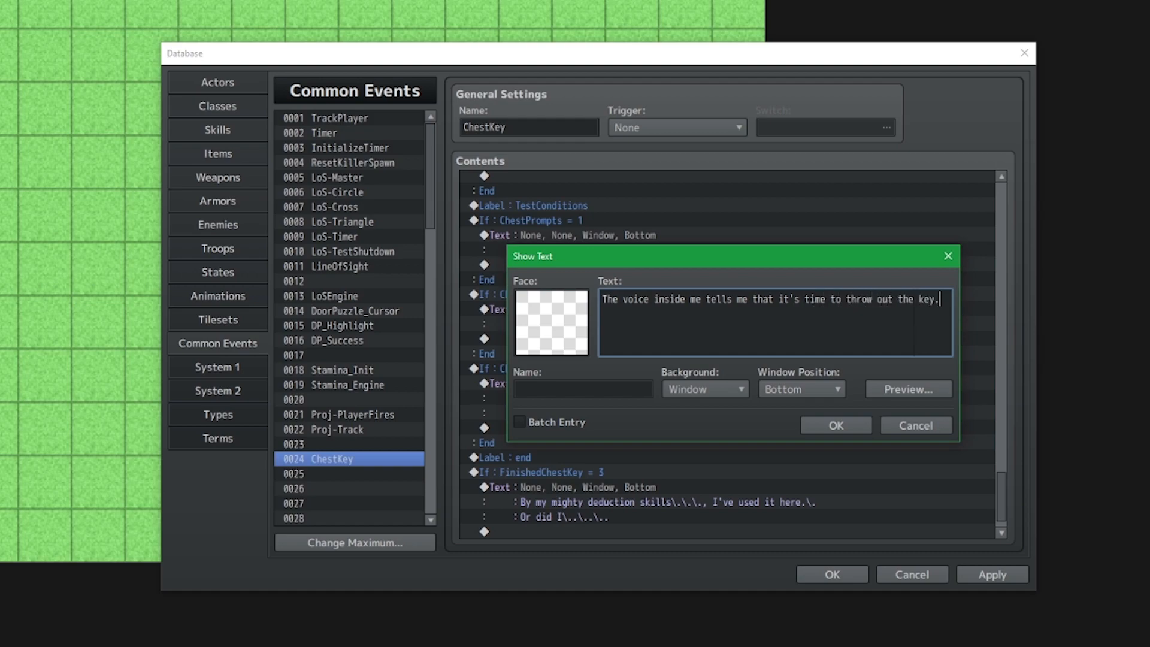
{"action": "type", "text": " They are r"}
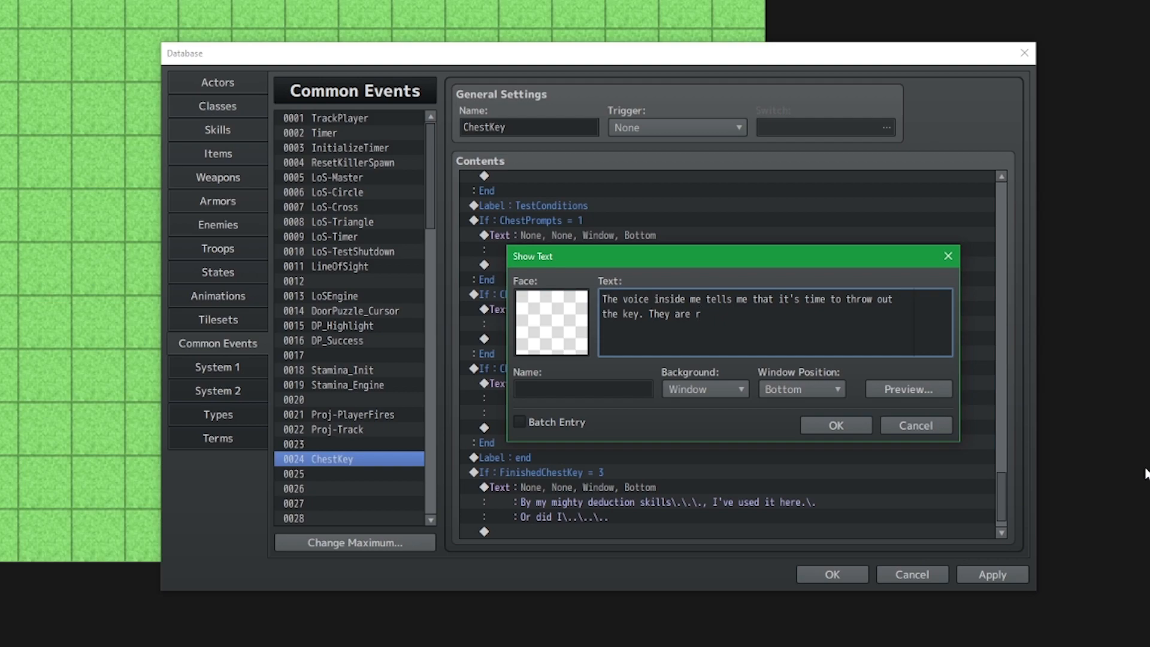
{"action": "type", "text": "ight"}
{"action": "type", "text": ".\\.\\. Nit"}
Continue the message with the sentence "This. Time. I. Am. Certain.".
{"action": "type", "text": " I feel"}
{"action": "key", "text": "BackSpace"}
{"action": "key", "text": "BackSpace"}
{"action": "key", "text": "BackSpace"}
{"action": "key", "text": "BackSpace"}
{"action": "key", "text": "BackSpace"}
{"action": "key", "text": "BackSpace"}
{"action": "key", "text": "BackSpace"}
{"action": "key", "text": "BackSpace"}
{"action": "key", "text": "BackSpace"}
{"action": "key", "text": "BackSpace"}
{"action": "type", "text": "This time.."}
{"action": "key", "text": "Right"}
{"action": "key", "text": "Delete"}
{"action": "type", "text": "Time. I"}
{"action": "key", "text": "BackSpace"}
{"action": "type", "text": ". Am. Certain."}
Cut "This. Time. I. Am. Certain." out of the message and confirm the remaining text.
{"action": "key", "text": "ctrl+Left"}
{"action": "key", "text": "ctrl+Left"}
{"action": "key", "text": "ctrl+Left"}
{"action": "key", "text": "ctrl+Left"}
{"action": "key", "text": "ctrl+Left"}
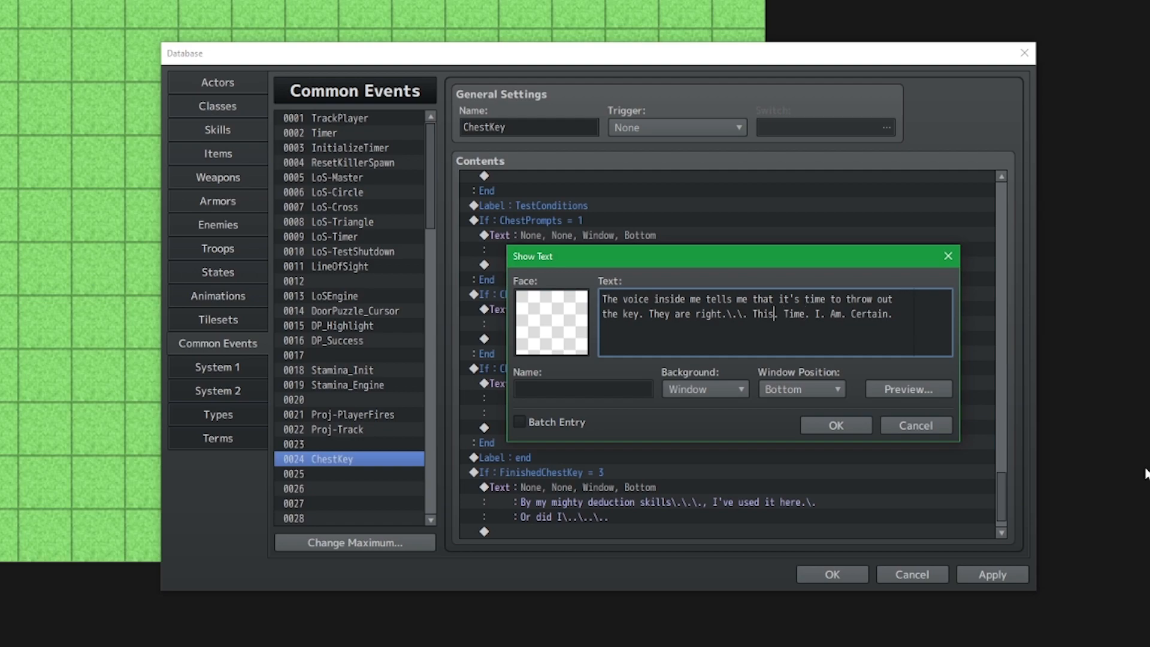
{"action": "key", "text": "ctrl+shift+Right"}
{"action": "key", "text": "ctrl+shift+Right"}
{"action": "key", "text": "ctrl+shift+Right"}
{"action": "key", "text": "ctrl+shift+Right"}
{"action": "key", "text": "ctrl+shift+Right"}
{"action": "key", "text": "ctrl+shift+Right"}
{"action": "key", "text": "ctrl+shift+Right"}
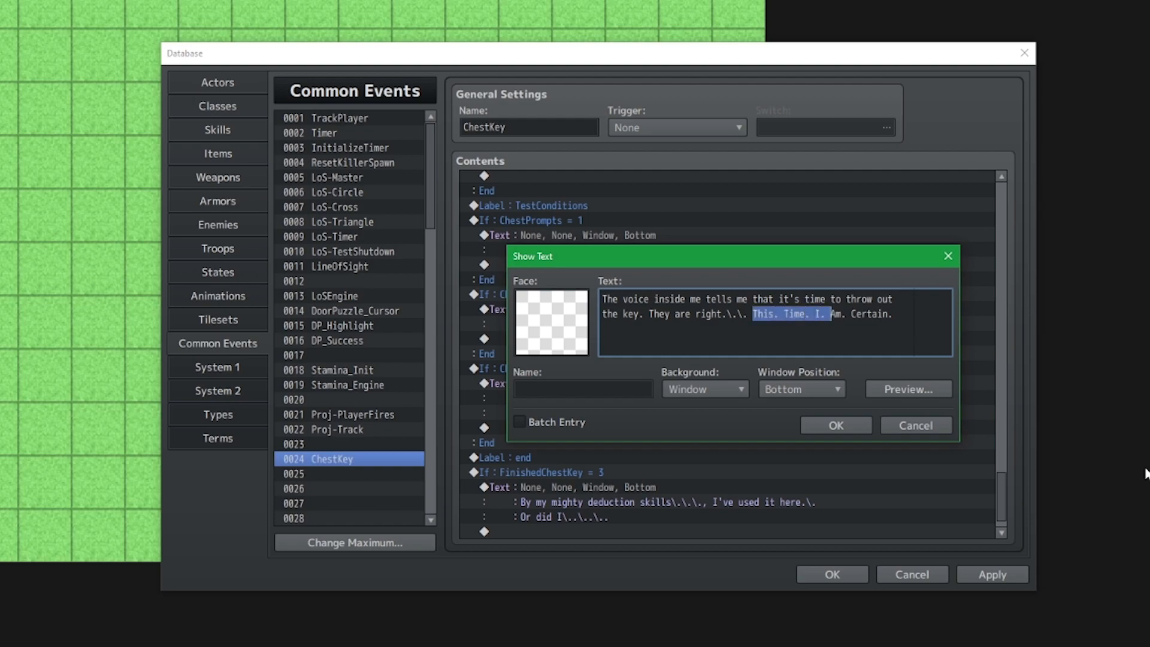
{"action": "key", "text": "ctrl+x"}
{"action": "key", "text": "ctrl+Return"}
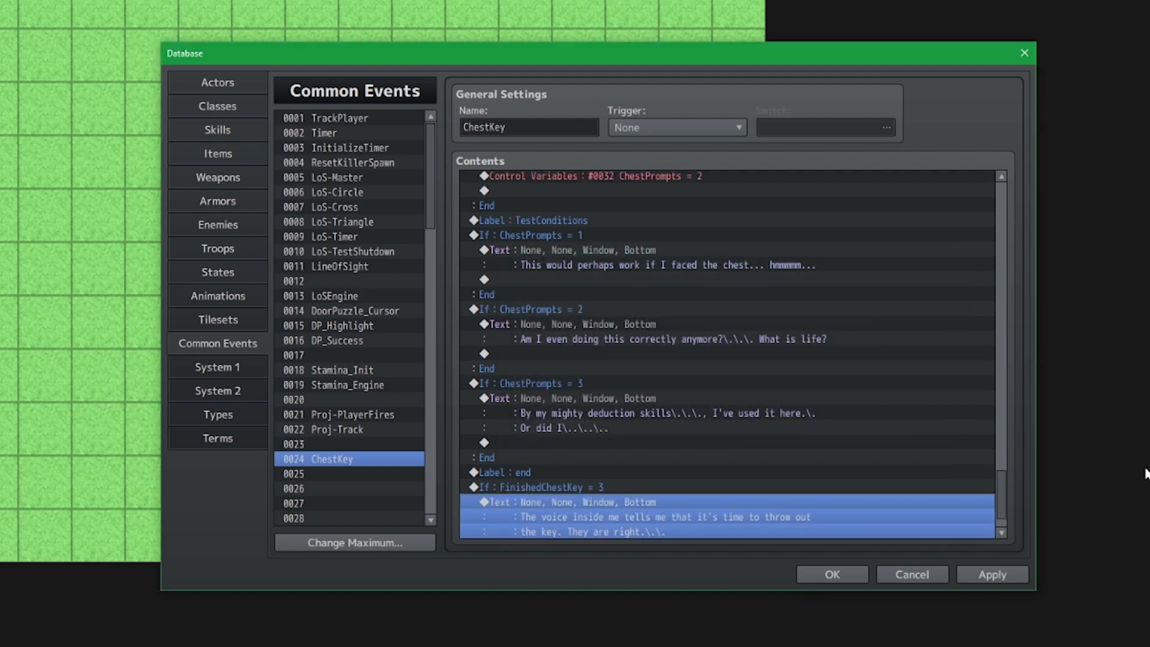
Start a second text command below the first message and paste in the cut sentence "This. Time. I. Am. Certain.".
{"action": "key", "text": "Down"}
{"action": "key", "text": "Return"}
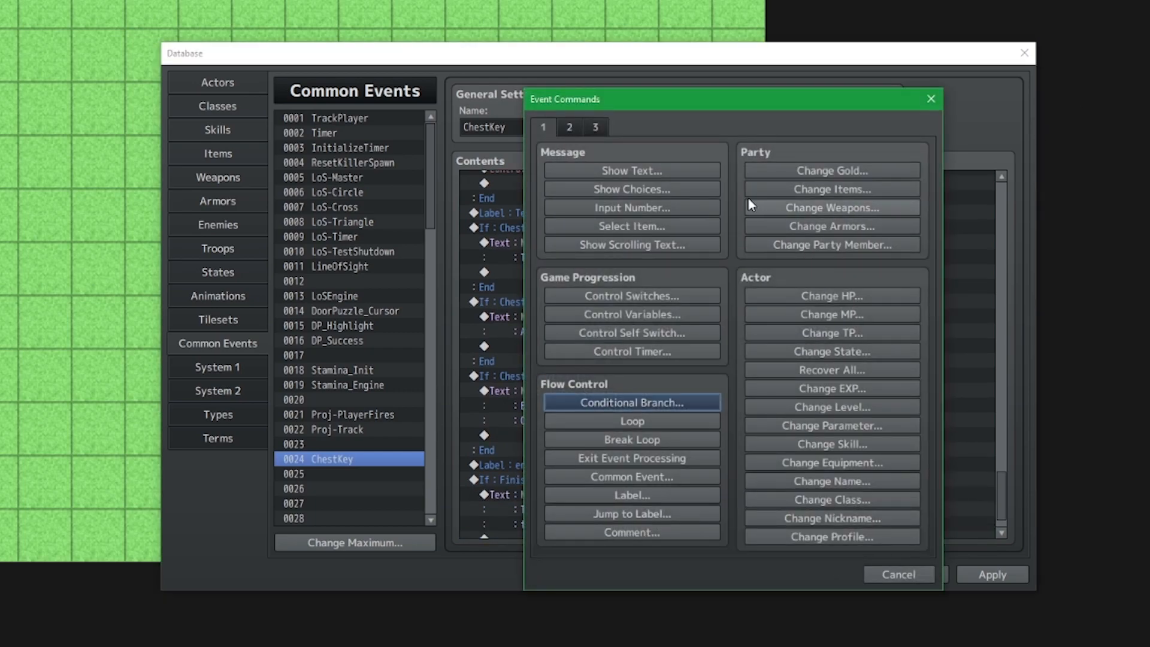
{"action": "left_click", "coordinate": [702, 174]}
{"action": "key", "text": "ctrl+v"}
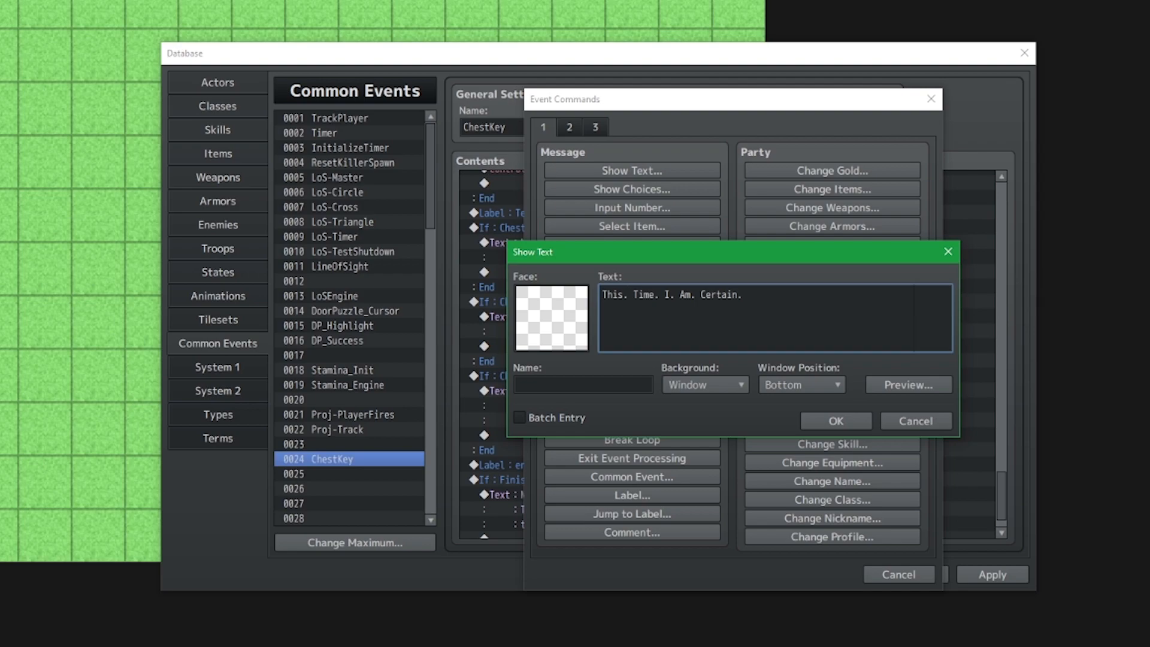
Insert the pause code \. after "This.", "Time.", "I." and "Am." in the new message.
{"action": "type", "text": "\\."}
{"action": "key", "text": "Right"}
{"action": "key", "text": "Right"}
{"action": "key", "text": "Right"}
{"action": "key", "text": "Right"}
{"action": "key", "text": "Right"}
{"action": "key", "text": "Right"}
{"action": "type", "text": "\\."}
{"action": "key", "text": "Right"}
{"action": "key", "text": "Right"}
{"action": "key", "text": "Right"}
{"action": "type", "text": "\\."}
{"action": "key", "text": "Right"}
{"action": "key", "text": "Right"}
{"action": "key", "text": "Right"}
{"action": "key", "text": "Right"}
{"action": "type", "text": "\\."}
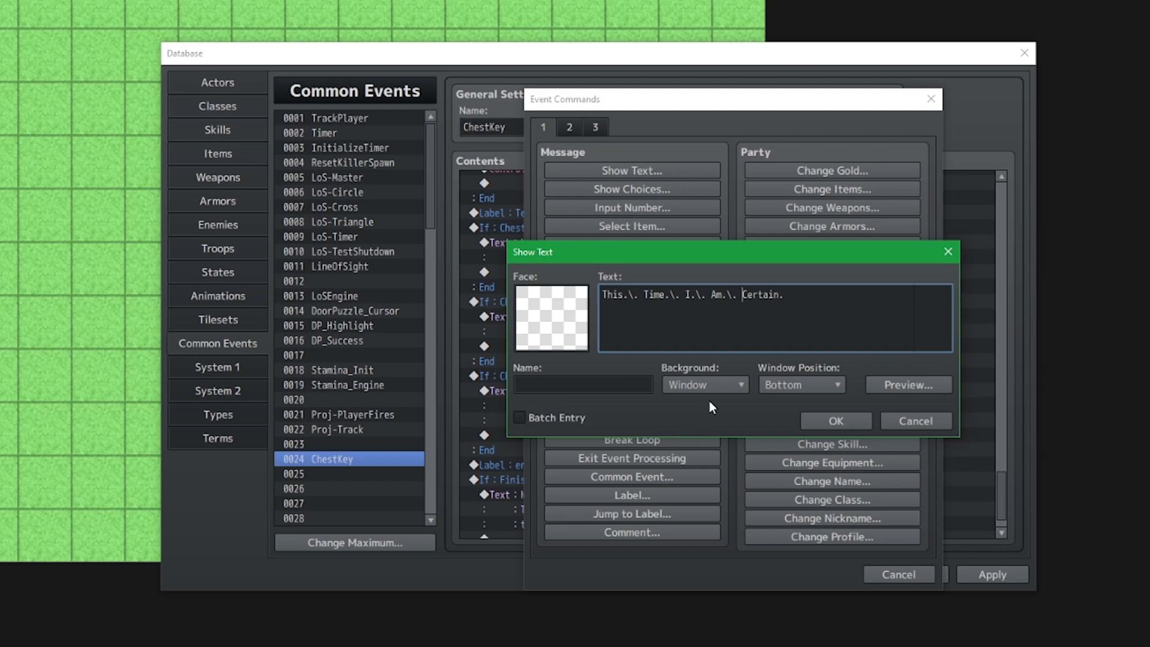
Give the message a Dim background and Middle window position, confirm it and apply the database changes.
{"action": "scroll", "coordinate": [702, 384], "scroll_direction": "down", "scroll_amount": 1}
{"action": "scroll", "coordinate": [769, 387], "scroll_direction": "up", "scroll_amount": 1}
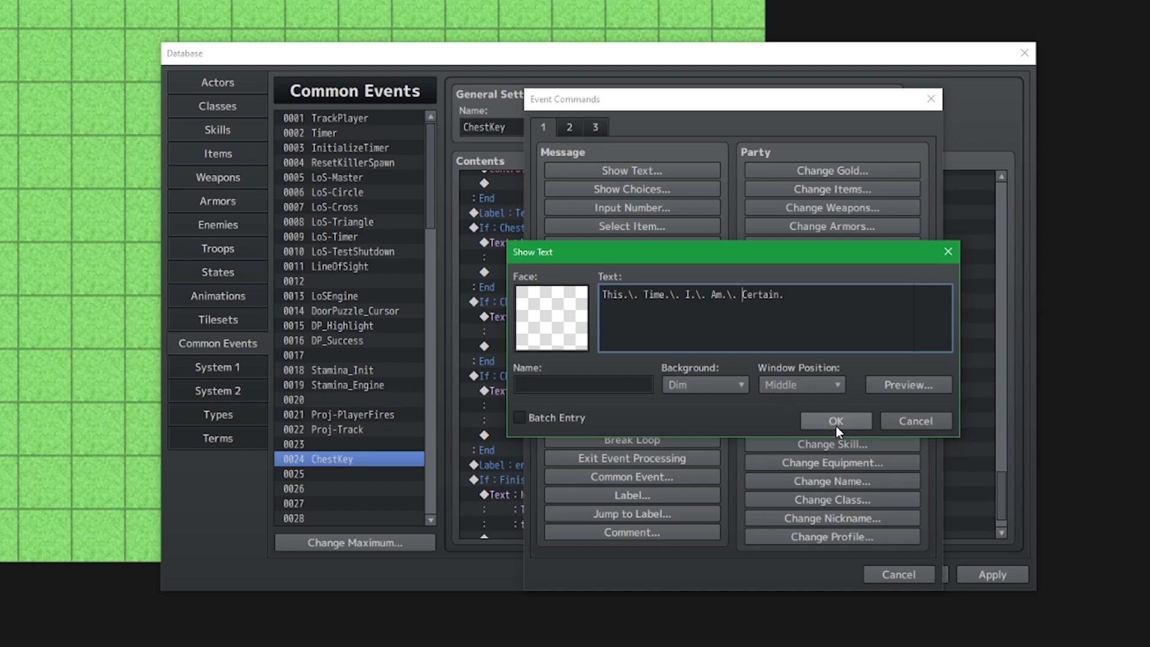
{"action": "left_click", "coordinate": [836, 421]}
{"action": "left_click", "coordinate": [986, 575]}
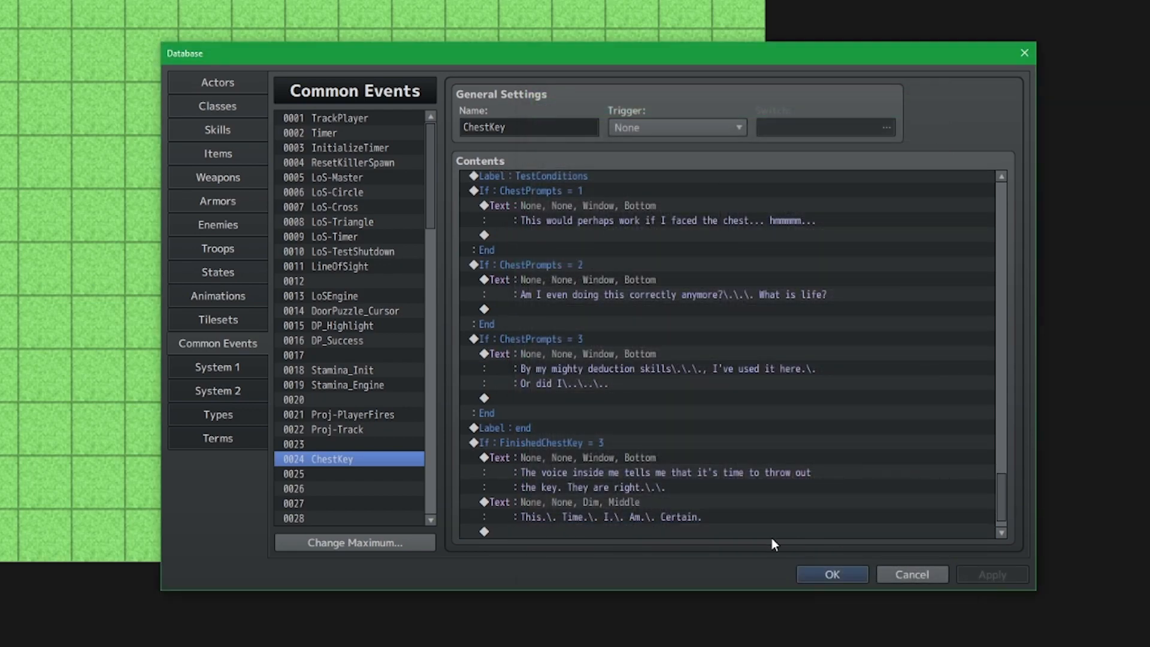
Review the ChestKey commands from the chest conditions down to the FinishedChestKey = 3 branch.
{"action": "scroll", "coordinate": [878, 511], "scroll_direction": "down", "scroll_amount": 1}
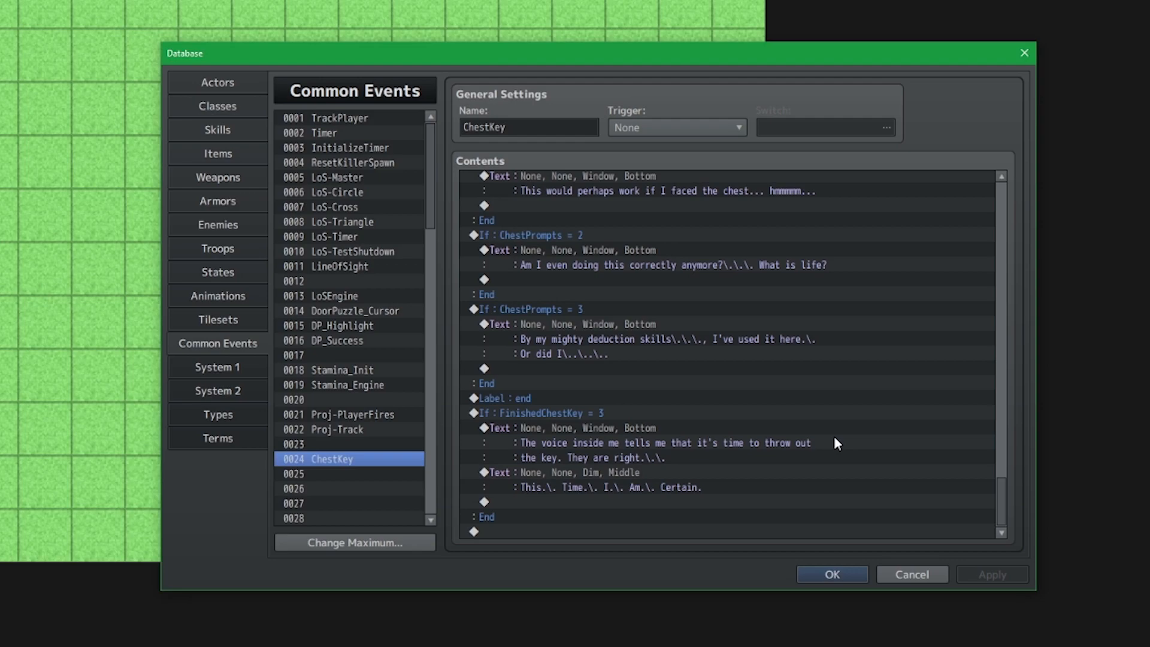
{"action": "scroll", "coordinate": [880, 446], "scroll_direction": "up", "scroll_amount": 7}
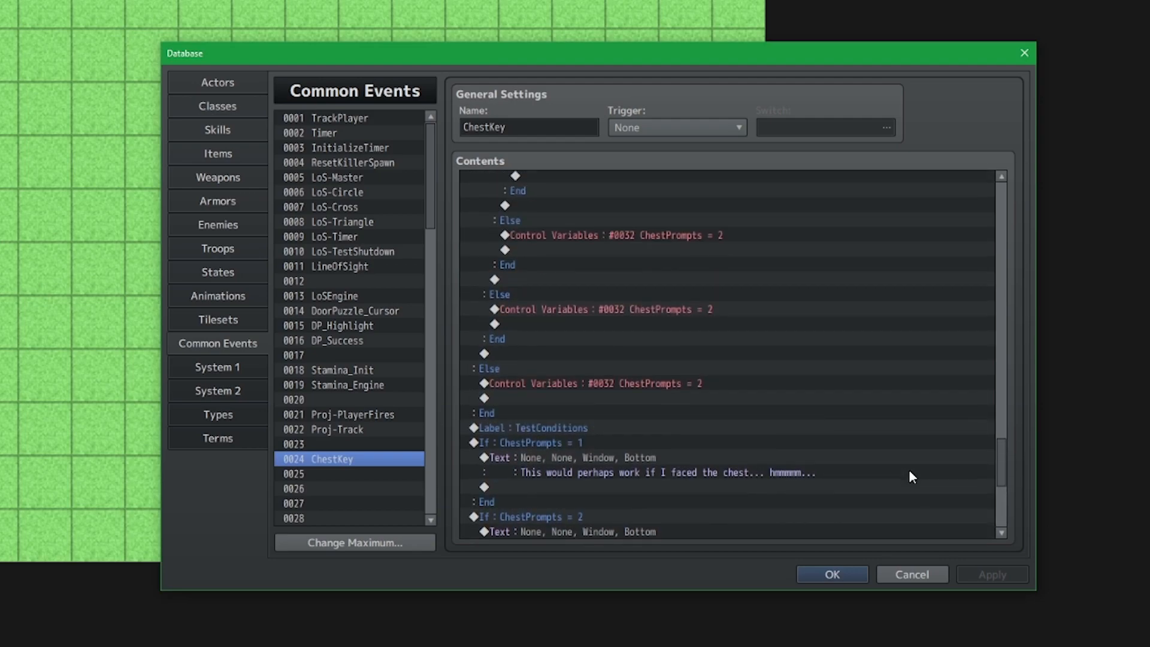
{"action": "scroll", "coordinate": [910, 476], "scroll_direction": "up", "scroll_amount": 8}
{"action": "scroll", "coordinate": [910, 478], "scroll_direction": "up", "scroll_amount": 1}
{"action": "scroll", "coordinate": [908, 477], "scroll_direction": "down", "scroll_amount": 9}
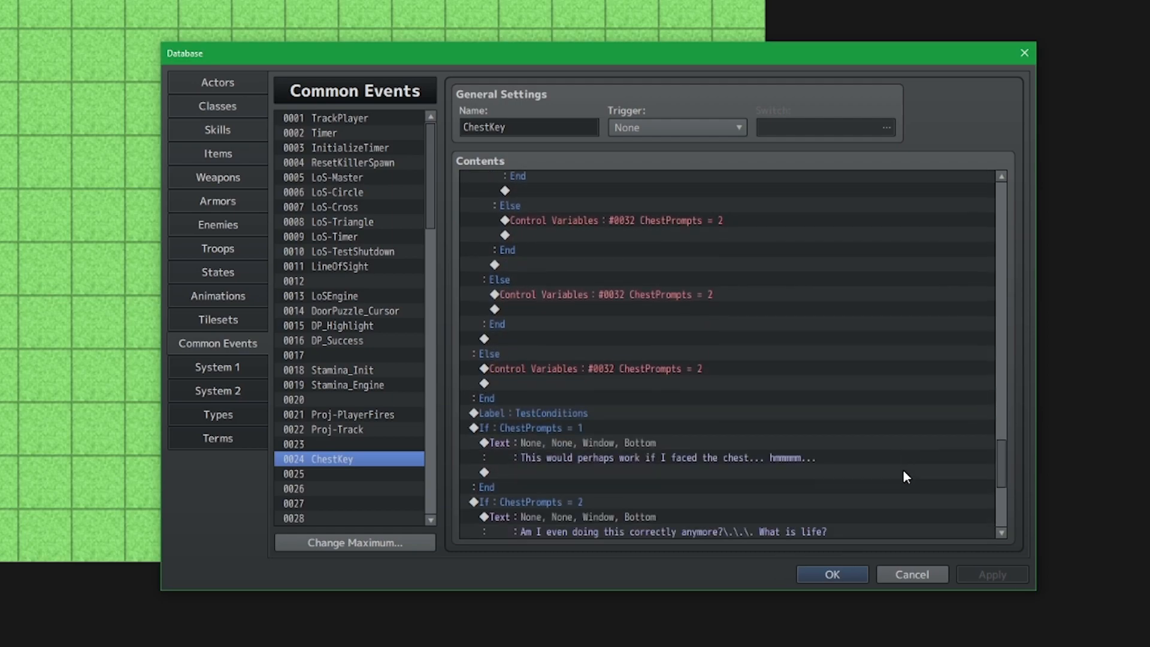
{"action": "scroll", "coordinate": [903, 477], "scroll_direction": "down", "scroll_amount": 6}
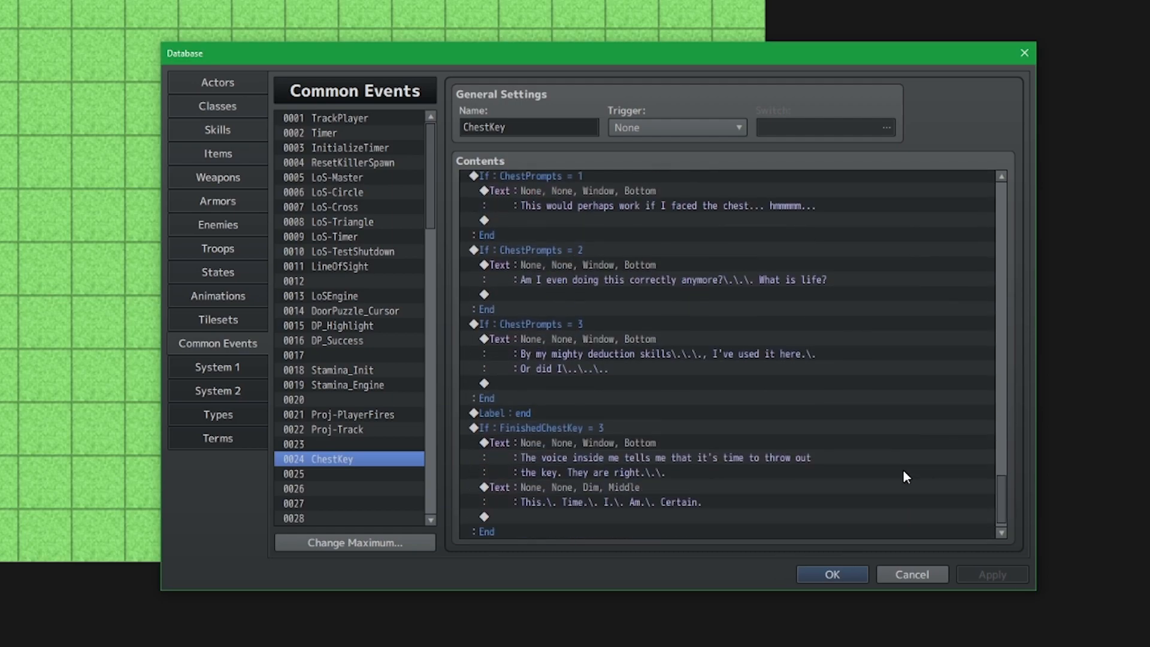
{"action": "left_click", "coordinate": [789, 421]}
{"action": "left_click", "coordinate": [794, 413]}
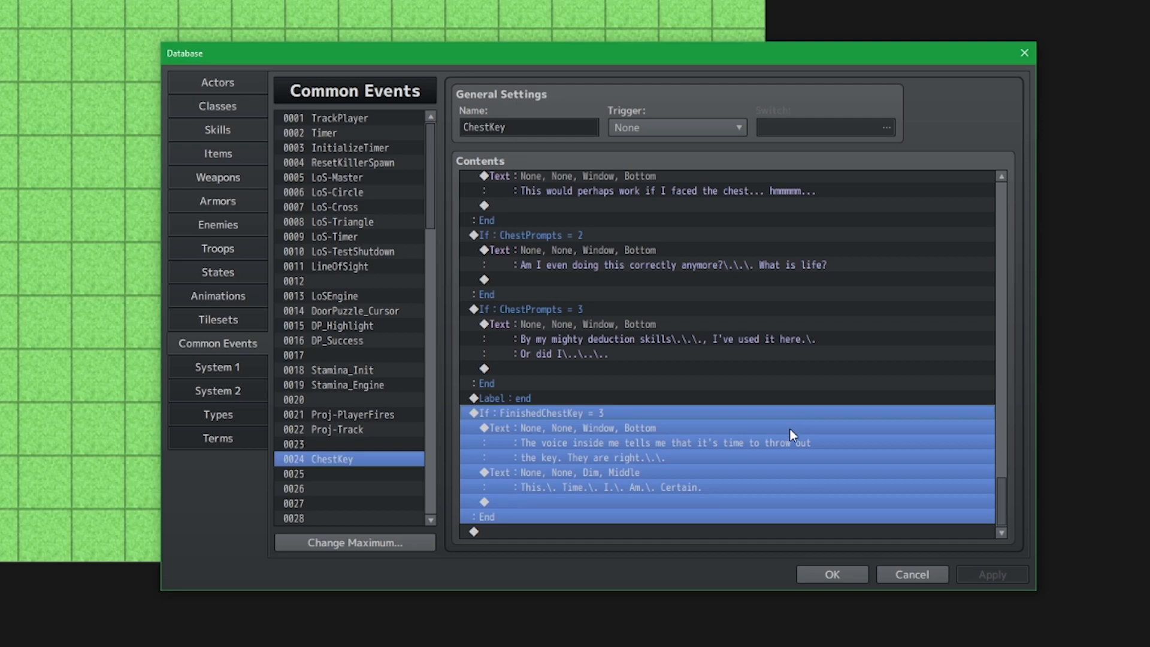
Add a Show Choices command with the default Yes and No options after the "This. Time. I. Am. Certain." message.
{"action": "left_click", "coordinate": [813, 502]}
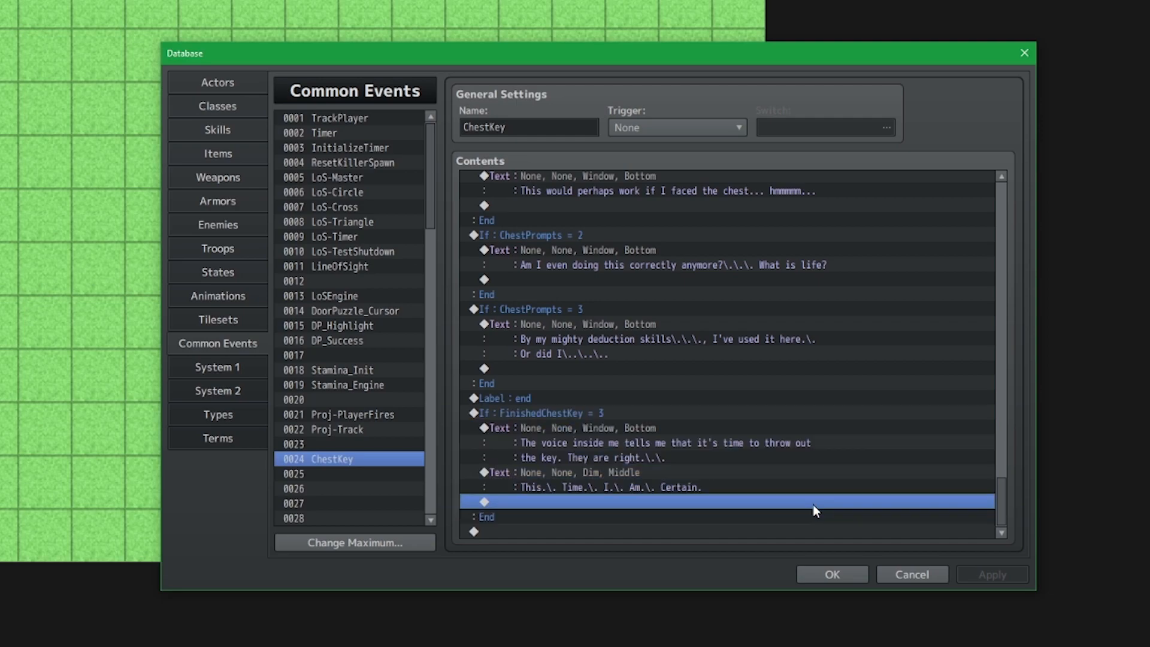
{"action": "double_click", "coordinate": [814, 504]}
{"action": "left_click", "coordinate": [671, 182]}
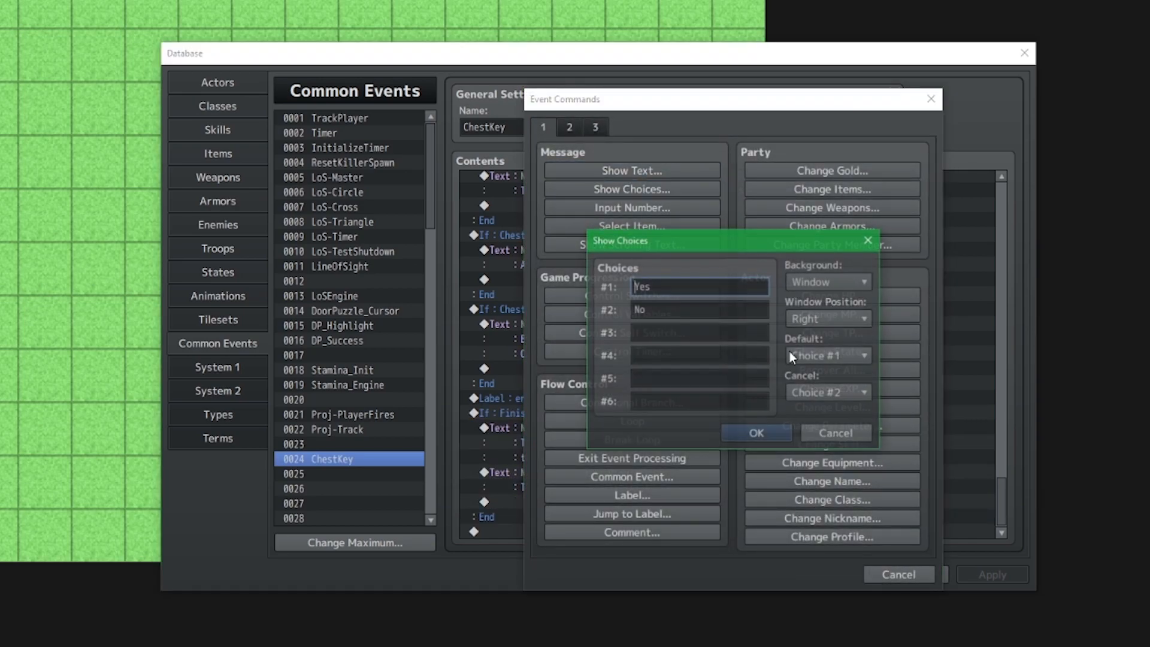
{"action": "left_click", "coordinate": [756, 433]}
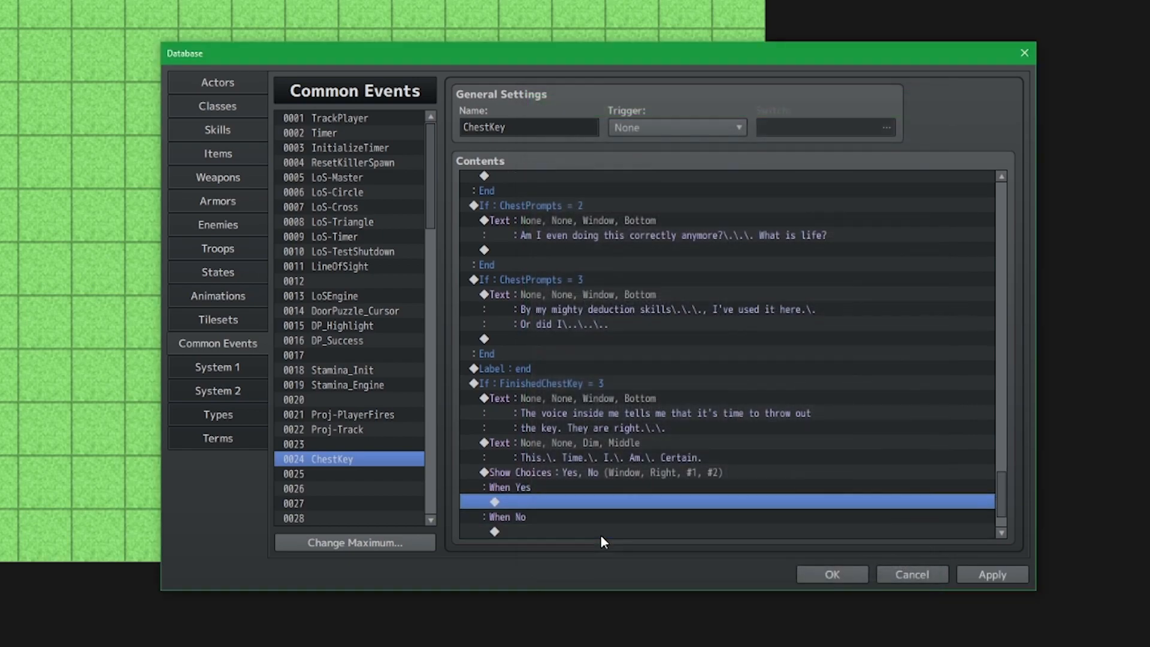
Rename the two choices "Toss away key." and "I'm uncertain. [Keep it]", confirm them and apply the changes.
{"action": "double_click", "coordinate": [616, 416]}
{"action": "double_click", "coordinate": [682, 291]}
{"action": "type", "text": "Toss away key."}
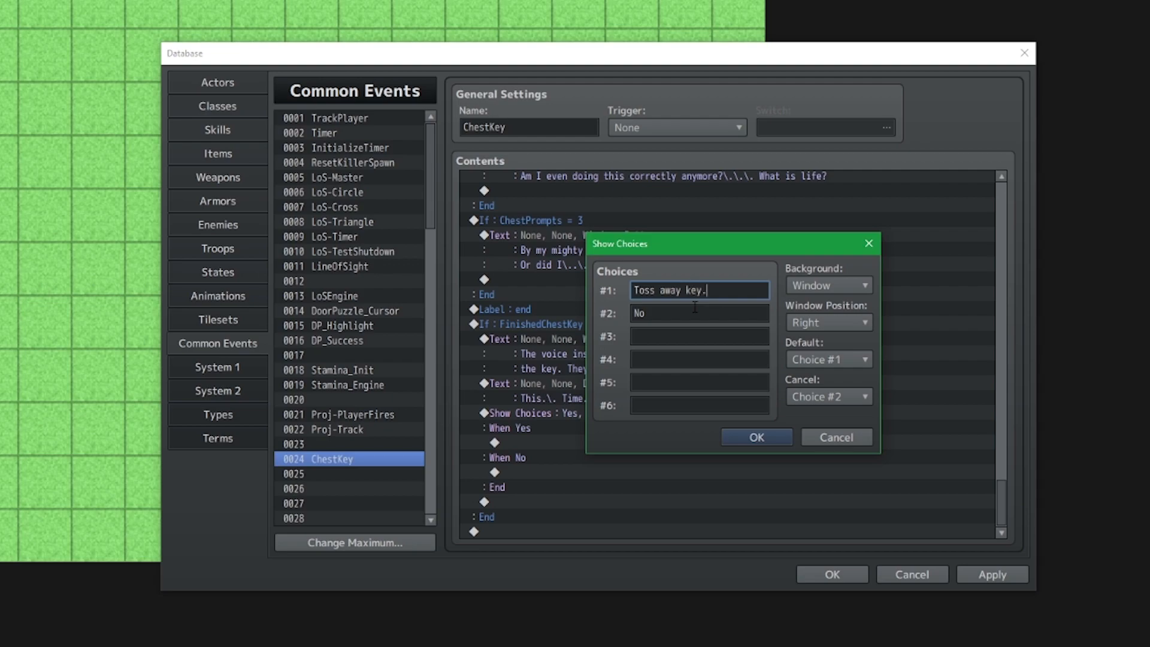
{"action": "left_click", "coordinate": [695, 307]}
{"action": "double_click", "coordinate": [695, 307]}
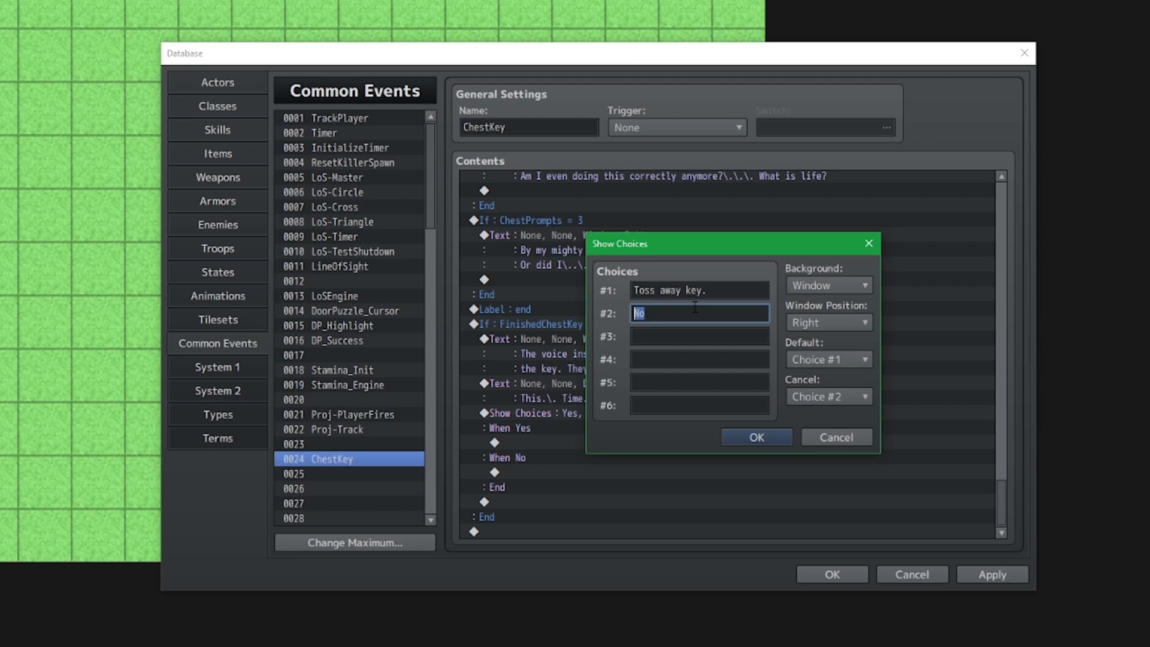
{"action": "type", "text": "Am m uncertain. [Keep it]"}
{"action": "left_click", "coordinate": [753, 436]}
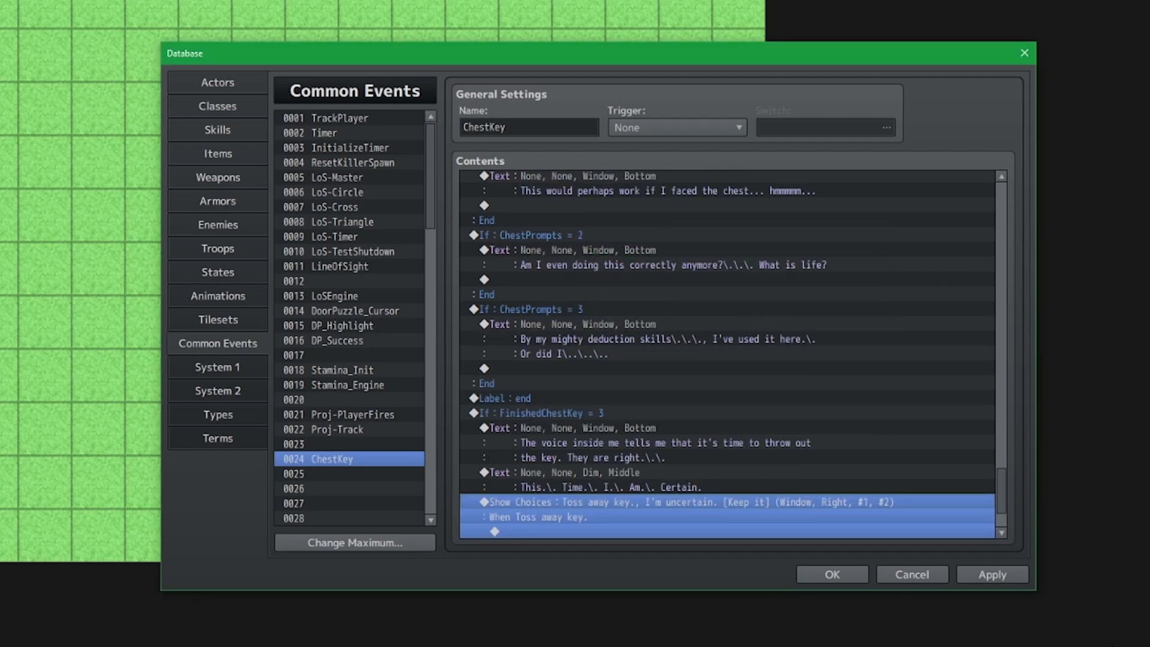
{"action": "left_click", "coordinate": [996, 574]}
Insert a conditional branch before the Item_MapID = 20 check that tests whether FinishedChestKey = 3, without an Else branch.
{"action": "scroll", "coordinate": [965, 506], "scroll_direction": "down", "scroll_amount": 2}
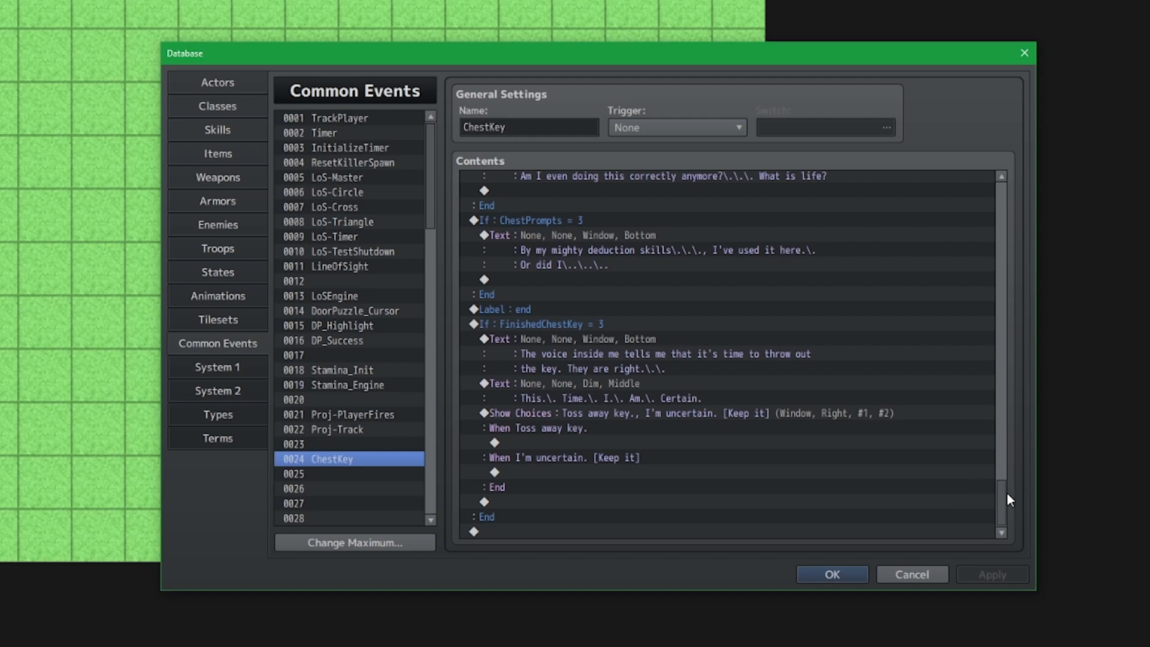
{"action": "left_click_drag", "start_coordinate": [1000, 490], "coordinate": [987, 173]}
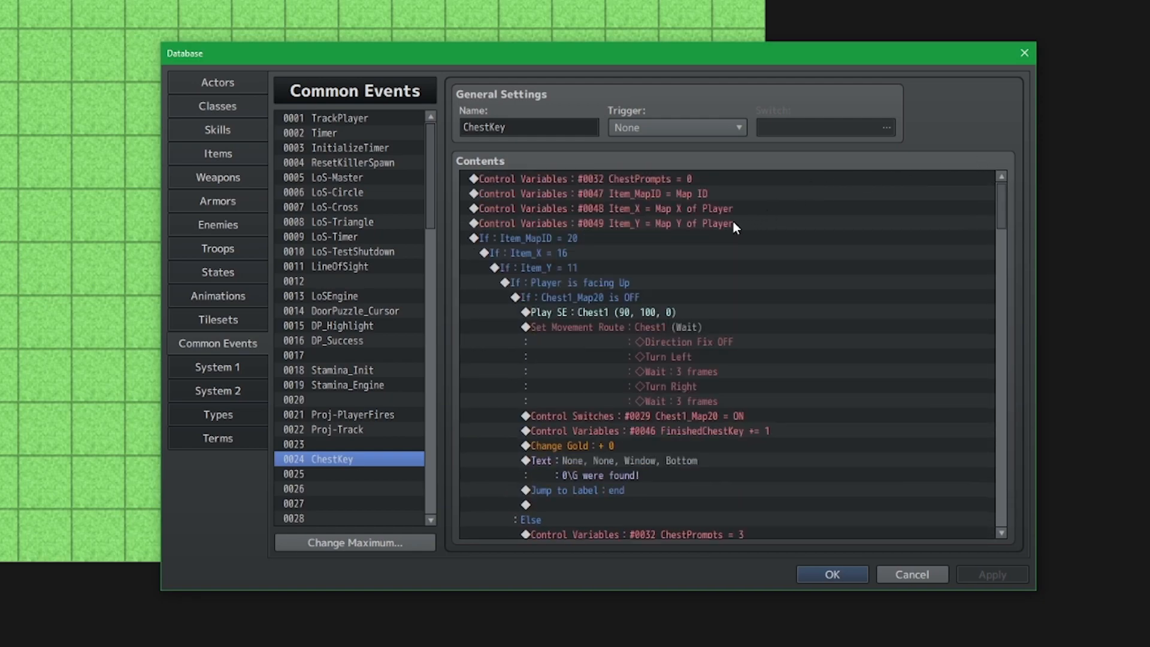
{"action": "left_click_drag", "start_coordinate": [677, 249], "coordinate": [684, 242]}
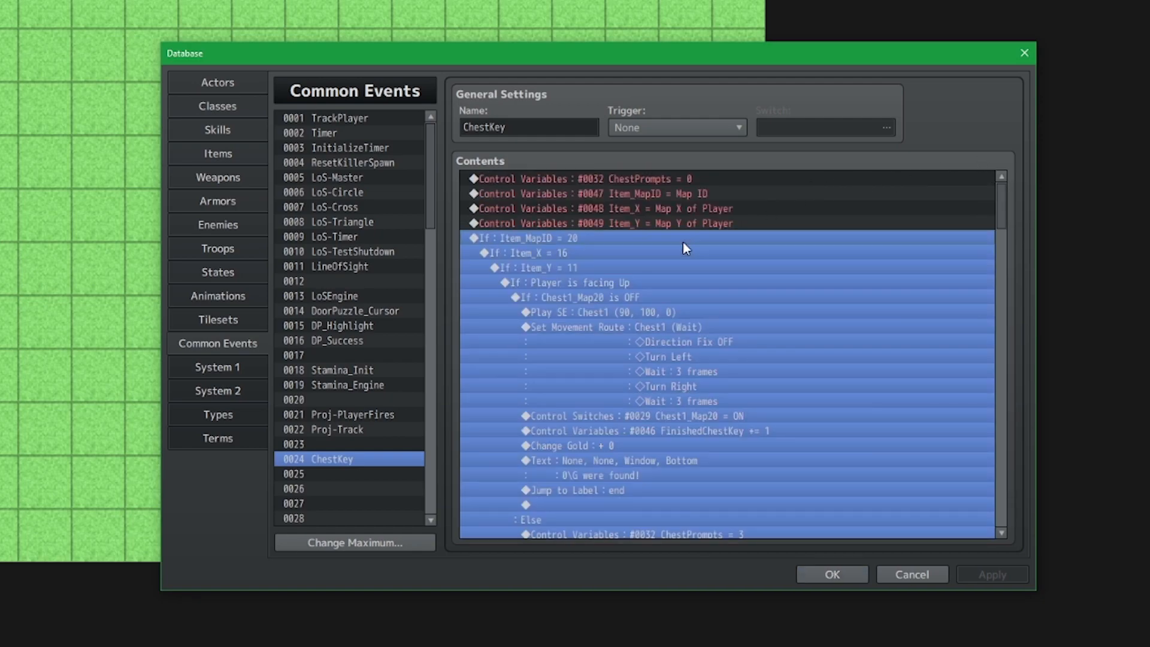
{"action": "key", "text": "Insert"}
{"action": "left_click", "coordinate": [642, 403]}
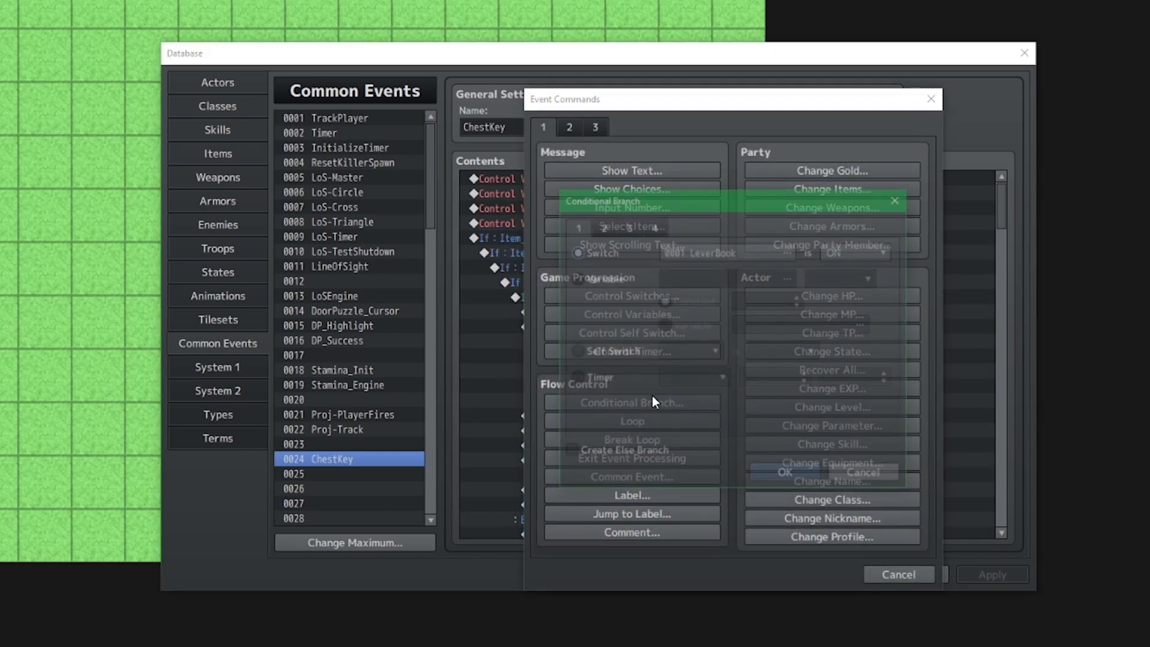
{"action": "left_click", "coordinate": [620, 275]}
{"action": "left_click", "coordinate": [788, 278]}
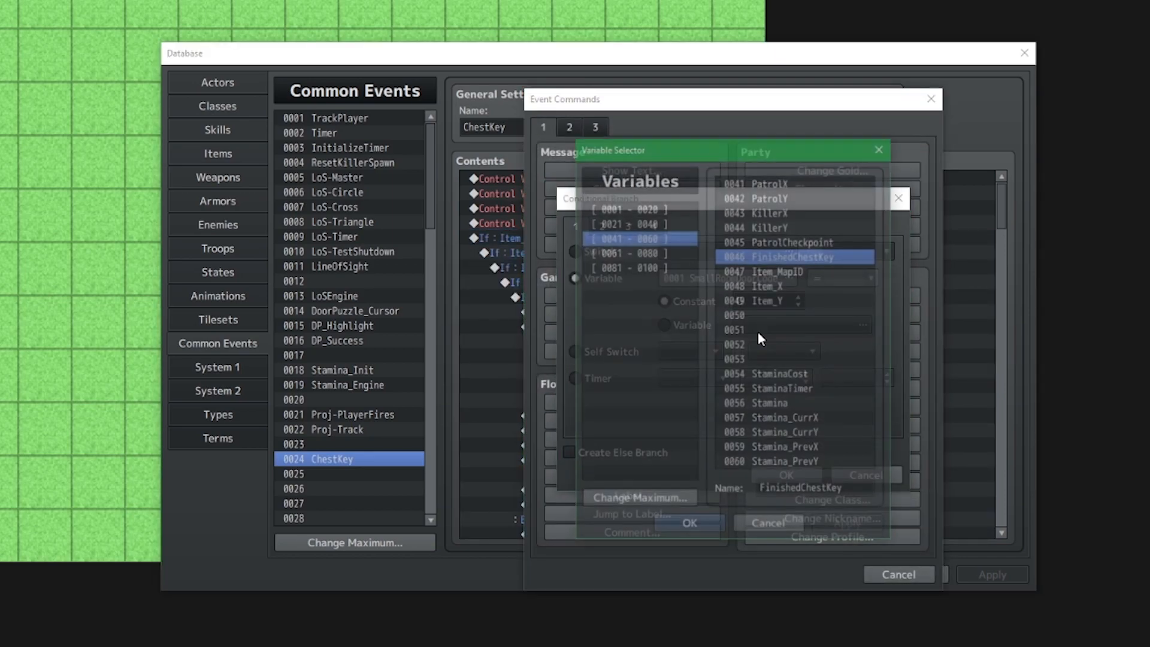
{"action": "left_click", "coordinate": [704, 533]}
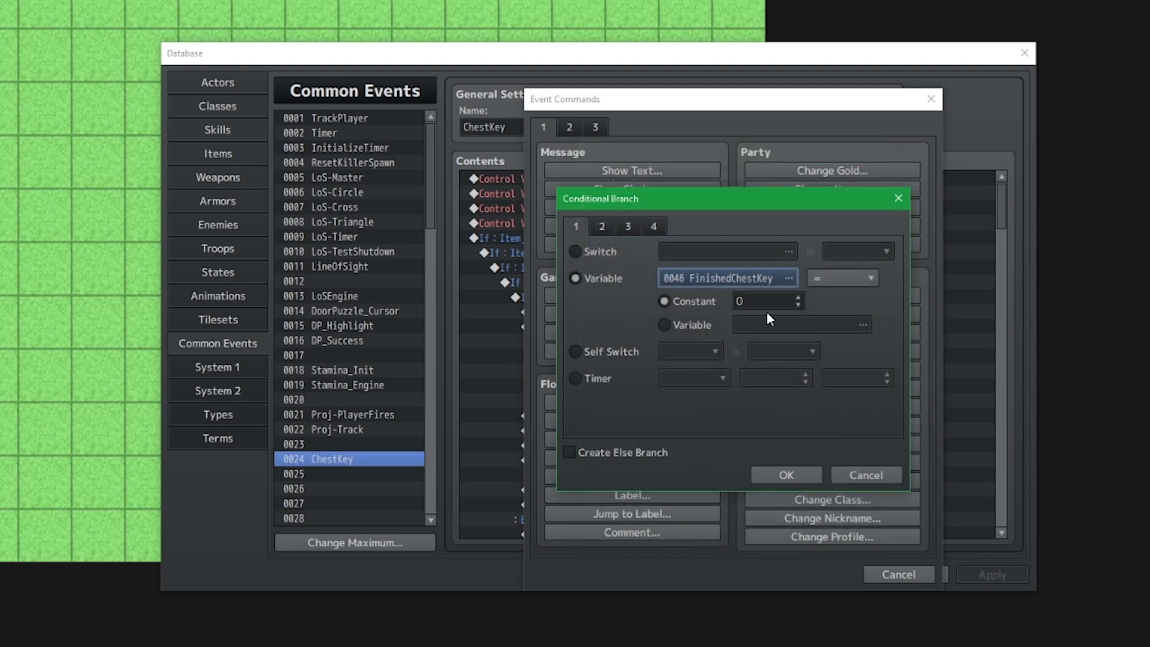
{"action": "type", "text": "3"}
{"action": "left_click", "coordinate": [773, 476]}
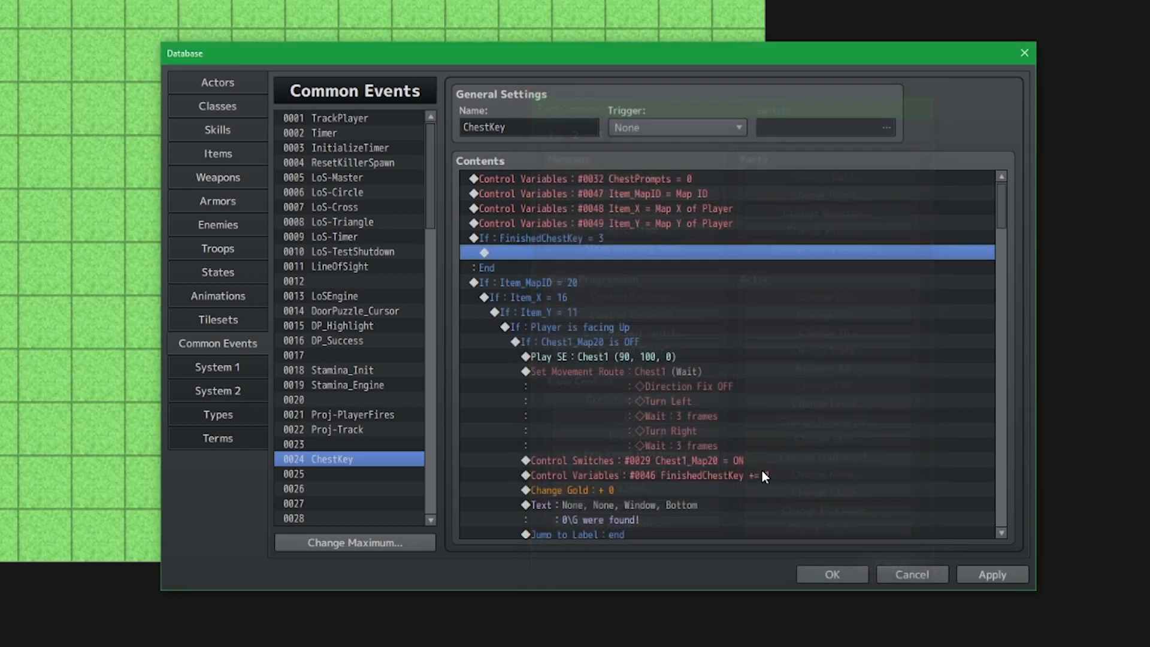
Add a jump to the label "end" inside the new FinishedChestKey = 3 branch and apply the changes.
{"action": "double_click", "coordinate": [573, 253]}
{"action": "left_click", "coordinate": [633, 496]}
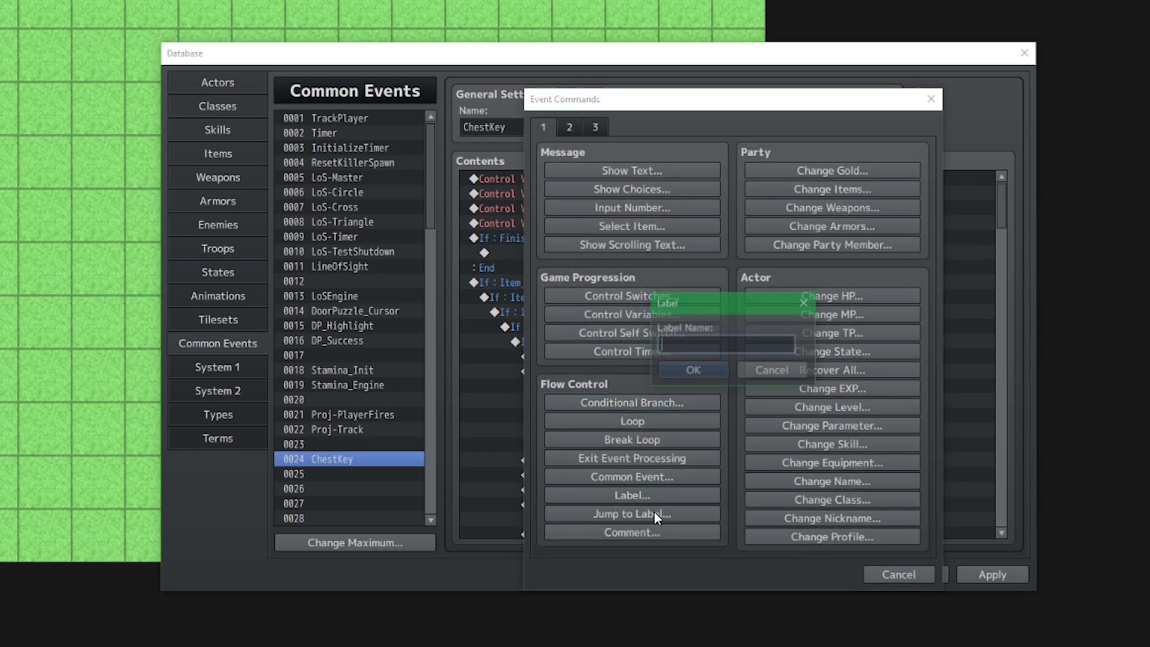
{"action": "key", "text": "Escape"}
{"action": "key", "text": "Down"}
{"action": "key", "text": "Return"}
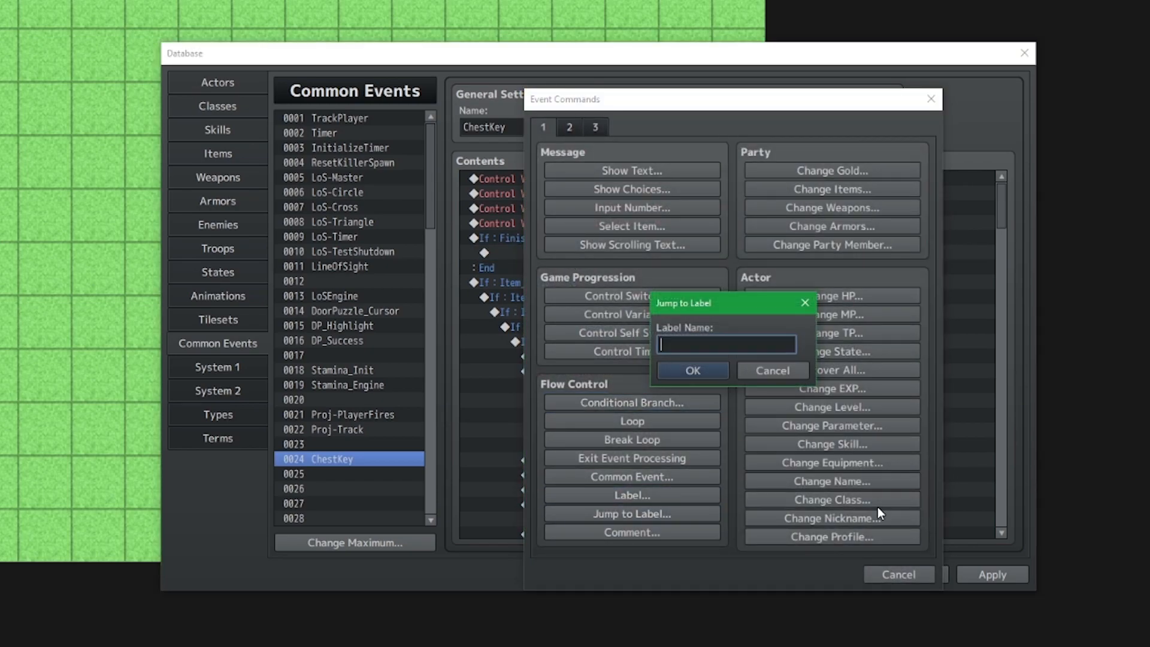
{"action": "type", "text": "end"}
{"action": "key", "text": "Return"}
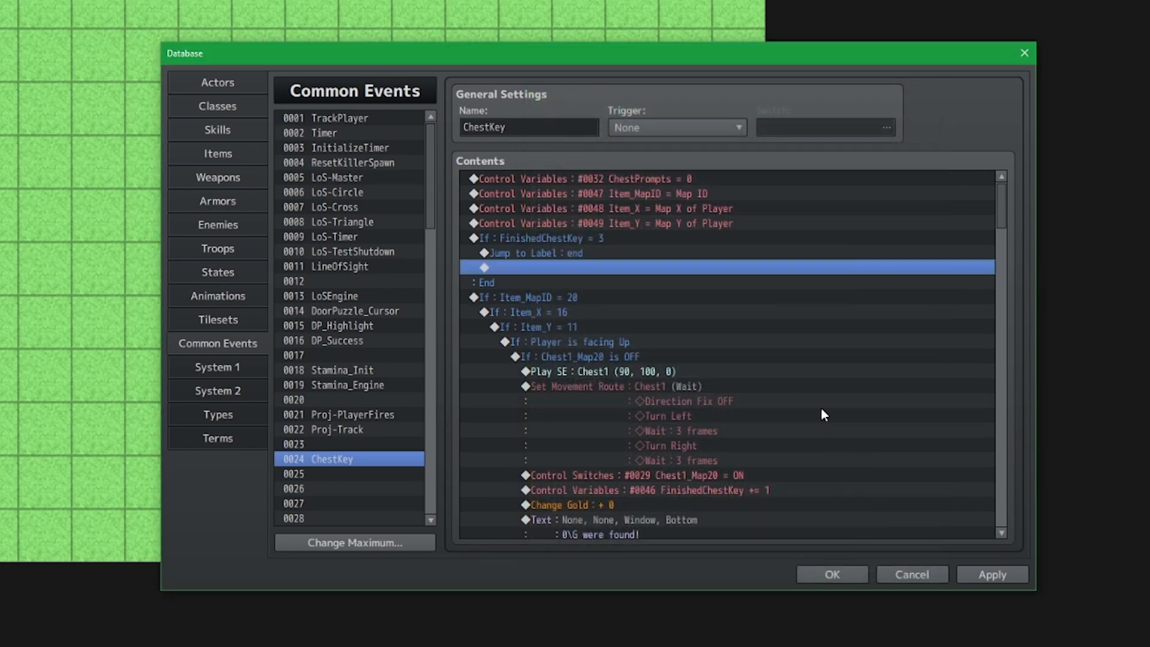
{"action": "left_click", "coordinate": [985, 578]}
{"action": "scroll", "coordinate": [627, 316], "scroll_direction": "down", "scroll_amount": 6}
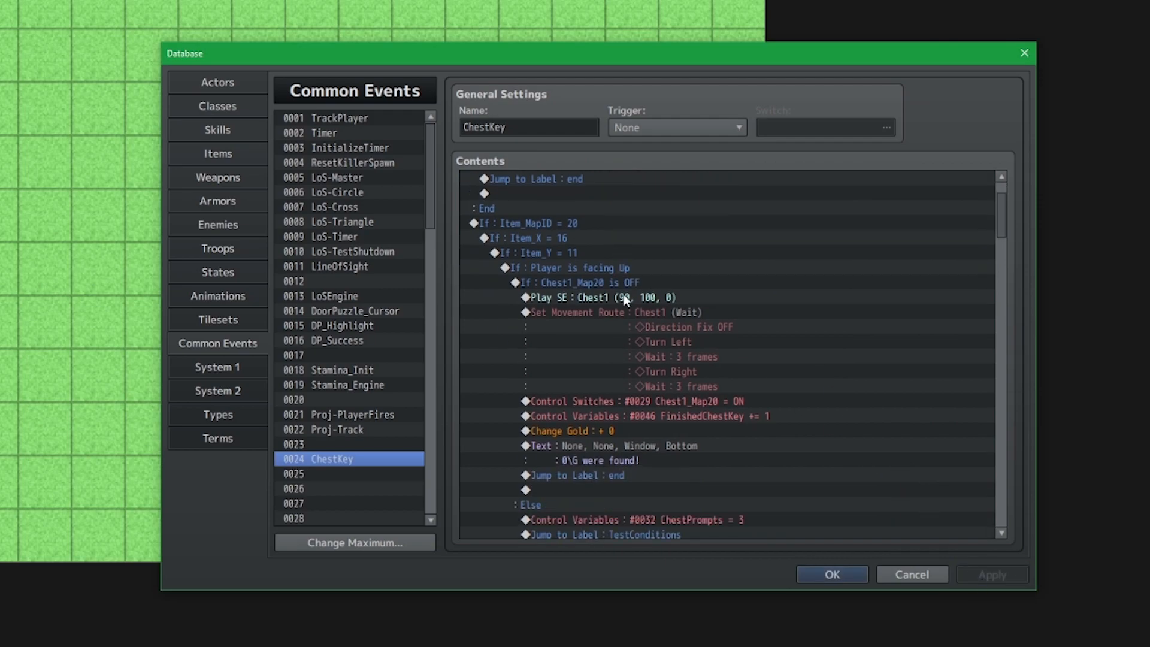
Look over the ChestKey event, confirm the database, then launch a playtest and begin a new game.
{"action": "scroll", "coordinate": [627, 296], "scroll_direction": "up", "scroll_amount": 2}
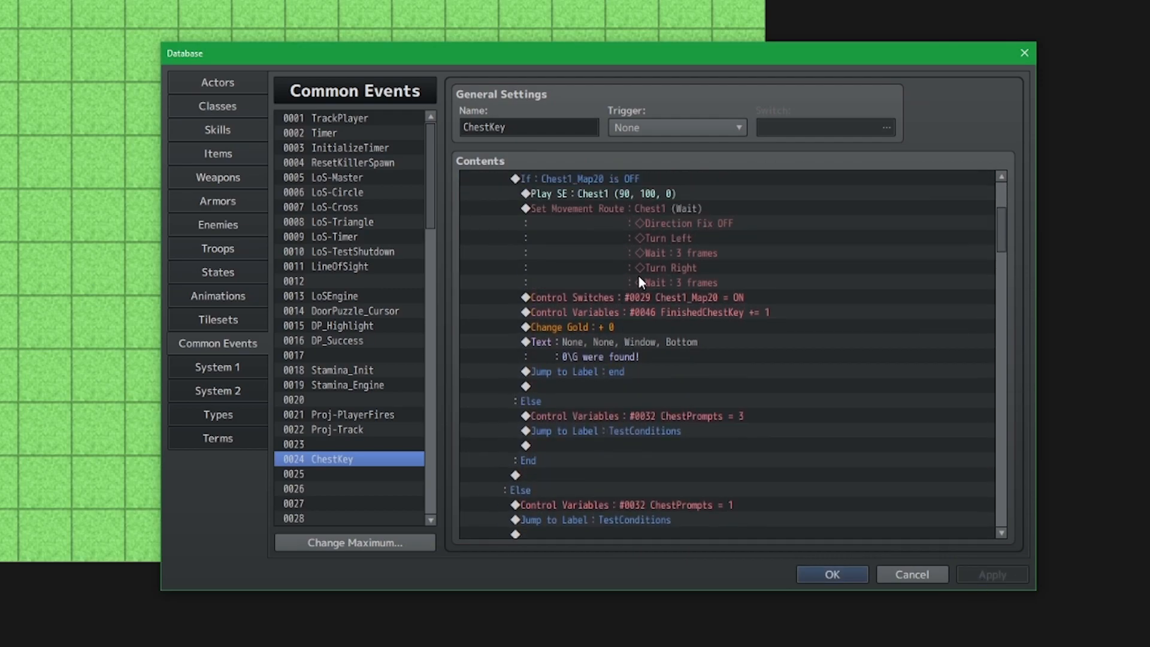
{"action": "scroll", "coordinate": [636, 282], "scroll_direction": "up", "scroll_amount": 4}
{"action": "scroll", "coordinate": [681, 296], "scroll_direction": "down", "scroll_amount": 13}
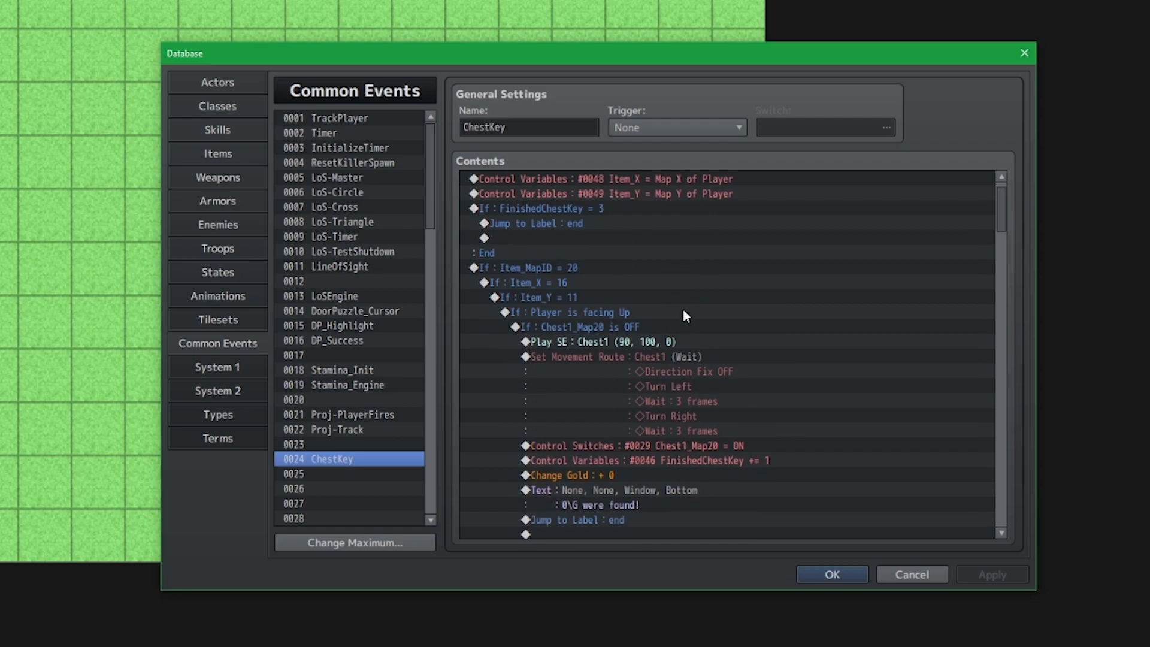
{"action": "scroll", "coordinate": [677, 290], "scroll_direction": "down", "scroll_amount": 16}
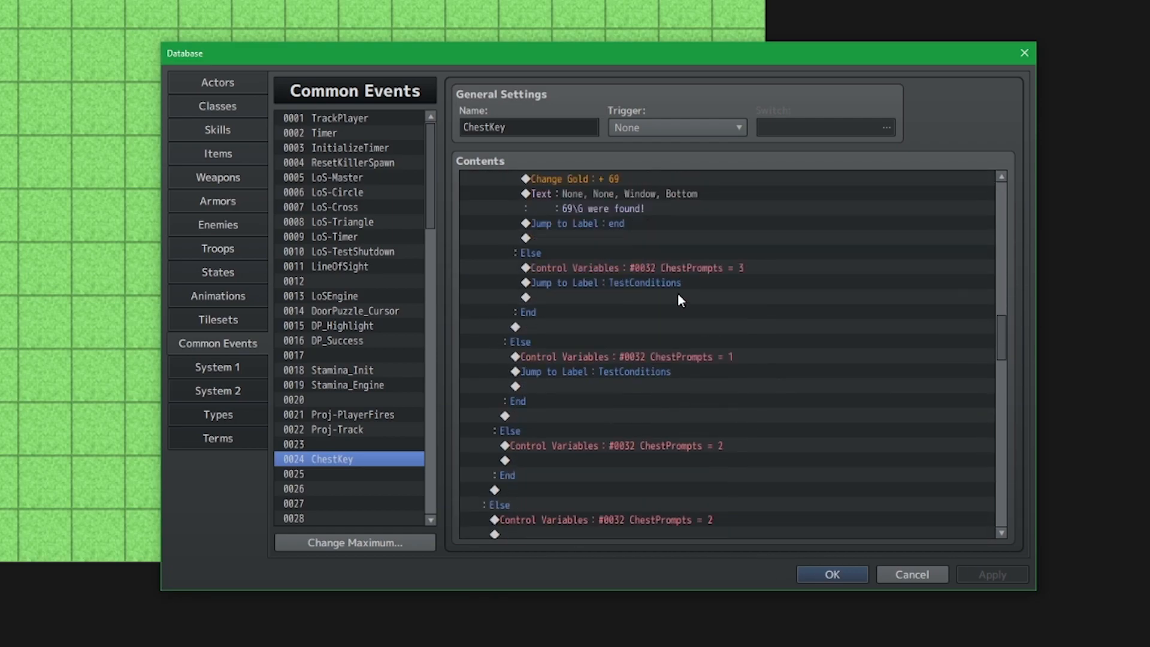
{"action": "scroll", "coordinate": [653, 314], "scroll_direction": "down", "scroll_amount": 12}
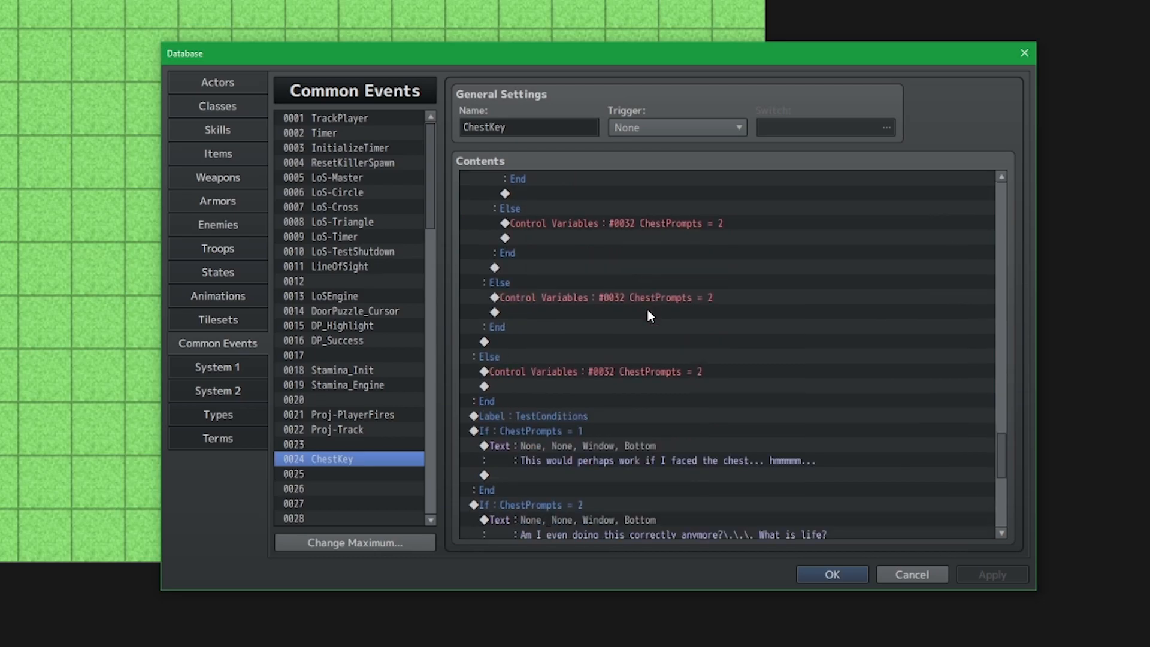
{"action": "left_click", "coordinate": [832, 574]}
{"action": "key", "text": "ctrl+r"}
{"action": "key", "text": "Return"}
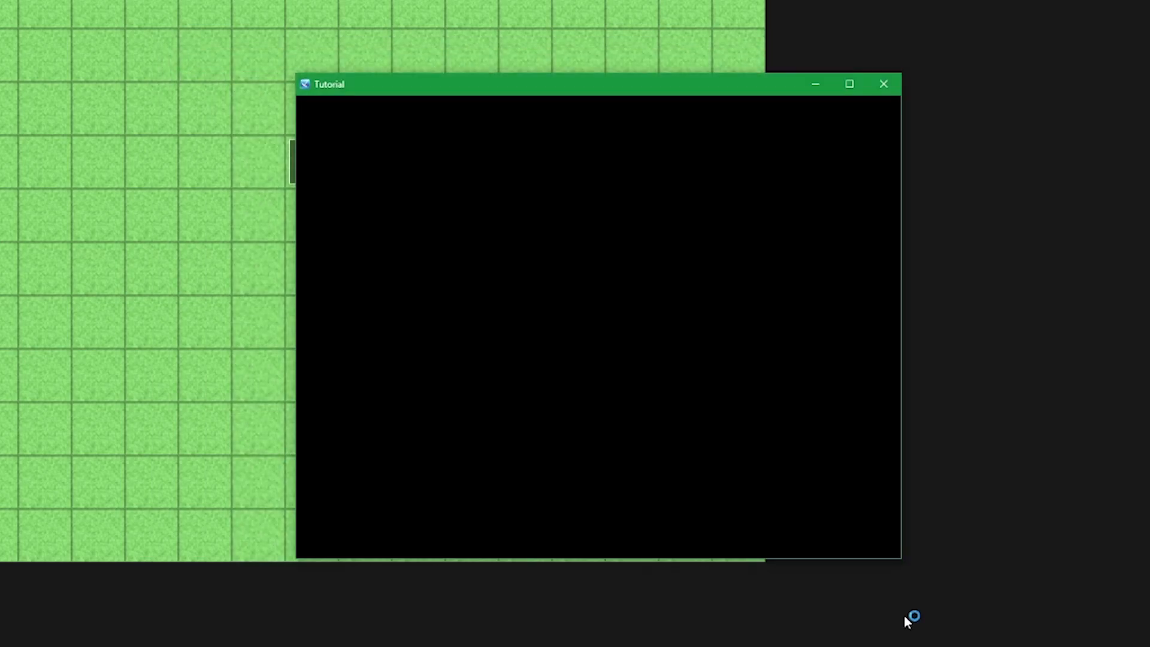
{"action": "key", "text": "Return"}
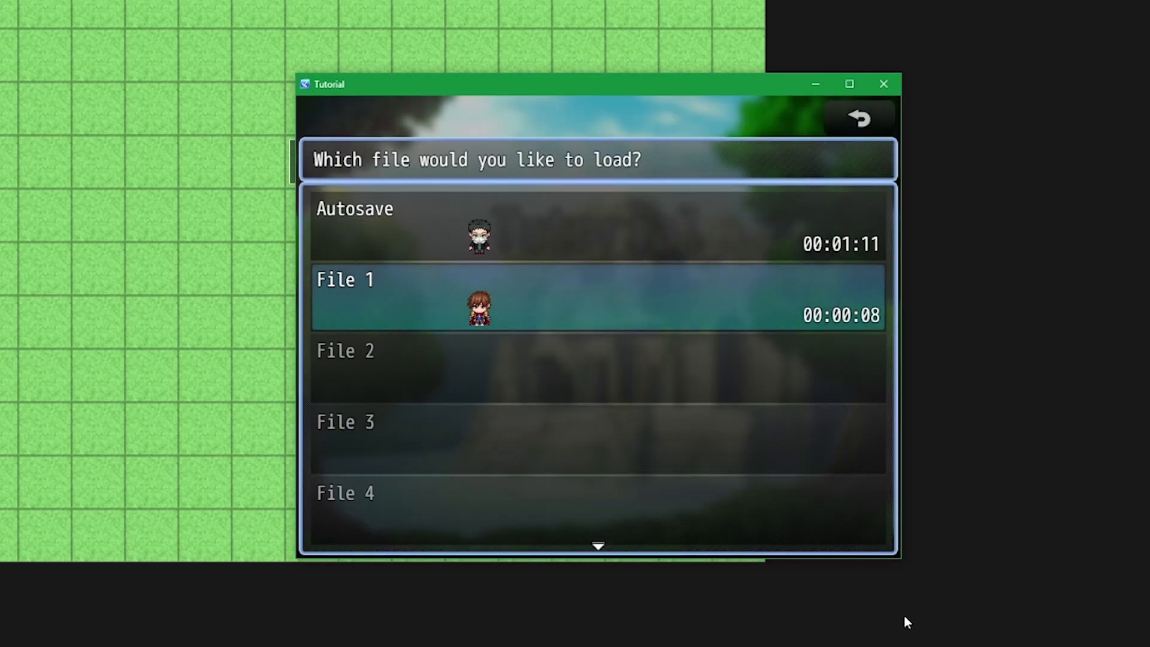
{"action": "key", "text": "Escape"}
{"action": "key", "text": "Return"}
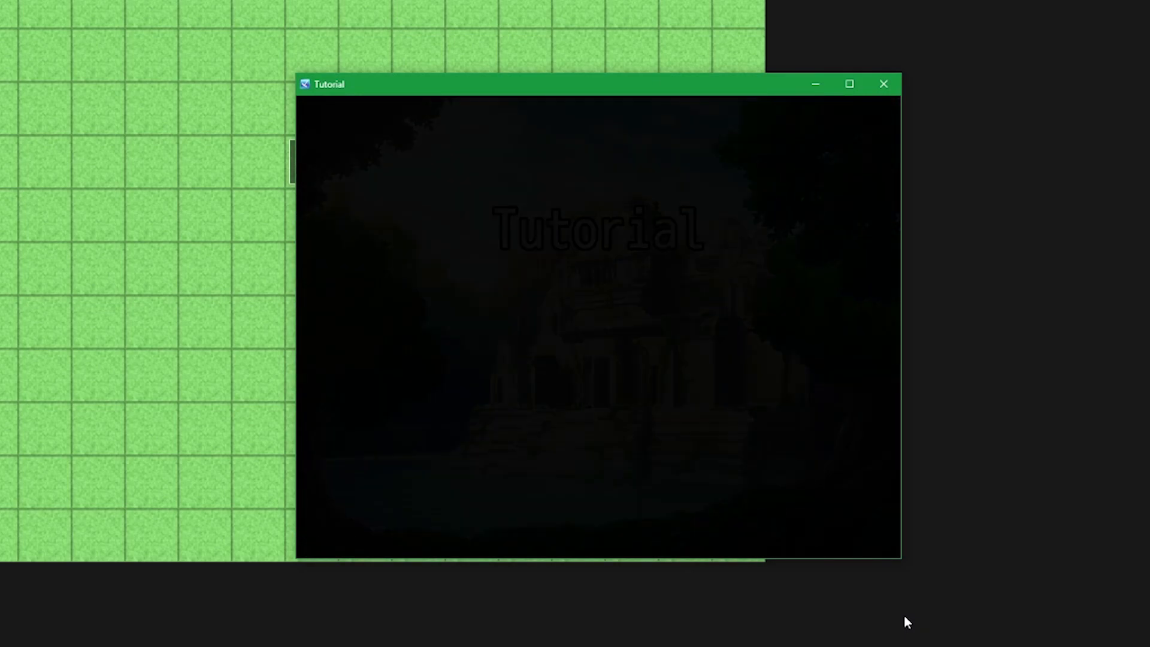
{"action": "key", "text": "Return"}
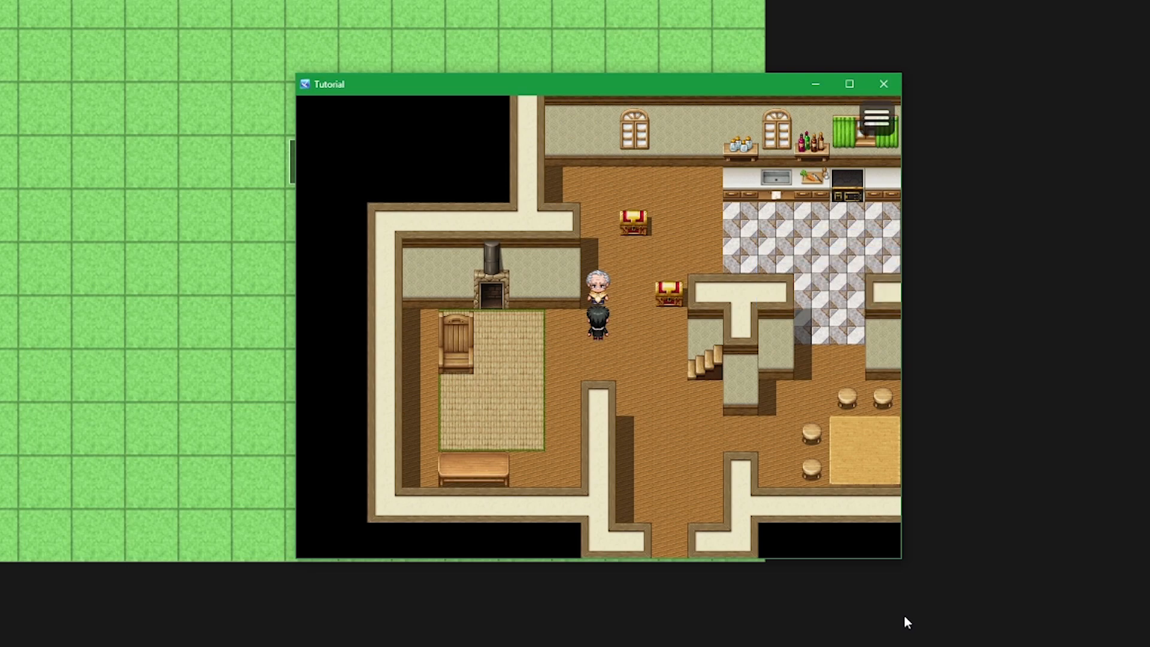
In the playtest, use the ChestKey on the open floor beside the stairs and dismiss the message.
{"action": "key", "text": "Down"}
{"action": "key", "text": "Escape"}
{"action": "key", "text": "Return"}
{"action": "key", "text": "Escape"}
{"action": "key", "text": "Escape"}
{"action": "key", "text": "Escape"}
{"action": "key", "text": "Return"}
{"action": "key", "text": "Return"}
{"action": "key", "text": "Return"}
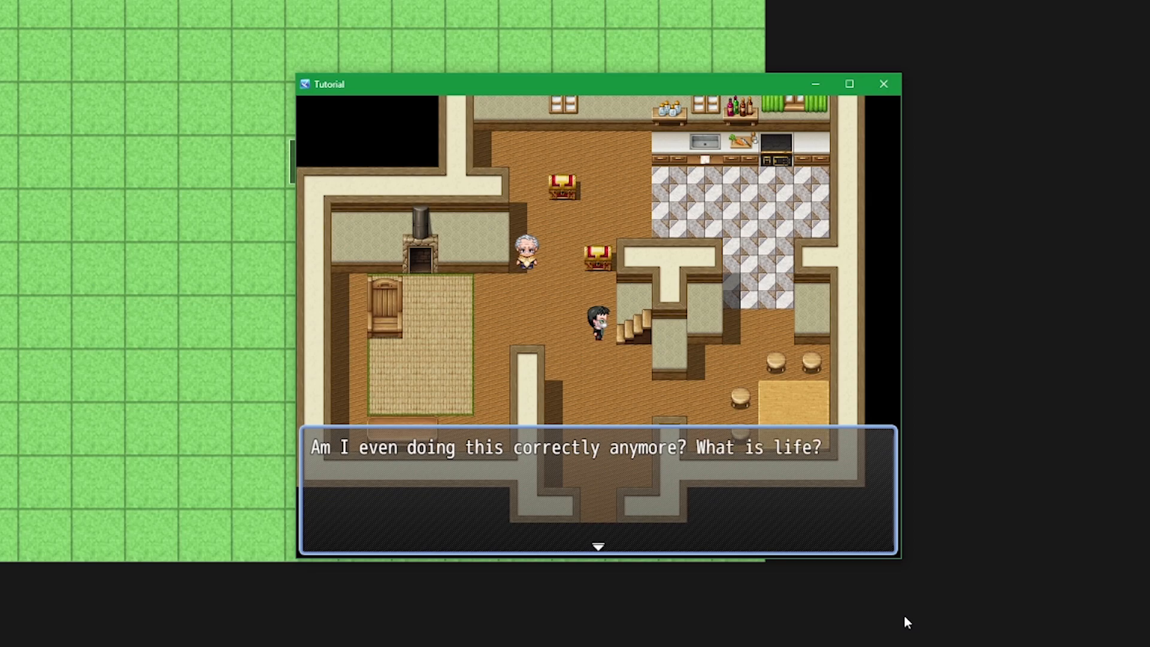
{"action": "key", "text": "Return"}
Walk up to the chest near the stairs, open it with the ChestKey and dismiss the gold message.
{"action": "key", "text": "Up"}
{"action": "key", "text": "Escape"}
{"action": "key", "text": "Escape"}
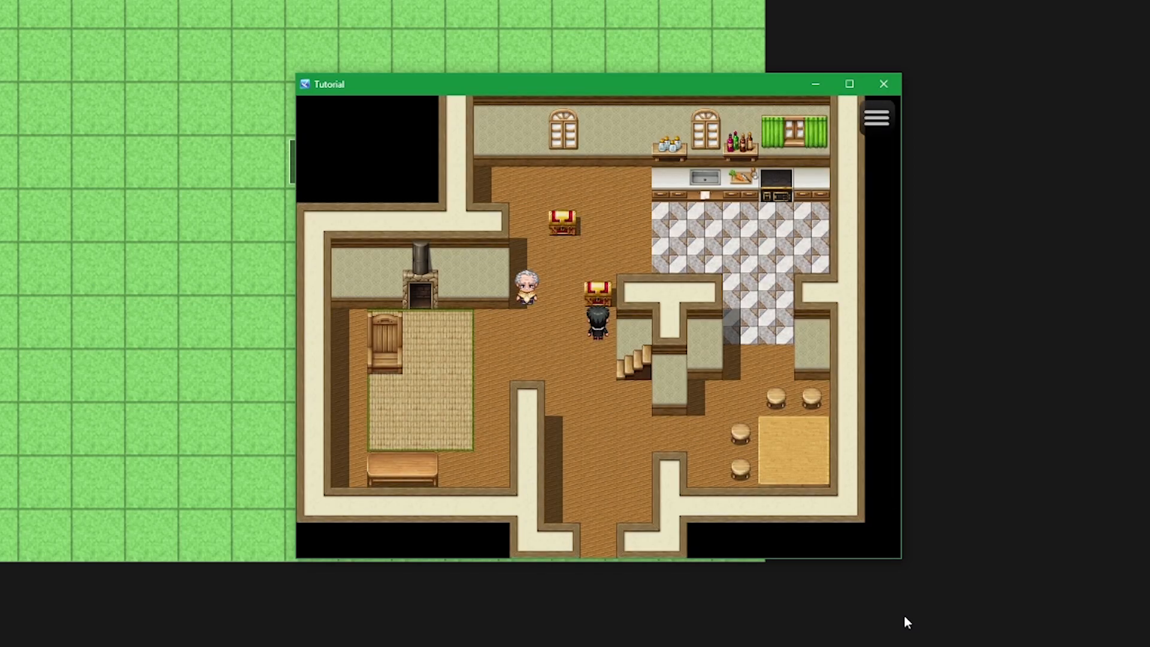
{"action": "key", "text": "Escape"}
{"action": "key", "text": "Return"}
{"action": "key", "text": "Return"}
{"action": "key", "text": "Return"}
{"action": "key", "text": "Return"}
{"action": "key", "text": "Up"}
{"action": "key", "text": "Escape"}
{"action": "key", "text": "Return"}
{"action": "key", "text": "Return"}
{"action": "key", "text": "Return"}
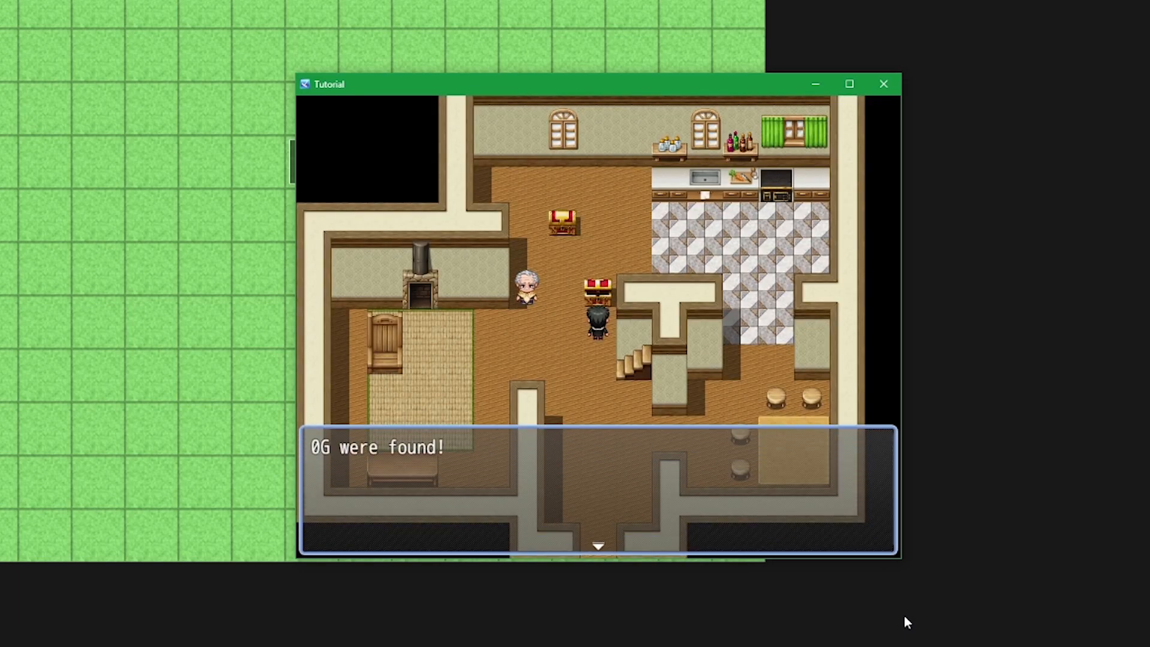
{"action": "key", "text": "Return"}
Walk to the second, upper chest in the house, open it with the ChestKey and dismiss its message.
{"action": "key", "text": "Up"}
{"action": "key", "text": "Up"}
{"action": "key", "text": "Left"}
{"action": "key", "text": "Escape"}
{"action": "key", "text": "Return"}
{"action": "key", "text": "Return"}
{"action": "key", "text": "Return"}
{"action": "key", "text": "Return"}
{"action": "key", "text": "Up"}
{"action": "key", "text": "Escape"}
{"action": "key", "text": "Return"}
{"action": "key", "text": "Return"}
{"action": "key", "text": "Return"}
{"action": "key", "text": "Return"}
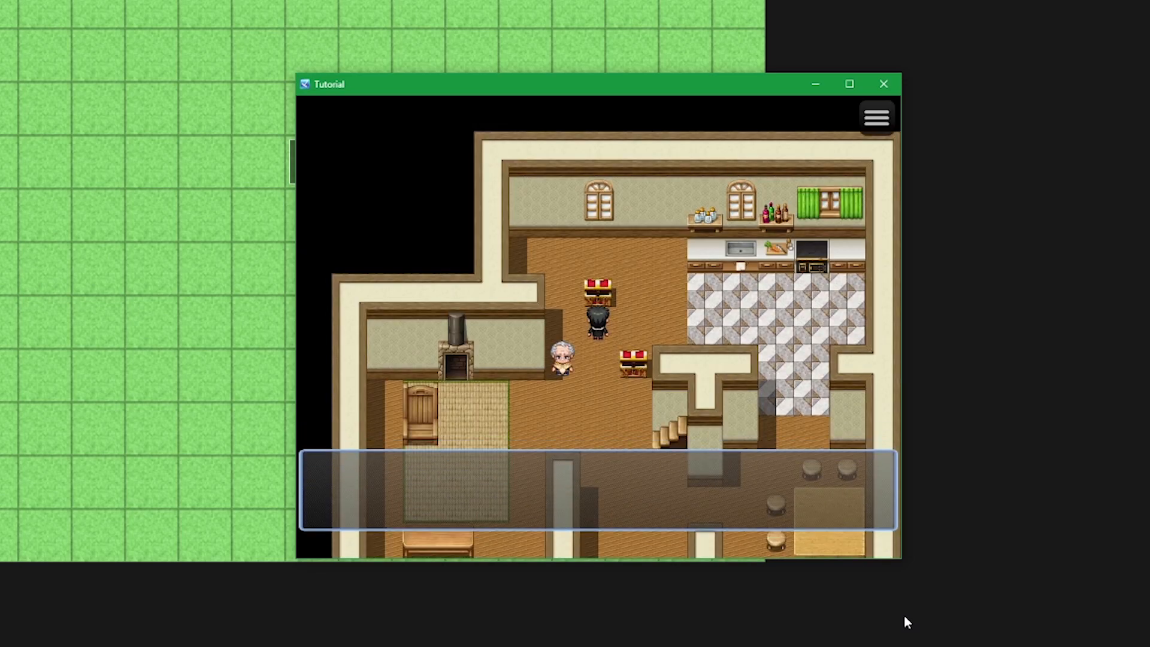
Return to the opened chest near the stairs, use the ChestKey on it again and dismiss the message.
{"action": "key", "text": "Down"}
{"action": "key", "text": "Down"}
{"action": "key", "text": "Right"}
{"action": "key", "text": "Up"}
{"action": "key", "text": "Escape"}
{"action": "key", "text": "Return"}
{"action": "key", "text": "Return"}
{"action": "key", "text": "Return"}
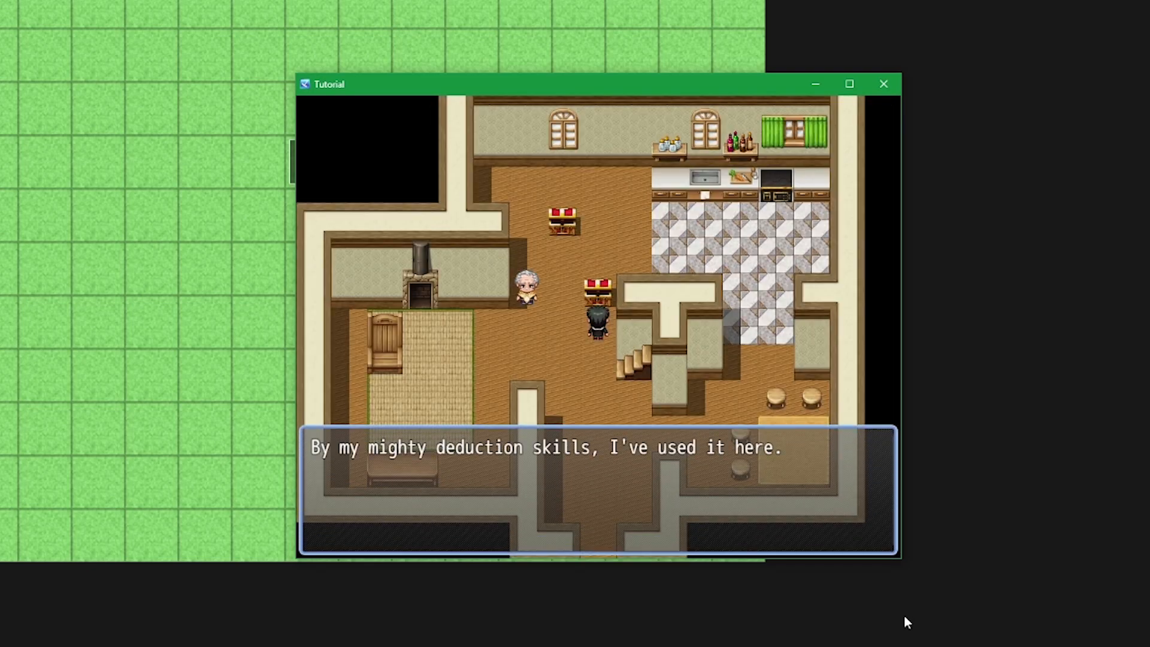
{"action": "key", "text": "Return"}
Talk to the old man to reach the grass map, then use the ChestKey below its chest while facing sideways.
{"action": "key", "text": "Left"}
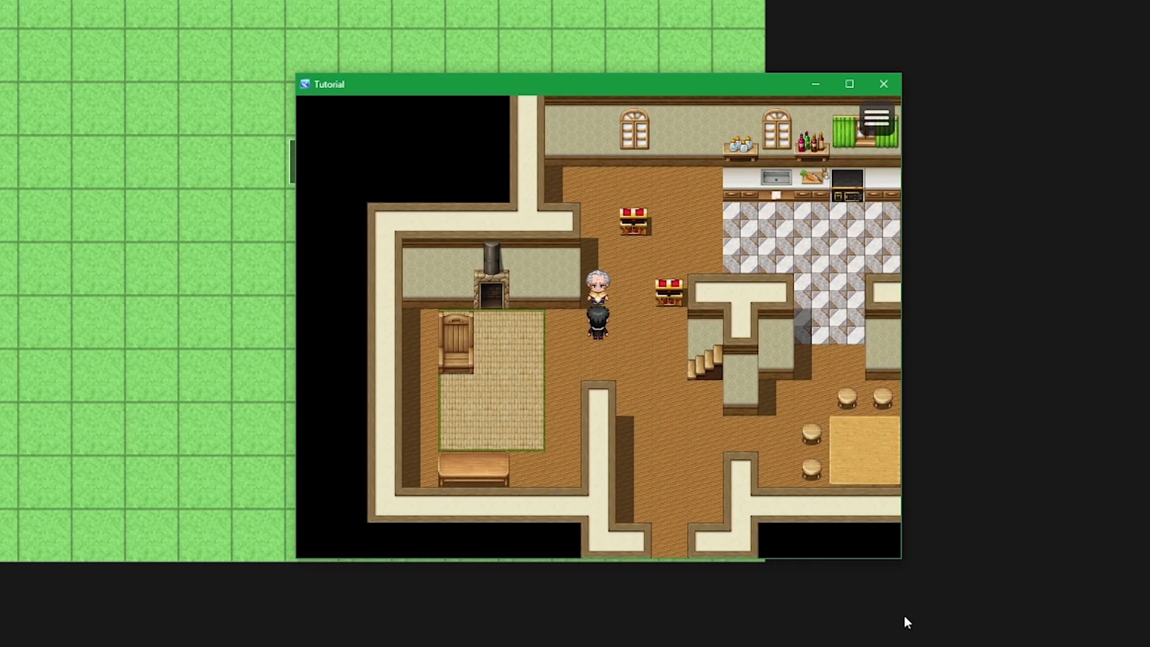
{"action": "key", "text": "Return"}
{"action": "key", "text": "Right"}
{"action": "key", "text": "Escape"}
{"action": "key", "text": "Return"}
{"action": "key", "text": "Return"}
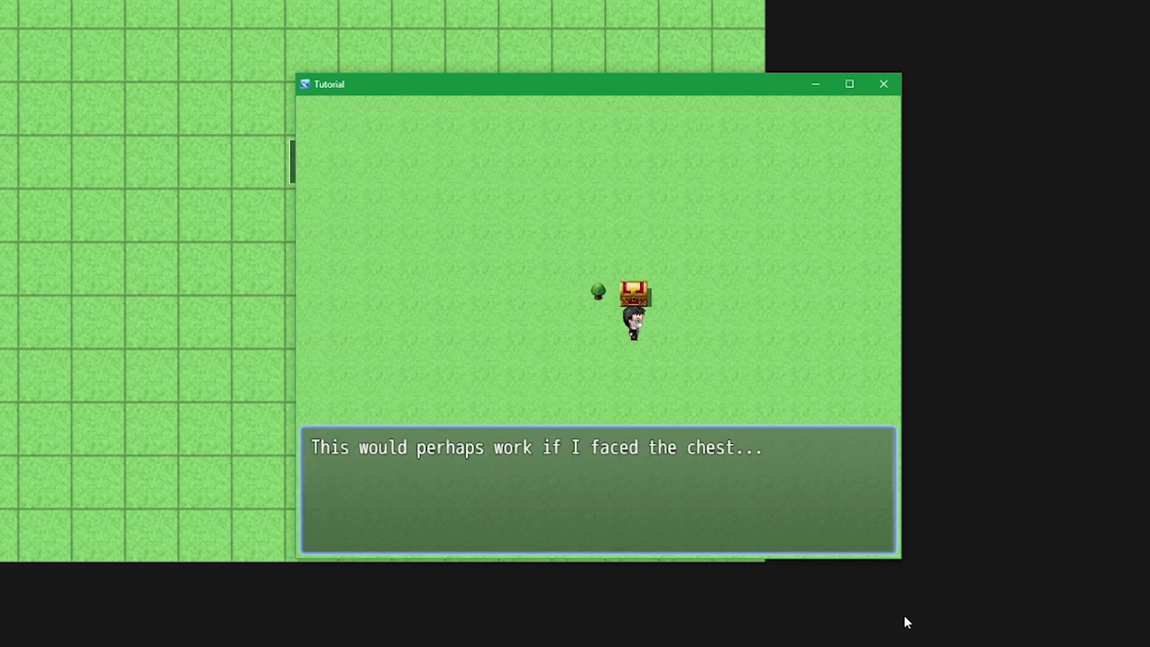
{"action": "key", "text": "Return"}
Open the grass map's chest with the ChestKey and choose "I'm uncertain. [Keep it]" at the discard prompt.
{"action": "key", "text": "Escape"}
{"action": "key", "text": "Return"}
{"action": "key", "text": "Return"}
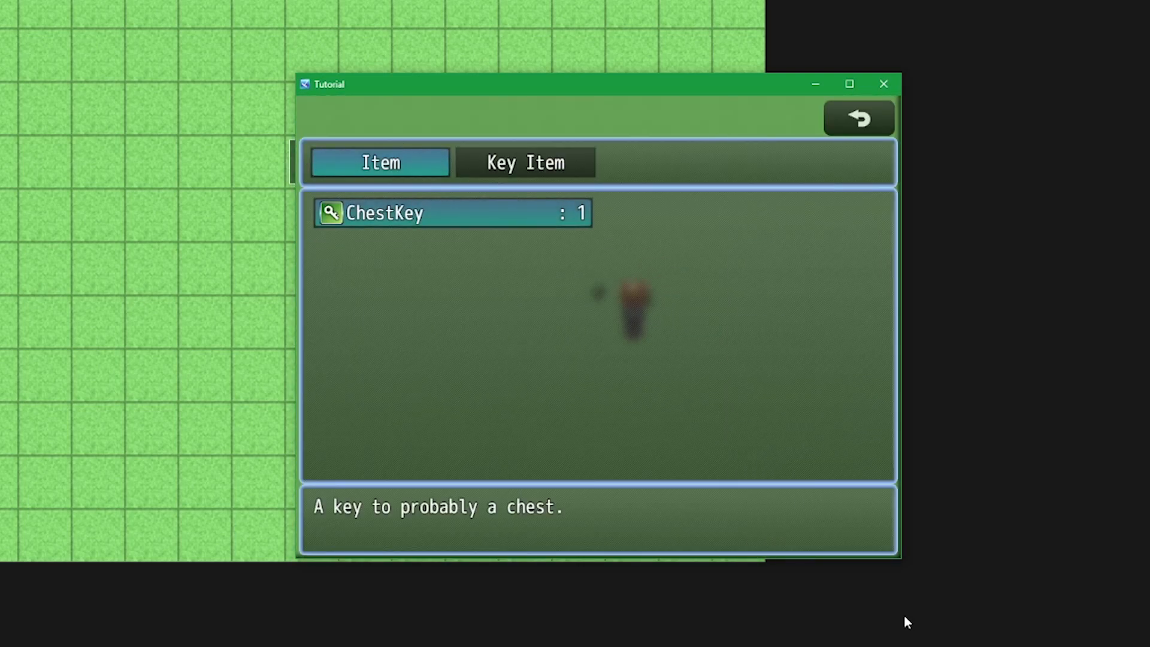
{"action": "key", "text": "Return"}
{"action": "key", "text": "Return"}
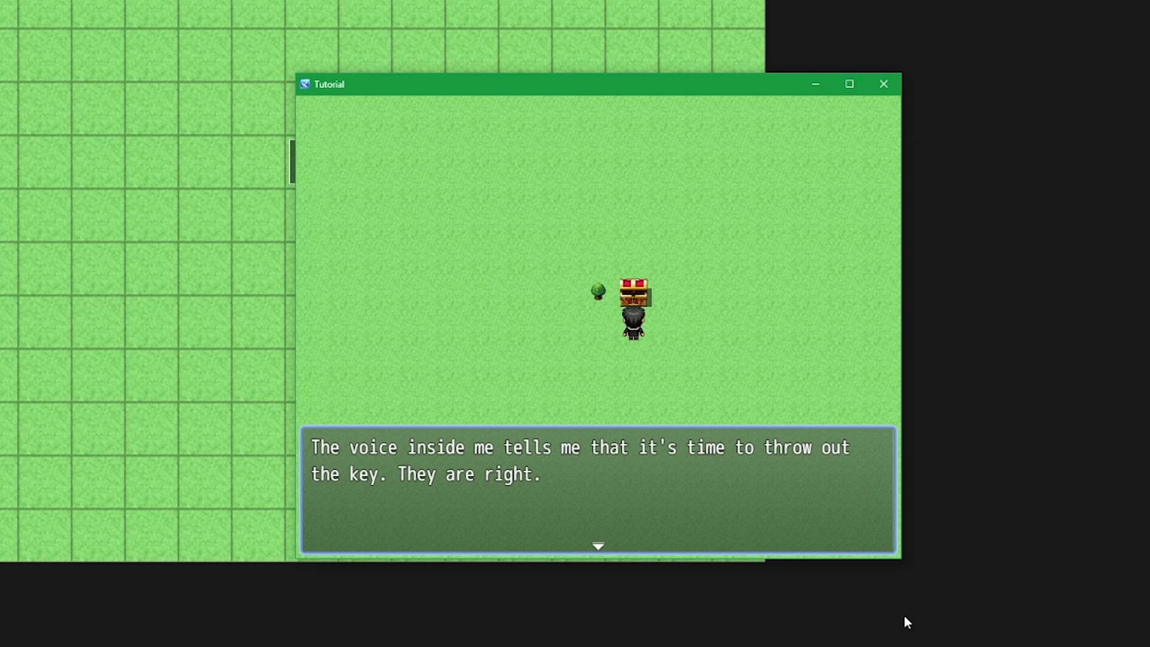
{"action": "key", "text": "Return"}
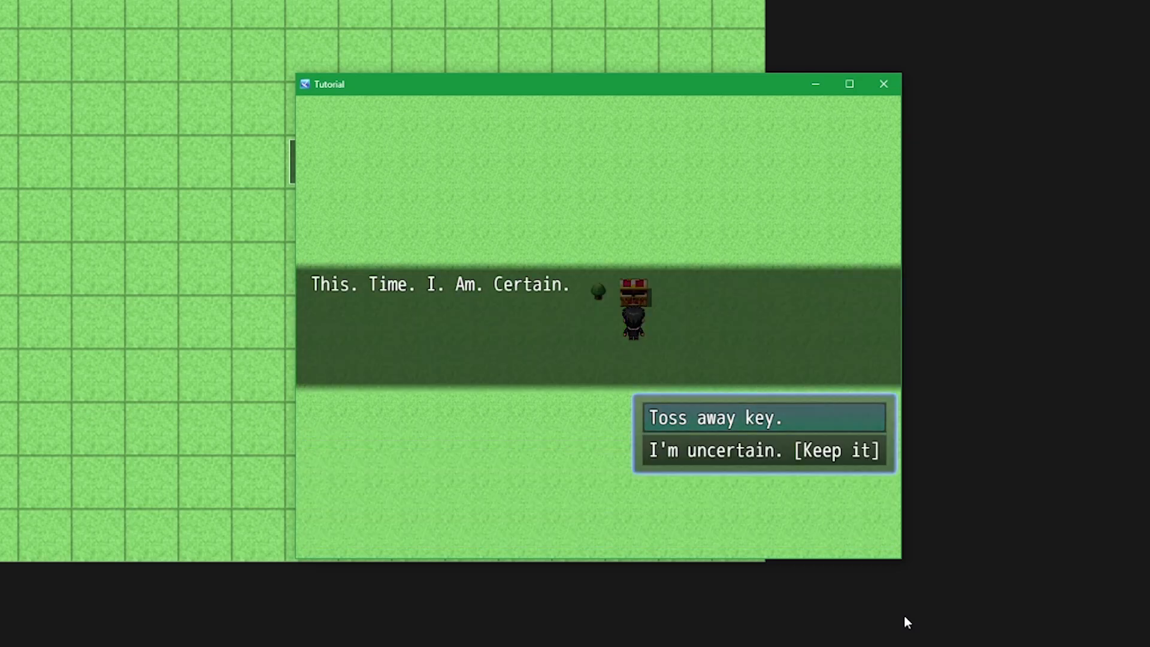
{"action": "key", "text": "Down"}
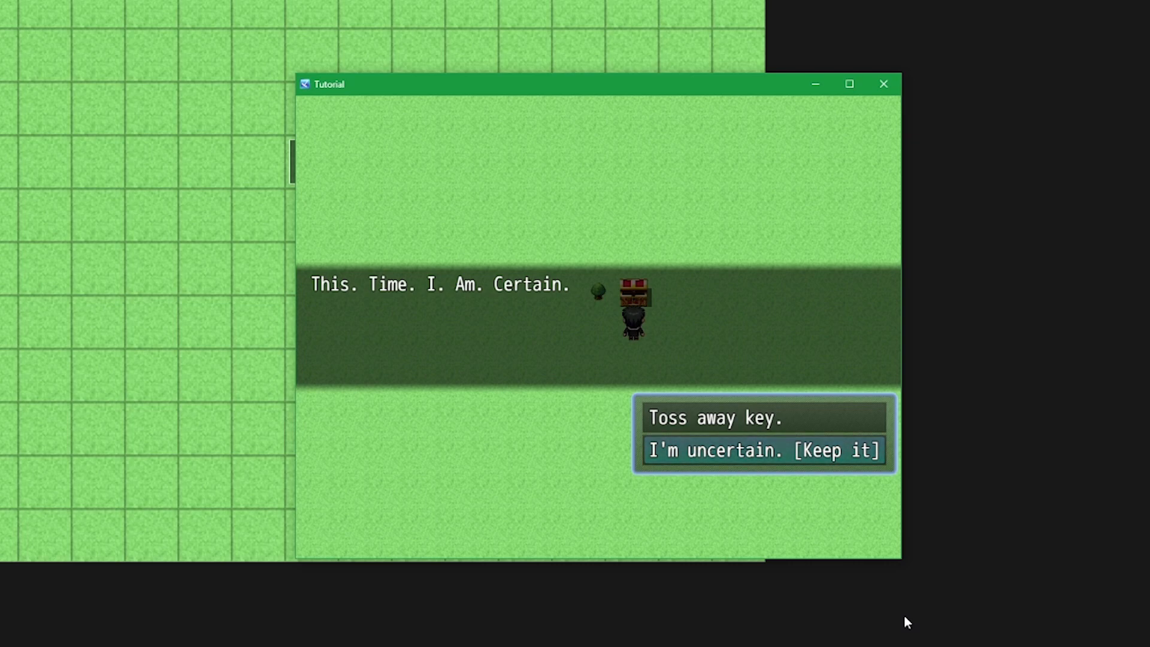
{"action": "key", "text": "Return"}
Use the ChestKey away from the chest, choose "Toss away key." and close the playtest.
{"action": "key", "text": "Down"}
{"action": "key", "text": "Down"}
{"action": "key", "text": "Left"}
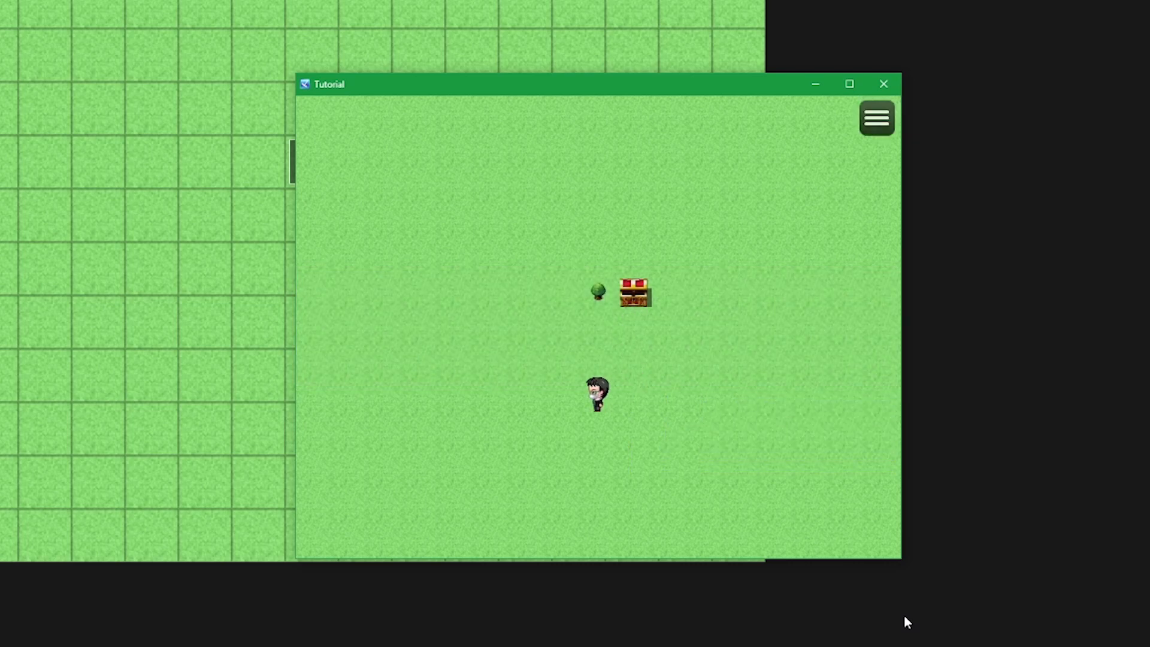
{"action": "key", "text": "Escape"}
{"action": "key", "text": "Return"}
{"action": "key", "text": "Return"}
{"action": "key", "text": "Return"}
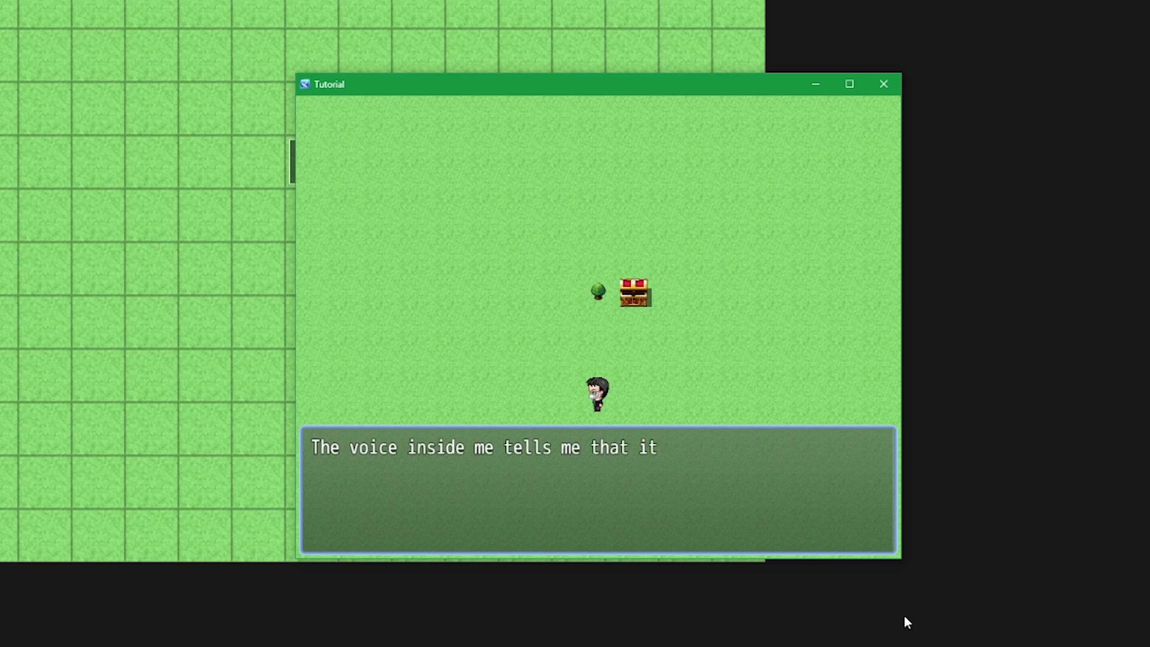
{"action": "key", "text": "Return"}
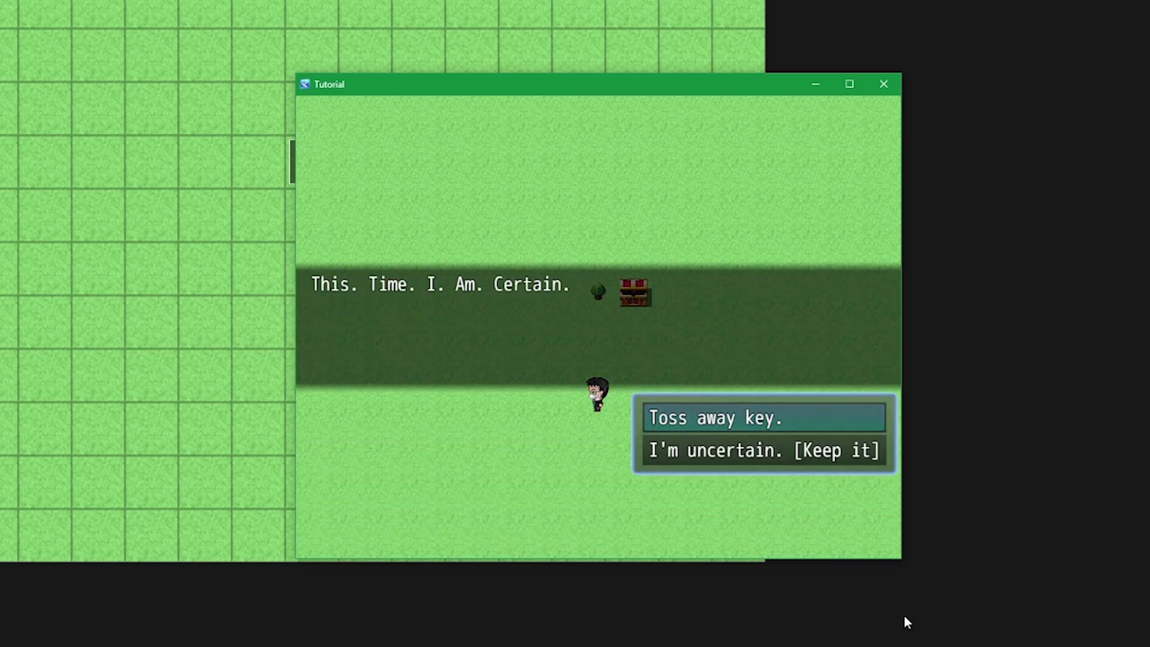
{"action": "key", "text": "Return"}
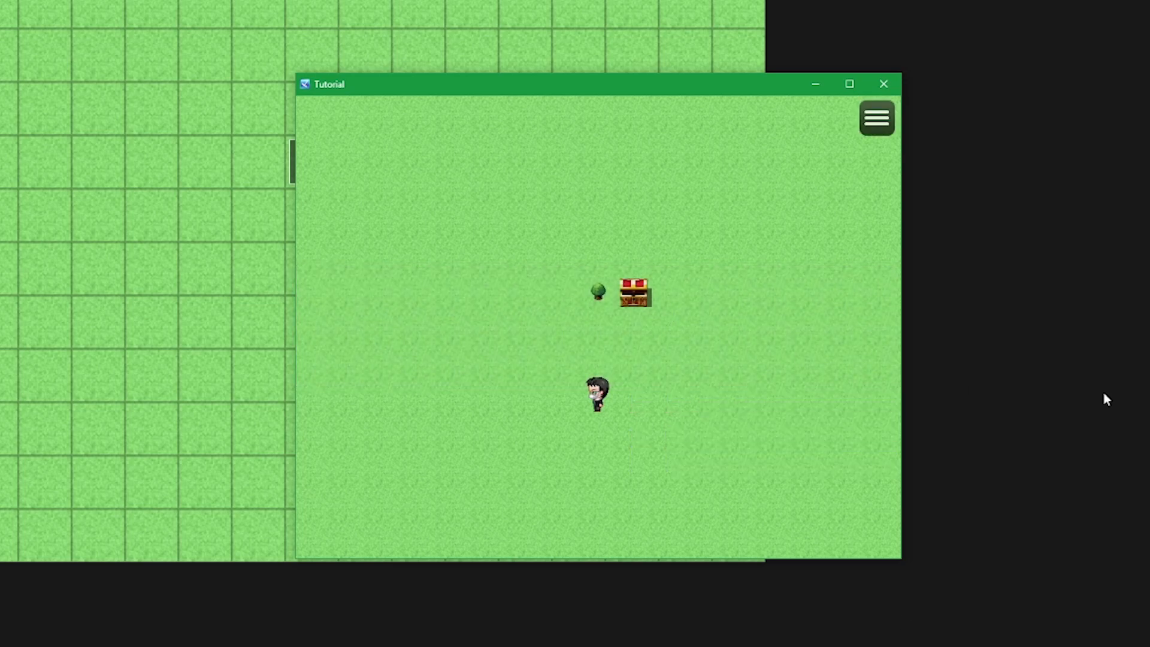
{"action": "key", "text": "Escape"}
{"action": "left_click", "coordinate": [884, 84]}
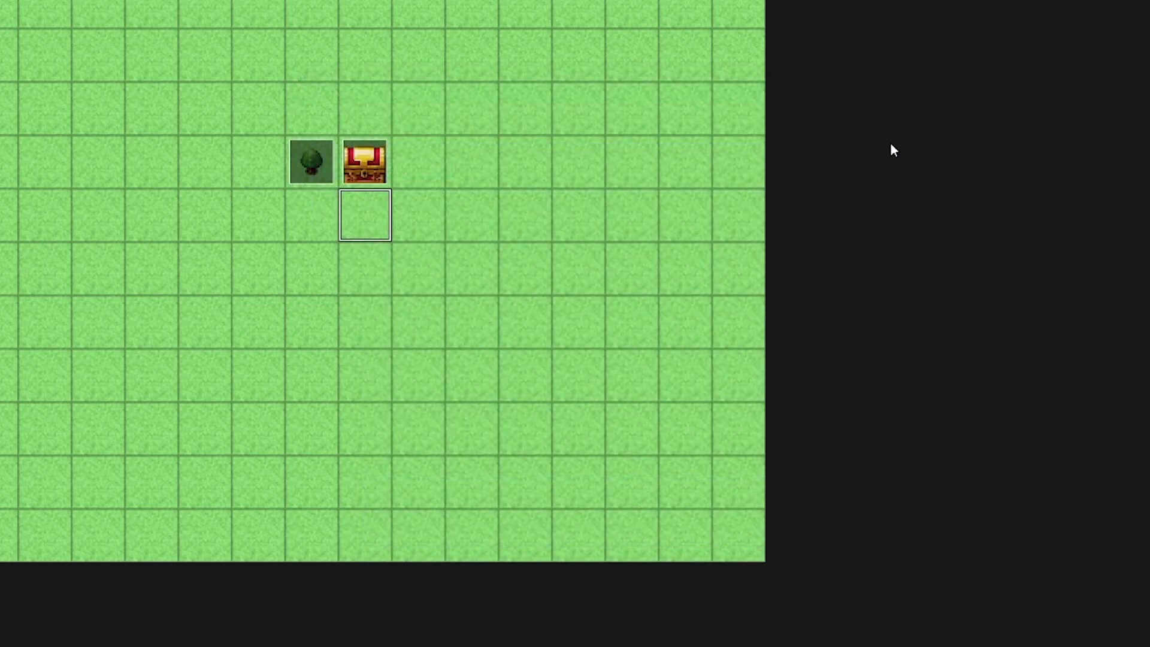
Add a Change Items command that decreases ChestKey by 1 under "When Toss away key." and apply the changes.
{"action": "key", "text": "F9"}
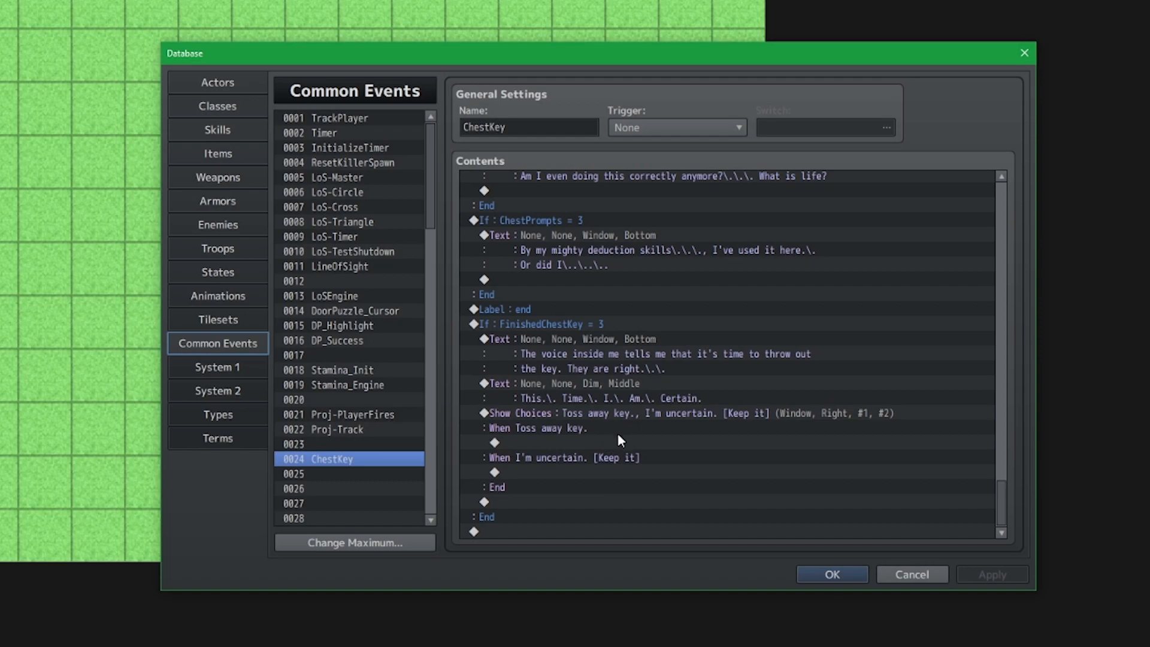
{"action": "double_click", "coordinate": [623, 441]}
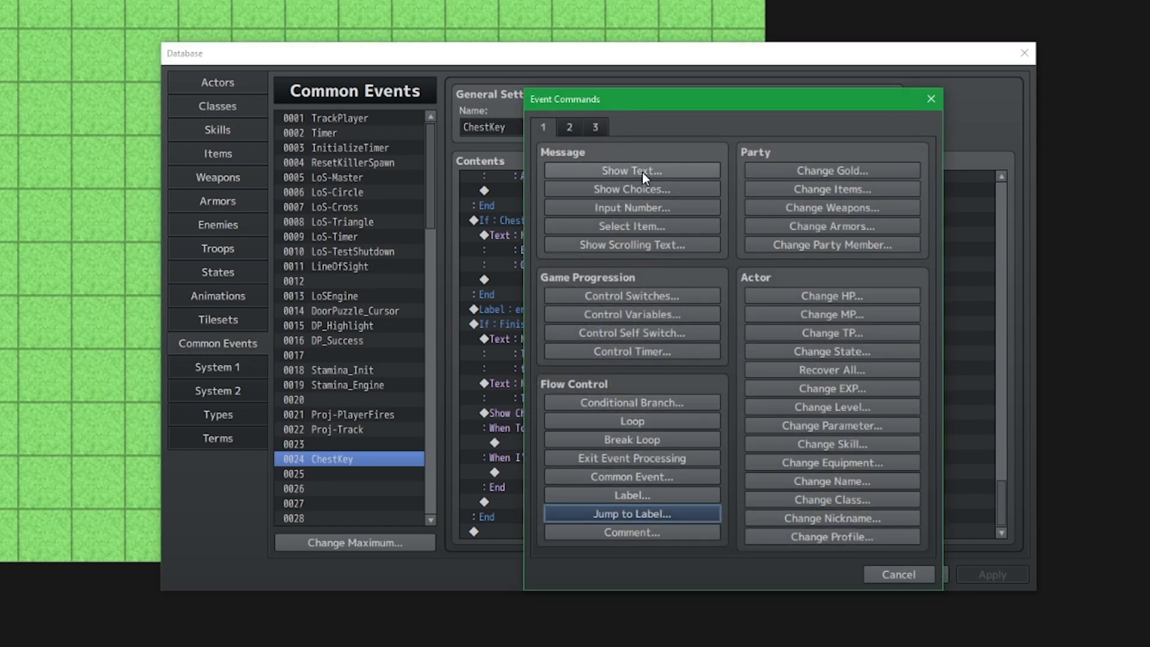
{"action": "left_click", "coordinate": [833, 189]}
{"action": "left_click", "coordinate": [704, 280]}
{"action": "scroll", "coordinate": [742, 435], "scroll_direction": "down", "scroll_amount": 5}
{"action": "left_click", "coordinate": [722, 596]}
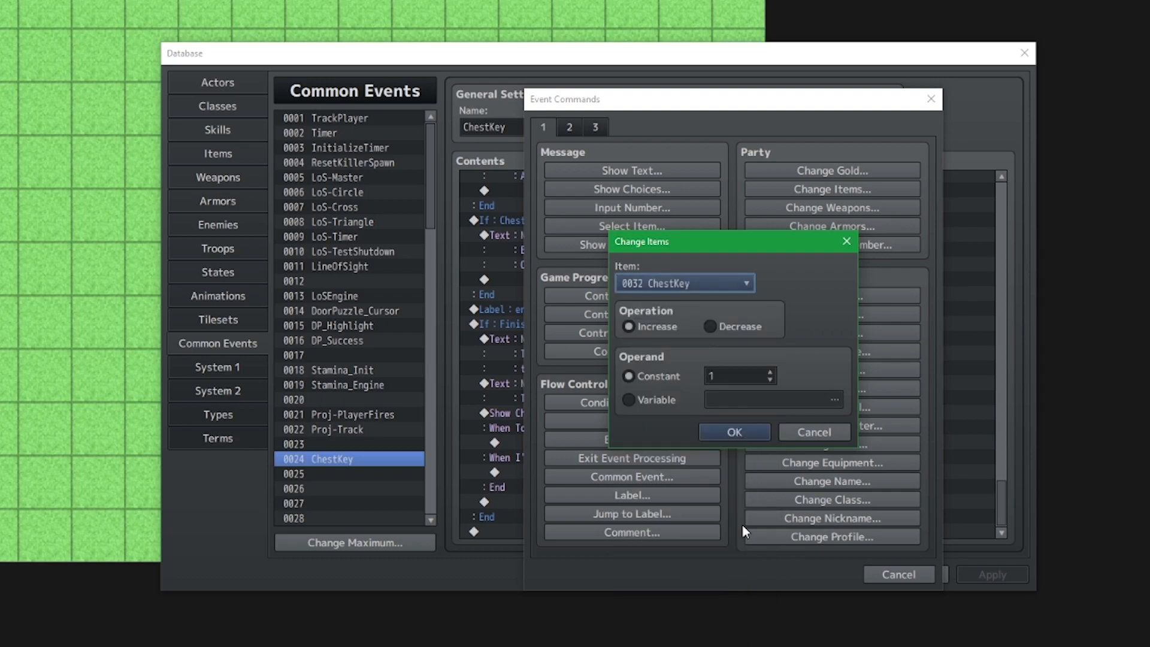
{"action": "left_click", "coordinate": [737, 326]}
{"action": "left_click", "coordinate": [733, 431]}
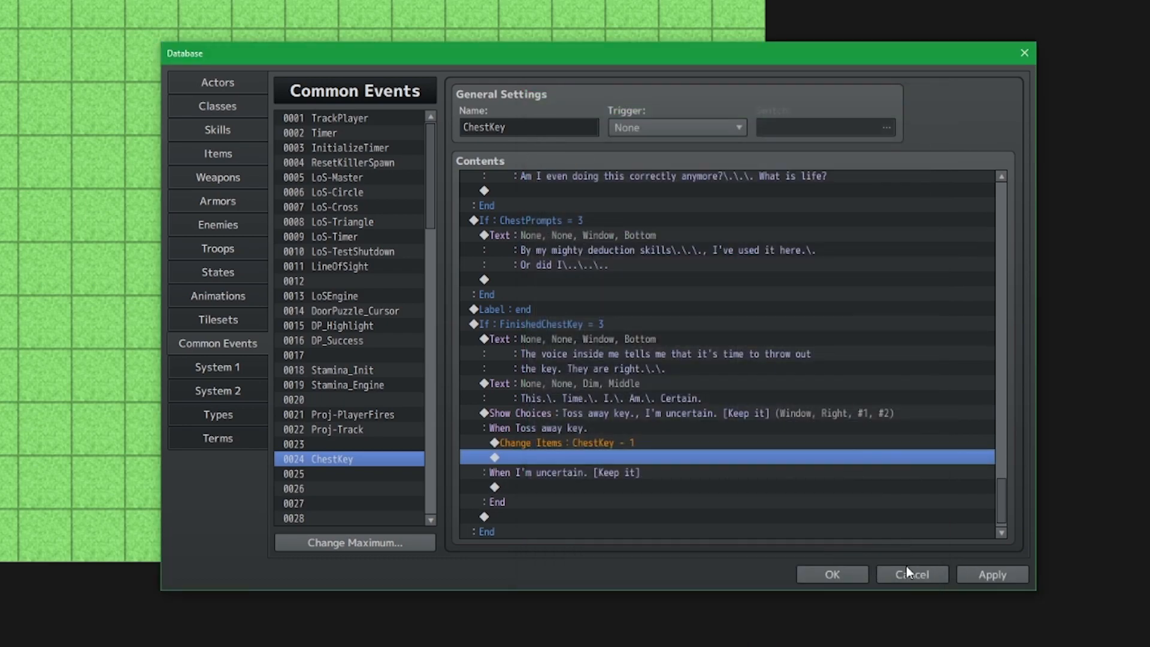
{"action": "left_click", "coordinate": [992, 576]}
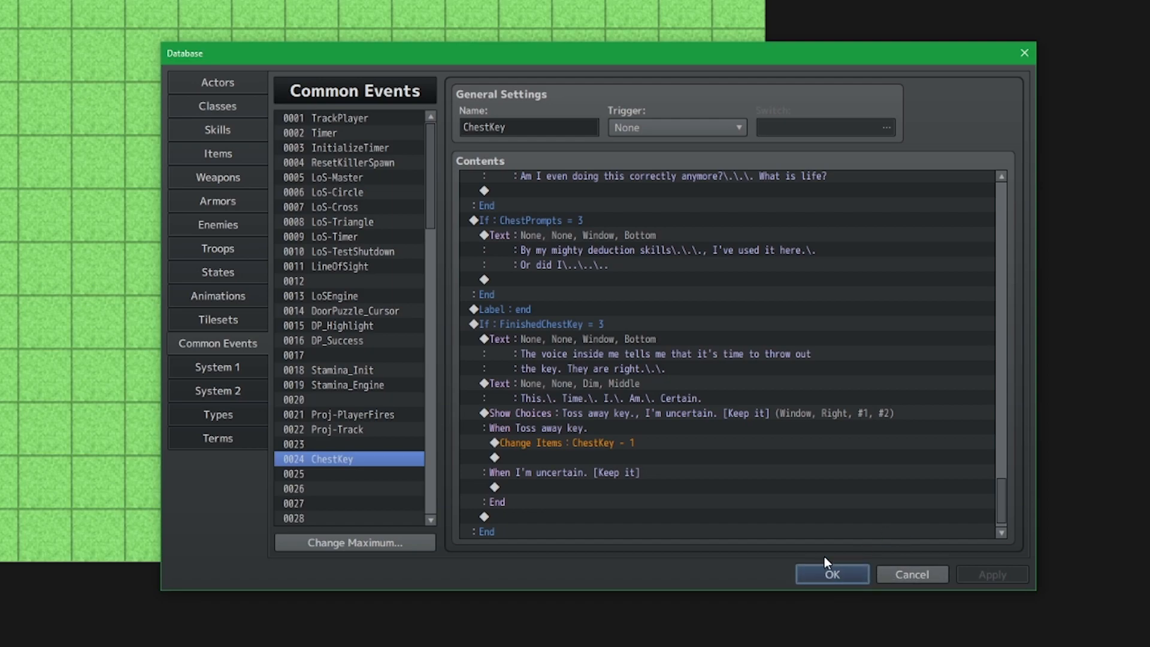
Review the start of the ChestKey event, from its variable setup to the opening commands for Chest1_Map20.
{"action": "scroll", "coordinate": [867, 459], "scroll_direction": "up", "scroll_amount": 3}
{"action": "scroll", "coordinate": [865, 453], "scroll_direction": "up", "scroll_amount": 3}
{"action": "left_click_drag", "start_coordinate": [1003, 468], "coordinate": [992, 186]}
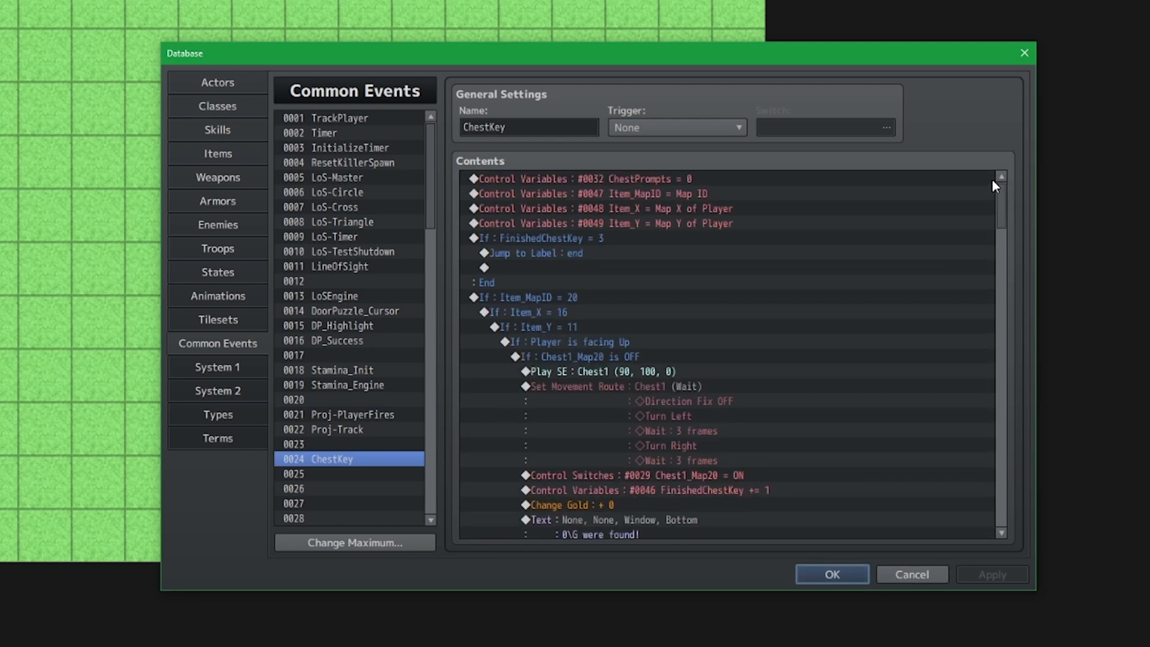
{"action": "left_click", "coordinate": [1002, 533]}
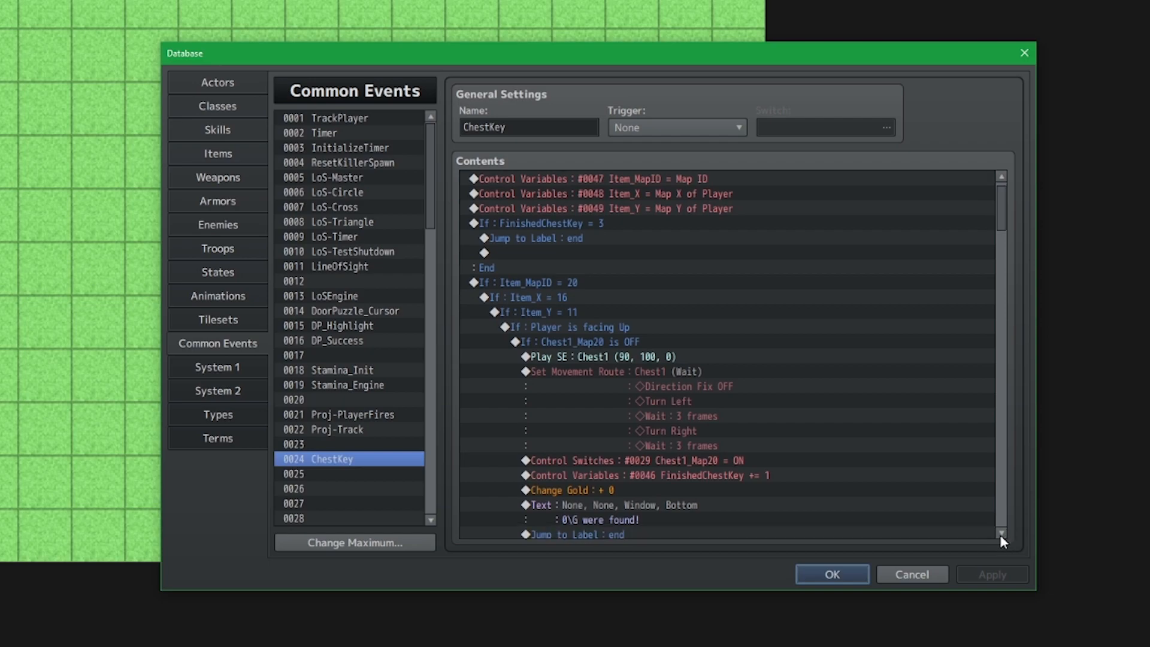
{"action": "left_click", "coordinate": [1001, 534]}
{"action": "left_click", "coordinate": [1001, 533]}
{"action": "left_click", "coordinate": [1000, 534]}
{"action": "left_click", "coordinate": [1000, 533]}
{"action": "left_click", "coordinate": [1000, 533]}
{"action": "left_click", "coordinate": [1000, 534]}
{"action": "left_click", "coordinate": [1000, 533]}
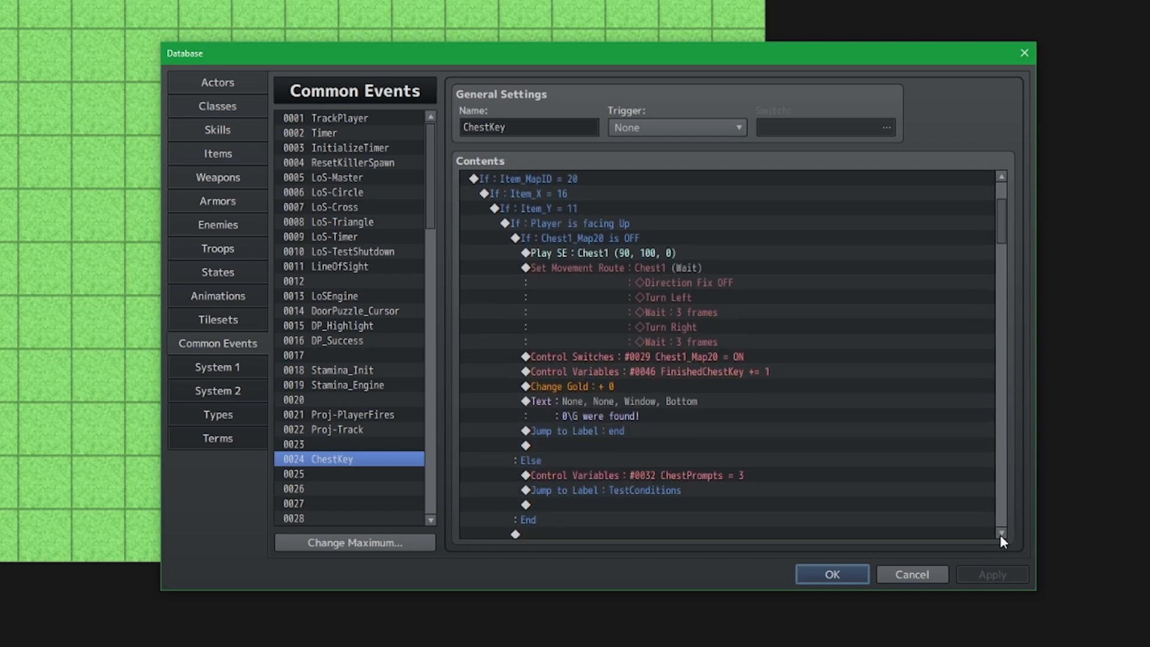
Examine the Else branches of the first map 20 chest, down to the start of the Chest2_Map20 conditions.
{"action": "left_click", "coordinate": [1000, 533]}
{"action": "left_click", "coordinate": [1001, 533]}
{"action": "left_click", "coordinate": [1001, 533]}
{"action": "left_click", "coordinate": [1001, 533]}
{"action": "left_click", "coordinate": [1001, 533]}
{"action": "left_click", "coordinate": [1001, 533]}
{"action": "left_click", "coordinate": [1000, 533]}
{"action": "left_click", "coordinate": [1000, 534]}
{"action": "left_click", "coordinate": [1001, 533]}
{"action": "left_click", "coordinate": [1001, 533]}
{"action": "left_click", "coordinate": [1001, 533]}
{"action": "left_click", "coordinate": [1000, 534]}
{"action": "left_click", "coordinate": [1000, 533]}
{"action": "left_click", "coordinate": [1000, 533]}
{"action": "left_click", "coordinate": [1001, 534]}
{"action": "left_click", "coordinate": [1001, 533]}
{"action": "left_click", "coordinate": [1001, 533]}
{"action": "left_click", "coordinate": [1001, 533]}
{"action": "left_click", "coordinate": [1000, 533]}
{"action": "left_click", "coordinate": [1001, 533]}
{"action": "left_click", "coordinate": [1002, 533]}
{"action": "left_click", "coordinate": [1001, 533]}
{"action": "left_click", "coordinate": [1002, 533]}
{"action": "left_click", "coordinate": [1002, 533]}
{"action": "left_click", "coordinate": [1002, 533]}
{"action": "left_click", "coordinate": [1002, 533]}
{"action": "left_click", "coordinate": [1002, 533]}
{"action": "left_click", "coordinate": [1002, 533]}
{"action": "left_click", "coordinate": [1002, 533]}
{"action": "left_click", "coordinate": [1001, 533]}
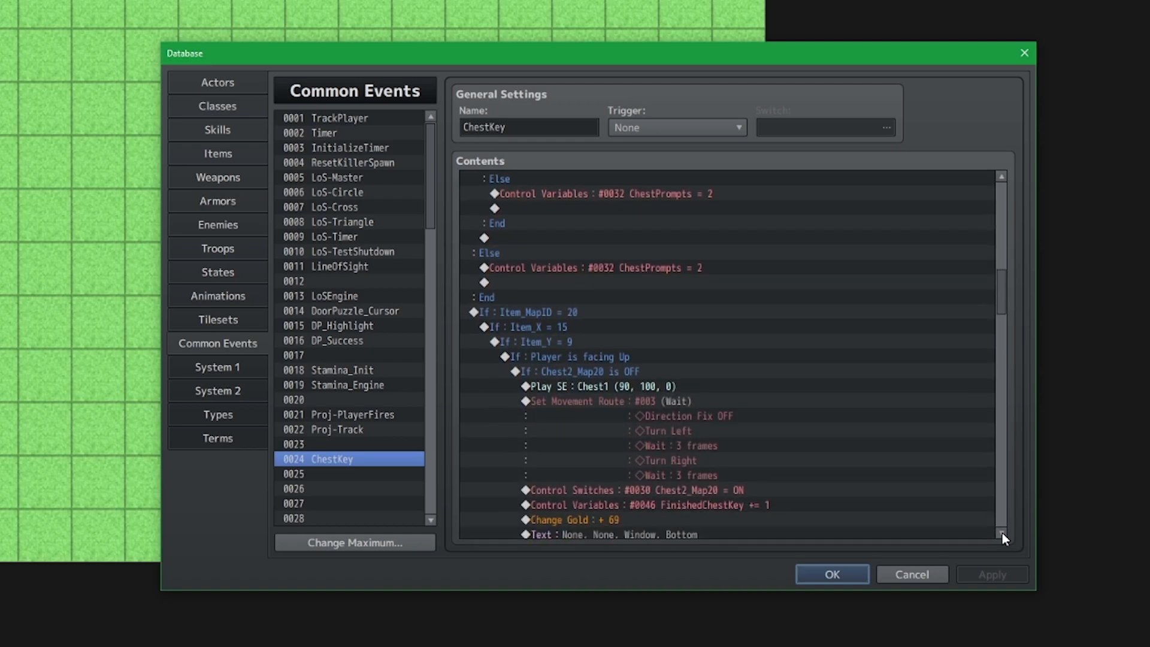
Examine the Chest2_Map20 branch, including its gold reward, label jumps and ChestPrompts values.
{"action": "left_click", "coordinate": [1001, 533]}
{"action": "left_click", "coordinate": [1002, 533]}
{"action": "left_click", "coordinate": [1002, 533]}
{"action": "left_click", "coordinate": [1002, 533]}
{"action": "left_click", "coordinate": [1001, 533]}
{"action": "left_click", "coordinate": [1002, 533]}
{"action": "left_click", "coordinate": [1002, 533]}
{"action": "left_click", "coordinate": [1002, 534]}
{"action": "left_click", "coordinate": [1003, 531]}
{"action": "left_click", "coordinate": [1004, 531]}
{"action": "left_click", "coordinate": [1005, 531]}
{"action": "left_click", "coordinate": [1005, 531]}
{"action": "left_click", "coordinate": [1005, 531]}
{"action": "left_click", "coordinate": [1004, 532]}
{"action": "left_click", "coordinate": [1005, 532]}
{"action": "left_click", "coordinate": [1005, 532]}
{"action": "left_click", "coordinate": [1004, 531]}
{"action": "left_click", "coordinate": [1005, 532]}
{"action": "left_click", "coordinate": [1005, 532]}
{"action": "left_click", "coordinate": [1004, 533]}
{"action": "left_click", "coordinate": [1005, 534]}
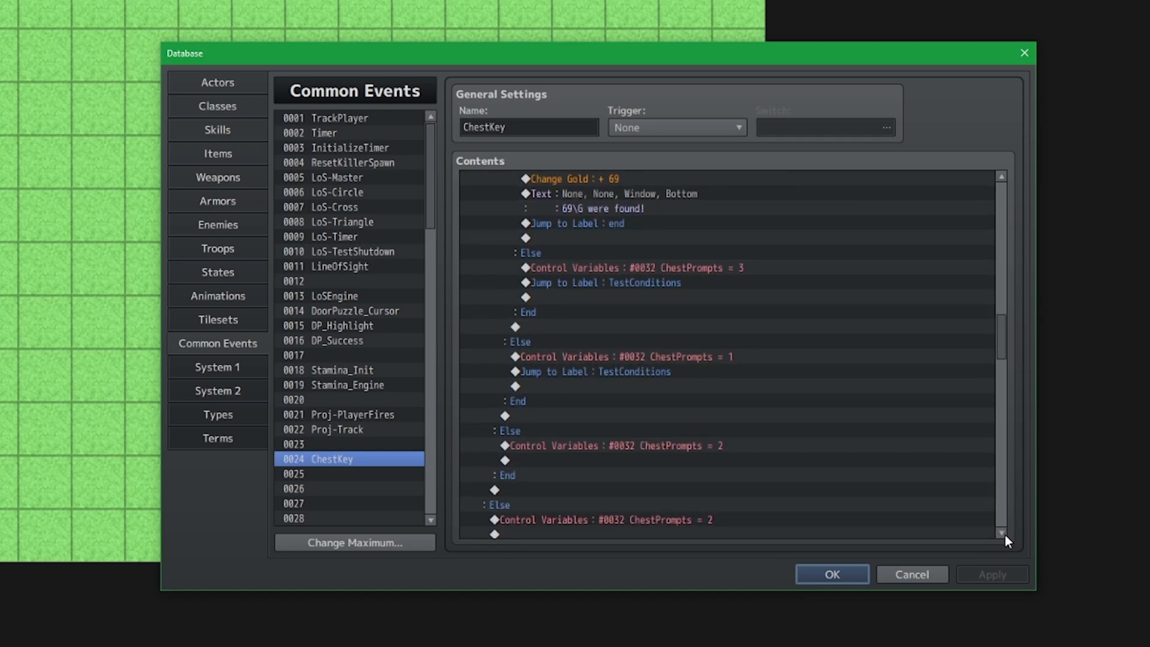
{"action": "scroll", "coordinate": [1004, 534], "scroll_direction": "down", "scroll_amount": 6}
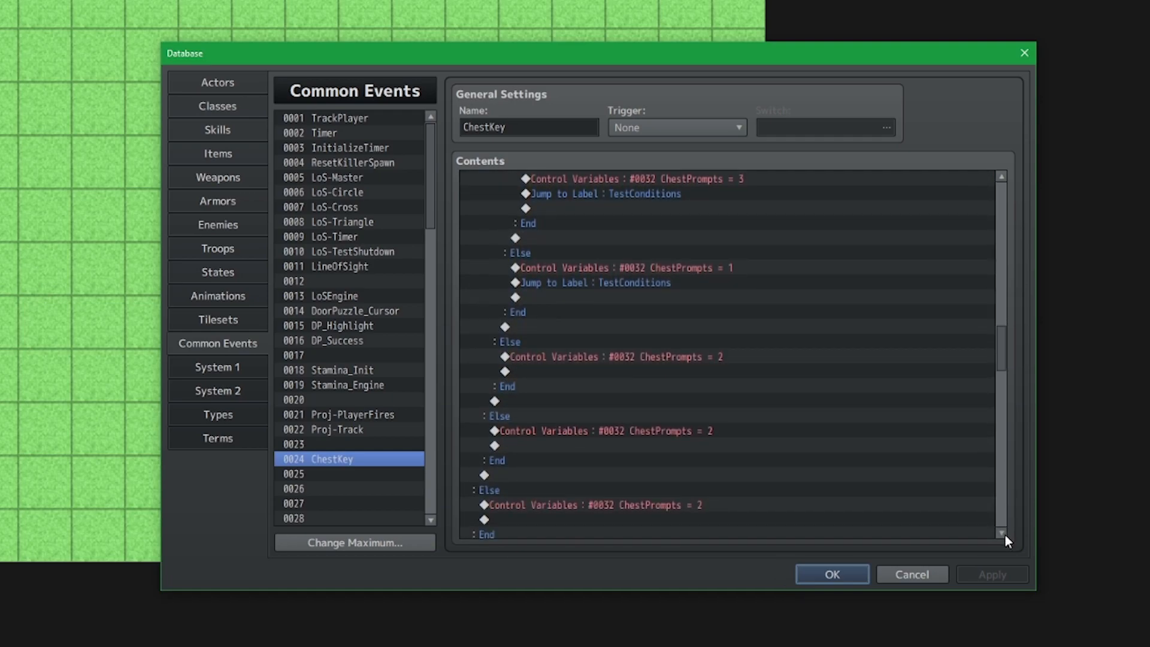
Examine the Chest1_Map21 branch and its Else cases down to the TestConditions label.
{"action": "scroll", "coordinate": [1005, 534], "scroll_direction": "down", "scroll_amount": 9}
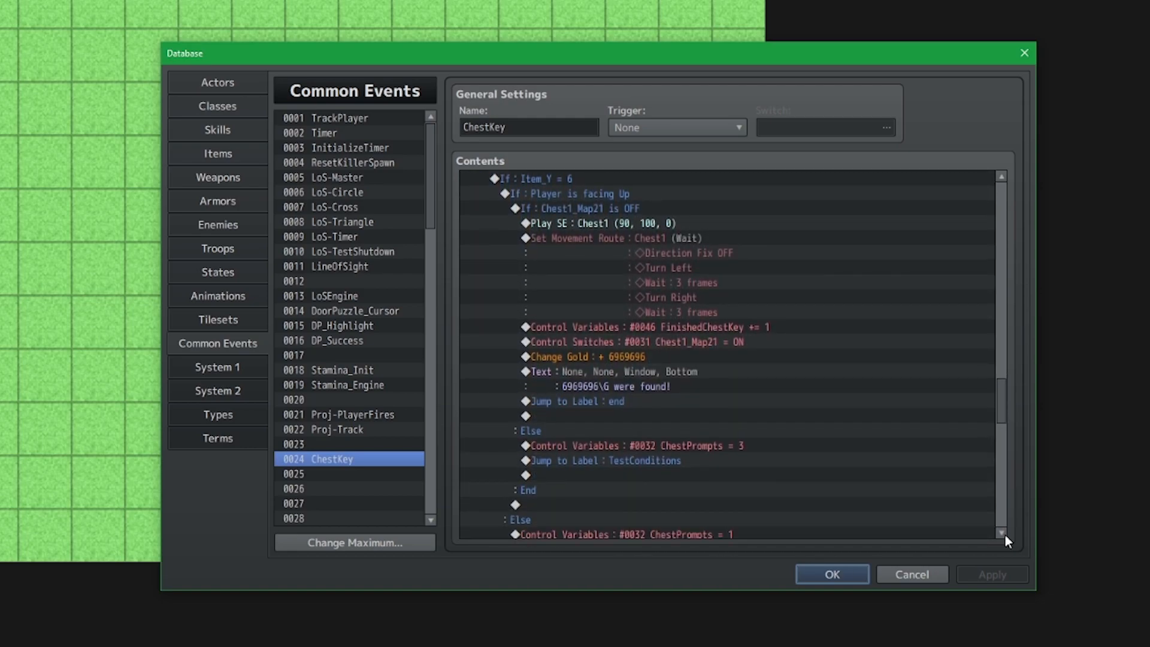
{"action": "scroll", "coordinate": [1005, 534], "scroll_direction": "down", "scroll_amount": 3}
{"action": "scroll", "coordinate": [1004, 534], "scroll_direction": "down", "scroll_amount": 3}
{"action": "scroll", "coordinate": [1004, 534], "scroll_direction": "down", "scroll_amount": 3}
{"action": "scroll", "coordinate": [1005, 534], "scroll_direction": "down", "scroll_amount": 2}
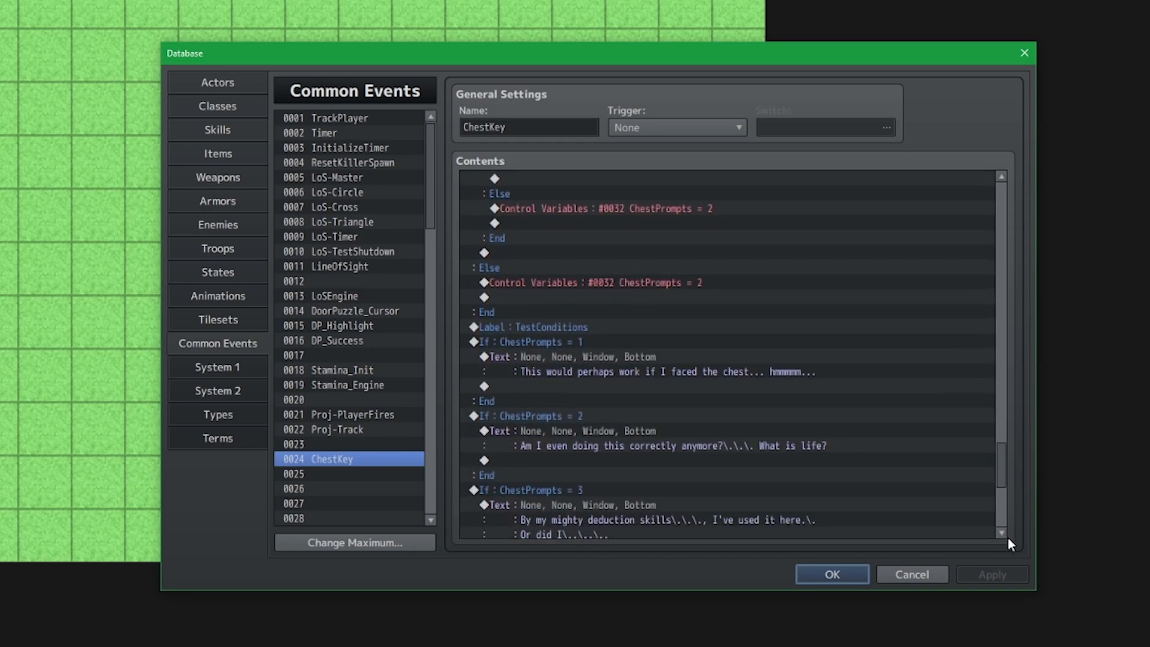
Review the ChestPrompts messages under TestConditions and the FinishedChestKey block with the key discard choices.
{"action": "scroll", "coordinate": [1005, 538], "scroll_direction": "down", "scroll_amount": 3}
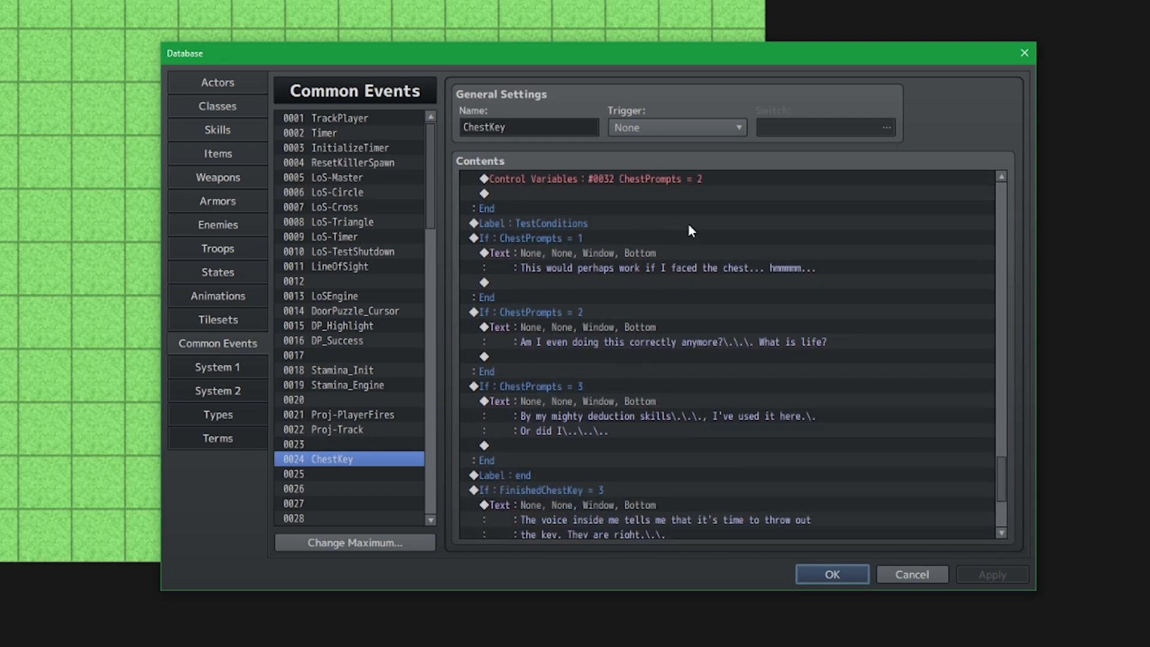
{"action": "left_click", "coordinate": [687, 223]}
{"action": "left_click", "coordinate": [710, 252]}
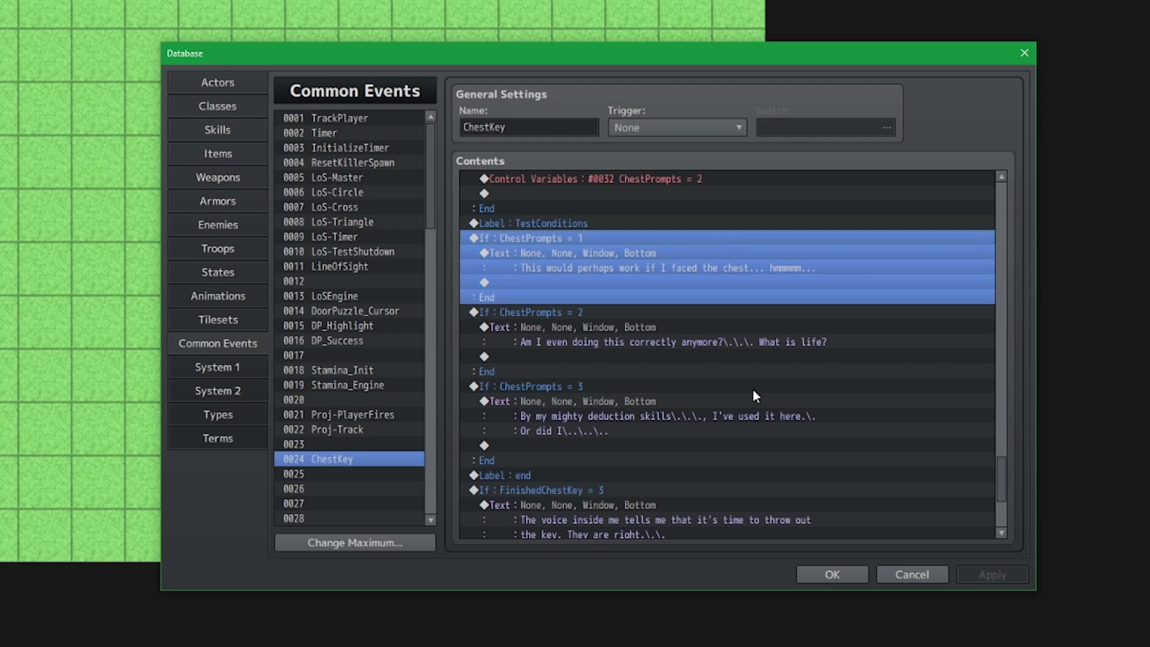
{"action": "scroll", "coordinate": [756, 389], "scroll_direction": "up", "scroll_amount": 10}
{"action": "scroll", "coordinate": [748, 383], "scroll_direction": "up", "scroll_amount": 1}
{"action": "left_click", "coordinate": [735, 314]}
{"action": "left_click", "coordinate": [747, 323]}
{"action": "scroll", "coordinate": [766, 412], "scroll_direction": "down", "scroll_amount": 9}
{"action": "scroll", "coordinate": [765, 414], "scroll_direction": "down", "scroll_amount": 10}
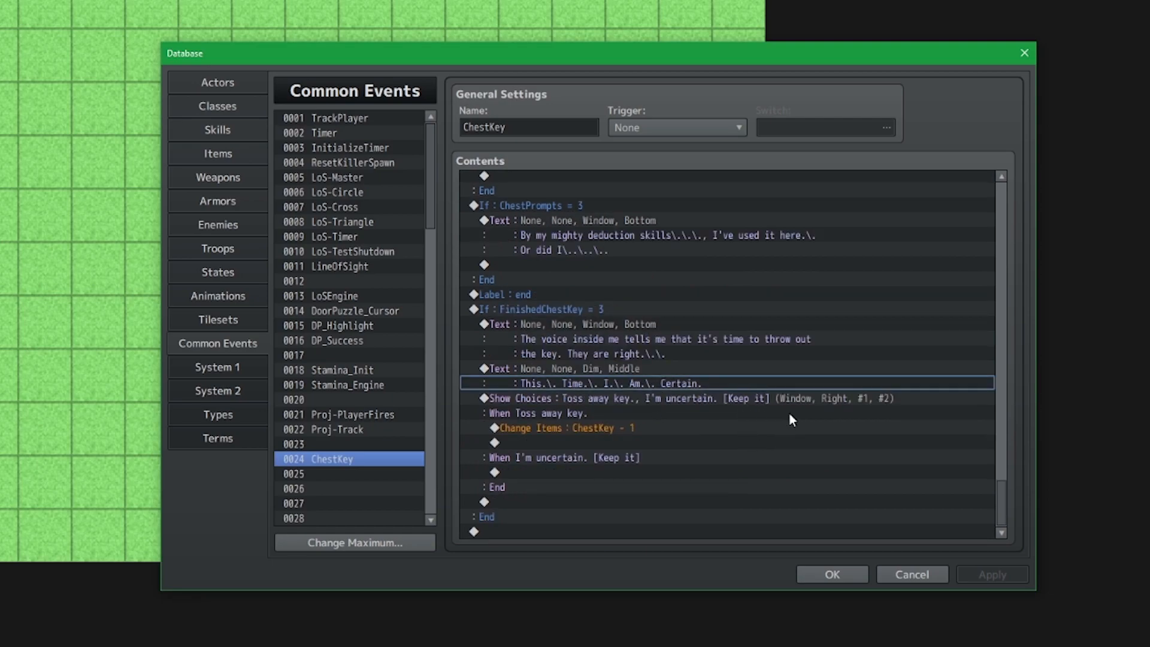
{"action": "left_click", "coordinate": [792, 400]}
{"action": "left_click", "coordinate": [815, 372]}
{"action": "left_click", "coordinate": [823, 330]}
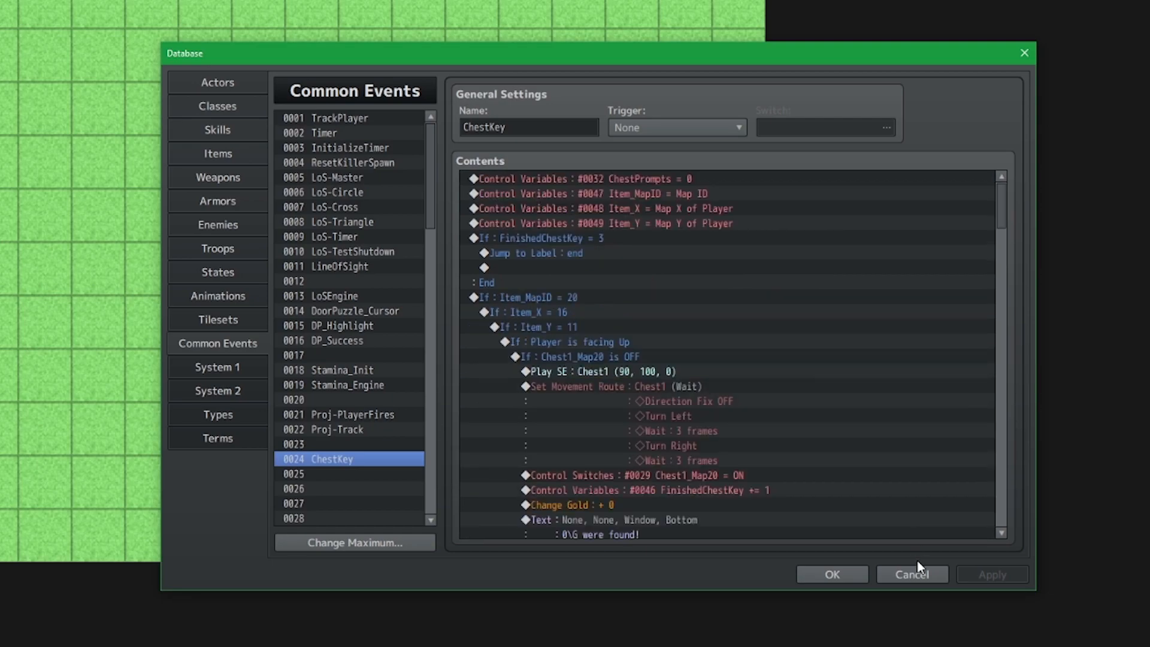